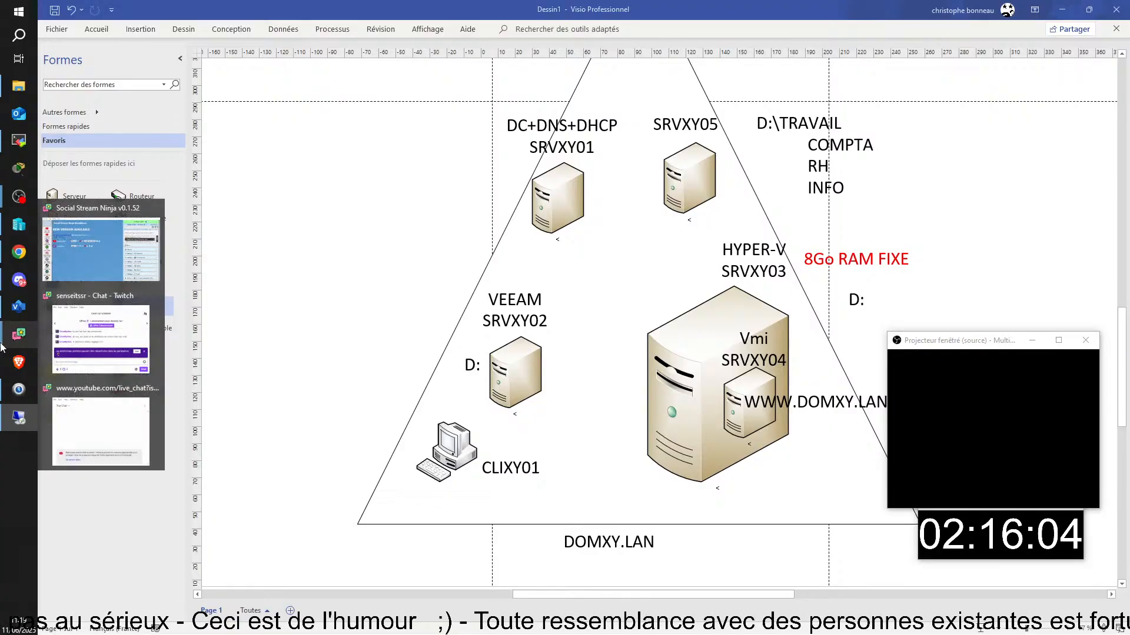
# - Switch to the remote desktop session and maximize it
pyautogui.moveTo(2, 228)
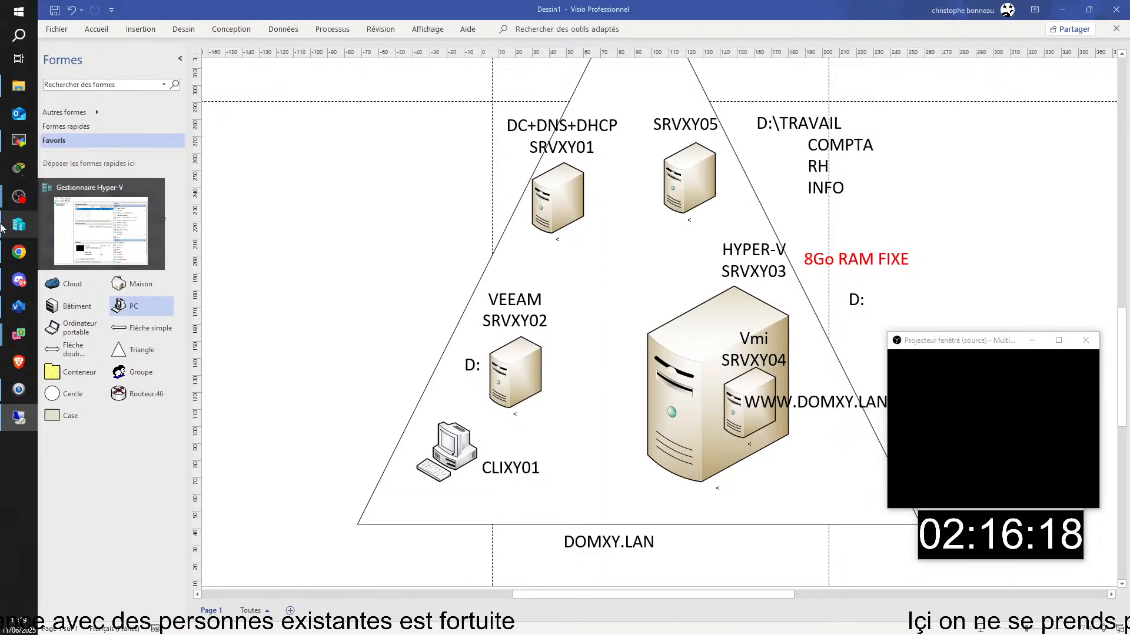
pyautogui.moveTo(2, 406)
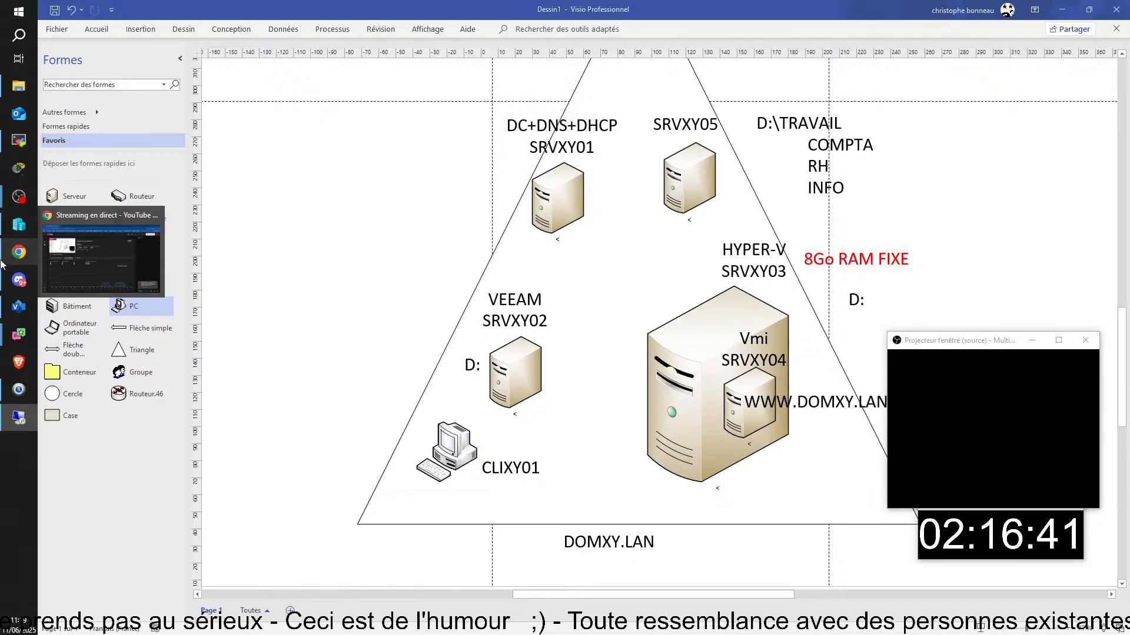
pyautogui.moveTo(2, 190)
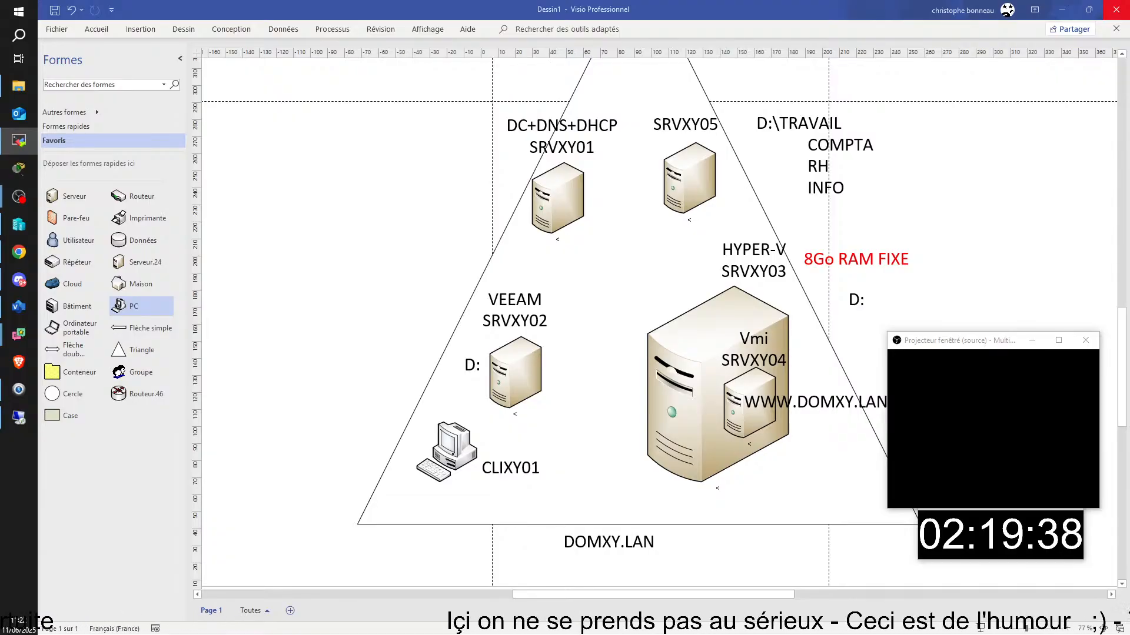
pyautogui.hotkey('alt', 'Tab')
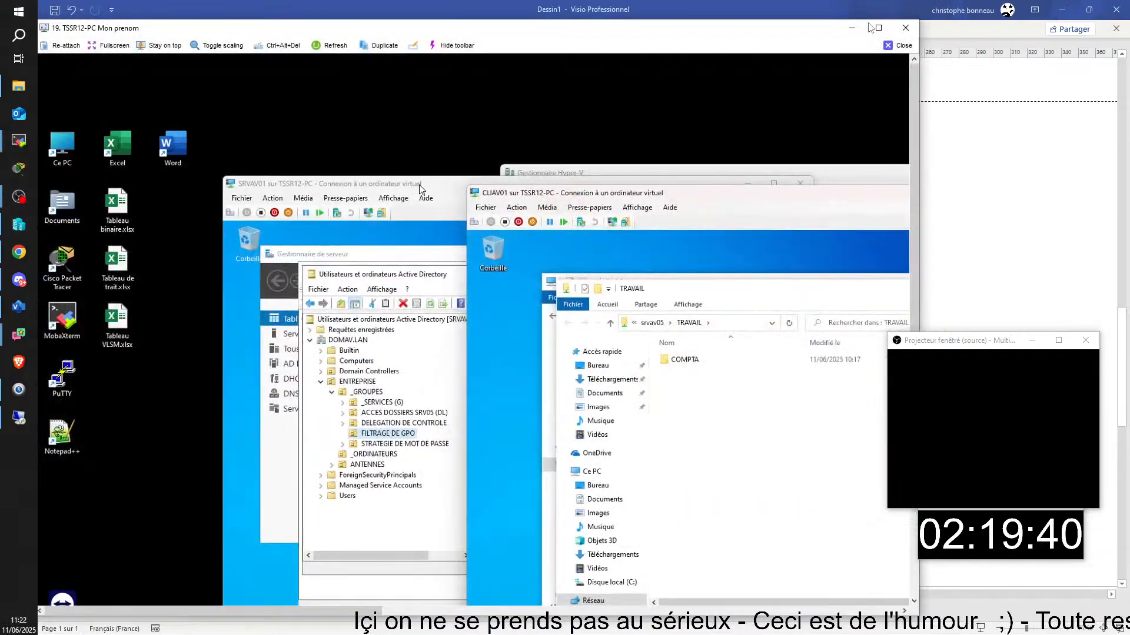
pyautogui.moveTo(419, 185); pyautogui.dragTo(278, 156)
pyautogui.doubleClick(404, 29)
# - Close the TRAVAIL folder window on the client VM CLIAV01
pyautogui.click(788, 264)
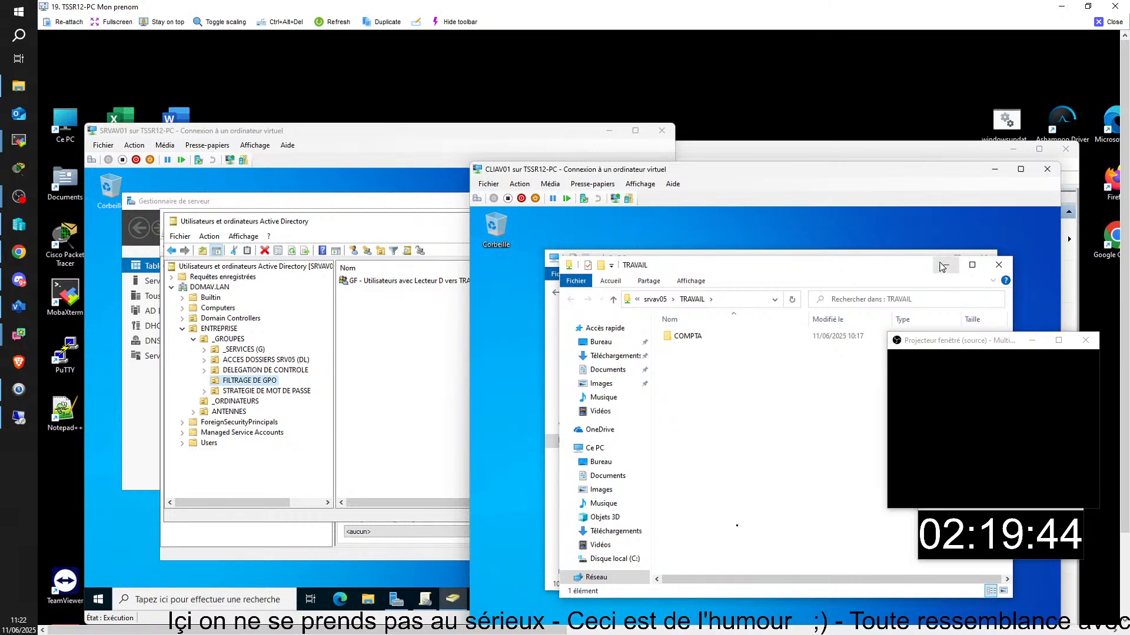
pyautogui.moveTo(914, 261); pyautogui.dragTo(894, 281)
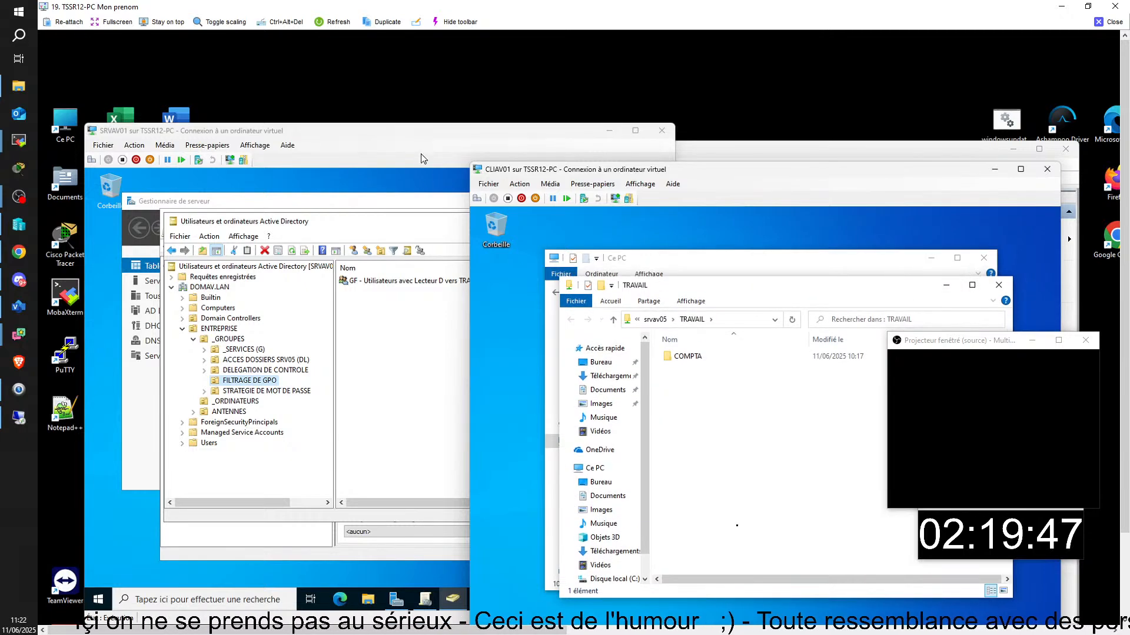
pyautogui.click(415, 137)
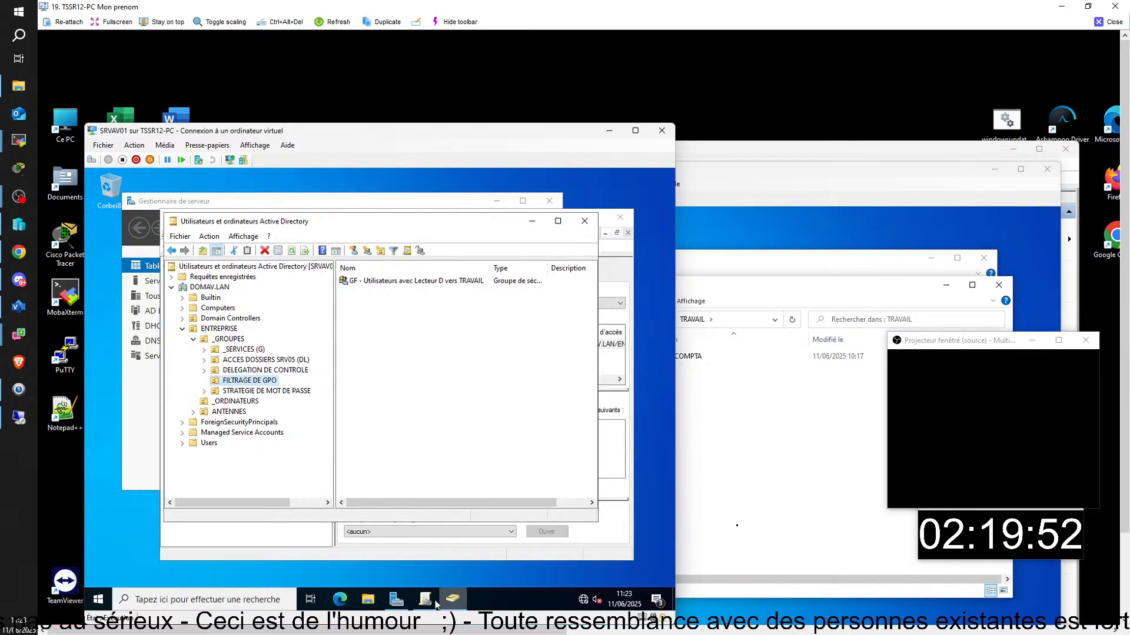
pyautogui.click(830, 175)
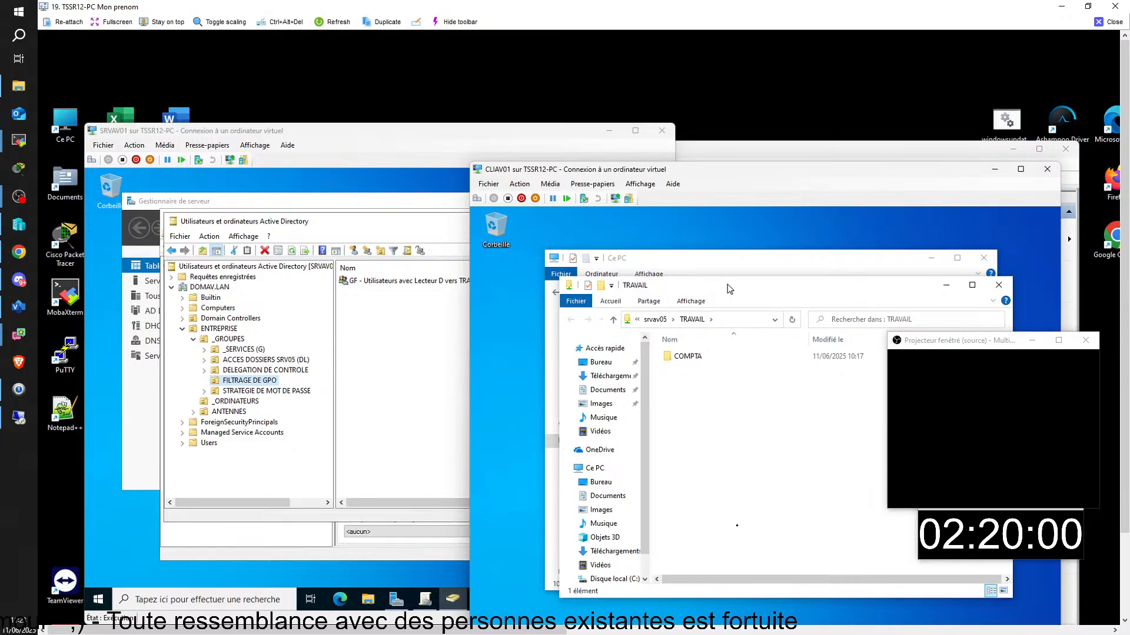
pyautogui.click(998, 285)
pyautogui.moveTo(773, 293); pyautogui.dragTo(794, 317)
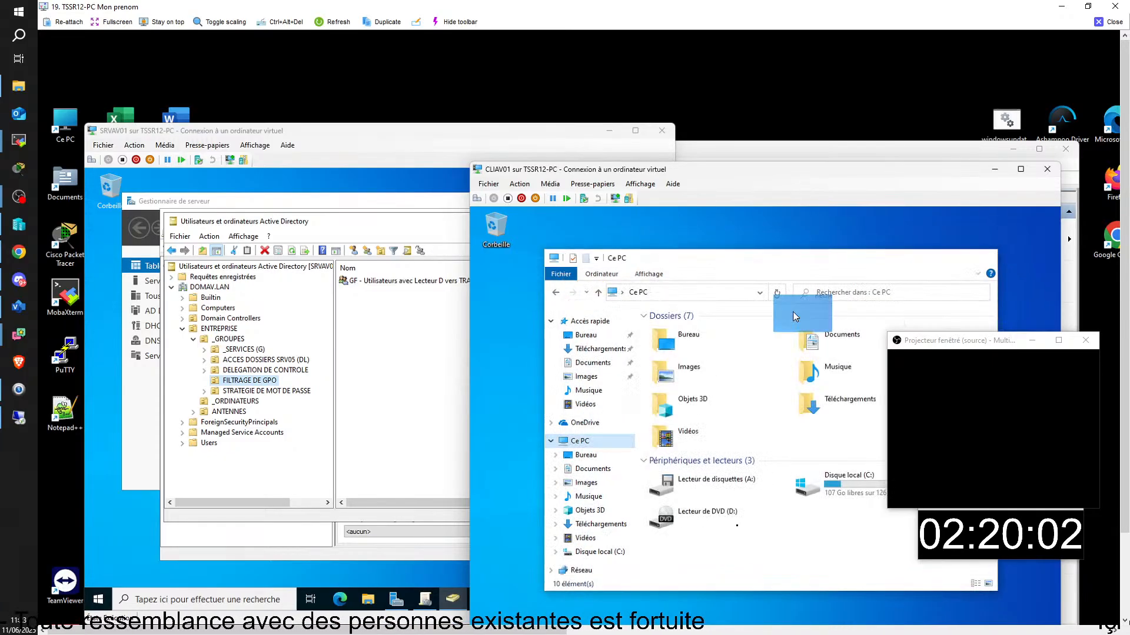
# - Open the \\srvav05\travail share on CLIAV01 with the Run prompt
pyautogui.press('super+r')
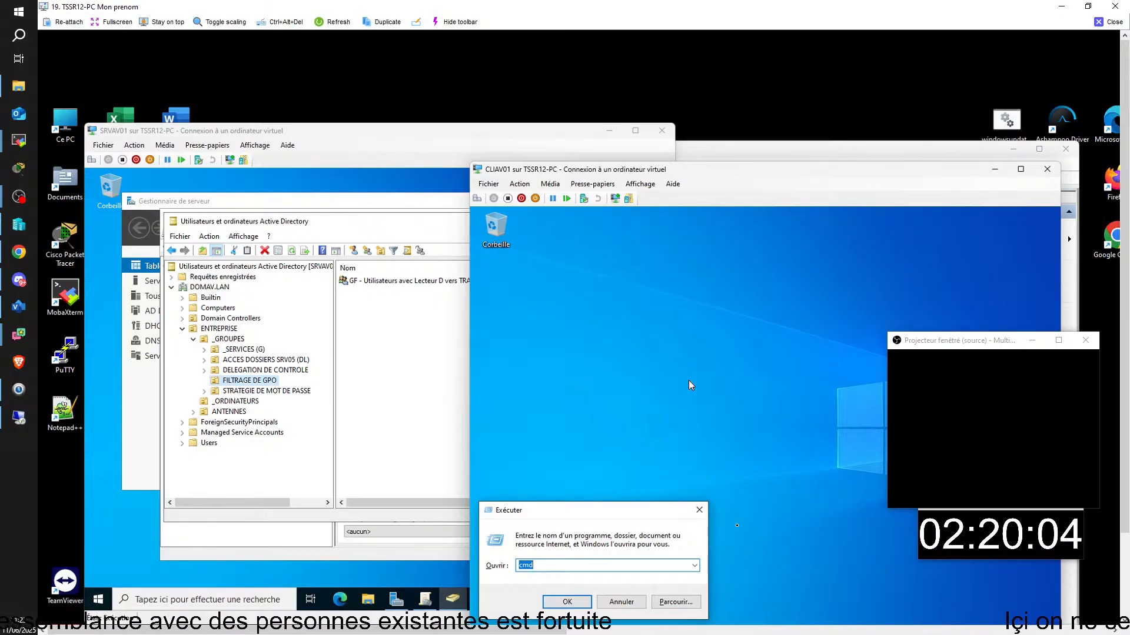
pyautogui.write('\\\\srvav05')
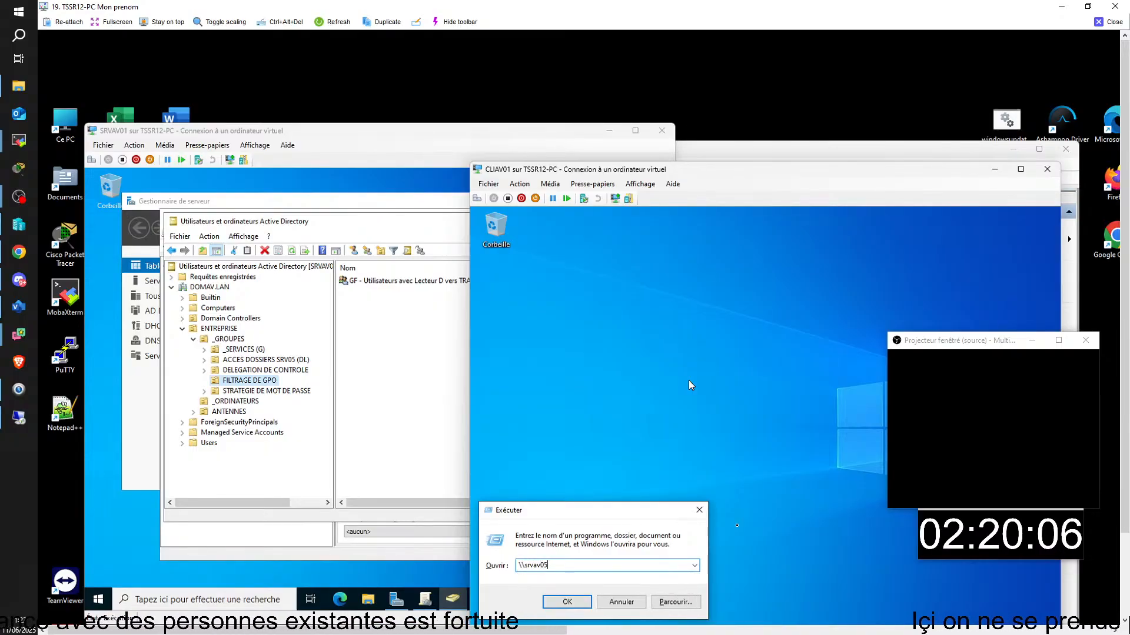
pyautogui.write('\\travail')
pyautogui.press('Return')
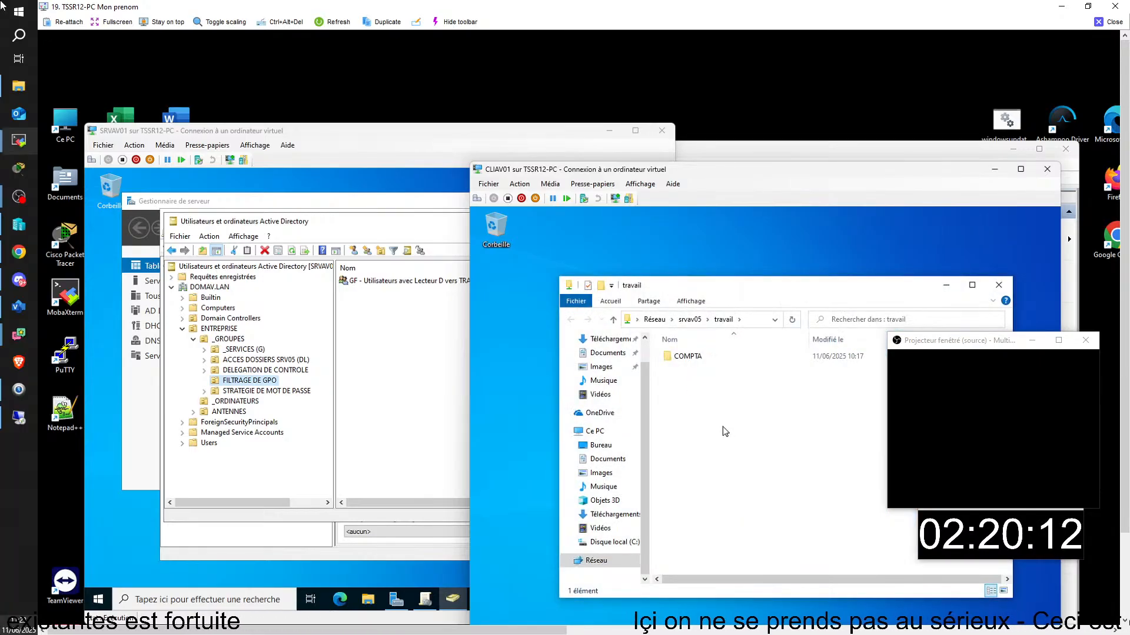
pyautogui.moveTo(785, 285); pyautogui.dragTo(790, 269)
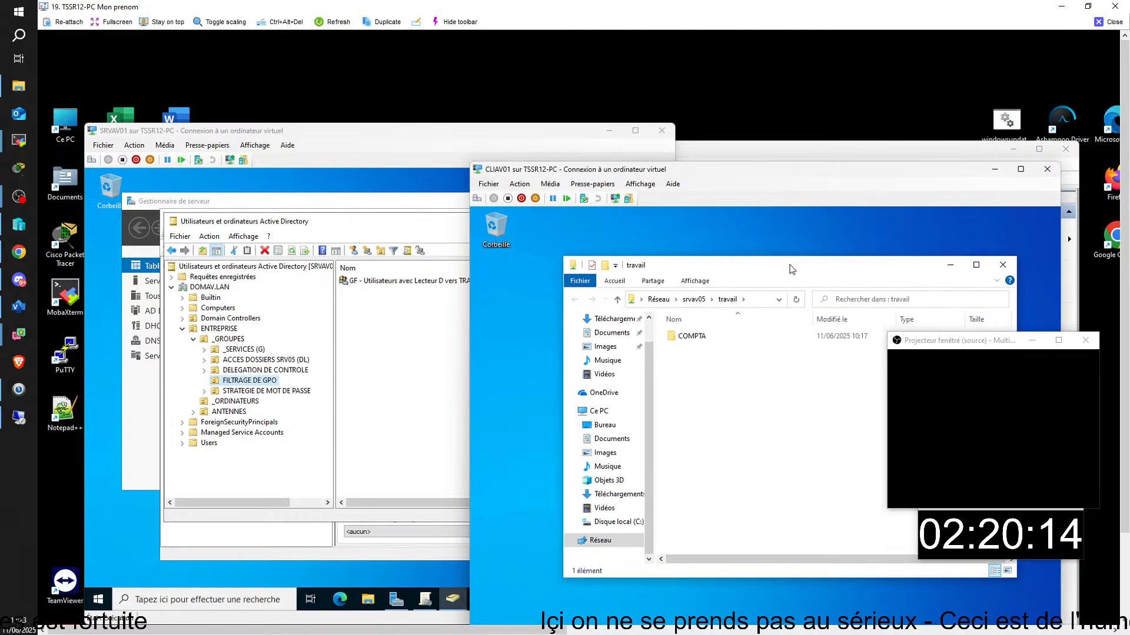
pyautogui.moveTo(1124, 212); pyautogui.dragTo(1125, 267)
# - Bring SRVAV01's Group Policy Management console to the front
pyautogui.click(380, 136)
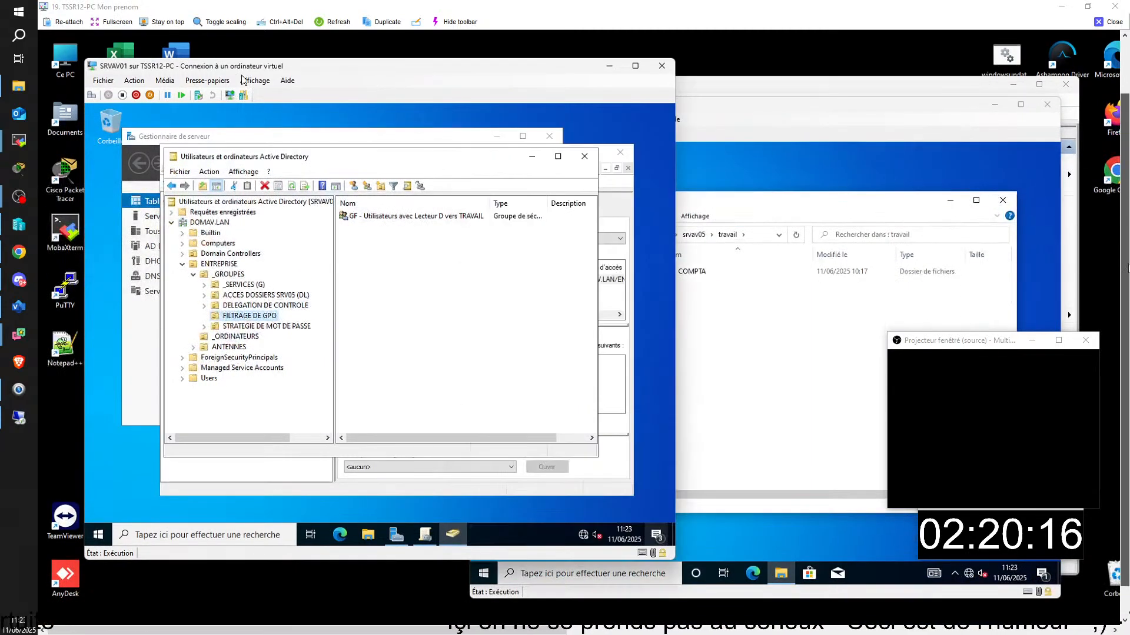
pyautogui.moveTo(374, 160); pyautogui.dragTo(336, 132)
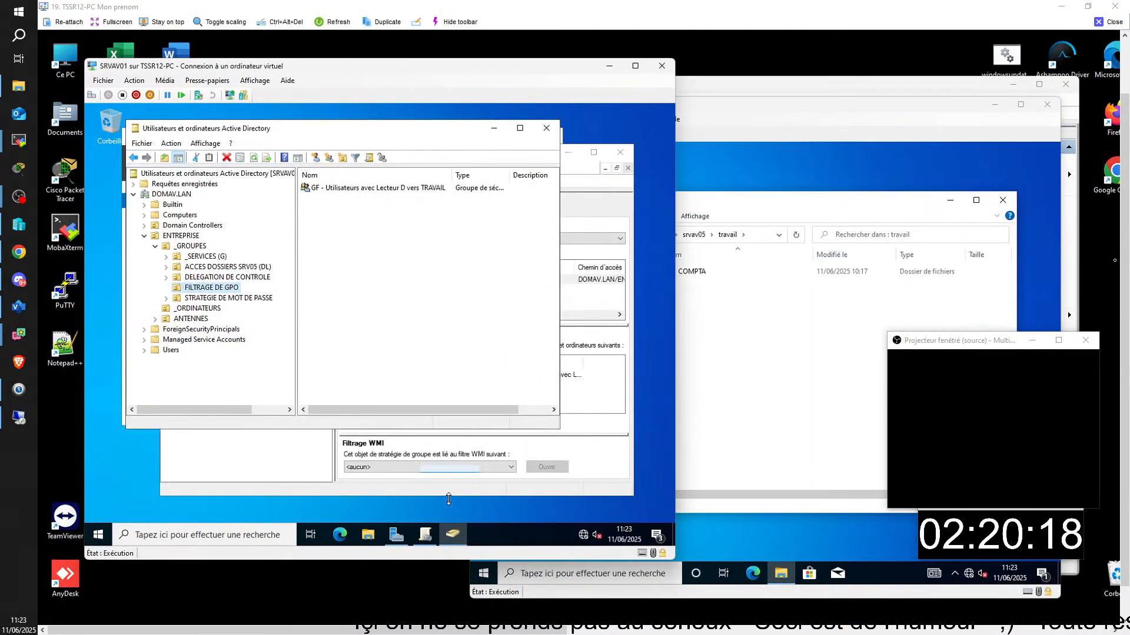
pyautogui.click(424, 536)
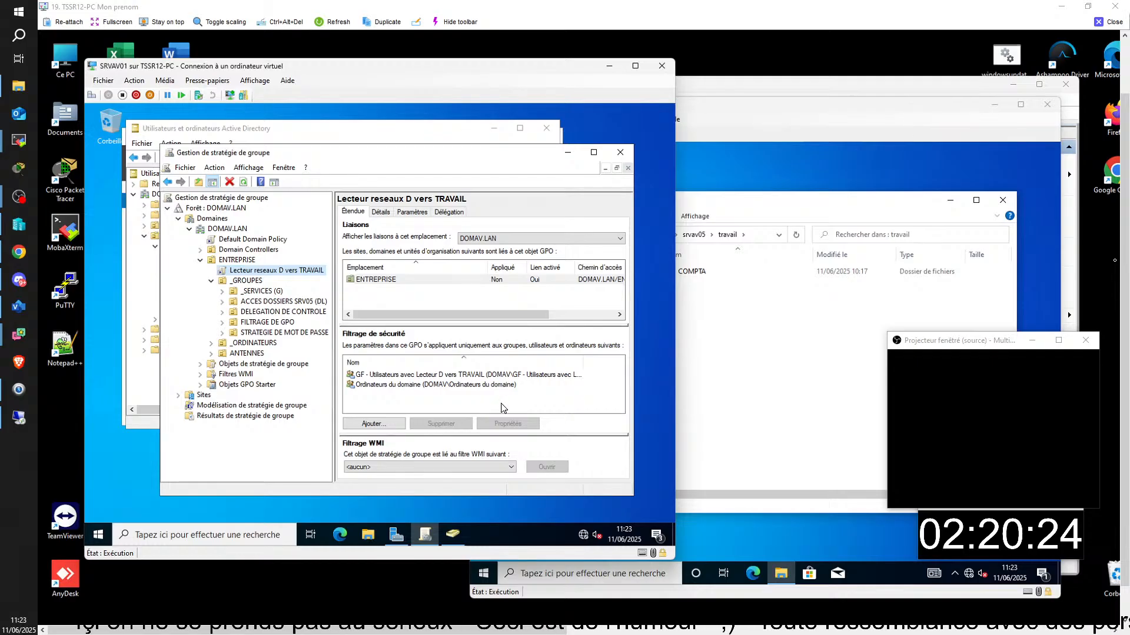
# - Check the GF filtering group's members, then show the GPO's Paramètres report
pyautogui.doubleClick(417, 375)
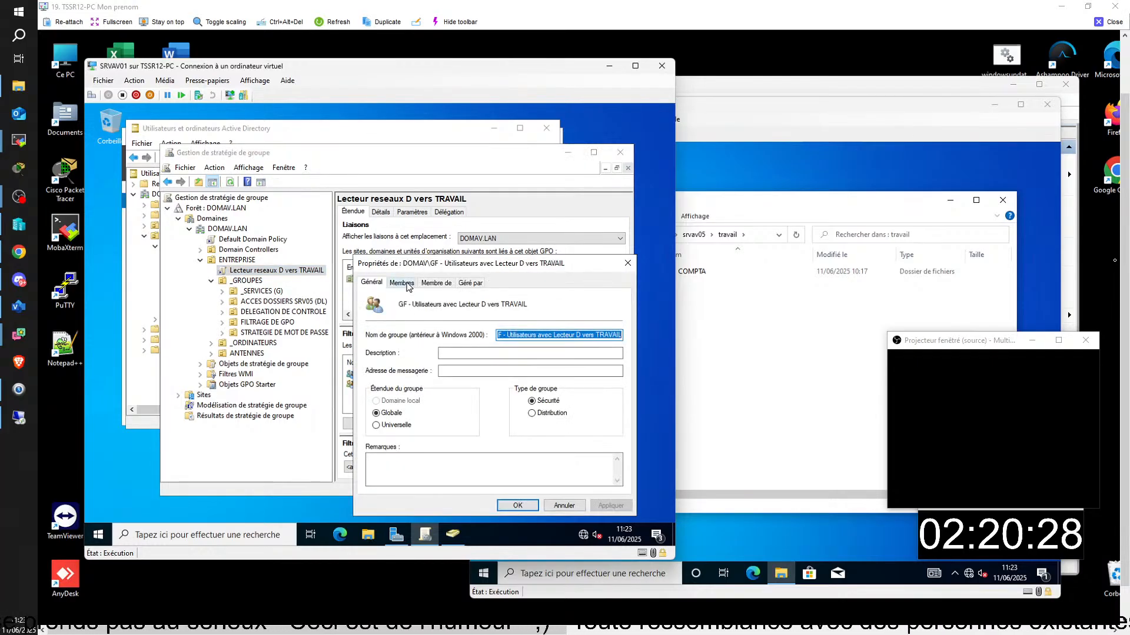
pyautogui.click(401, 283)
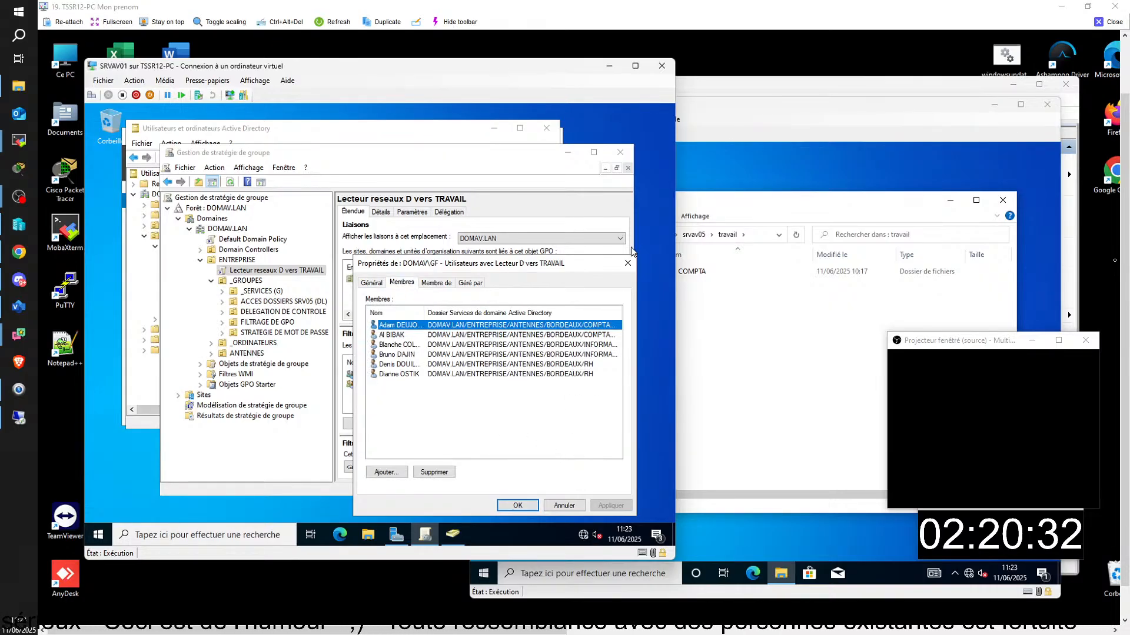
pyautogui.click(626, 264)
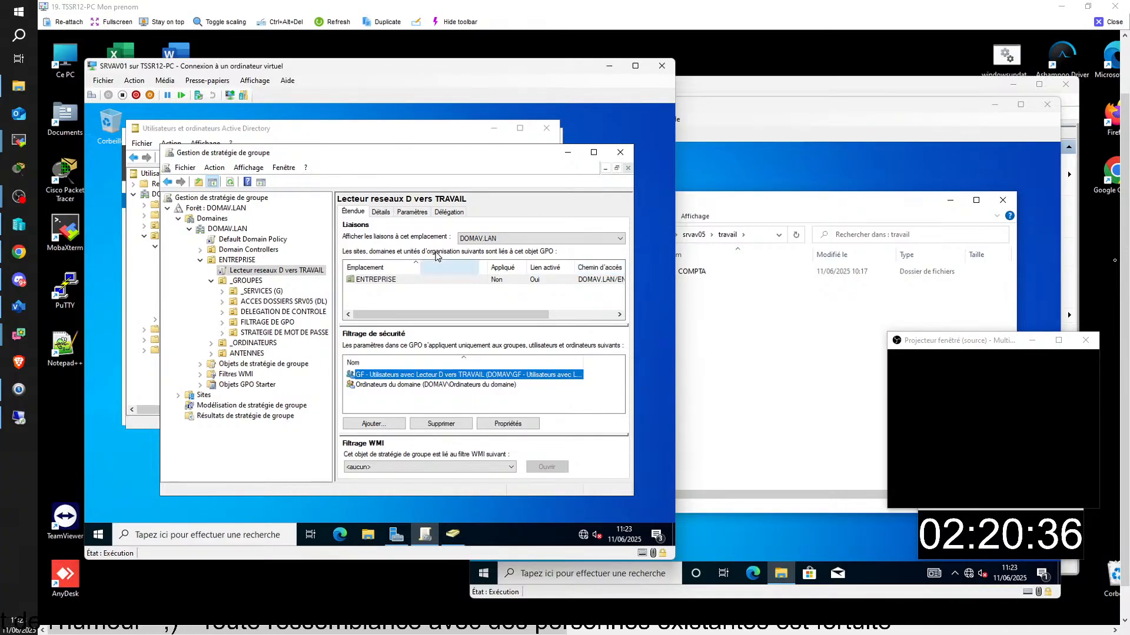
pyautogui.click(412, 212)
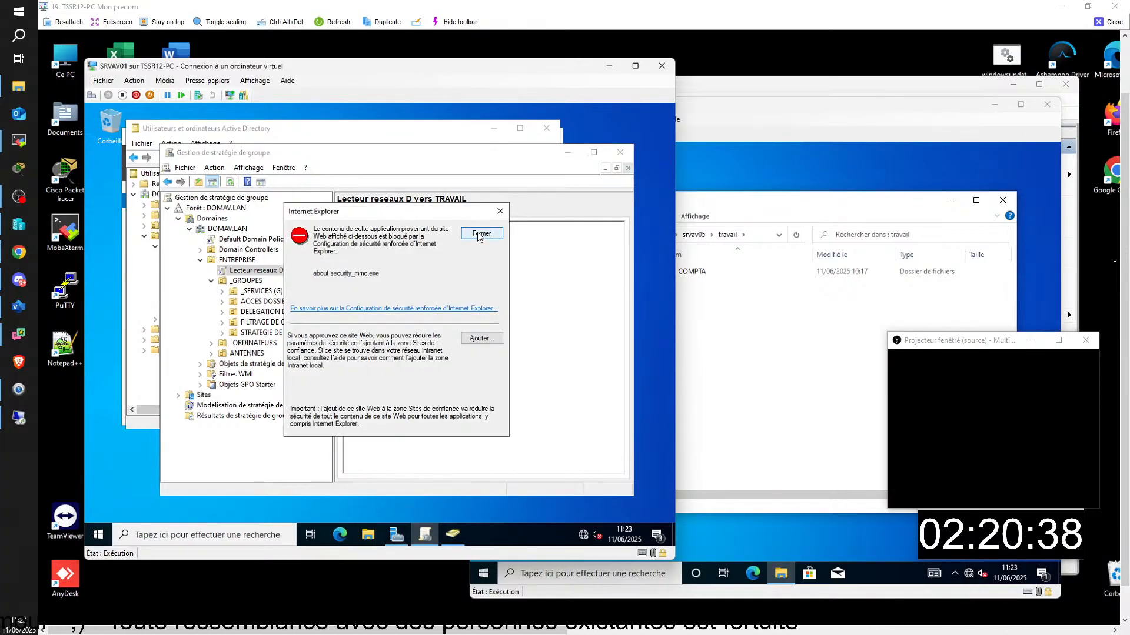
# - Dismiss the Internet Explorer warning and scroll the report to the D: mapping to \\SRVAV05\TRAVAIL
pyautogui.click(479, 234)
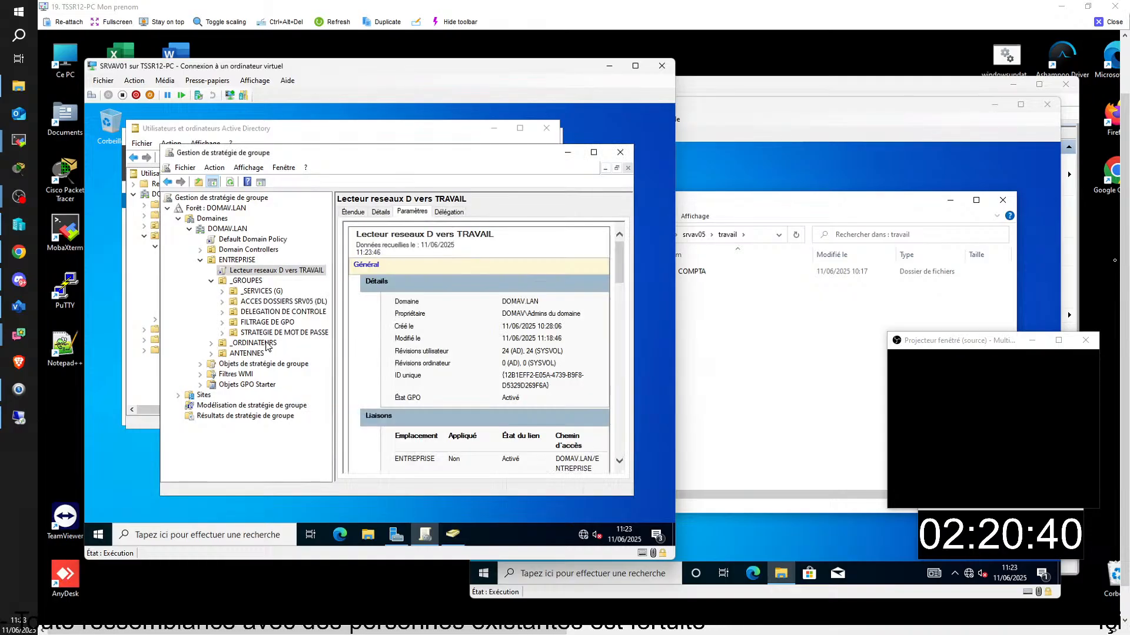
pyautogui.click(396, 534)
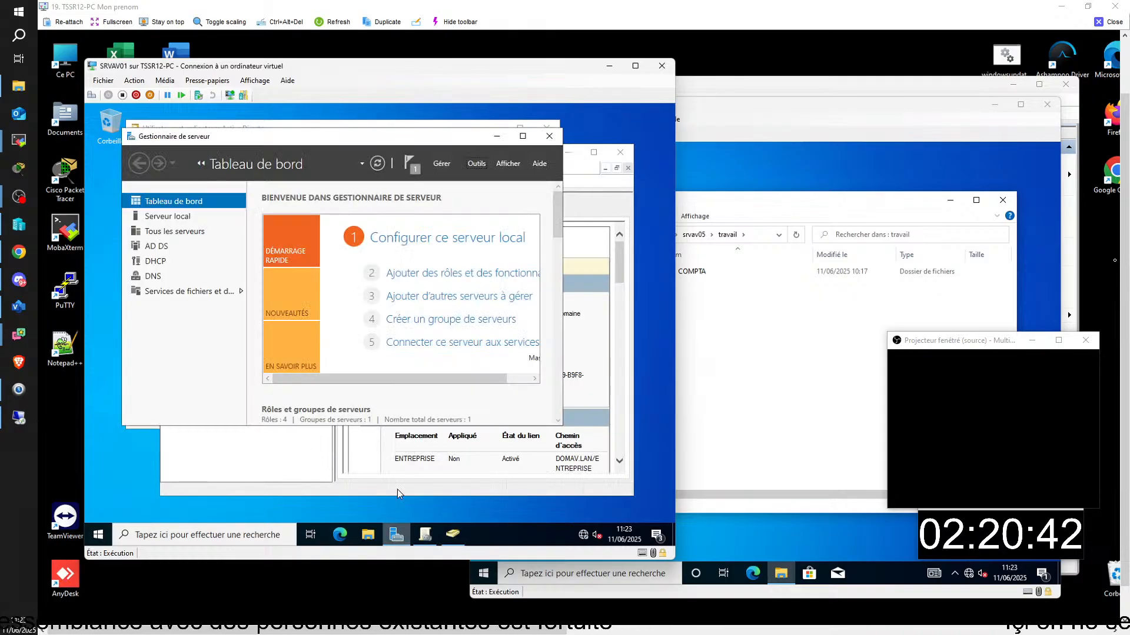
pyautogui.click(590, 422)
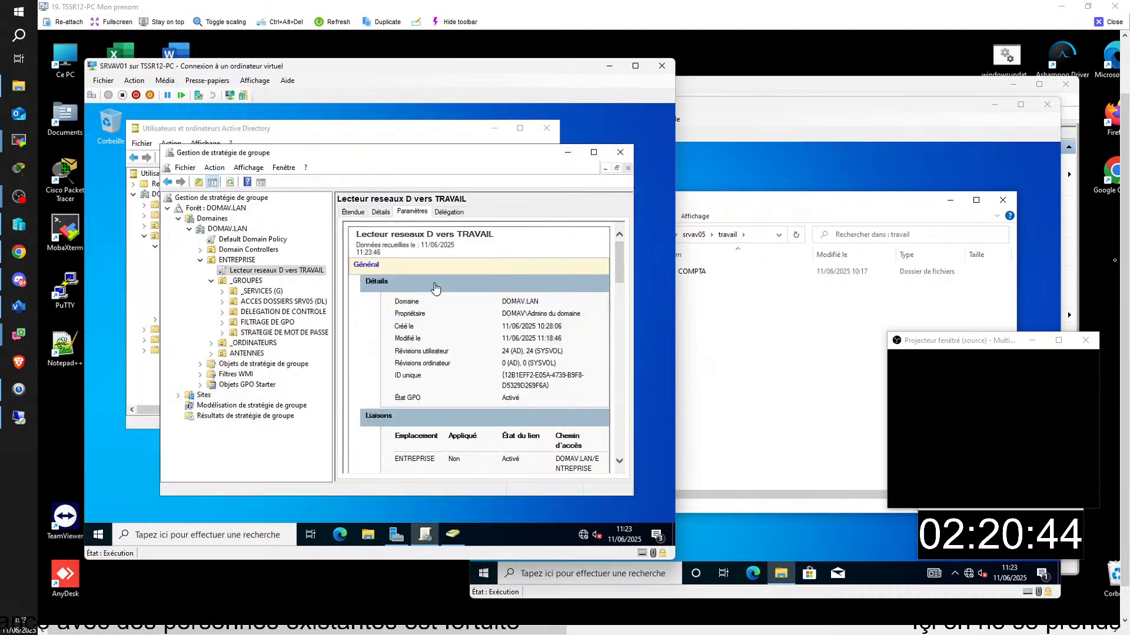
pyautogui.moveTo(625, 262); pyautogui.dragTo(663, 316)
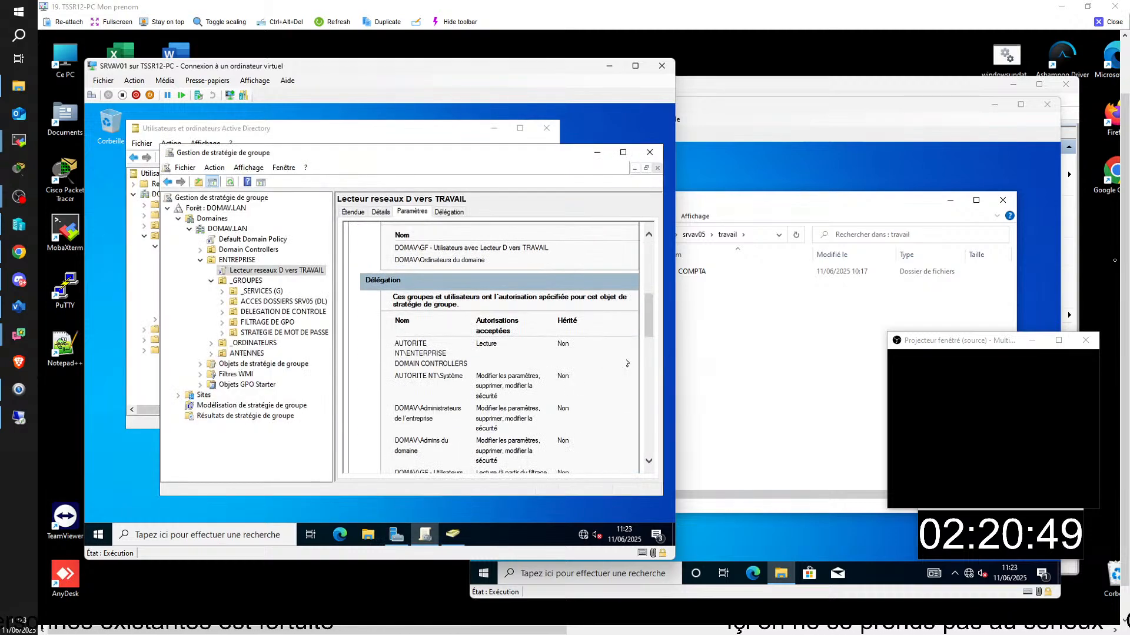
pyautogui.scroll(-1, 612, 378)
pyautogui.scroll(-5, 612, 379)
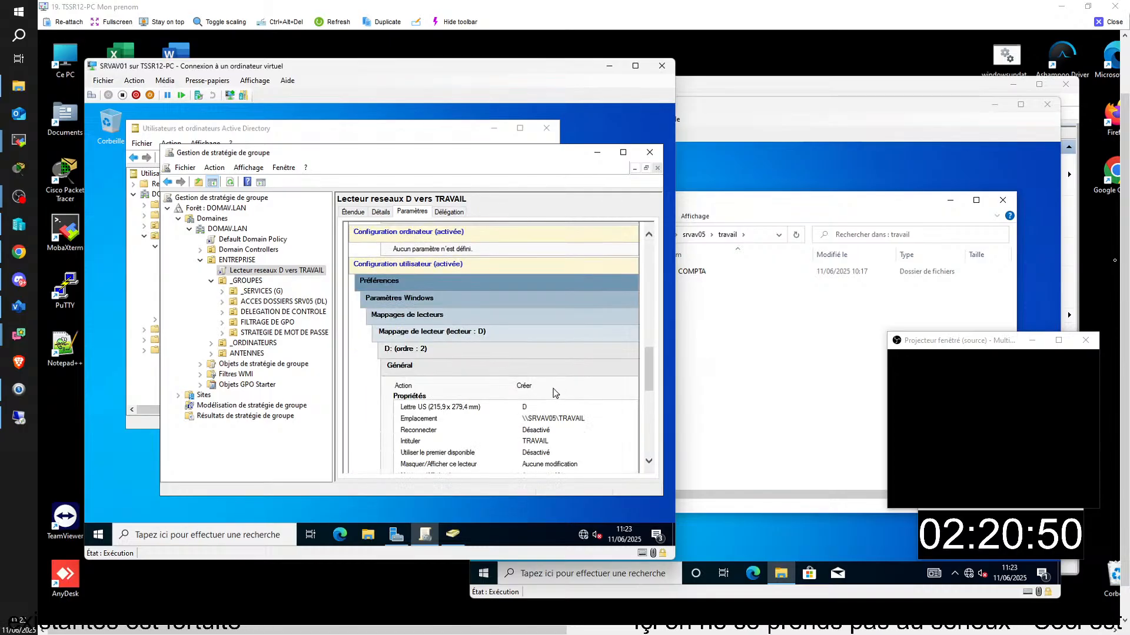
pyautogui.scroll(-1, 616, 381)
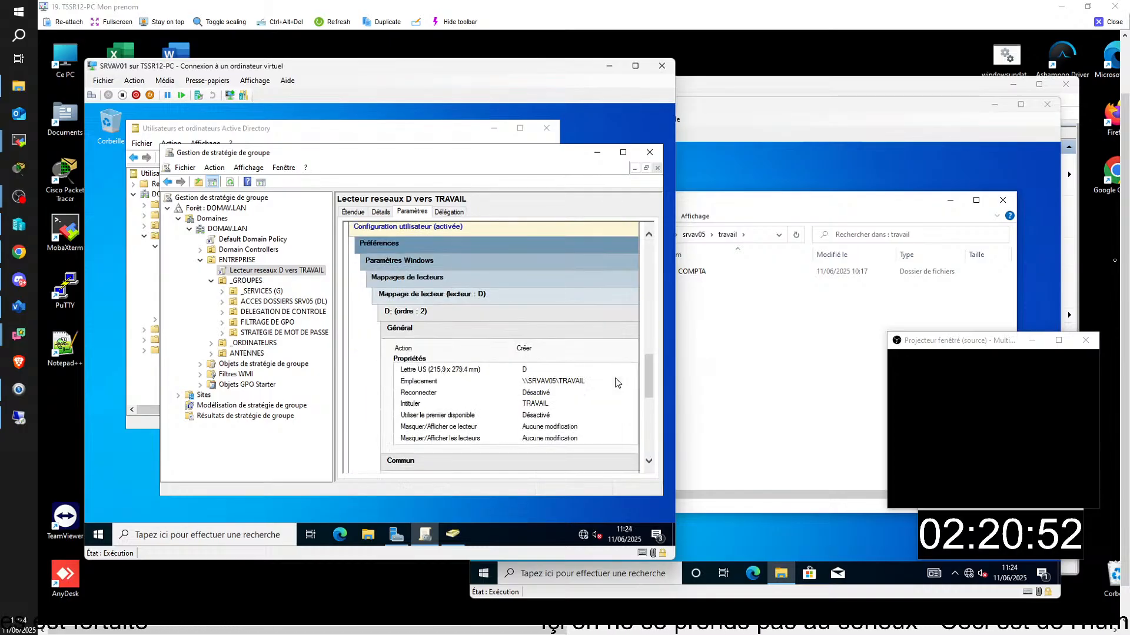
pyautogui.scroll(-1, 612, 389)
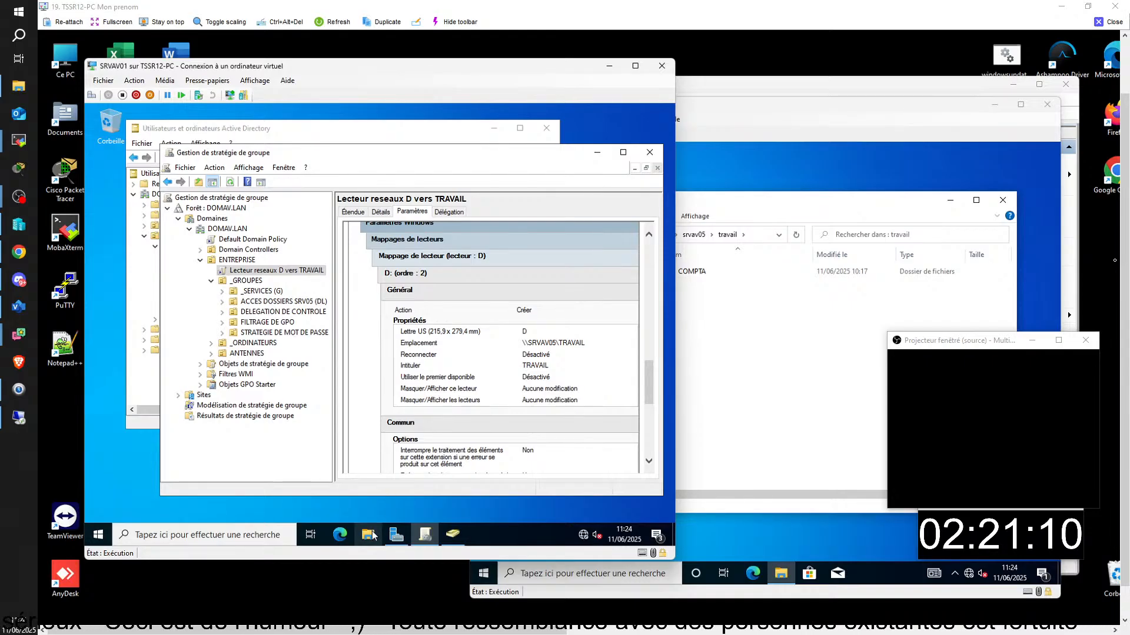
# - Show this PC's drives and folders on the client VM CLIAV01
pyautogui.click(823, 196)
pyautogui.click(800, 186)
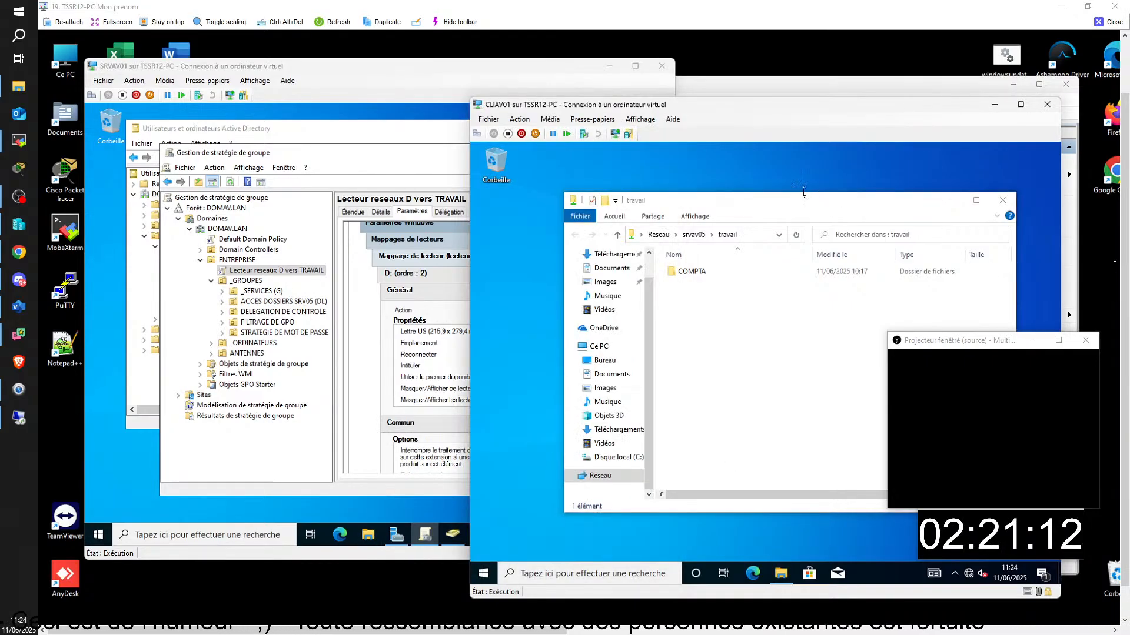
pyautogui.click(784, 576)
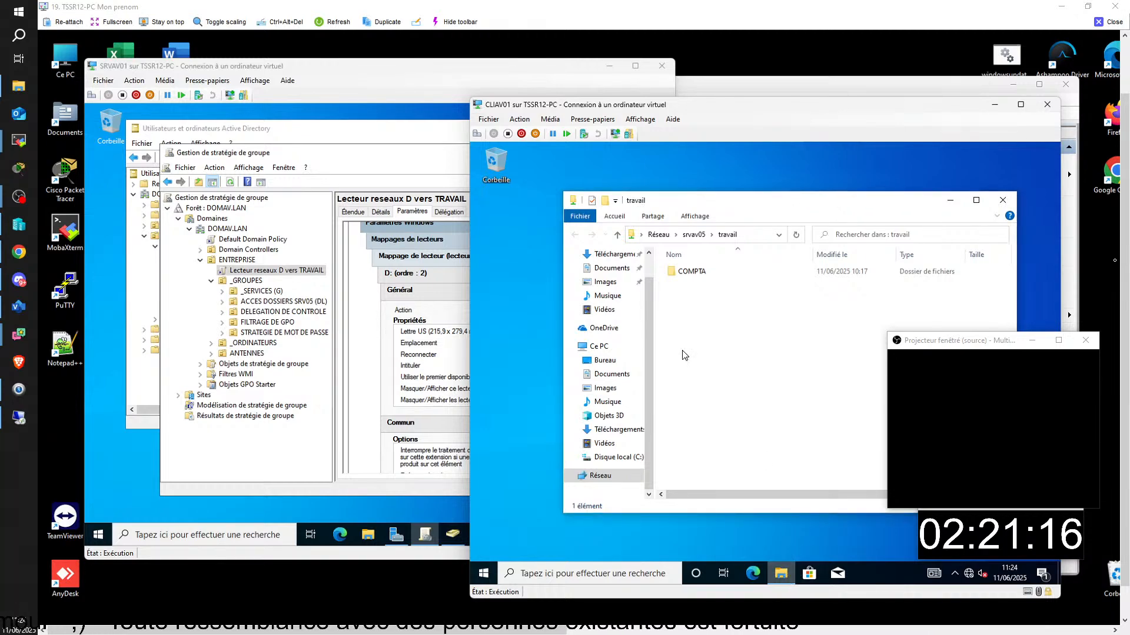
pyautogui.click(599, 346)
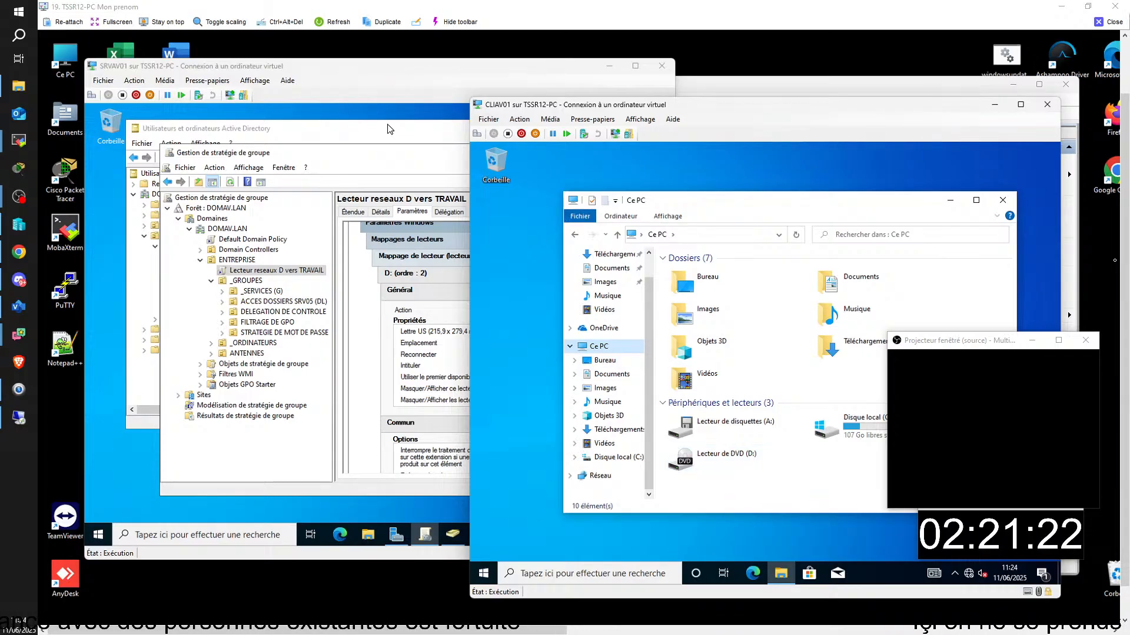
# - Open the Lecteur reseaux D vers TRAVAIL GPO in the editor on SRVAV01, then close it
pyautogui.click(387, 129)
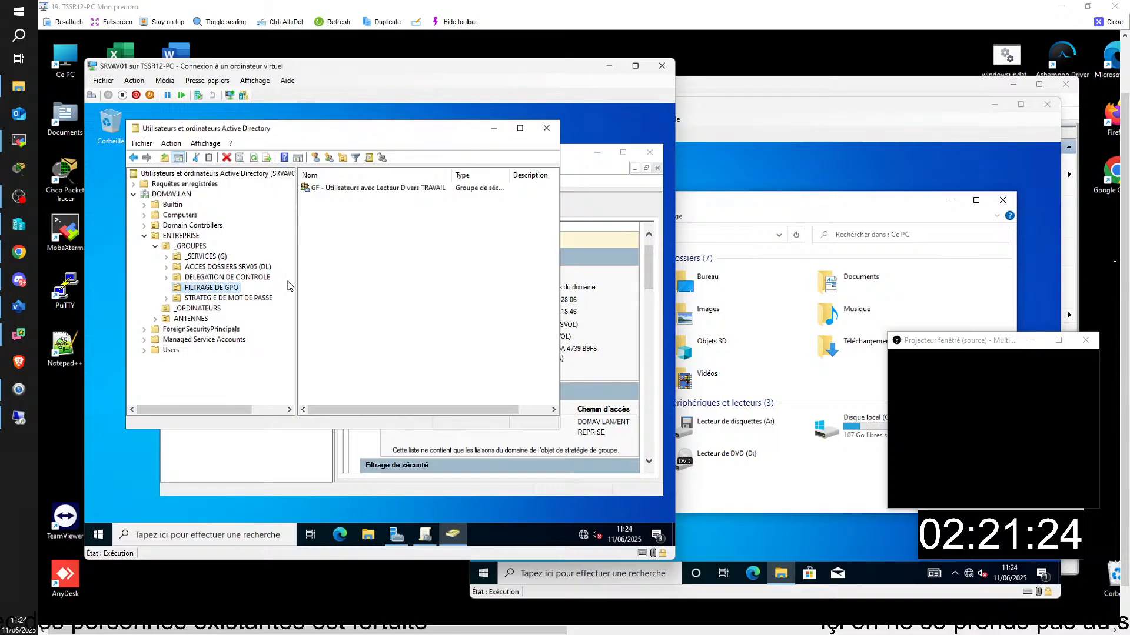
pyautogui.click(424, 533)
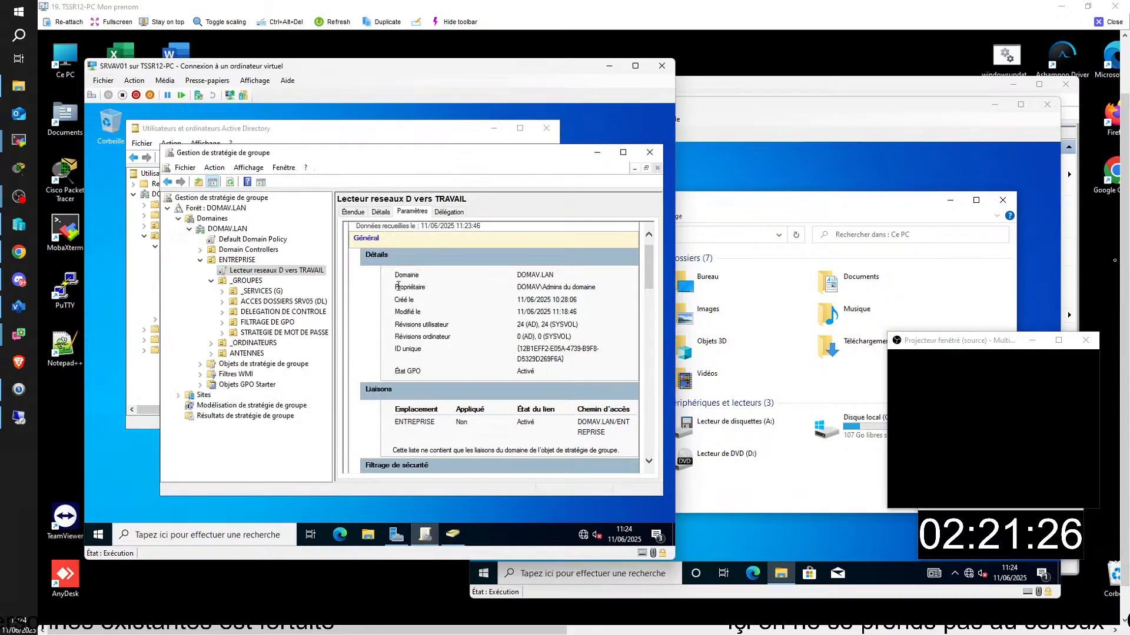
pyautogui.click(280, 271)
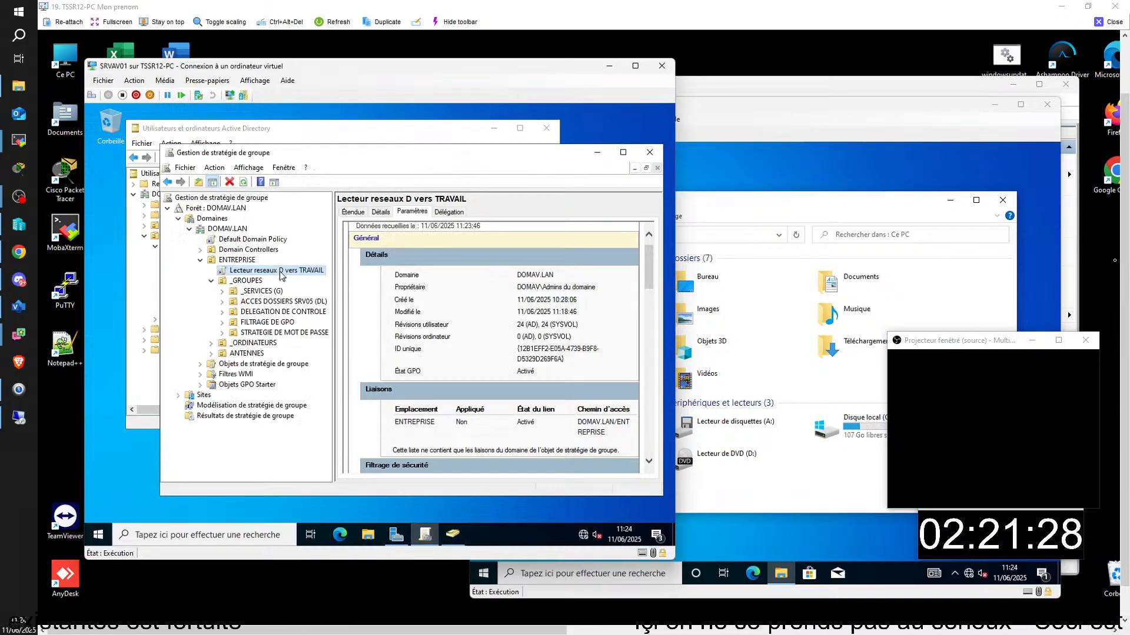
pyautogui.rightClick(280, 271)
pyautogui.click(307, 279)
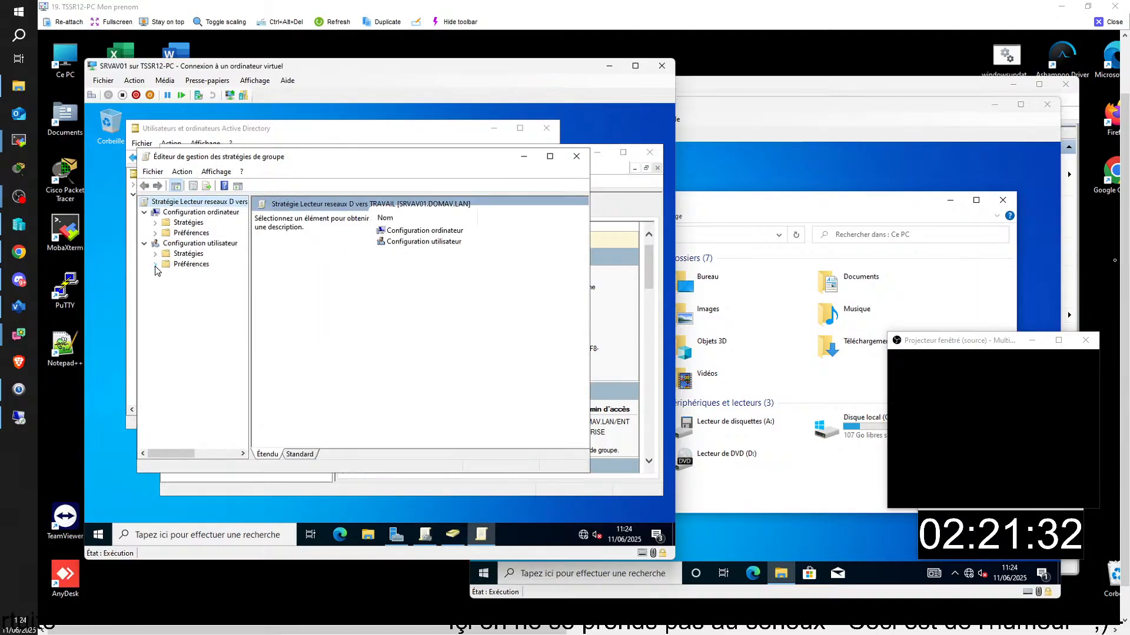
pyautogui.click(575, 157)
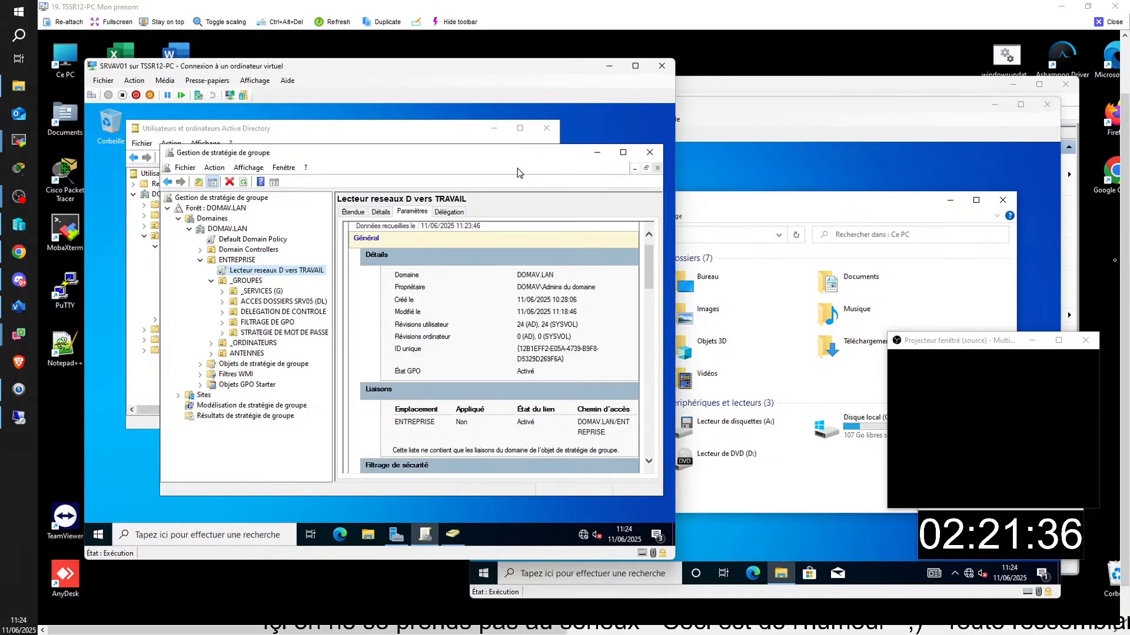
pyautogui.click(793, 204)
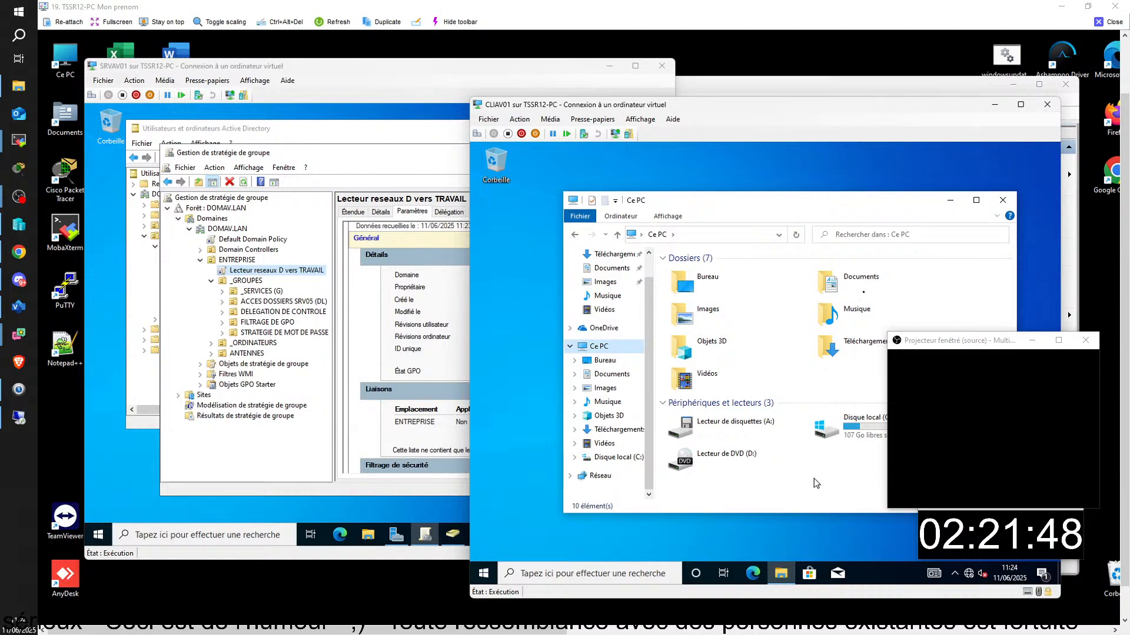
pyautogui.click(376, 132)
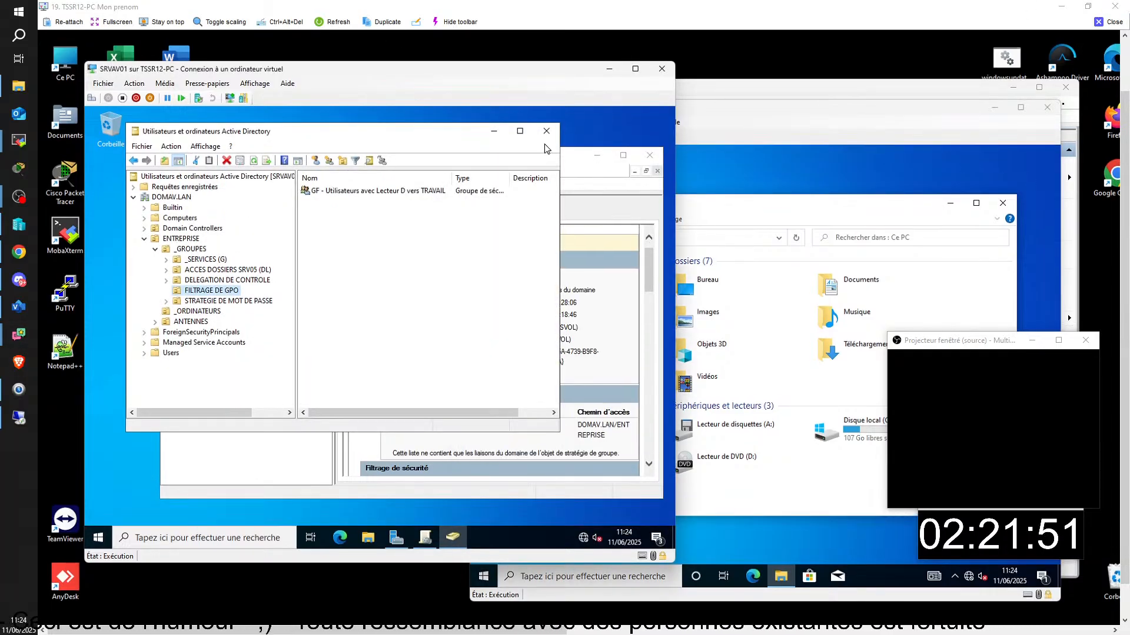
pyautogui.click(569, 160)
pyautogui.rightClick(304, 275)
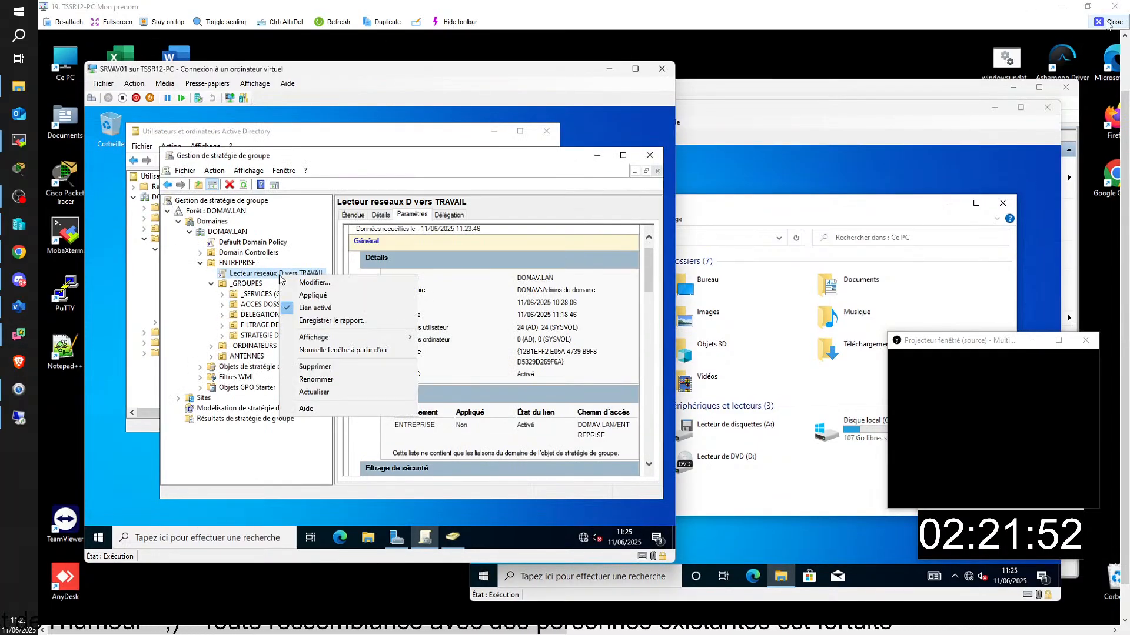
# - Close the TSSR12-PC viewer and fill the screen with the TSSR14-PC session showing Active Directory
pyautogui.click(1109, 23)
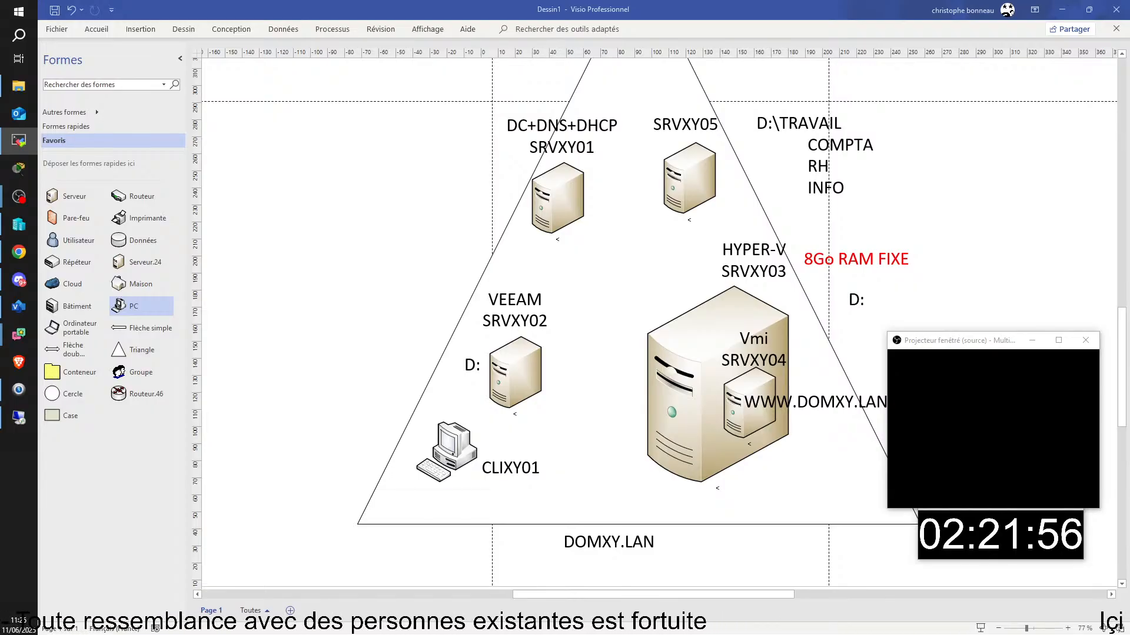
pyautogui.moveTo(1129, 239); pyautogui.dragTo(589, 16)
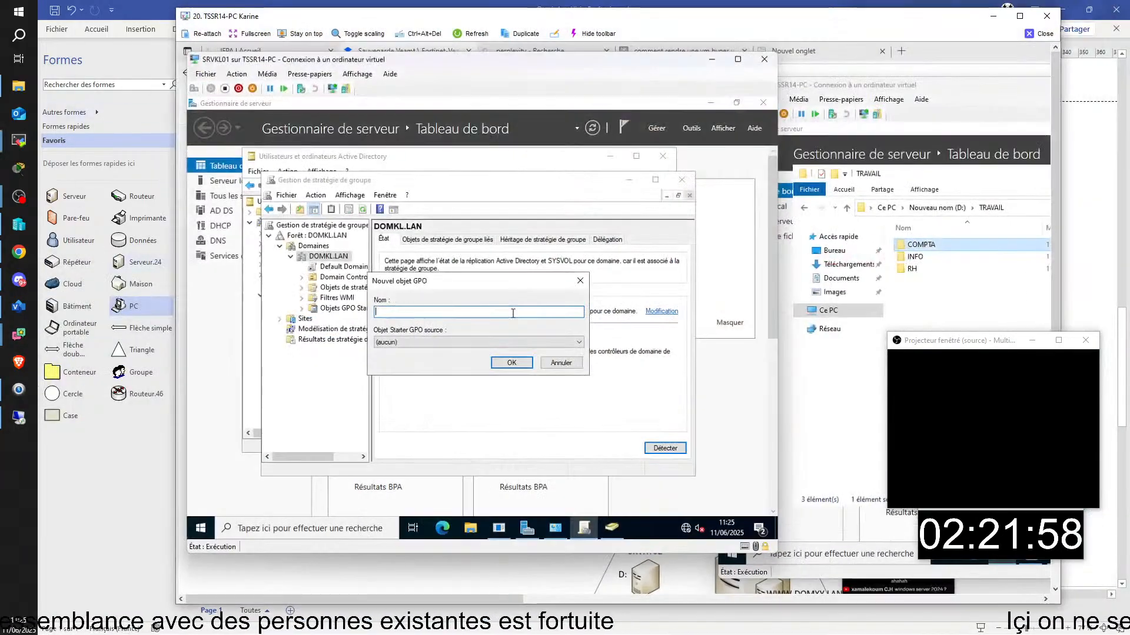
pyautogui.click(1021, 18)
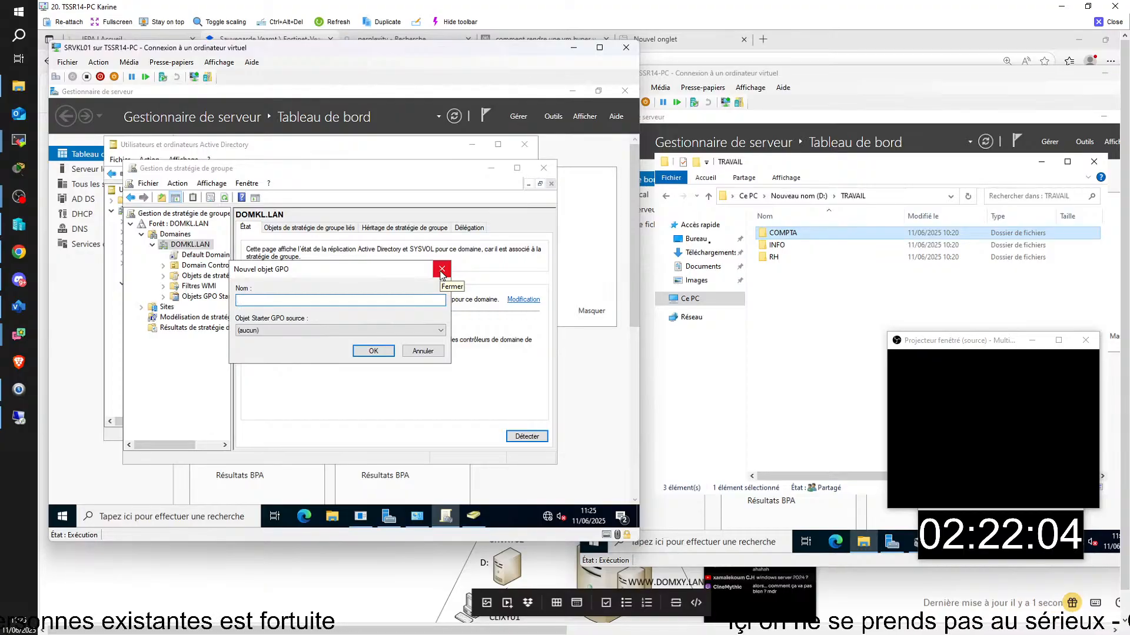
pyautogui.click(442, 270)
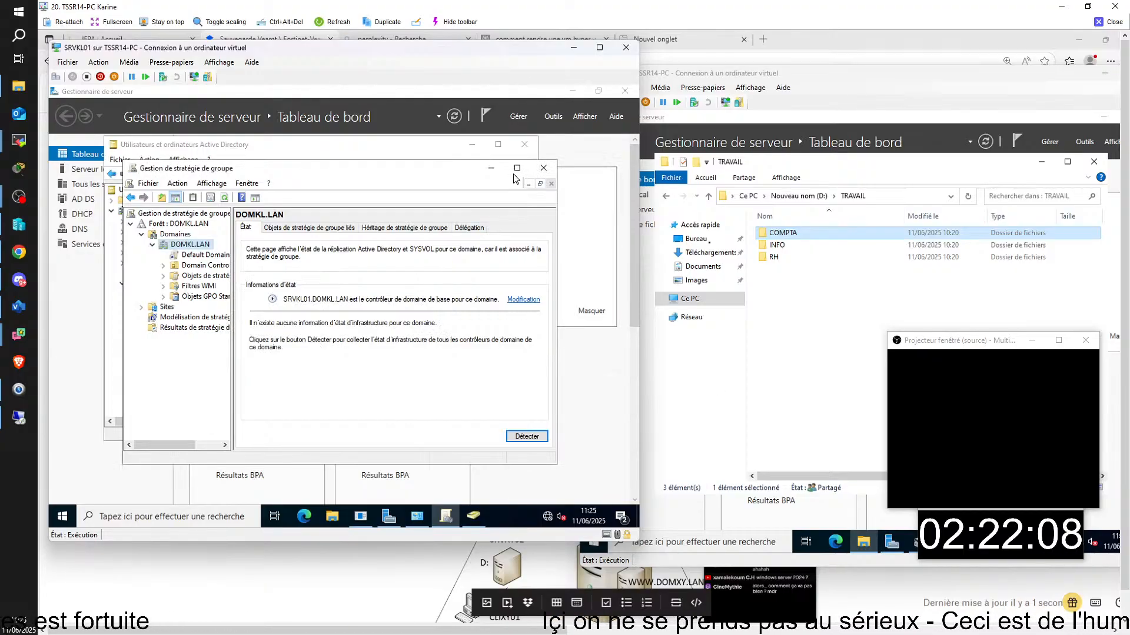
pyautogui.click(491, 168)
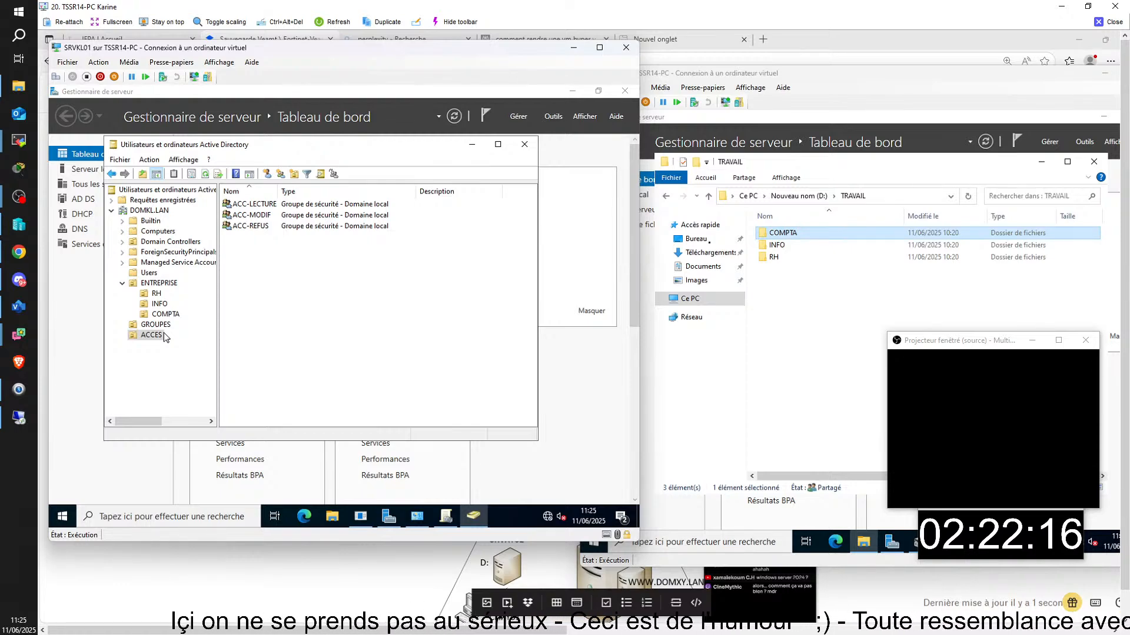
# - Review GROUP-COMPTA's Membre de tab without changes, then widen the Nom column
pyautogui.click(154, 328)
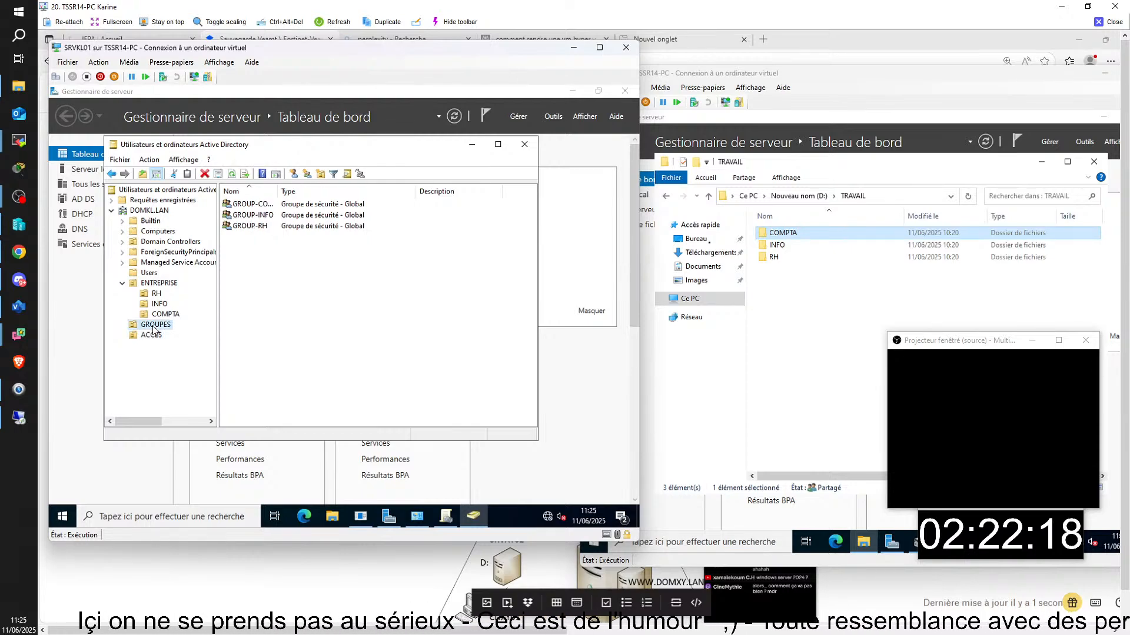
pyautogui.rightClick(293, 208)
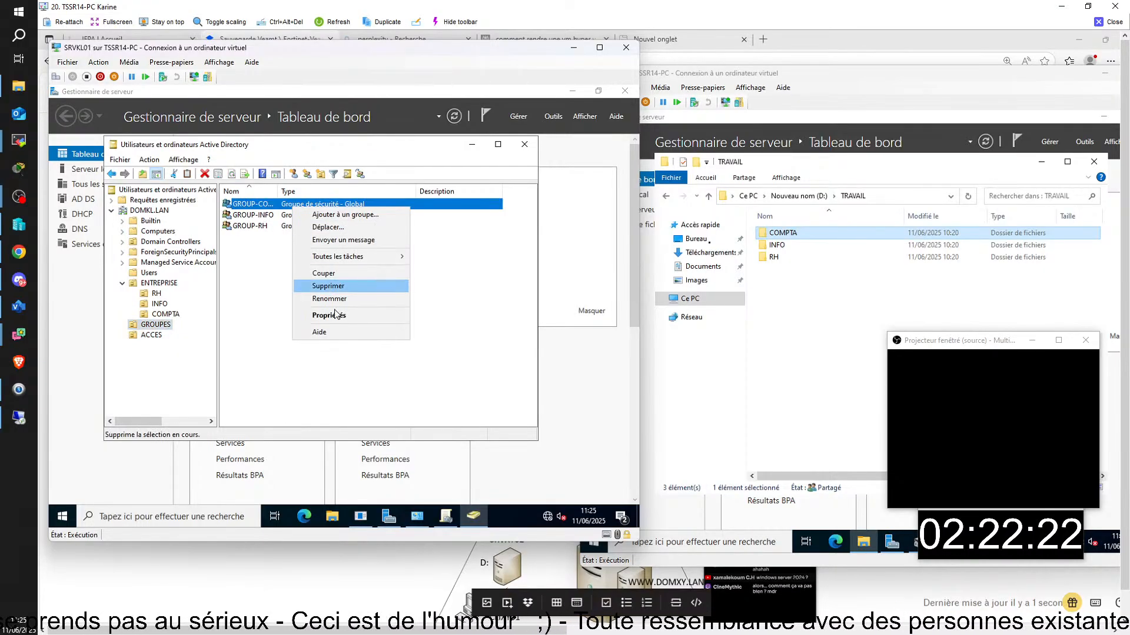
pyautogui.click(333, 316)
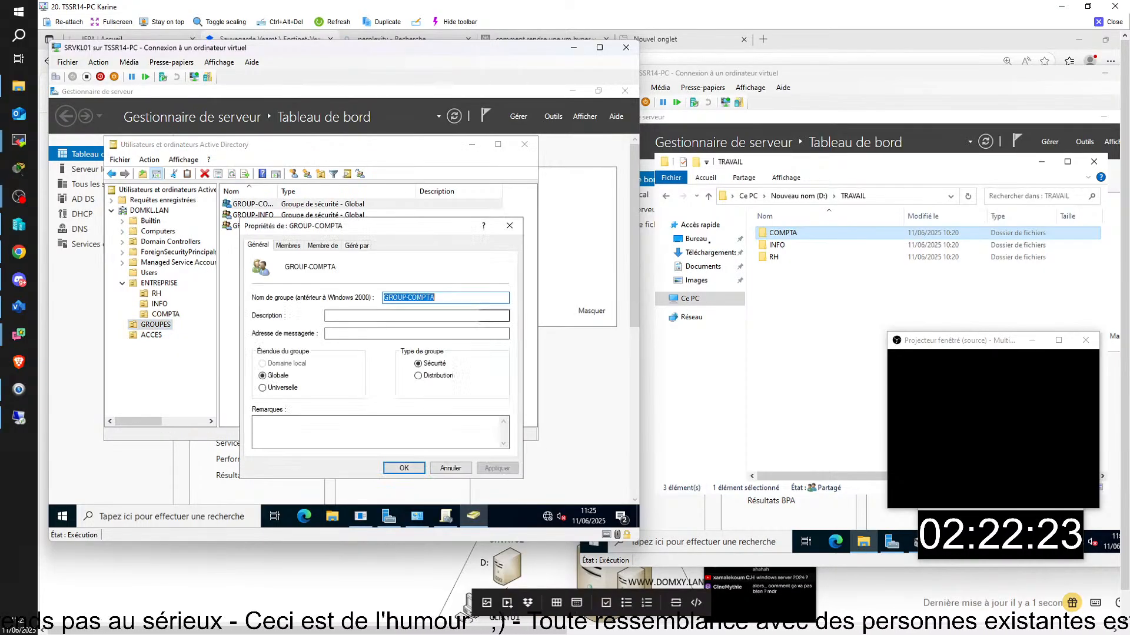
pyautogui.click(323, 247)
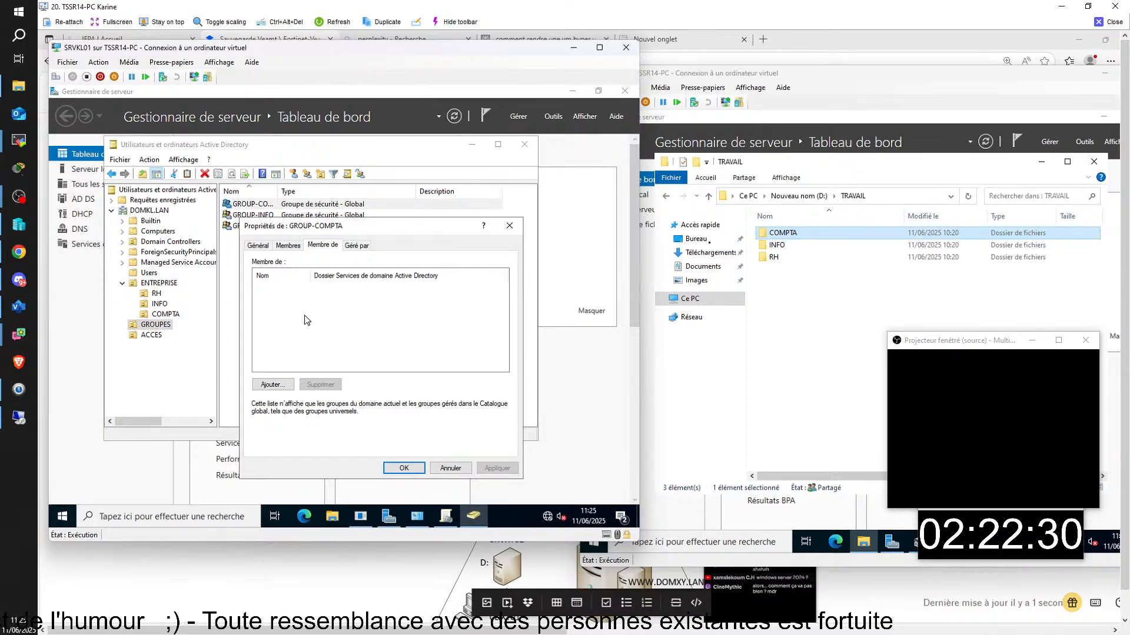
pyautogui.click(271, 385)
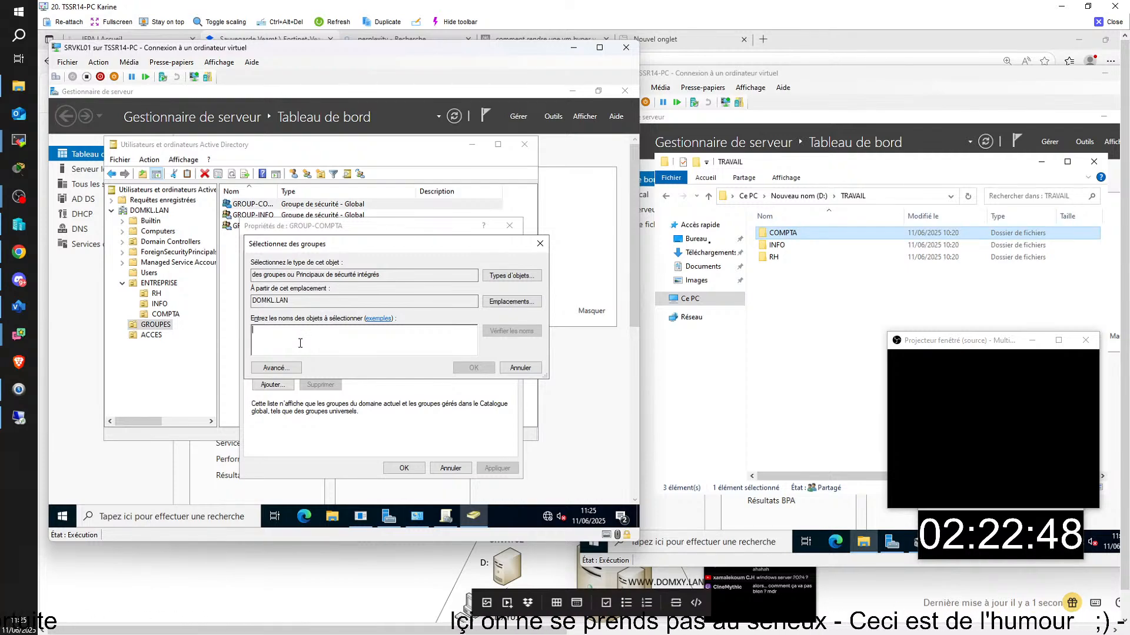
pyautogui.click(520, 369)
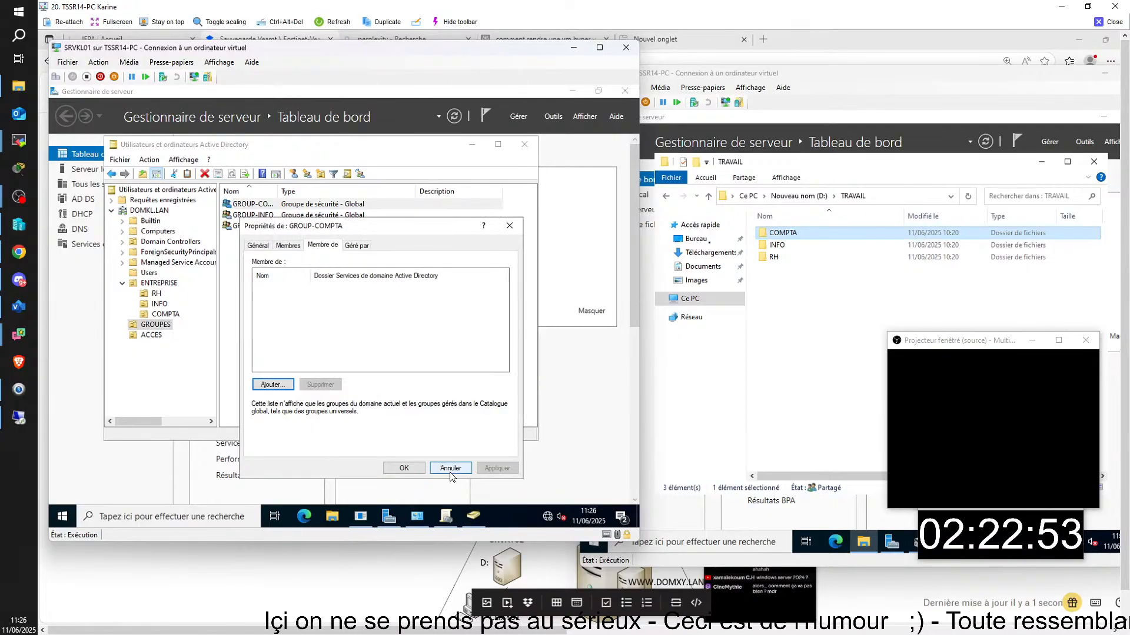
pyautogui.click(450, 469)
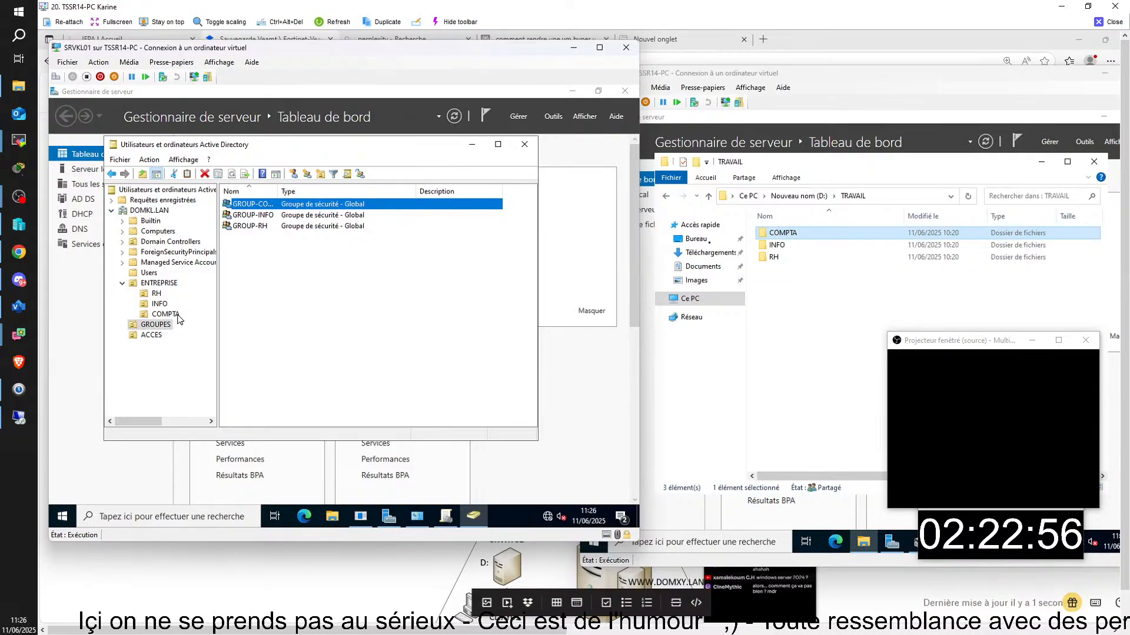
pyautogui.moveTo(277, 193); pyautogui.dragTo(308, 192)
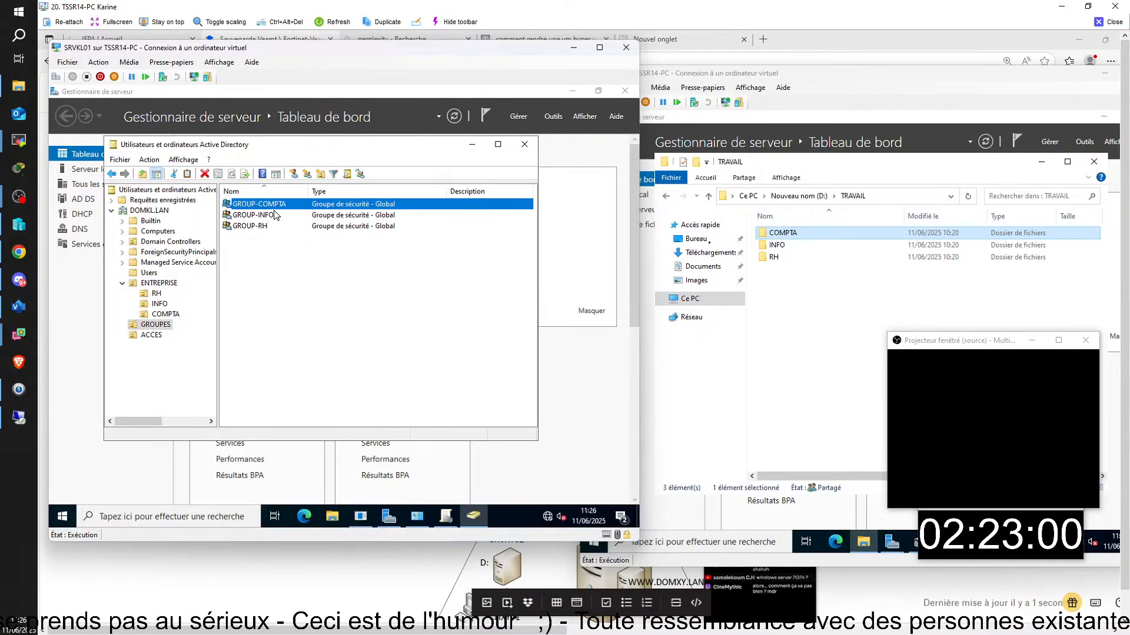
pyautogui.click(153, 334)
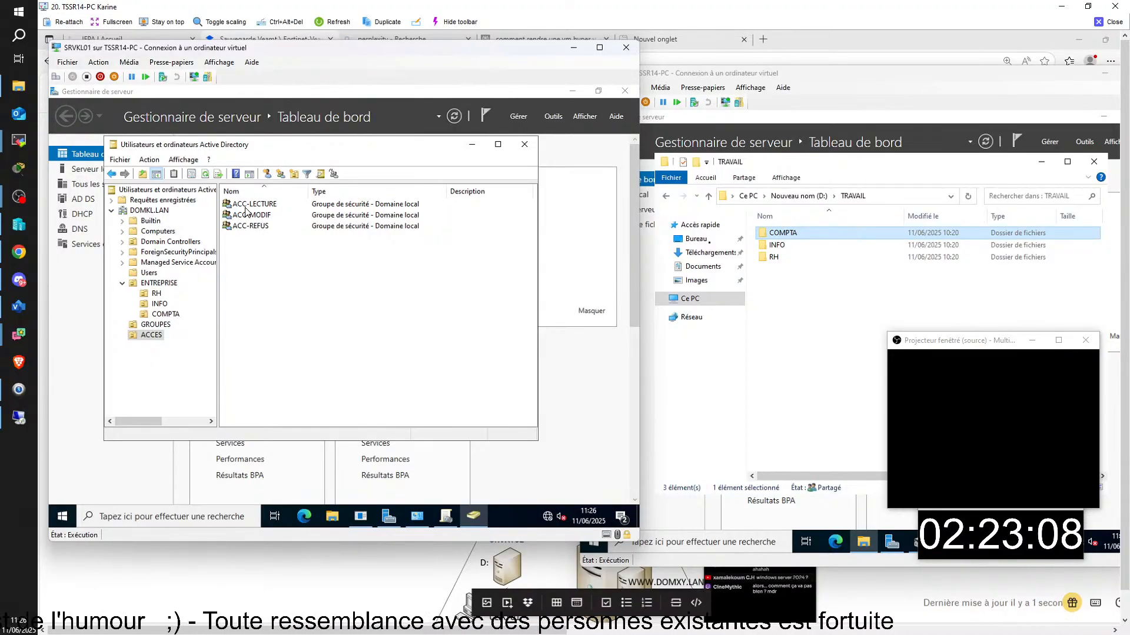
pyautogui.click(250, 211)
pyautogui.rightClick(266, 204)
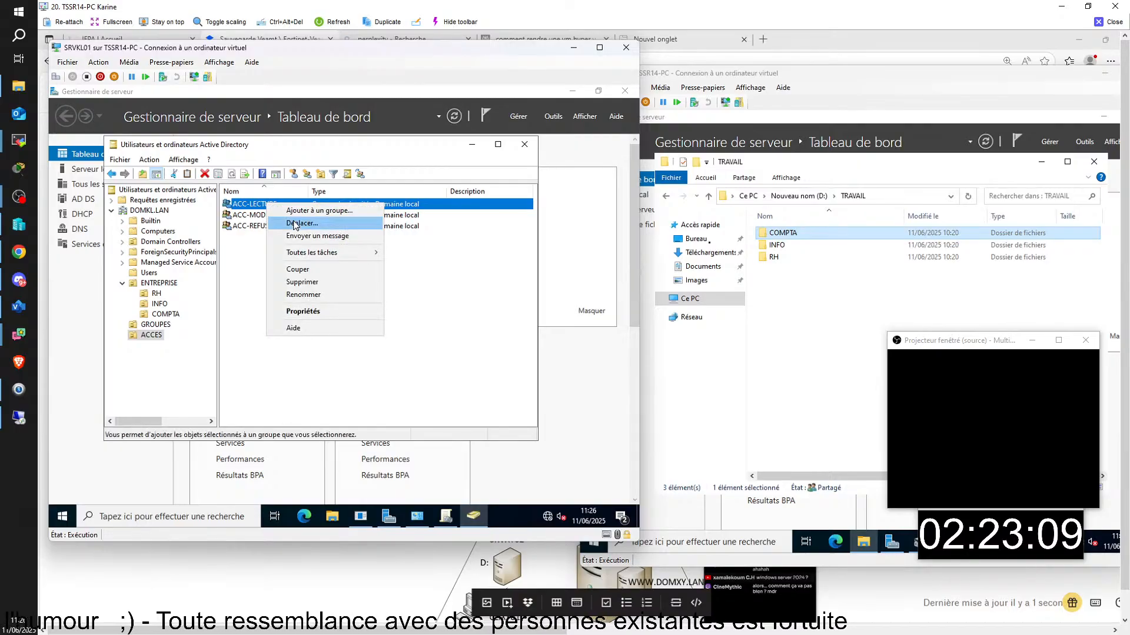
pyautogui.click(304, 294)
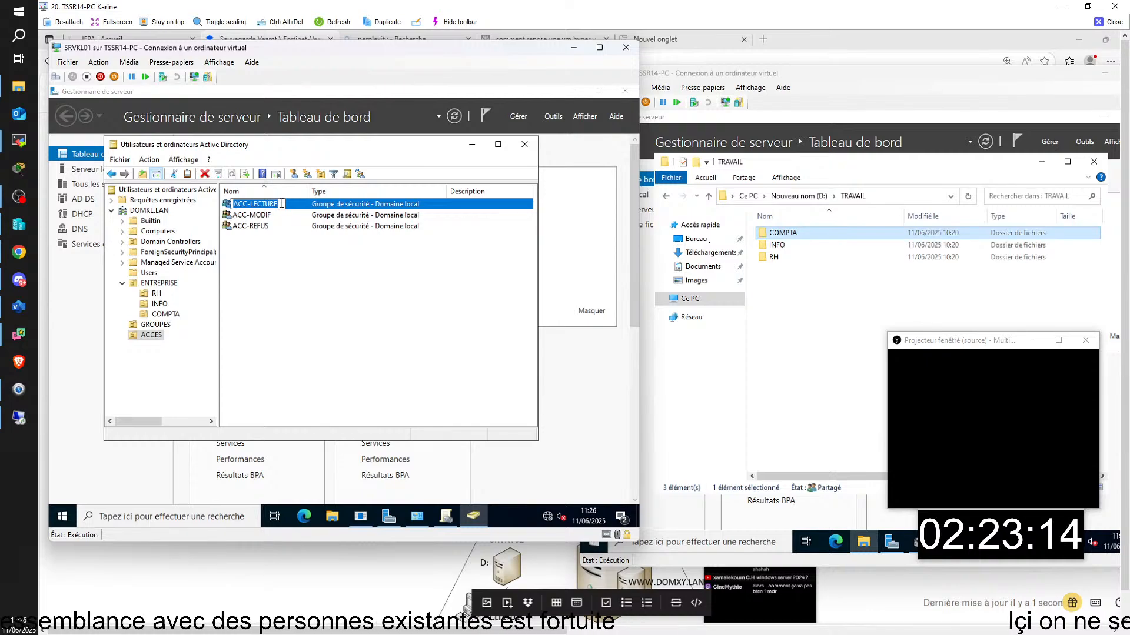
pyautogui.write('AC')
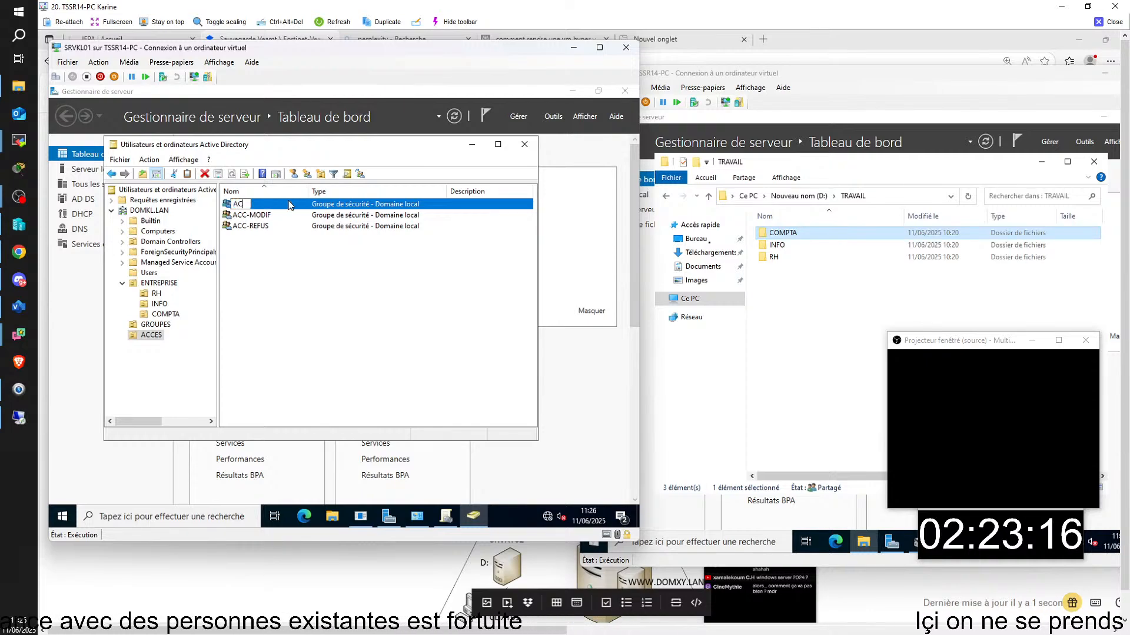
pyautogui.write('C2')
pyautogui.press('BackSpace')
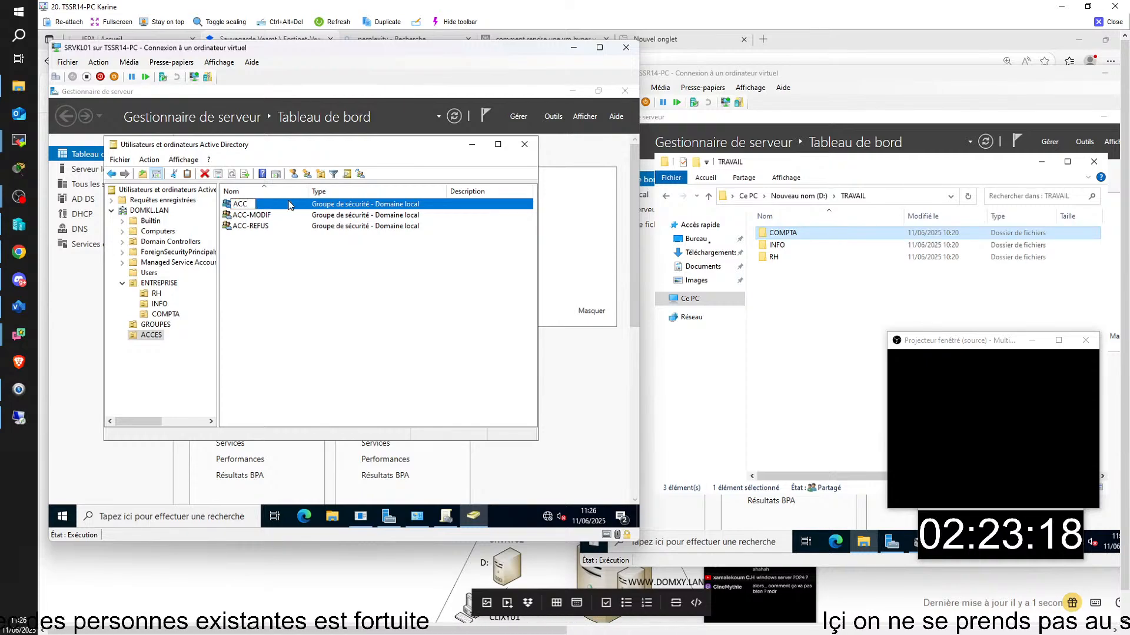
pyautogui.press('BackSpace')
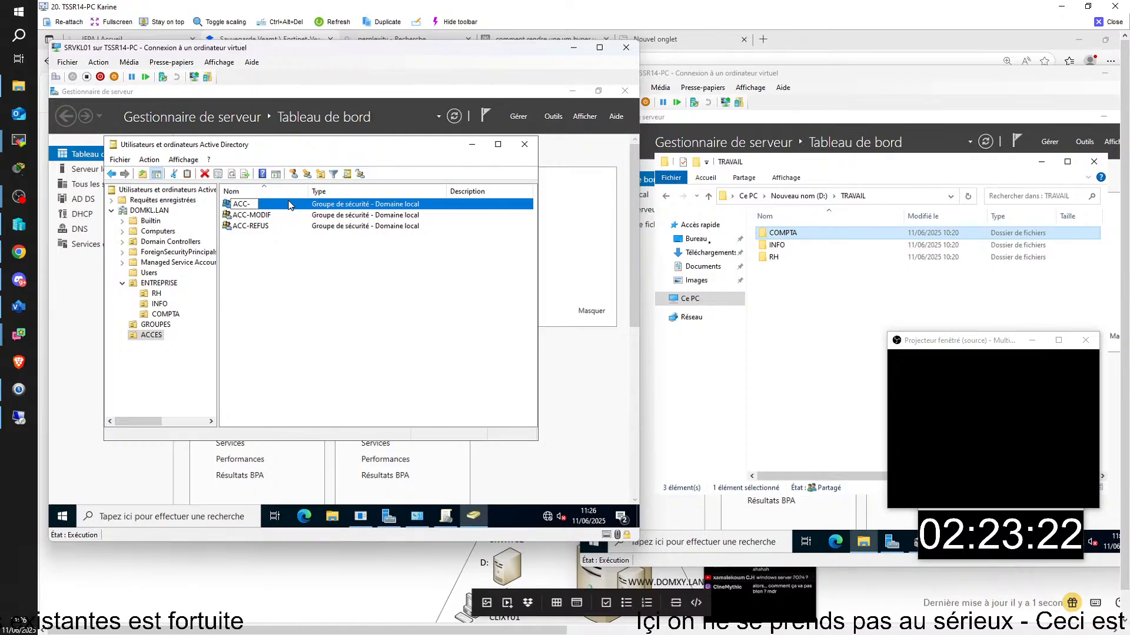
pyautogui.write('COMPTA')
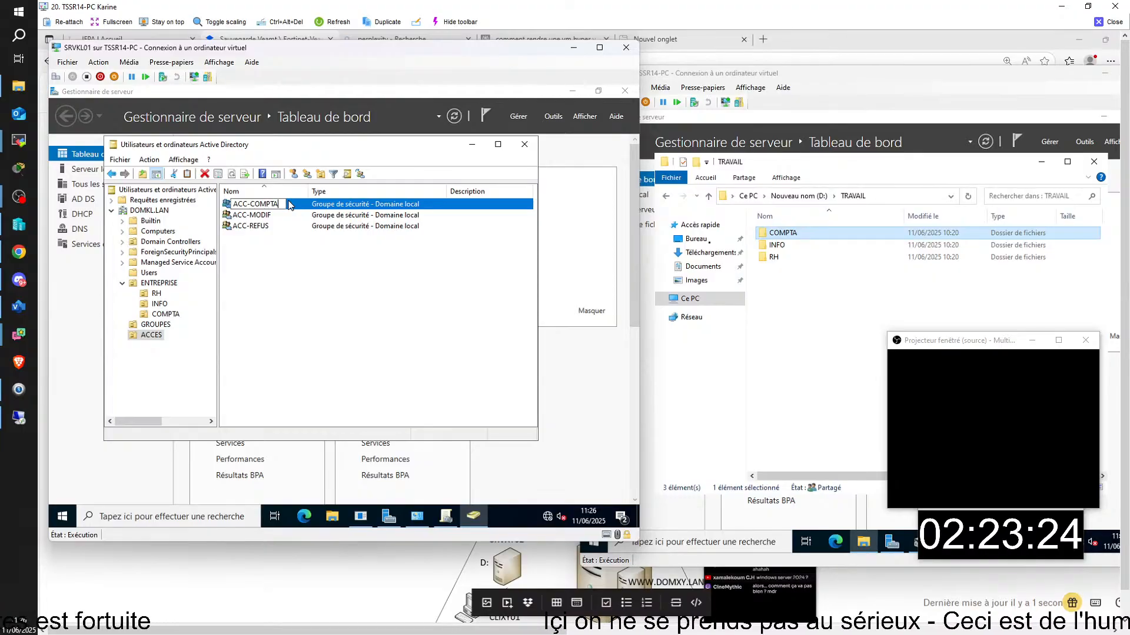
pyautogui.press('Return')
pyautogui.moveTo(265, 304); pyautogui.dragTo(241, 306)
pyautogui.write('COMPTA')
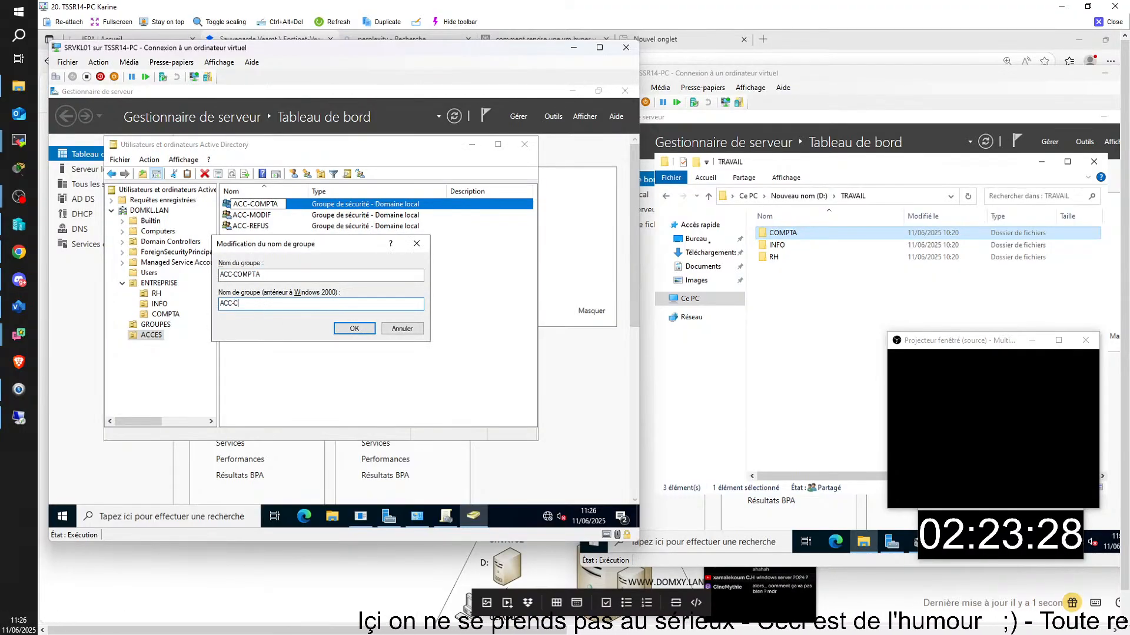
pyautogui.click(353, 328)
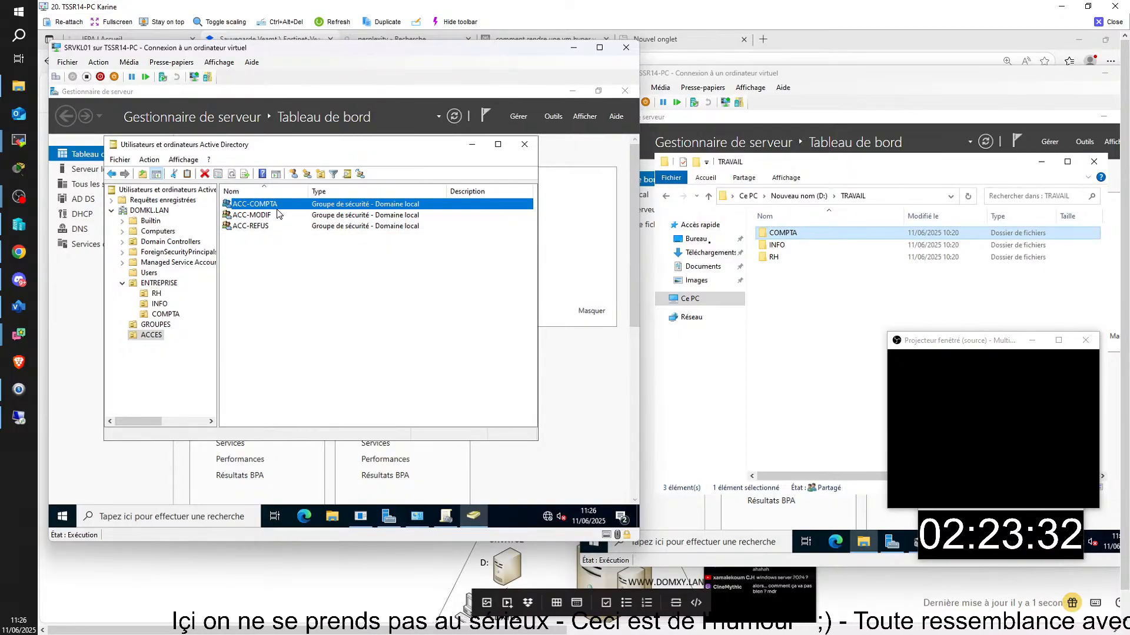
pyautogui.click(285, 206)
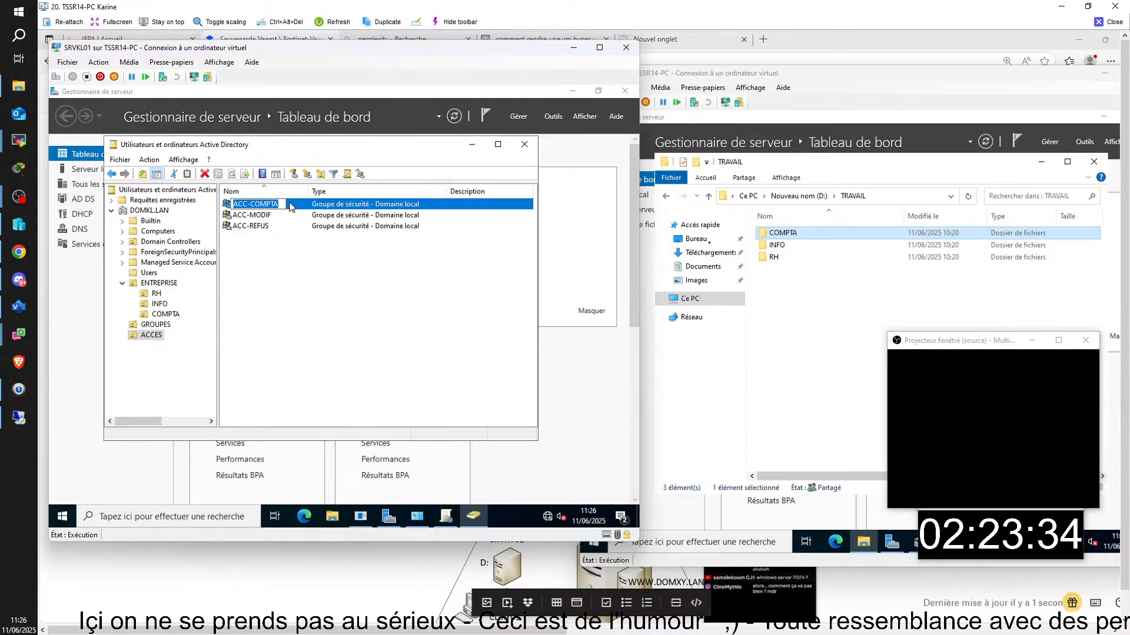
pyautogui.click(289, 204)
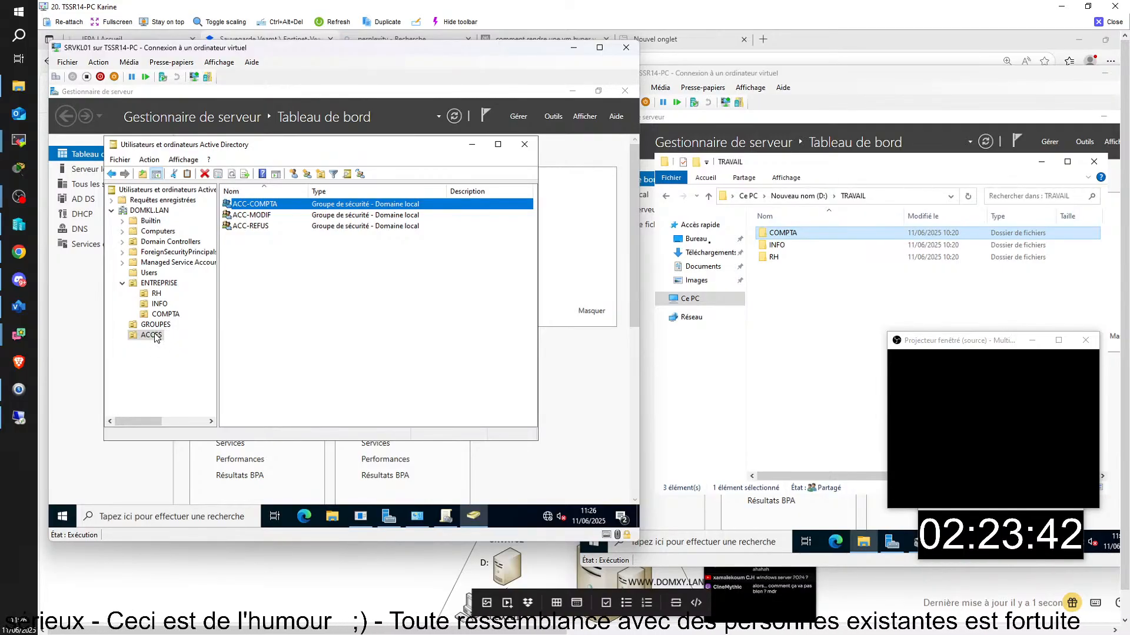
# - Add GROUP-COMPTA to ACC-COMPTA from its Membre de tab, searching for 'ACC'
pyautogui.click(247, 241)
pyautogui.doubleClick(264, 205)
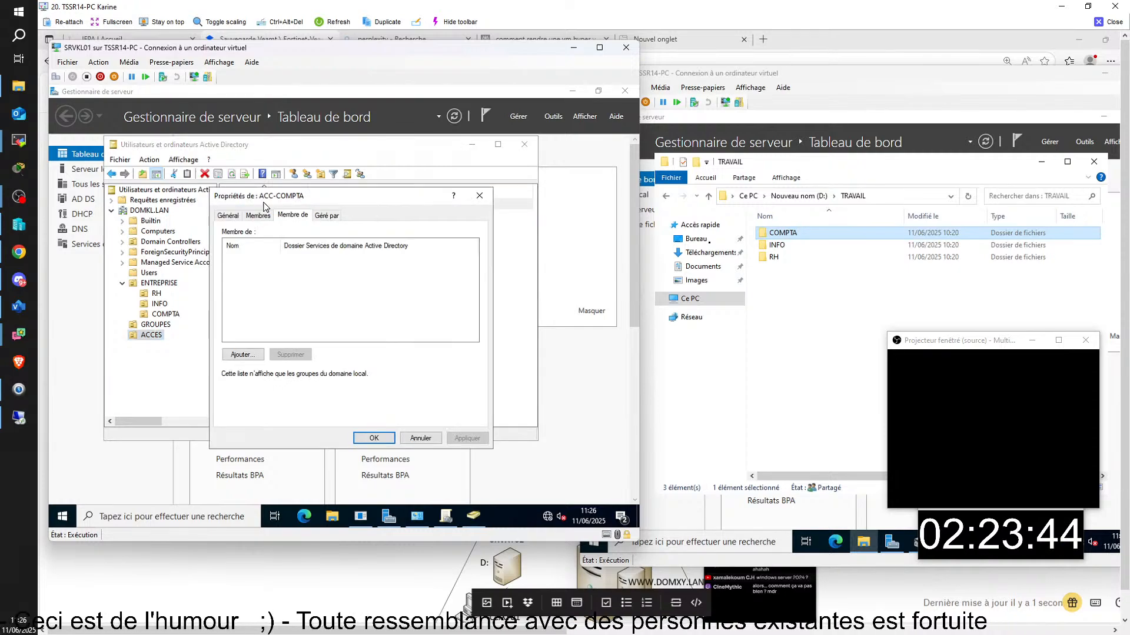
pyautogui.click(160, 325)
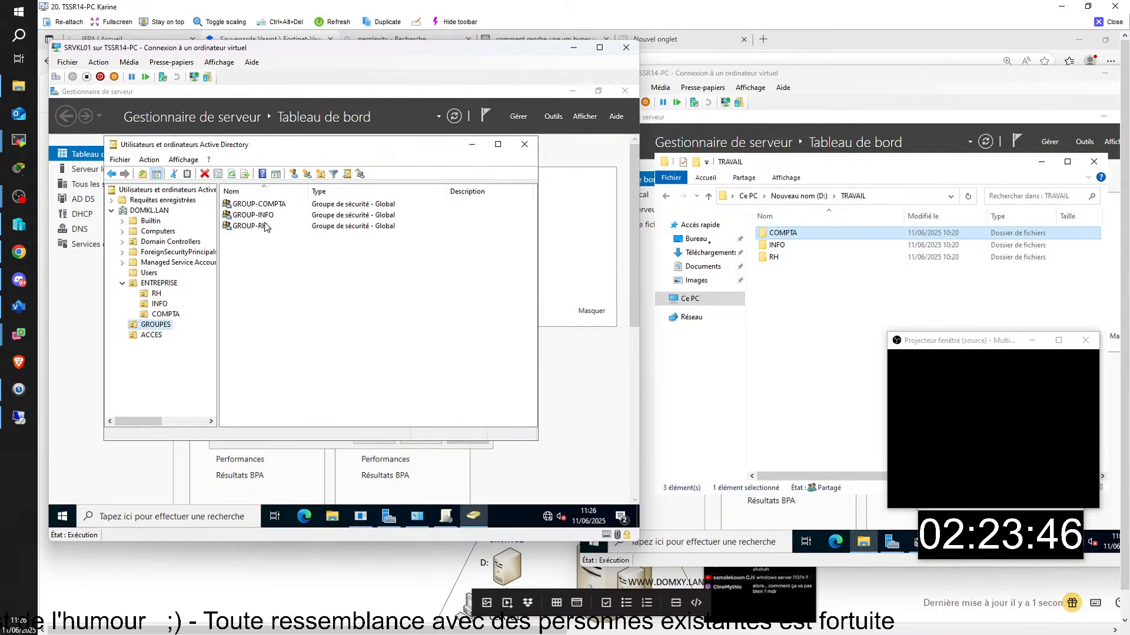
pyautogui.doubleClick(272, 204)
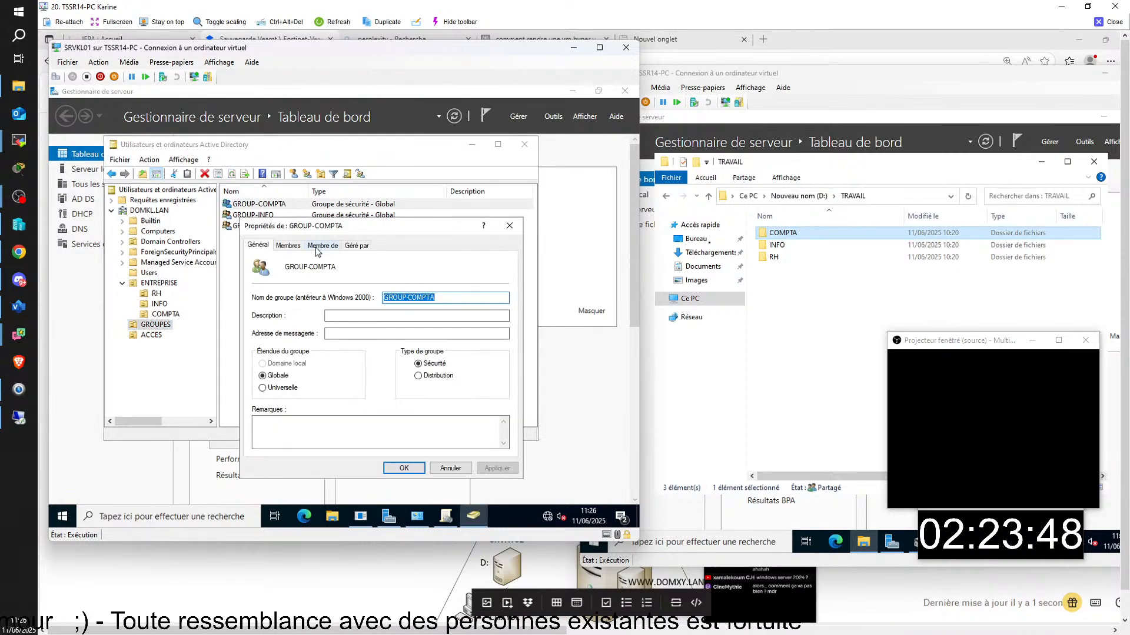
pyautogui.click(322, 246)
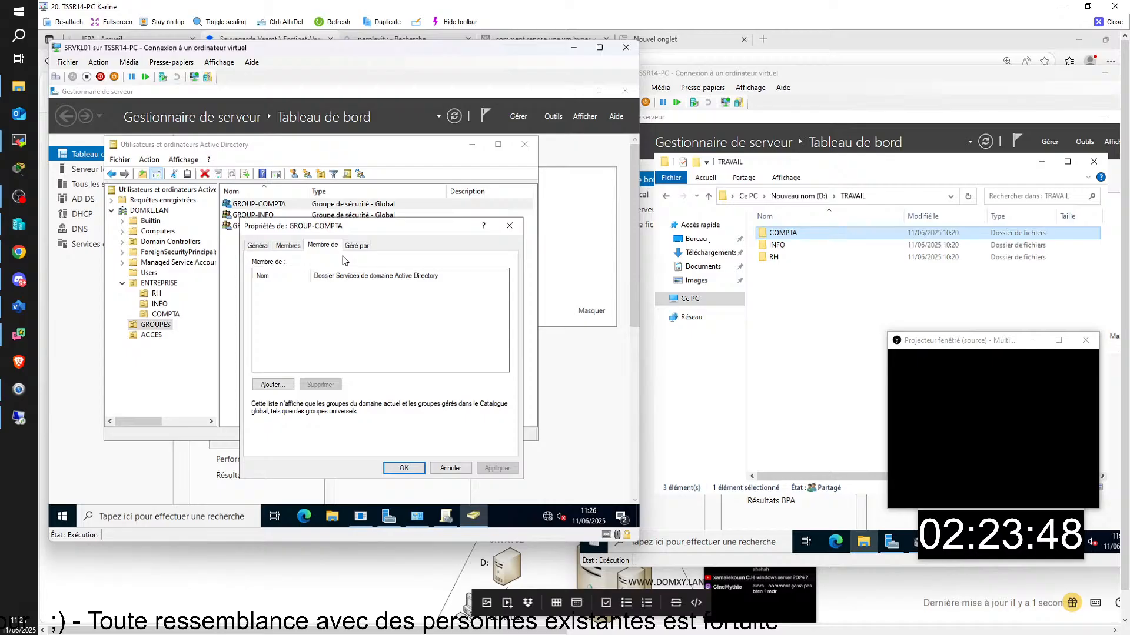
pyautogui.click(272, 386)
pyautogui.write('ACC')
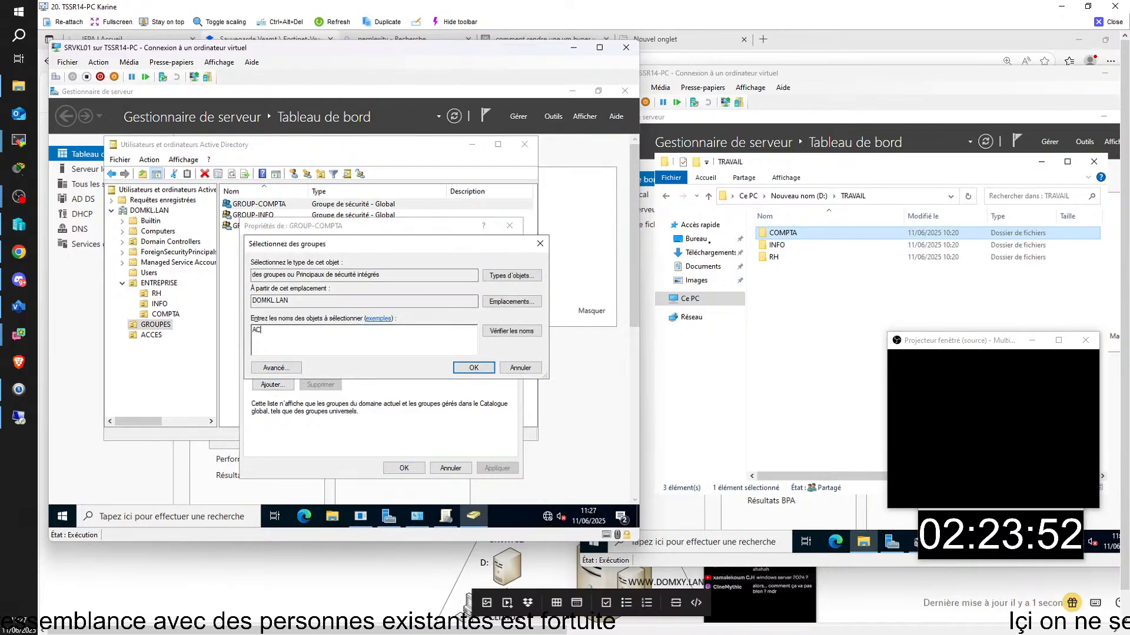
pyautogui.press('Return')
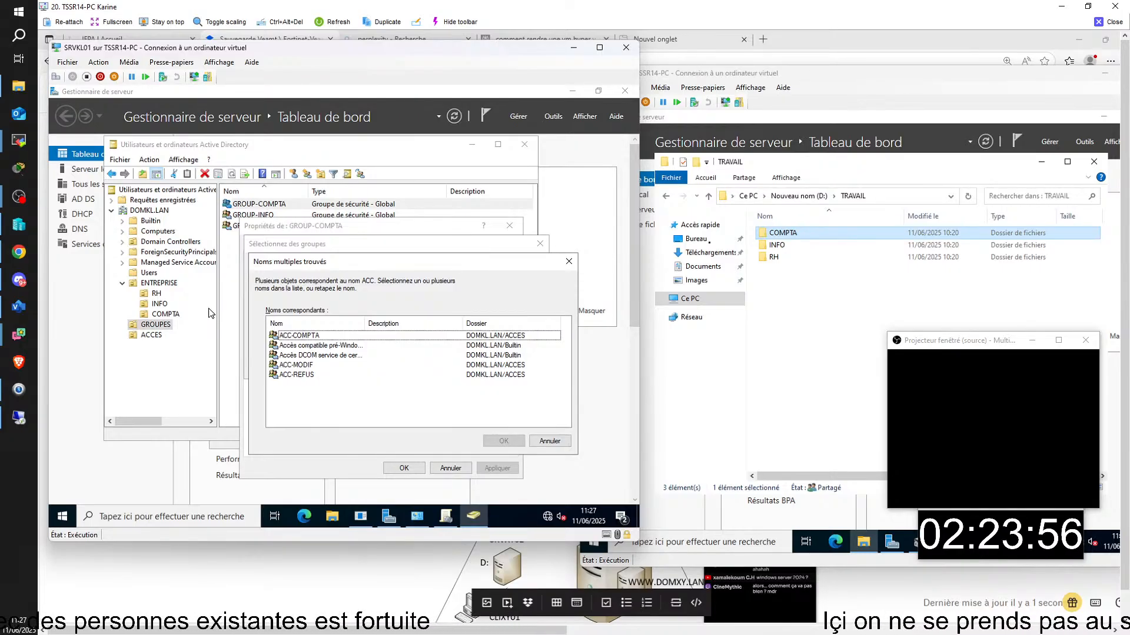
pyautogui.click(322, 337)
pyautogui.press('Return')
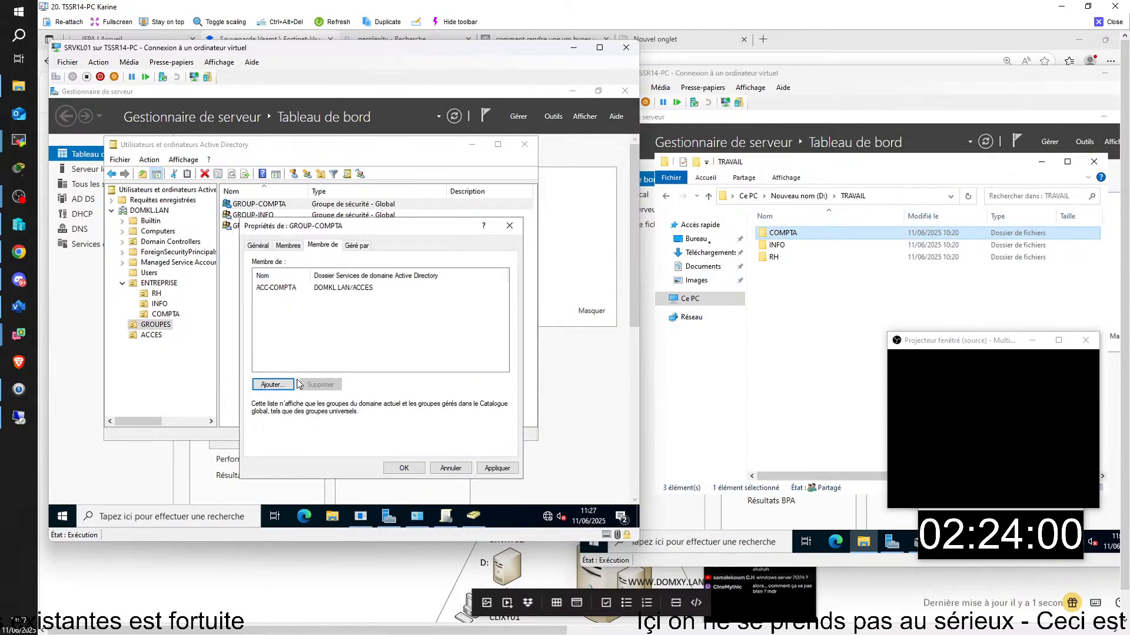
pyautogui.click(412, 469)
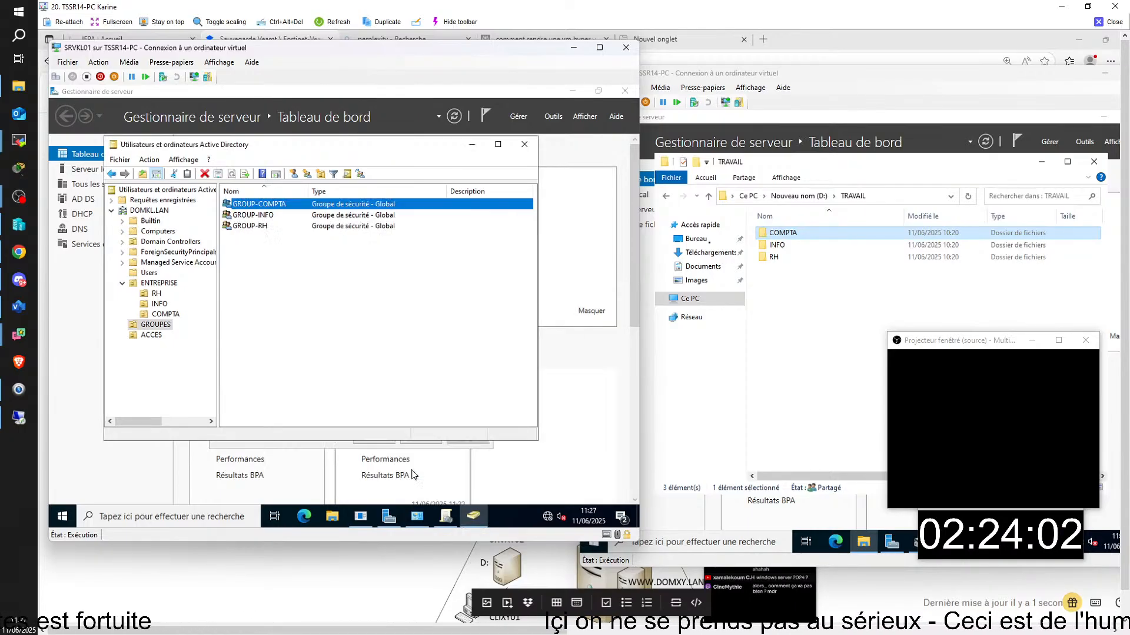
# - Retype the end of the GROUP-INFO group's name and confirm the rename
pyautogui.click(270, 219)
pyautogui.rightClick(270, 219)
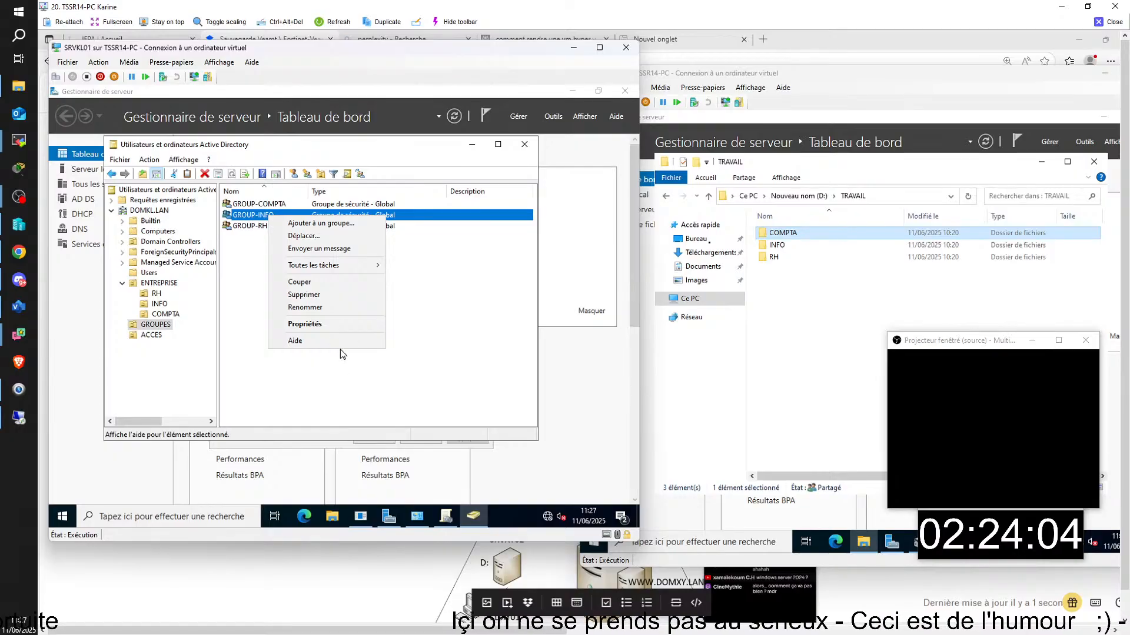
pyautogui.click(320, 307)
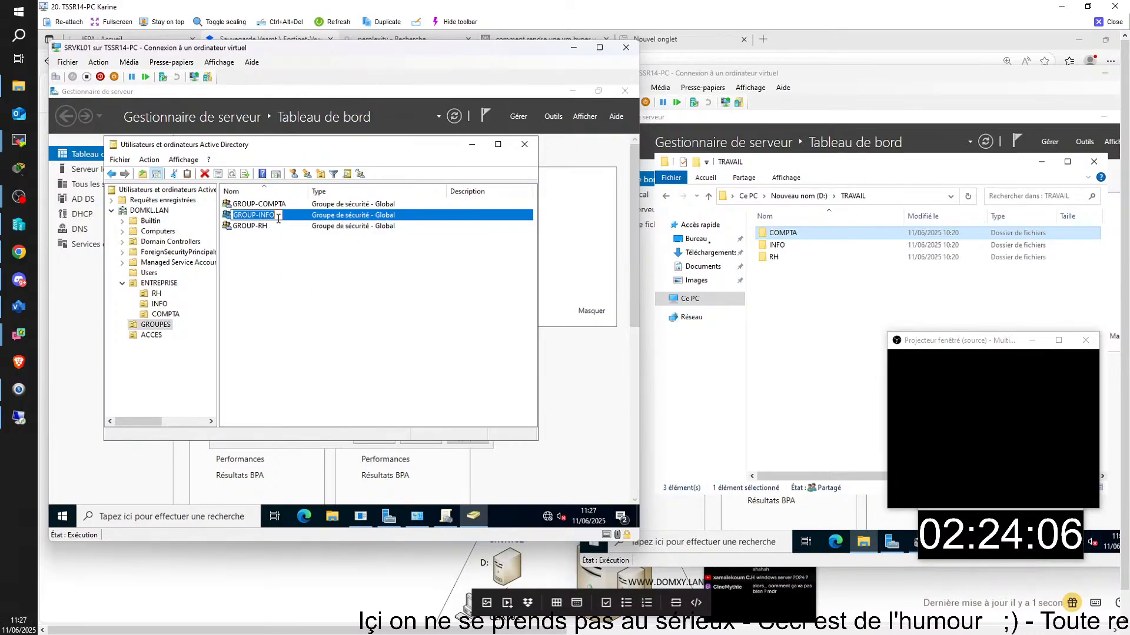
pyautogui.press('End')
pyautogui.press('BackSpace')
pyautogui.press('BackSpace')
pyautogui.press('BackSpace')
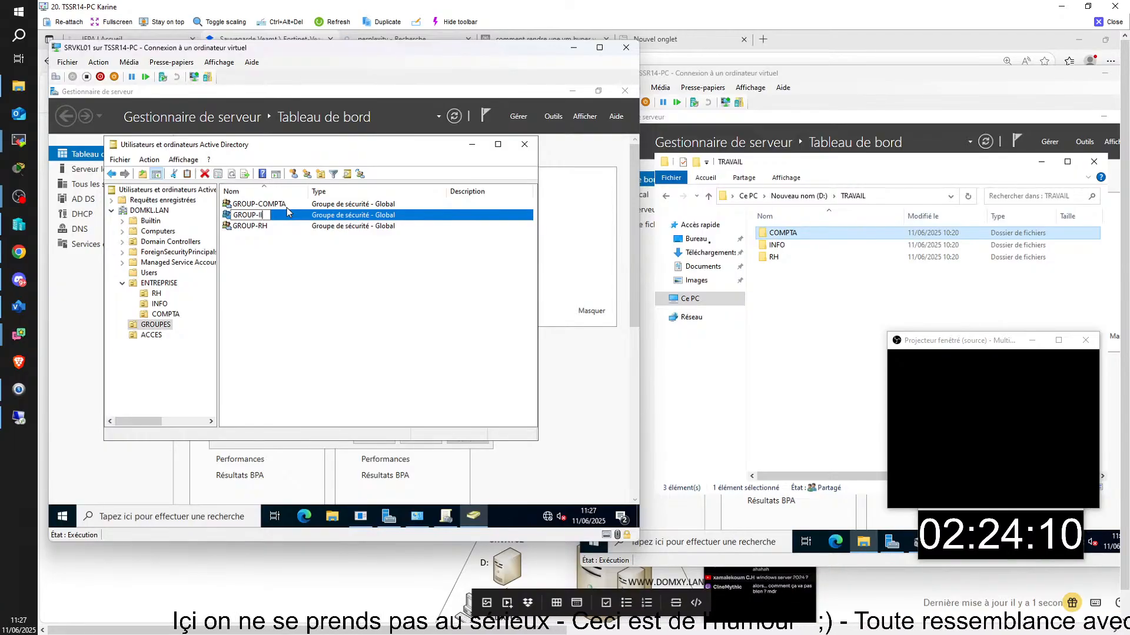
pyautogui.write('INN')
pyautogui.press('BackSpace')
pyautogui.press('BackSpace')
pyautogui.press('BackSpace')
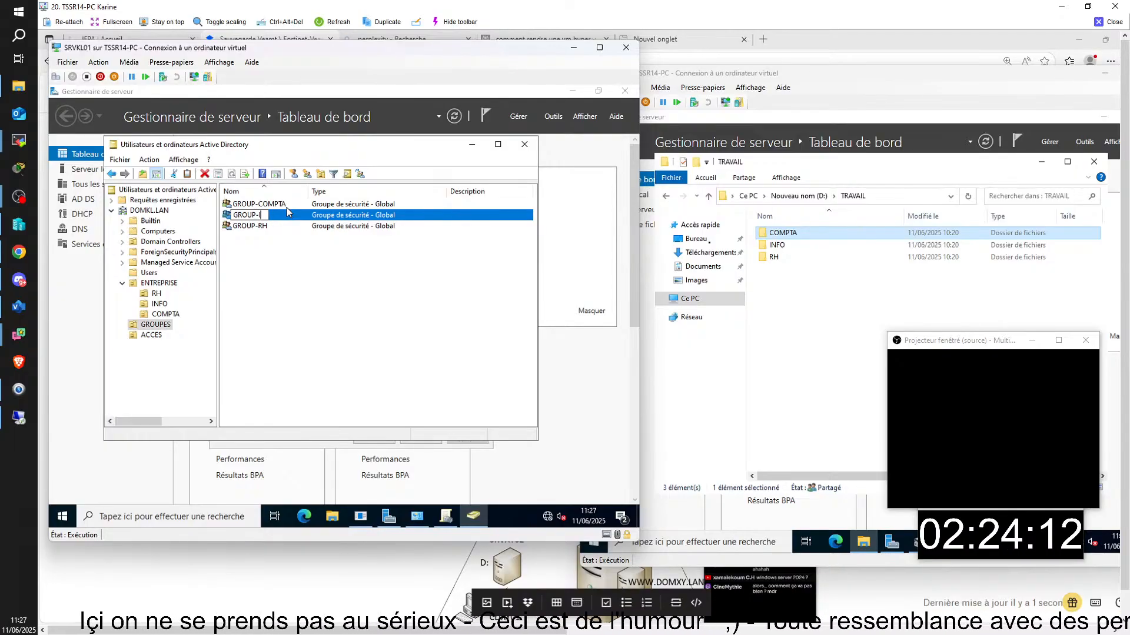
pyautogui.write('NFO')
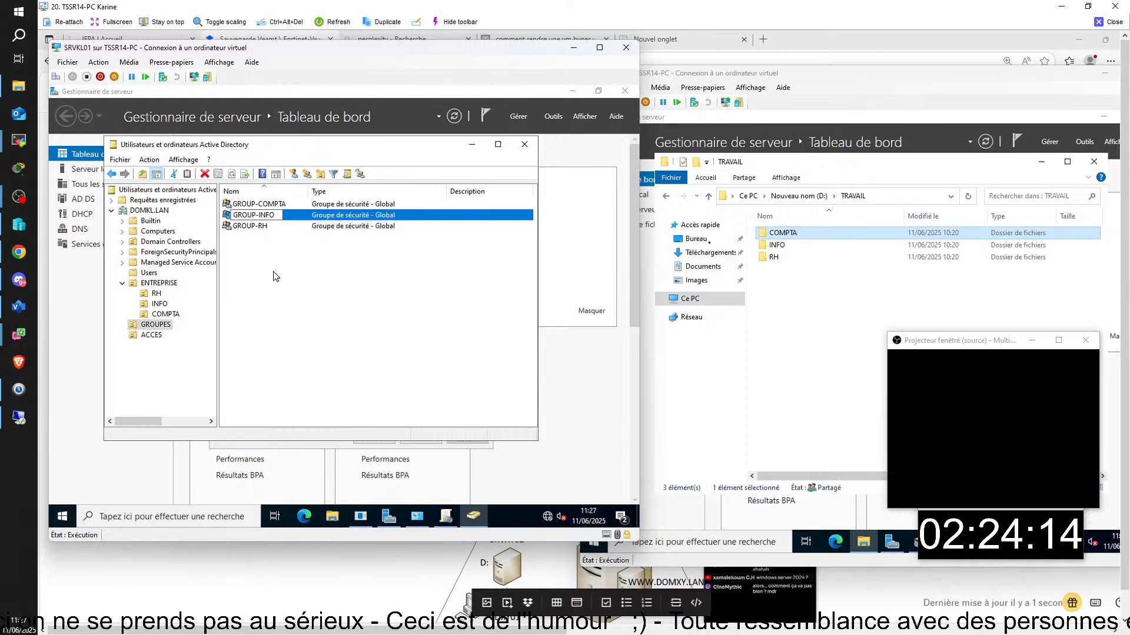
pyautogui.press('Return')
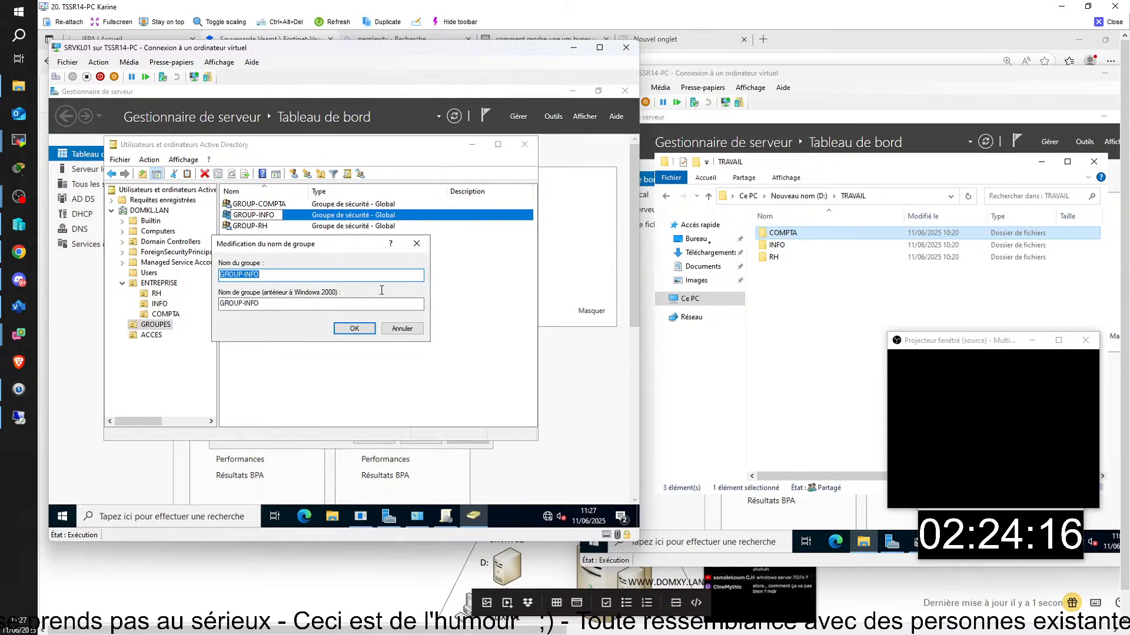
pyautogui.click(354, 329)
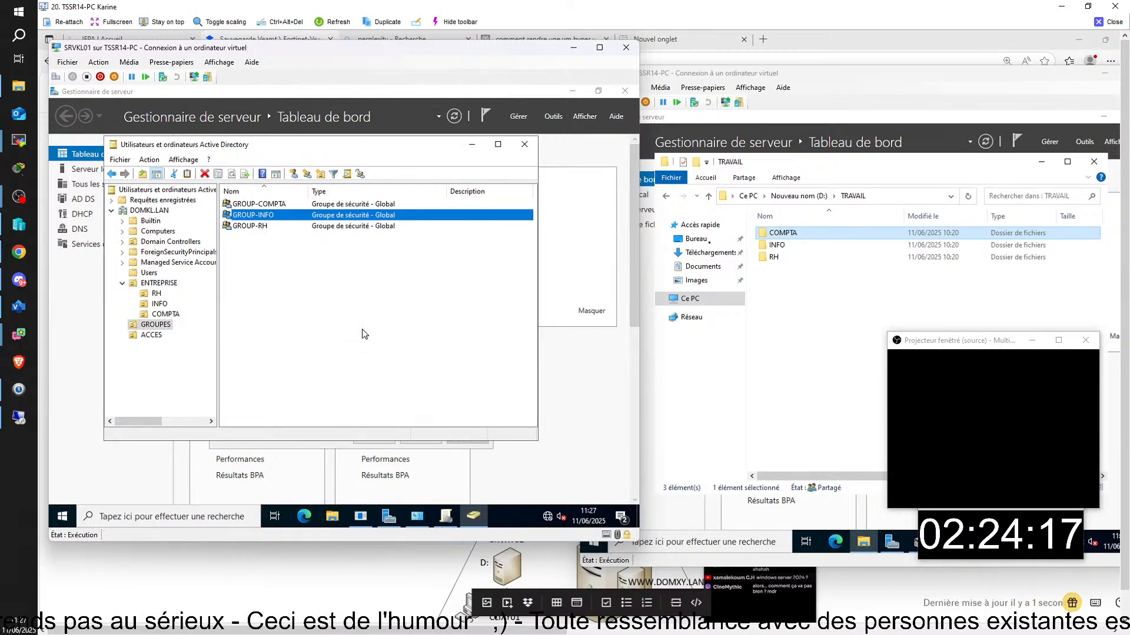
# - Rename ACC-MODIF to ACC-INFO, updating its pre-Windows 2000 name too
pyautogui.click(159, 335)
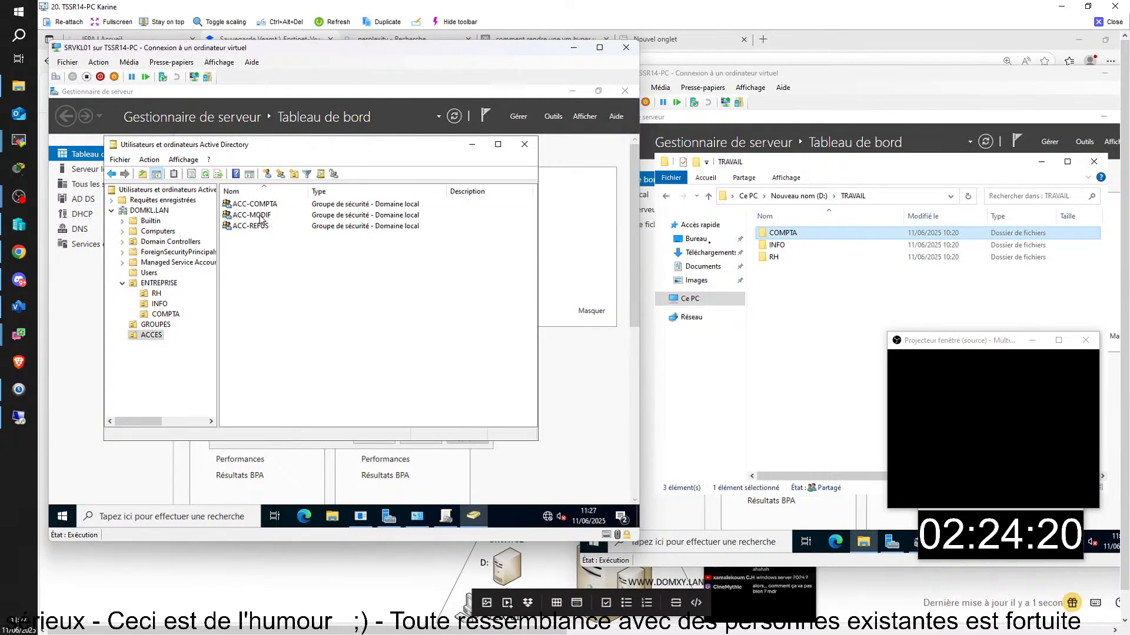
pyautogui.click(261, 217)
pyautogui.rightClick(260, 216)
pyautogui.click(283, 313)
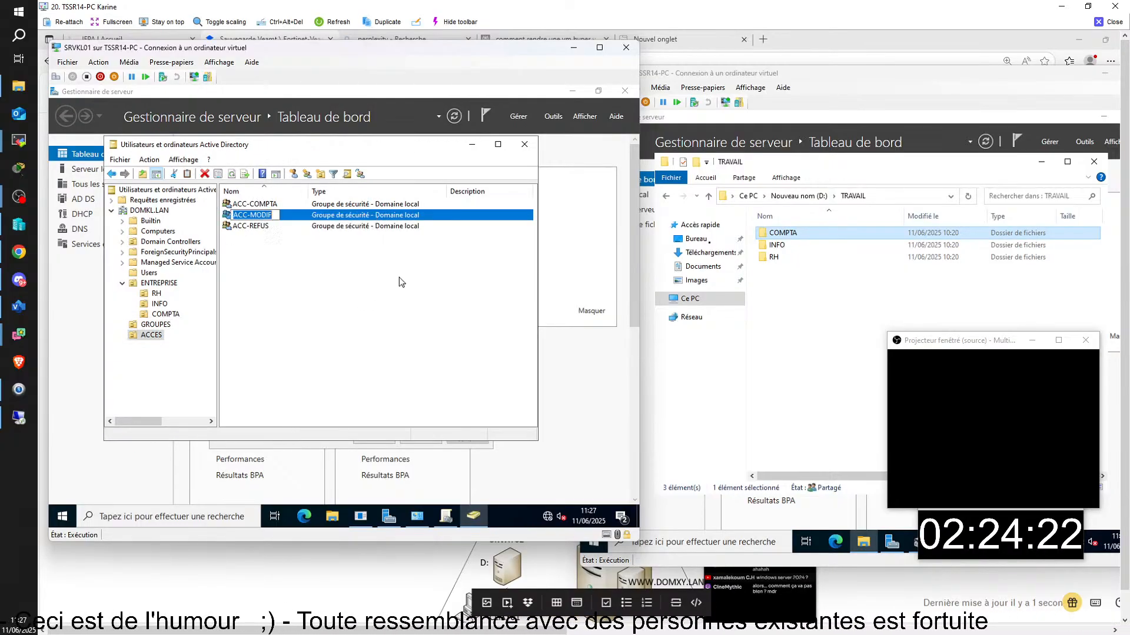
pyautogui.press('End')
pyautogui.press('BackSpace')
pyautogui.press('BackSpace')
pyautogui.press('BackSpace')
pyautogui.press('BackSpace')
pyautogui.press('BackSpace')
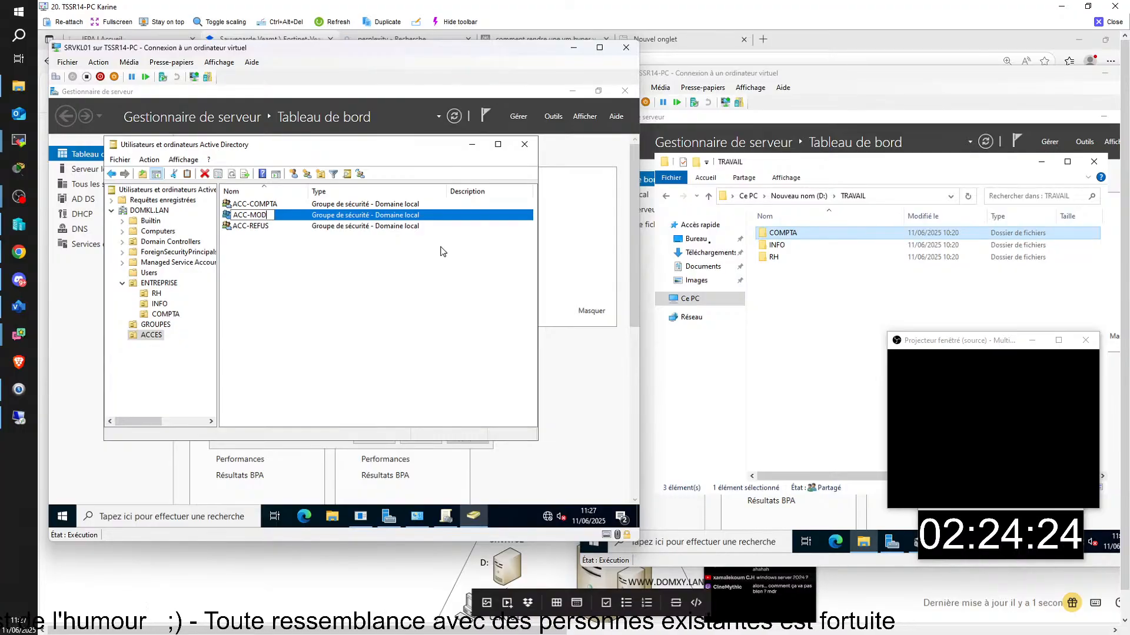
pyautogui.write('INFO')
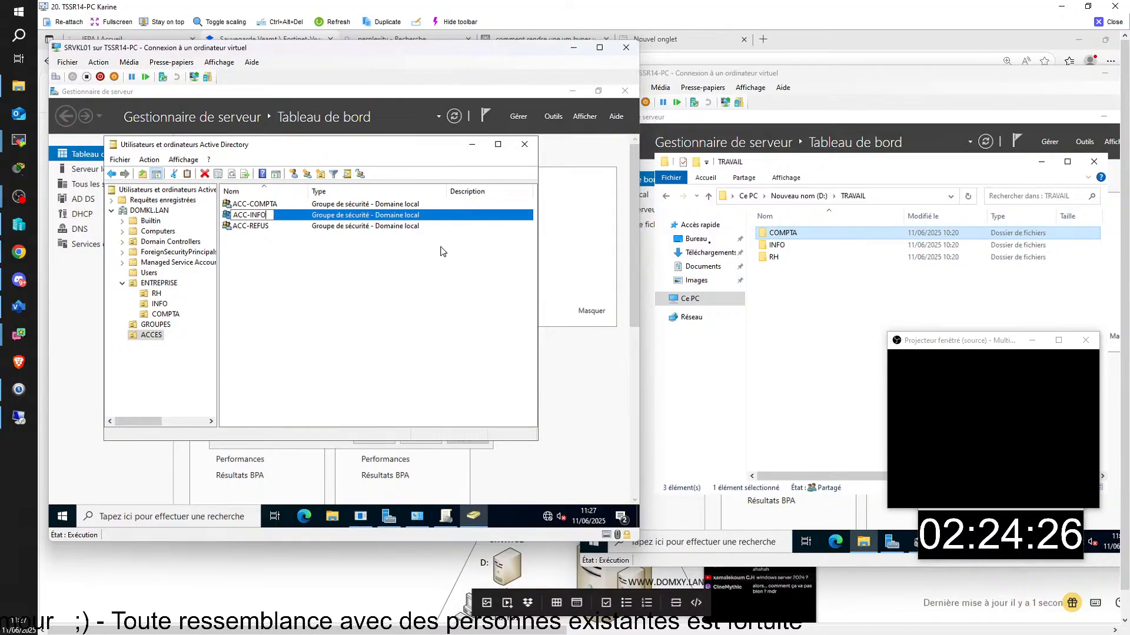
pyautogui.press('Return')
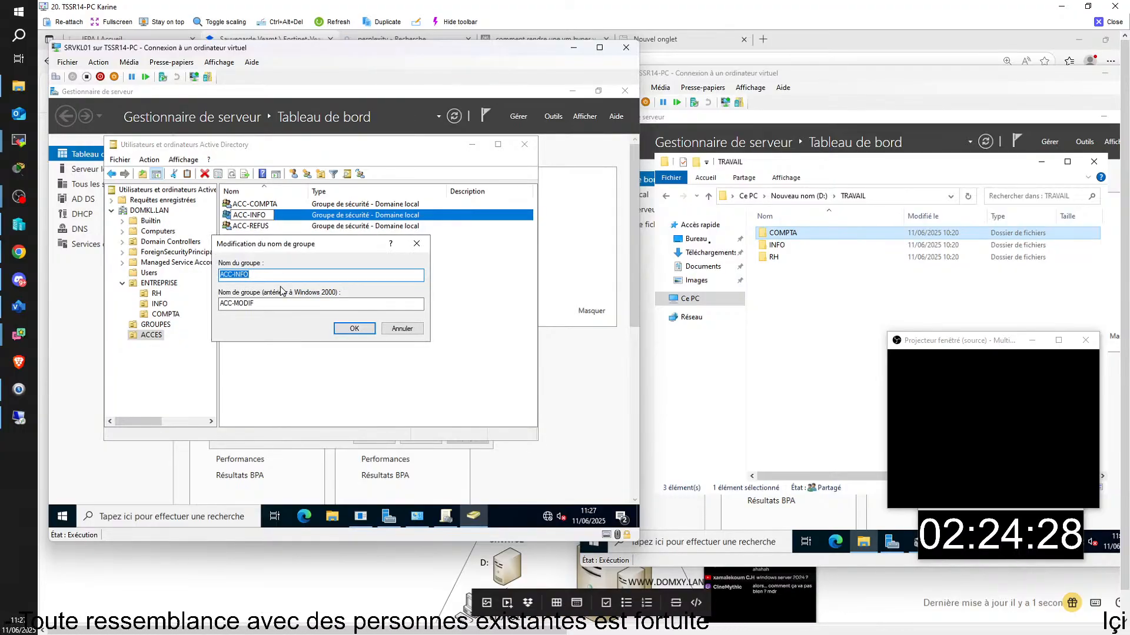
pyautogui.moveTo(268, 300); pyautogui.dragTo(238, 307)
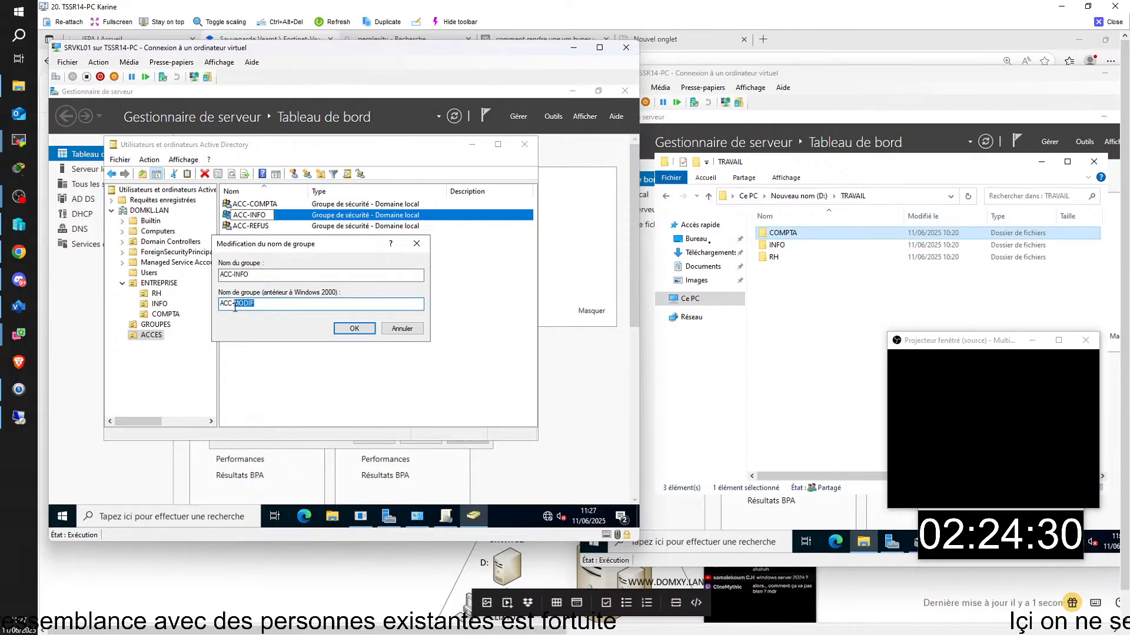
pyautogui.write('INF')
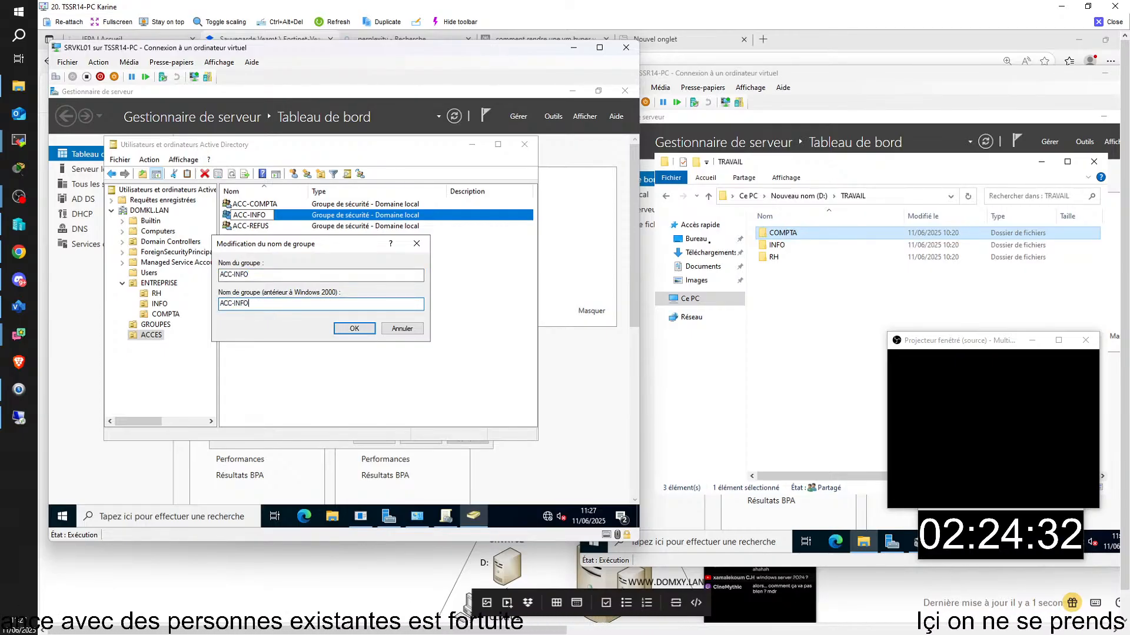
pyautogui.click(364, 329)
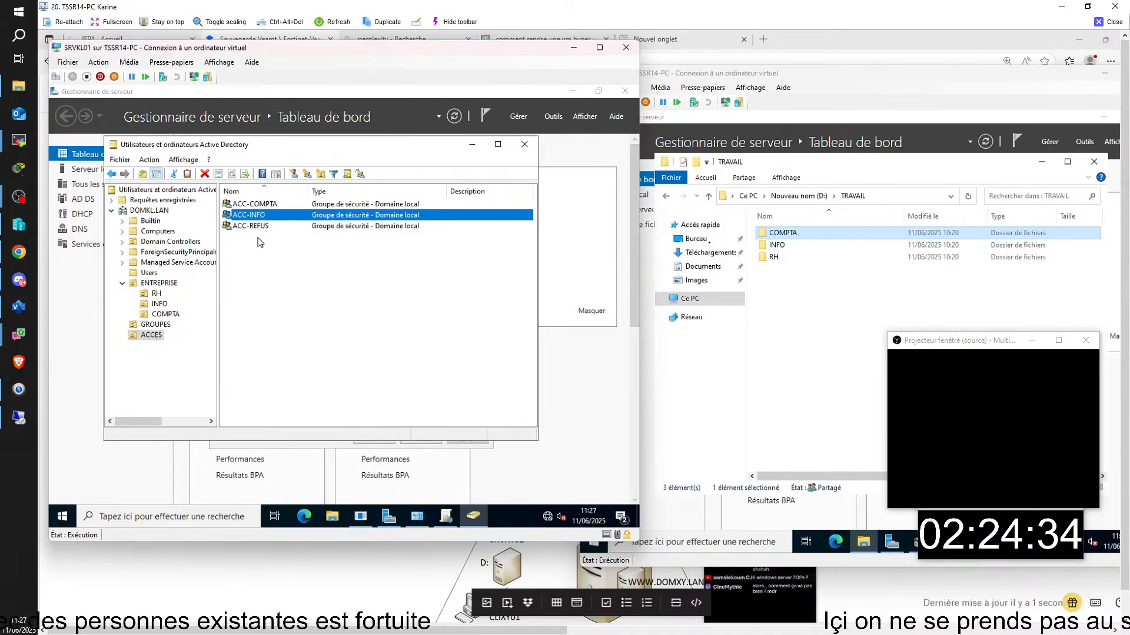
# - Rename ACC-REFUS to ACC-RH, with pre-Windows 2000 name ACC-RH
pyautogui.click(254, 227)
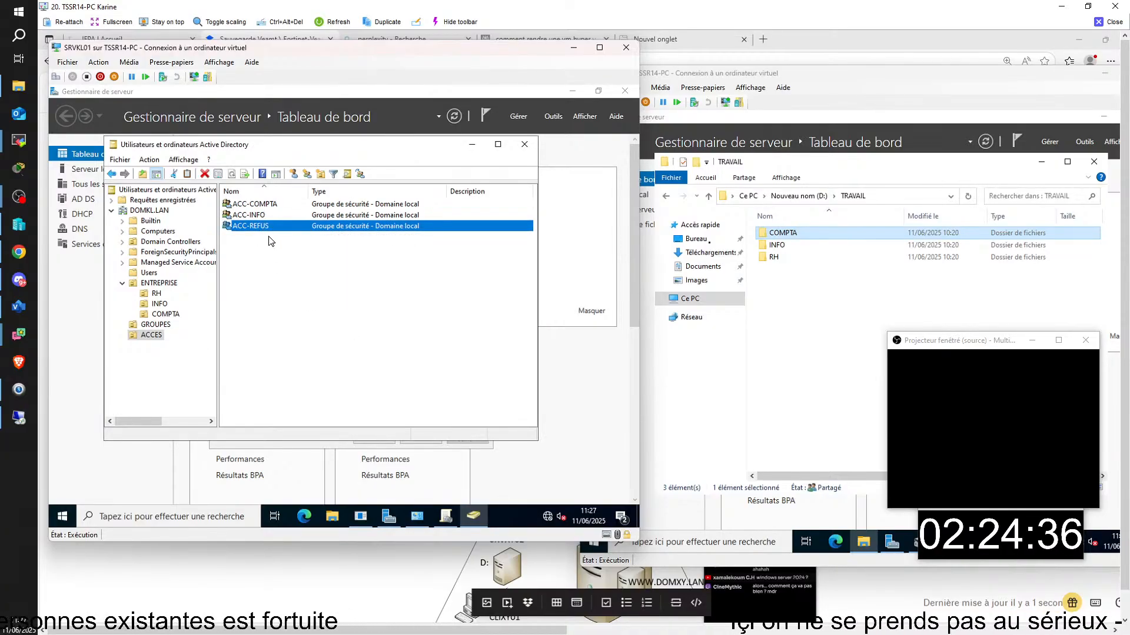
pyautogui.click(270, 229)
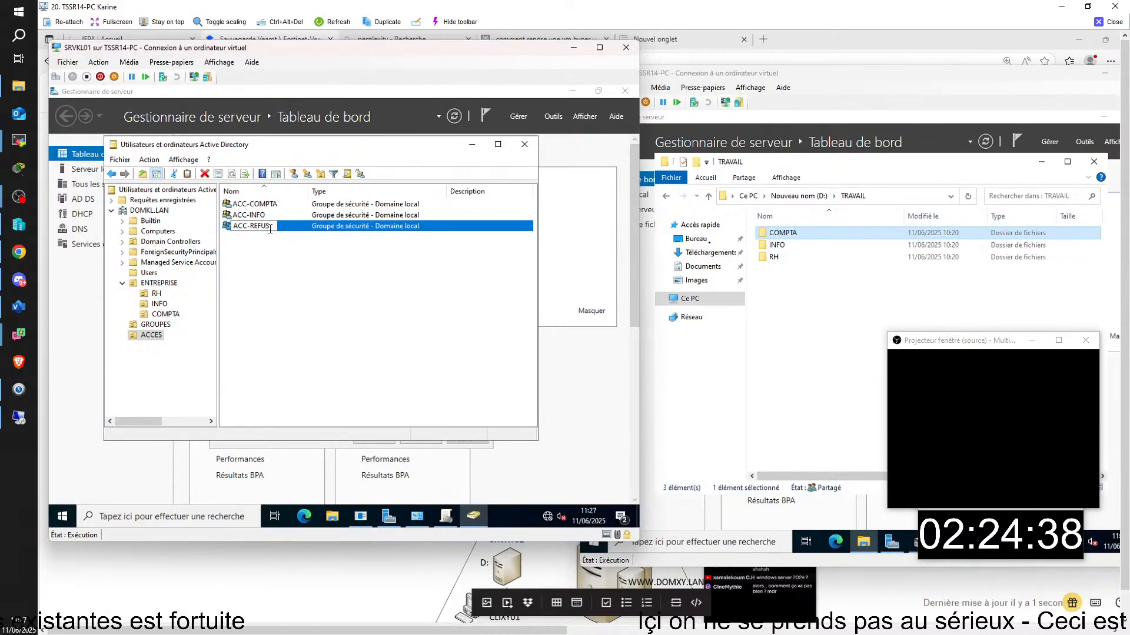
pyautogui.press('BackSpace')
pyautogui.press('BackSpace')
pyautogui.press('BackSpace')
pyautogui.press('BackSpace')
pyautogui.press('BackSpace')
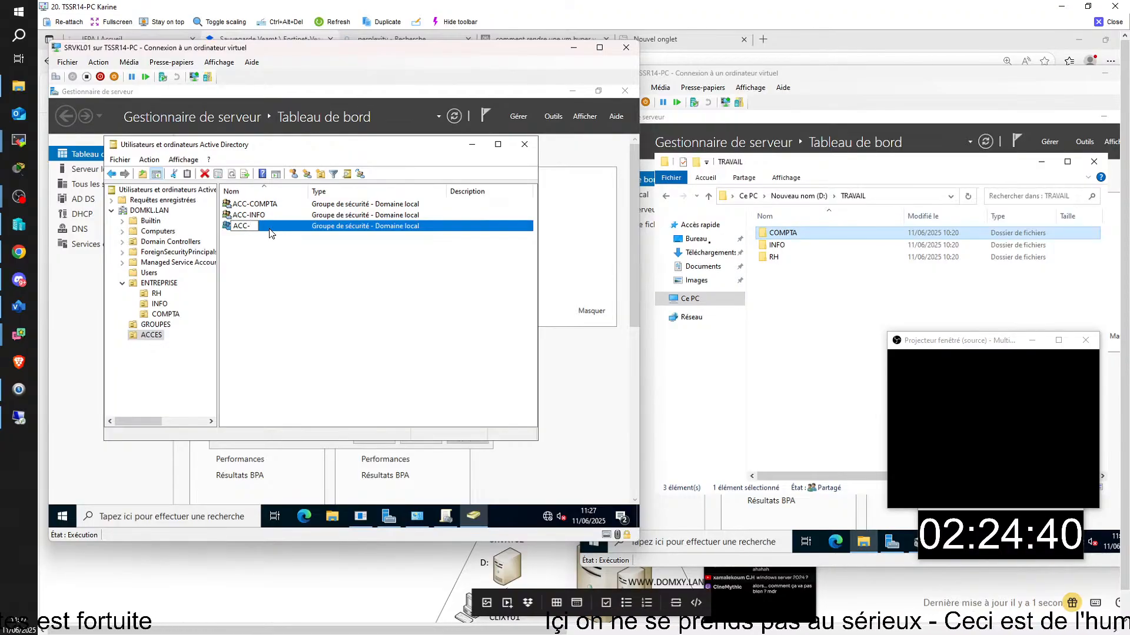
pyautogui.write('RH')
pyautogui.press('Return')
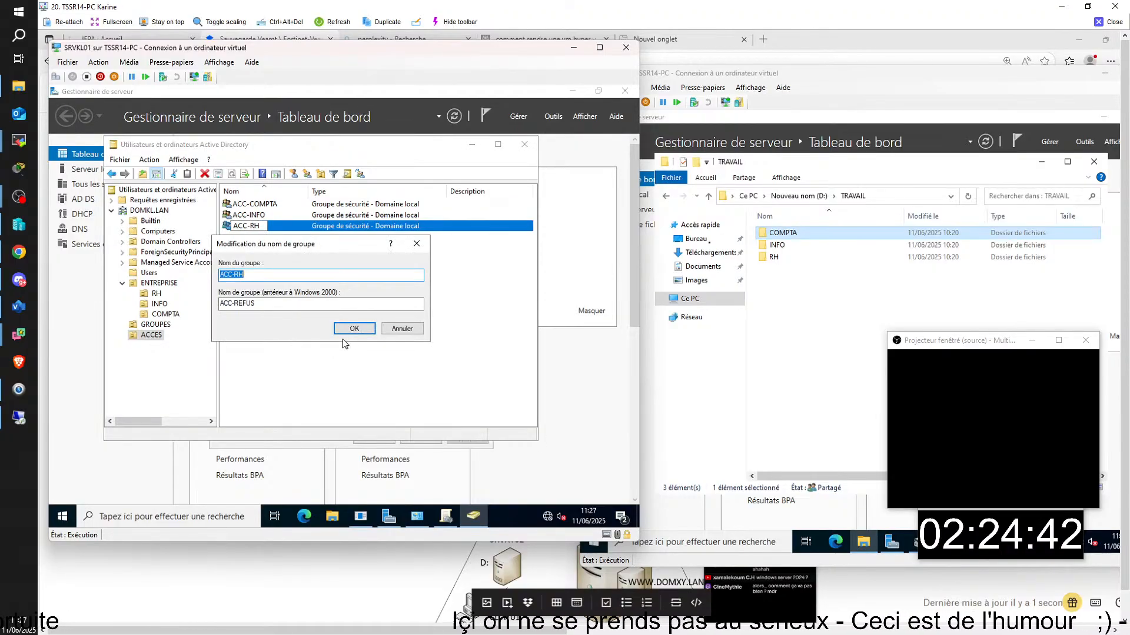
pyautogui.moveTo(256, 305); pyautogui.dragTo(233, 304)
pyautogui.press('BackSpace')
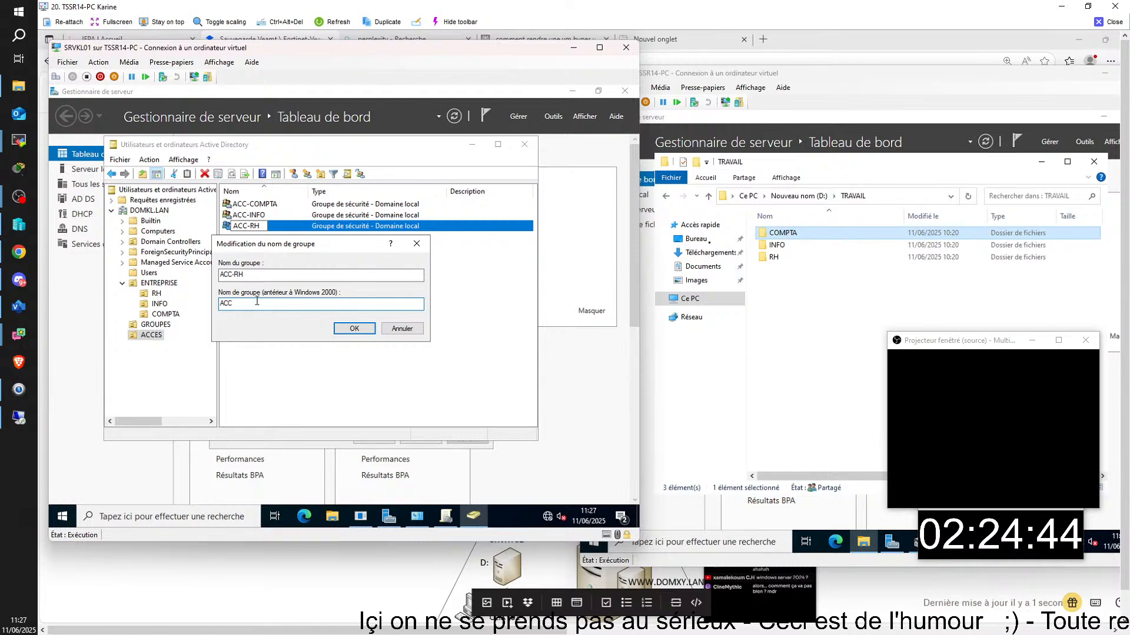
pyautogui.write('6')
pyautogui.press('BackSpace')
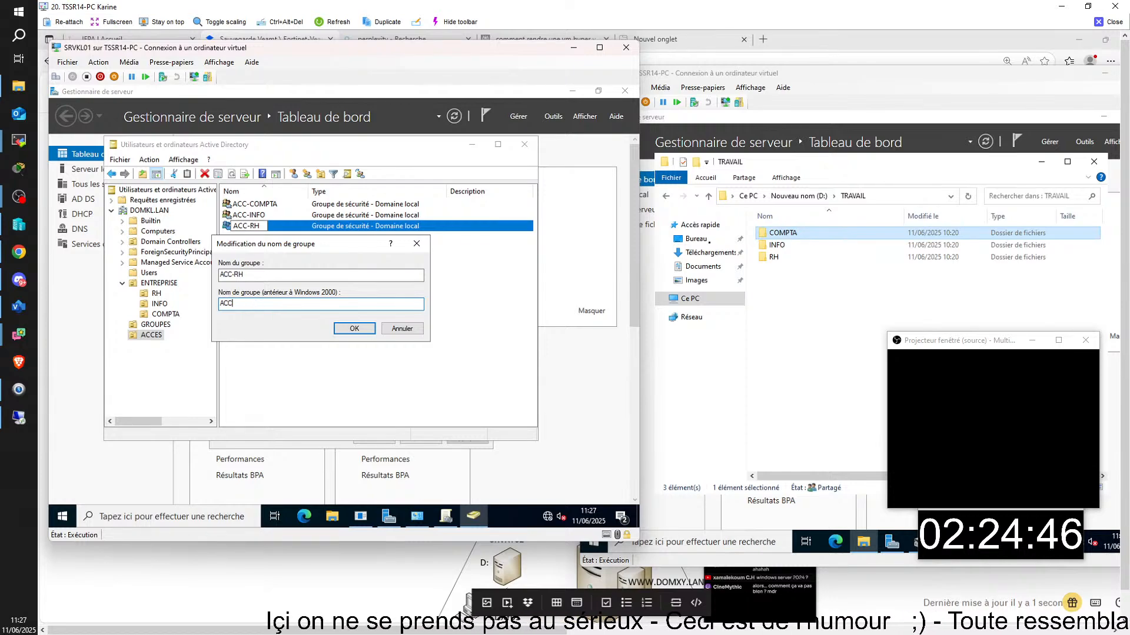
pyautogui.write('-')
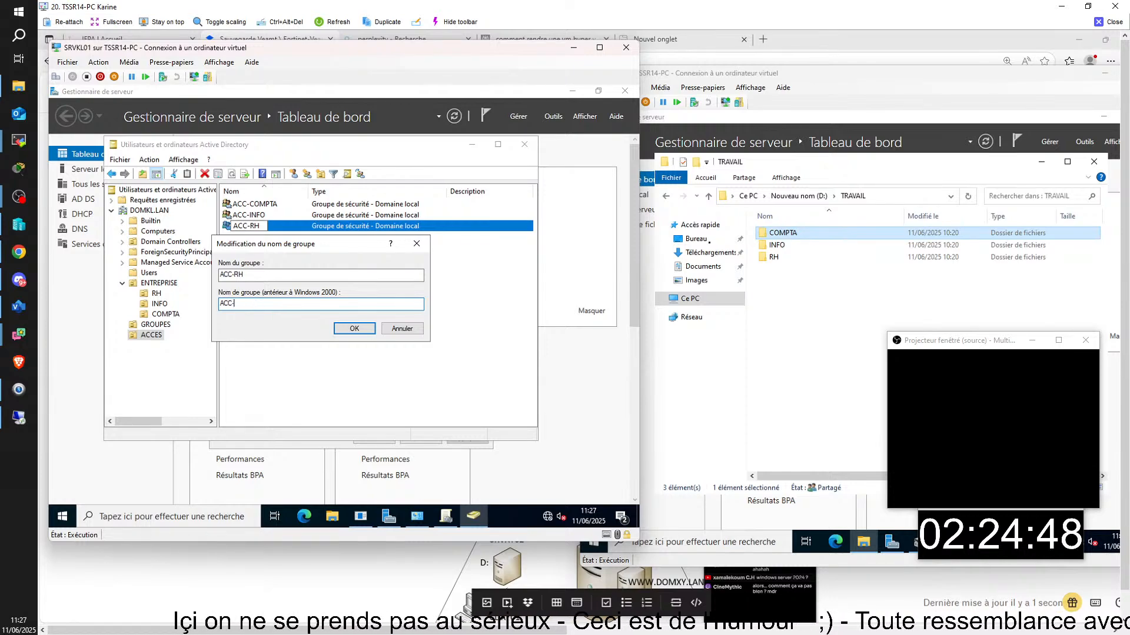
pyautogui.write('RH')
pyautogui.press('Return')
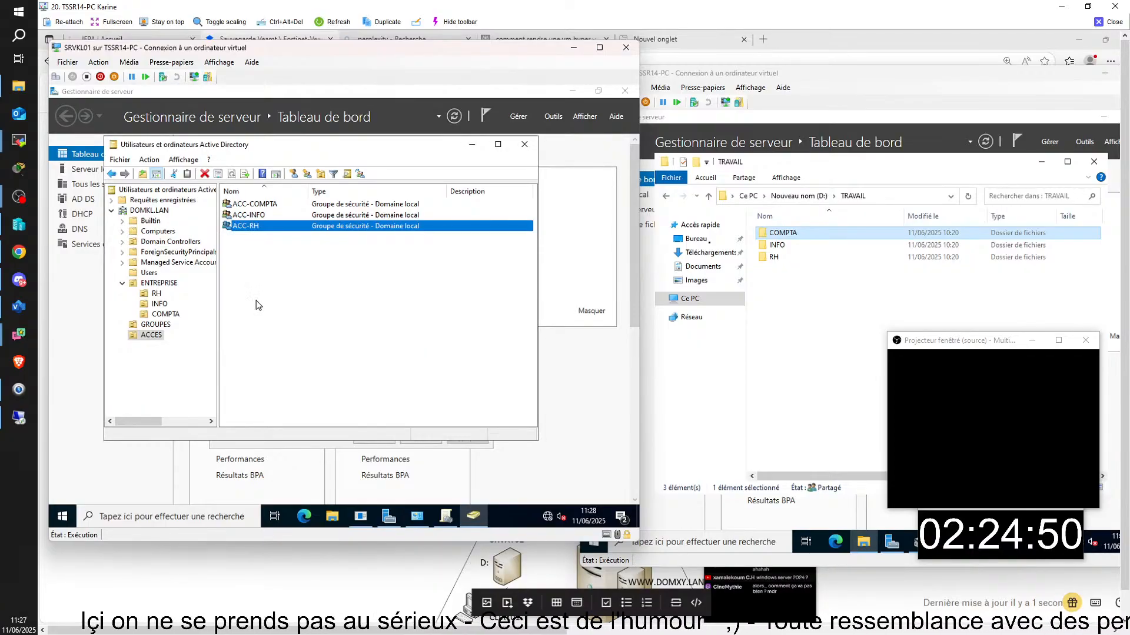
# - Inspect ACC-INFO's memberships and GROUP-COMPTA's members without making changes
pyautogui.doubleClick(261, 216)
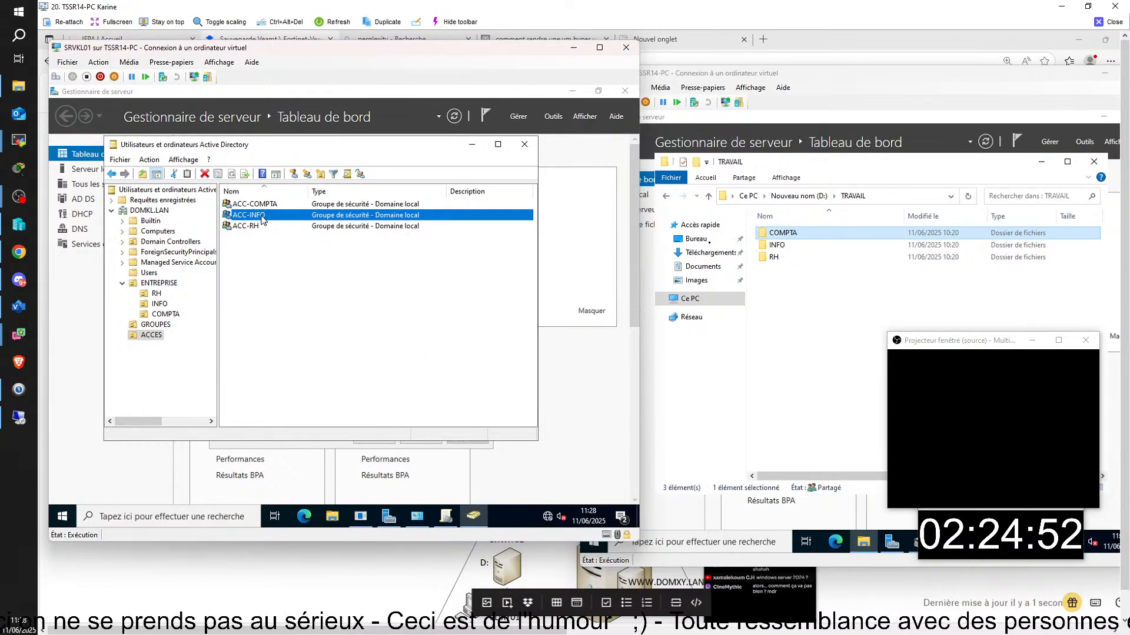
pyautogui.click(319, 247)
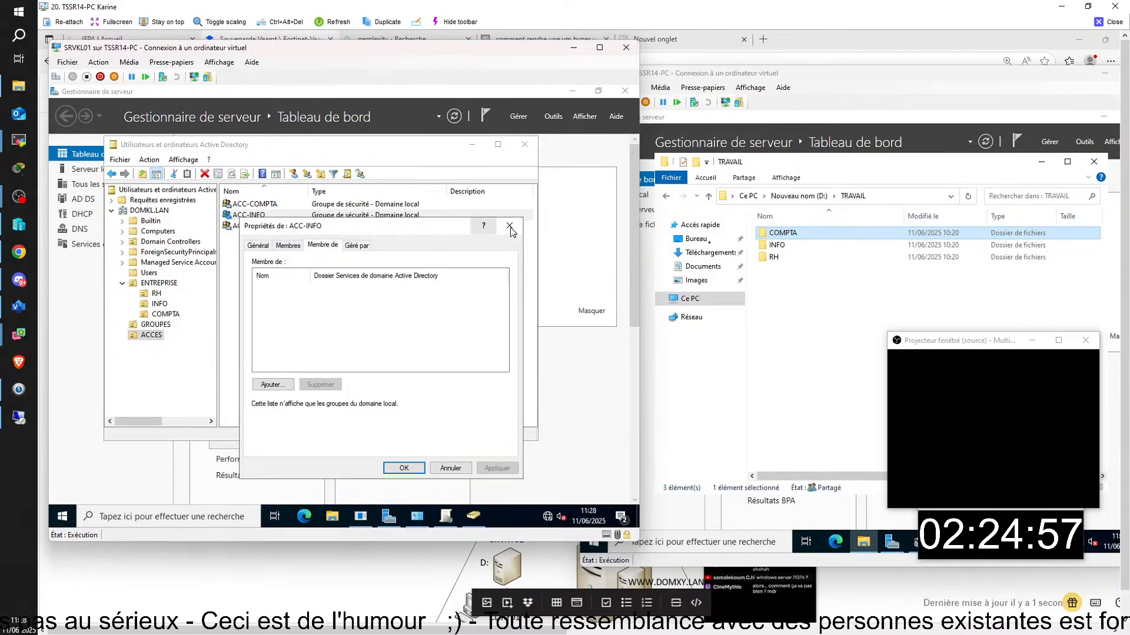
pyautogui.click(273, 388)
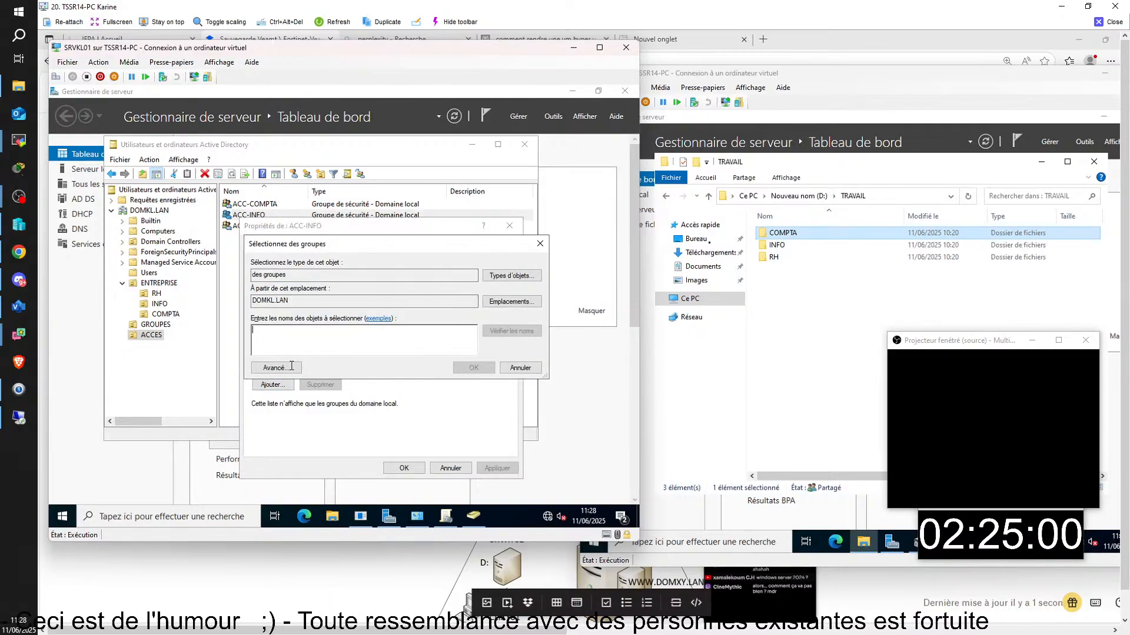
pyautogui.click(539, 243)
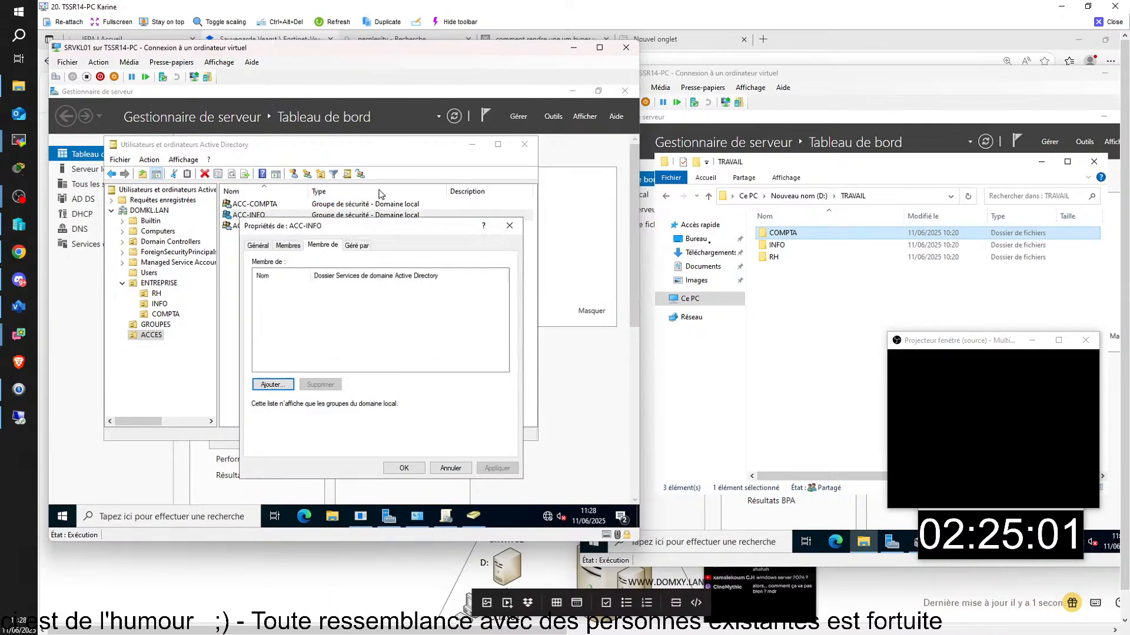
pyautogui.click(510, 226)
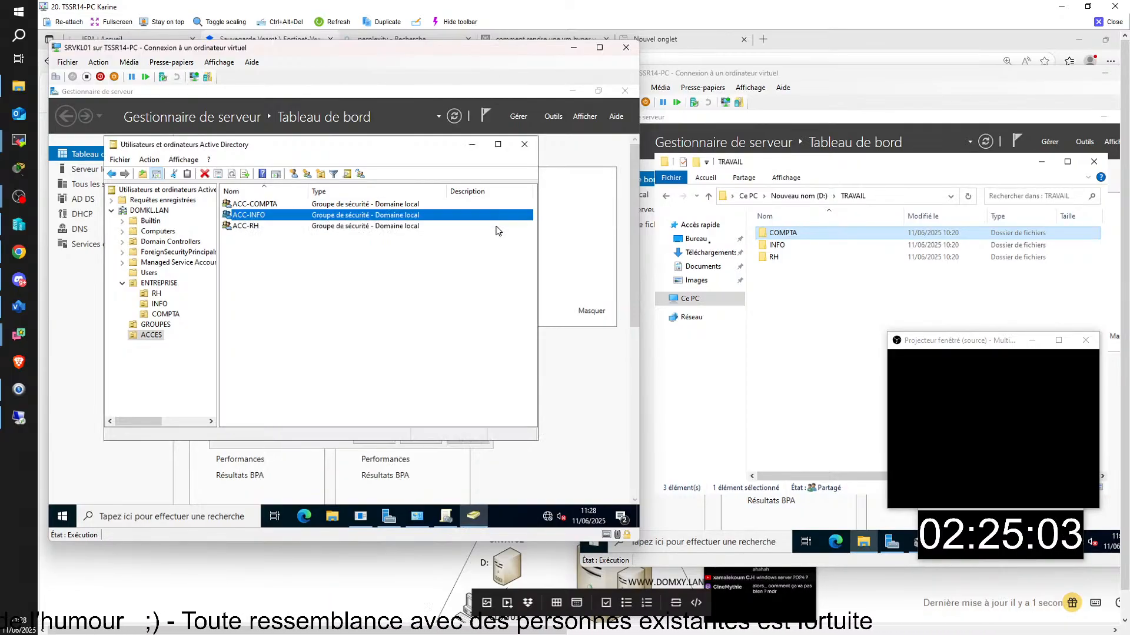
pyautogui.click(154, 325)
pyautogui.doubleClick(272, 205)
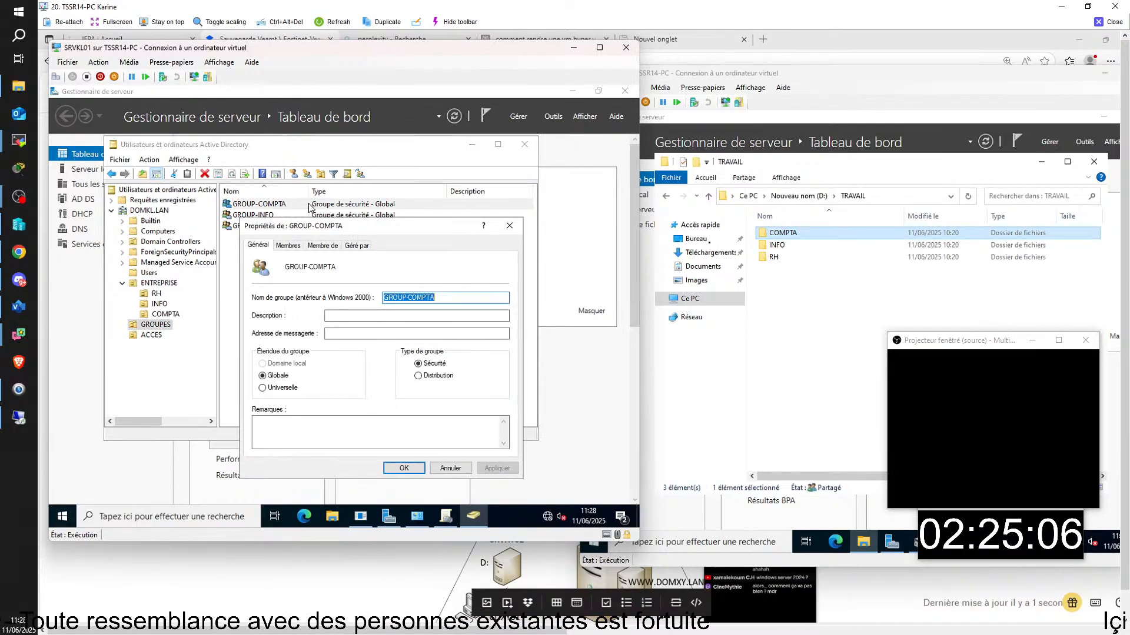
pyautogui.click(287, 245)
pyautogui.click(510, 226)
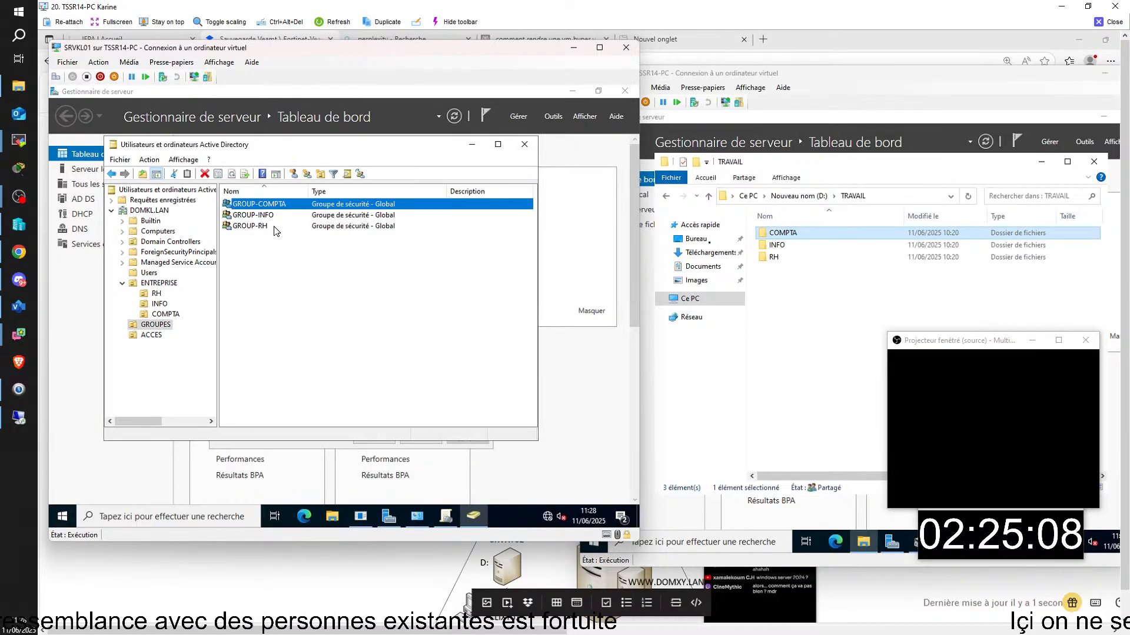
# - Make GROUP-INFO a member of ACC-INFO
pyautogui.doubleClick(266, 216)
pyautogui.click(322, 246)
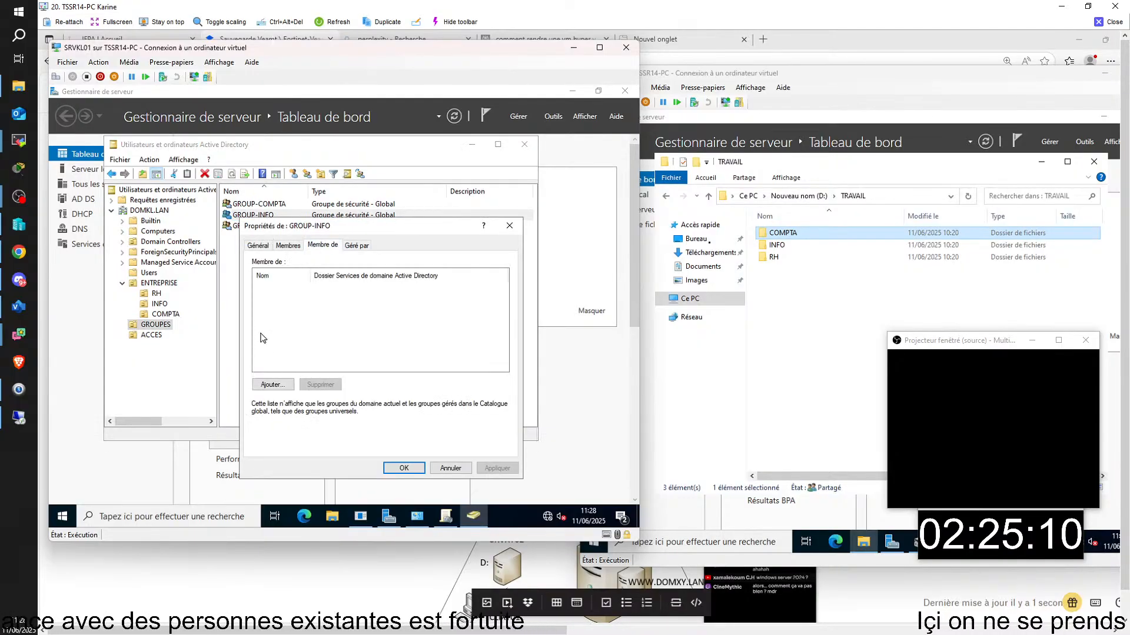
pyautogui.click(272, 384)
pyautogui.write('ACC')
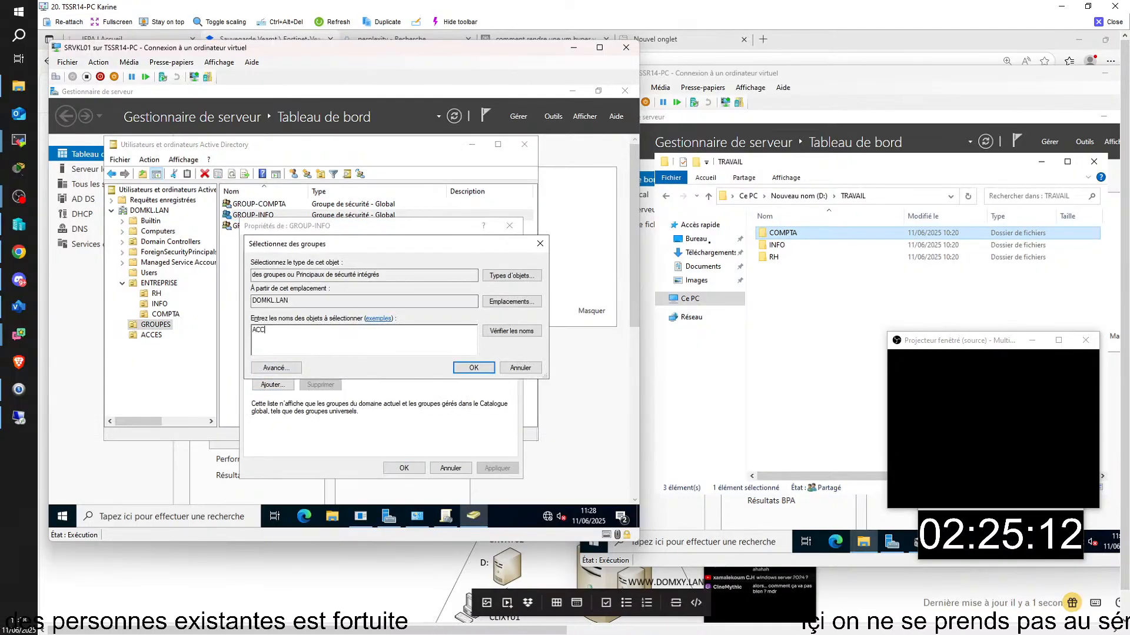
pyautogui.press('Return')
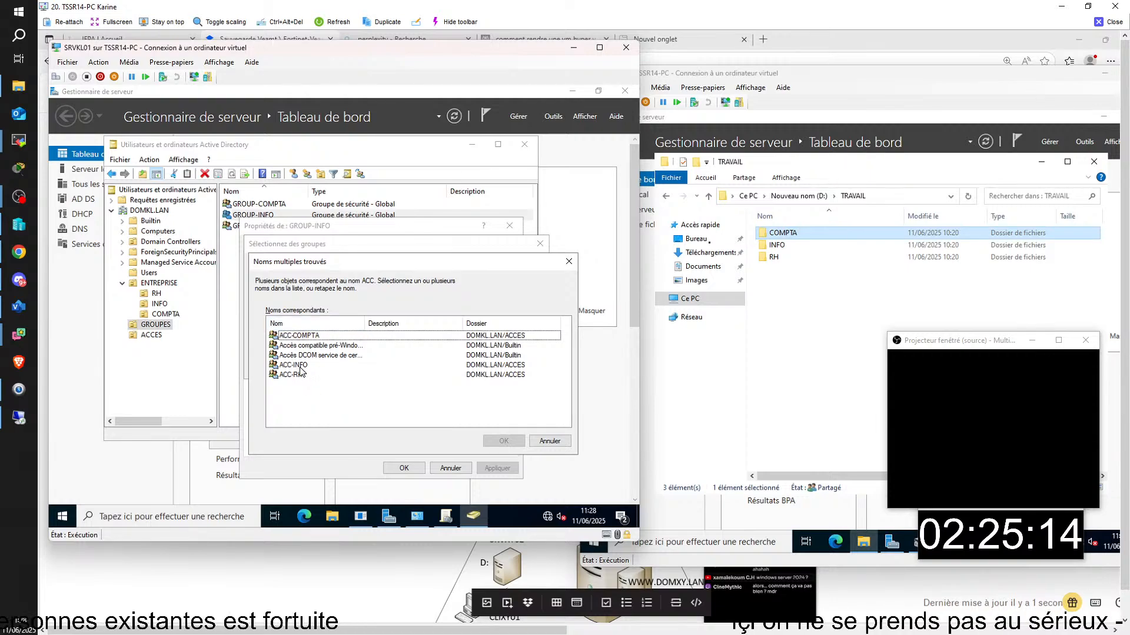
pyautogui.click(298, 366)
pyautogui.click(501, 442)
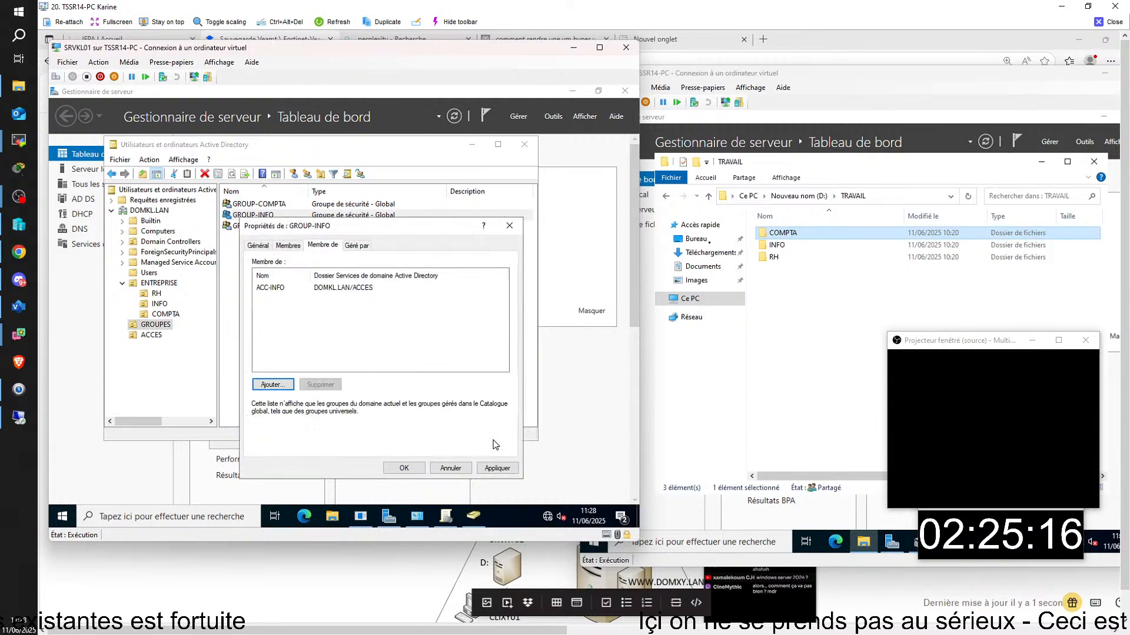
pyautogui.click(414, 465)
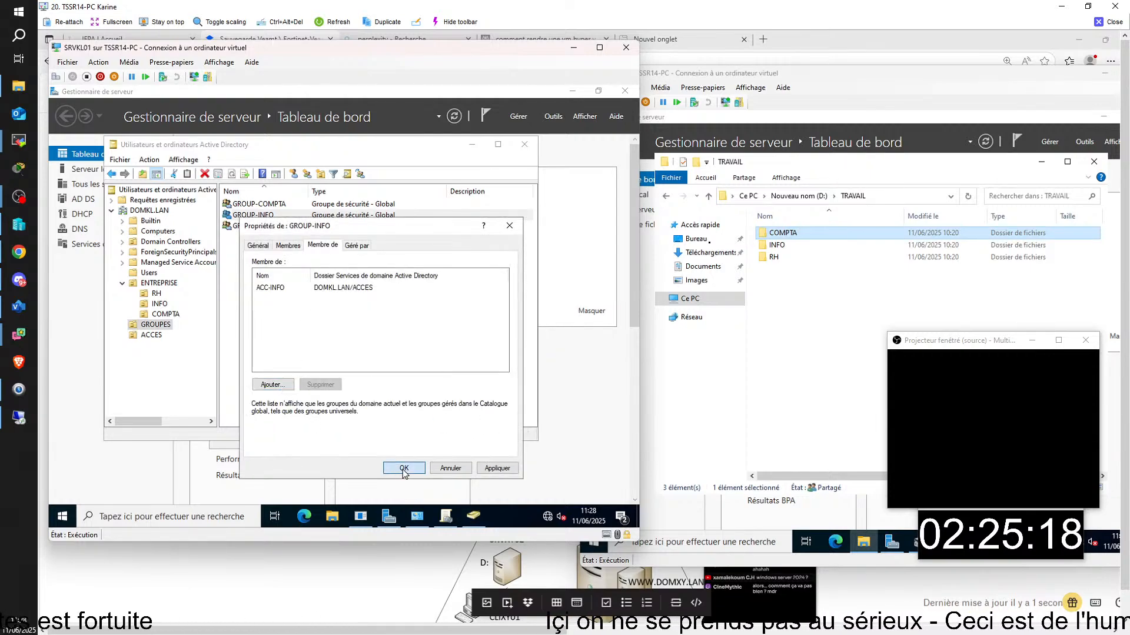
# - Make GROUP-RH a member of ACC-RH
pyautogui.click(248, 229)
pyautogui.rightClick(248, 230)
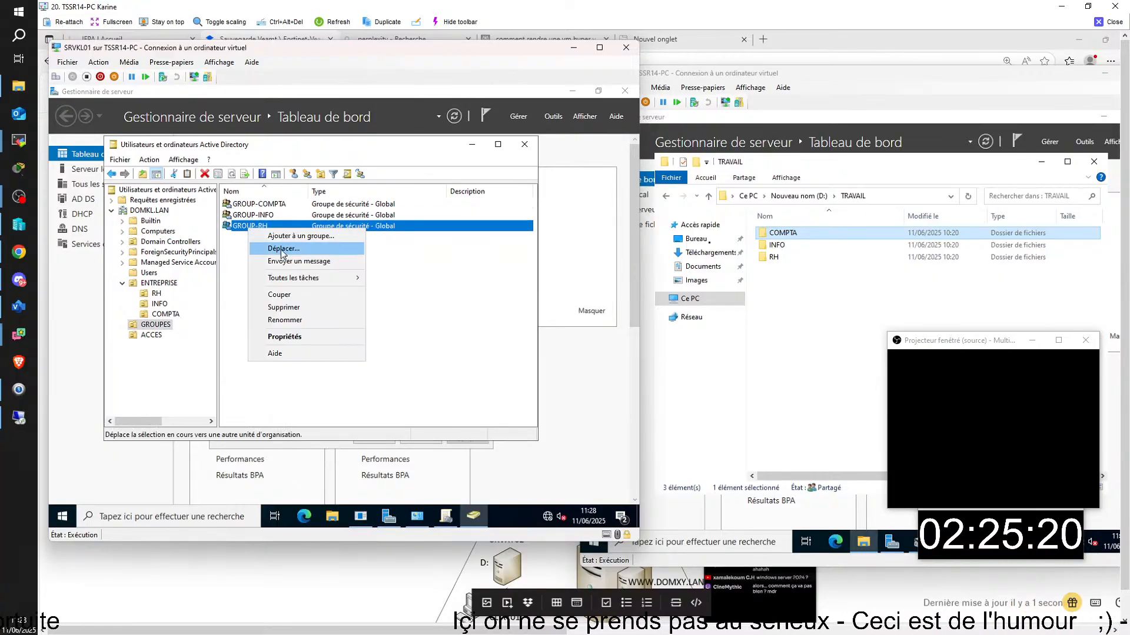
pyautogui.click(290, 337)
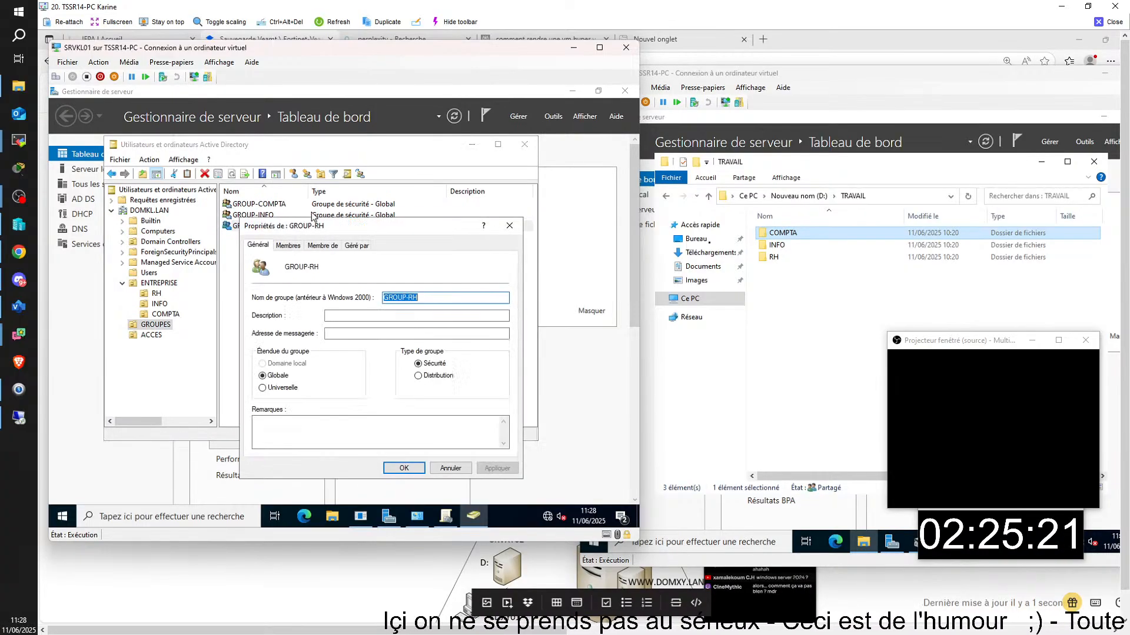
pyautogui.click(322, 245)
pyautogui.click(272, 385)
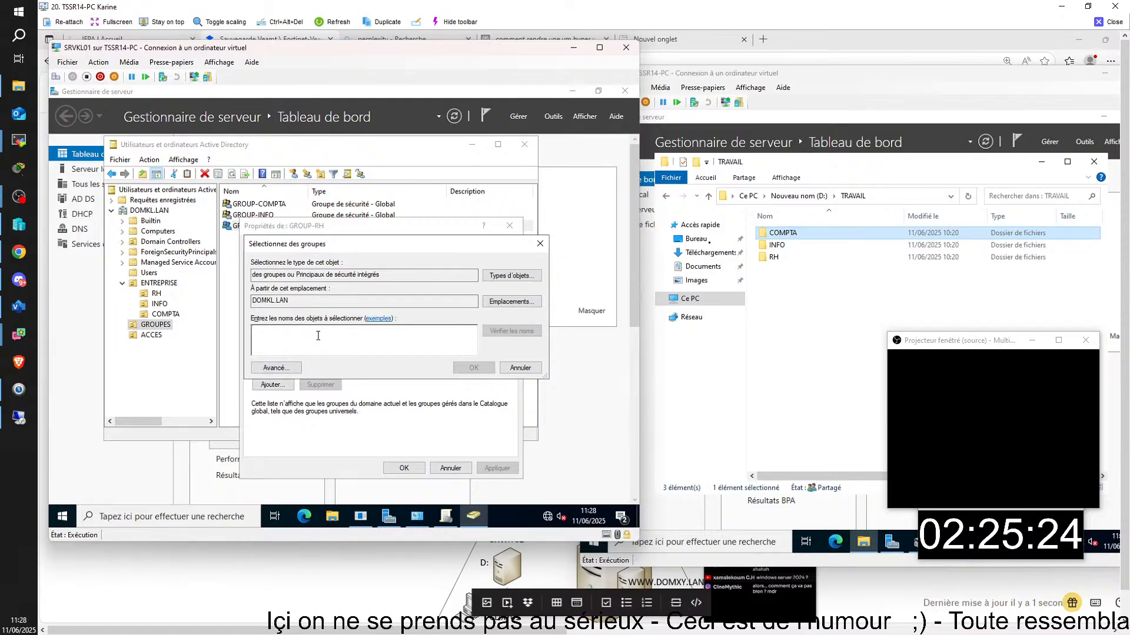
pyautogui.write('AA')
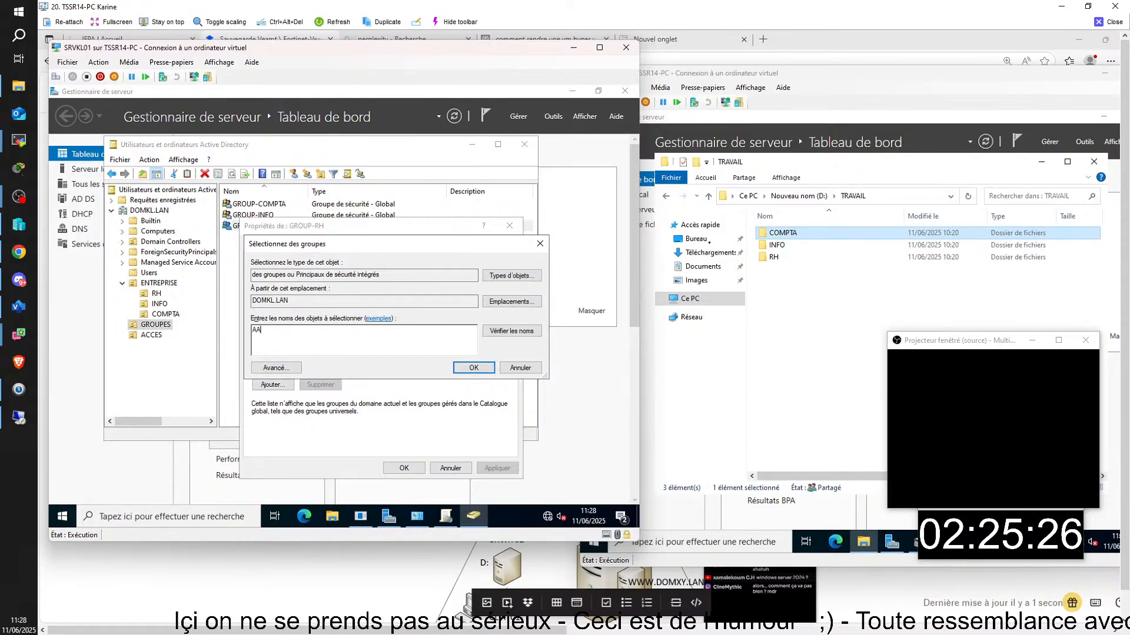
pyautogui.press('Return')
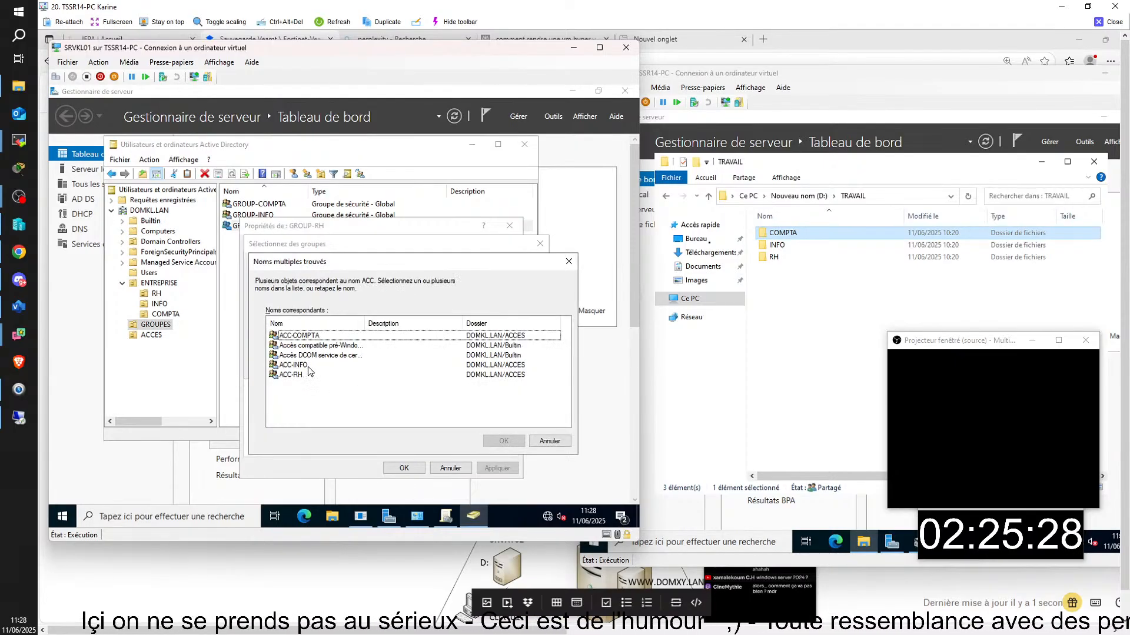
pyautogui.click(299, 375)
pyautogui.click(506, 442)
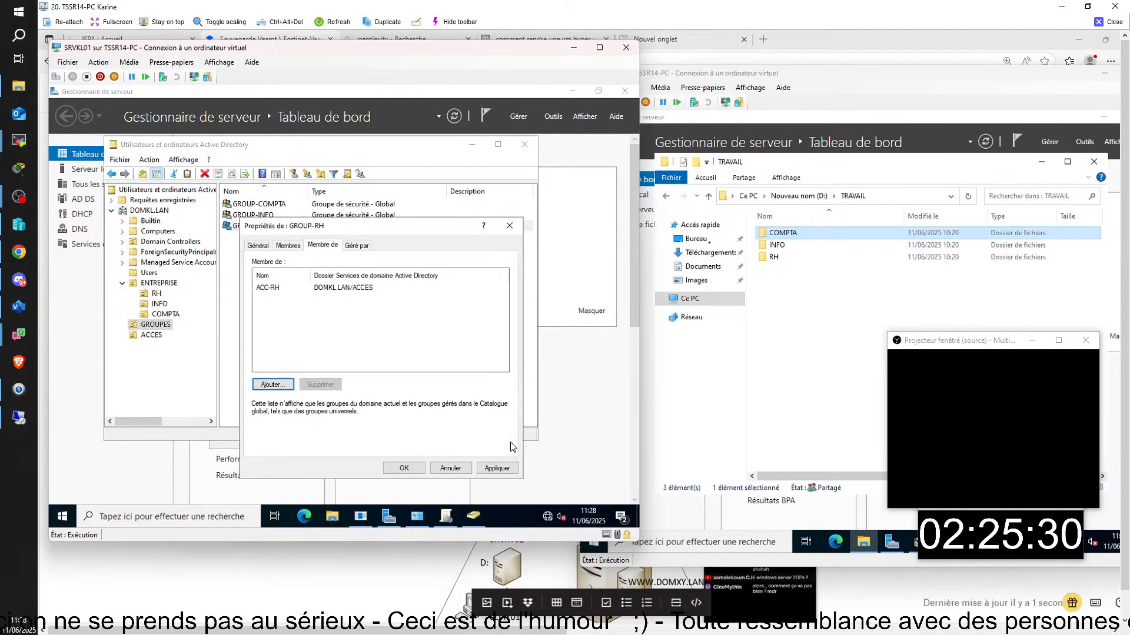
pyautogui.click(405, 469)
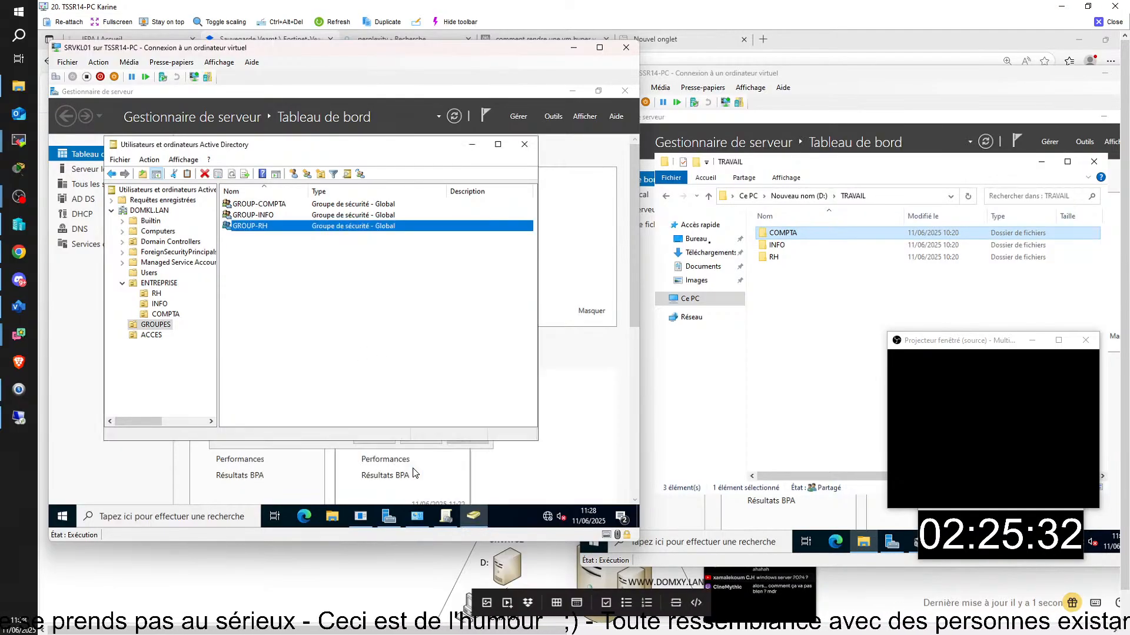
pyautogui.click(151, 334)
# - Review ACC-COMPTA's members, starting to remove GROUP-COMPTA but declining so it stays a member
pyautogui.doubleClick(248, 208)
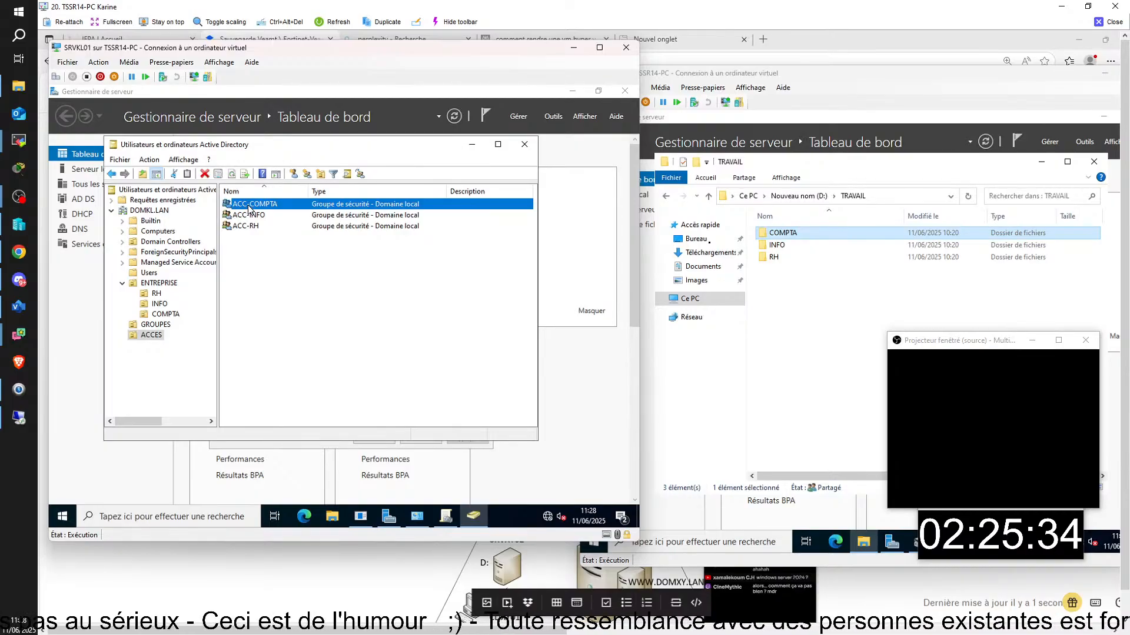
pyautogui.click(257, 215)
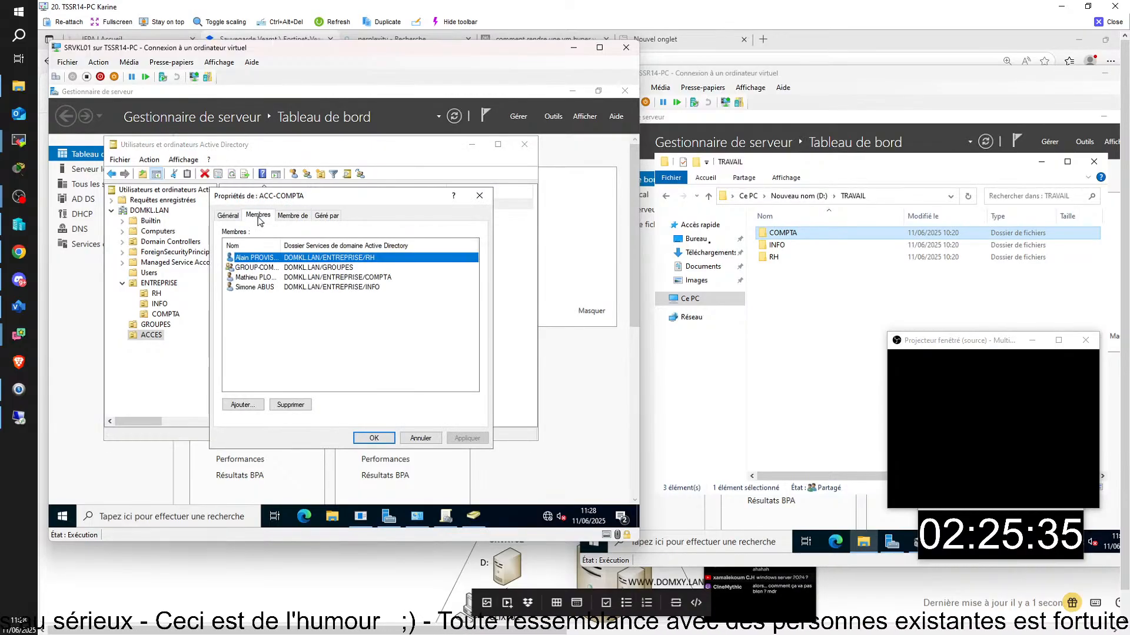
pyautogui.click(259, 267)
pyautogui.click(290, 406)
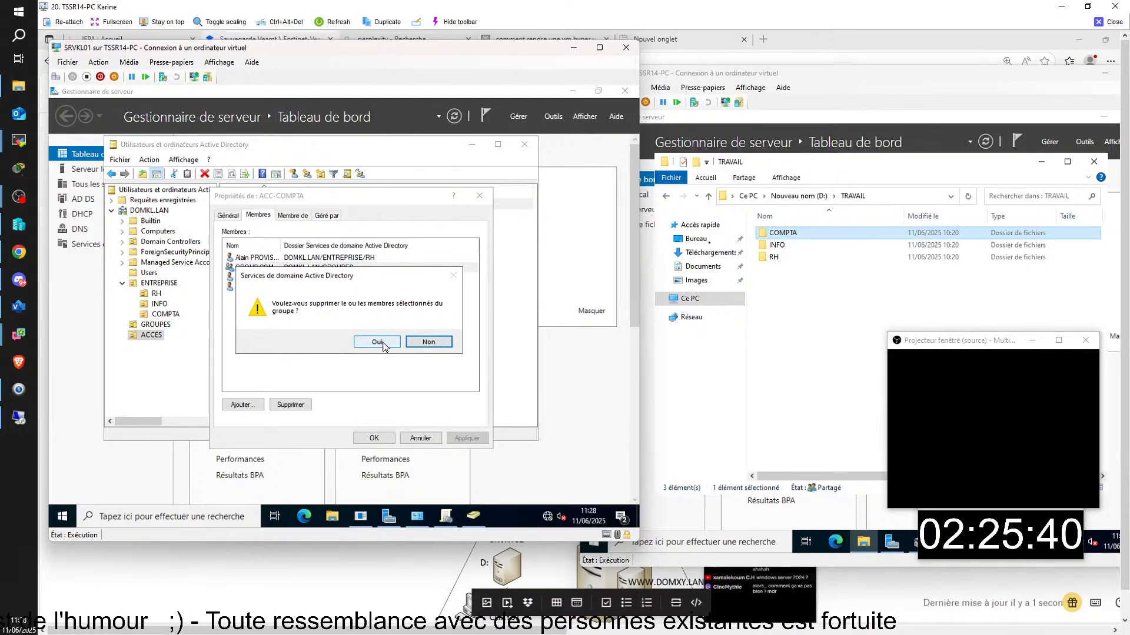
pyautogui.click(447, 346)
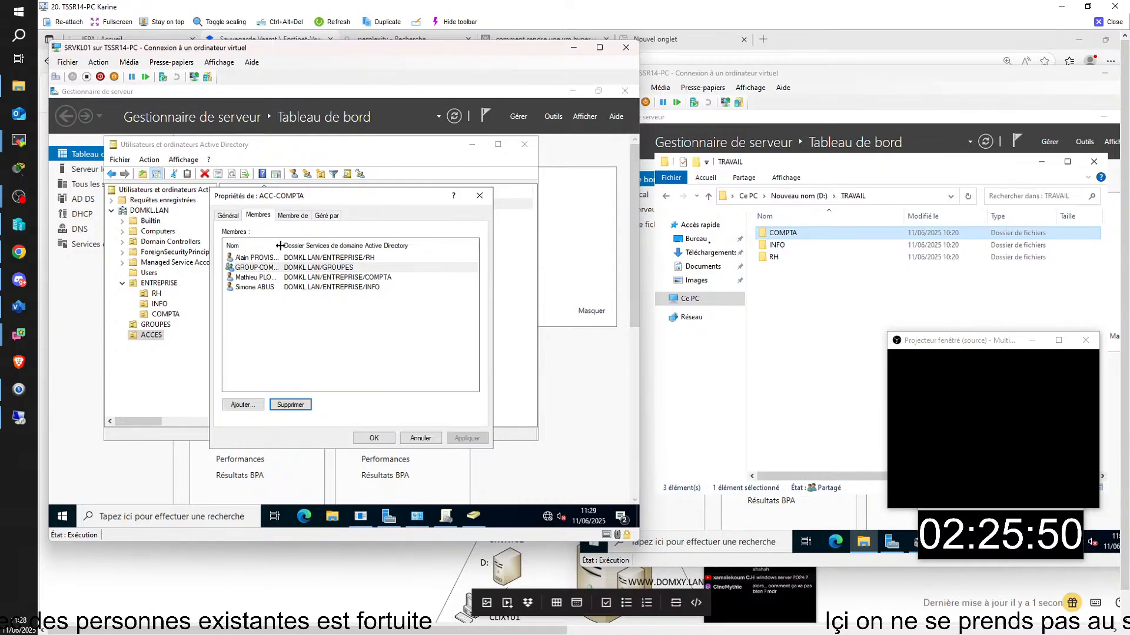
# - Widen the Nom column and open GROUP-COMPTA's properties from the GROUPES container
pyautogui.moveTo(284, 244); pyautogui.dragTo(313, 244)
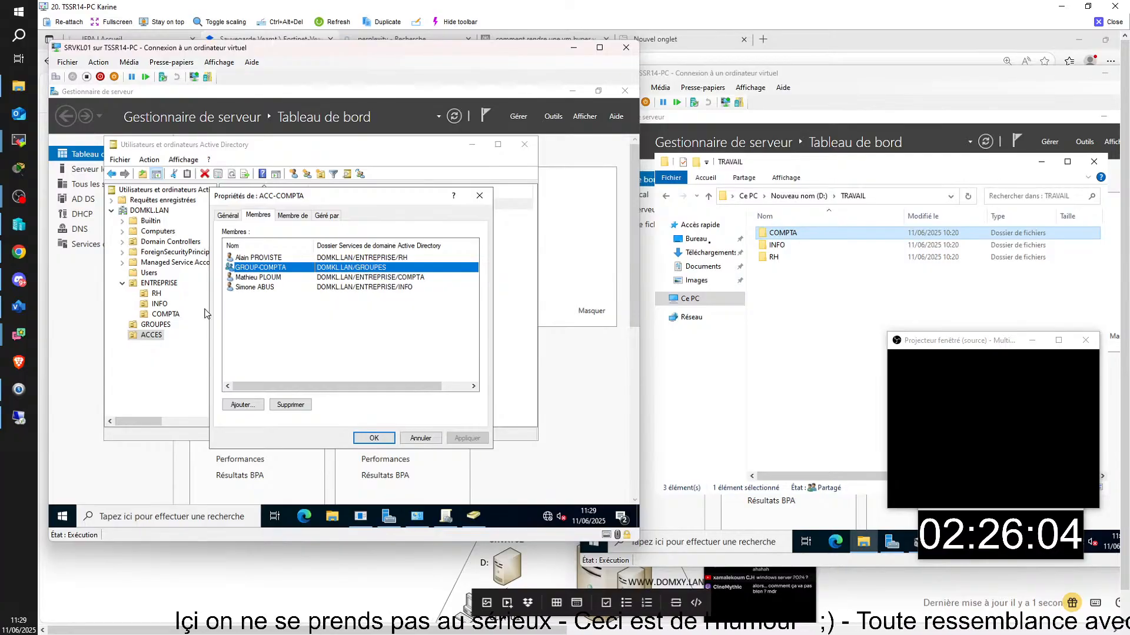
pyautogui.click(193, 273)
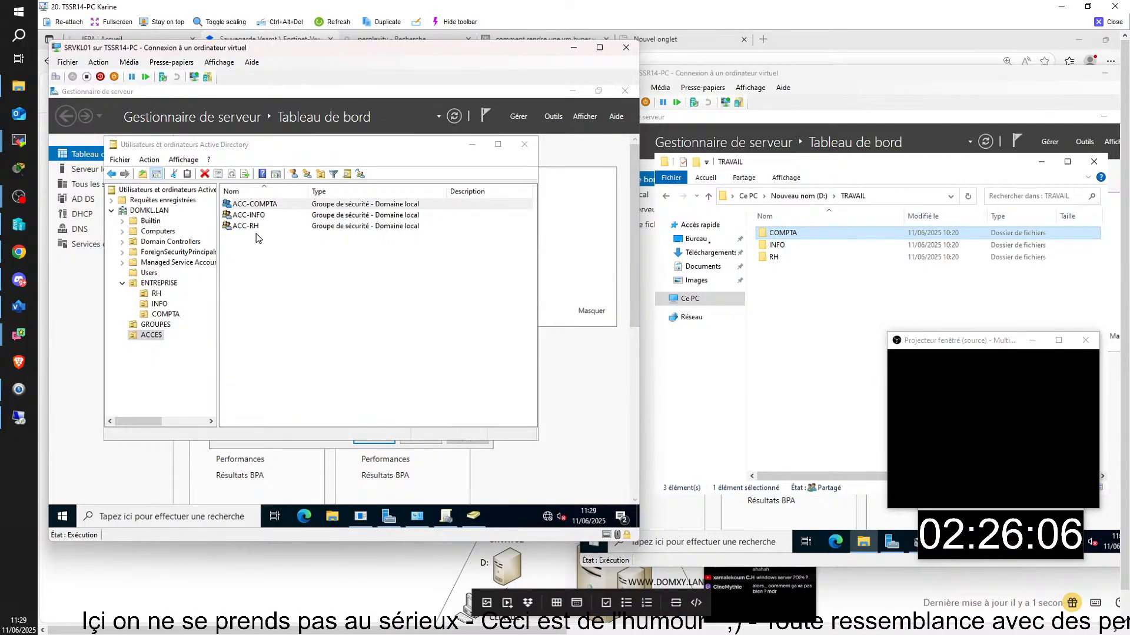
pyautogui.click(154, 325)
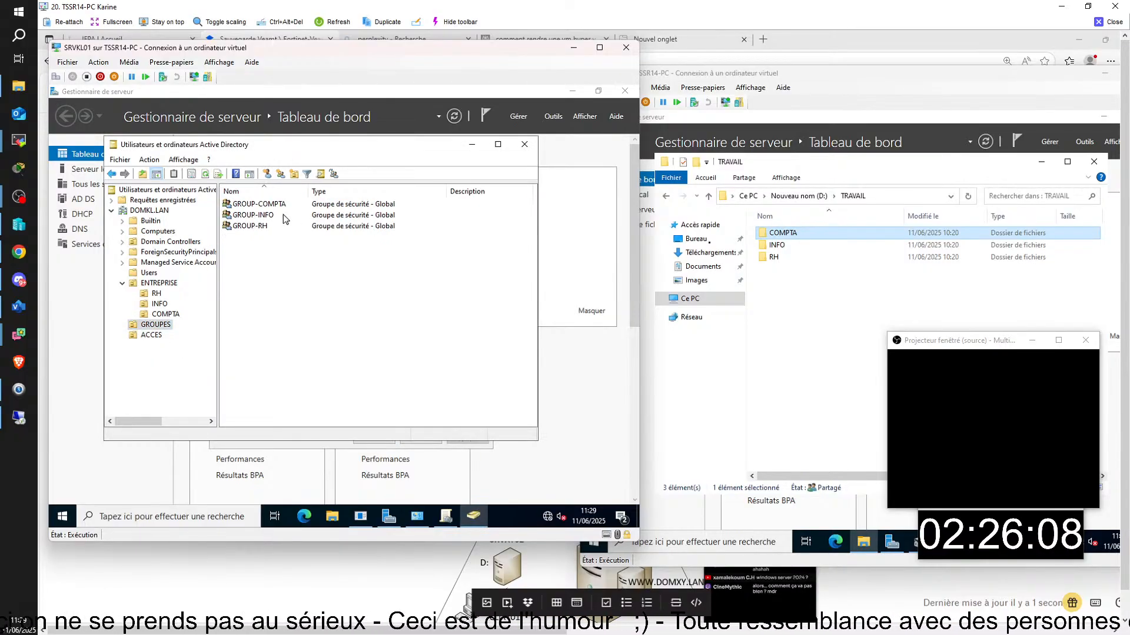
pyautogui.click(277, 204)
pyautogui.doubleClick(276, 204)
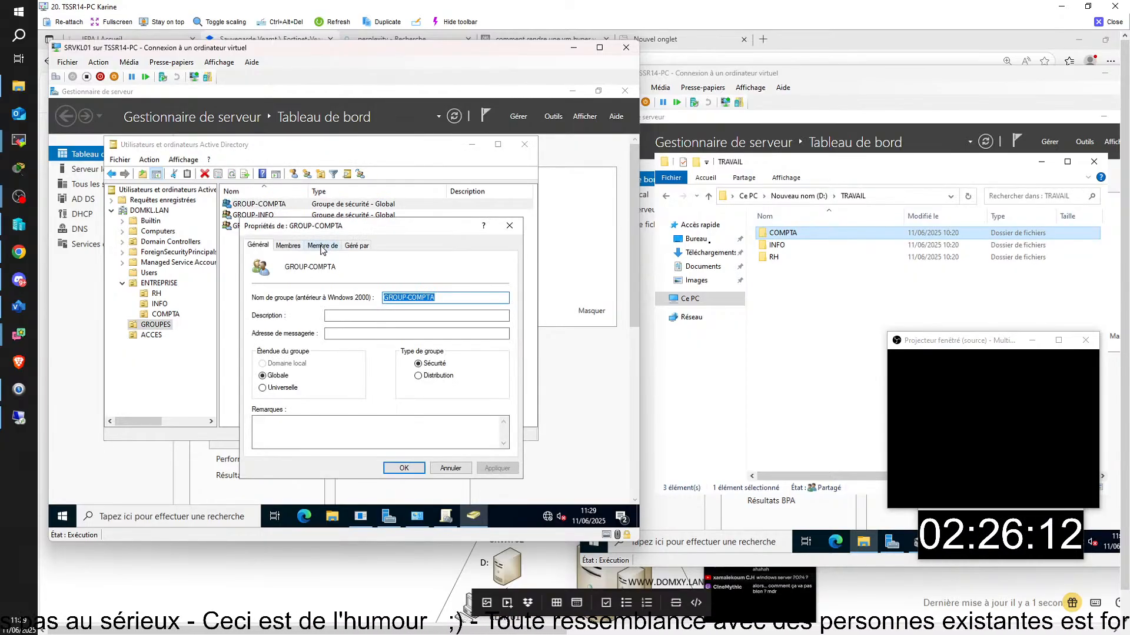
# - Verify GROUP-COMPTA's Membre de tab lists ACC-COMPTA, then show ACCES's groups ACC-COMPTA, ACC-INFO, ACC-RH
pyautogui.click(322, 247)
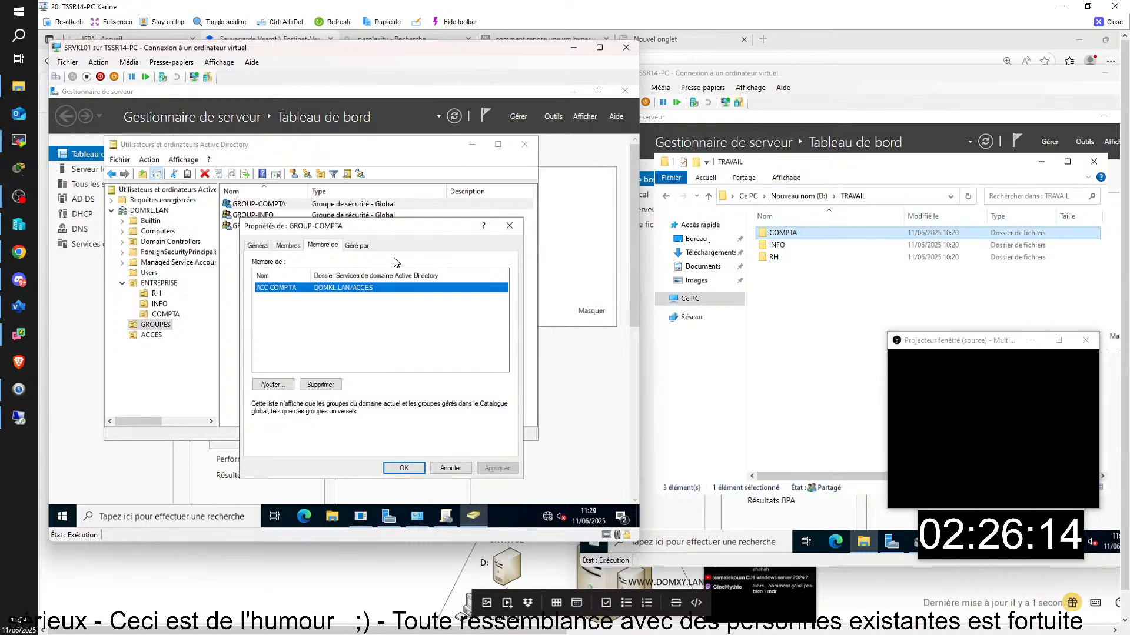
pyautogui.click(404, 468)
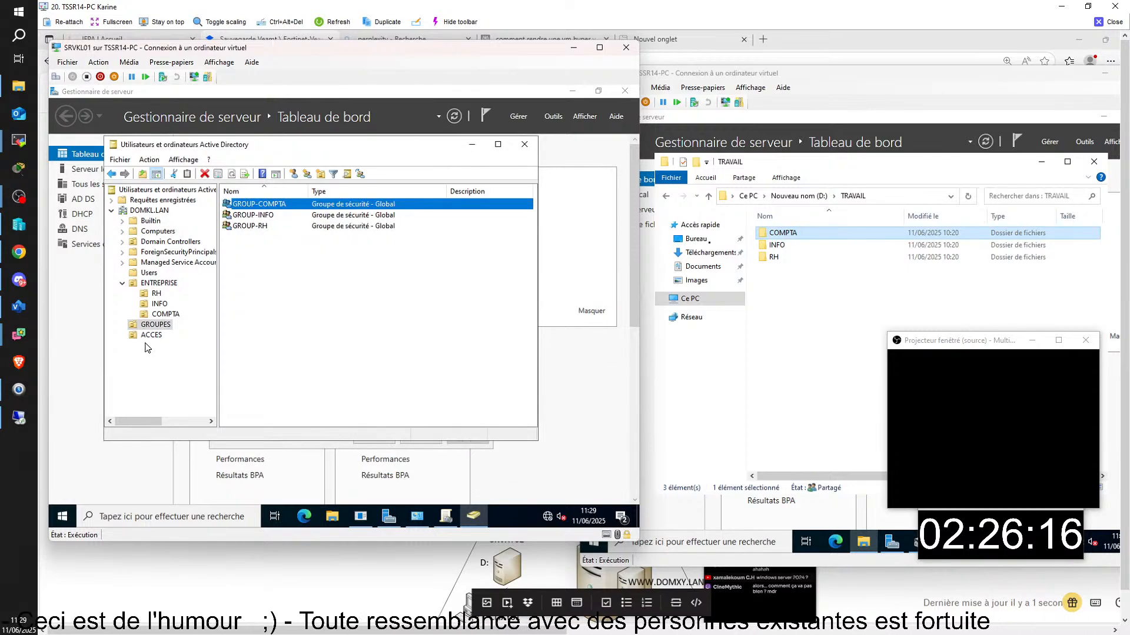
pyautogui.doubleClick(267, 205)
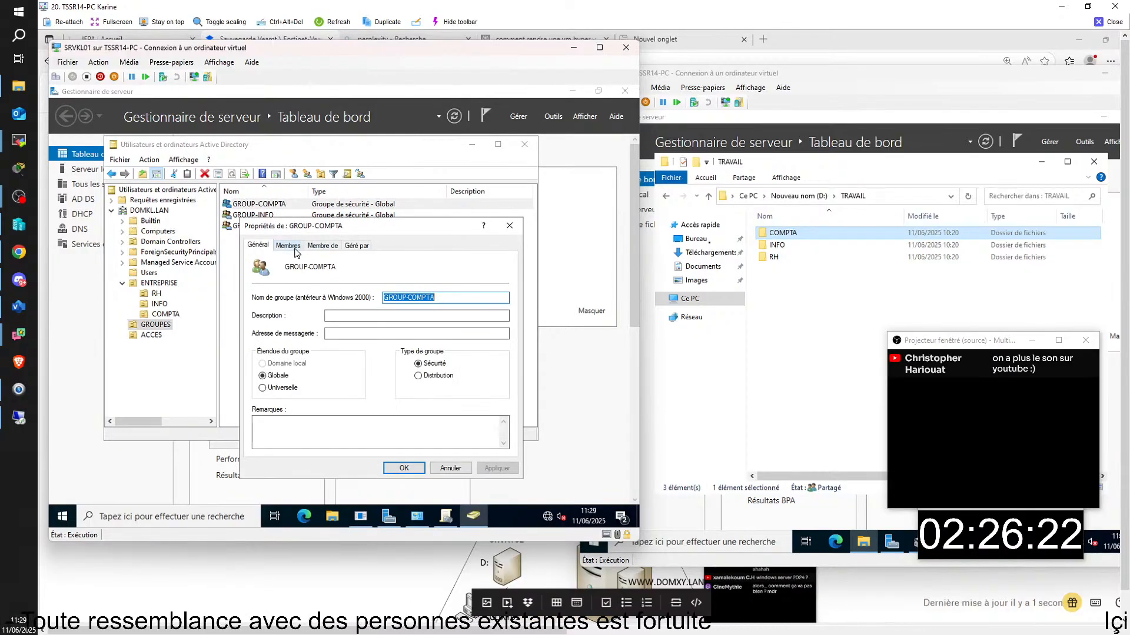
pyautogui.click(317, 246)
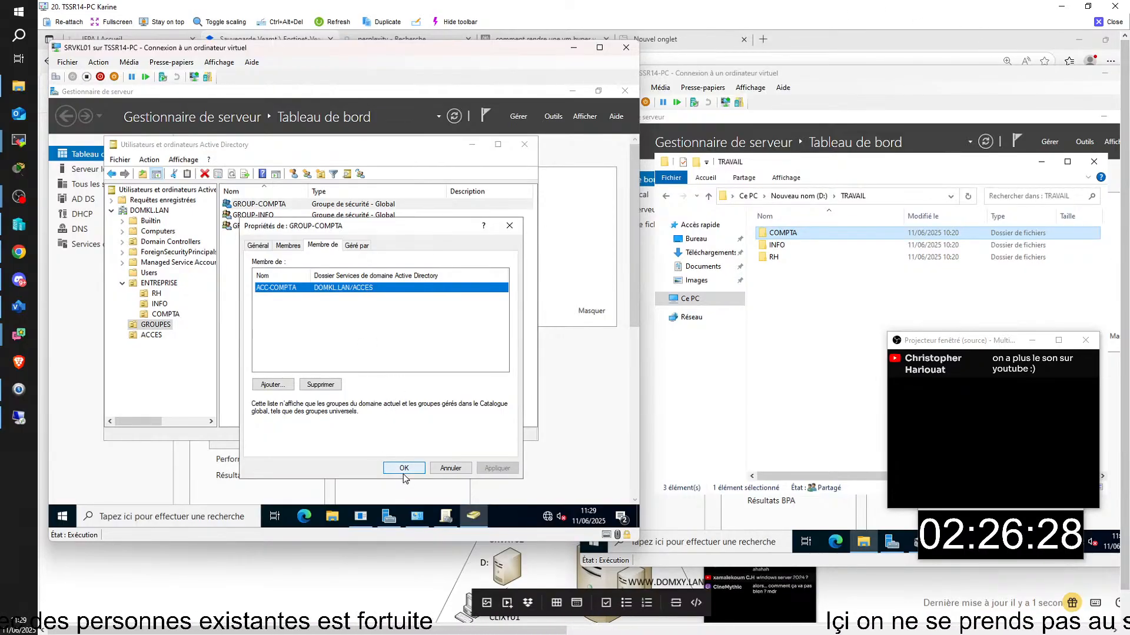
pyautogui.click(404, 471)
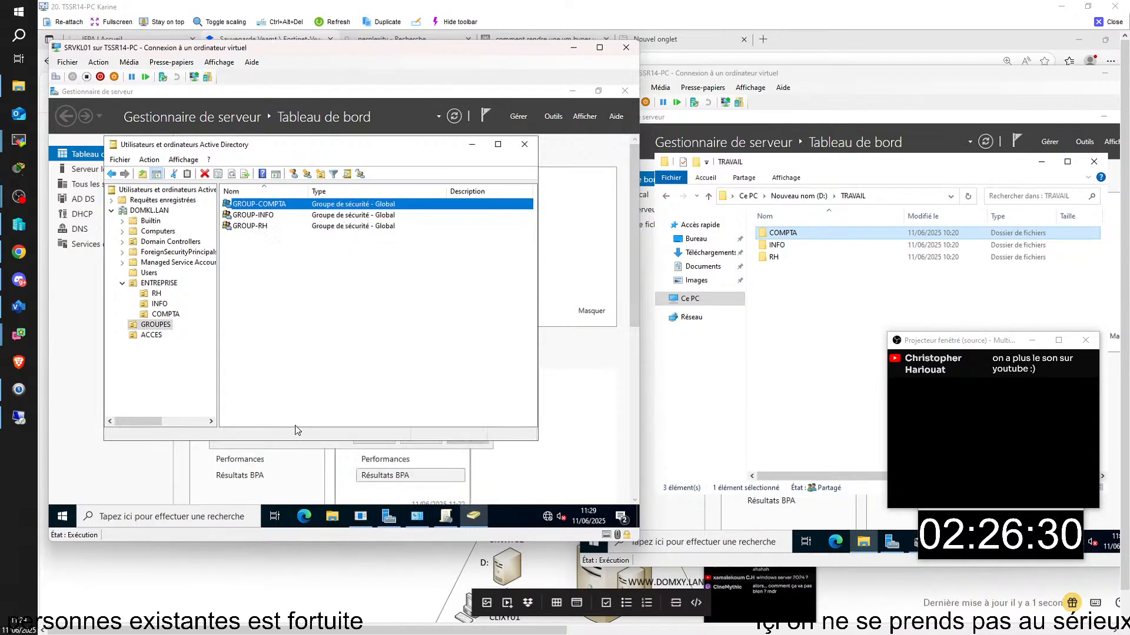
pyautogui.click(149, 337)
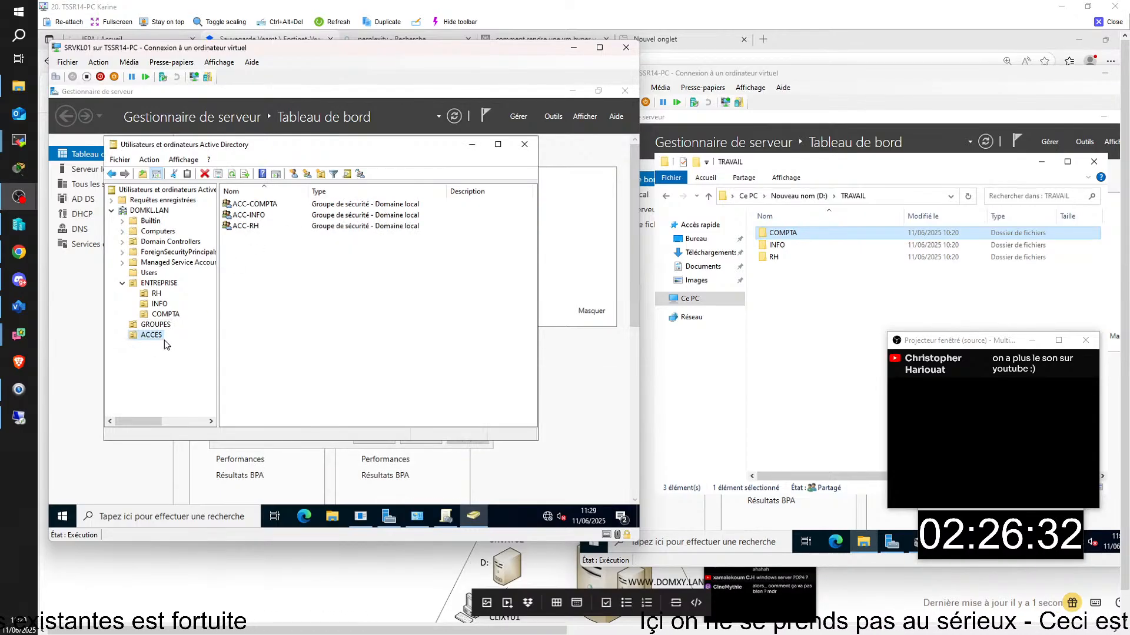
# - Remove the three individual users from ACC-COMPTA, keeping only GROUP-COMPTA, then view GROUPES
pyautogui.doubleClick(259, 207)
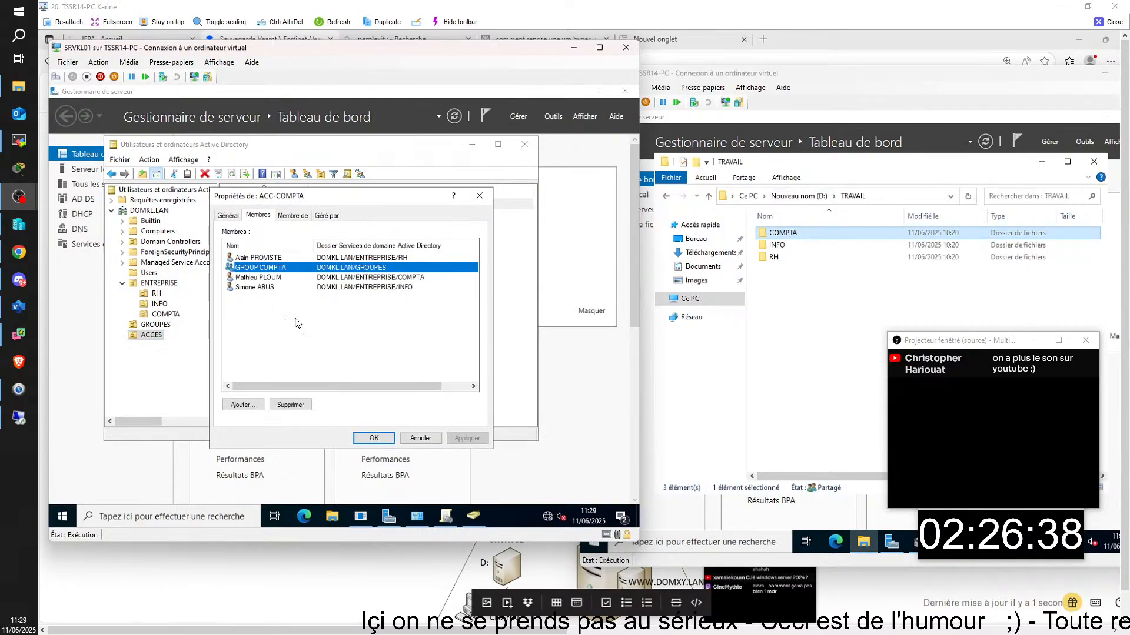
pyautogui.click(272, 278)
pyautogui.click(290, 405)
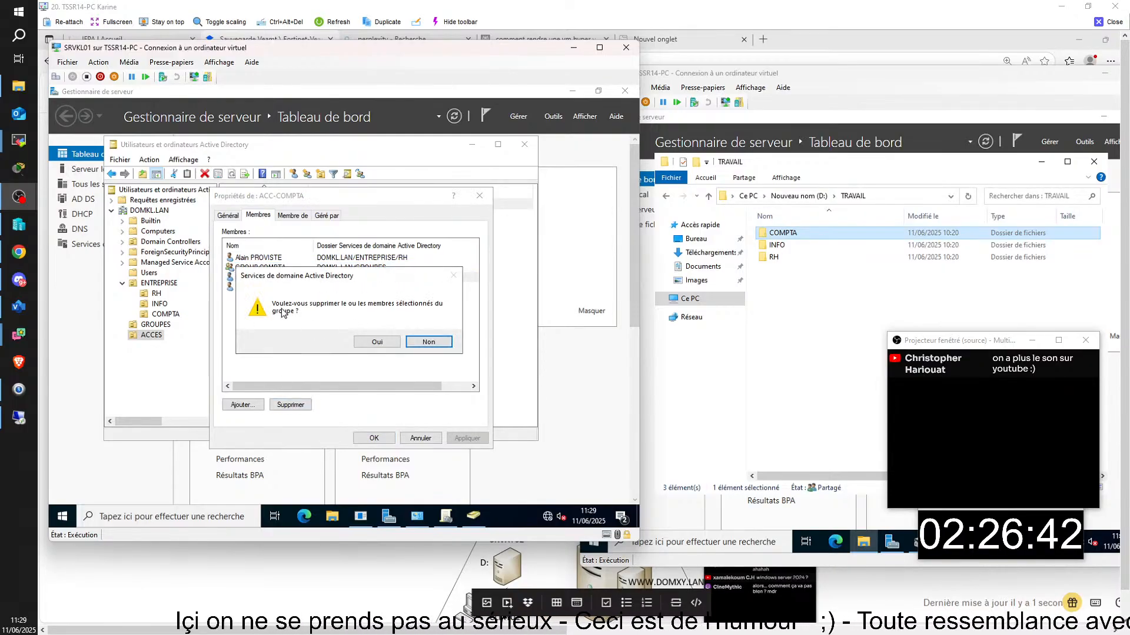
pyautogui.click(377, 342)
pyautogui.click(262, 278)
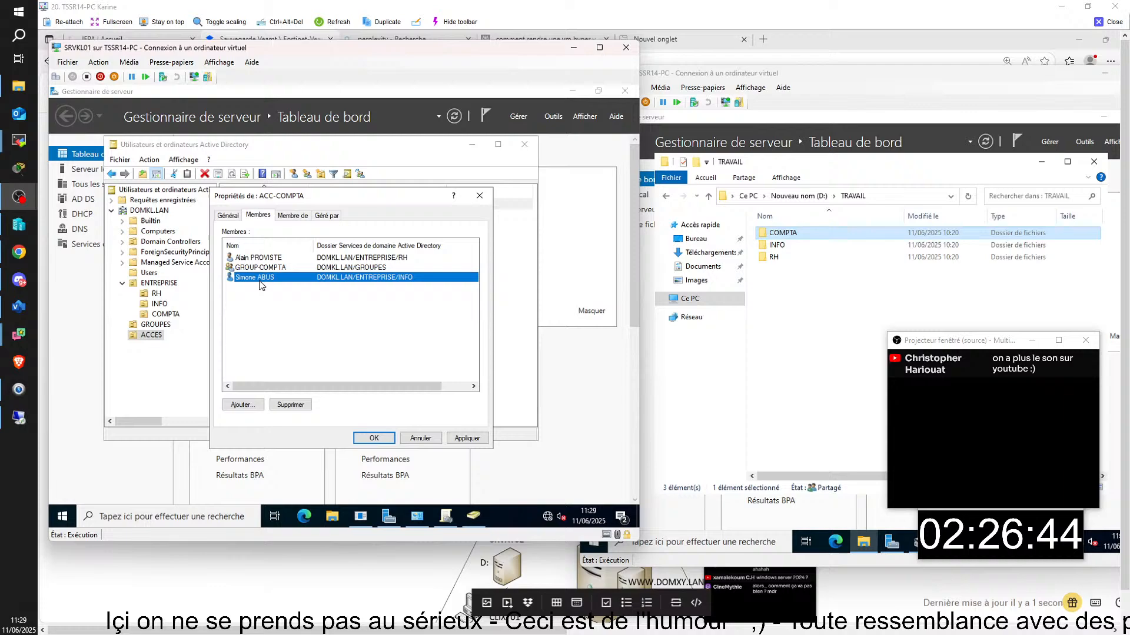
pyautogui.click(290, 404)
pyautogui.click(378, 343)
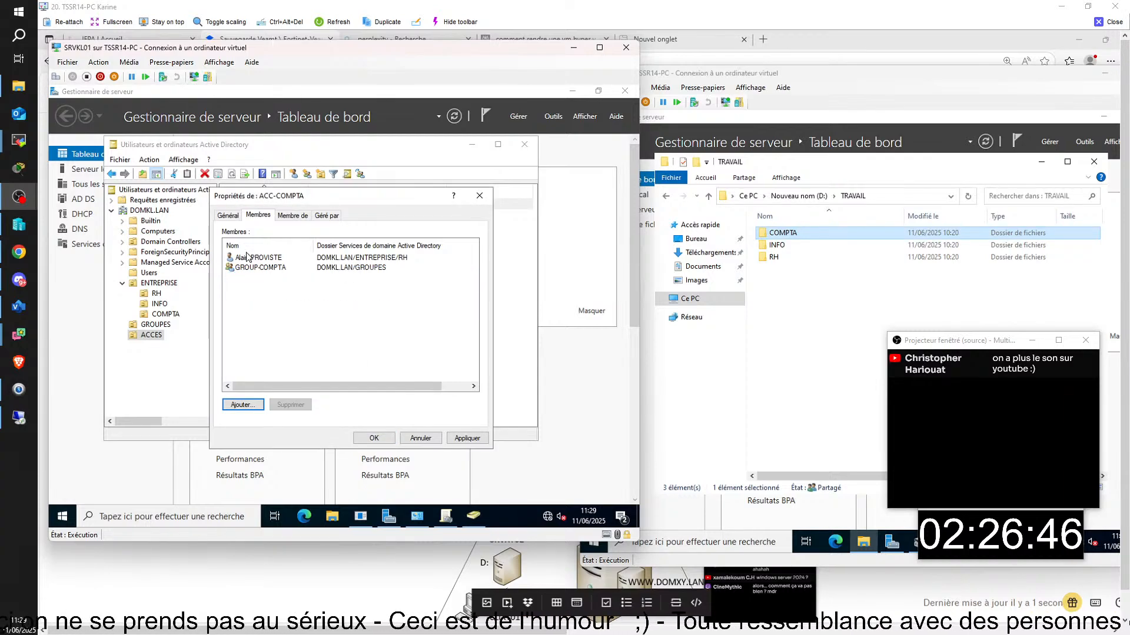
pyautogui.click(260, 263)
pyautogui.click(291, 405)
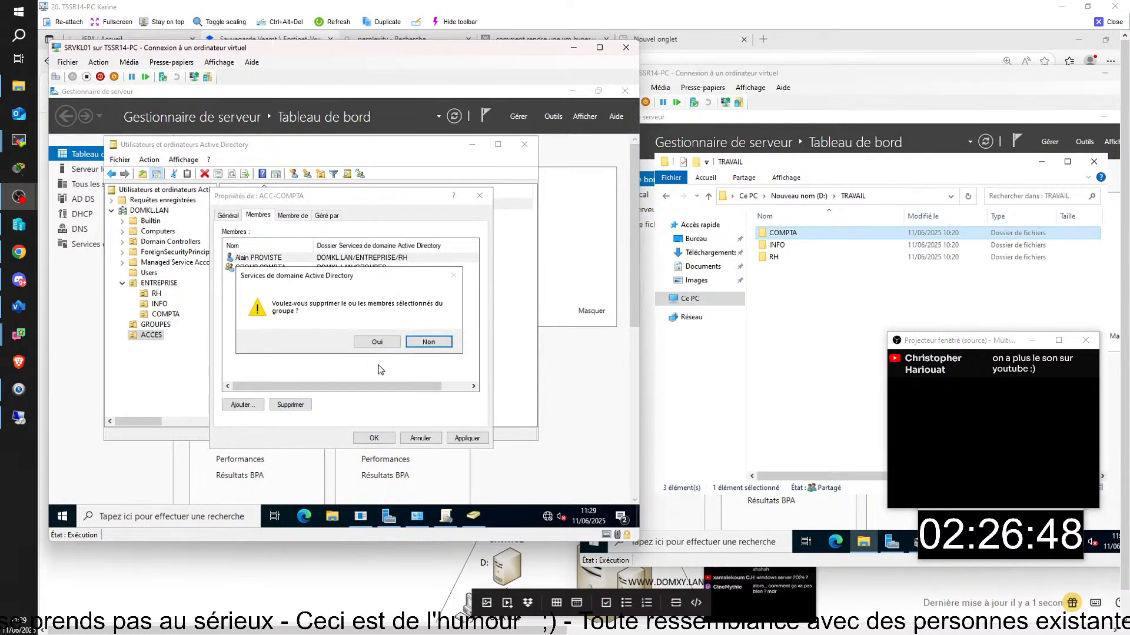
pyautogui.click(377, 341)
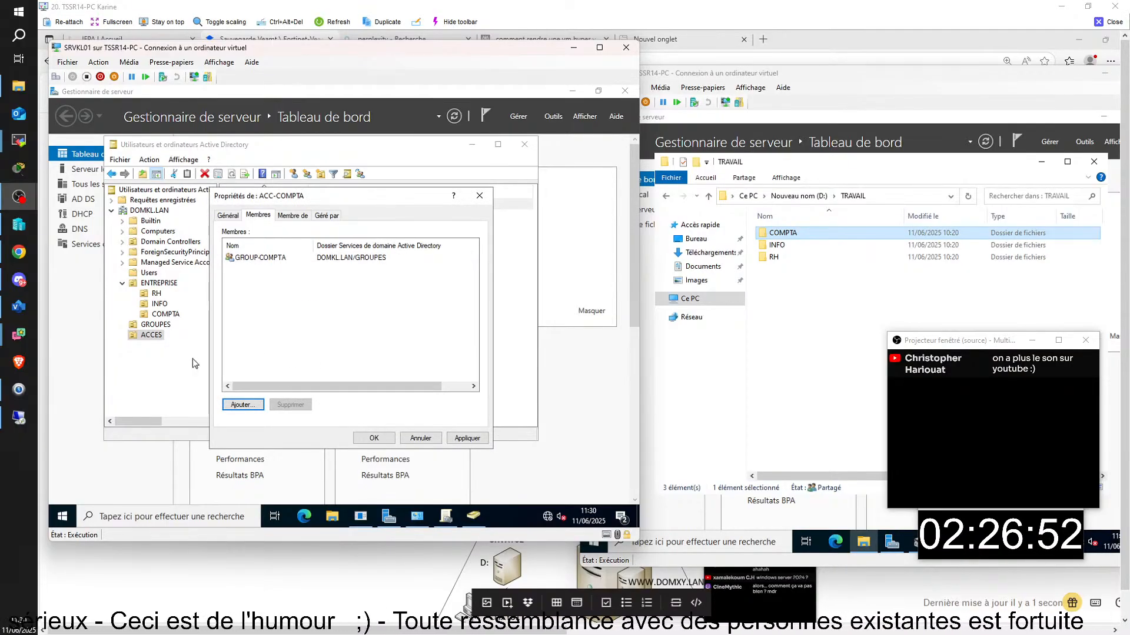
pyautogui.press('Return')
pyautogui.click(164, 325)
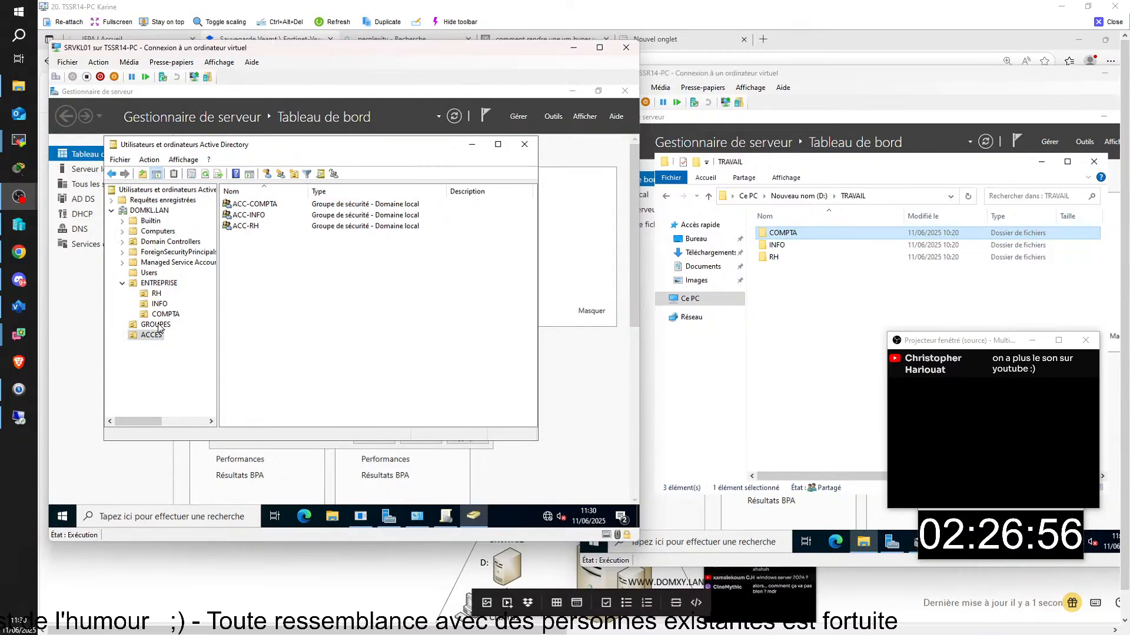
pyautogui.click(158, 325)
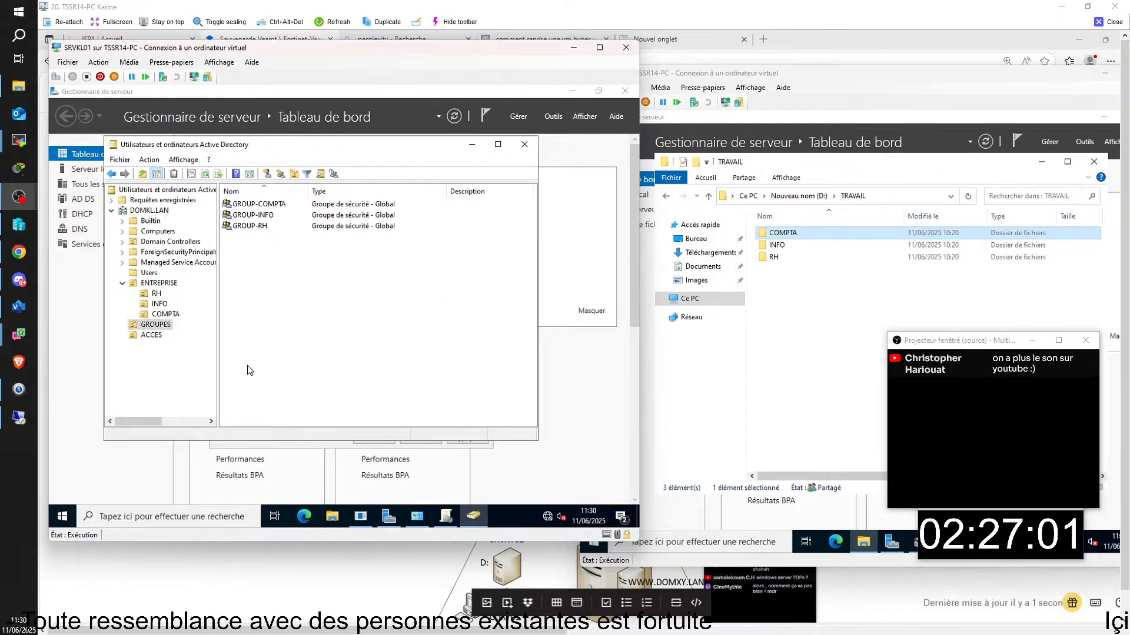
# - In Group Policy Management, start creating a new GPO linked to the DOMKL.LAN domain
pyautogui.moveTo(452, 523)
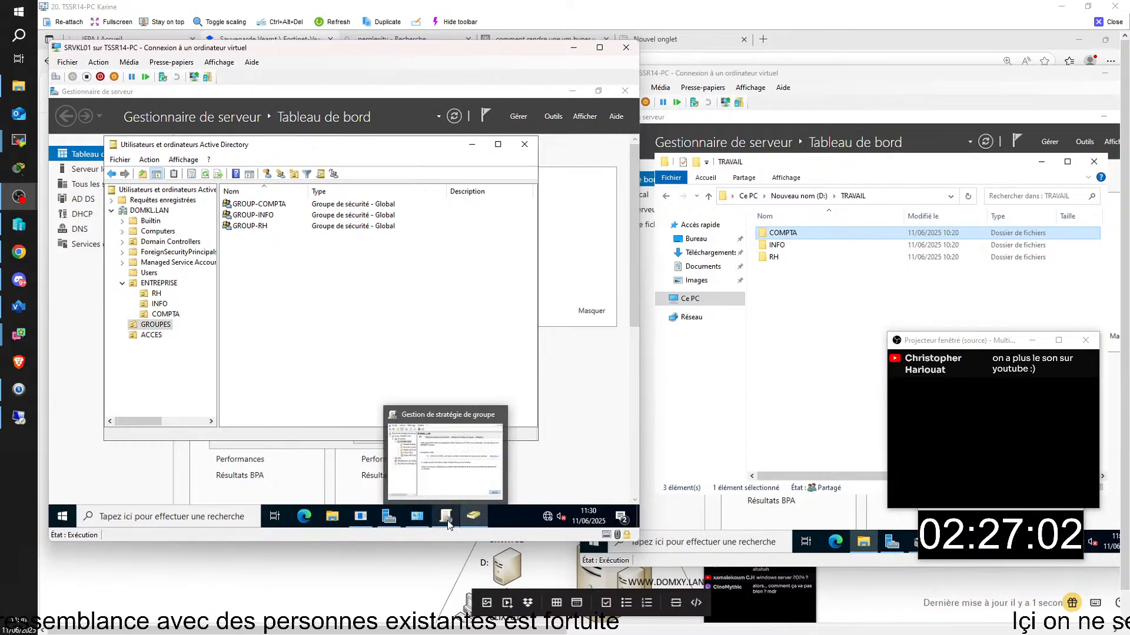
pyautogui.click(445, 518)
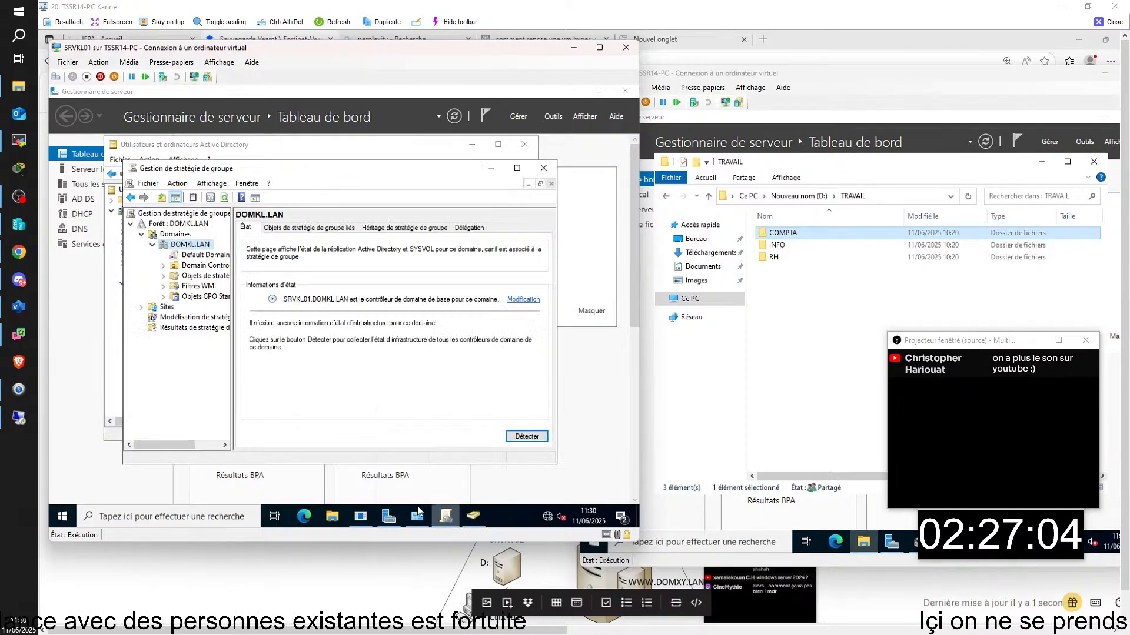
pyautogui.rightClick(197, 244)
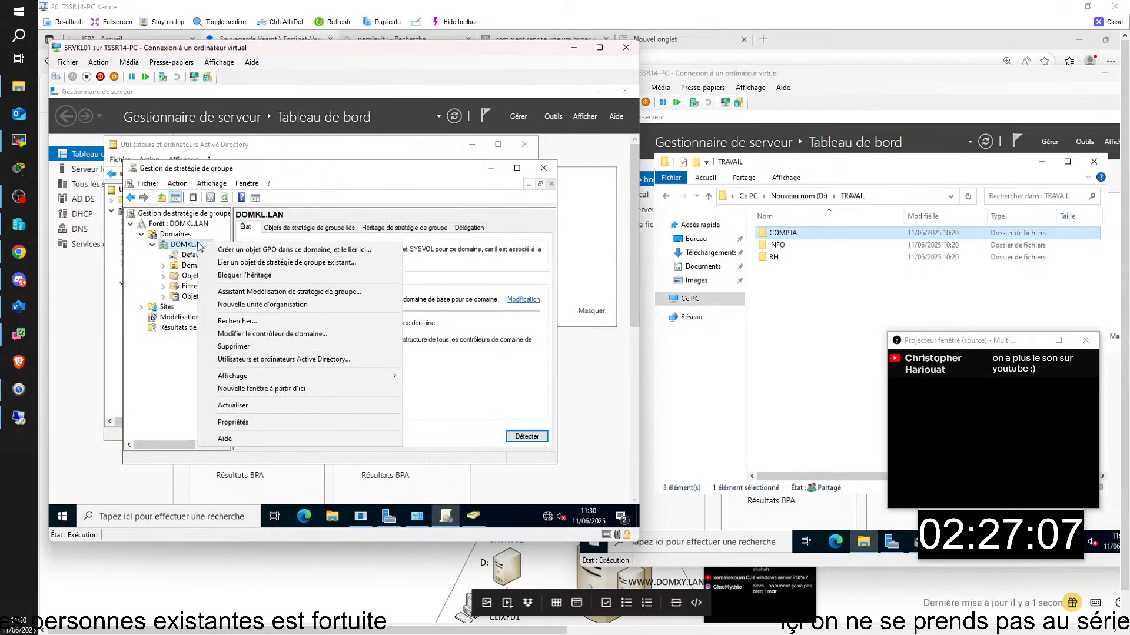
pyautogui.click(232, 255)
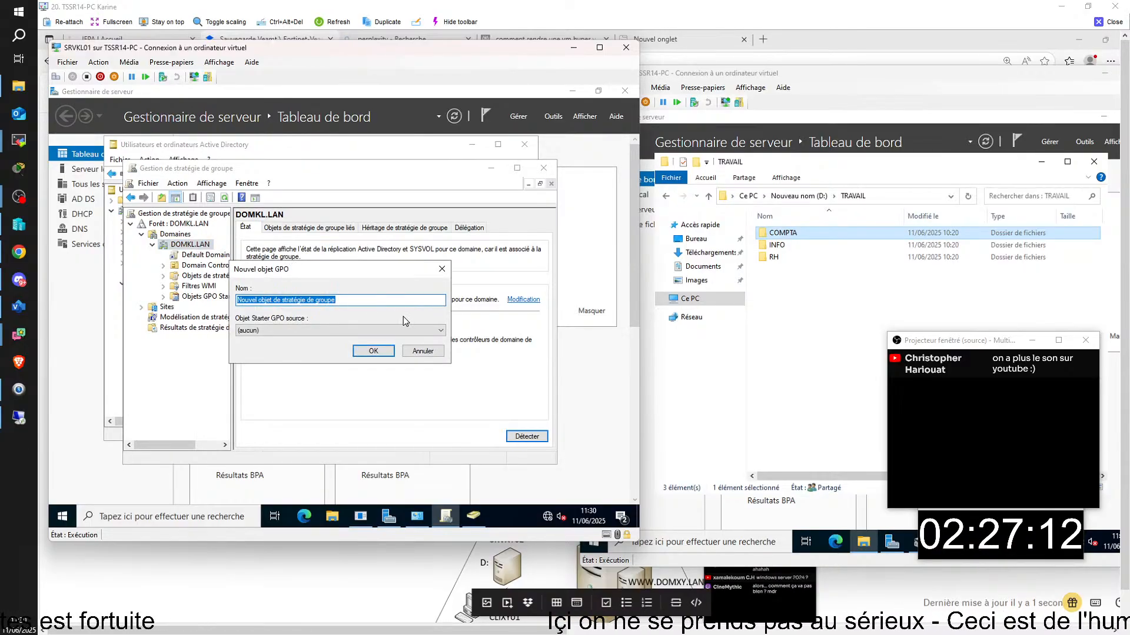
# - Delete the default name from the new GPO's Nom field
pyautogui.press('BackSpace')
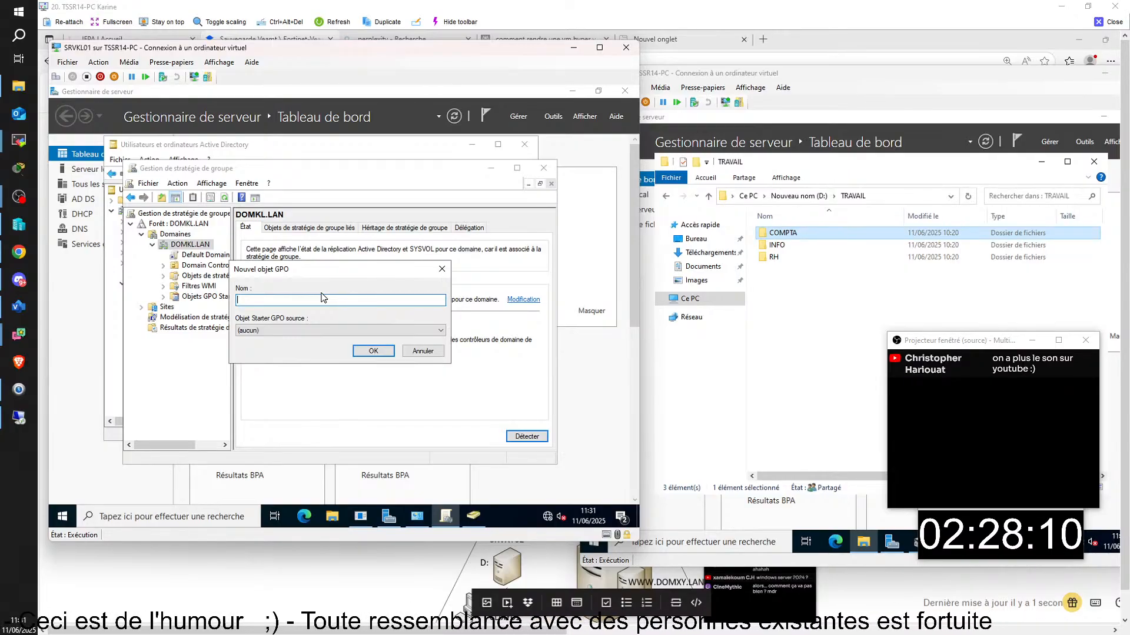
# - Type and erase a trial 'Mappa' name, leaving the GPO name field empty
pyautogui.write('m')
pyautogui.press('BackSpace')
pyautogui.press('BackSpace')
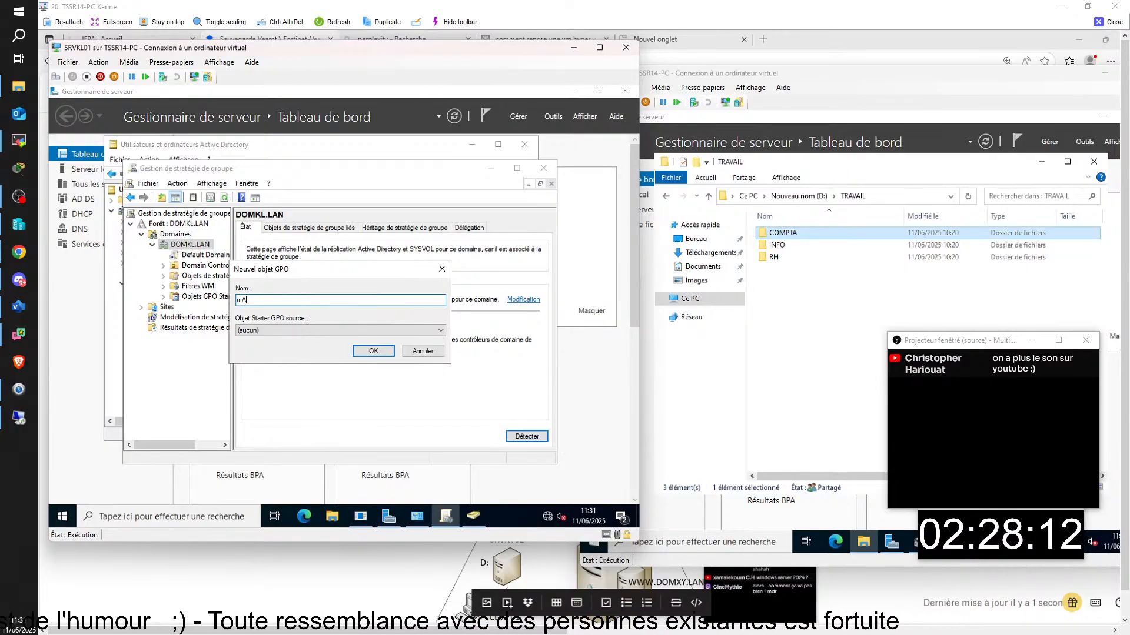
pyautogui.write('m')
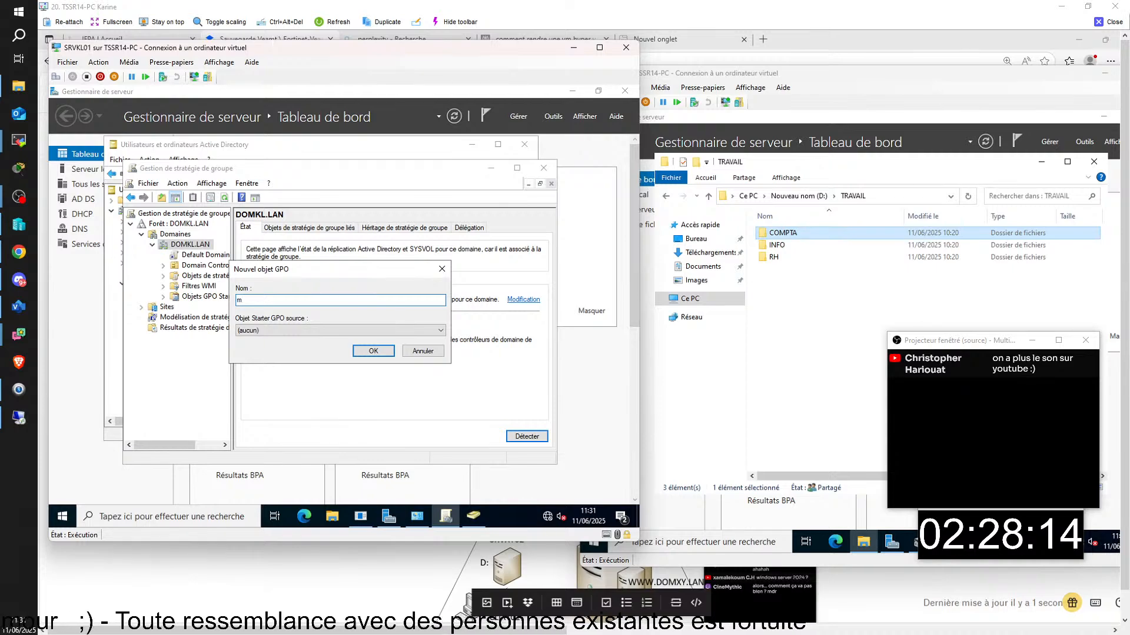
pyautogui.write('APPA')
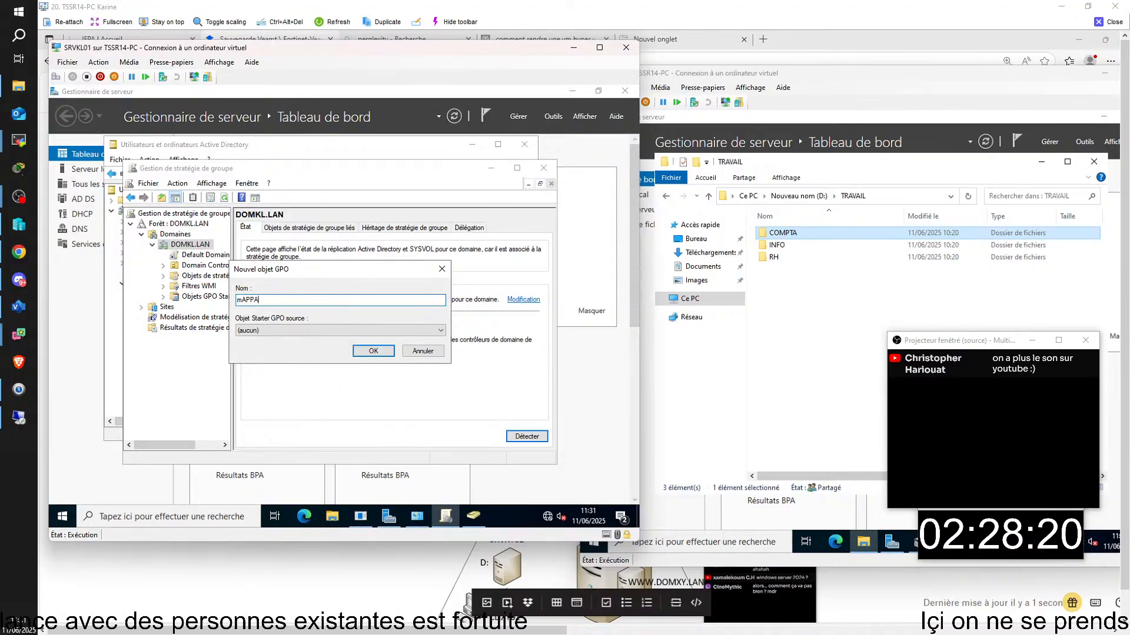
pyautogui.press('BackSpace')
pyautogui.press('BackSpace')
pyautogui.press('BackSpace')
pyautogui.press('BackSpace')
pyautogui.press('BackSpace')
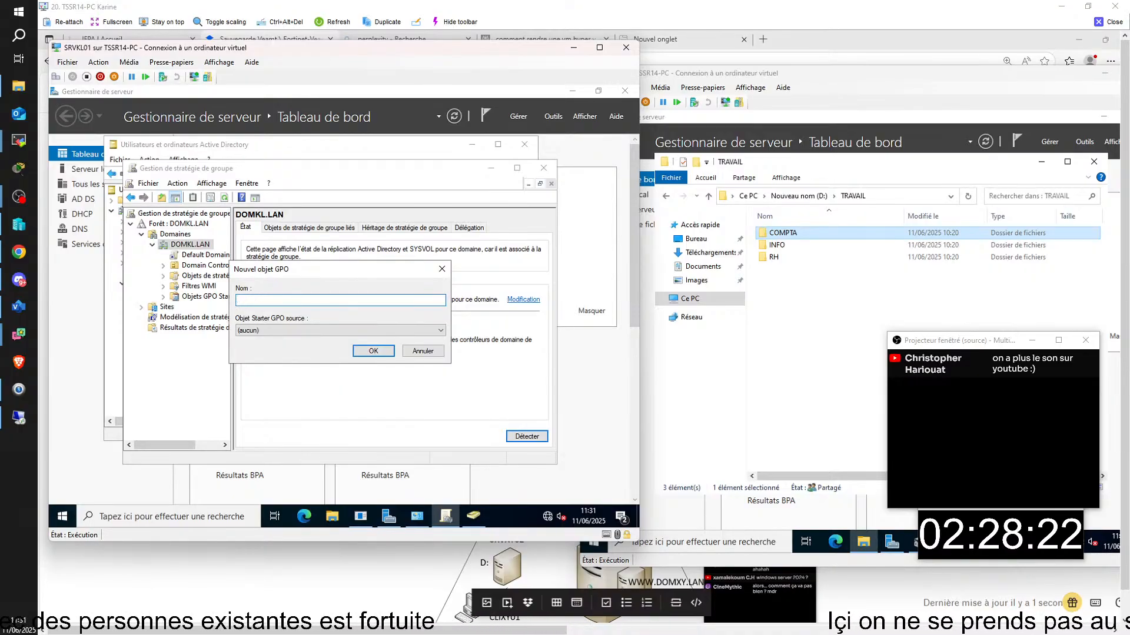
pyautogui.write('Mapp')
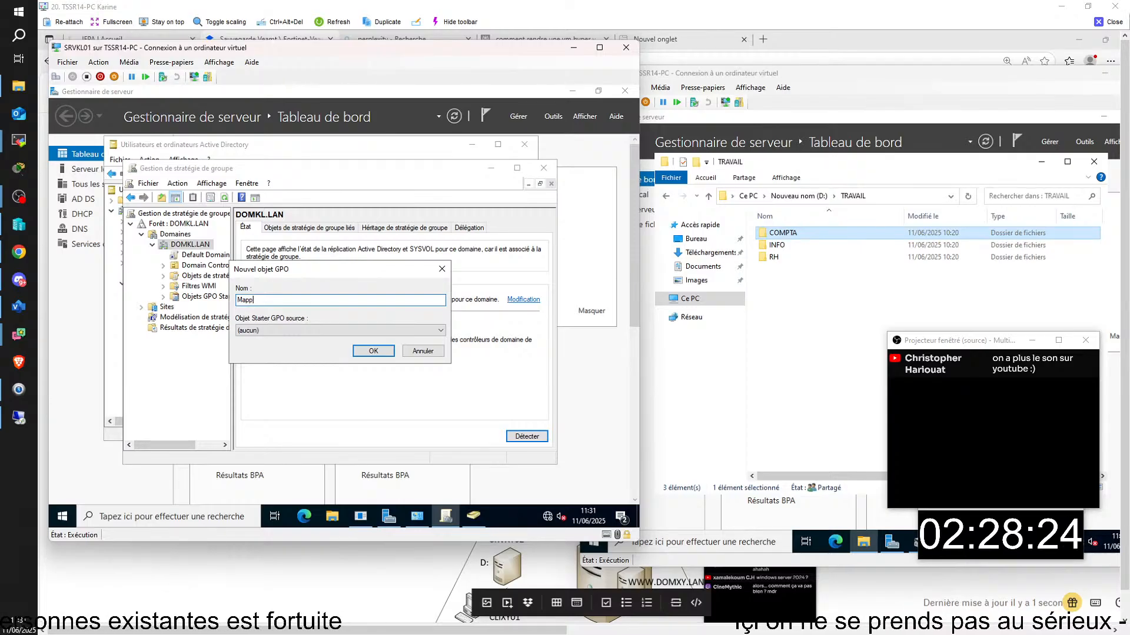
pyautogui.press('BackSpace')
pyautogui.press('BackSpace')
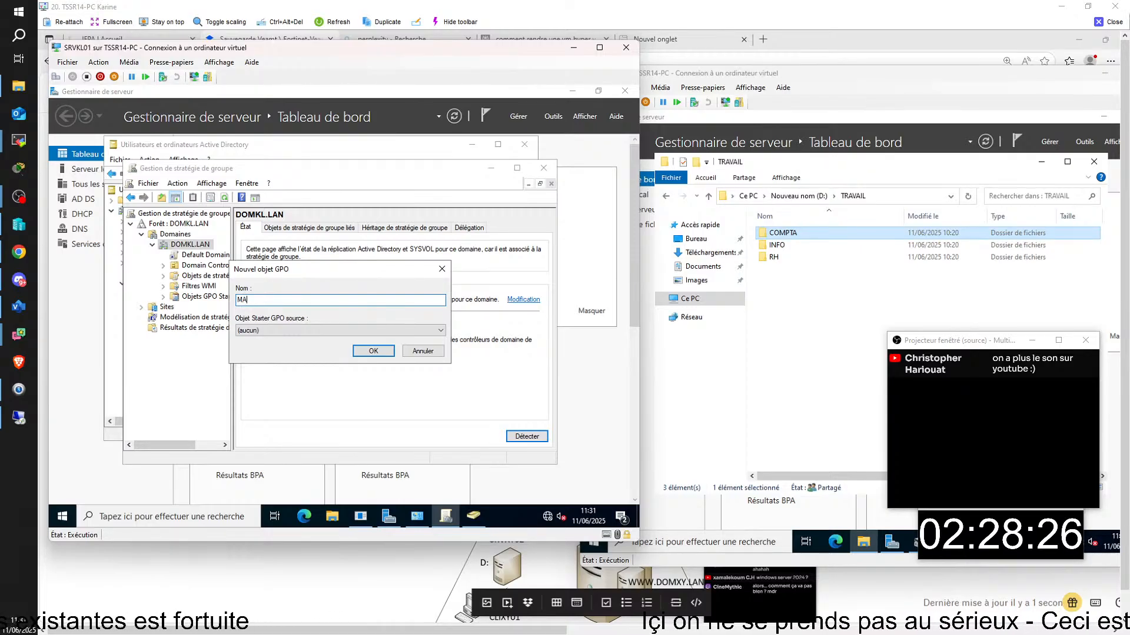
pyautogui.write('APP')
pyautogui.press('BackSpace')
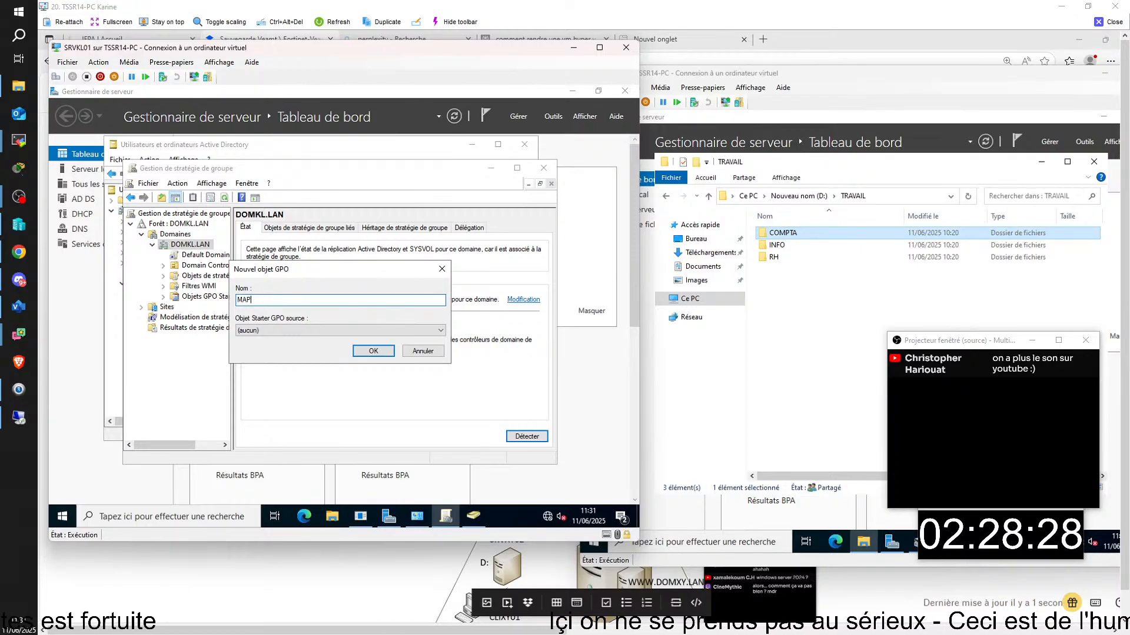
pyautogui.write('A')
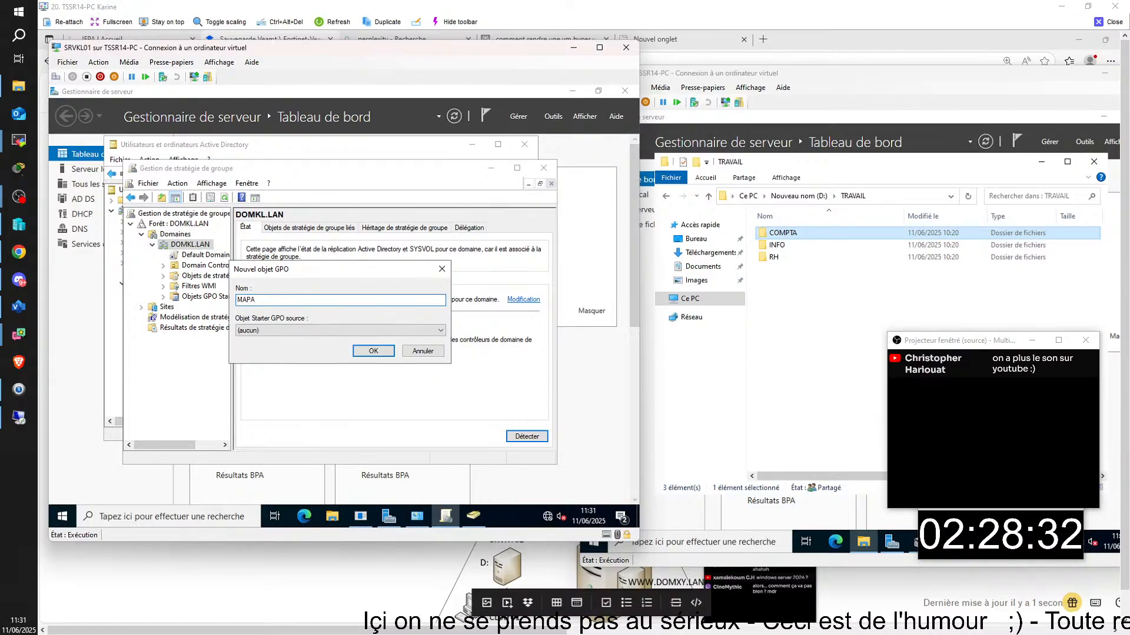
pyautogui.press('BackSpace')
pyautogui.press('BackSpace')
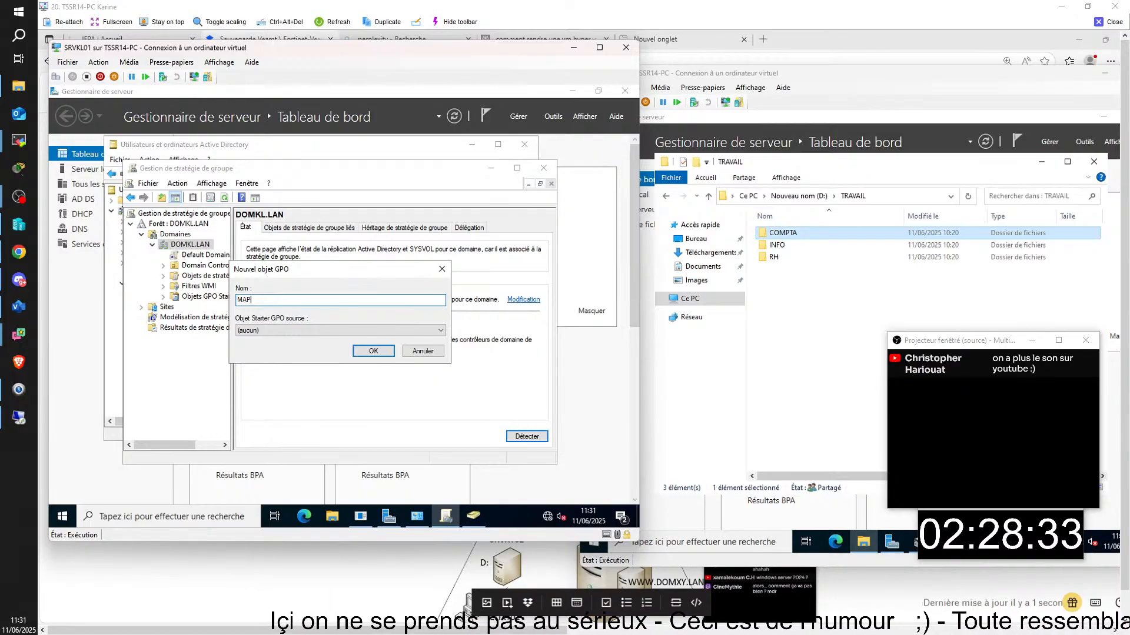
pyautogui.press('BackSpace')
pyautogui.press('BackSpace')
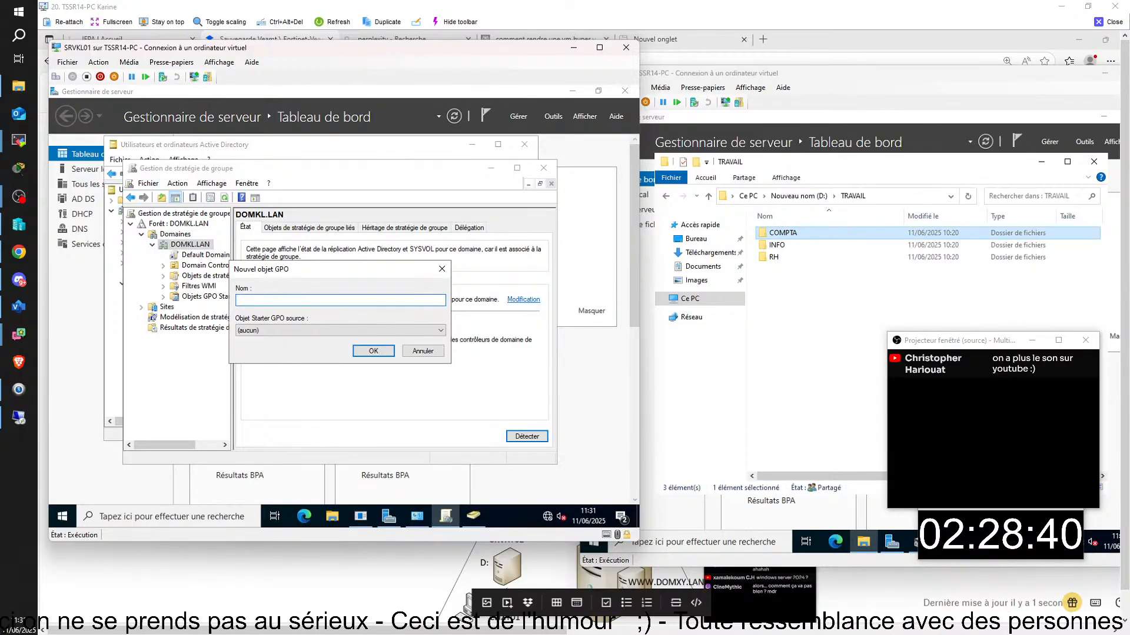
# - Name the GPO 'LECTEUR T: vers trtavail' and create it
pyautogui.write('LECTE')
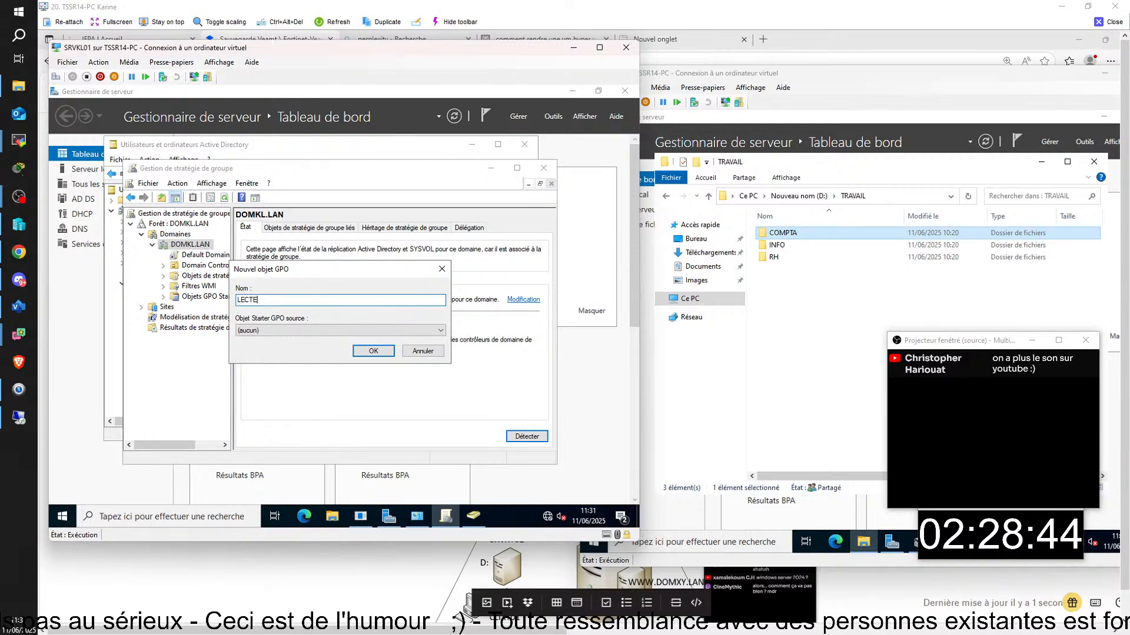
pyautogui.write('UR')
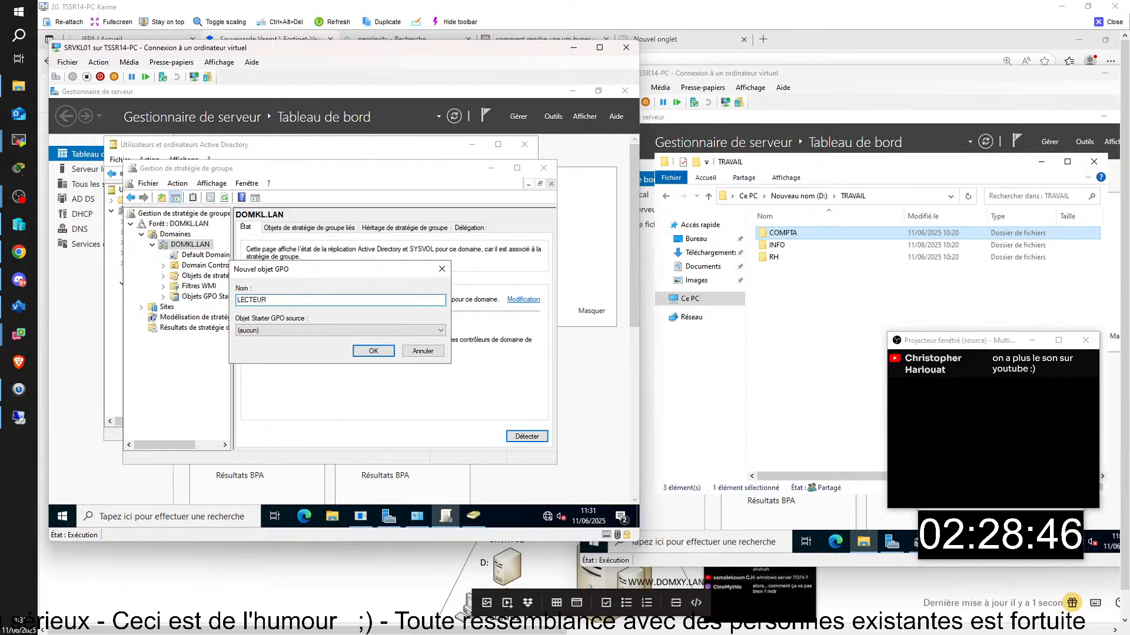
pyautogui.write(' d')
pyautogui.press('BackSpace')
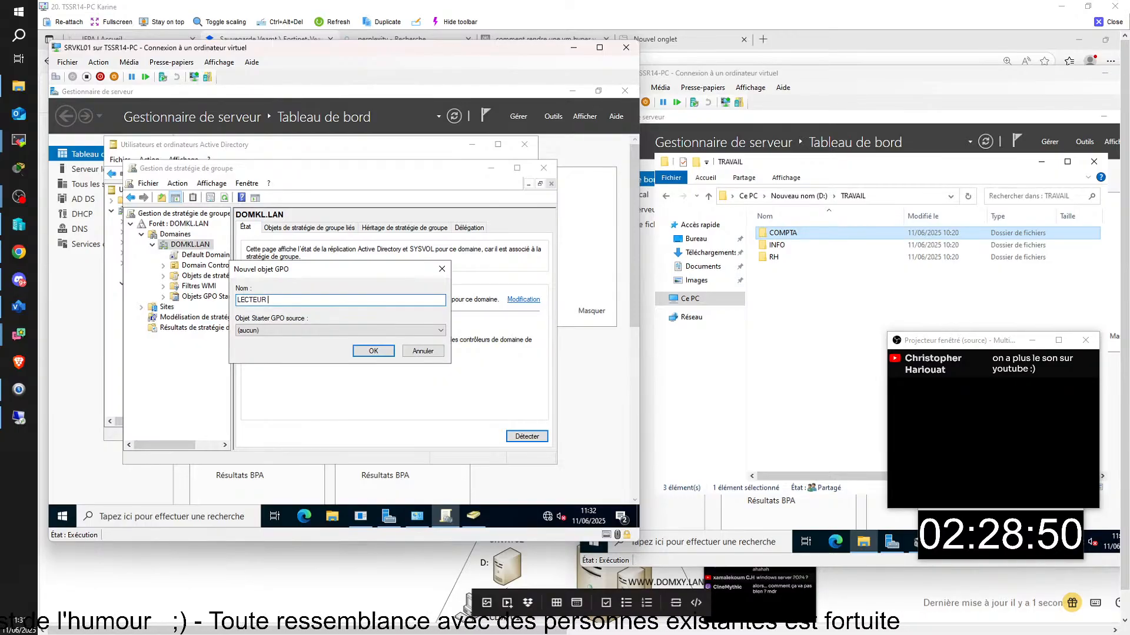
pyautogui.write('T:')
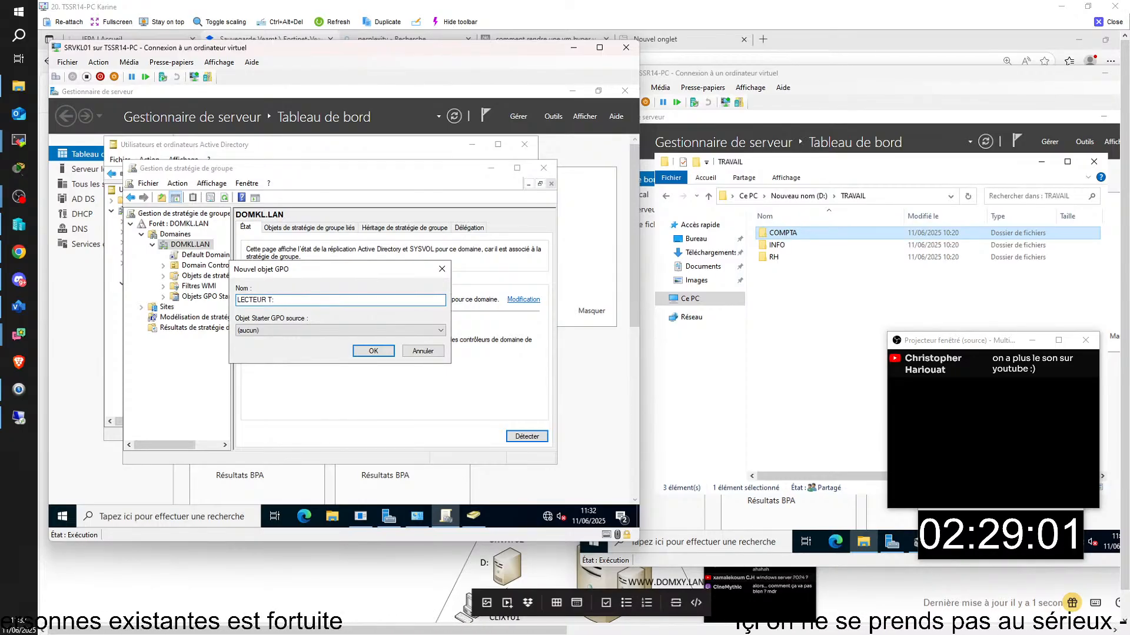
pyautogui.write('vers trtavail')
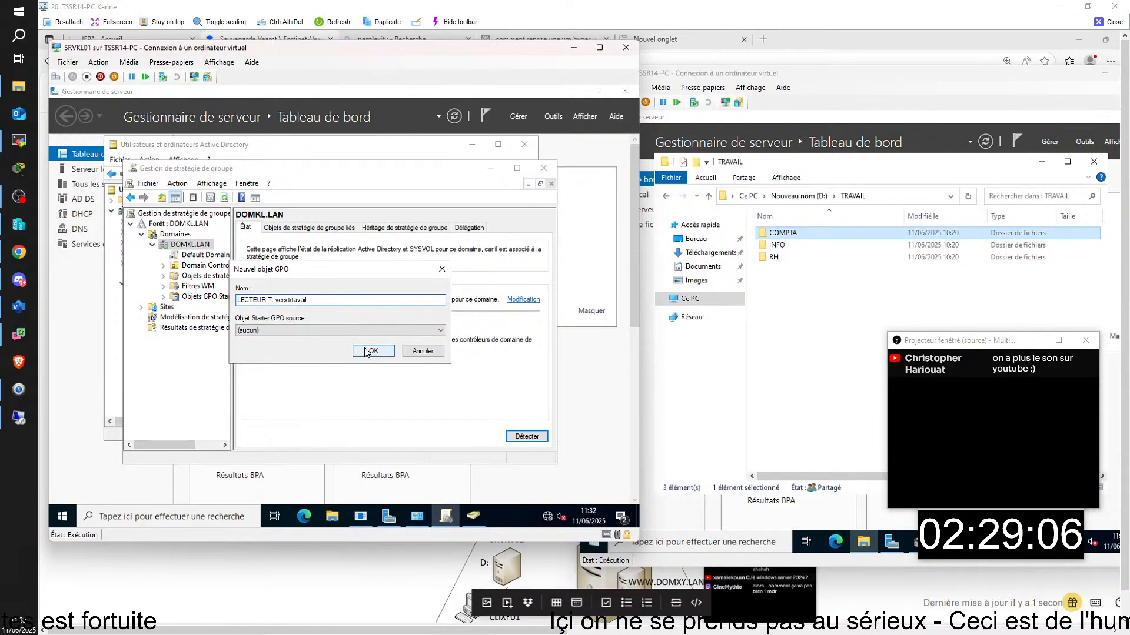
pyautogui.click(381, 356)
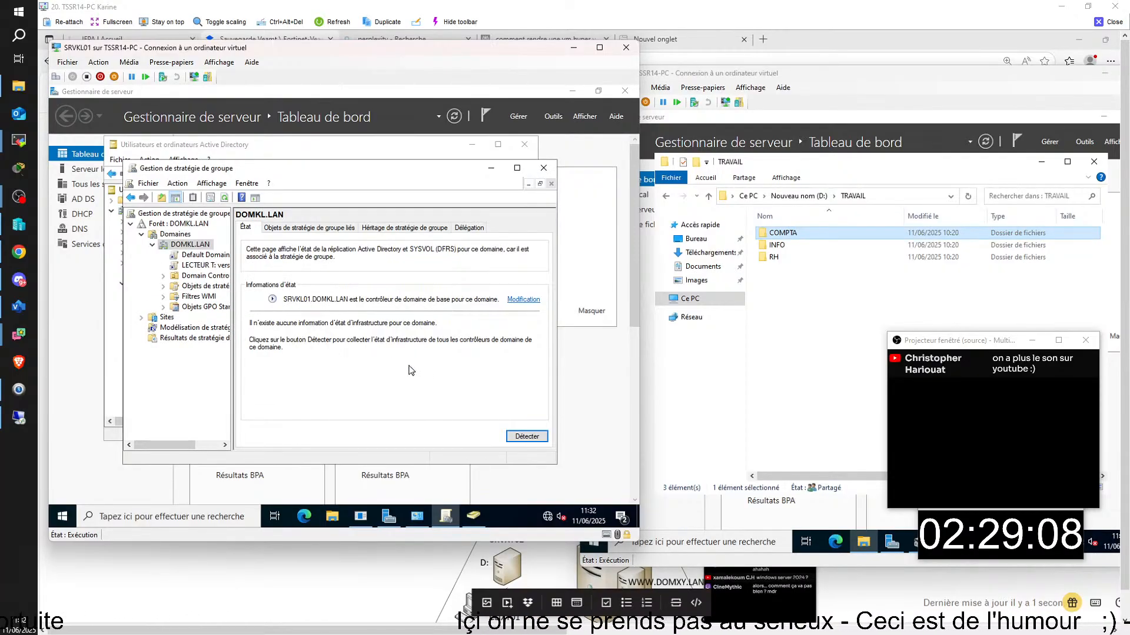
# - Open the new GPO link and suppress its warning with 'Ne plus afficher ce message'
pyautogui.click(217, 264)
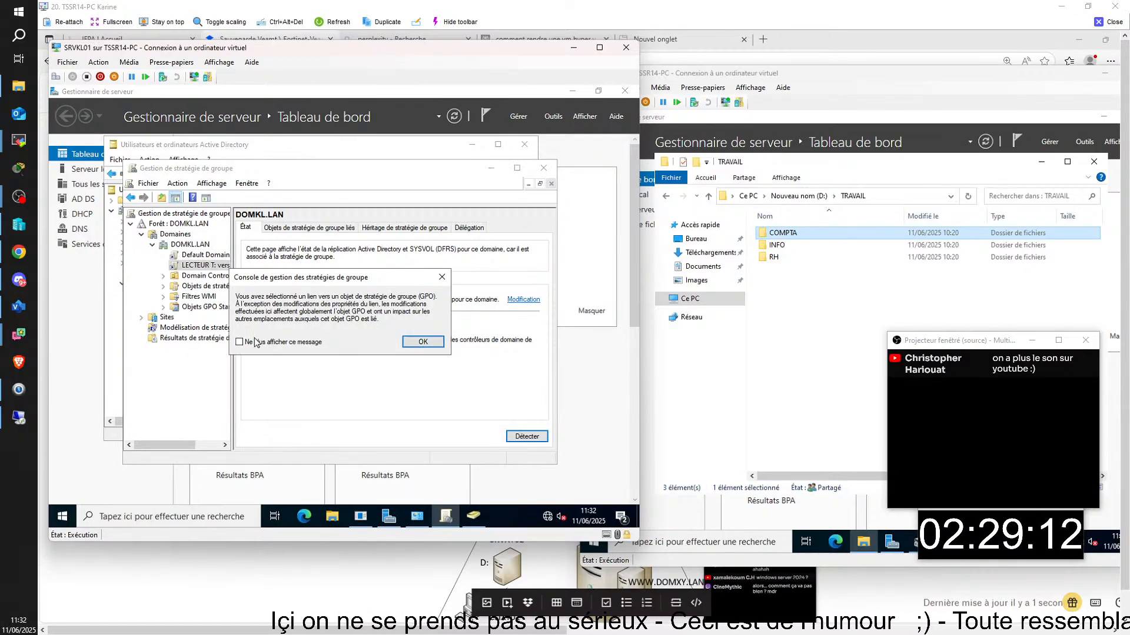
pyautogui.click(246, 343)
pyautogui.click(419, 346)
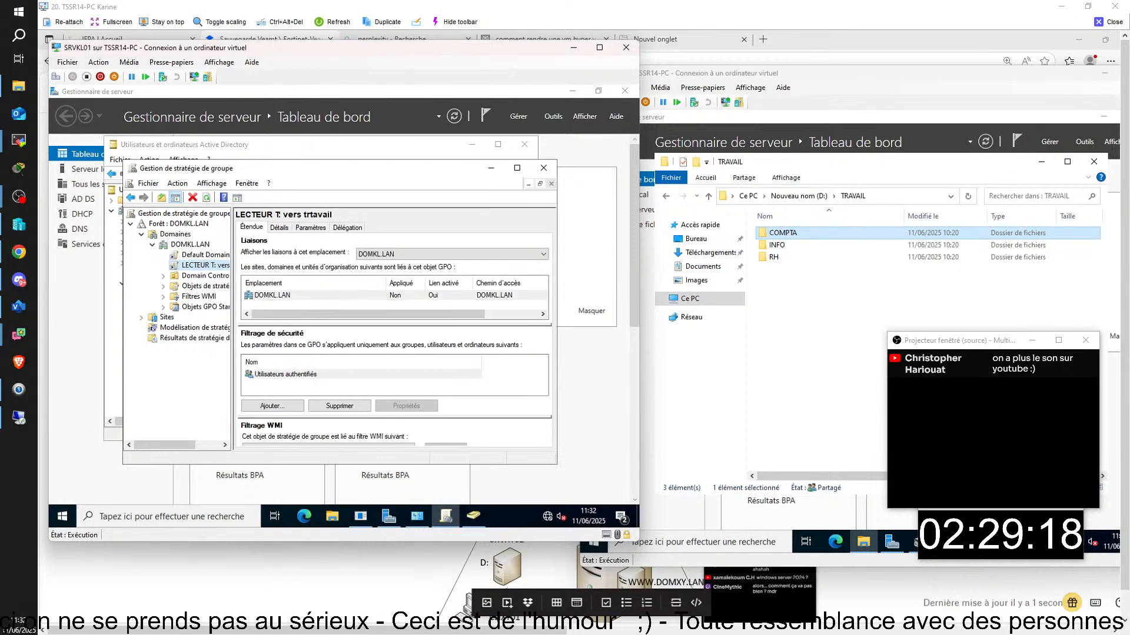
# - Switch to Active Directory Users and Computers and expand ENTREPRISE to show COMPTA, INFO and RH
pyautogui.click(475, 521)
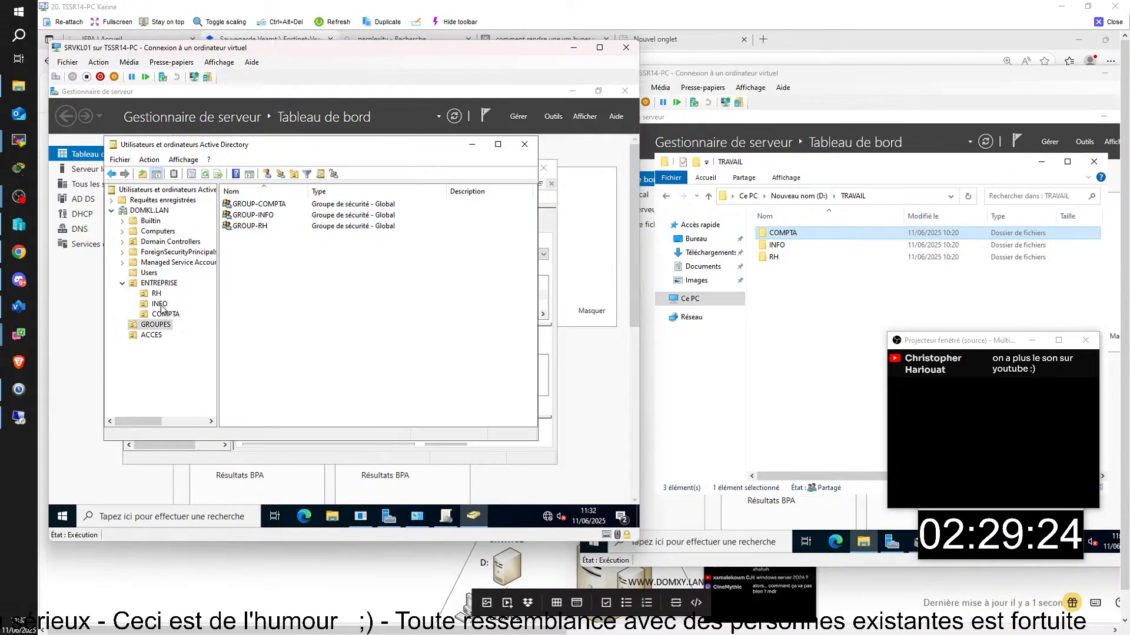
pyautogui.click(159, 284)
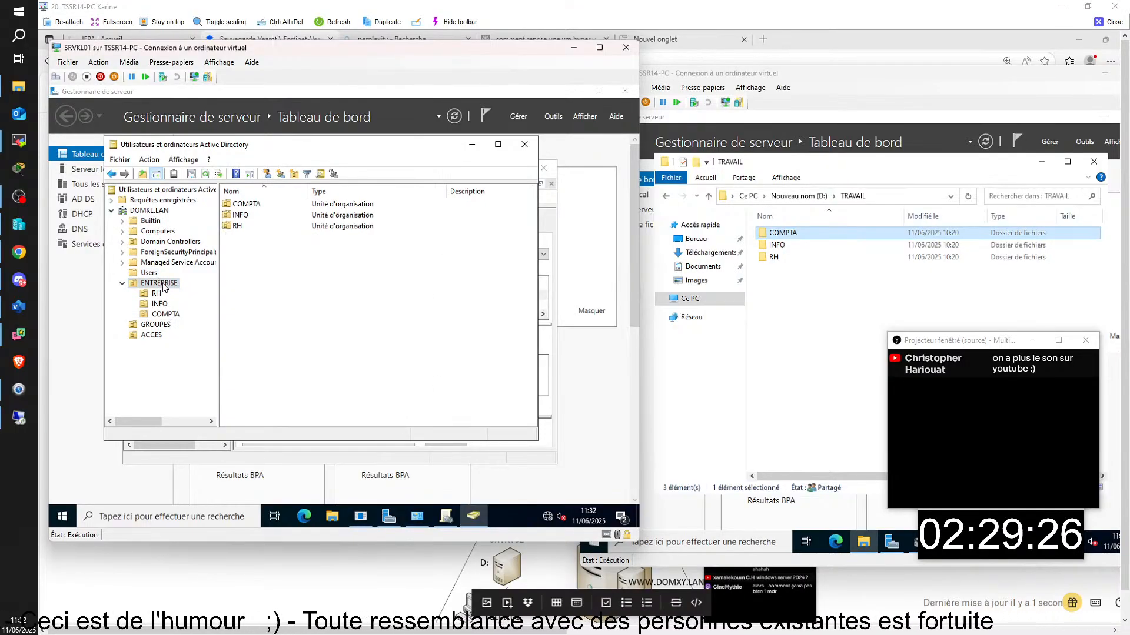
pyautogui.rightClick(163, 283)
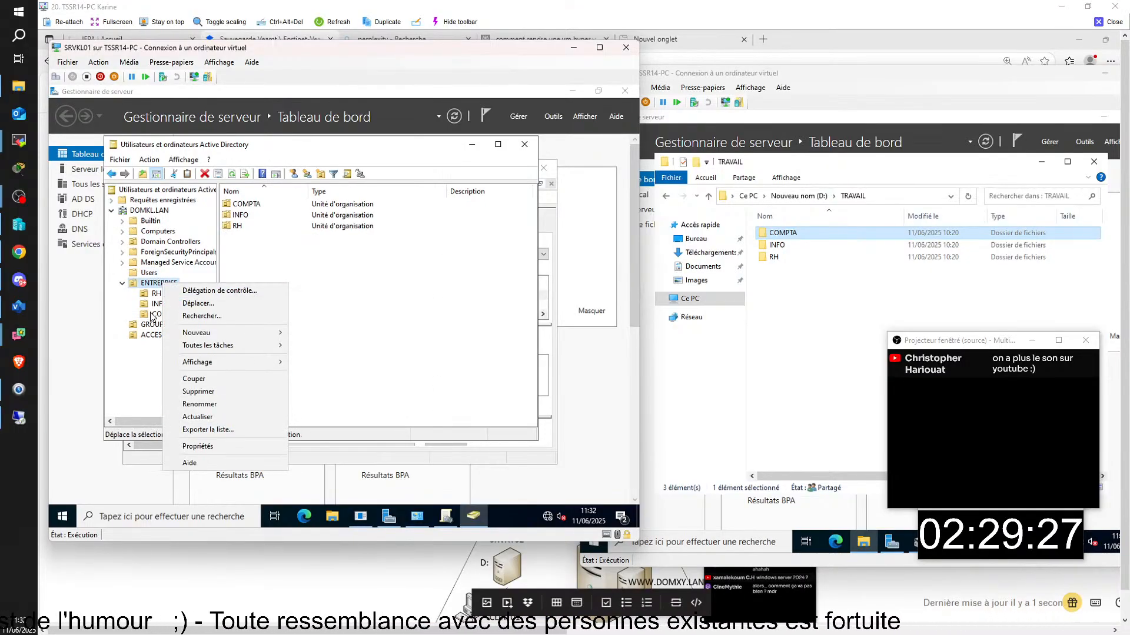
# - Browse the COMPTA, GROUPES and ACCES units, then open ENTREPRISE's Nouveau menu for an organizational unit
pyautogui.click(155, 315)
pyautogui.click(156, 325)
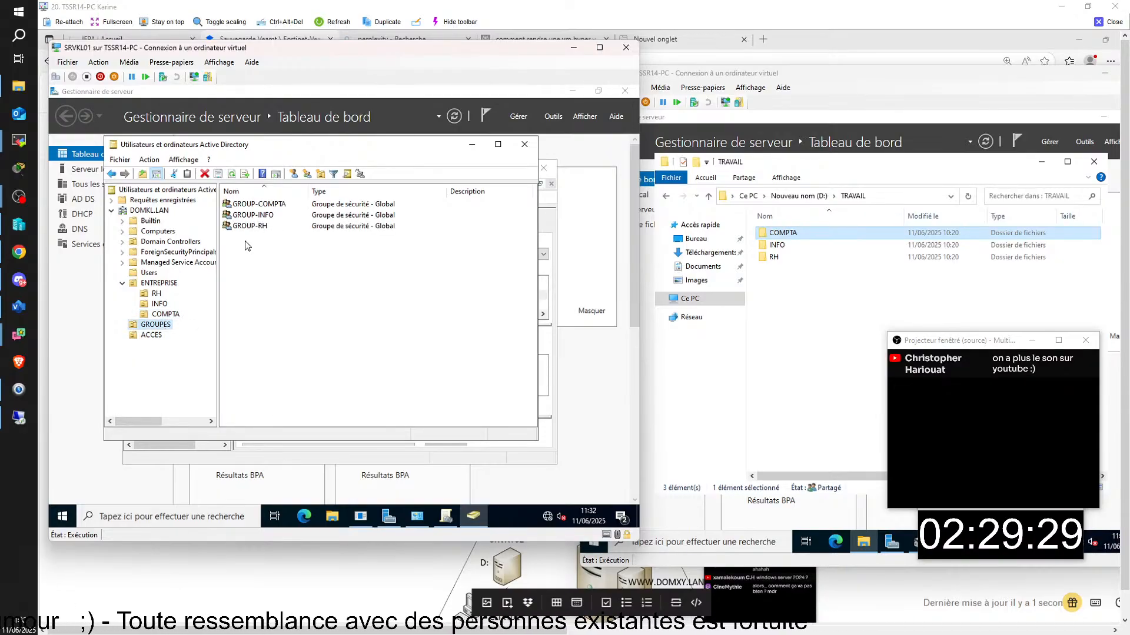
pyautogui.click(165, 336)
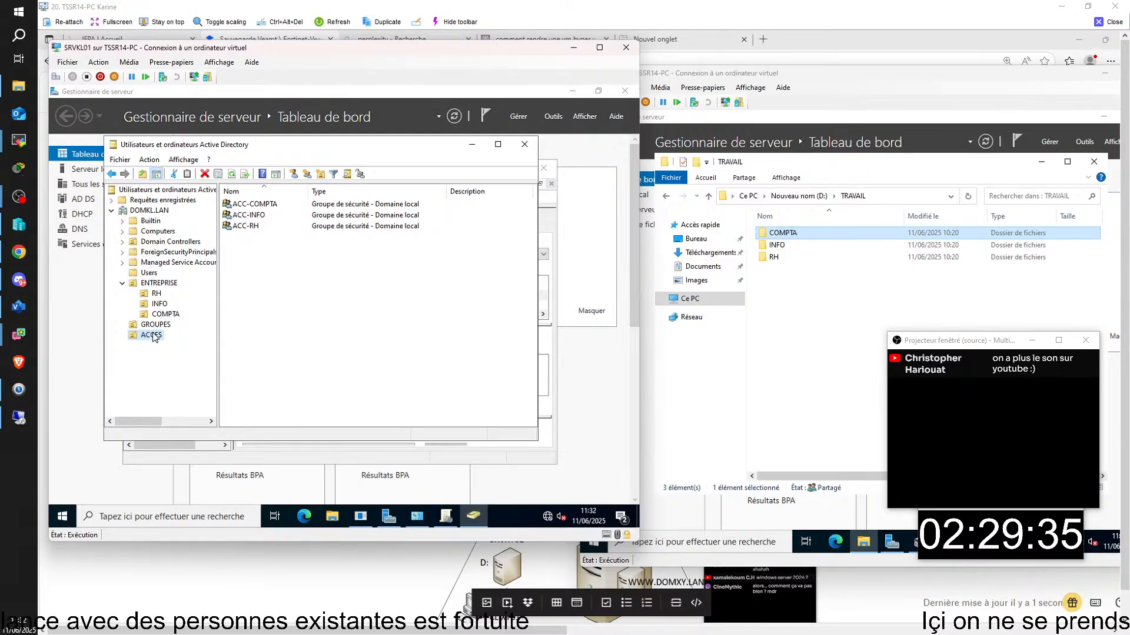
pyautogui.rightClick(154, 336)
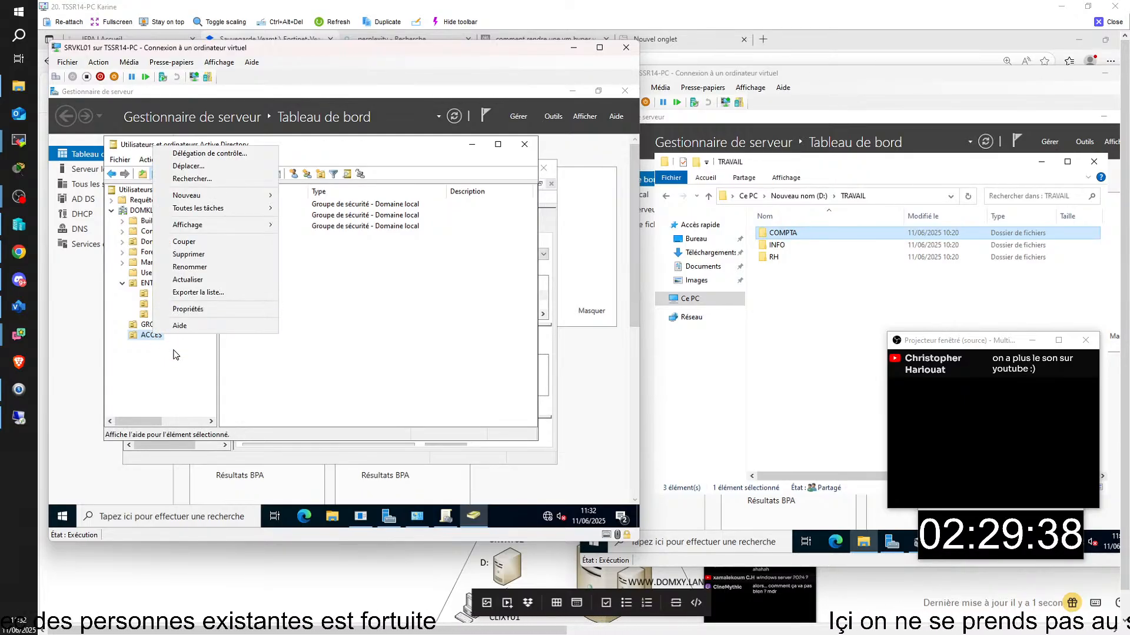
pyautogui.click(174, 351)
pyautogui.rightClick(164, 287)
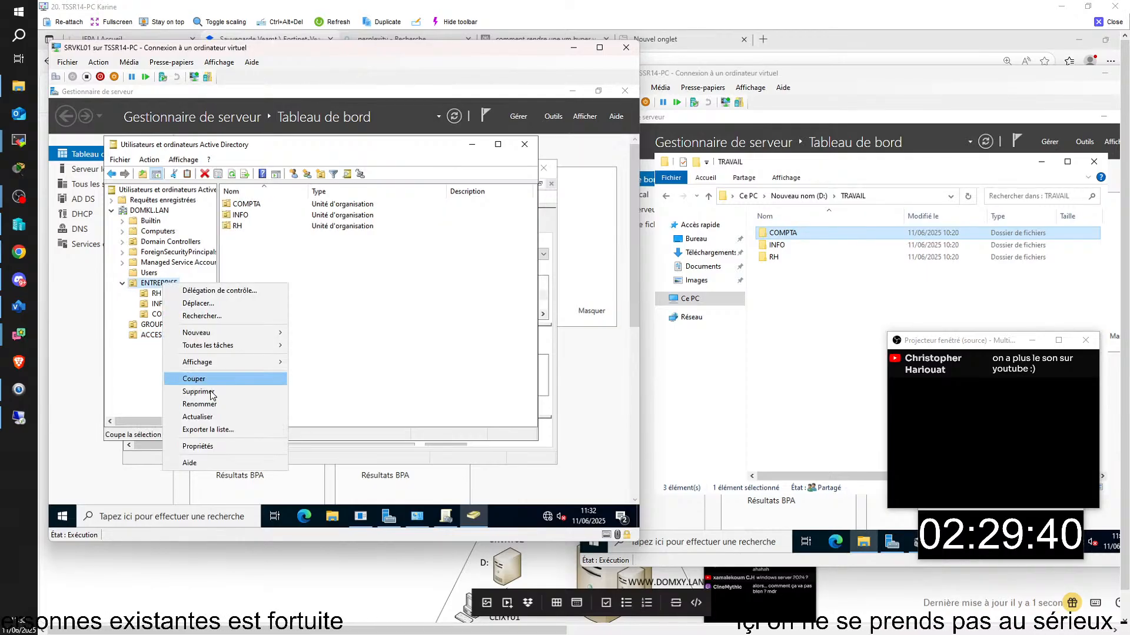
pyautogui.moveTo(229, 337)
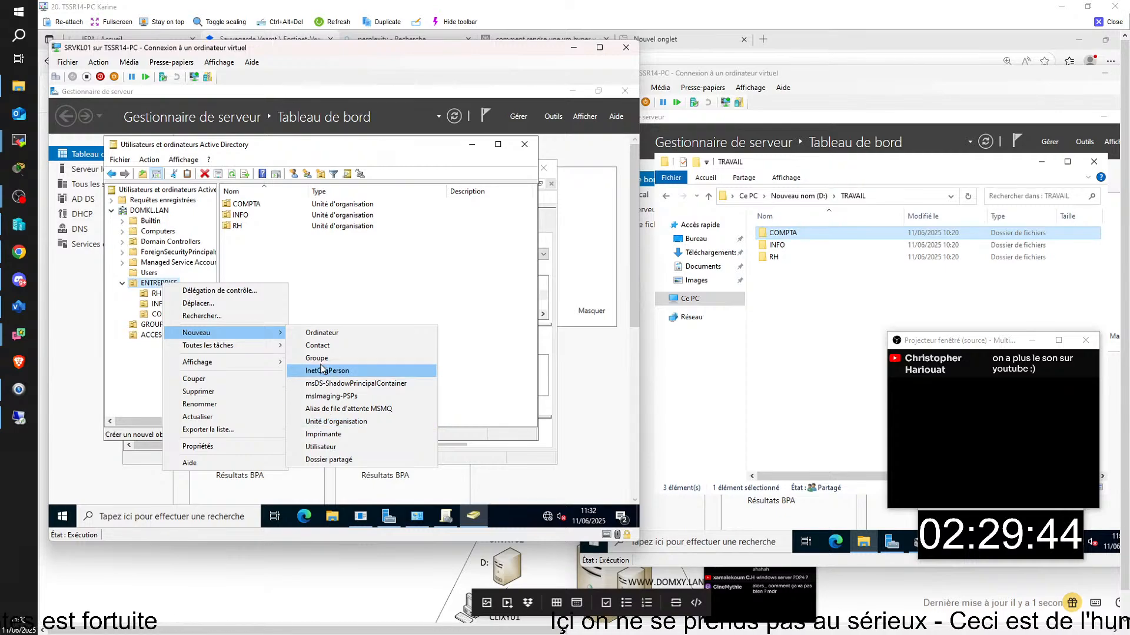
# - Create OU 'Filtrage GPO' under ENTREPRISE with accidental-deletion protection unchecked
pyautogui.click(333, 421)
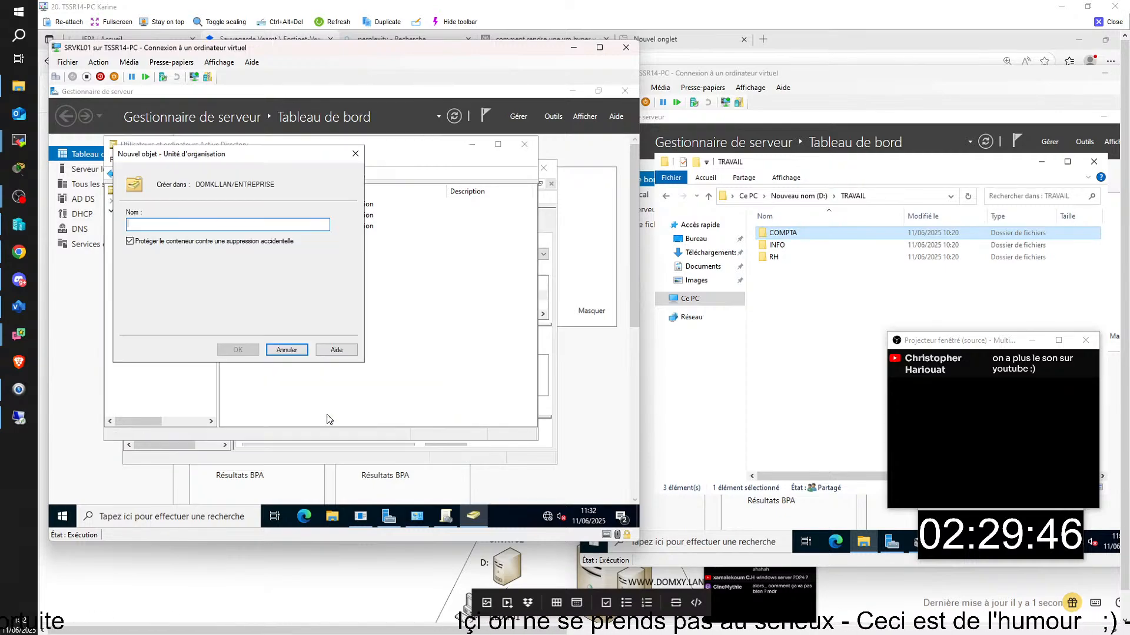
pyautogui.click(142, 243)
pyautogui.click(165, 224)
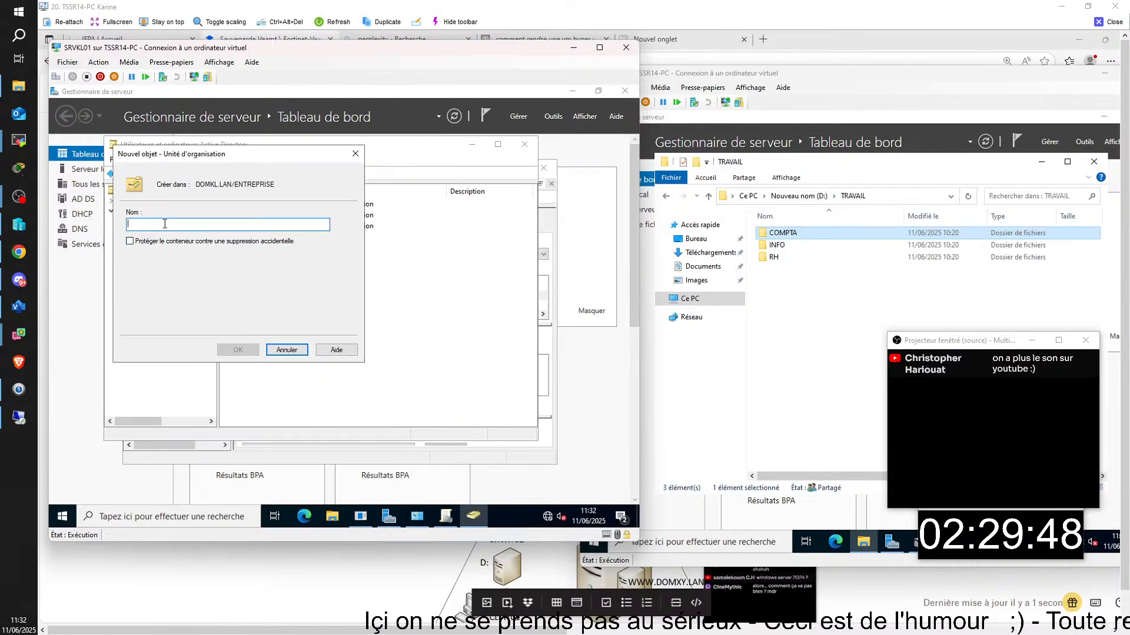
pyautogui.write('Fi')
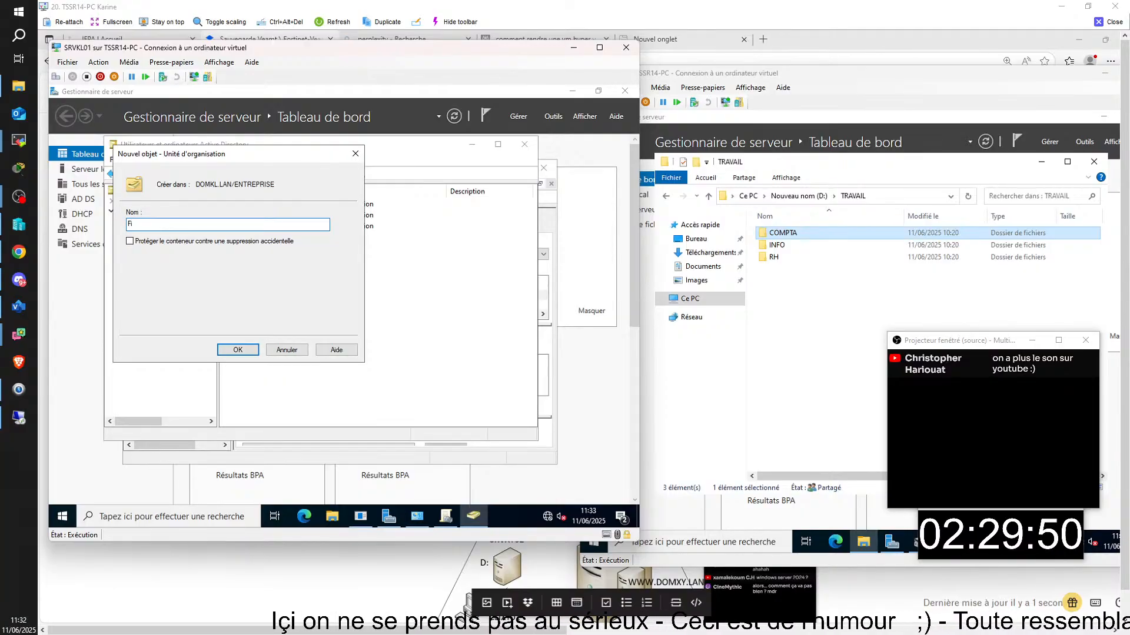
pyautogui.press('BackSpace')
pyautogui.write('il')
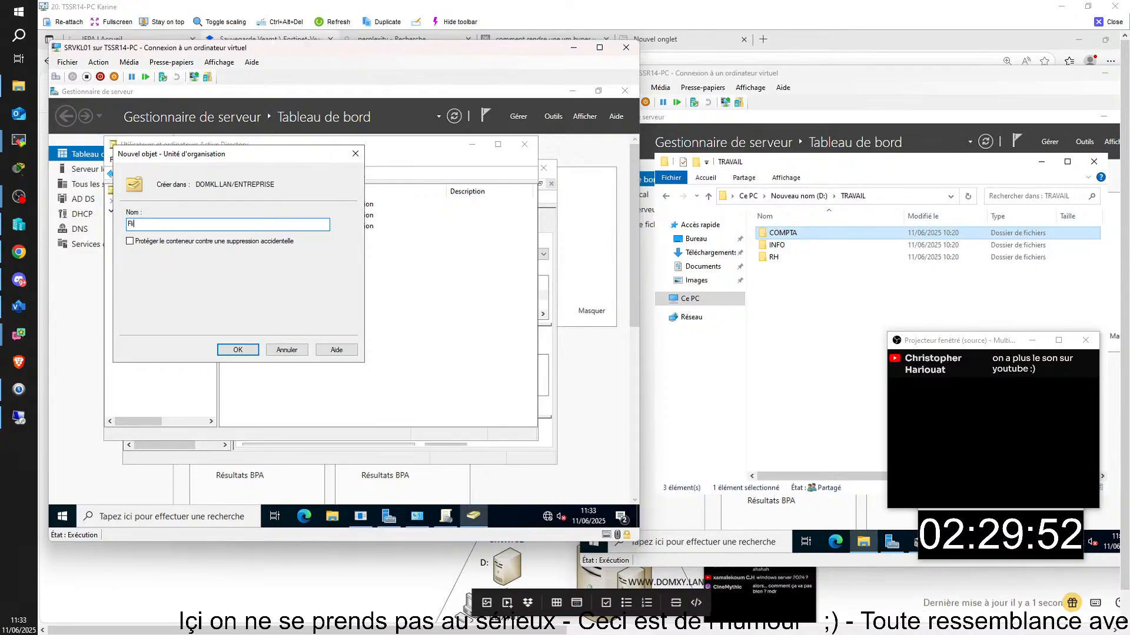
pyautogui.write('tre')
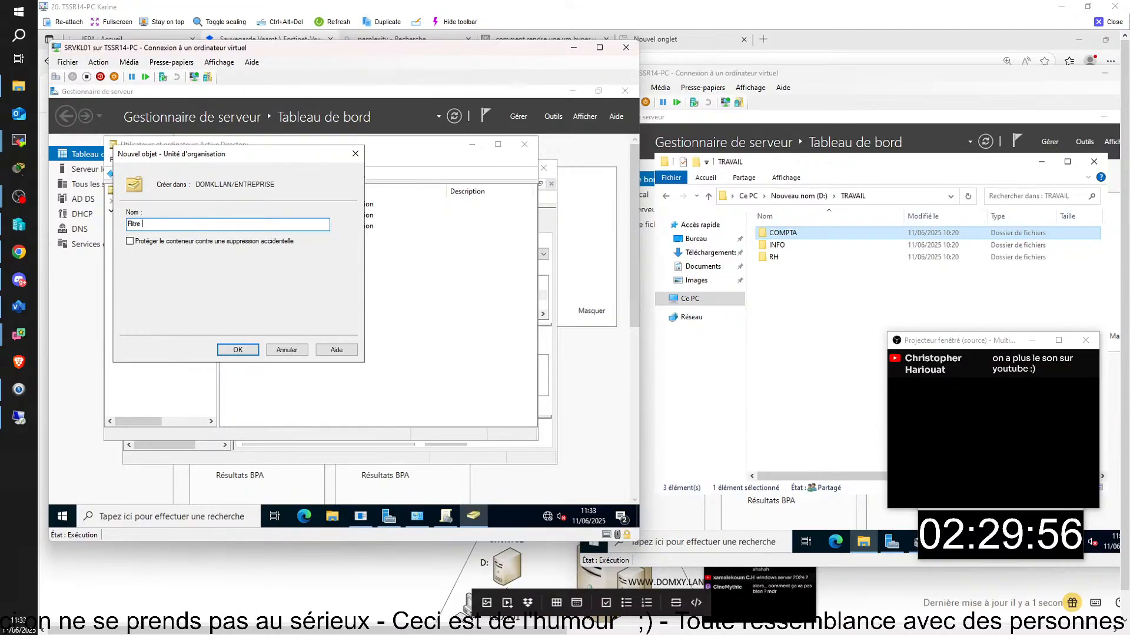
pyautogui.press('BackSpace')
pyautogui.press('BackSpace')
pyautogui.press('BackSpace')
pyautogui.press('BackSpace')
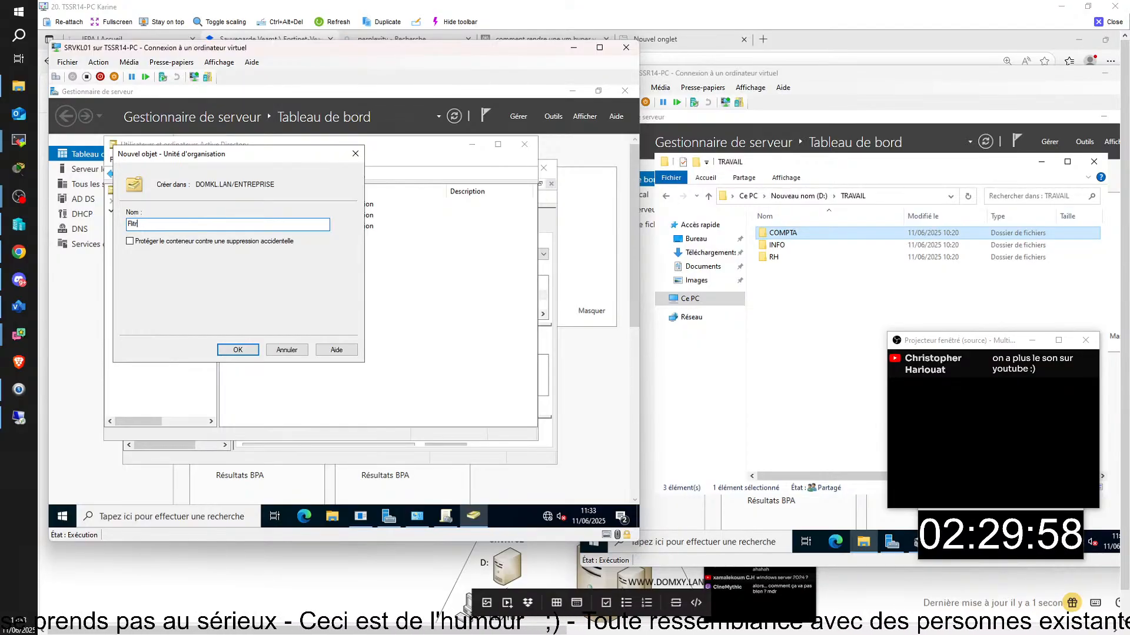
pyautogui.write('ltrage GPO')
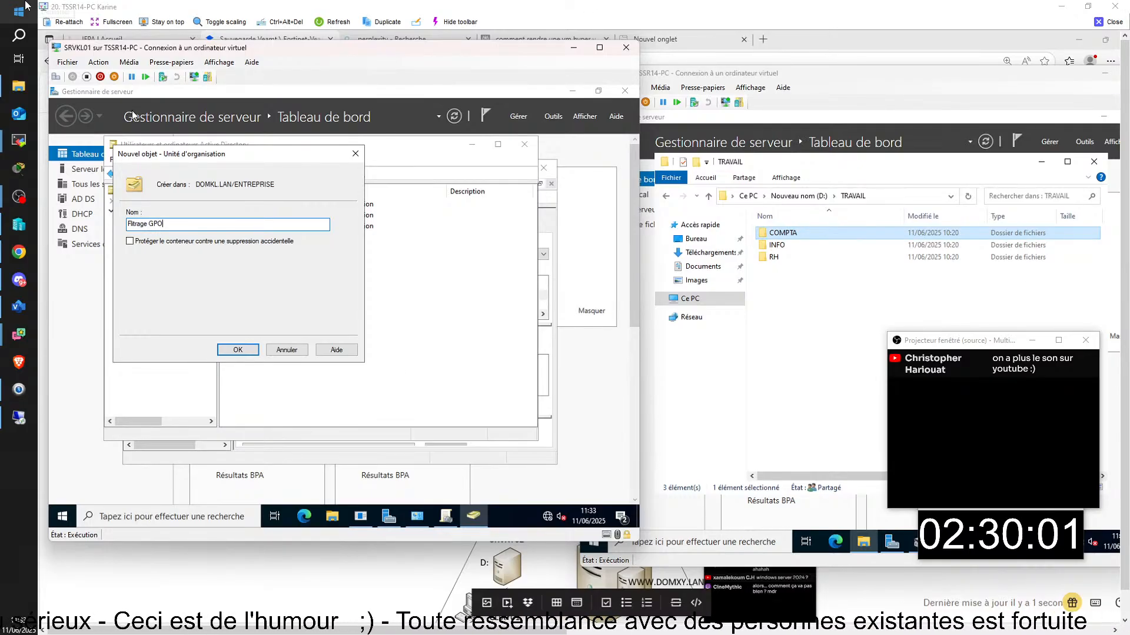
pyautogui.click(227, 351)
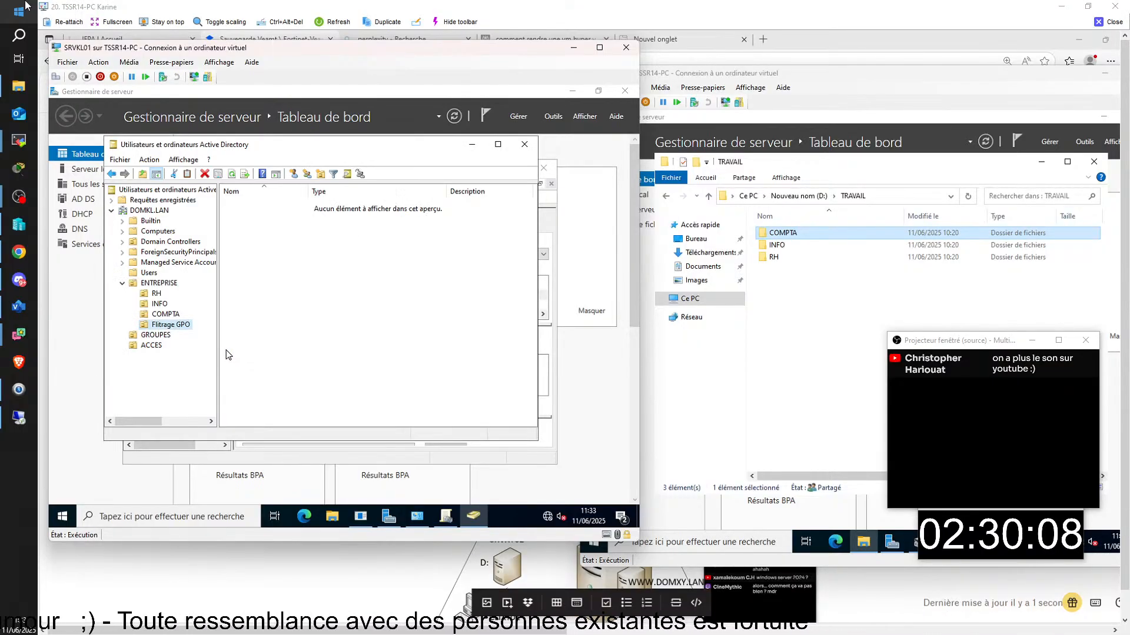
# - Start a new group inside the Filtrage GPO unit
pyautogui.rightClick(175, 327)
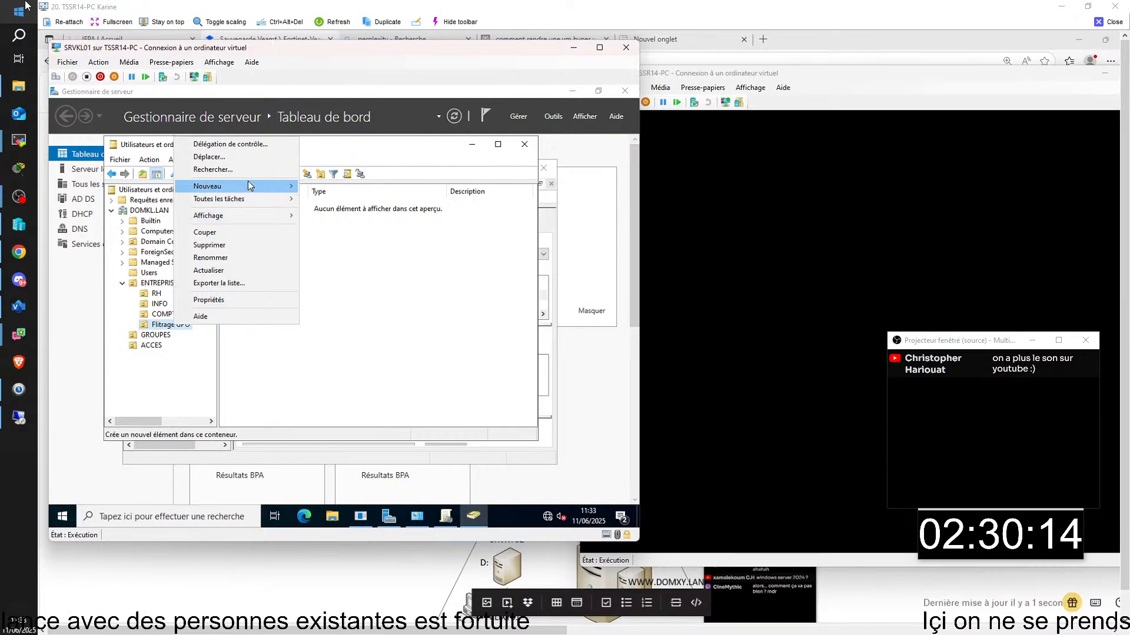
pyautogui.moveTo(249, 185)
pyautogui.click(344, 213)
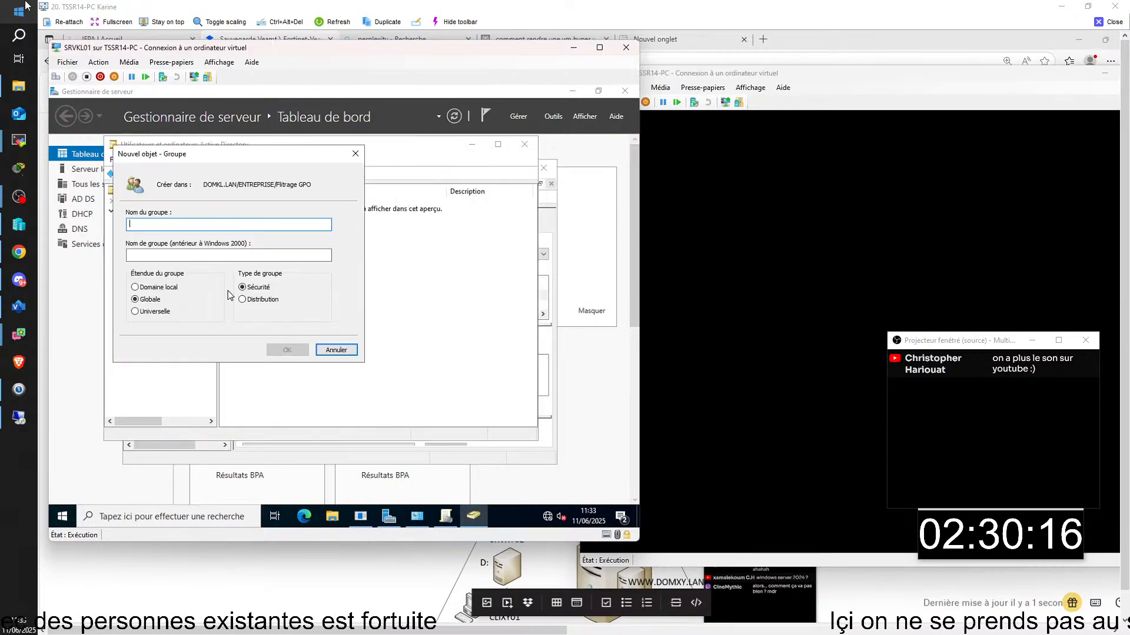
pyautogui.click(146, 288)
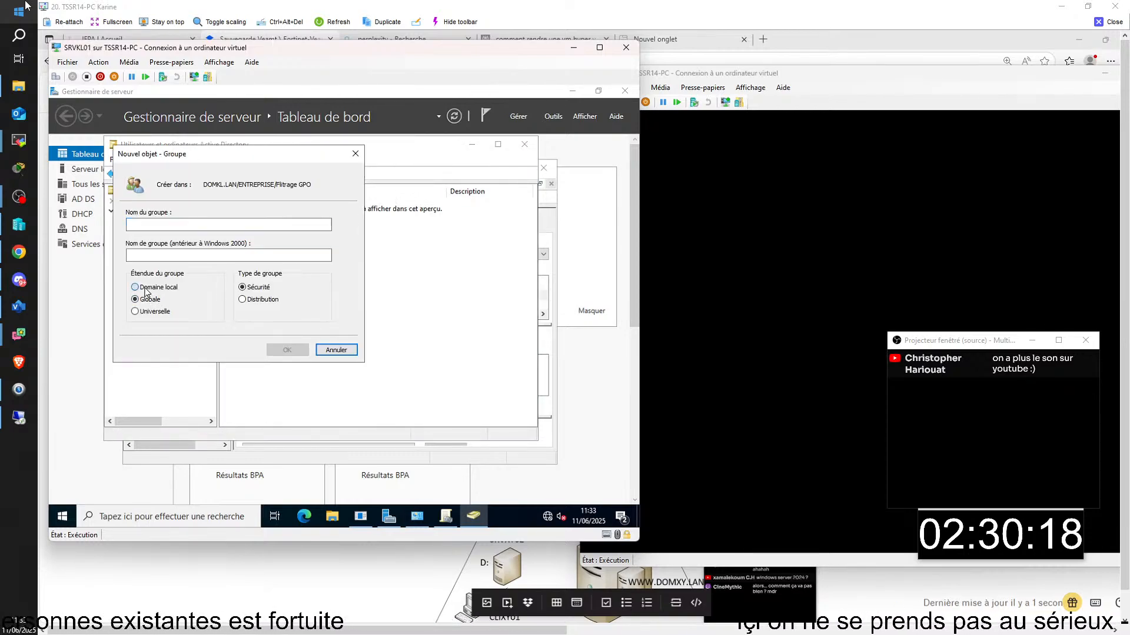
pyautogui.click(177, 226)
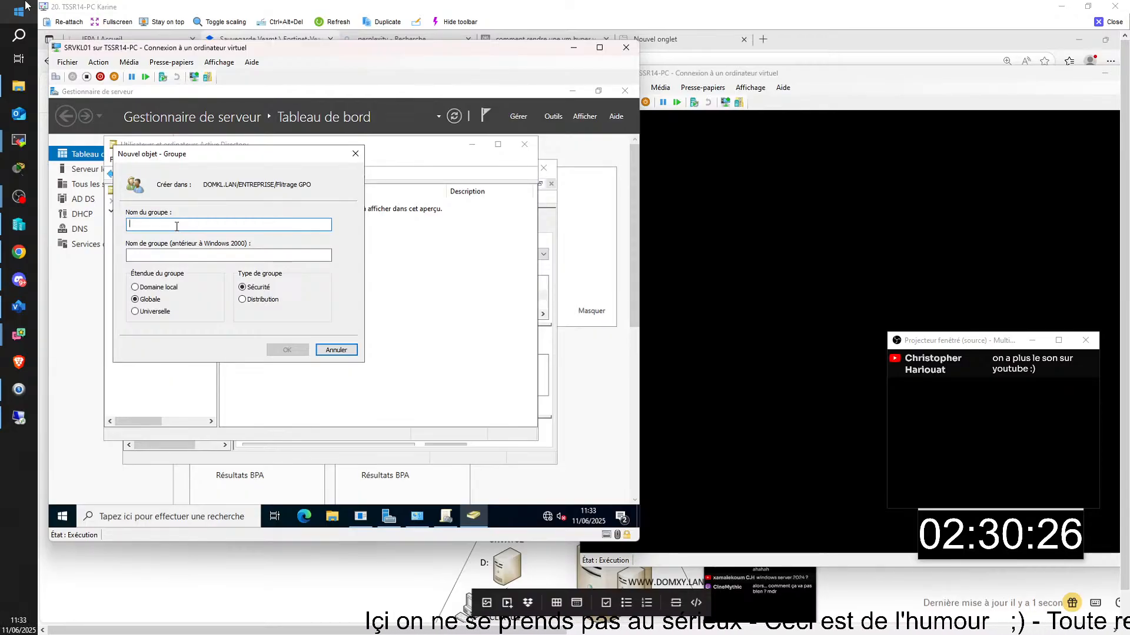
# - Create global security group 'GF-UTILISATEUR LECTEUR T: travail', accepting the pre-Windows 2000 name replacement
pyautogui.write('GF')
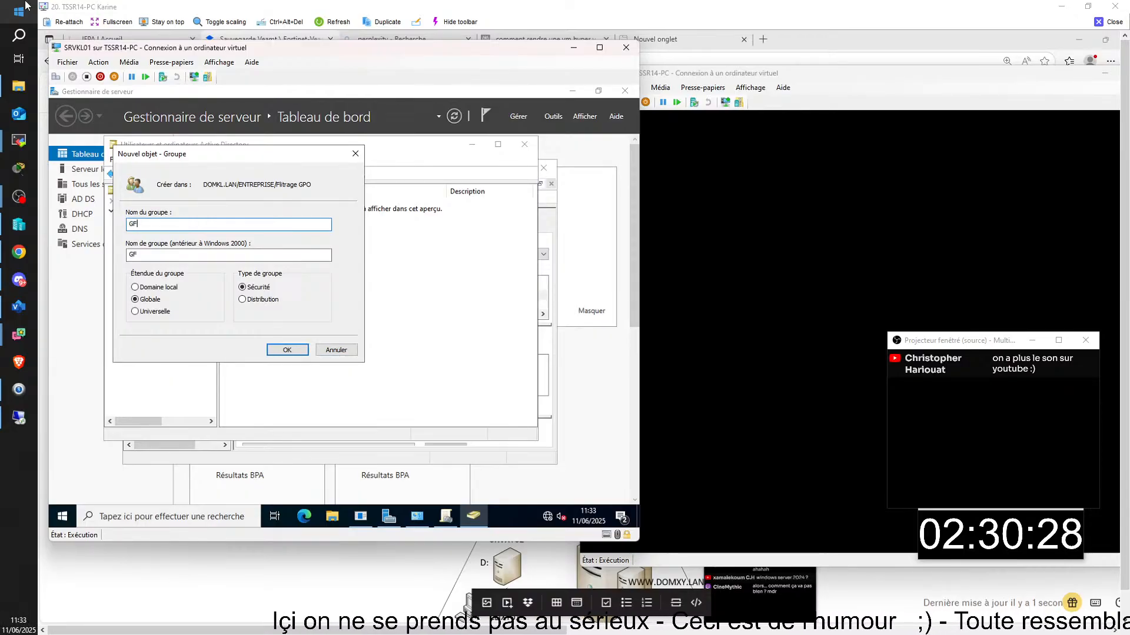
pyautogui.write('6')
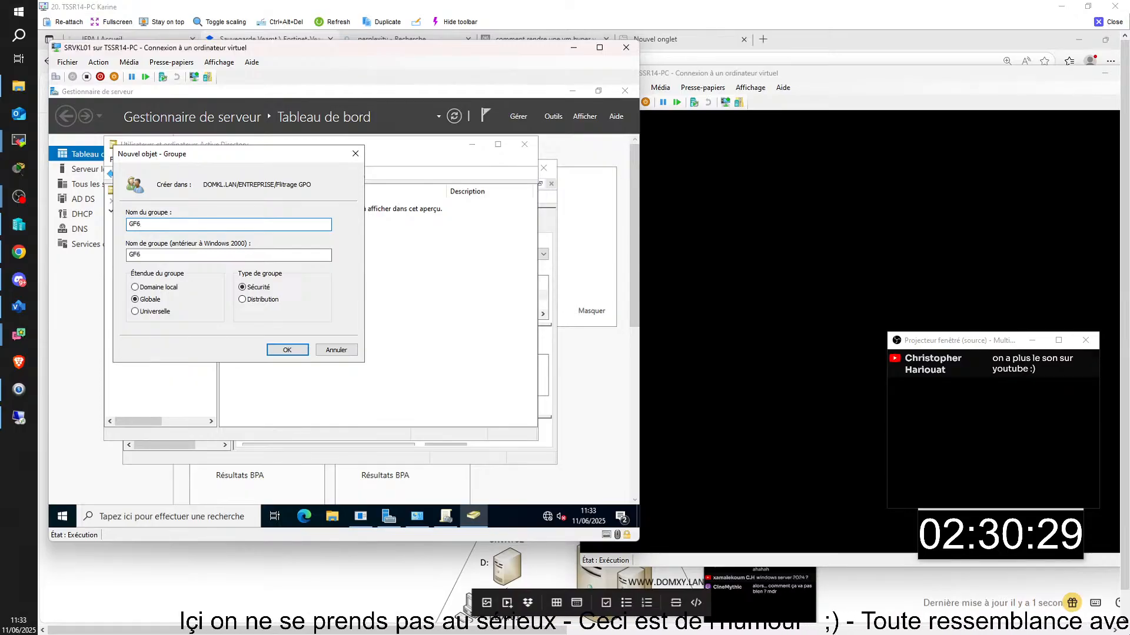
pyautogui.press('BackSpace')
pyautogui.write('-')
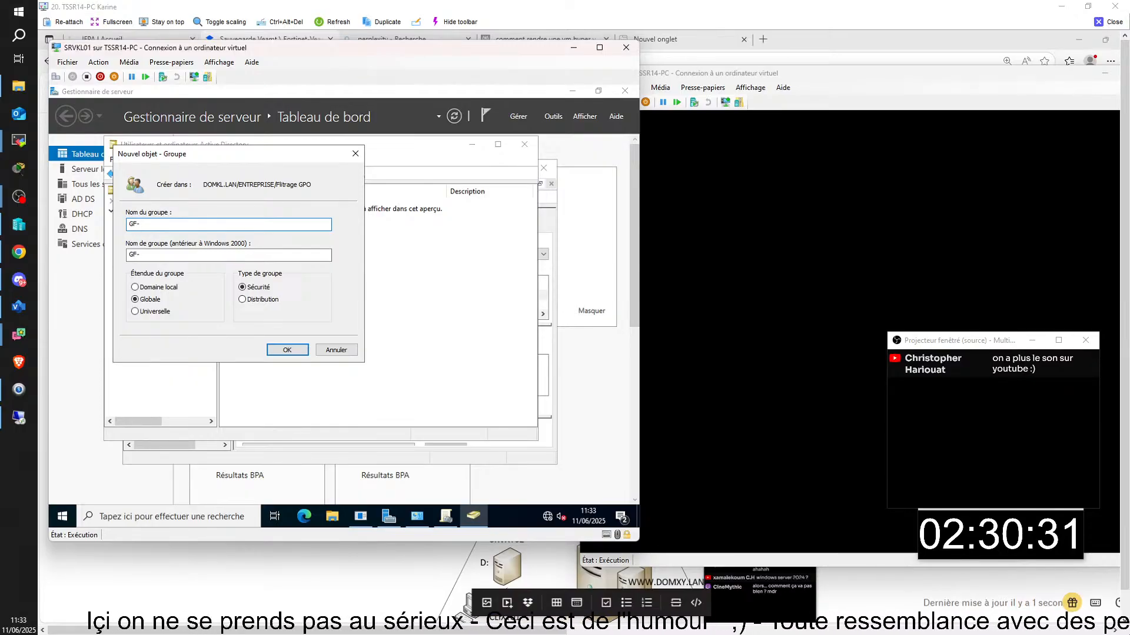
pyautogui.write('UTILISATEUR')
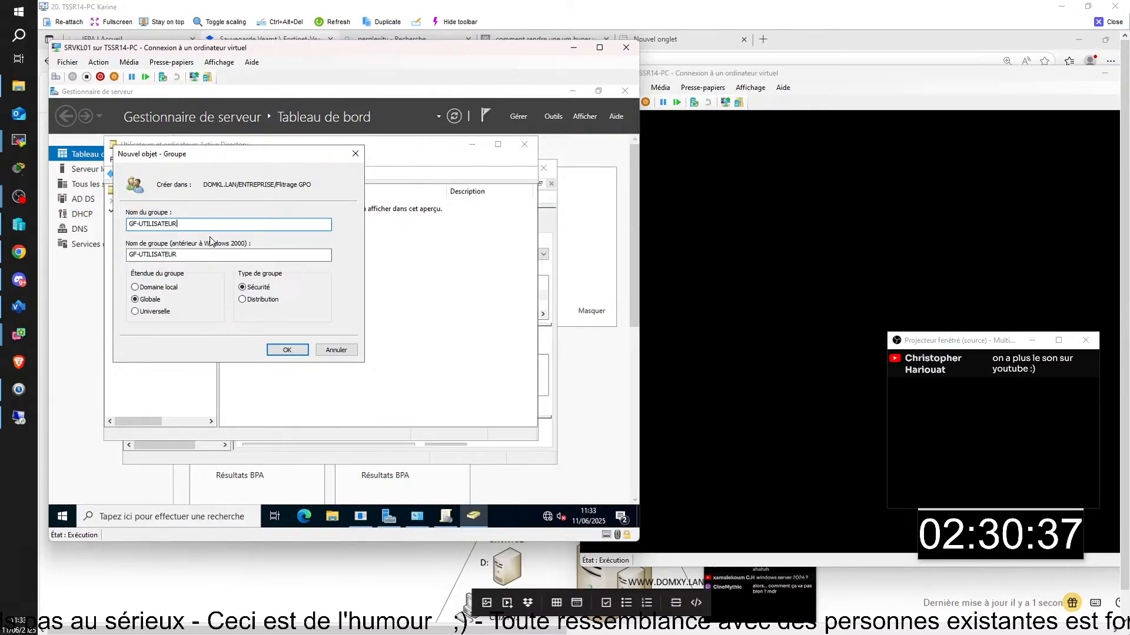
pyautogui.write(' LECTEURt/')
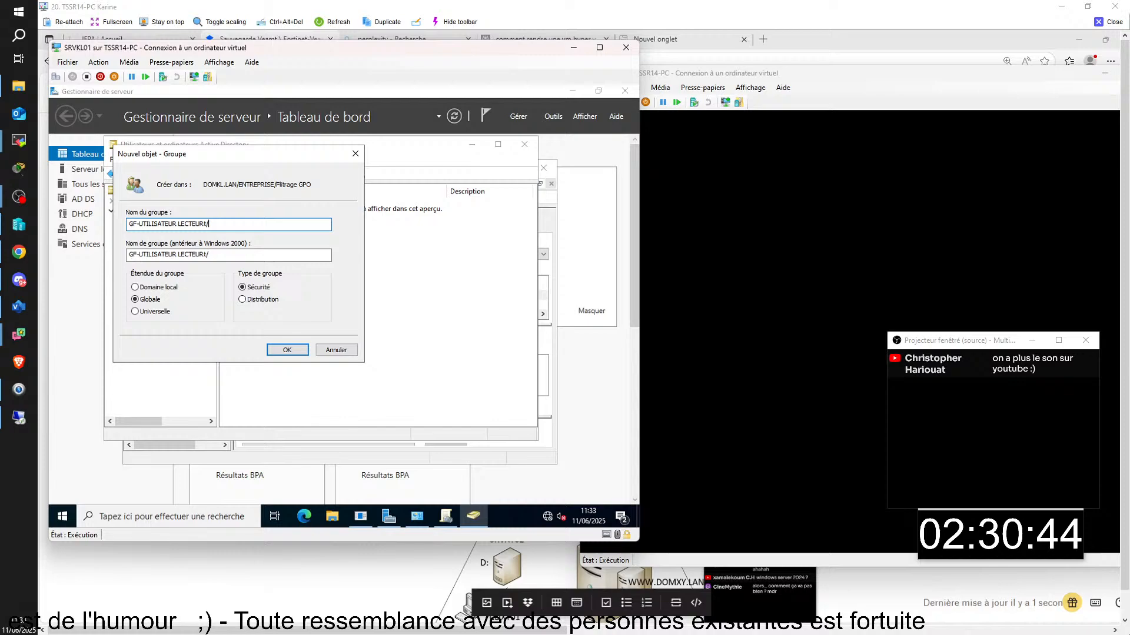
pyautogui.press('BackSpace')
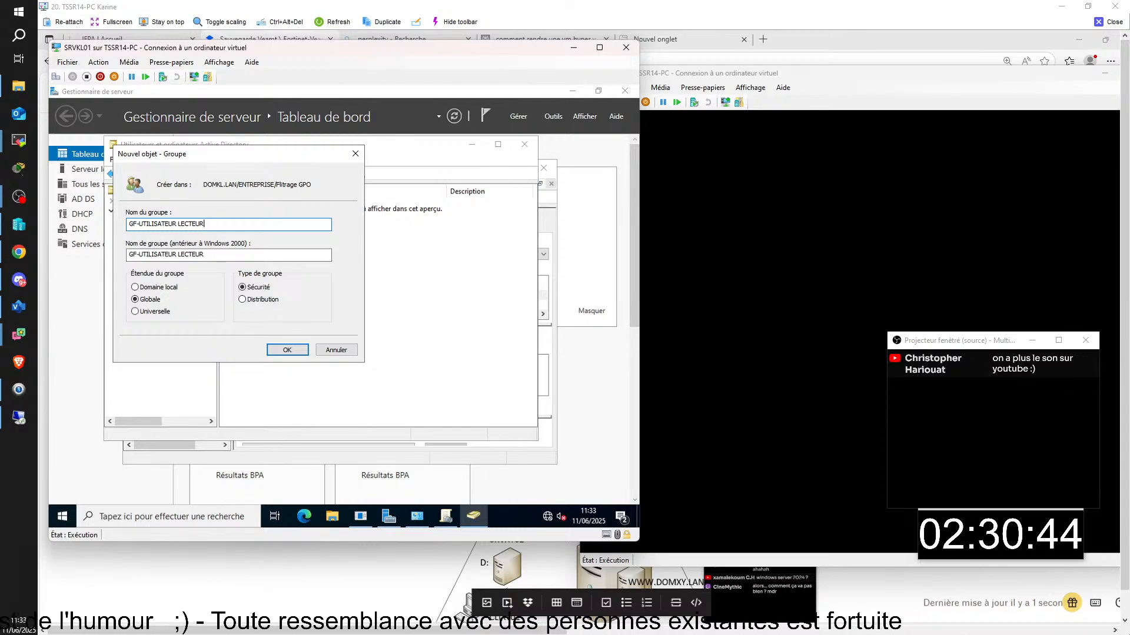
pyautogui.write('t')
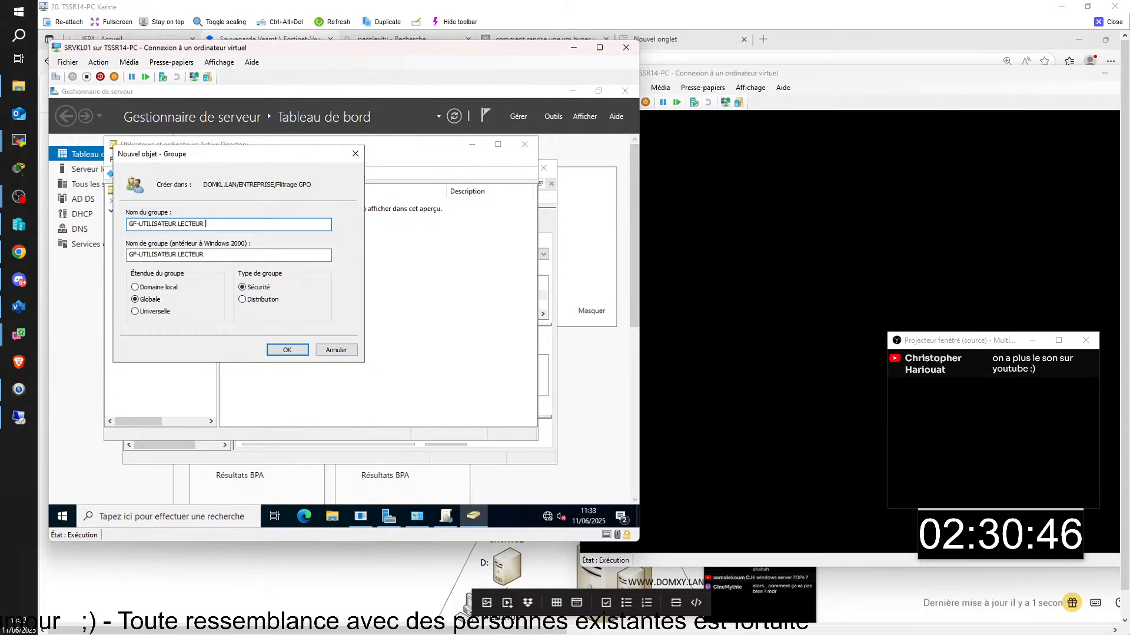
pyautogui.press('BackSpace')
pyautogui.write('T:')
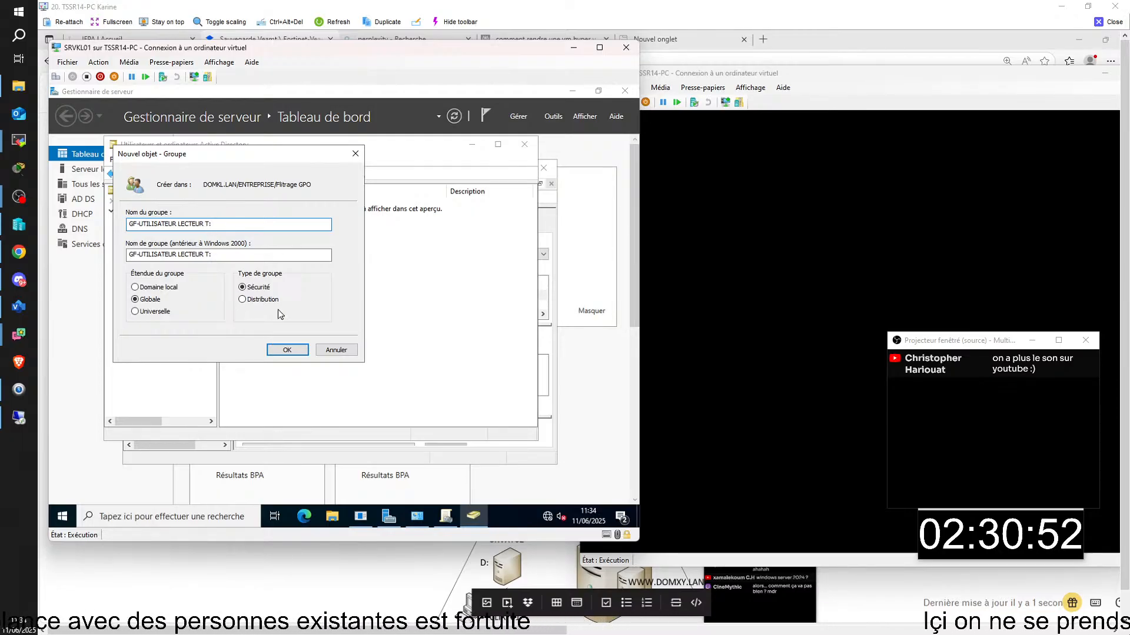
pyautogui.write('travail')
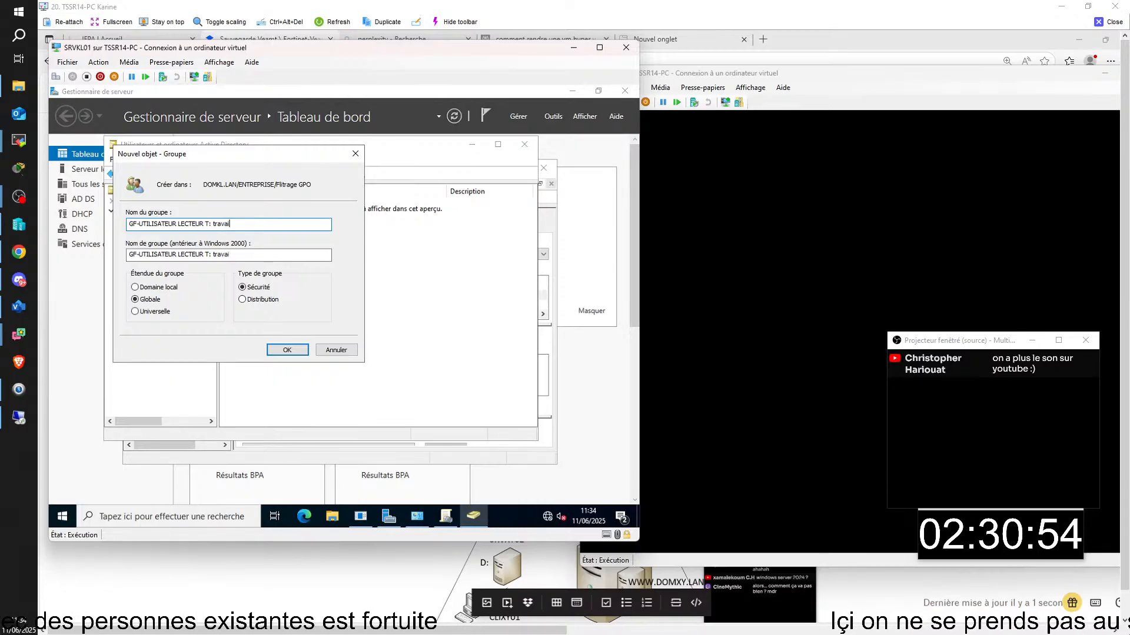
pyautogui.click(287, 350)
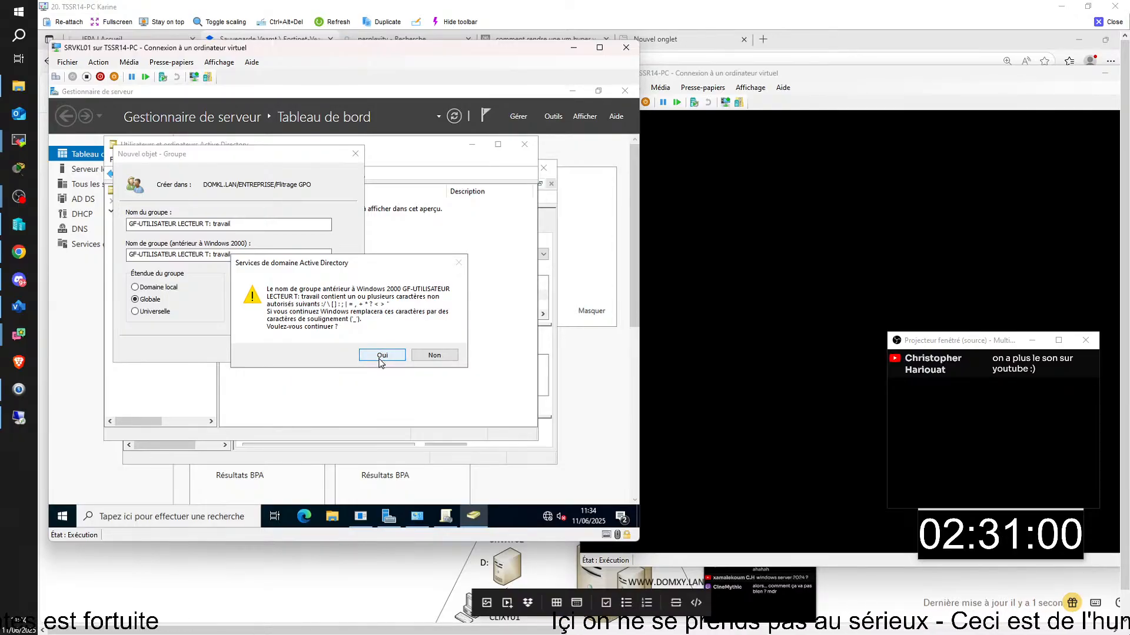
pyautogui.click(382, 355)
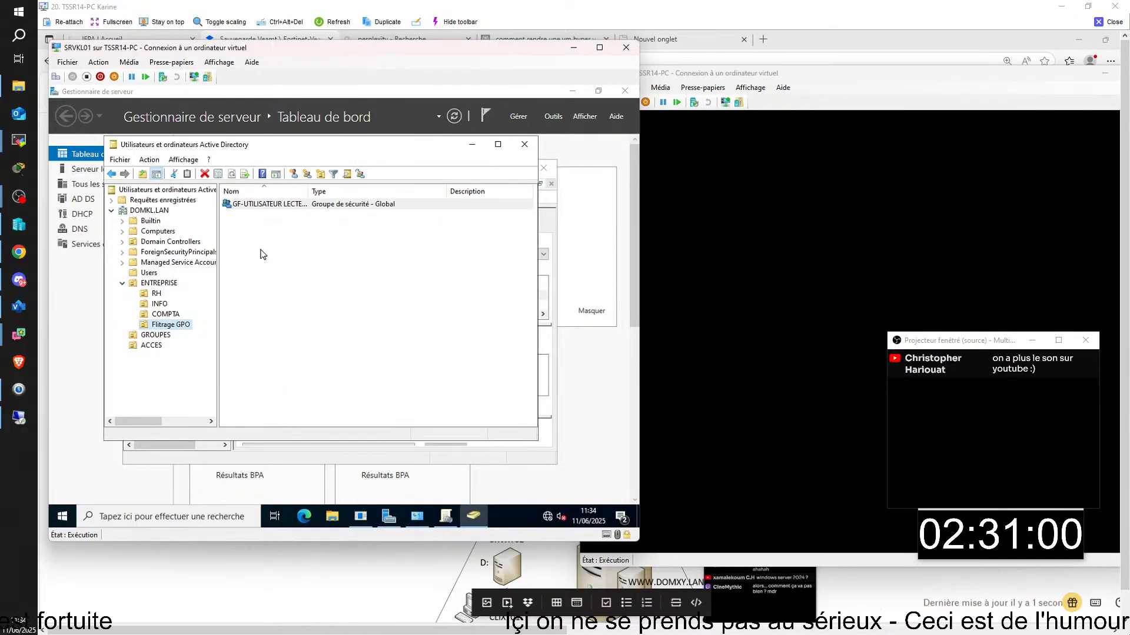
# - Delete the wrongly named group 'GF-UTILISATEUR LECTEUR T: travail' from Filtrage GPO
pyautogui.rightClick(170, 327)
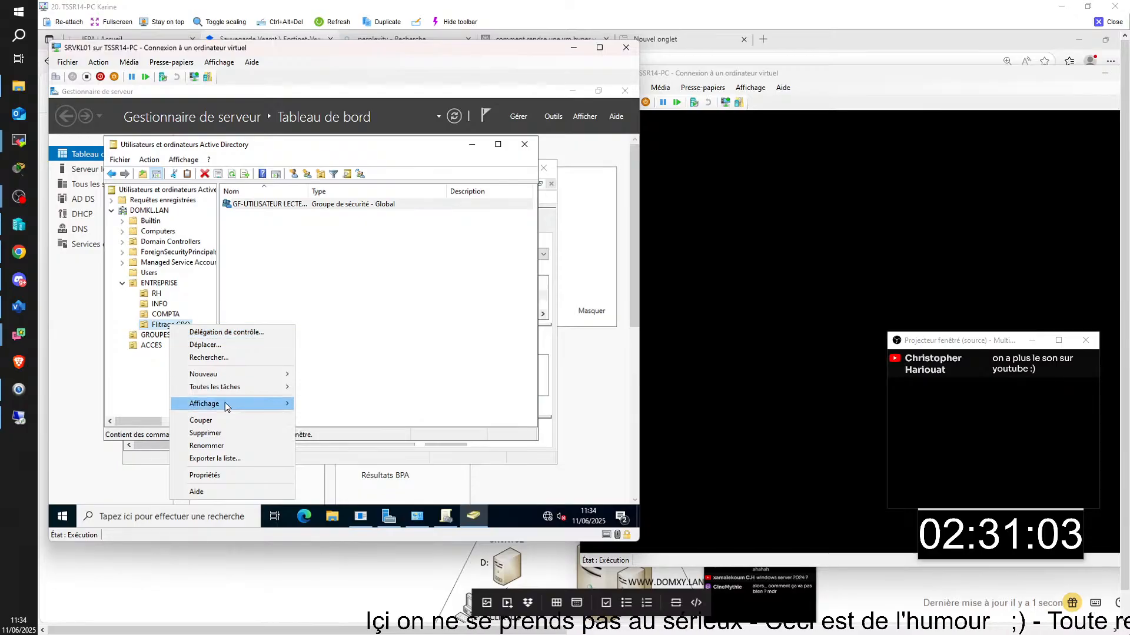
pyautogui.moveTo(228, 374)
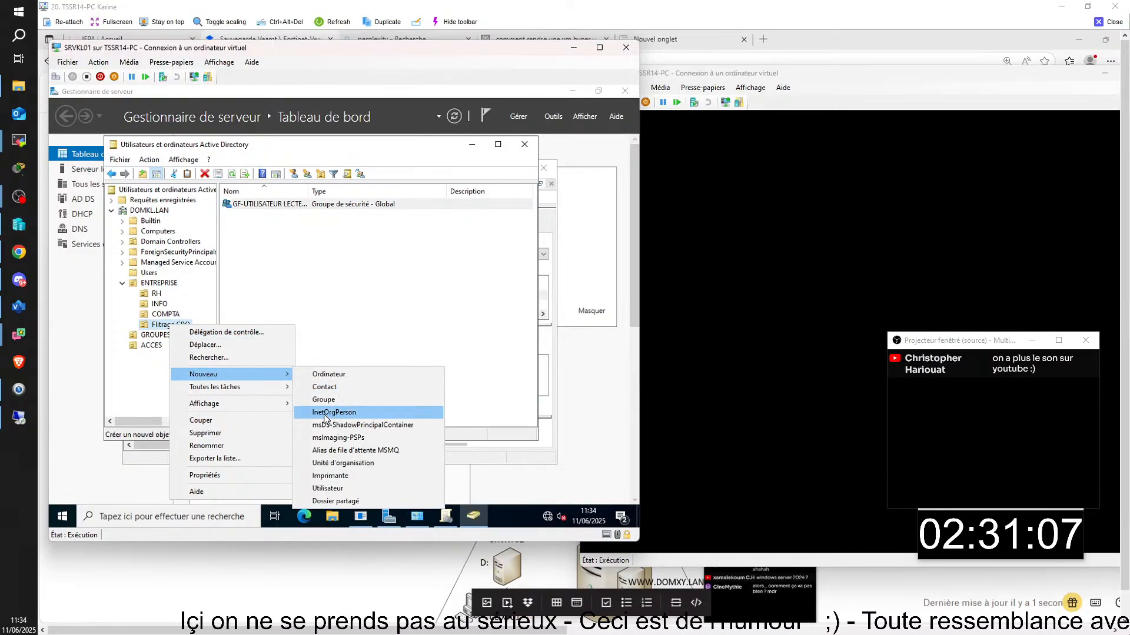
pyautogui.click(298, 210)
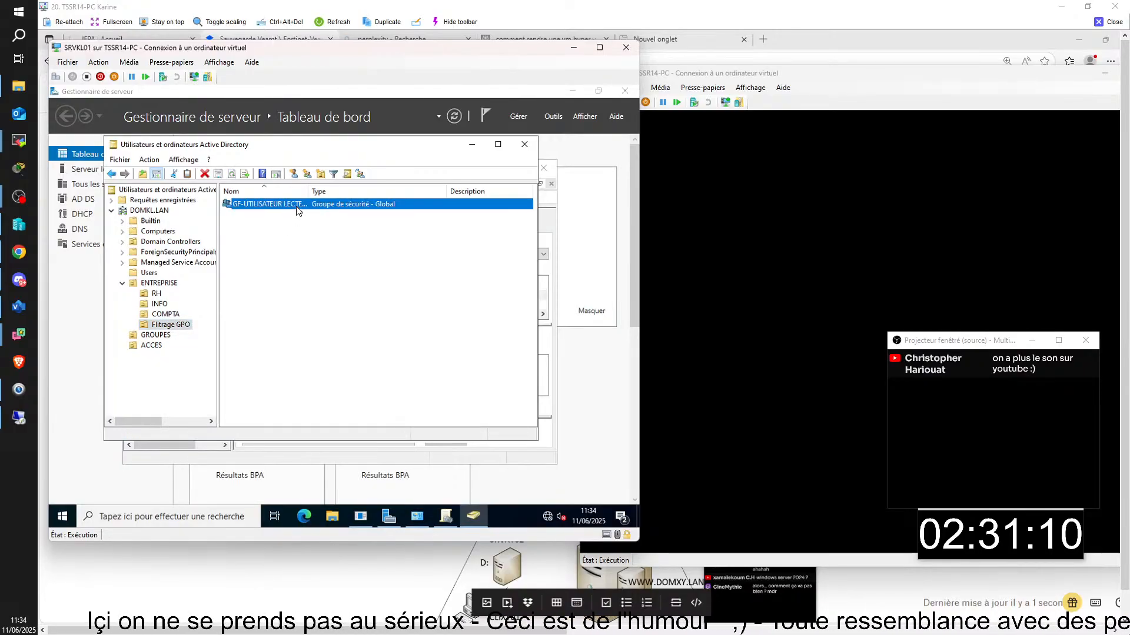
pyautogui.rightClick(297, 203)
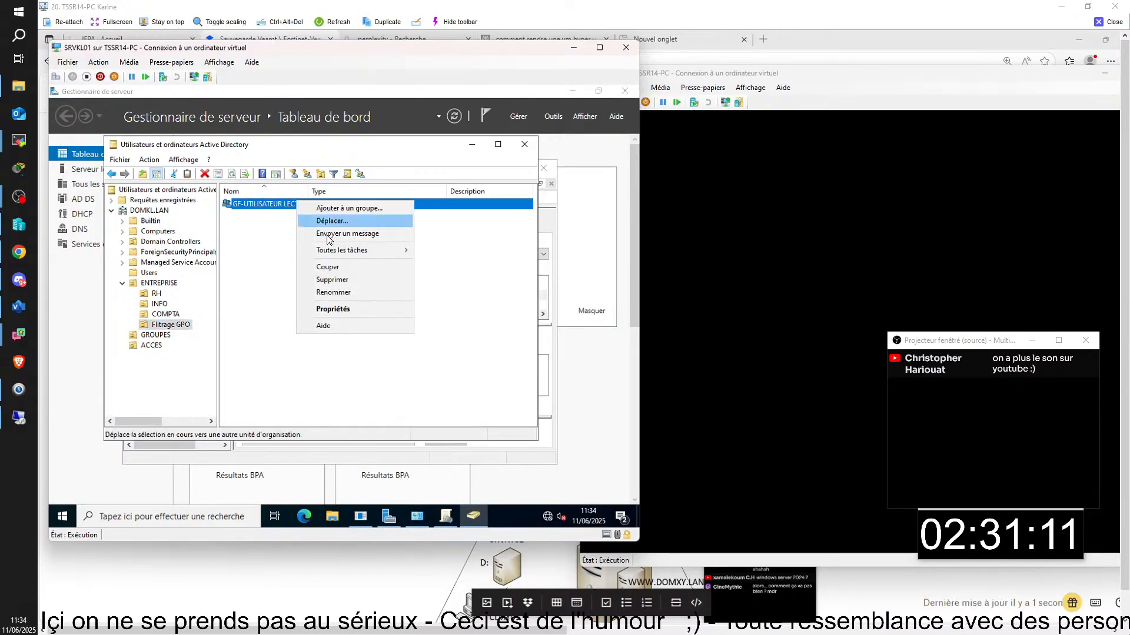
pyautogui.click(346, 280)
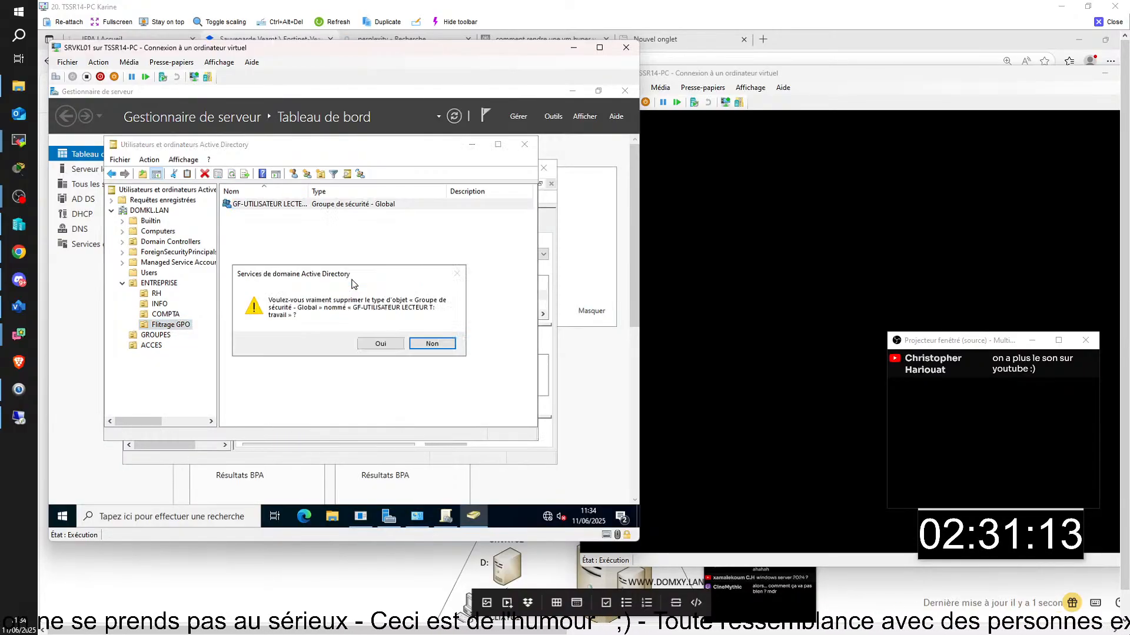
pyautogui.click(380, 345)
pyautogui.rightClick(176, 325)
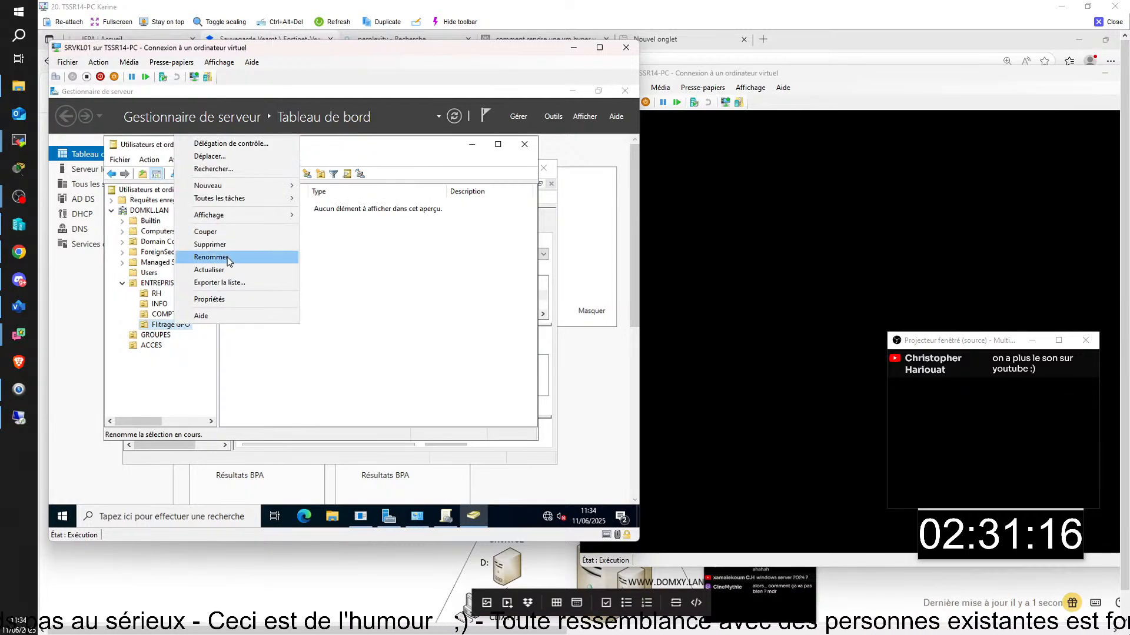
# - Create a new group in Filtrage GPO named 'GF - utilisateur lecteur T vers travail', keeping Global/Security
pyautogui.moveTo(221, 185)
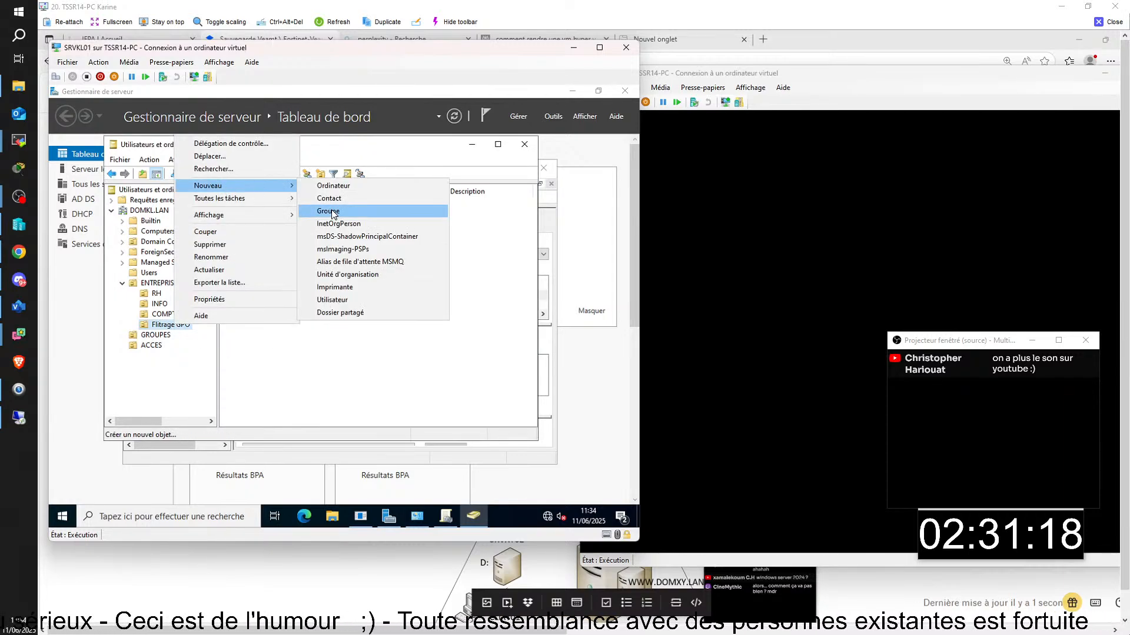
pyautogui.click(329, 211)
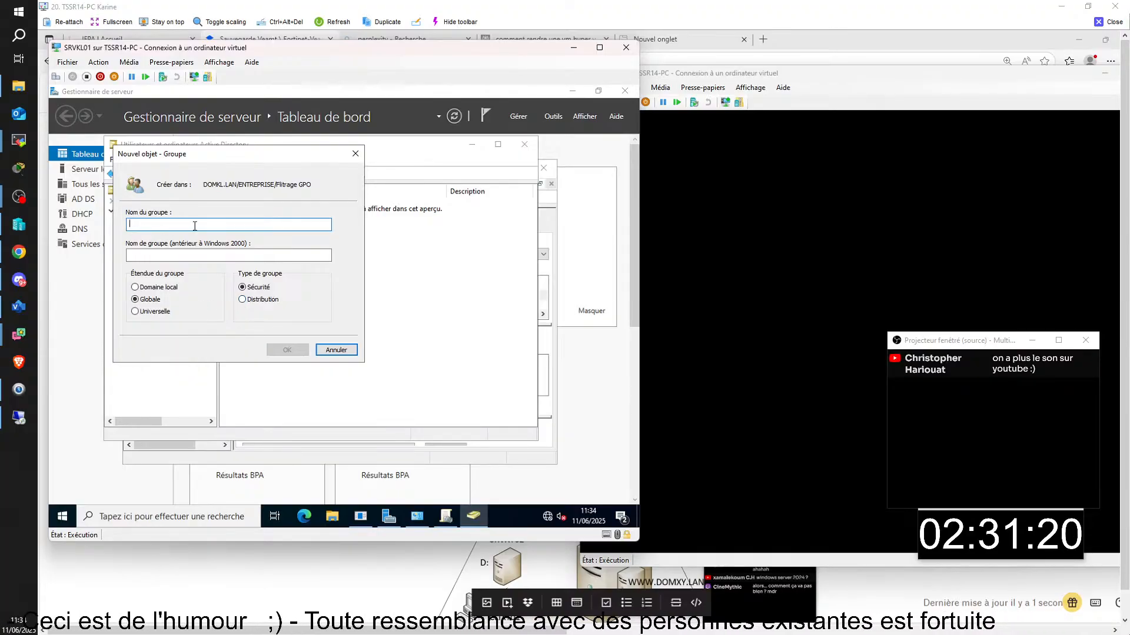
pyautogui.write('Fi')
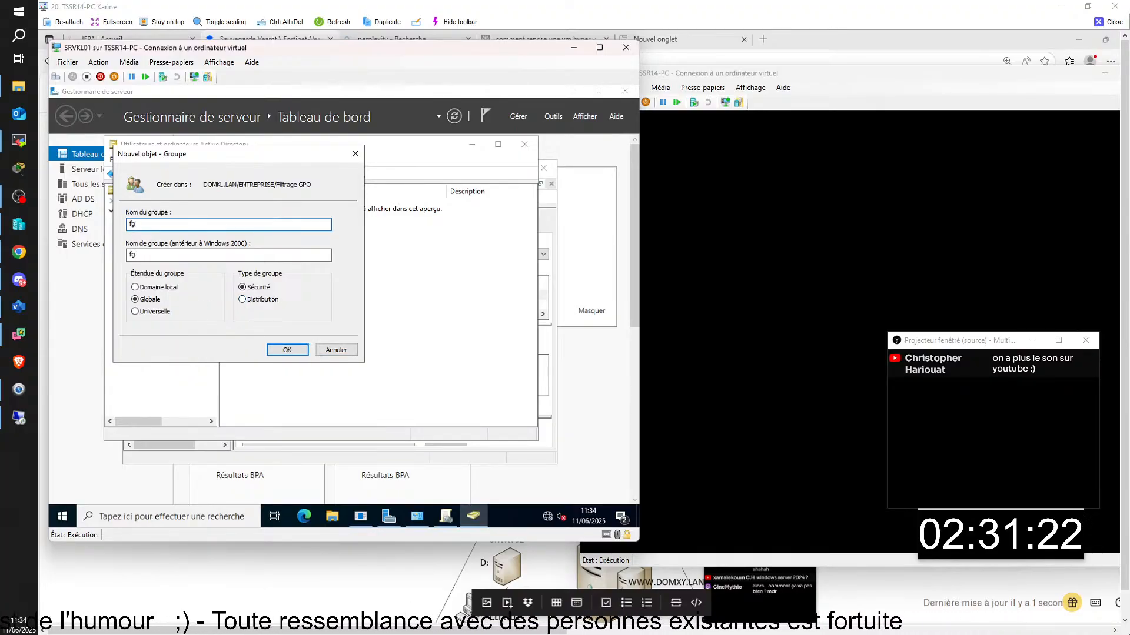
pyautogui.press('BackSpace')
pyautogui.press('BackSpace')
pyautogui.write('G')
pyautogui.press('BackSpace')
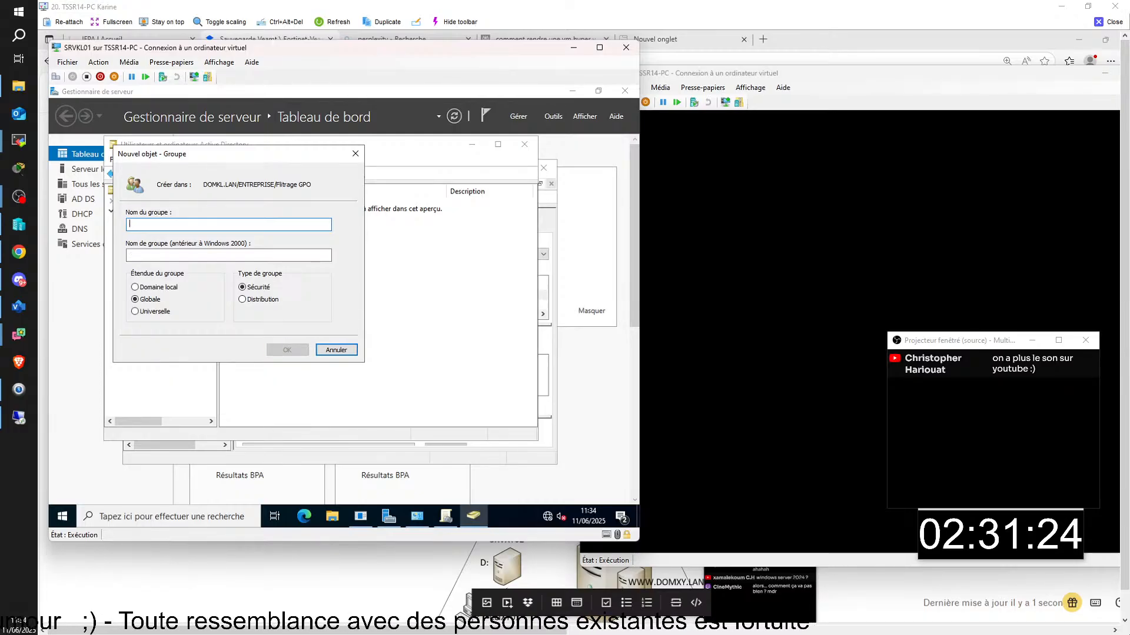
pyautogui.write('FG-')
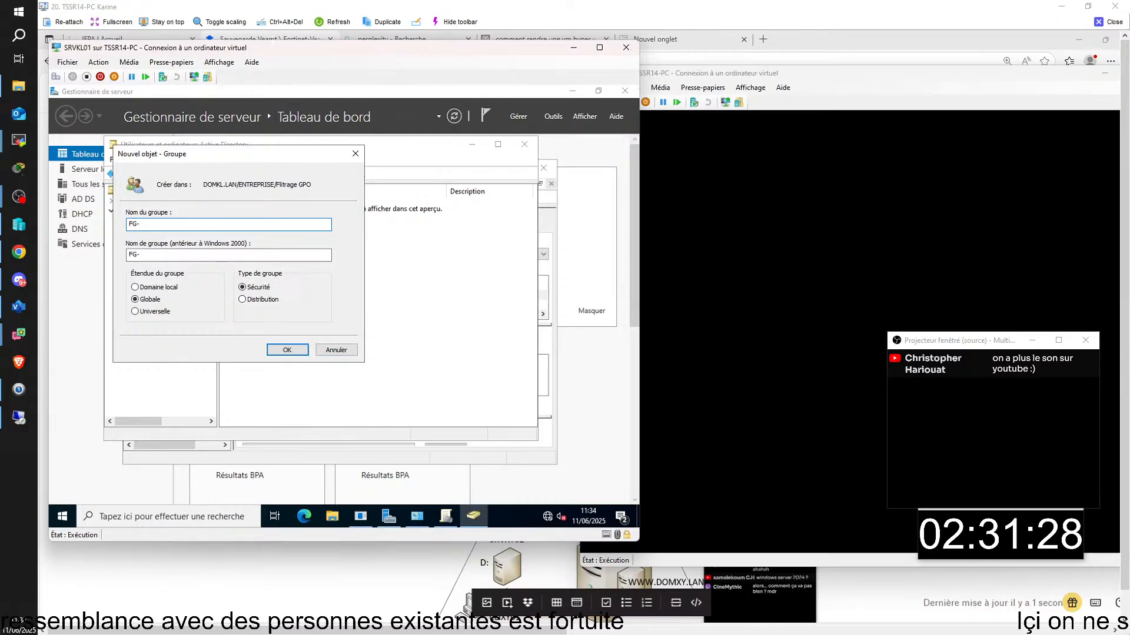
pyautogui.press('BackSpace')
pyautogui.press('BackSpace')
pyautogui.press('BackSpace')
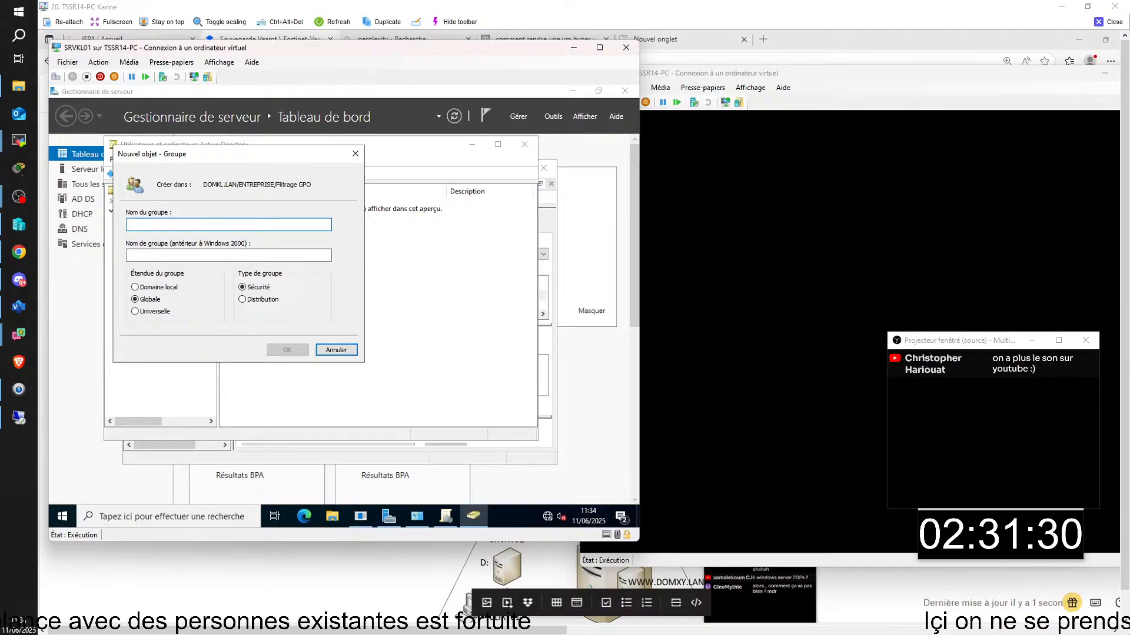
pyautogui.write('GF')
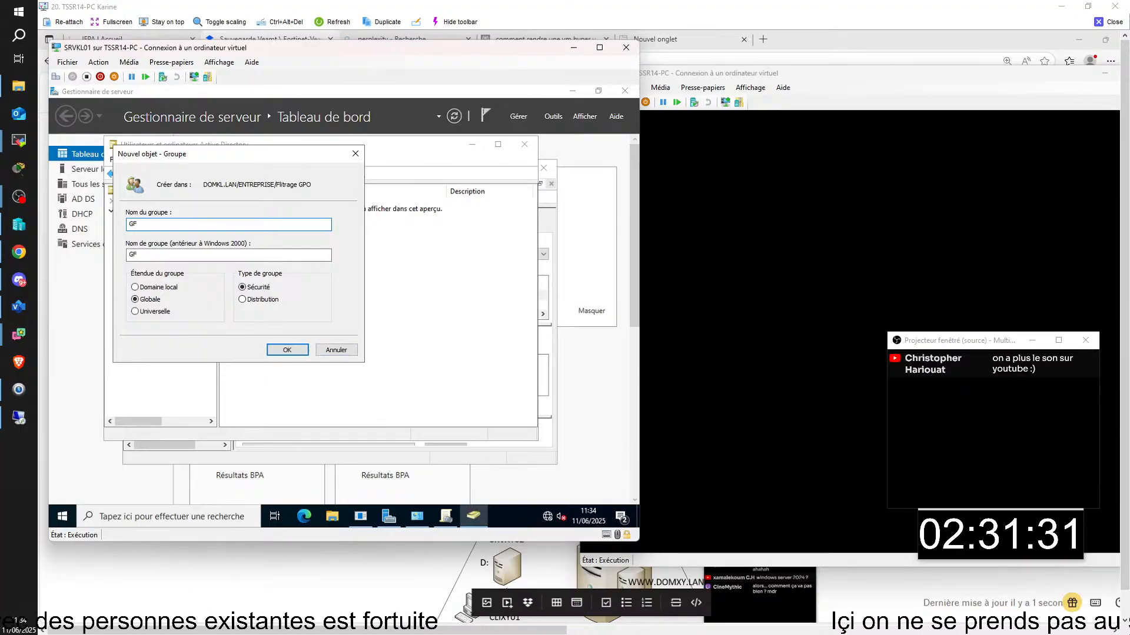
pyautogui.write(' - utili')
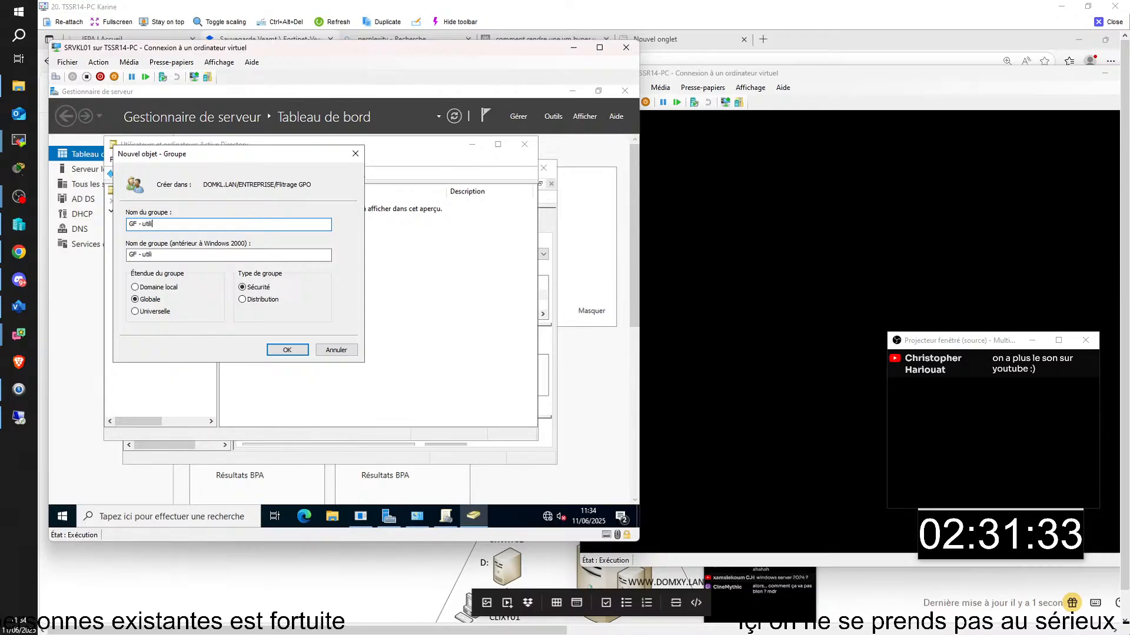
pyautogui.write('sateur lect')
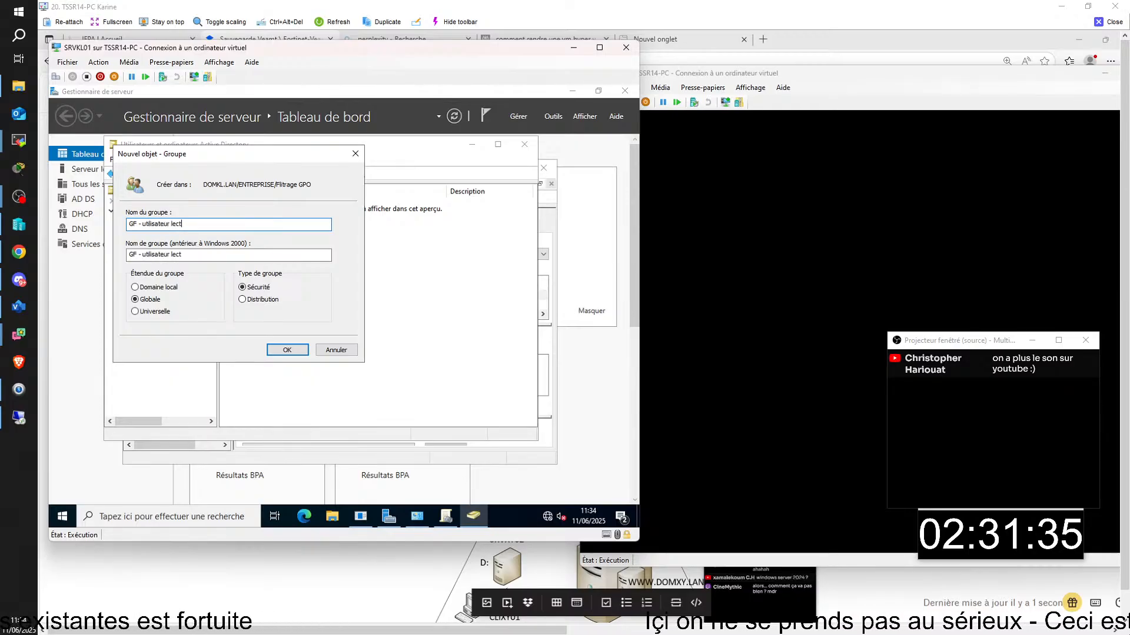
pyautogui.write('eur T')
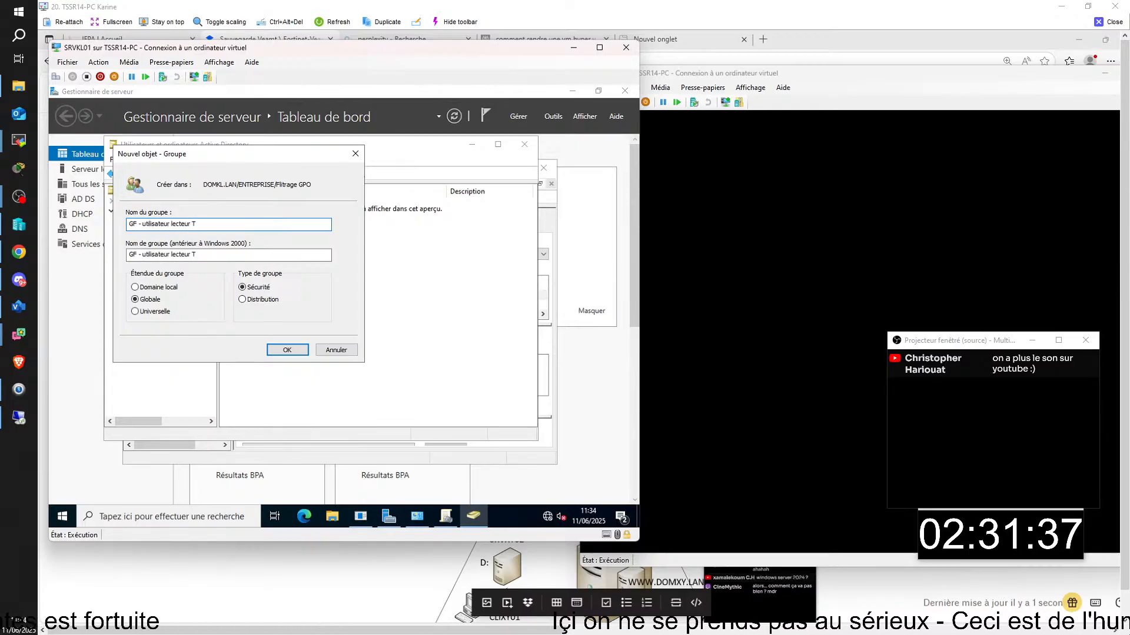
pyautogui.write(' trav')
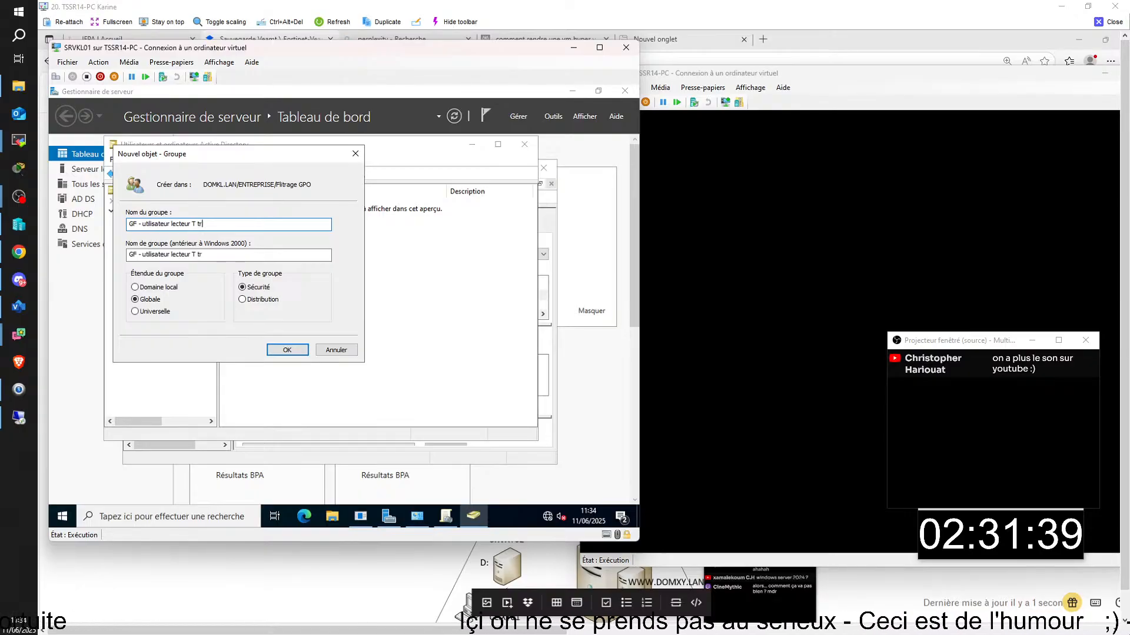
pyautogui.press('BackSpace')
pyautogui.press('BackSpace')
pyautogui.press('BackSpace')
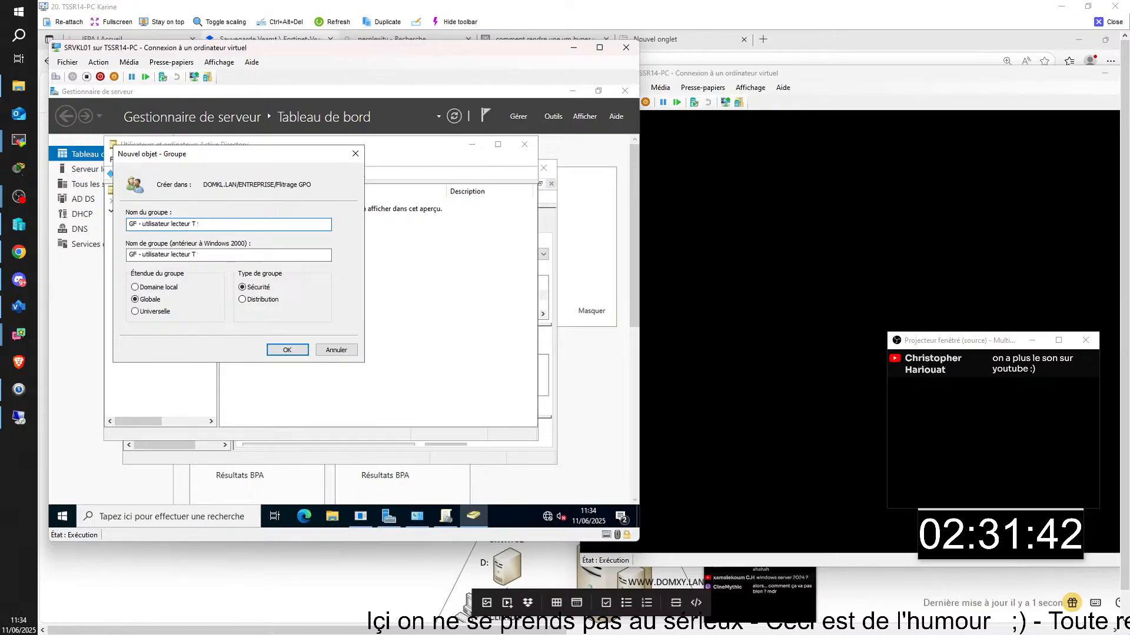
pyautogui.write('vers travaui')
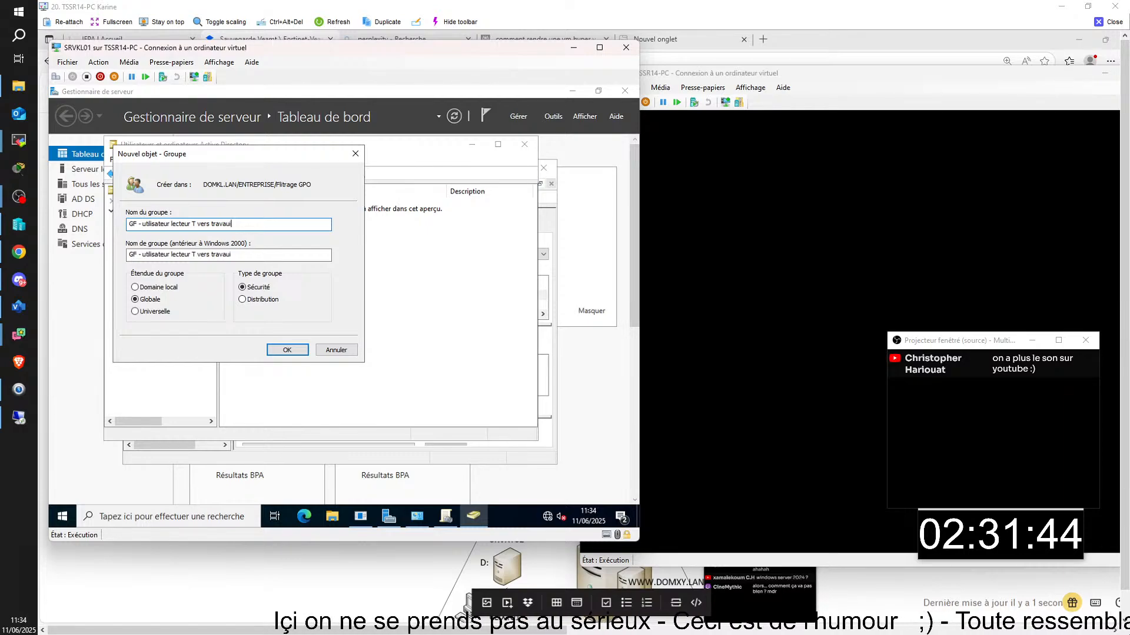
pyautogui.press('BackSpace')
pyautogui.press('BackSpace')
pyautogui.write('il')
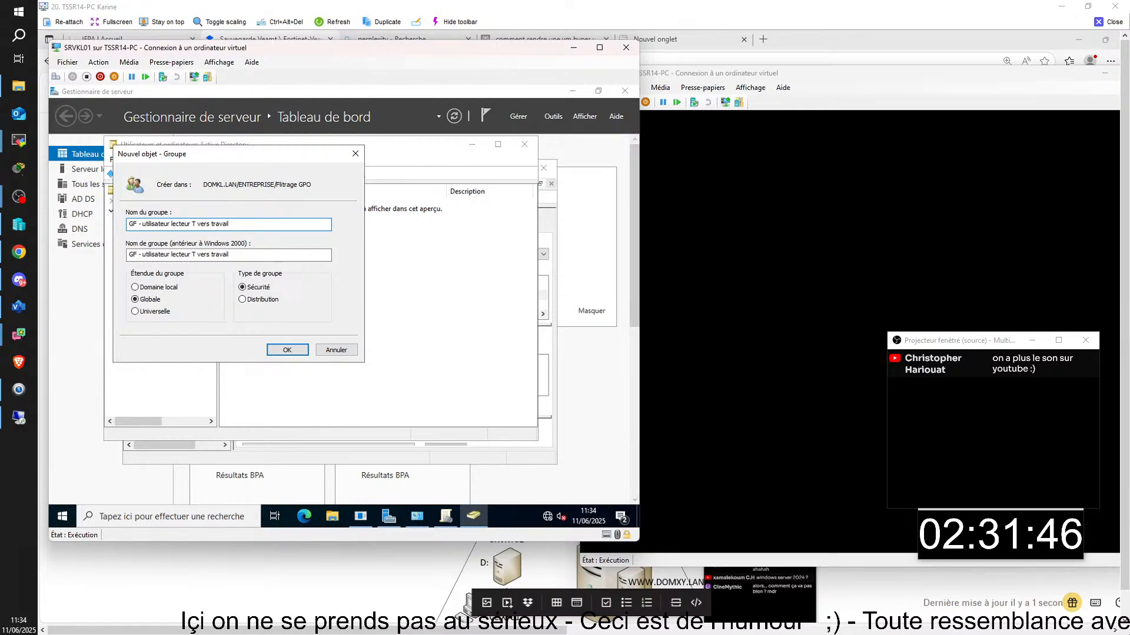
pyautogui.click(286, 351)
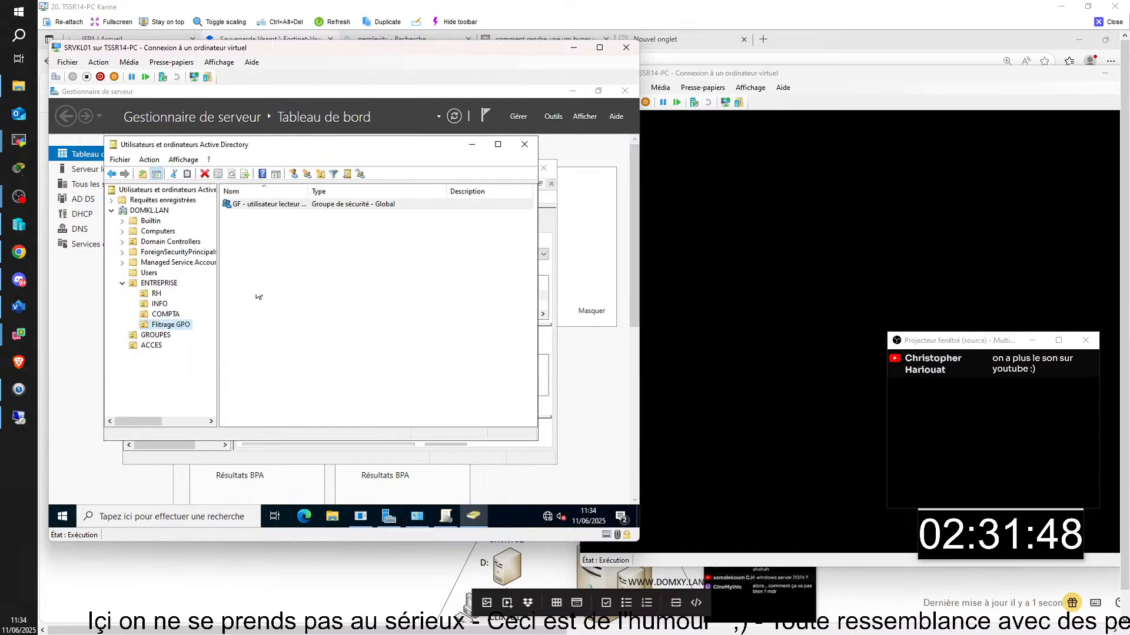
pyautogui.rightClick(273, 206)
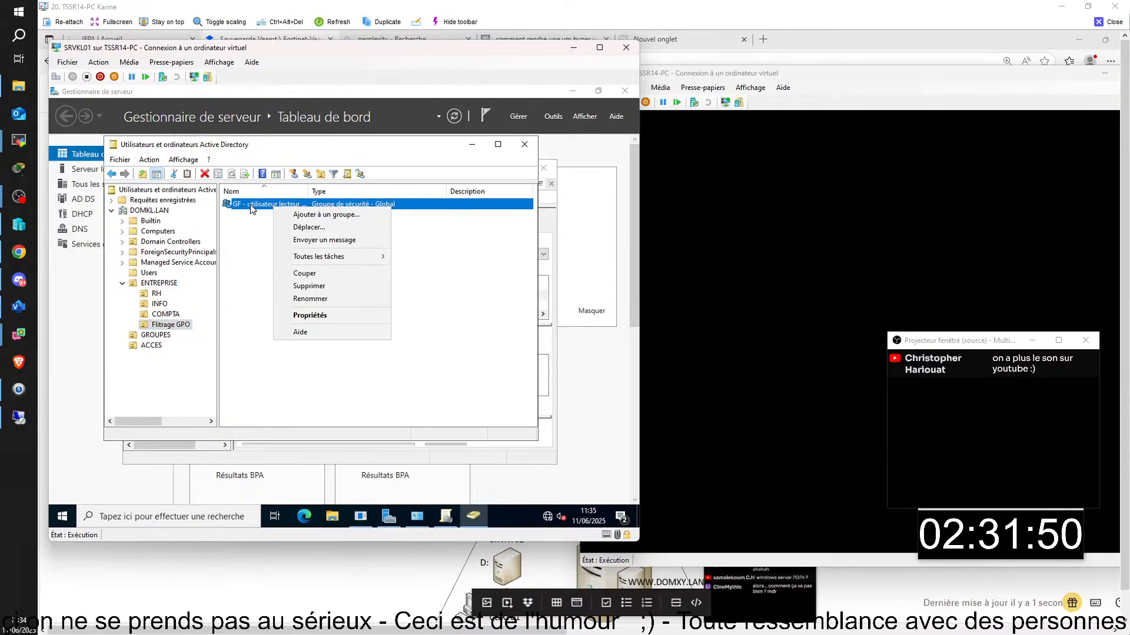
pyautogui.click(251, 227)
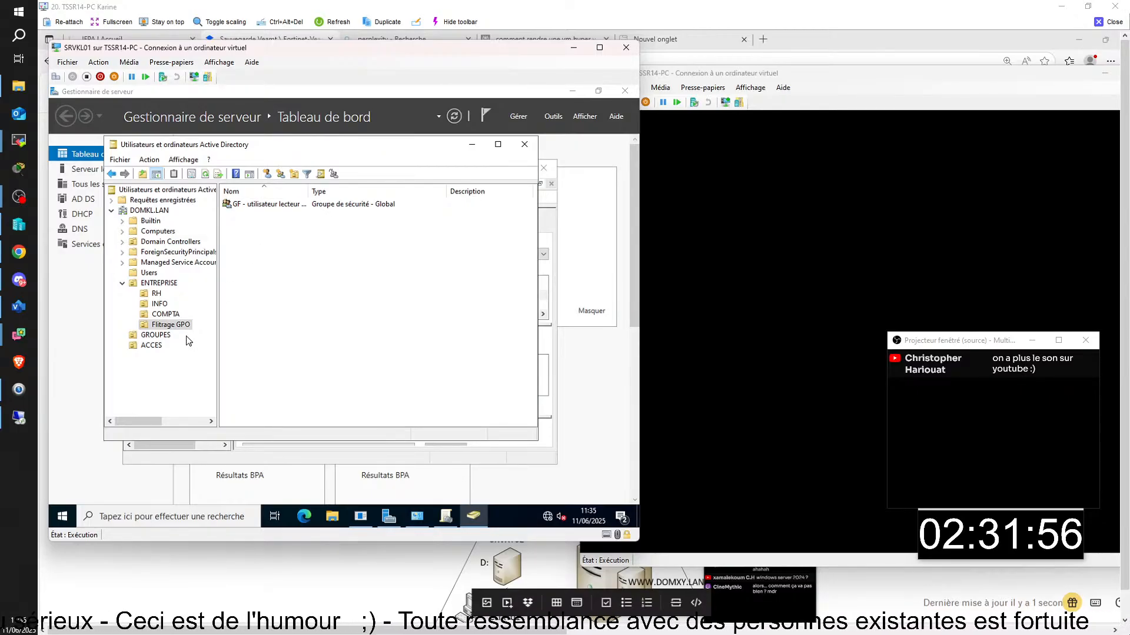
pyautogui.rightClick(257, 219)
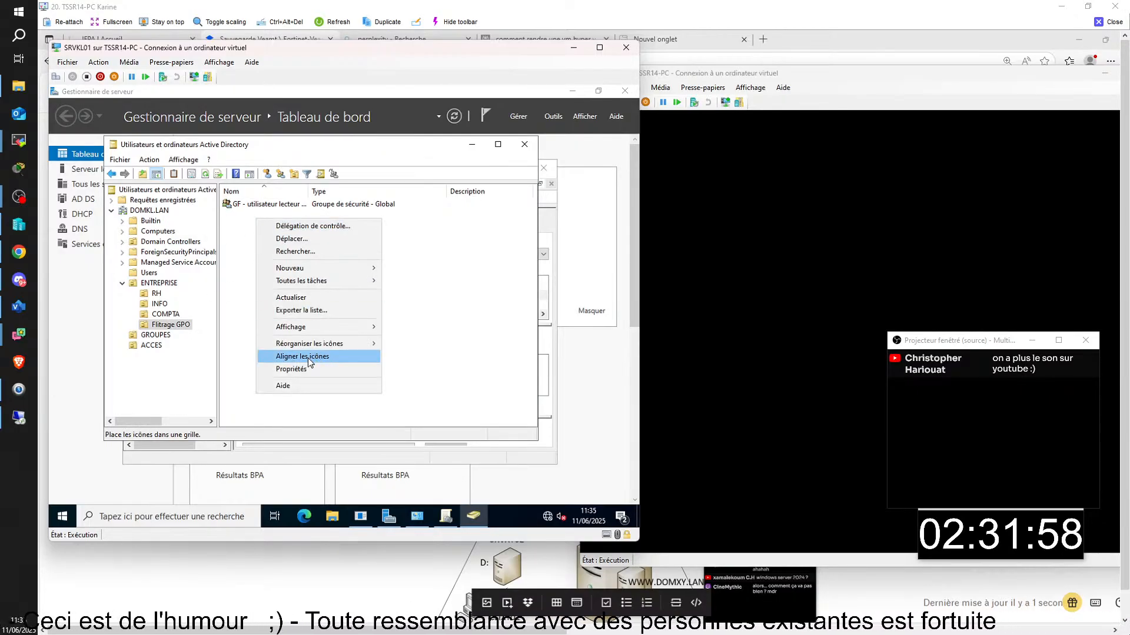
pyautogui.moveTo(315, 281)
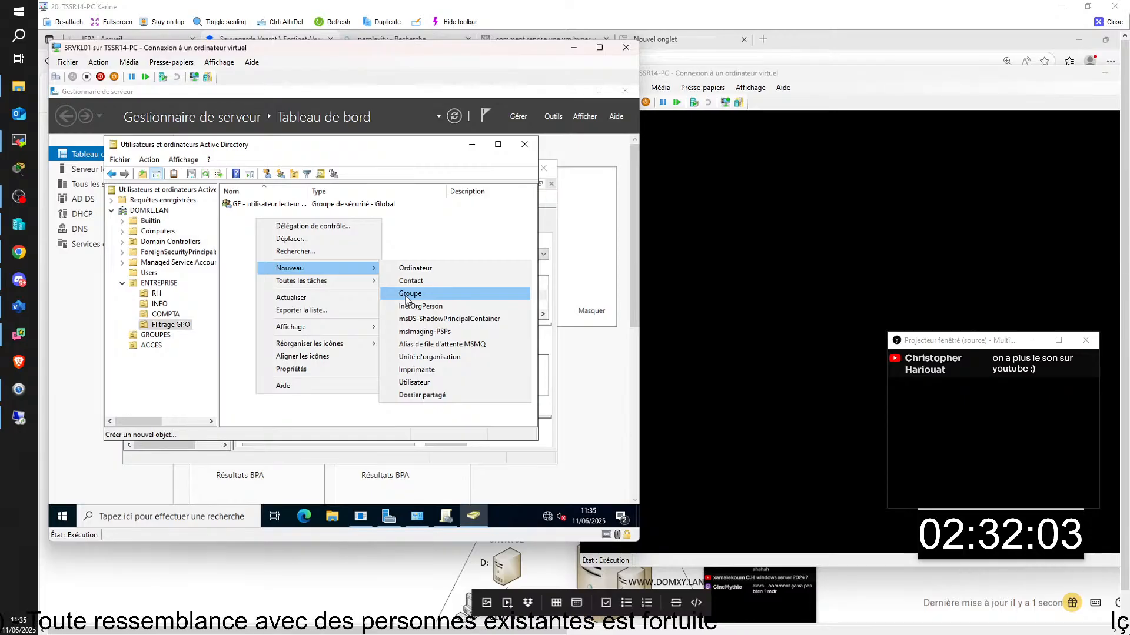
pyautogui.click(273, 205)
pyautogui.rightClick(273, 207)
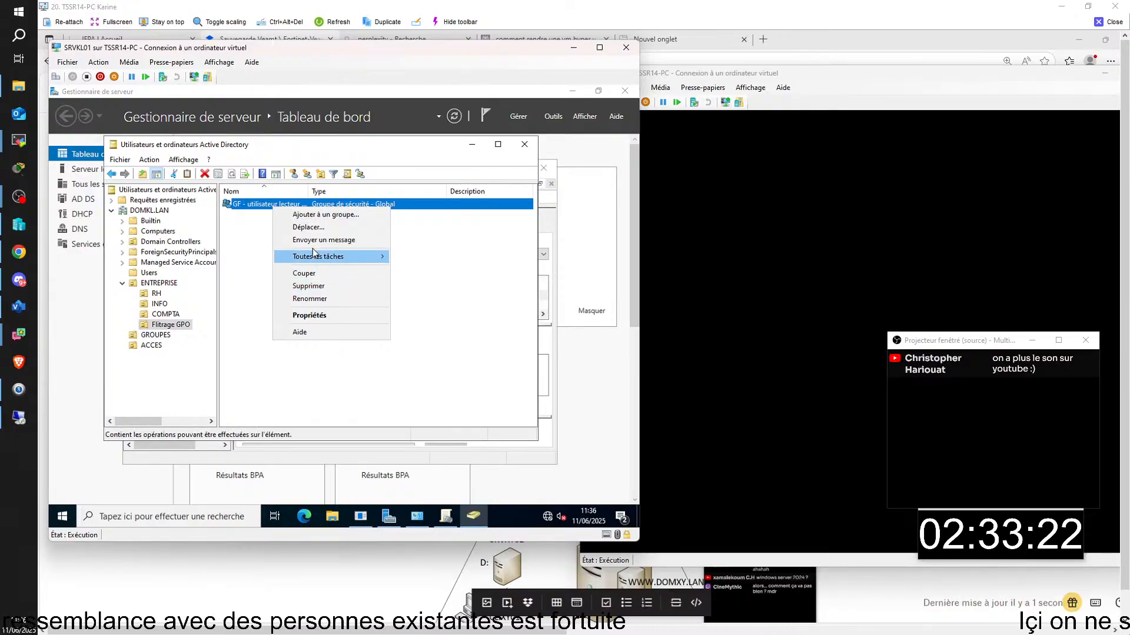
# - Open the GF group's properties on the Membres tab and start adding members
pyautogui.click(317, 321)
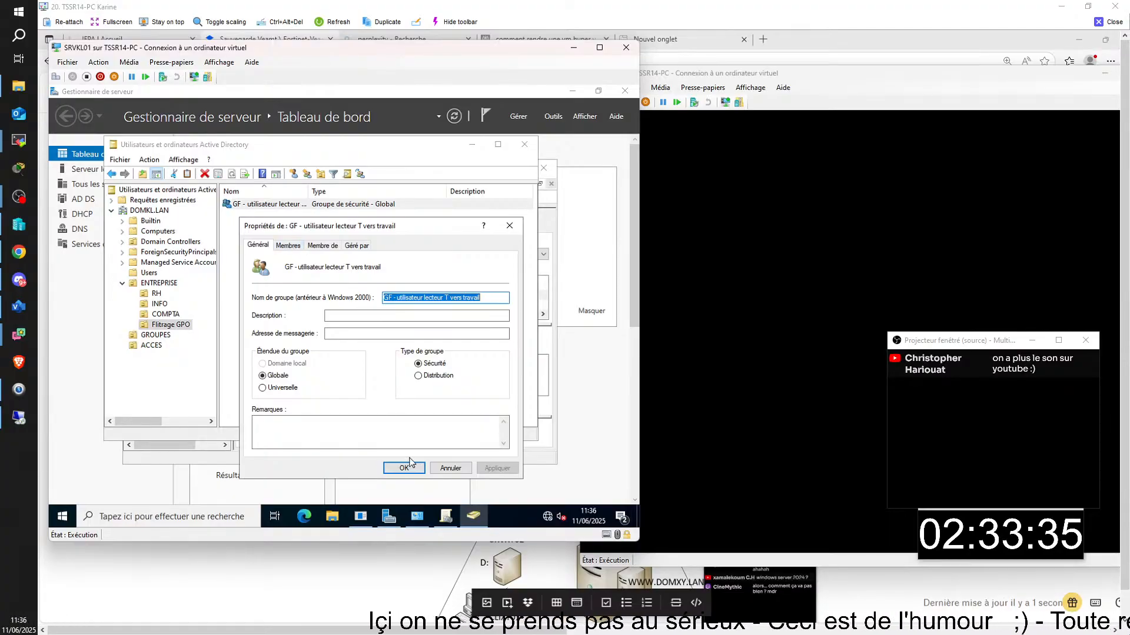
pyautogui.click(288, 246)
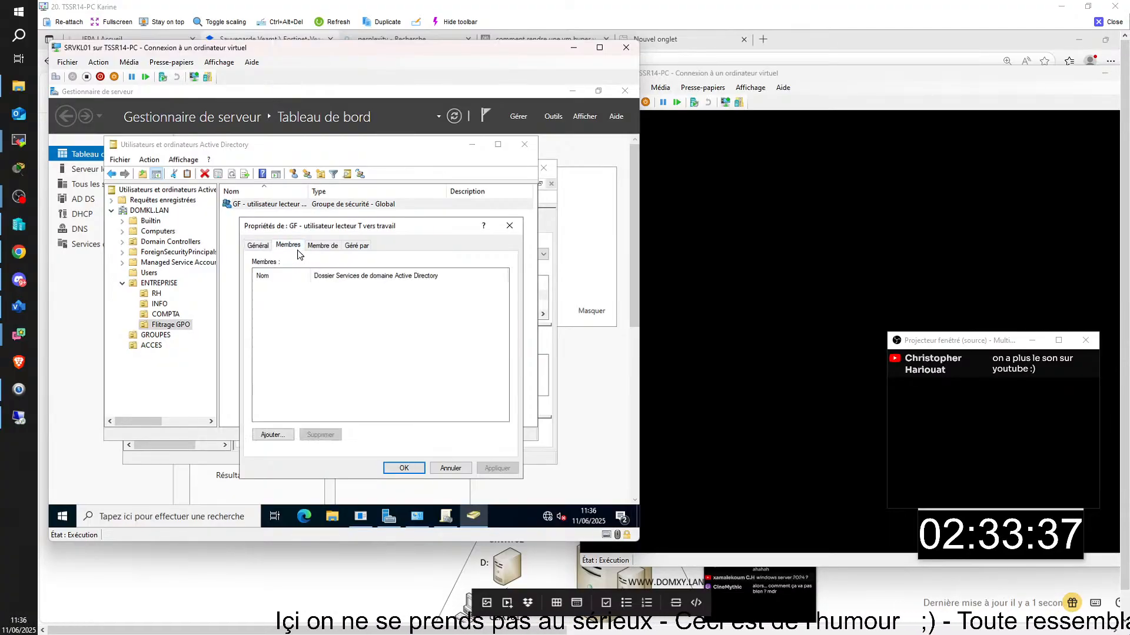
pyautogui.click(281, 438)
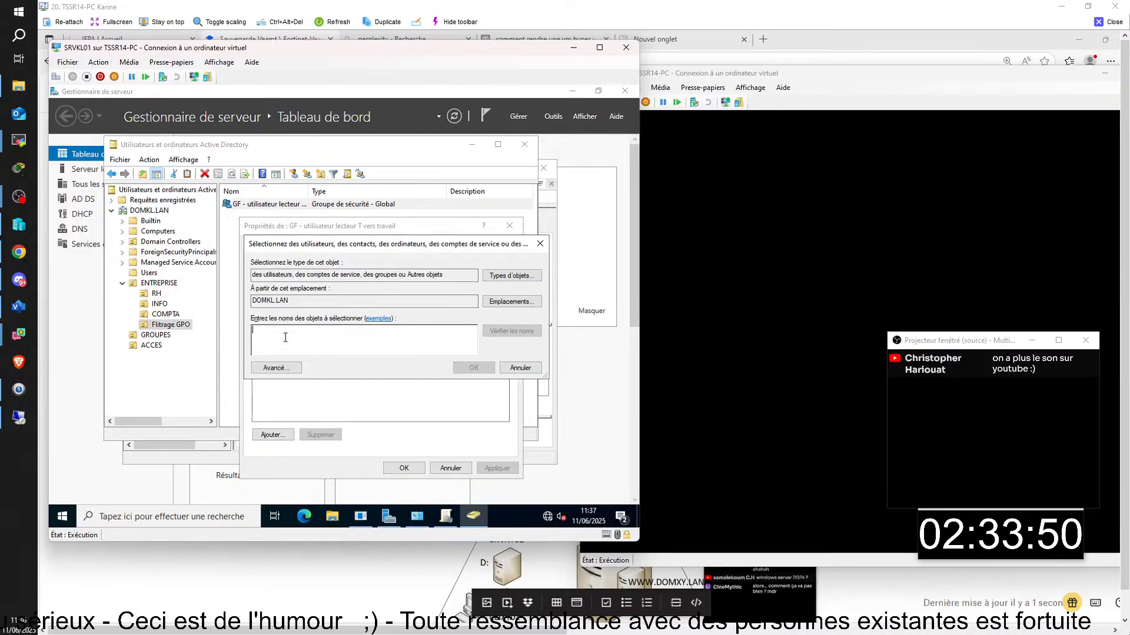
pyautogui.click(146, 148)
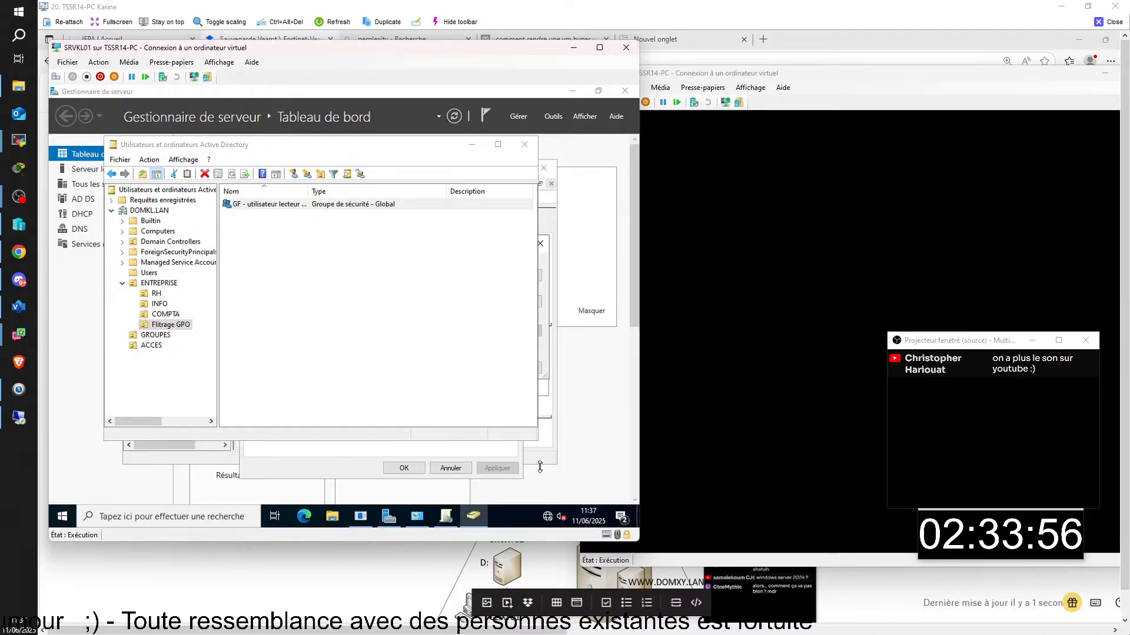
pyautogui.click(471, 522)
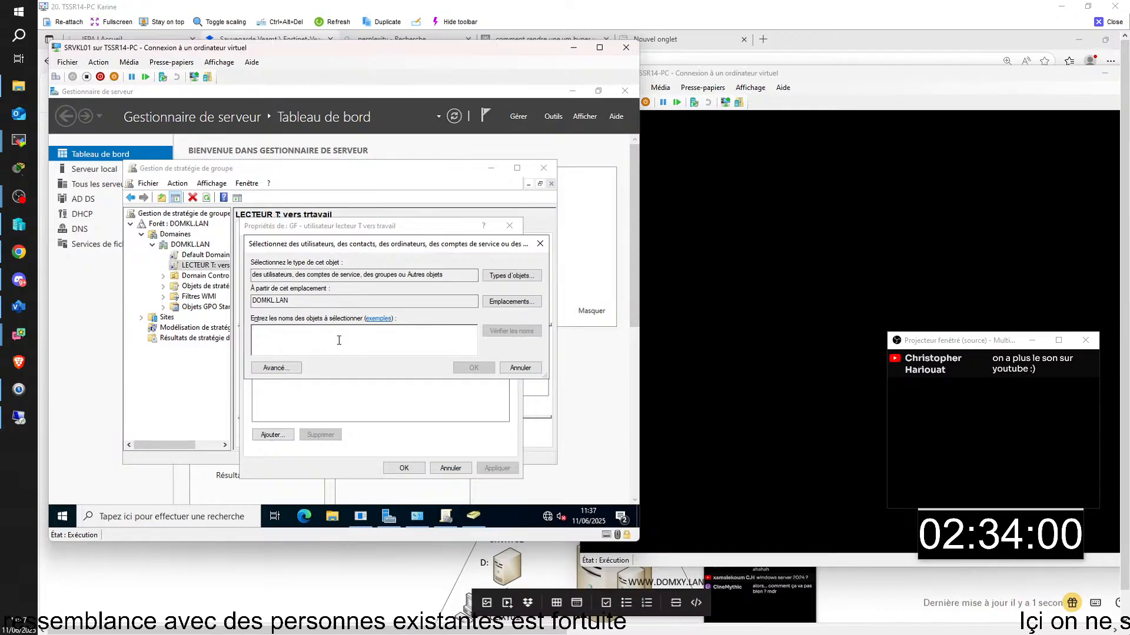
# - Add three users from RH, COMPTA and INFO by name search, then save with OK
pyautogui.write('sim')
pyautogui.press('Return')
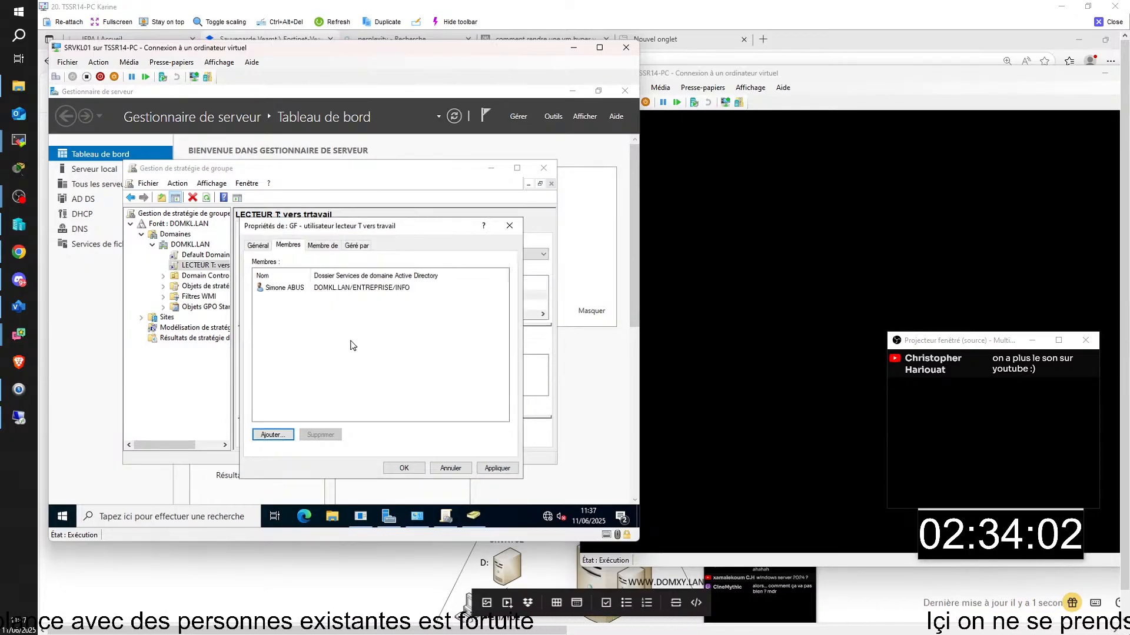
pyautogui.click(273, 436)
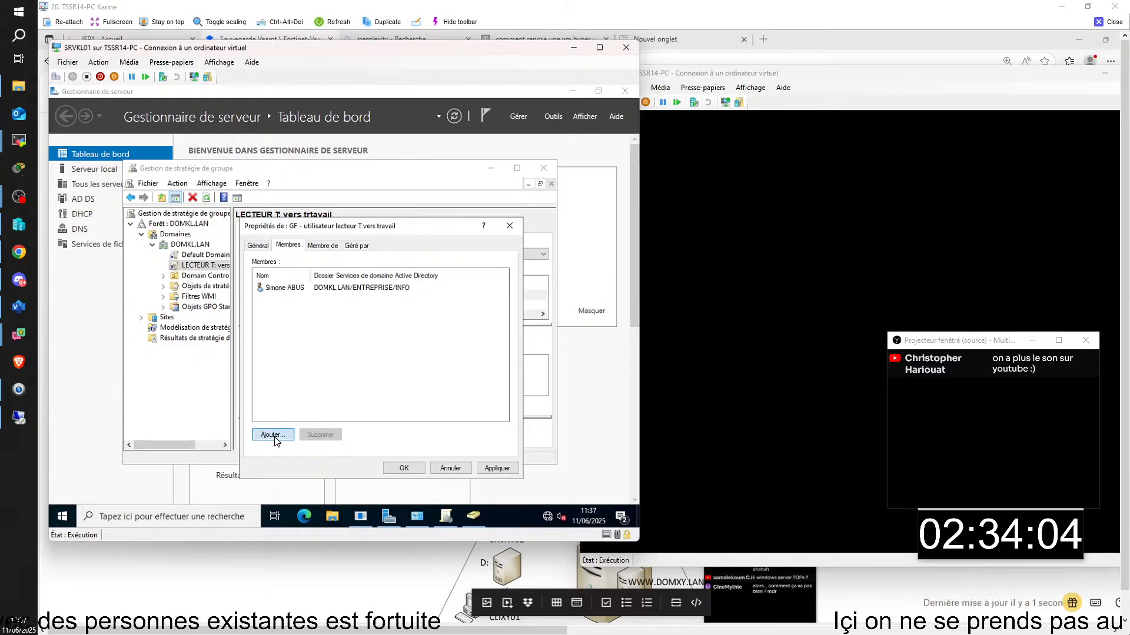
pyautogui.write('ala')
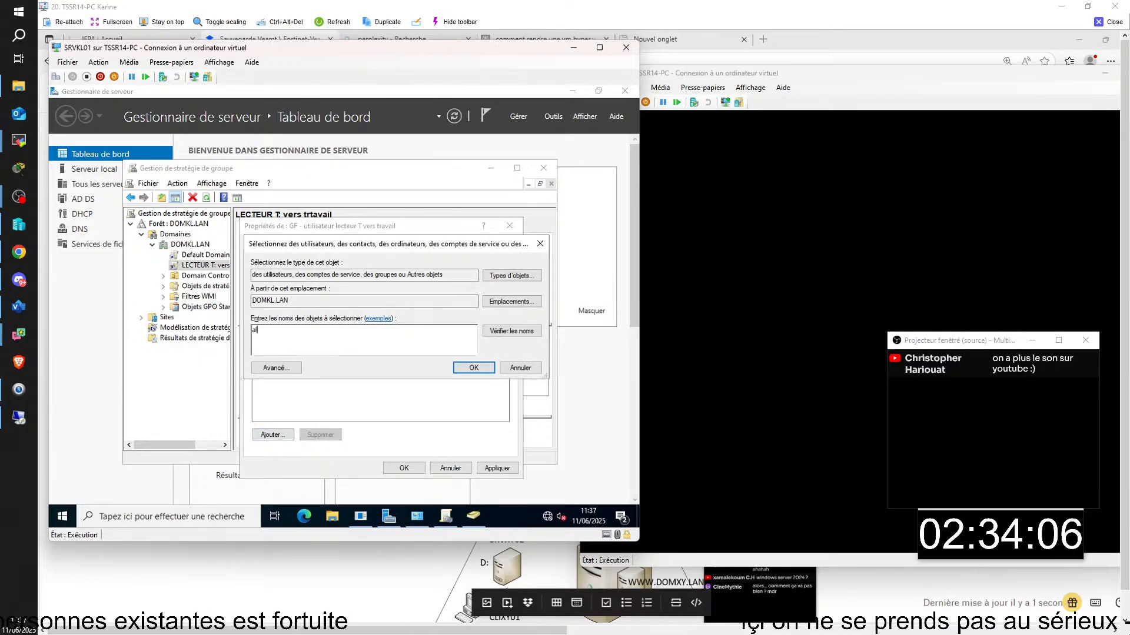
pyautogui.press('Return')
pyautogui.click(272, 435)
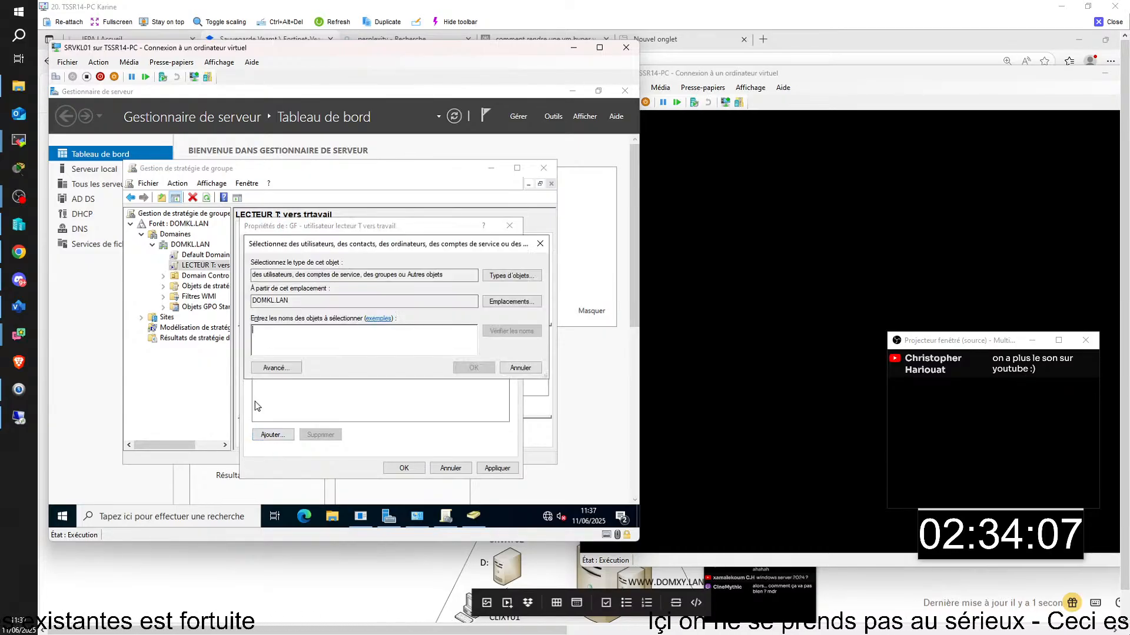
pyautogui.write('ma')
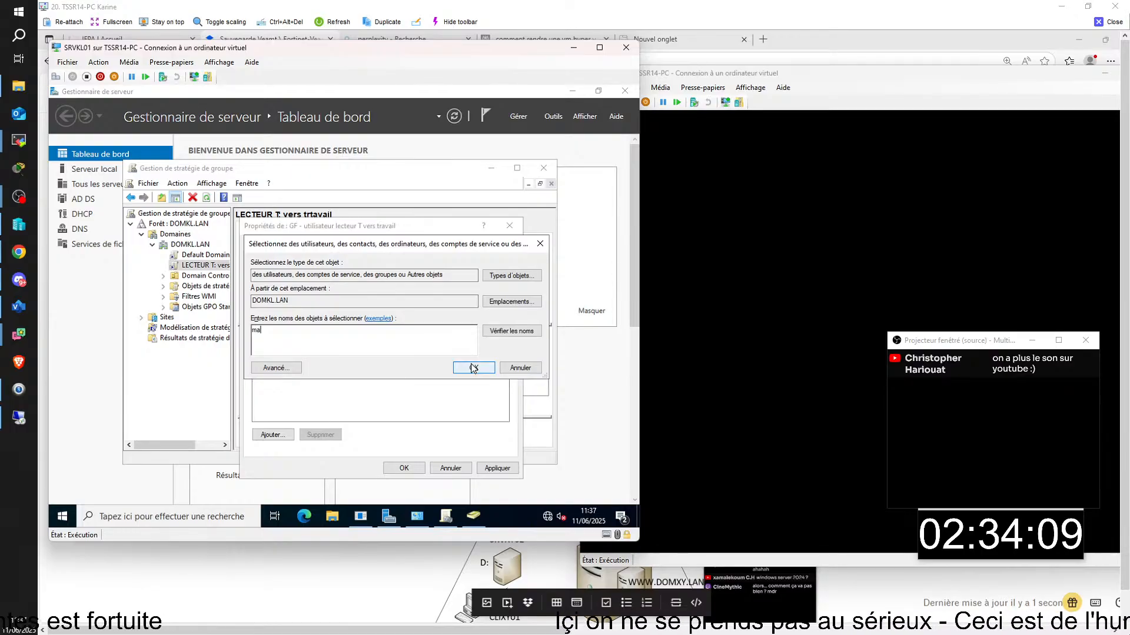
pyautogui.click(474, 370)
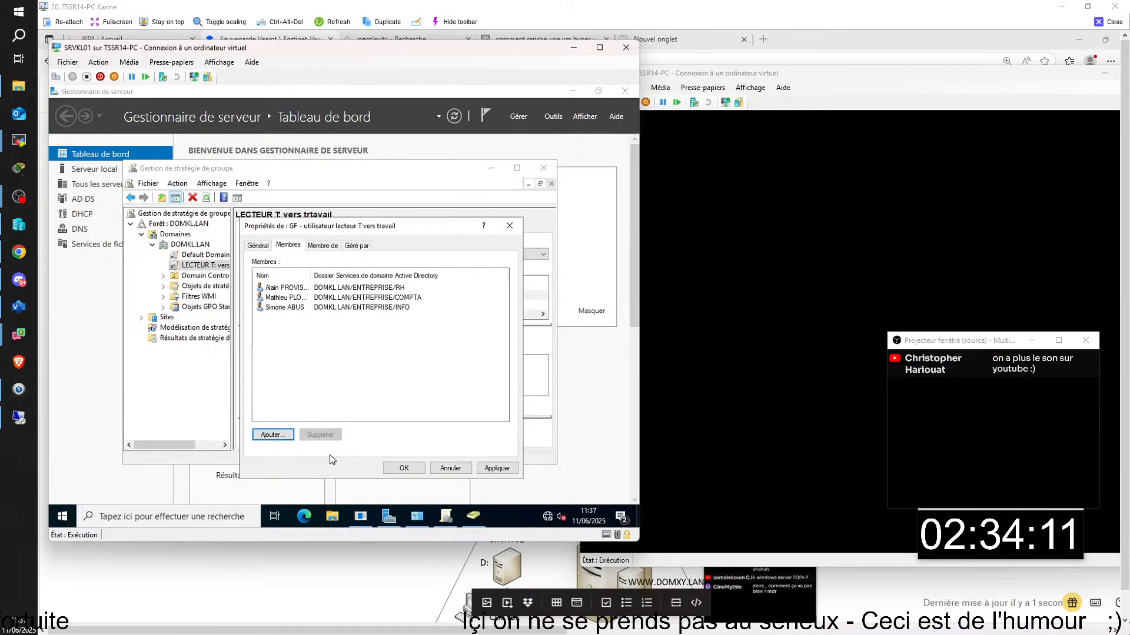
pyautogui.click(403, 467)
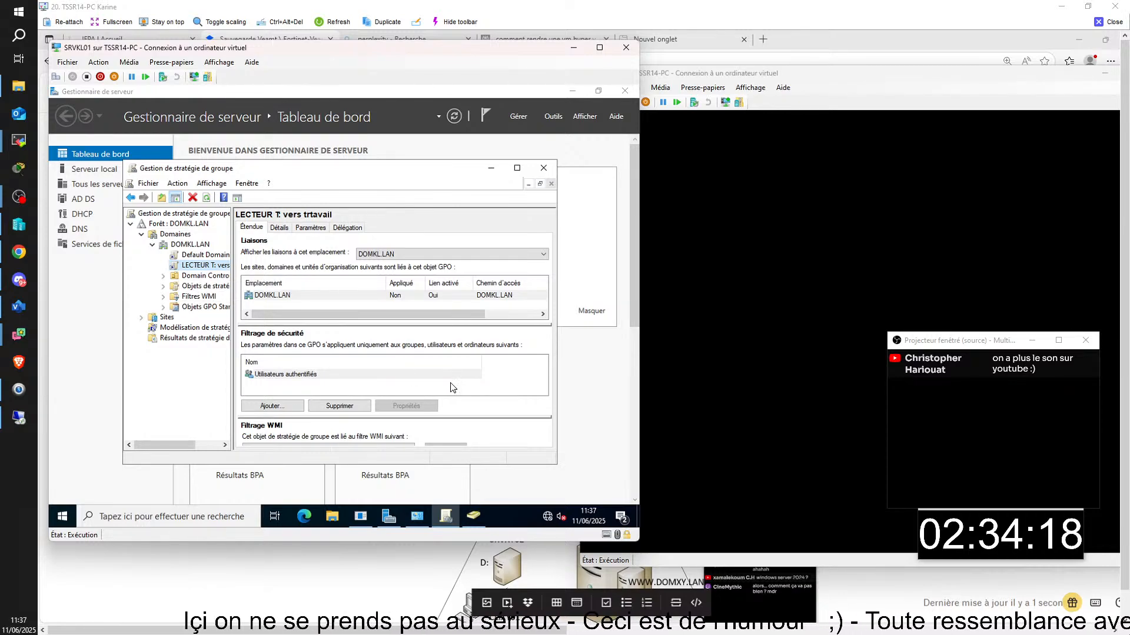
# - Verify in Propriétés > Membres that the GF group has three members, then minimize the directory console
pyautogui.click(470, 518)
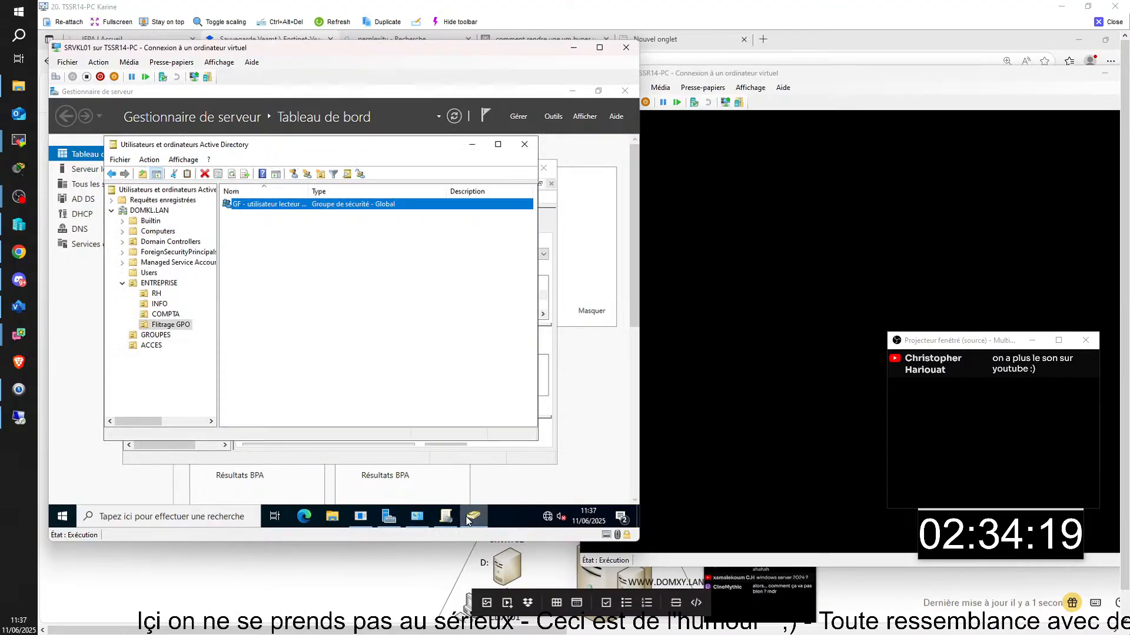
pyautogui.rightClick(273, 206)
pyautogui.click(315, 315)
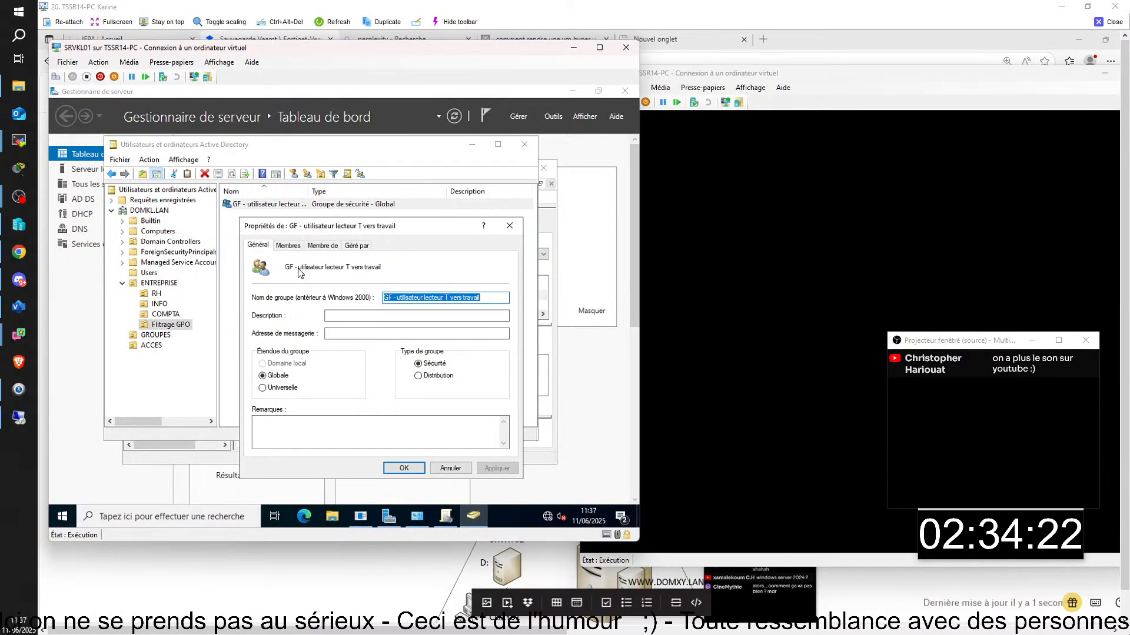
pyautogui.click(291, 252)
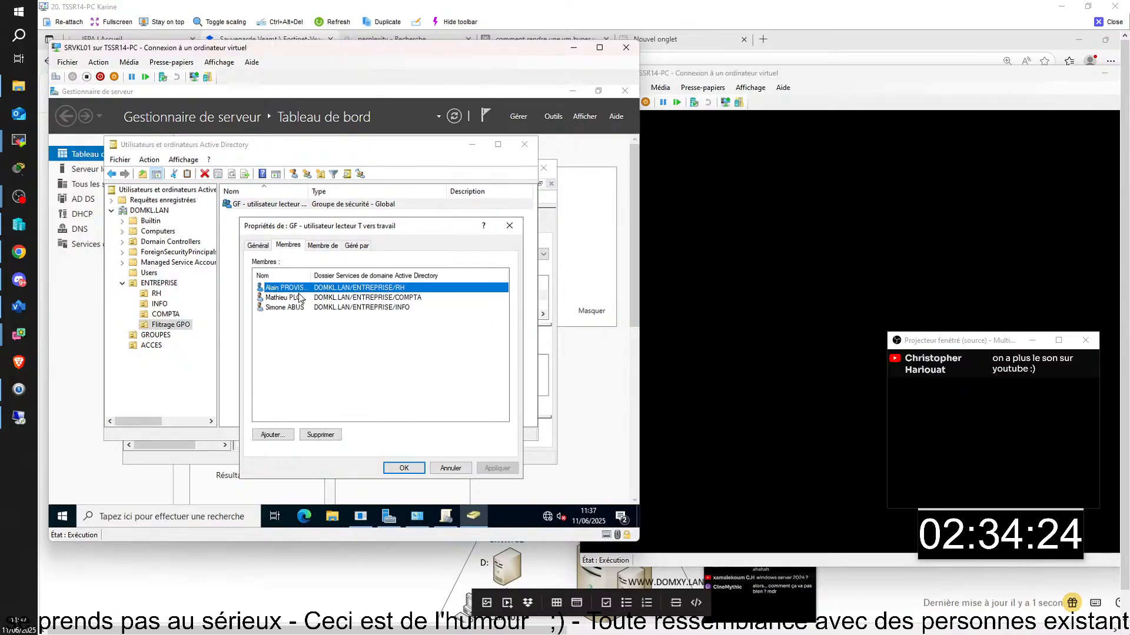
pyautogui.click(405, 469)
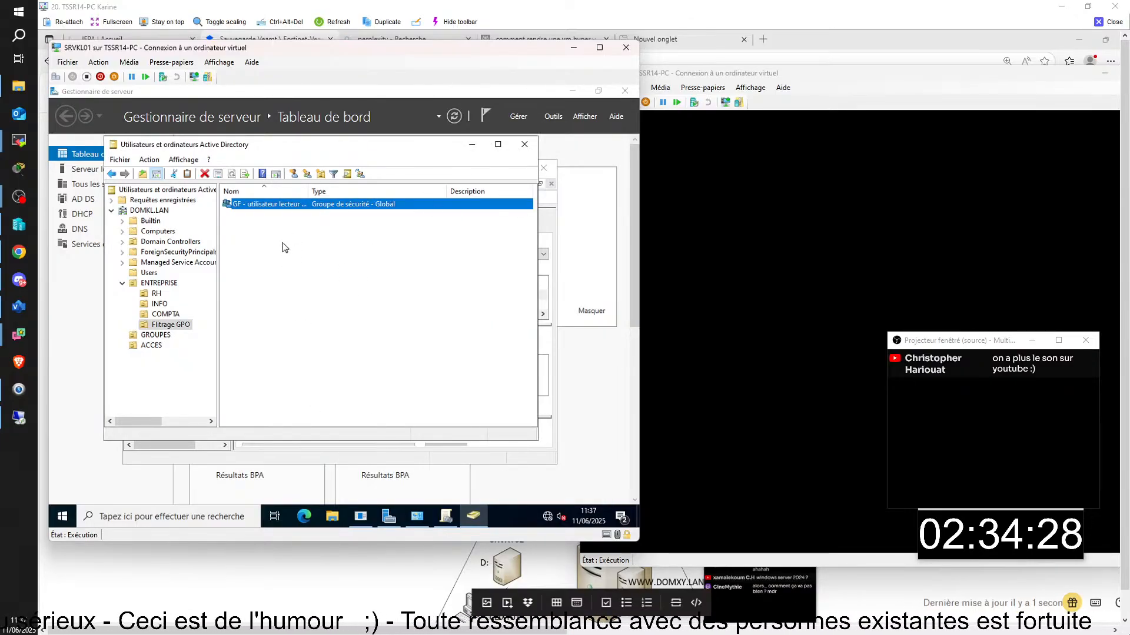
pyautogui.click(474, 149)
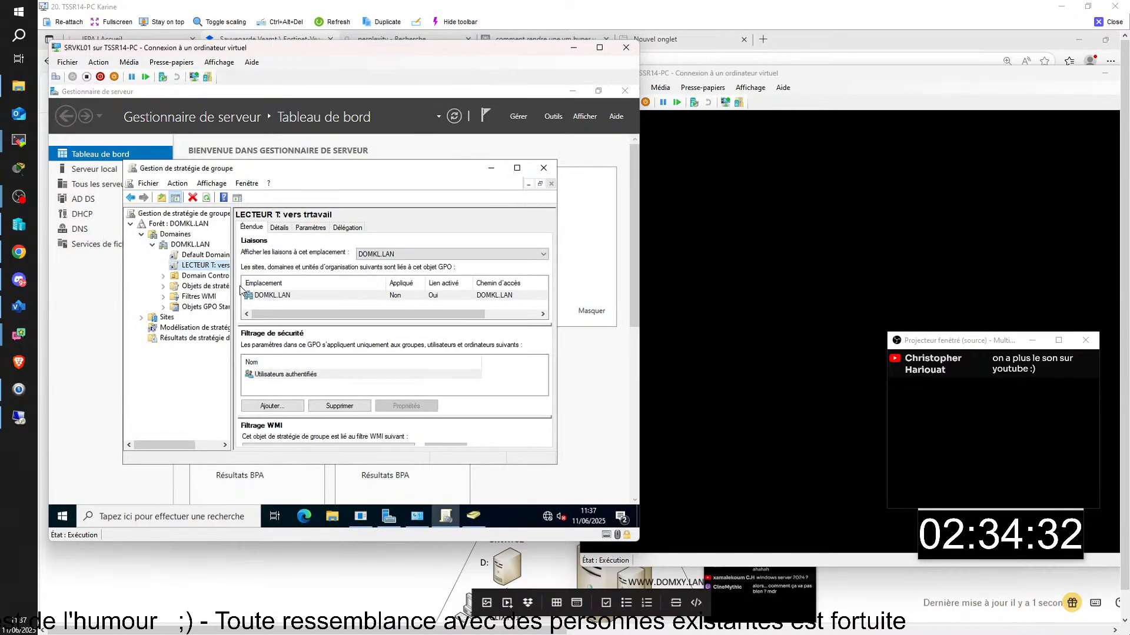
# - Maximize Group Policy Management and start adding an entry to the LECTEUR T GPO's security filtering
pyautogui.rightClick(207, 269)
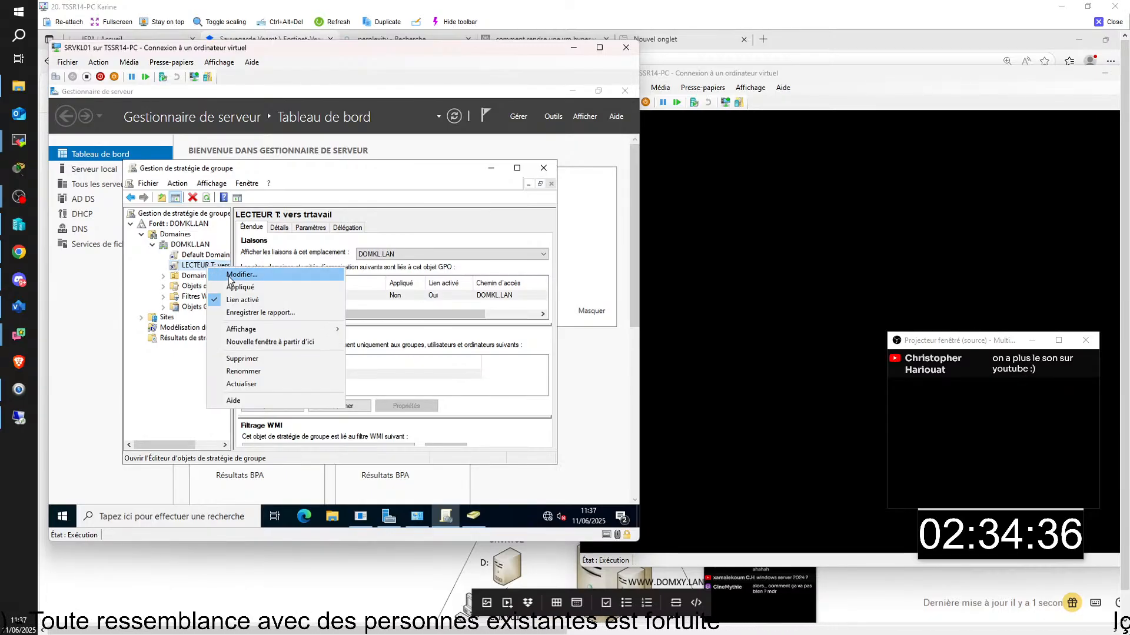
pyautogui.click(471, 340)
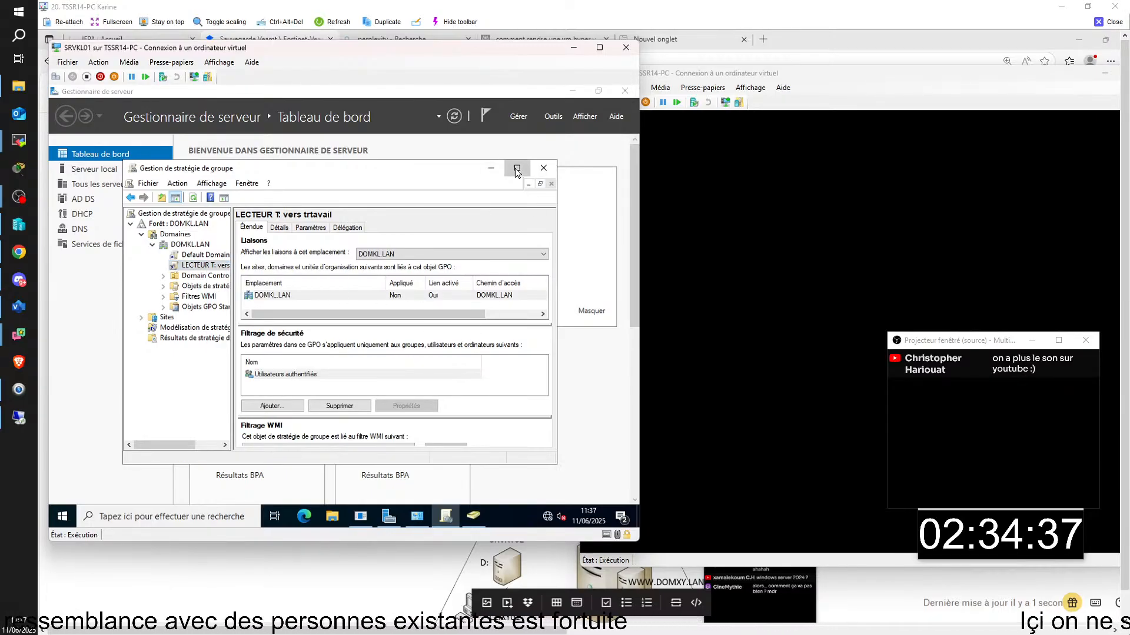
pyautogui.click(517, 169)
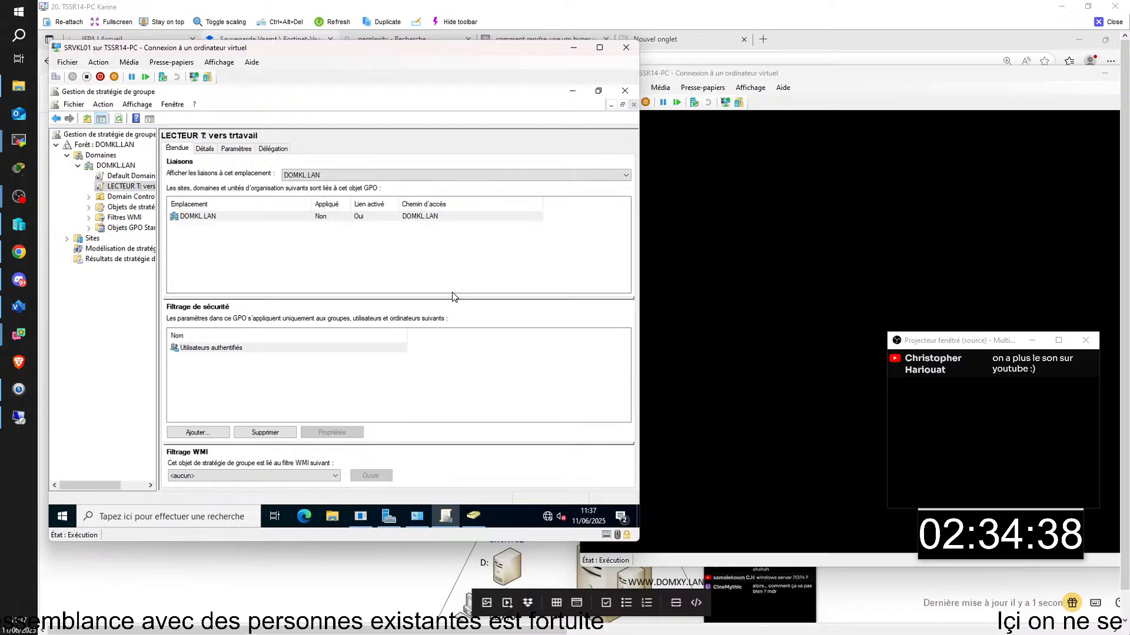
pyautogui.click(198, 434)
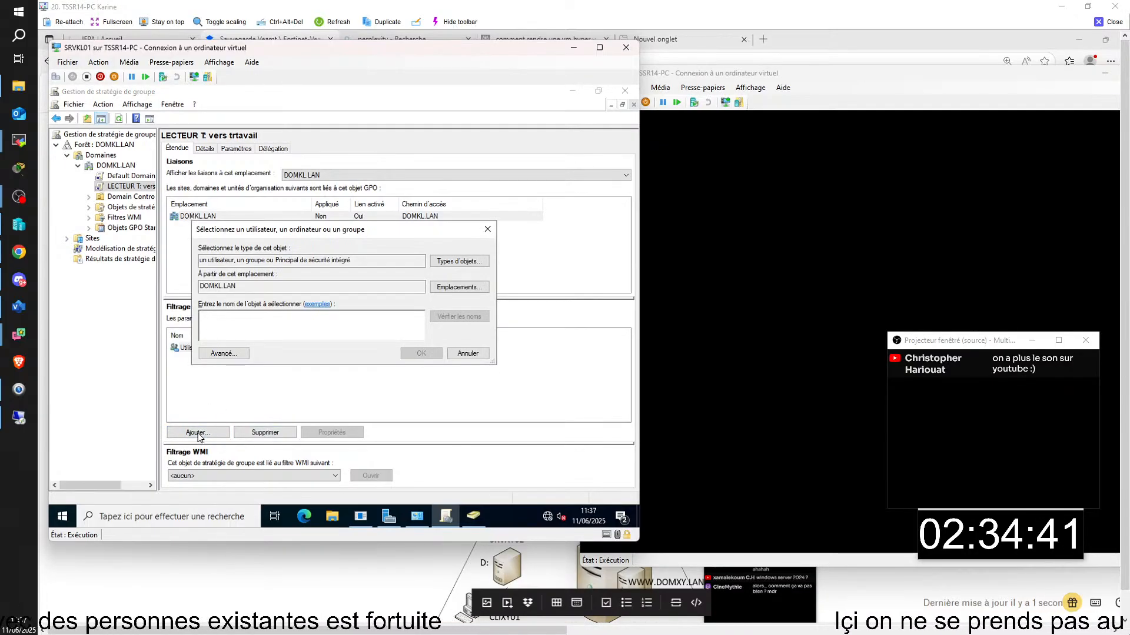
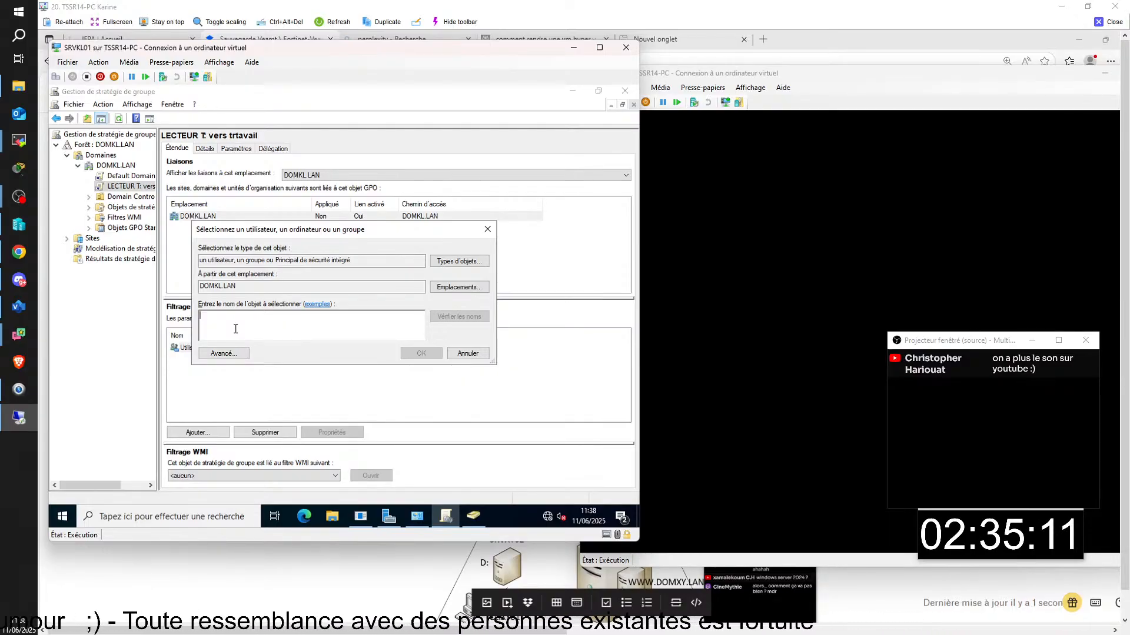
# - Remove Système and Utilisateurs authentifiés from the LECTEUR T GPO's security filtering
pyautogui.write('sys')
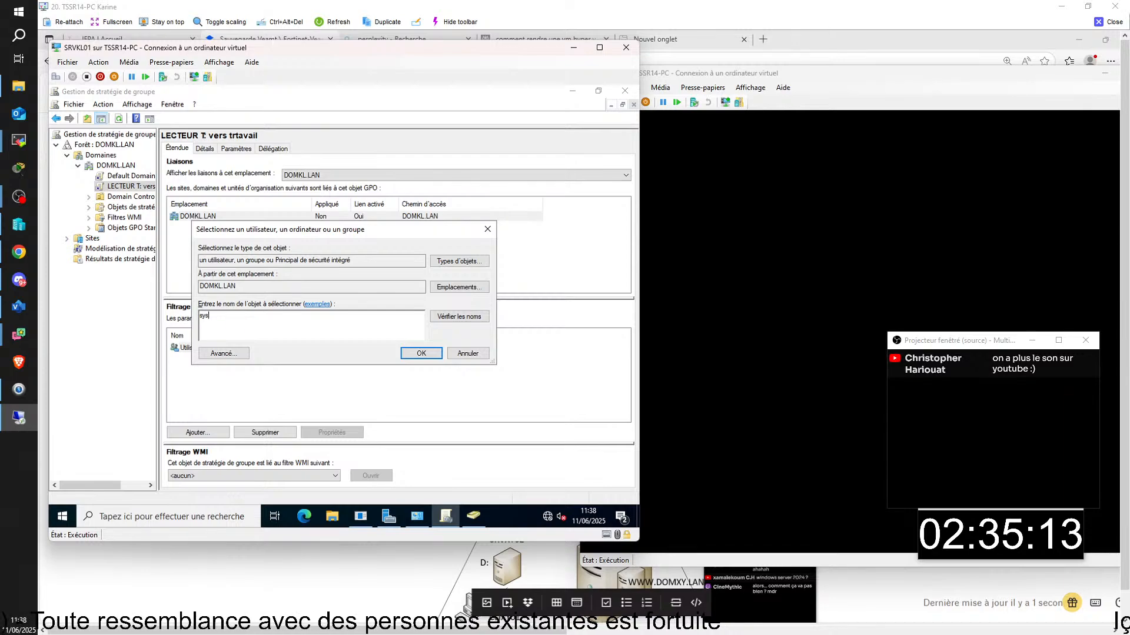
pyautogui.press('Return')
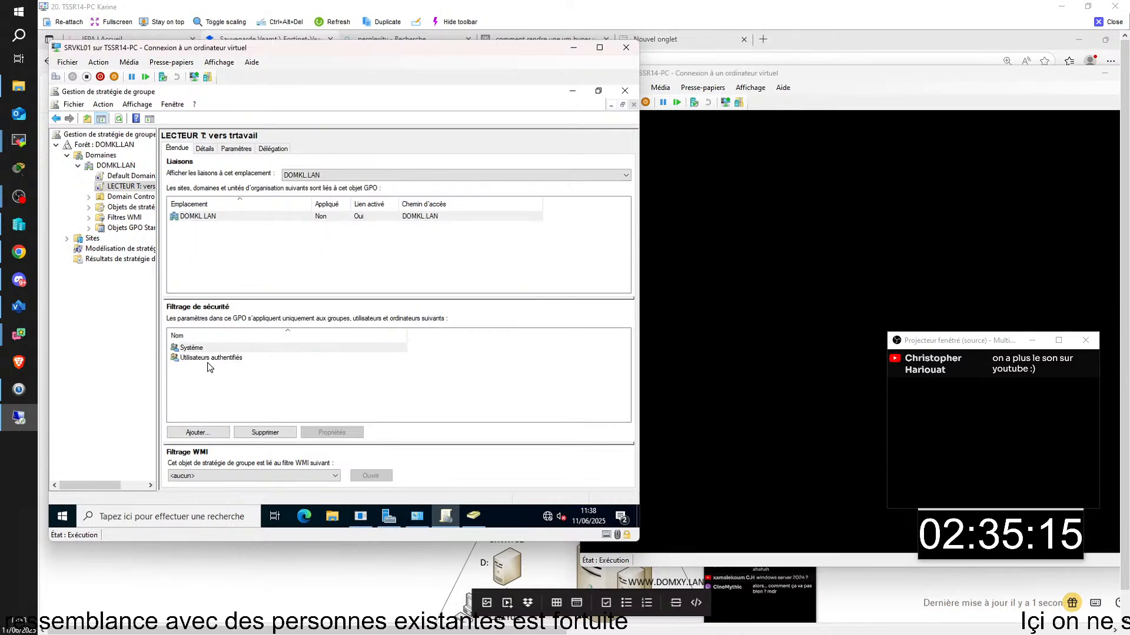
pyautogui.click(209, 360)
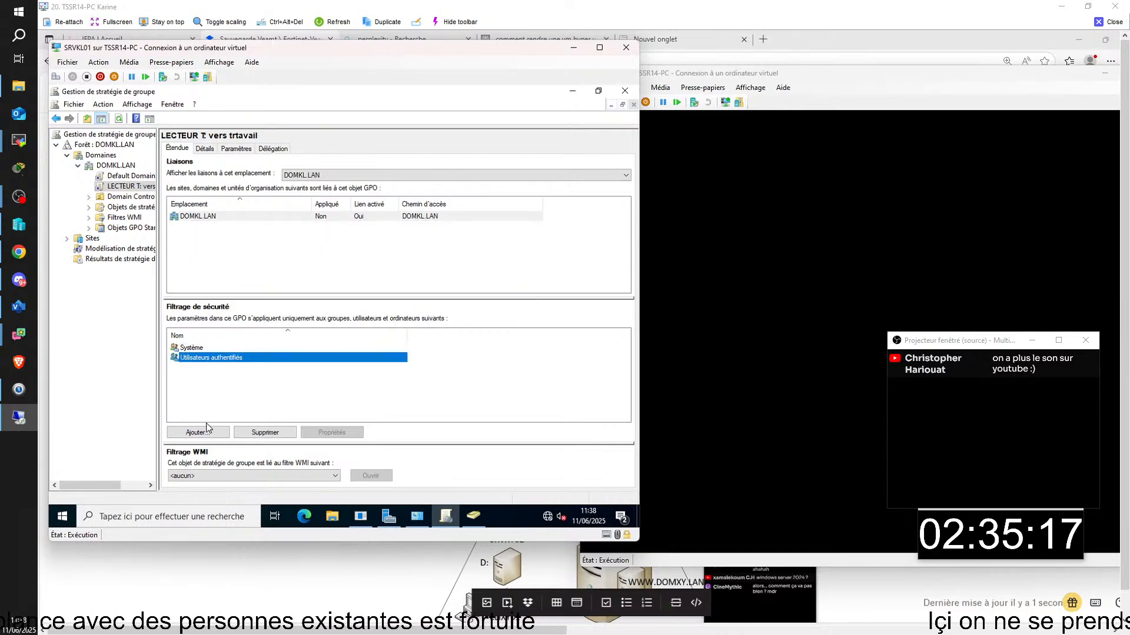
pyautogui.click(198, 351)
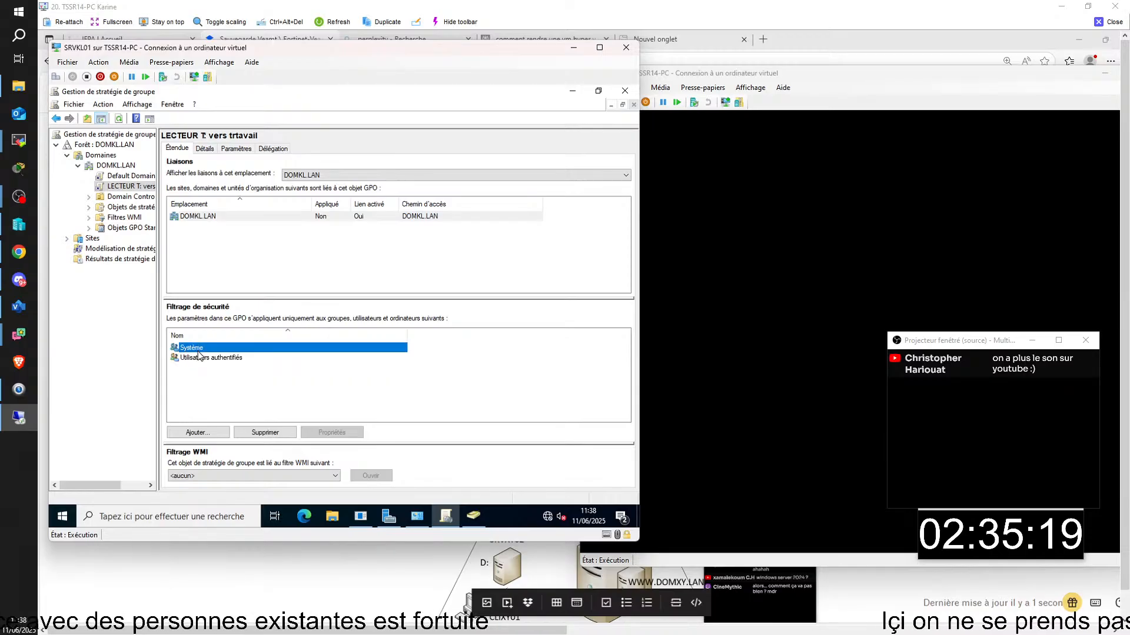
pyautogui.click(284, 436)
pyautogui.click(375, 322)
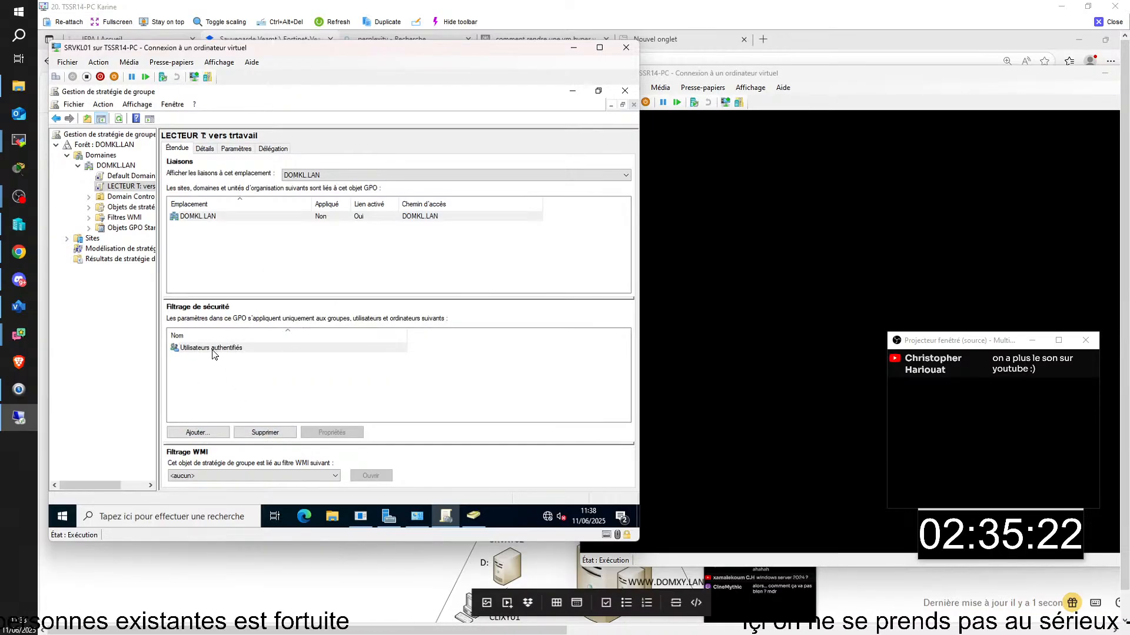
pyautogui.click(214, 349)
pyautogui.click(265, 430)
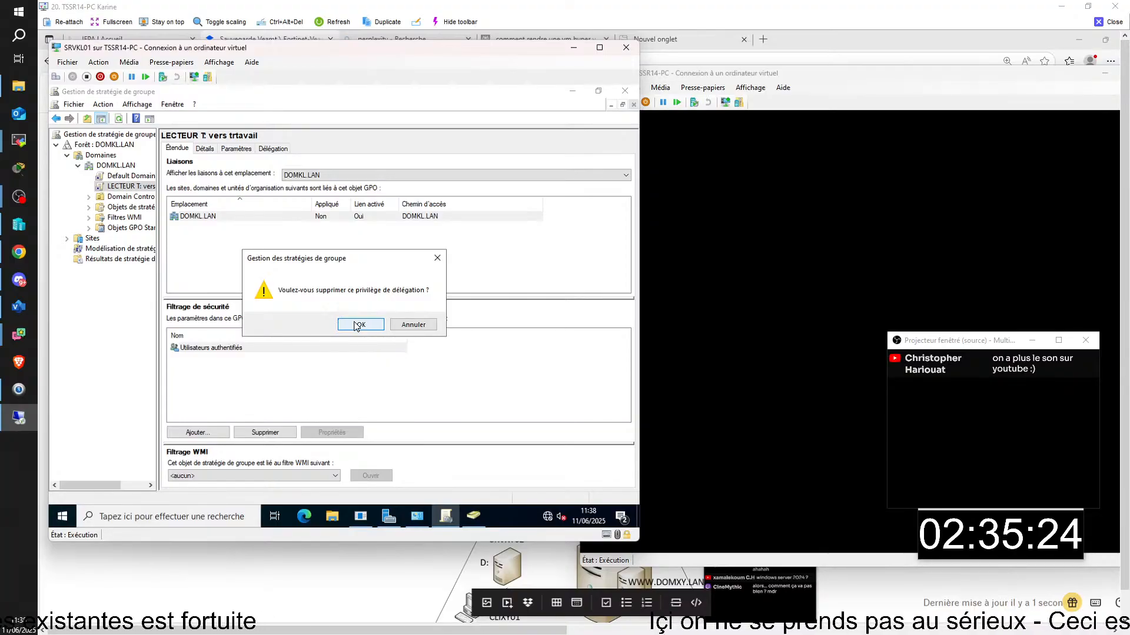
pyautogui.click(357, 325)
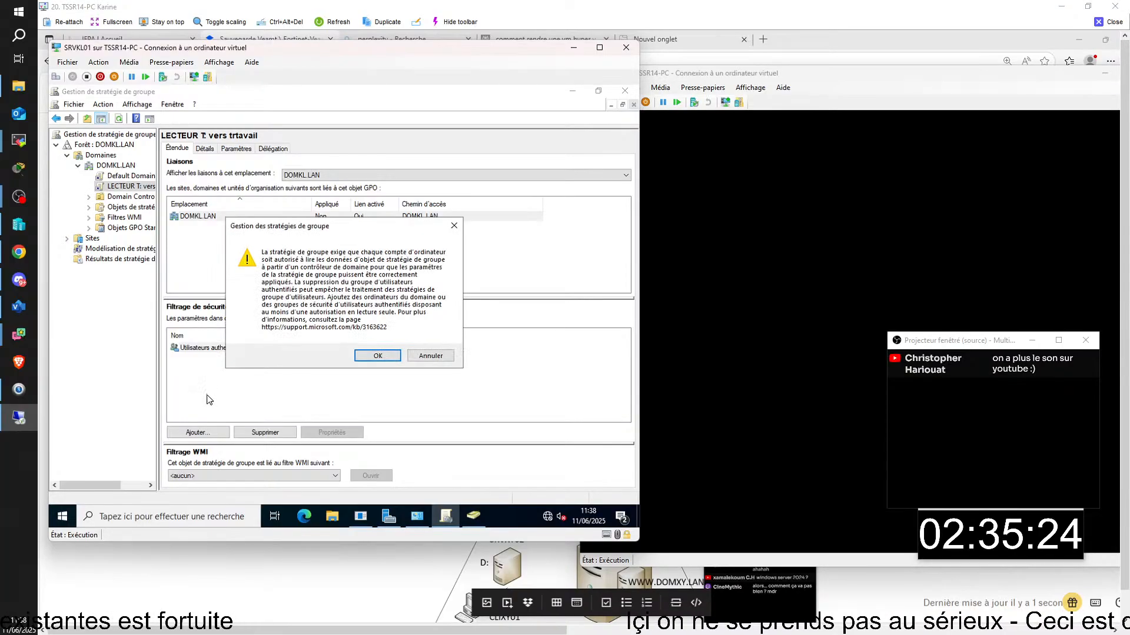
pyautogui.click(377, 356)
# - Add Ordinateurs du domaine and the GF group to the security filter
pyautogui.click(199, 433)
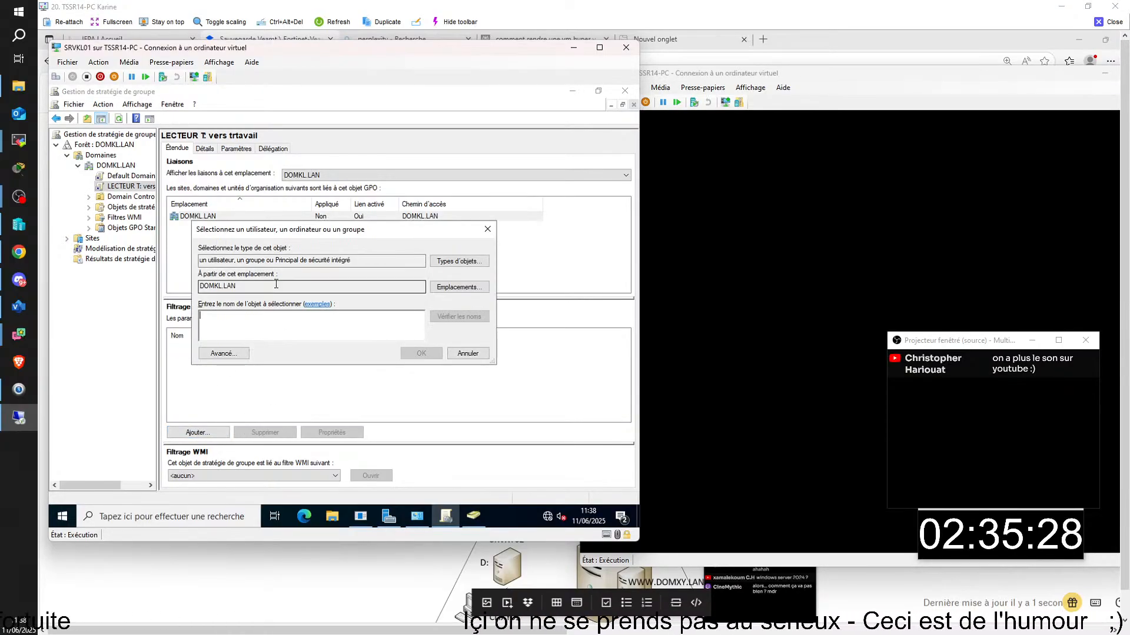
pyautogui.write('ord')
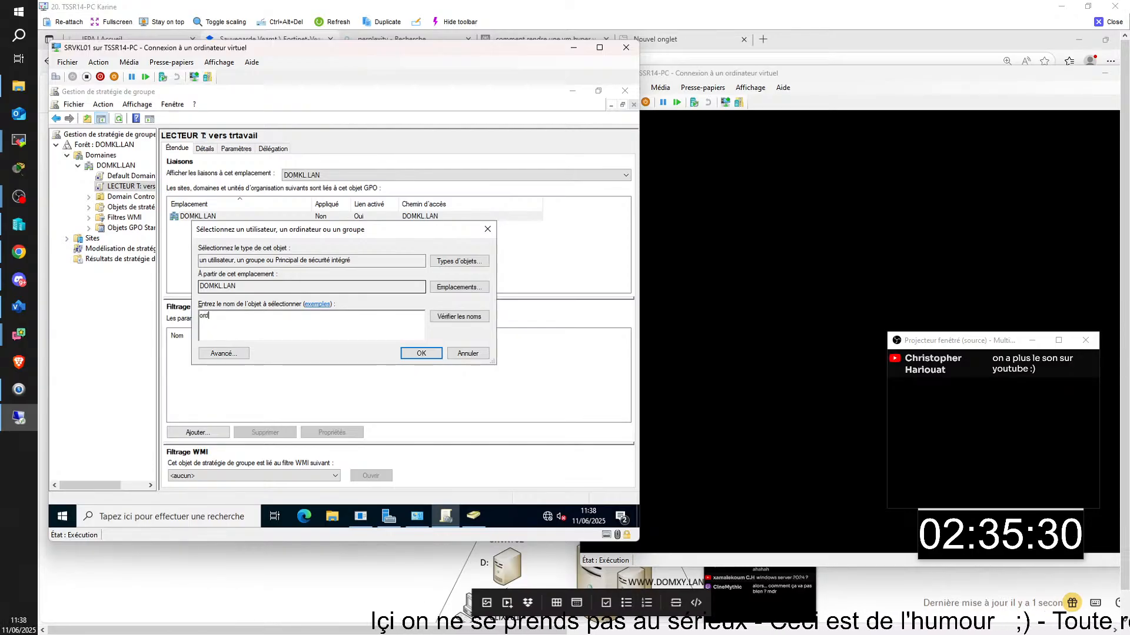
pyautogui.press('Return')
pyautogui.click(213, 431)
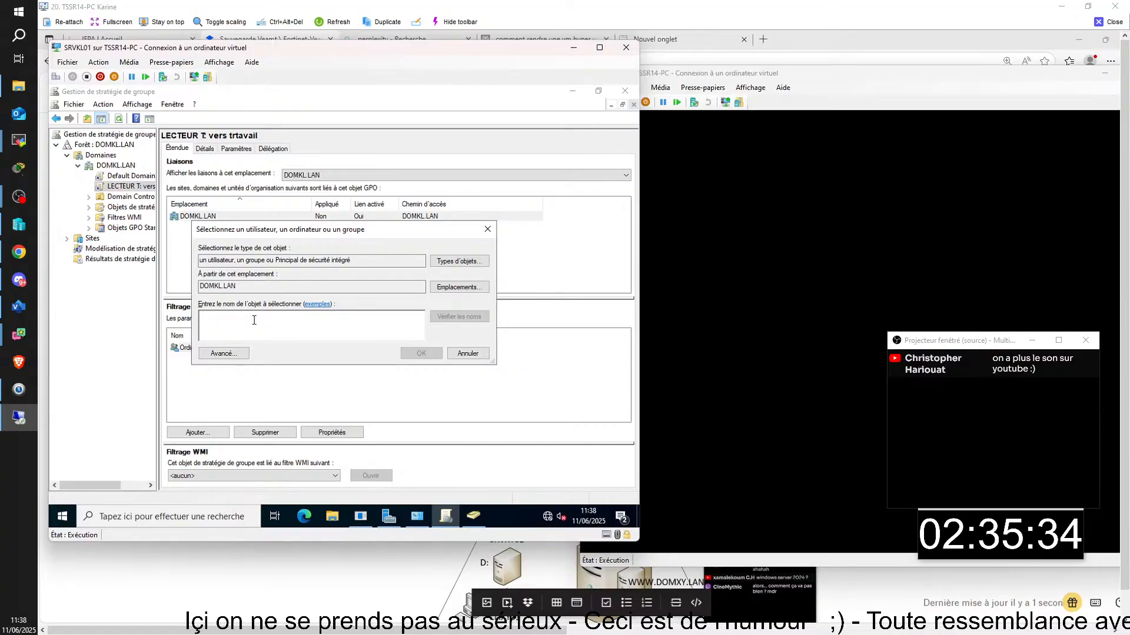
pyautogui.write('gf')
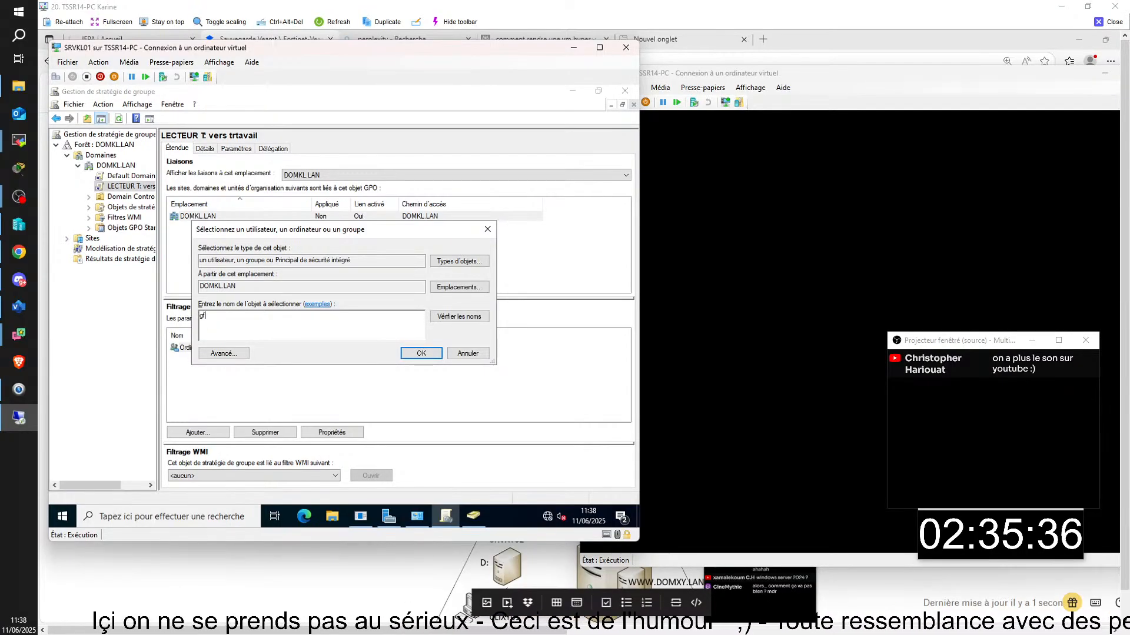
pyautogui.press('BackSpace')
pyautogui.press('BackSpace')
pyautogui.write('GF')
pyautogui.press('Return')
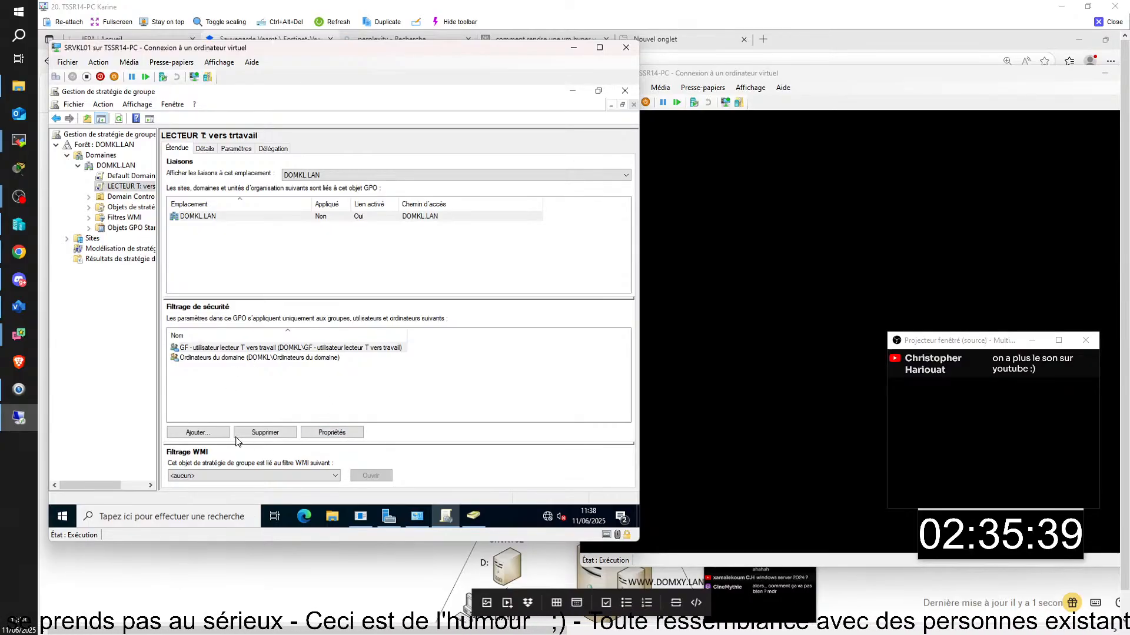
pyautogui.click(129, 187)
# - Edit the GPO and open Configuration utilisateur > Préférences > Paramètres Windows > Mappages de lecteurs
pyautogui.rightClick(129, 187)
pyautogui.press('Escape')
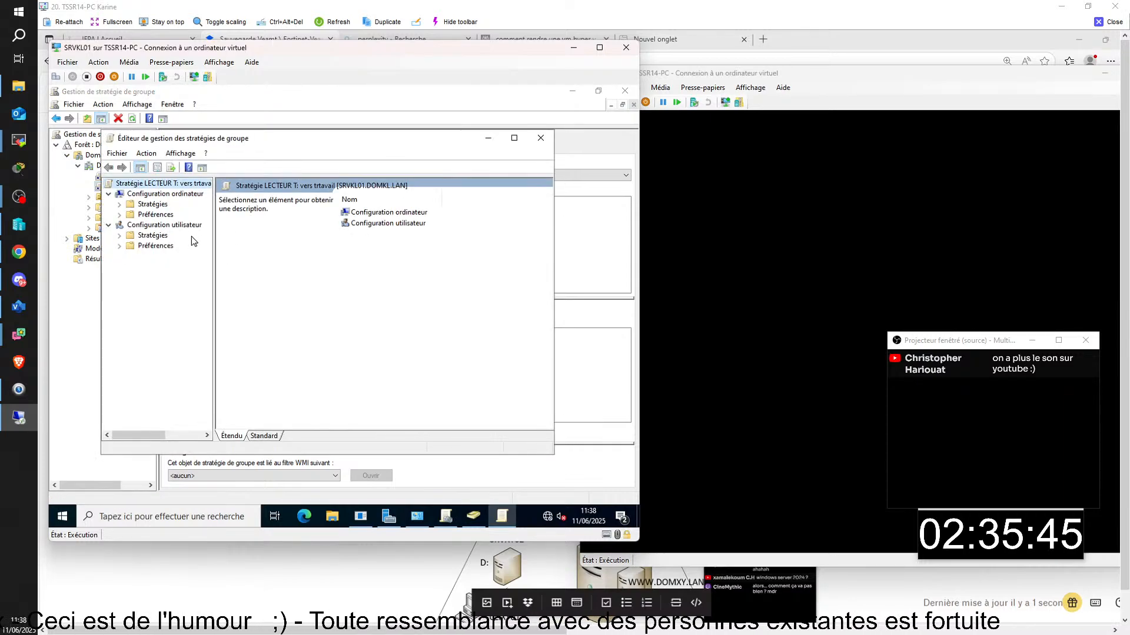
pyautogui.click(120, 246)
pyautogui.click(131, 267)
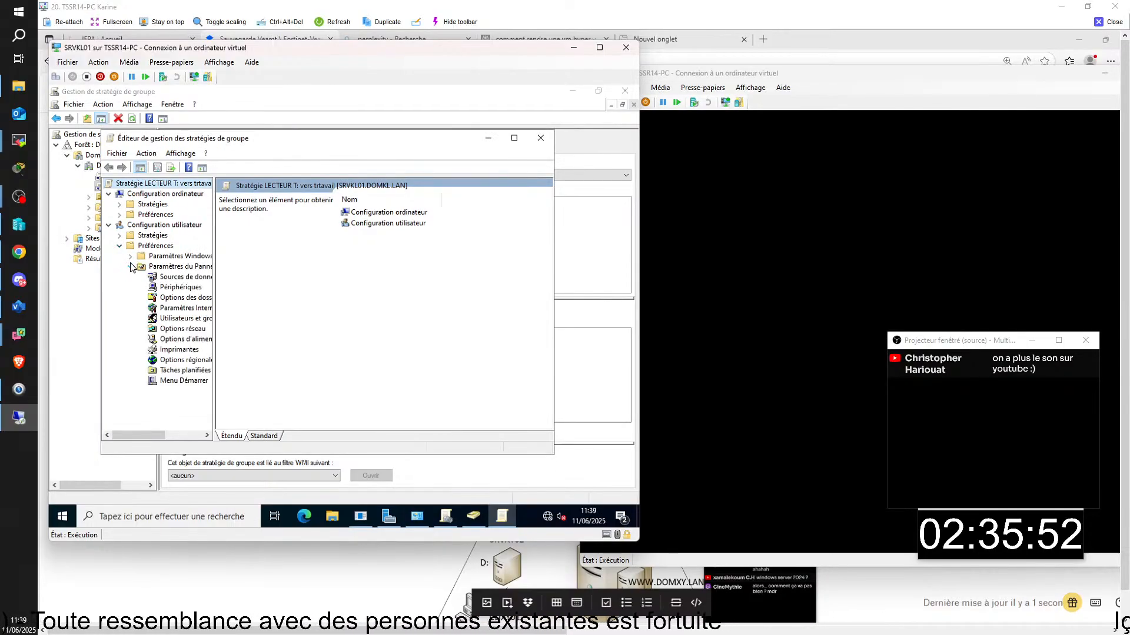
pyautogui.click(130, 256)
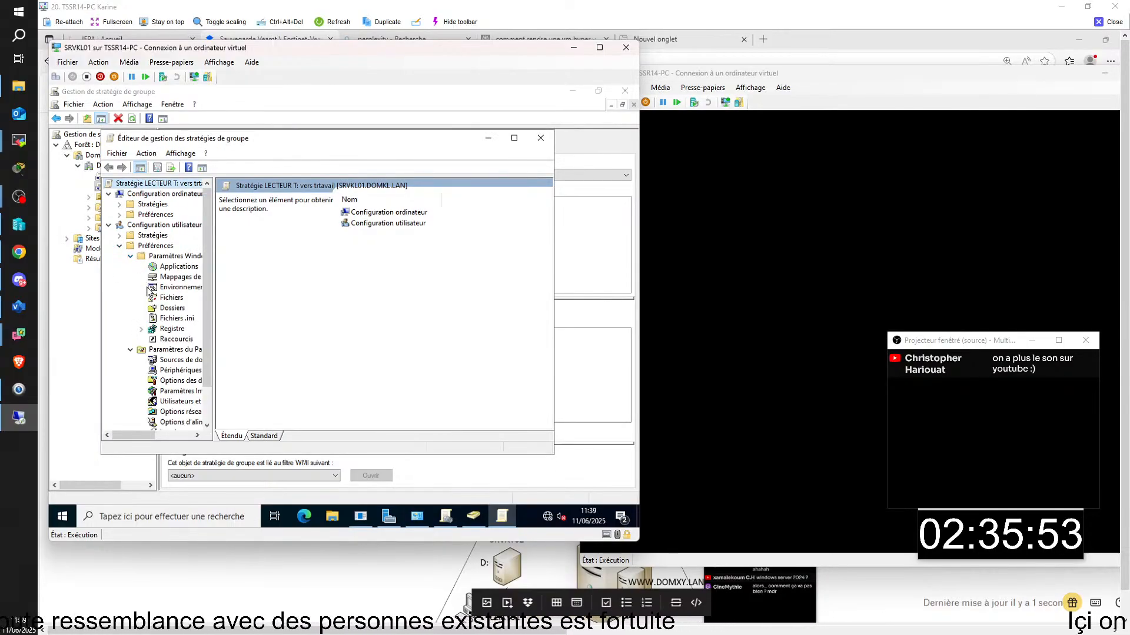
pyautogui.click(131, 350)
pyautogui.click(182, 277)
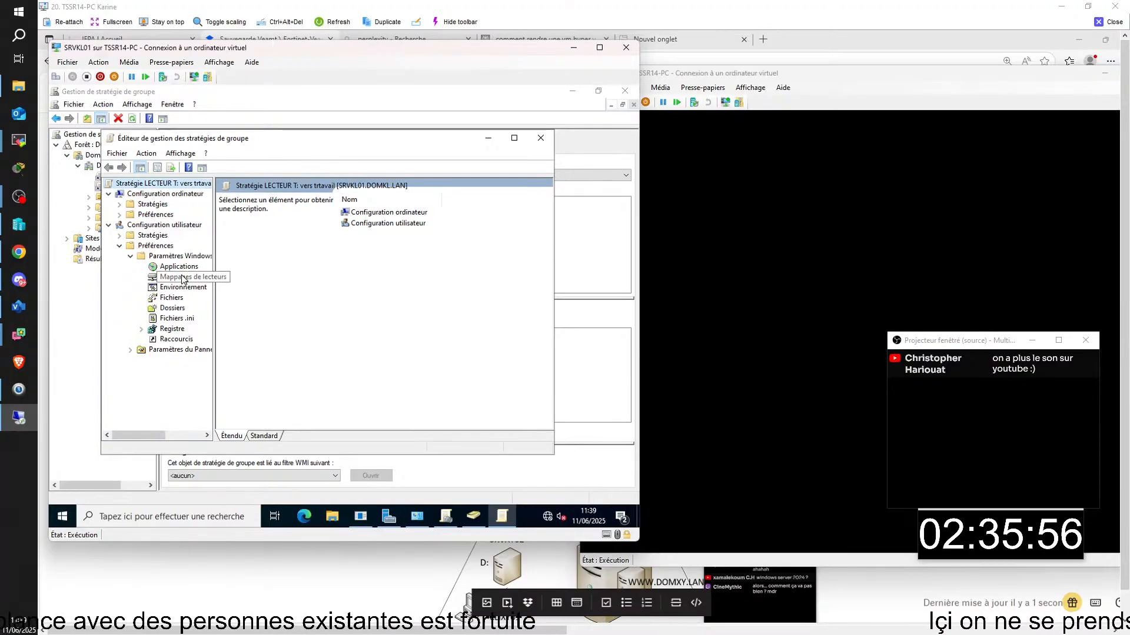
pyautogui.rightClick(381, 283)
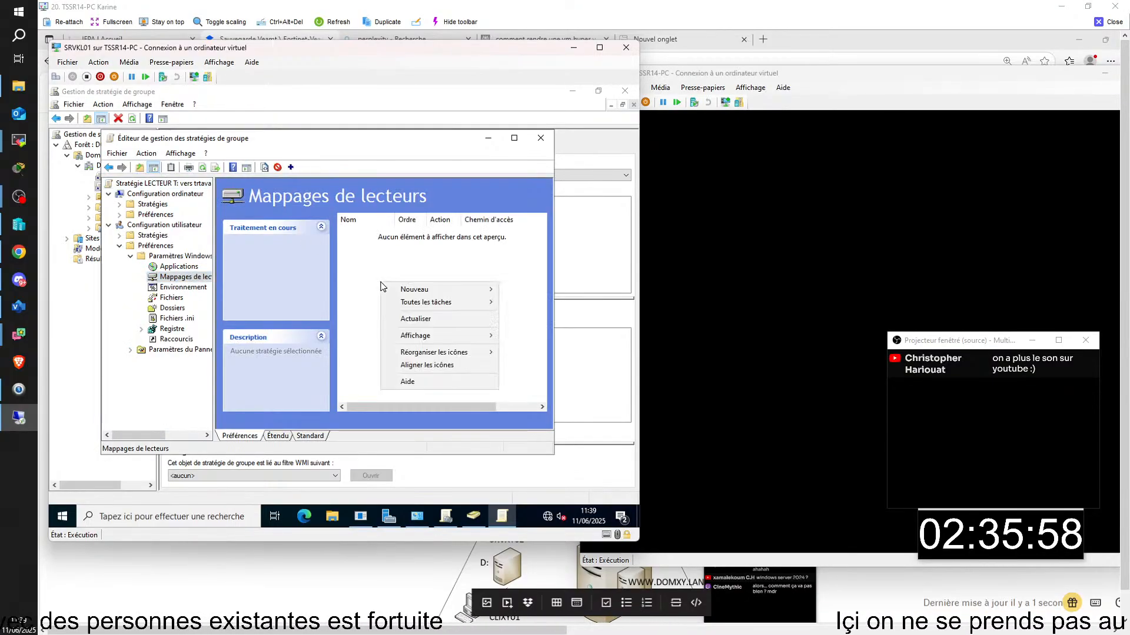
# - Create a new mapped drive entry with action Créer
pyautogui.moveTo(470, 289)
pyautogui.click(522, 289)
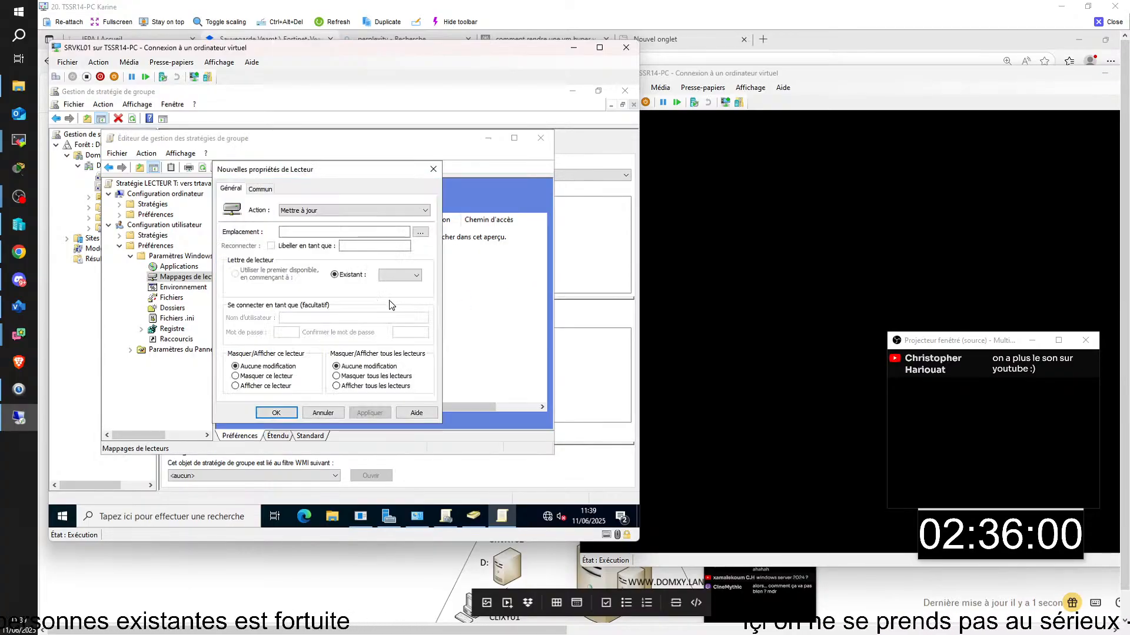
pyautogui.click(373, 211)
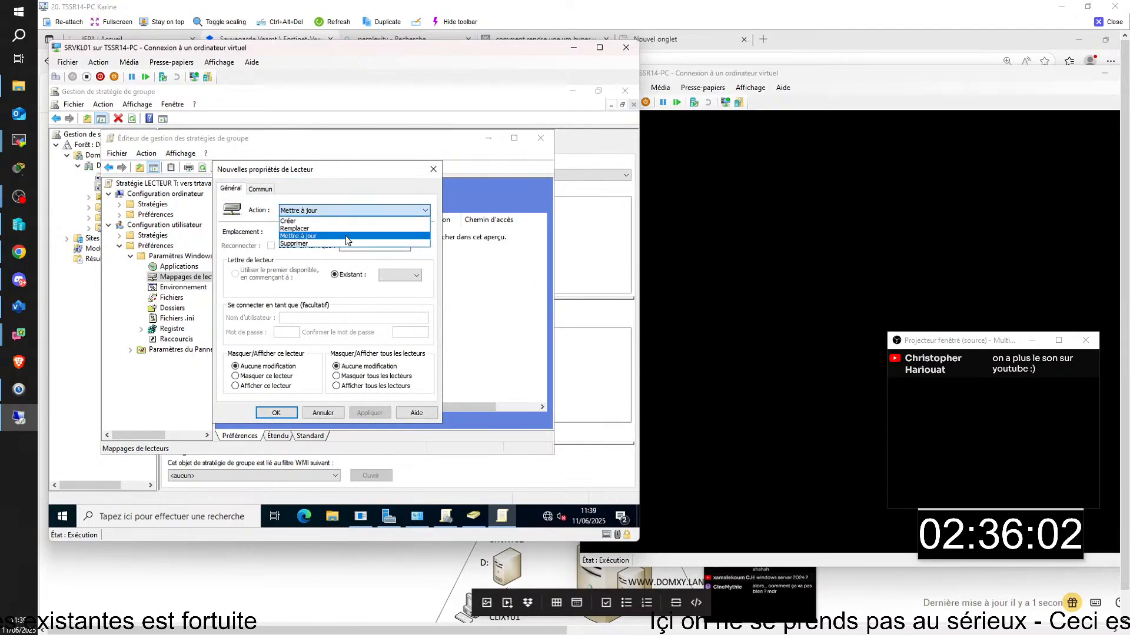
pyautogui.click(334, 222)
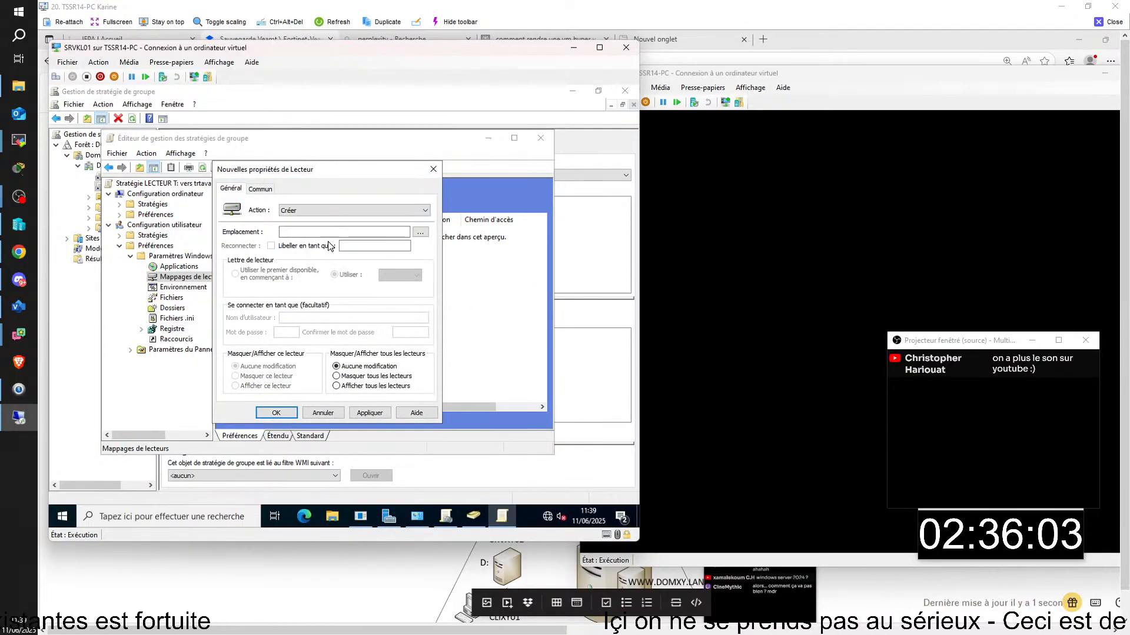
pyautogui.click(421, 233)
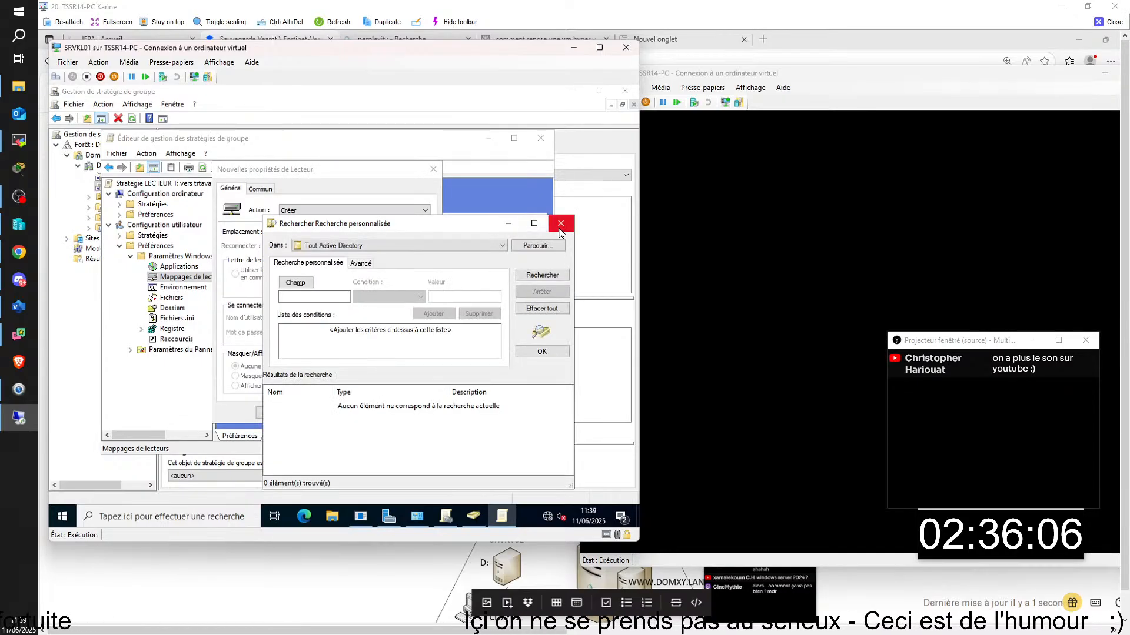
pyautogui.click(560, 224)
pyautogui.click(358, 232)
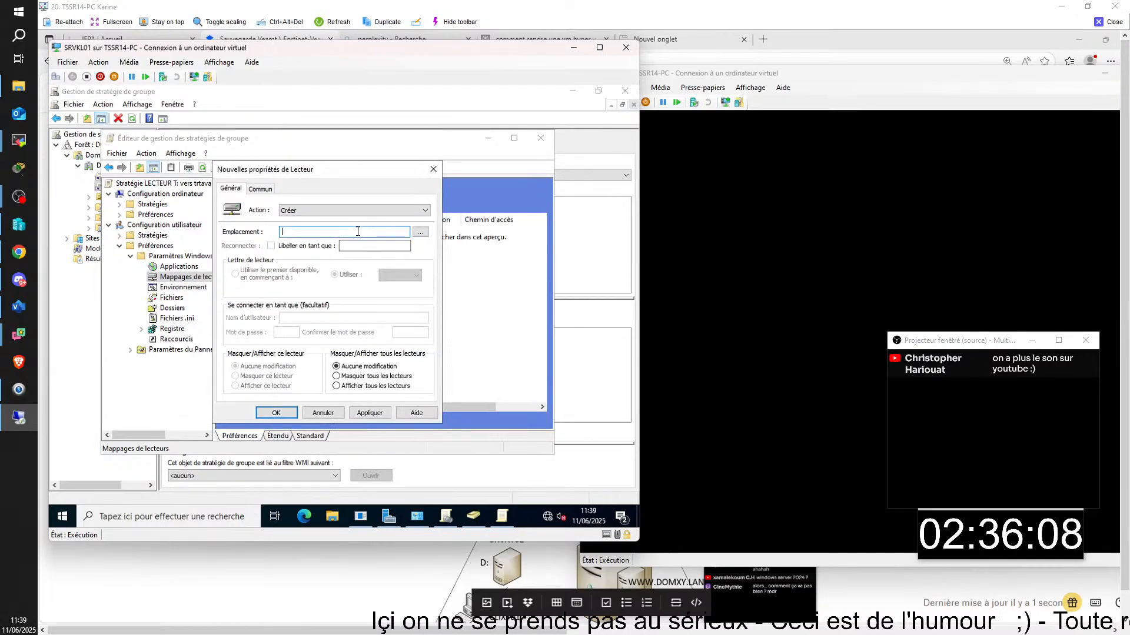
# - Enter \\SRVKL05\TRAVAIL as the mapping location
pyautogui.write('\\\\')
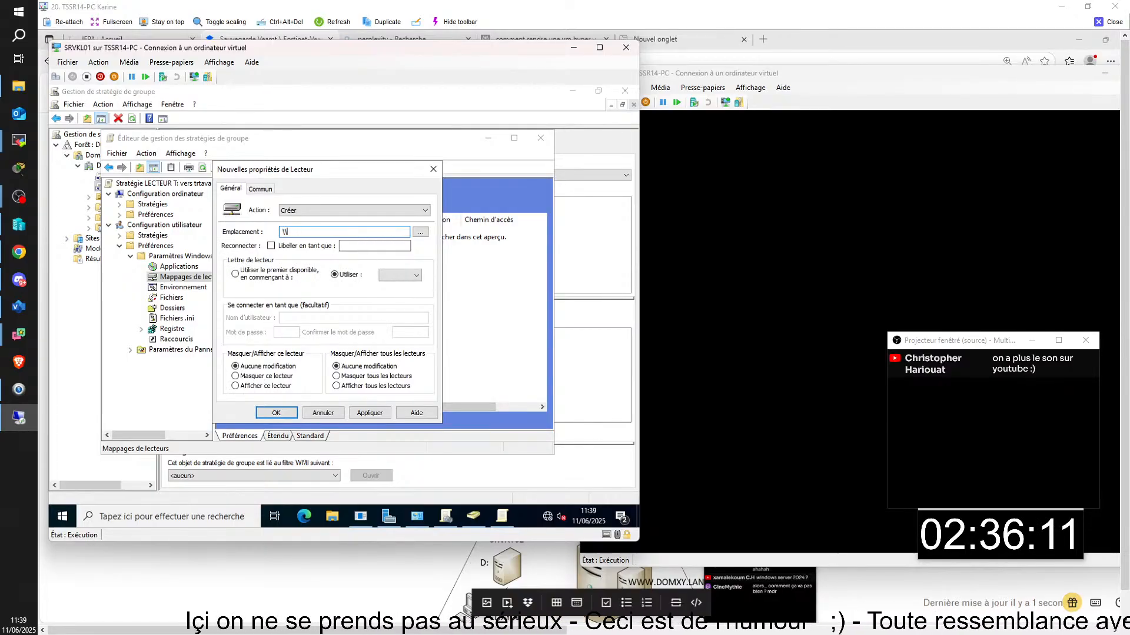
pyautogui.write('SRVKL')
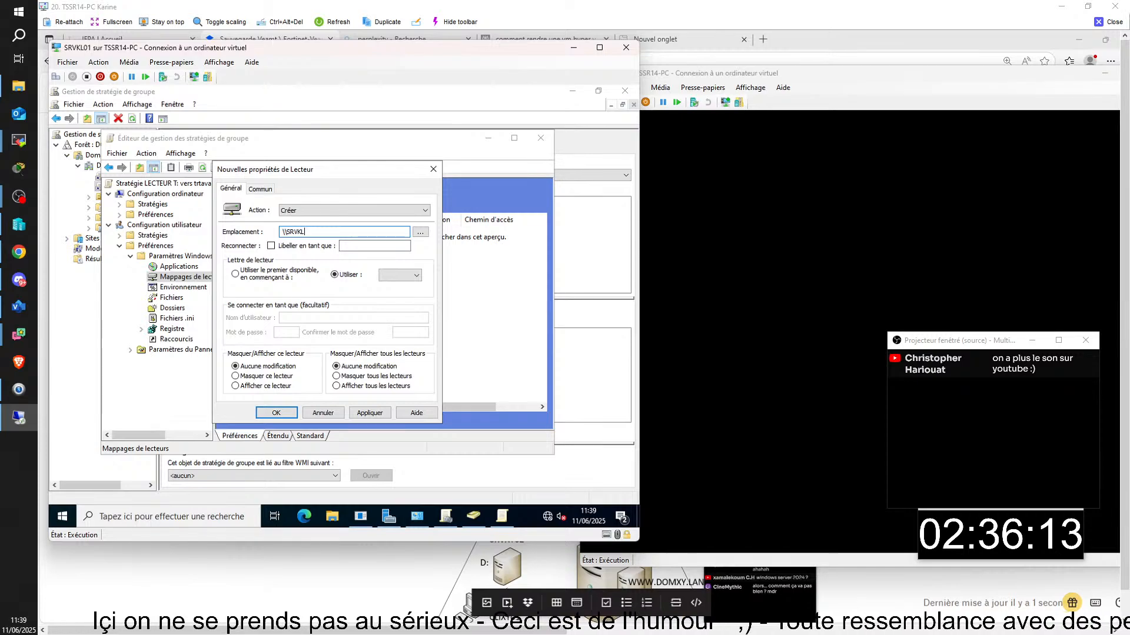
pyautogui.write('05')
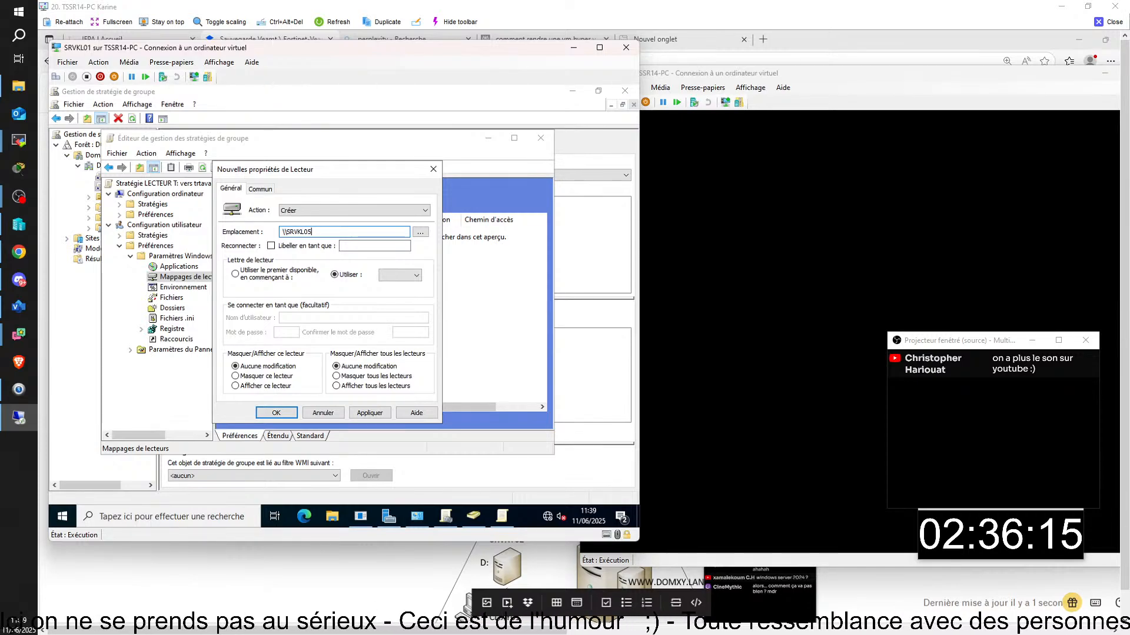
pyautogui.write('\\')
pyautogui.press('BackSpace')
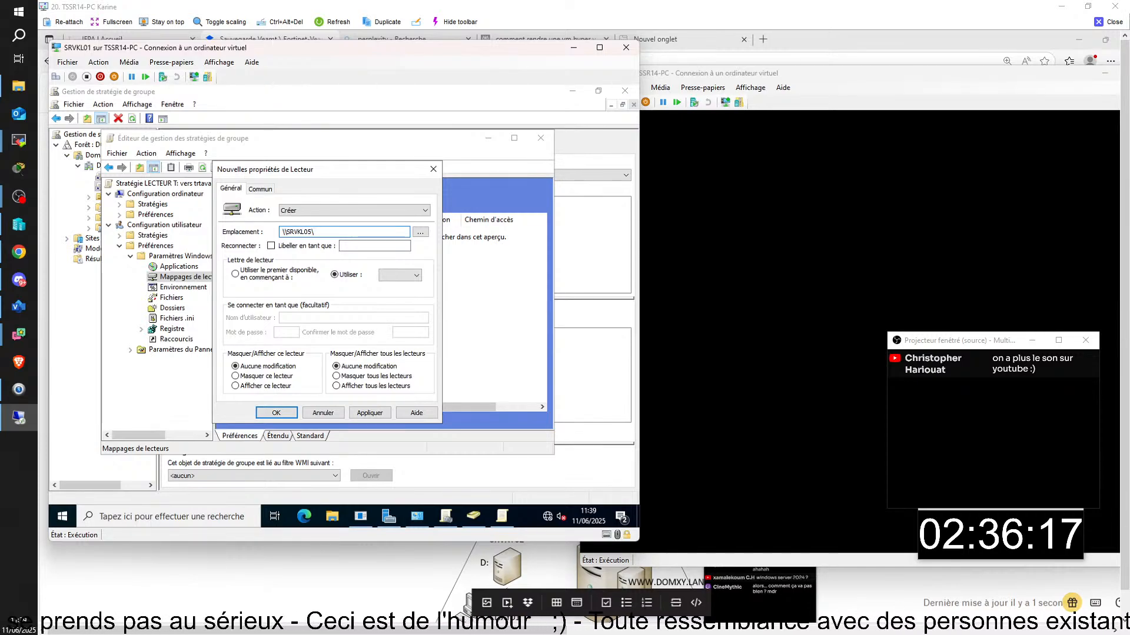
pyautogui.write('d/')
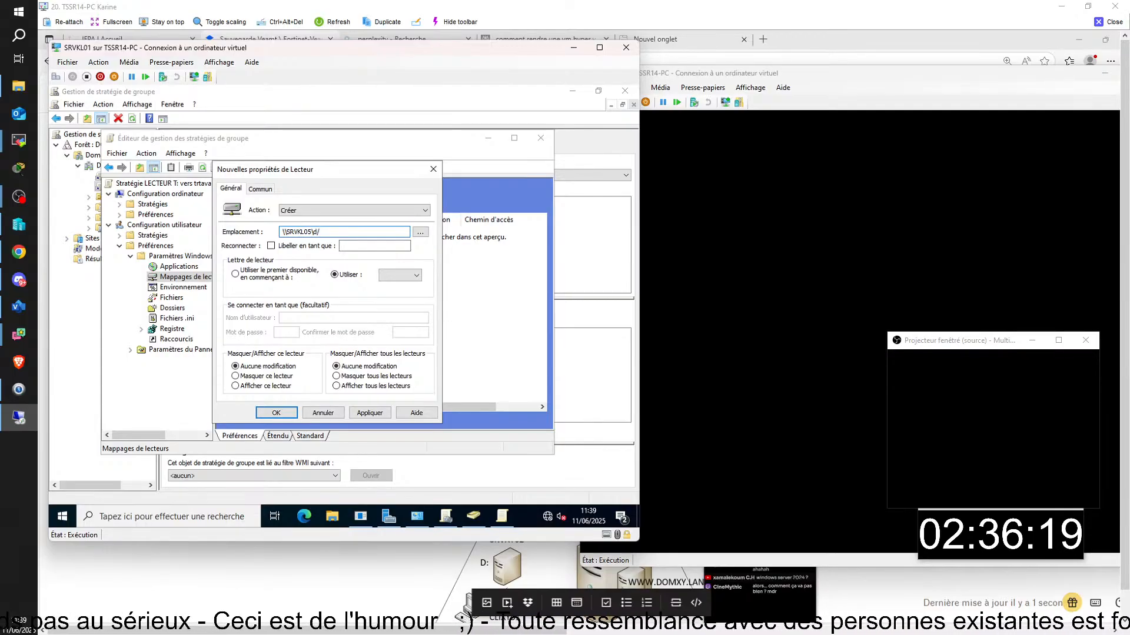
pyautogui.press('BackSpace')
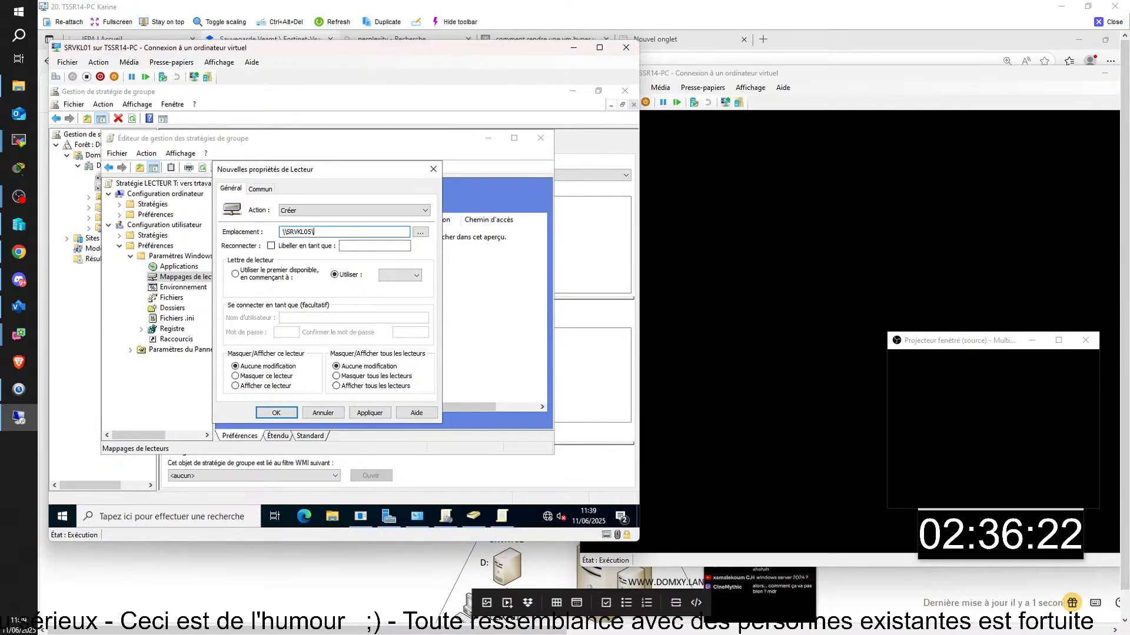
pyautogui.write('d')
pyautogui.press('BackSpace')
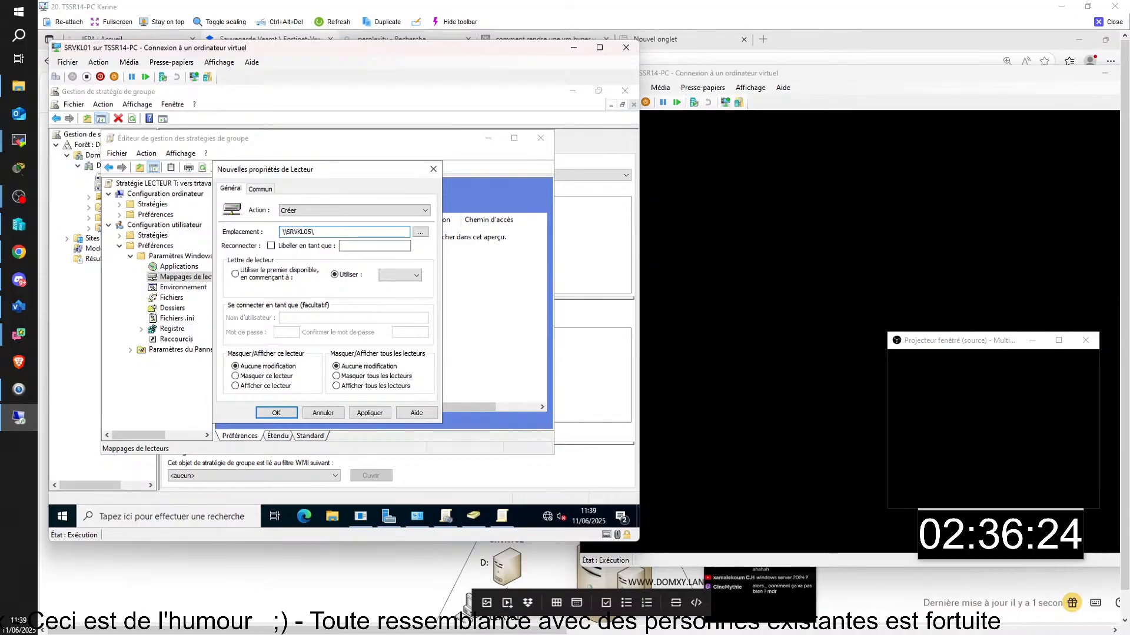
pyautogui.write('D/')
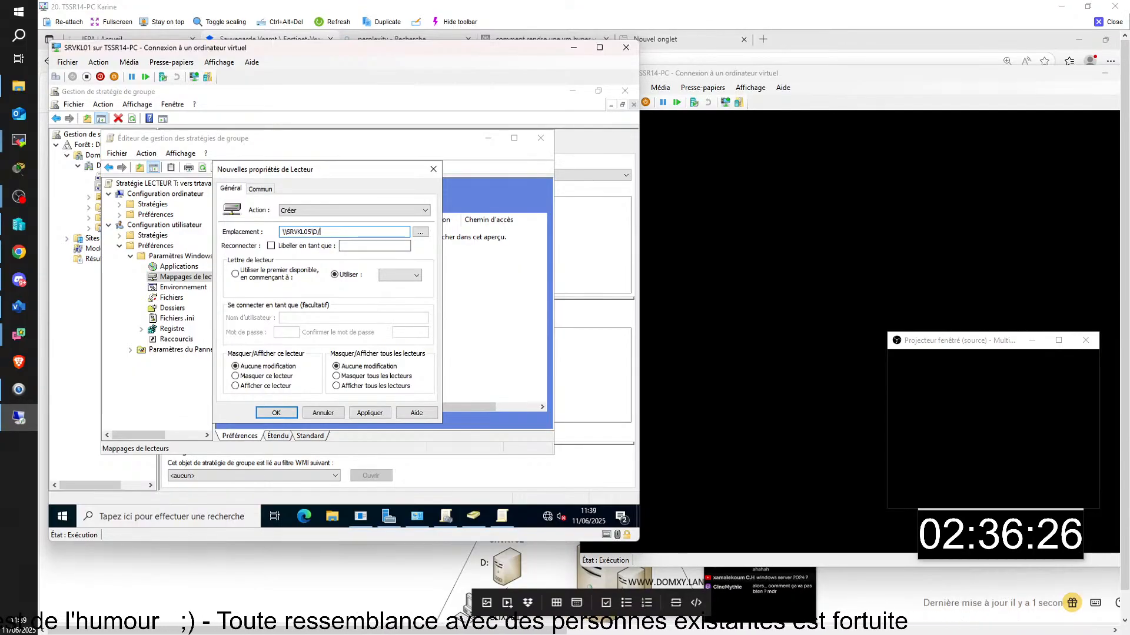
pyautogui.press('BackSpace')
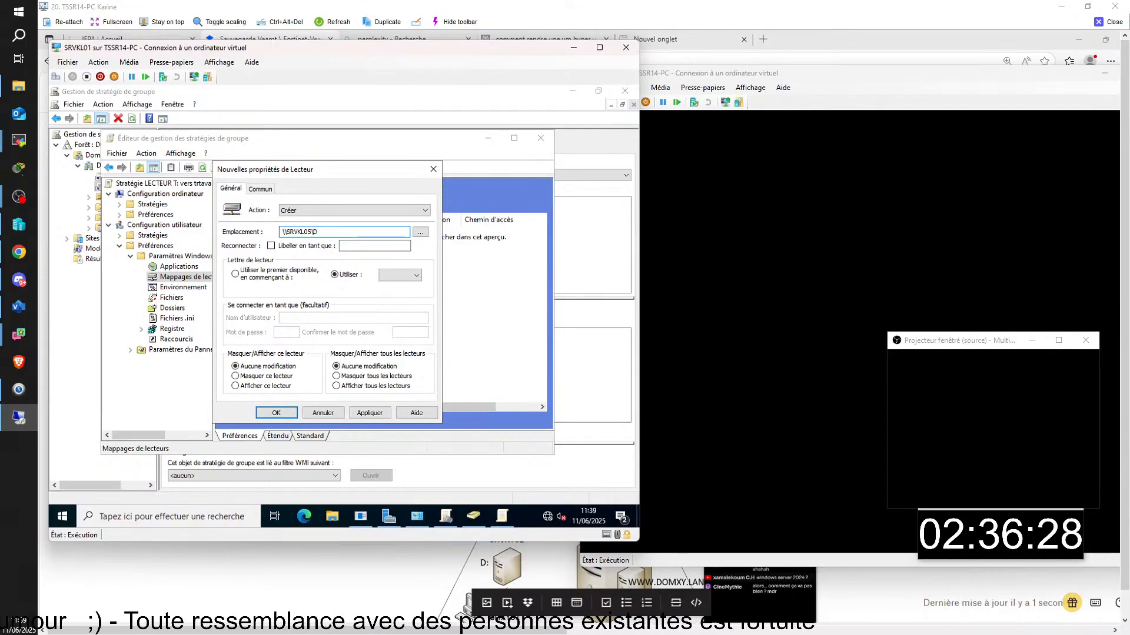
pyautogui.write('.')
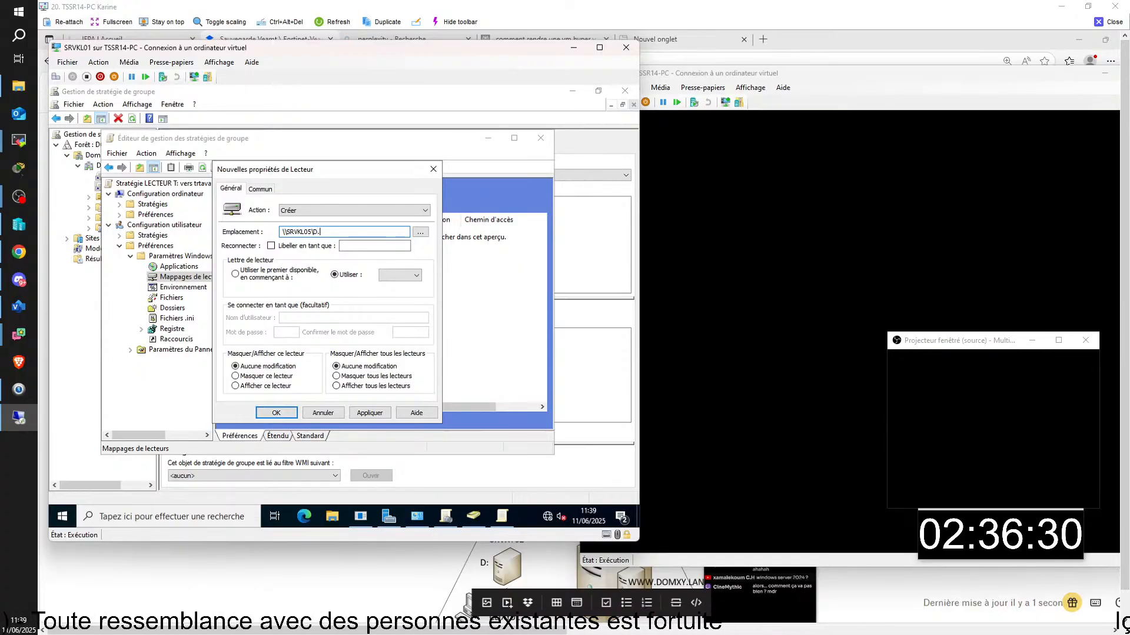
pyautogui.write(';?')
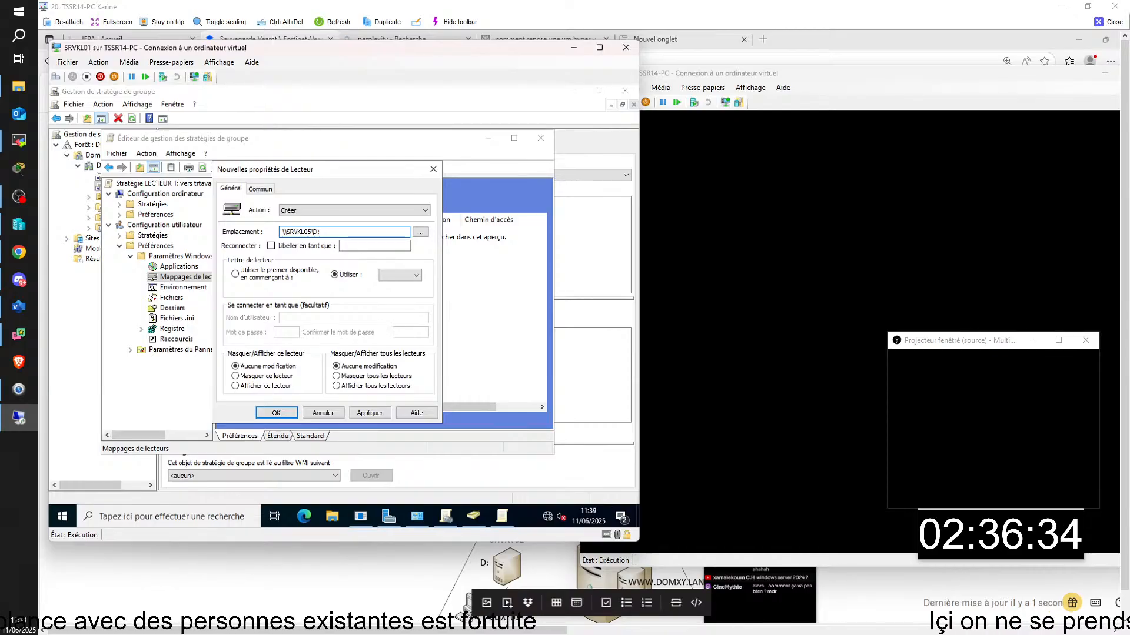
pyautogui.press('BackSpace')
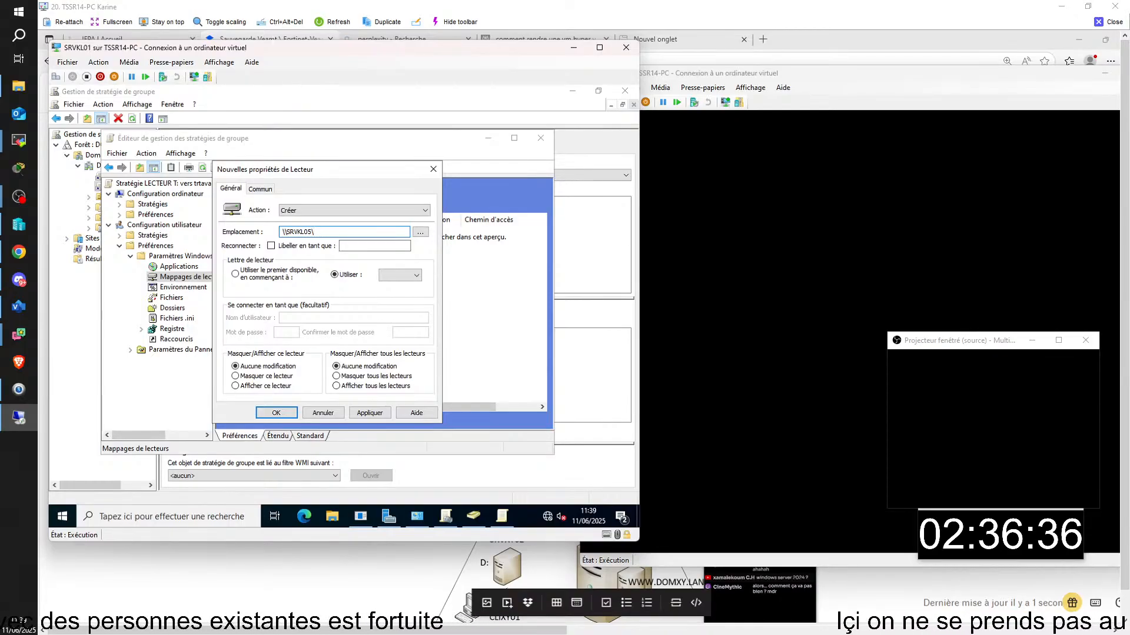
pyautogui.press('BackSpace')
pyautogui.press('BackSpace')
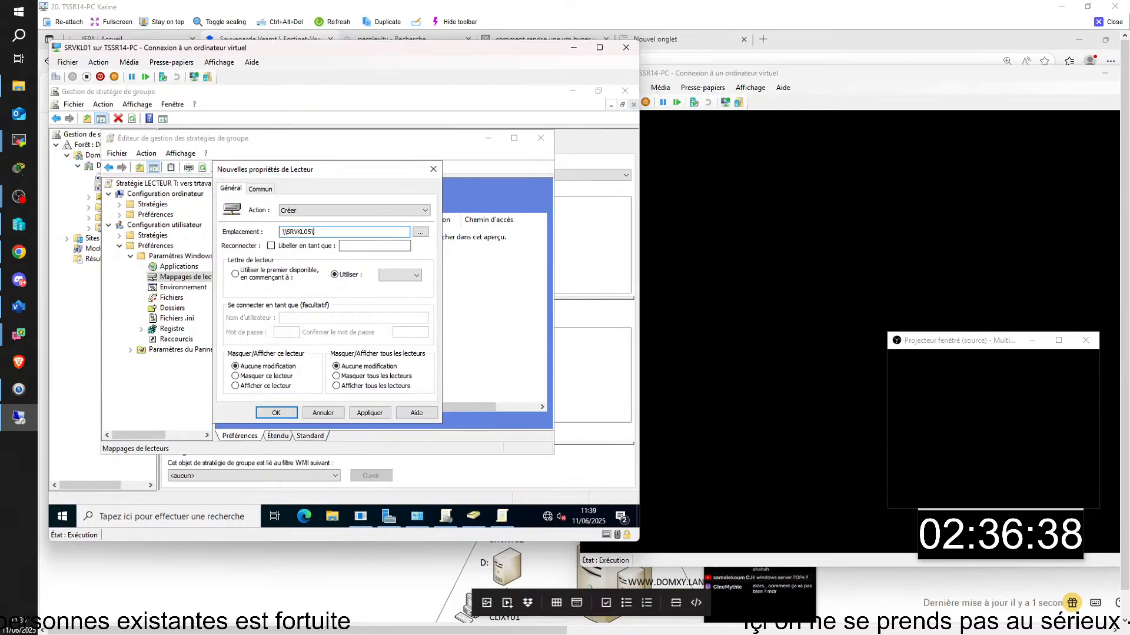
pyautogui.write('tra')
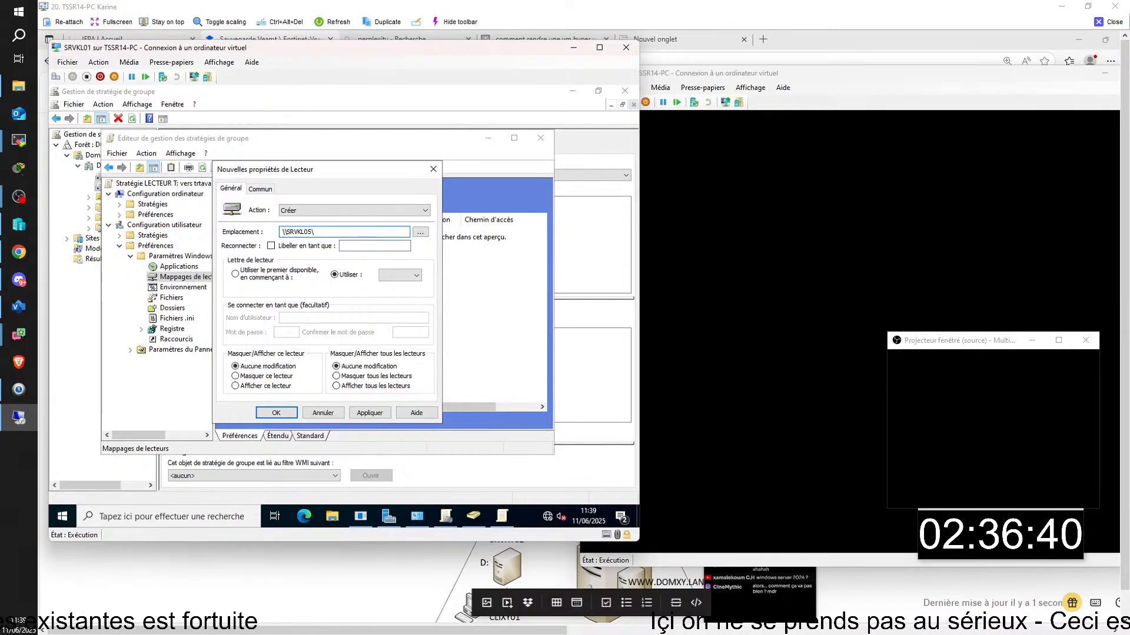
pyautogui.write('VA')
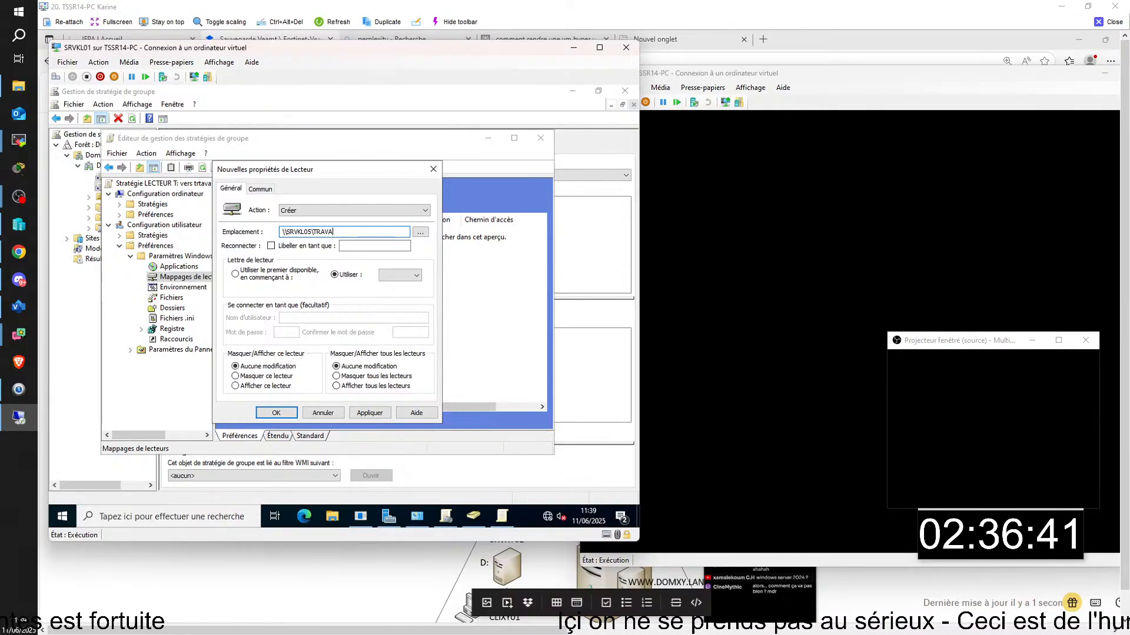
pyautogui.write('IL\\')
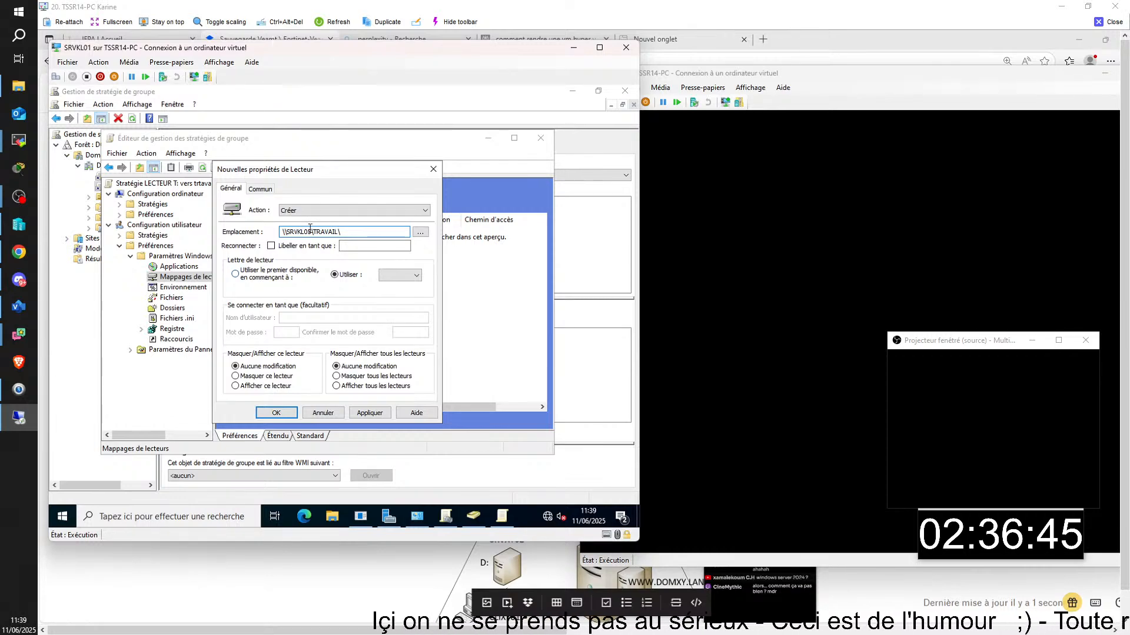
pyautogui.click(376, 245)
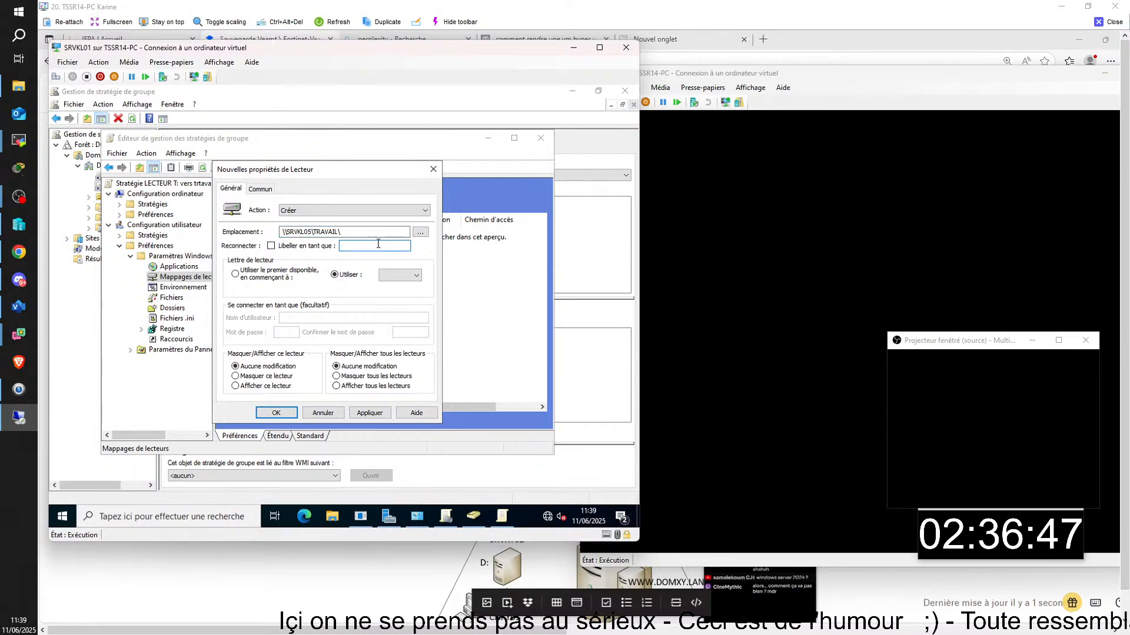
pyautogui.click(368, 232)
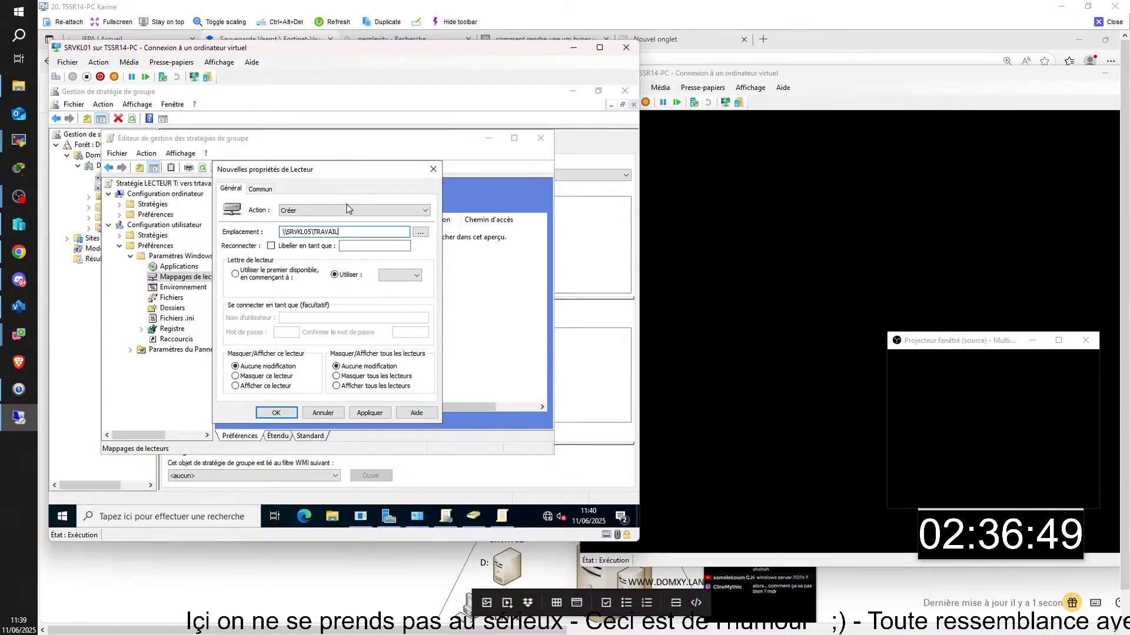
# - Choose drive letter D and label the drive C'EST ICI
pyautogui.click(416, 277)
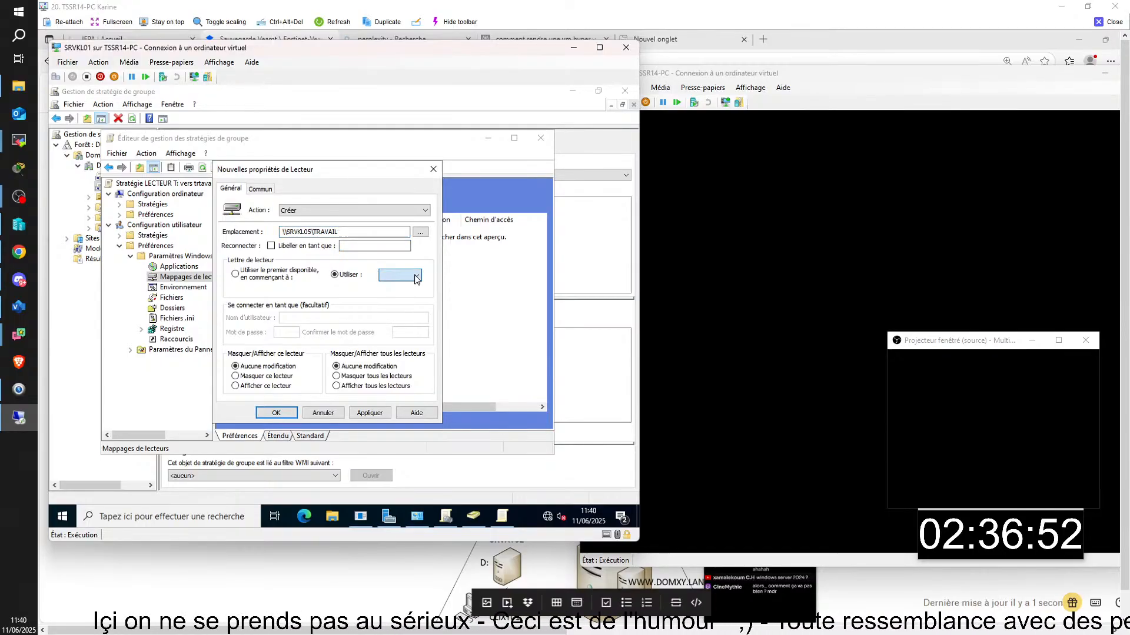
pyautogui.click(416, 276)
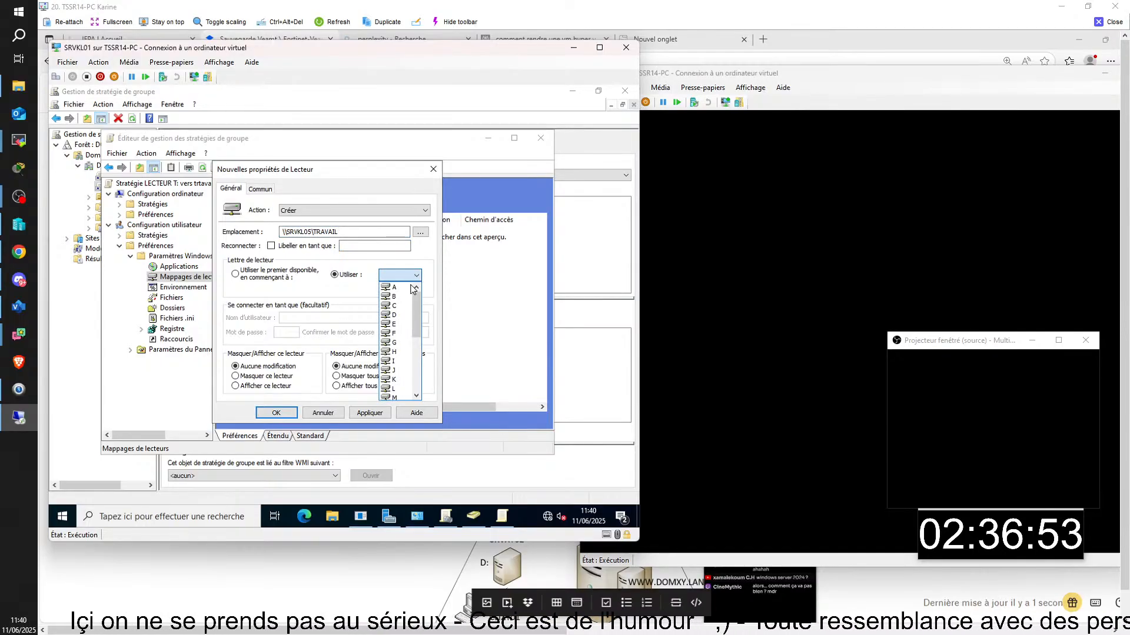
pyautogui.click(398, 315)
pyautogui.click(364, 247)
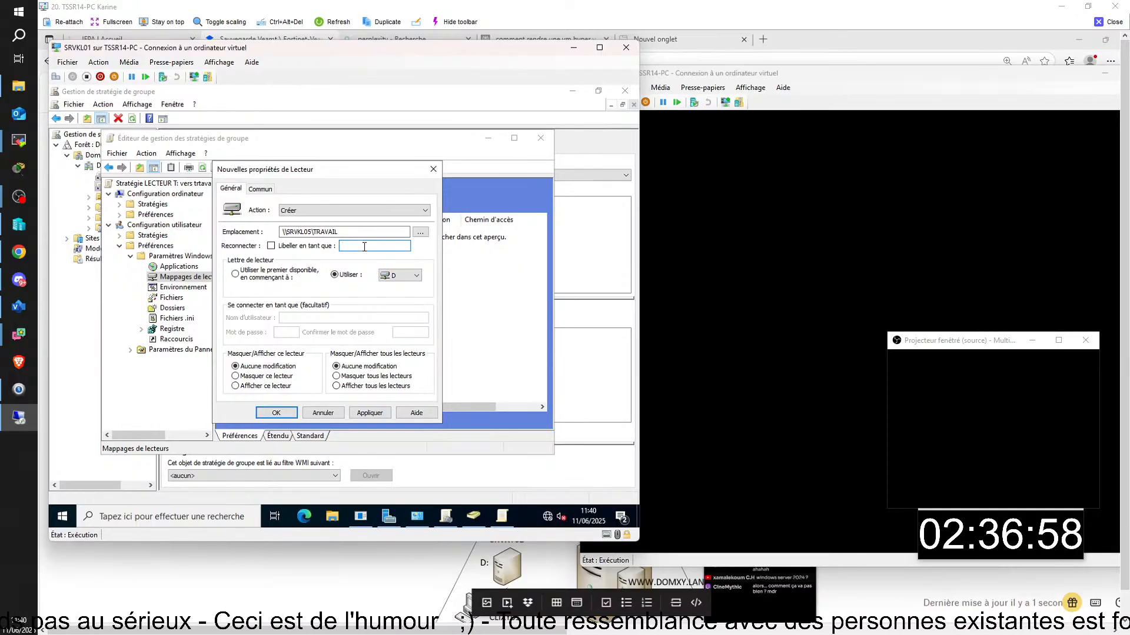
pyautogui.write('C')
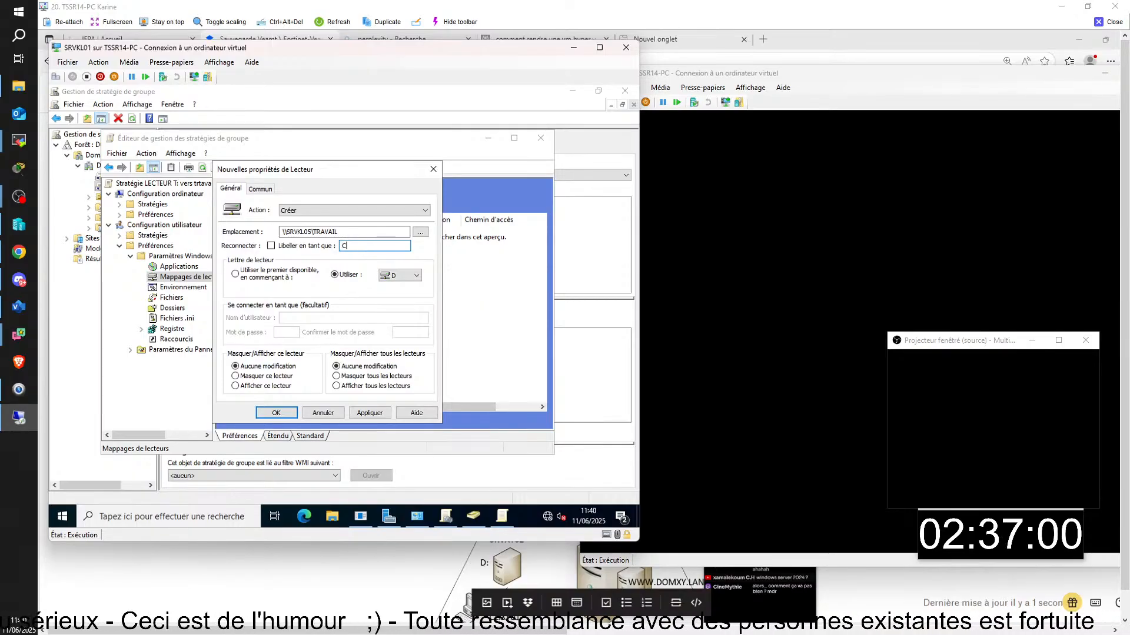
pyautogui.write('4ES')
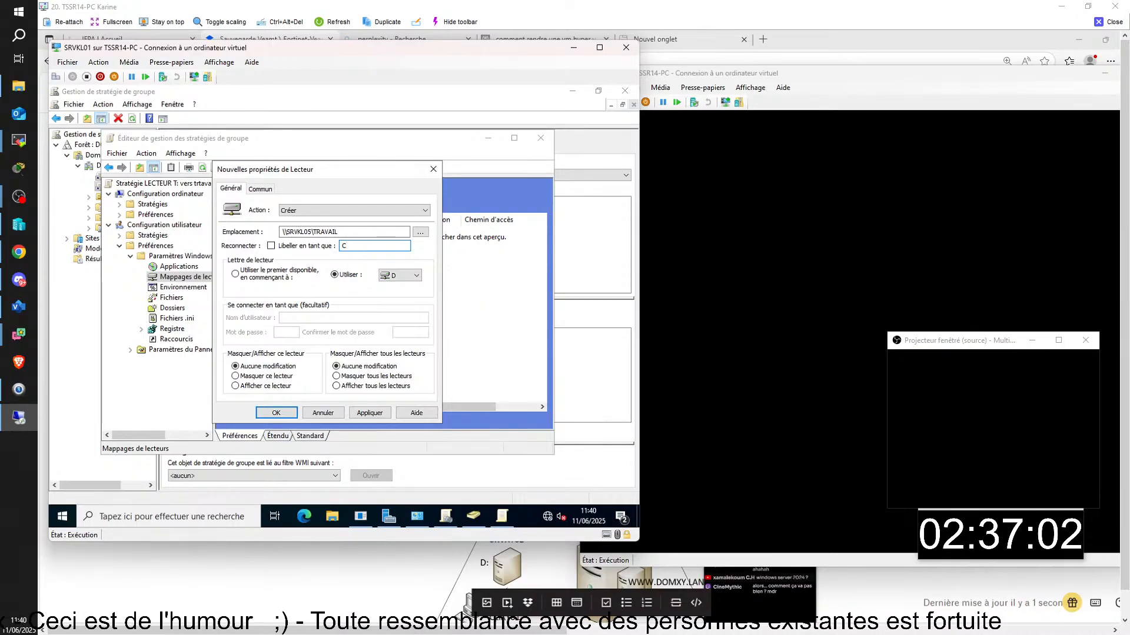
pyautogui.write("'EST")
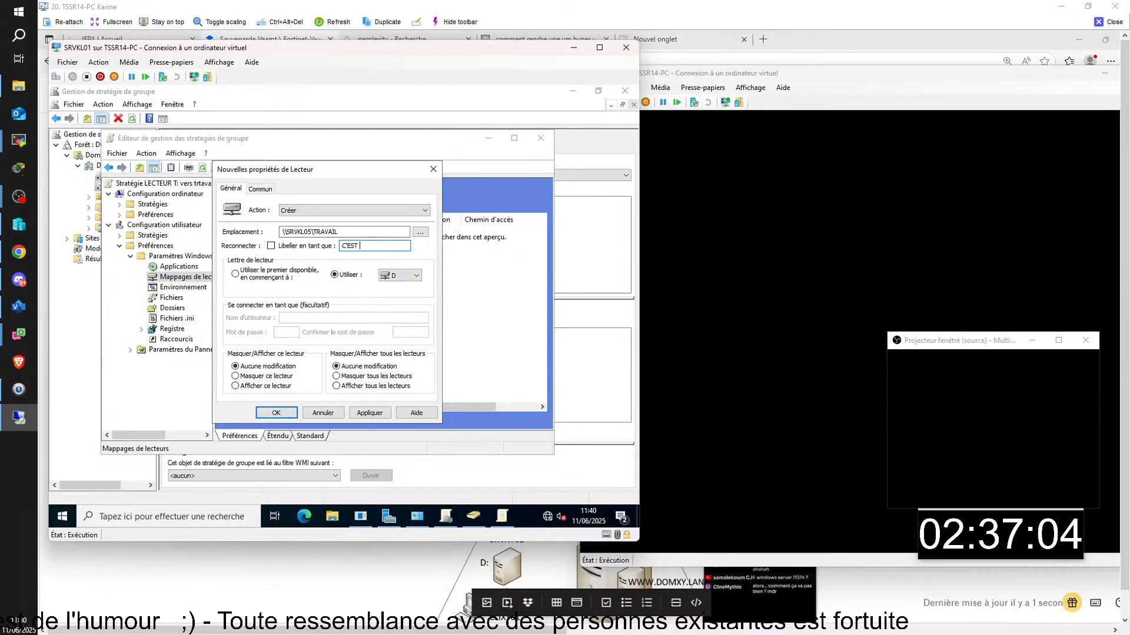
pyautogui.press('BackSpace')
pyautogui.press('BackSpace')
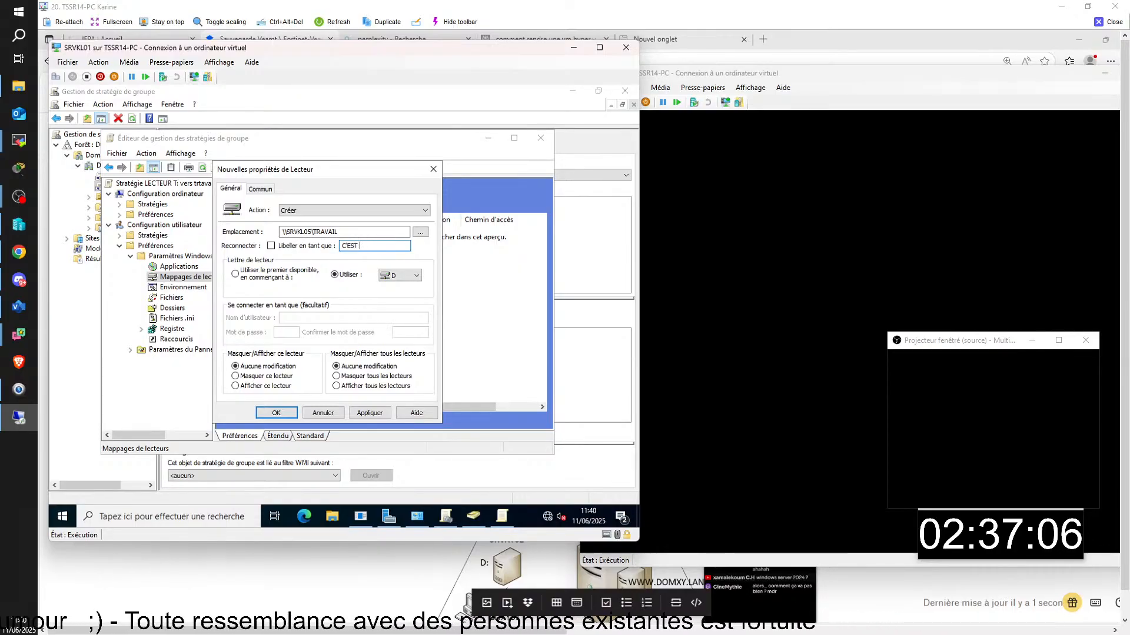
pyautogui.press('BackSpace')
pyautogui.press('BackSpace')
pyautogui.write('ICI')
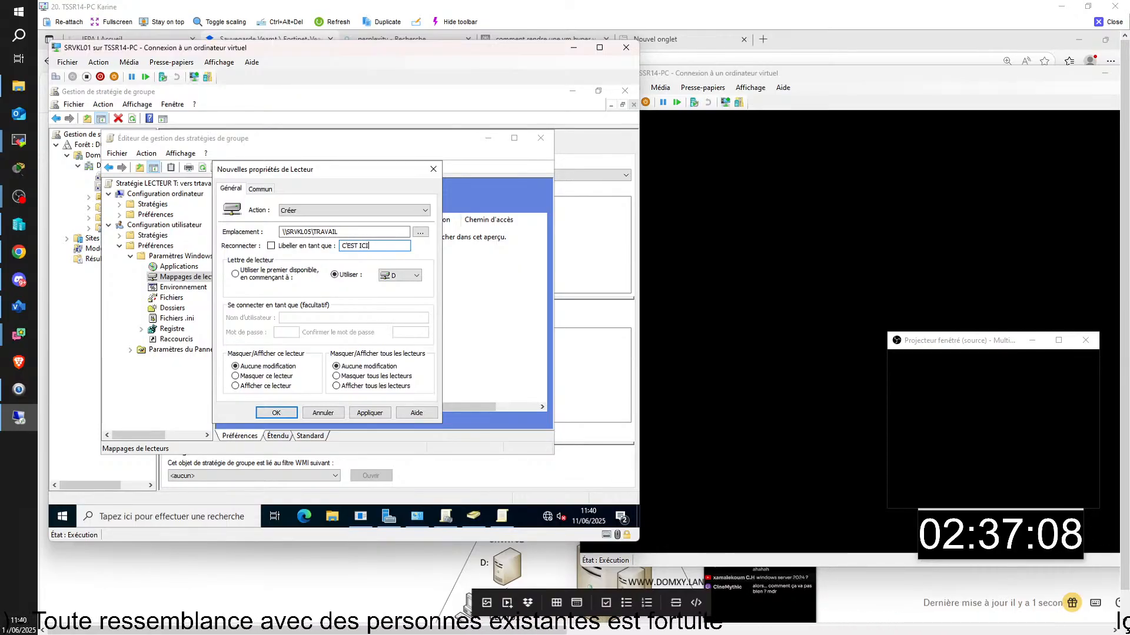
# - Briefly switch the drive letter to T, restore D, then bring up SRVKL05's Explorer
pyautogui.click(414, 276)
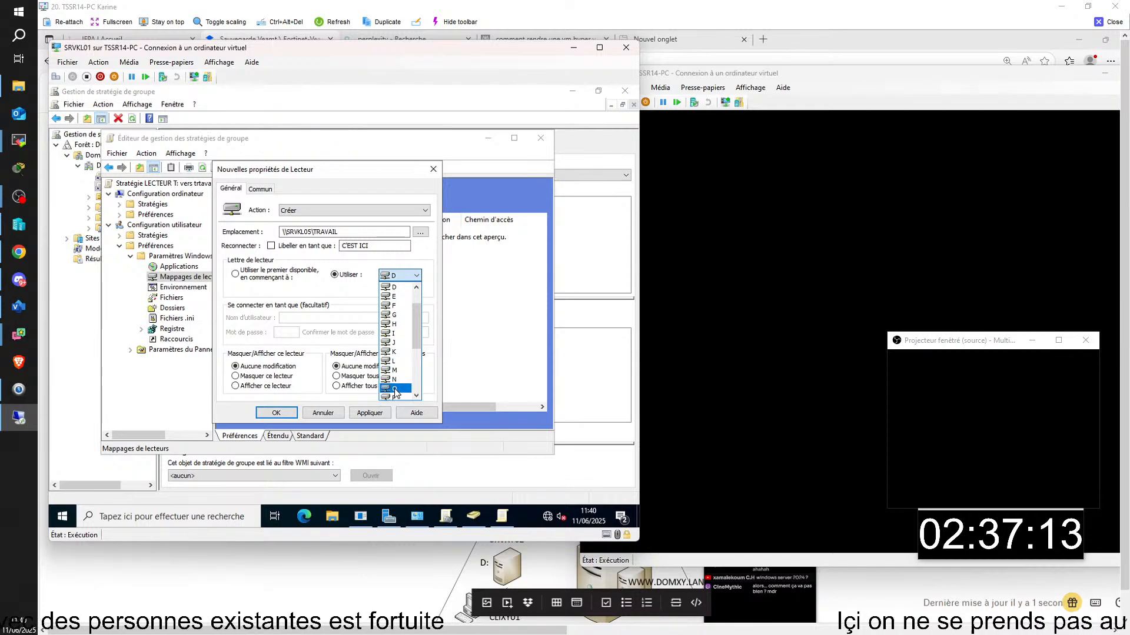
pyautogui.scroll(-2, 400, 377)
pyautogui.scroll(-2, 401, 371)
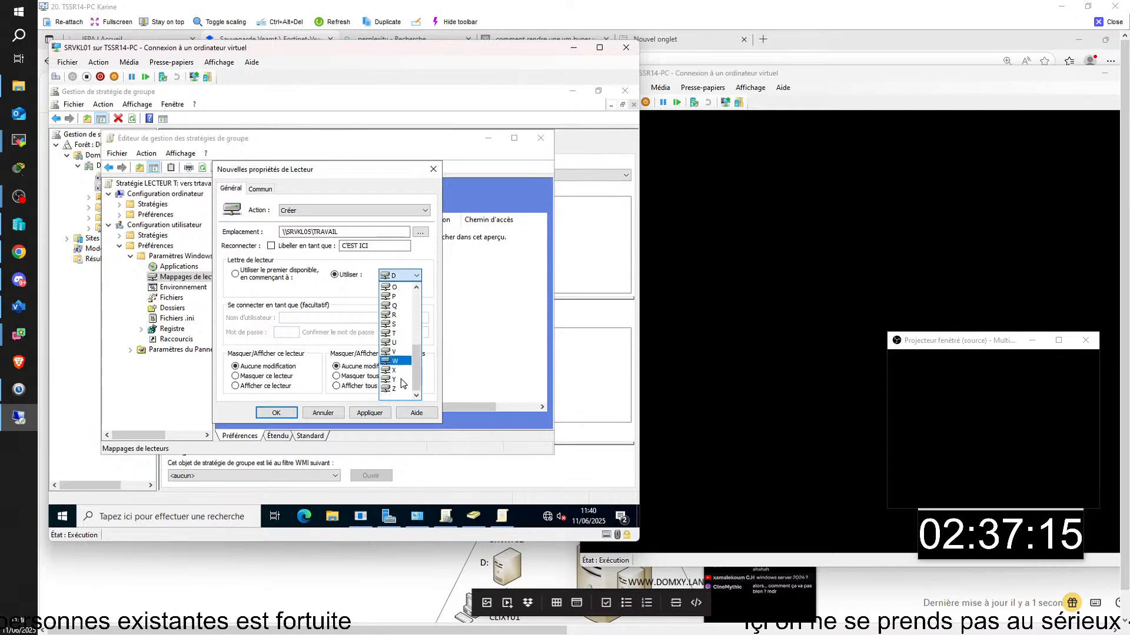
pyautogui.click(394, 334)
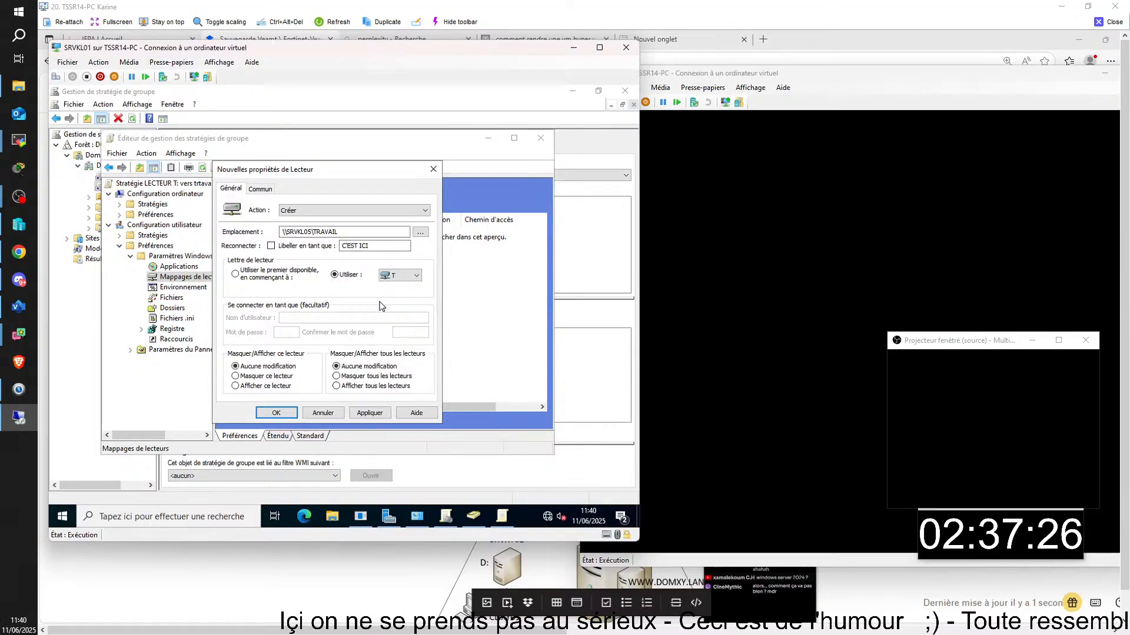
pyautogui.moveTo(502, 516)
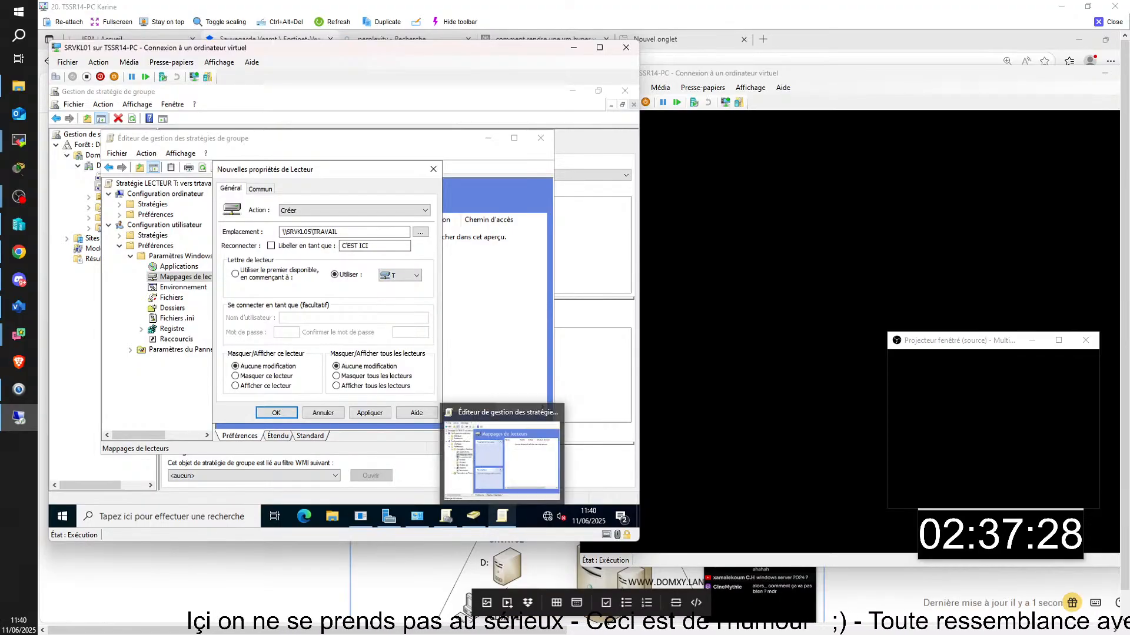
pyautogui.click(412, 276)
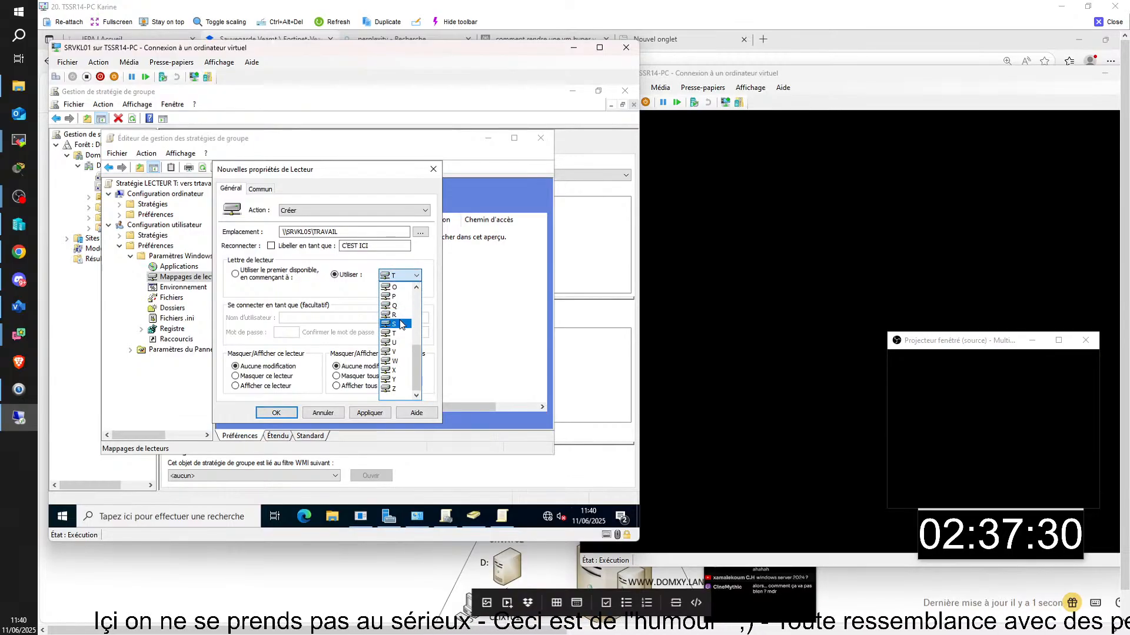
pyautogui.scroll(3, 402, 324)
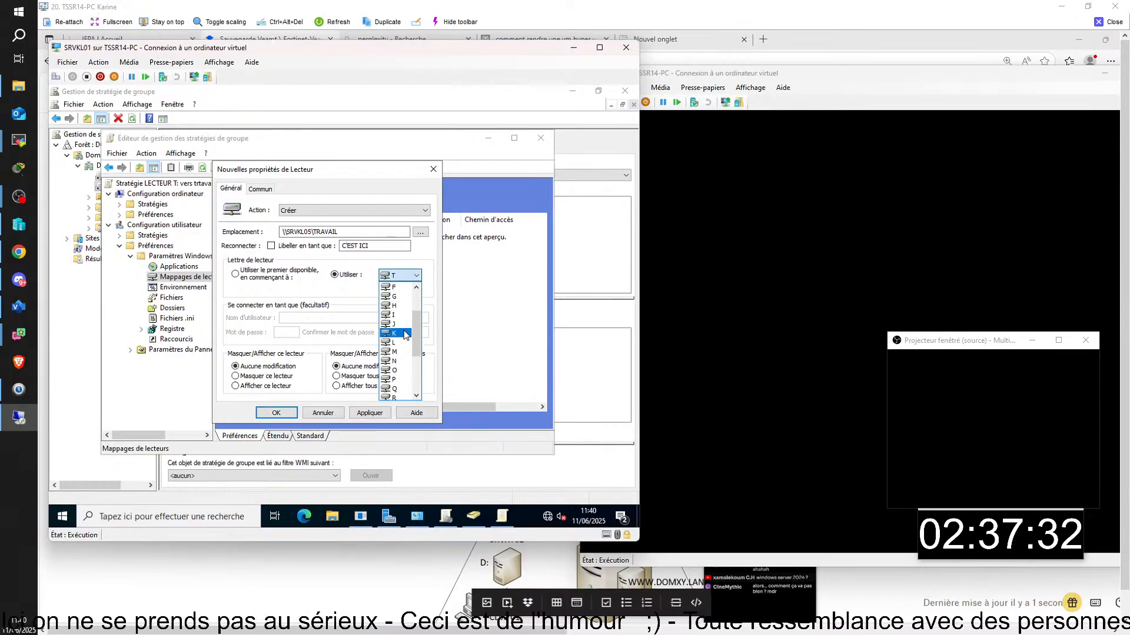
pyautogui.scroll(2, 405, 334)
pyautogui.click(399, 315)
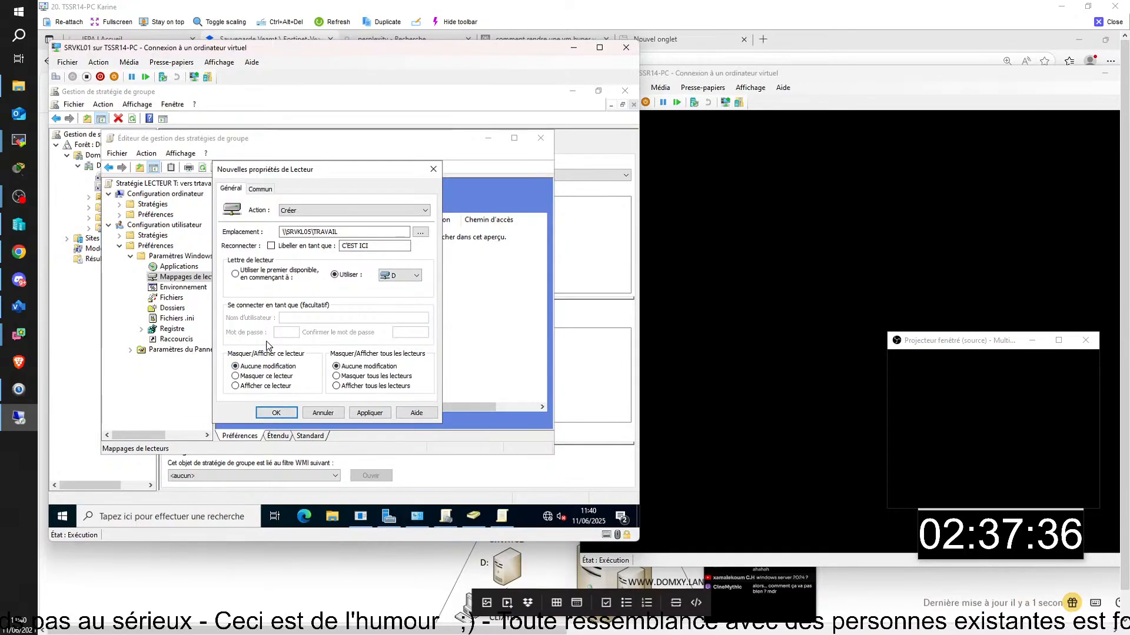
pyautogui.moveTo(719, 627)
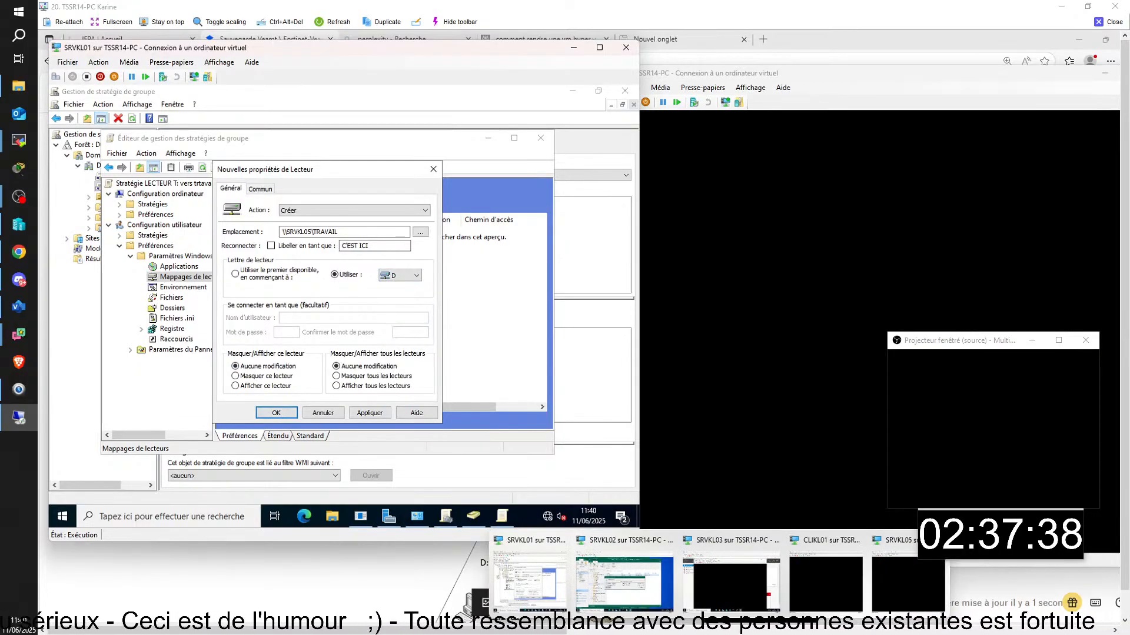
pyautogui.click(892, 592)
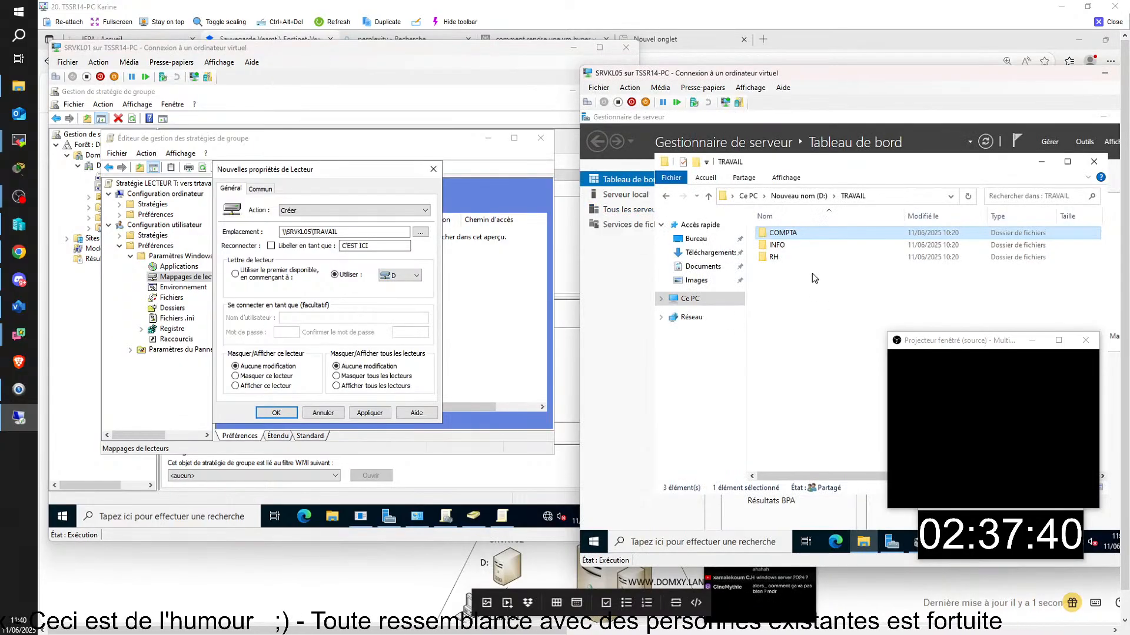
# - Check SRVKL05's drives in Explorer, then save the D: mapping to \\SRVKL05\TRAVAIL
pyautogui.click(666, 196)
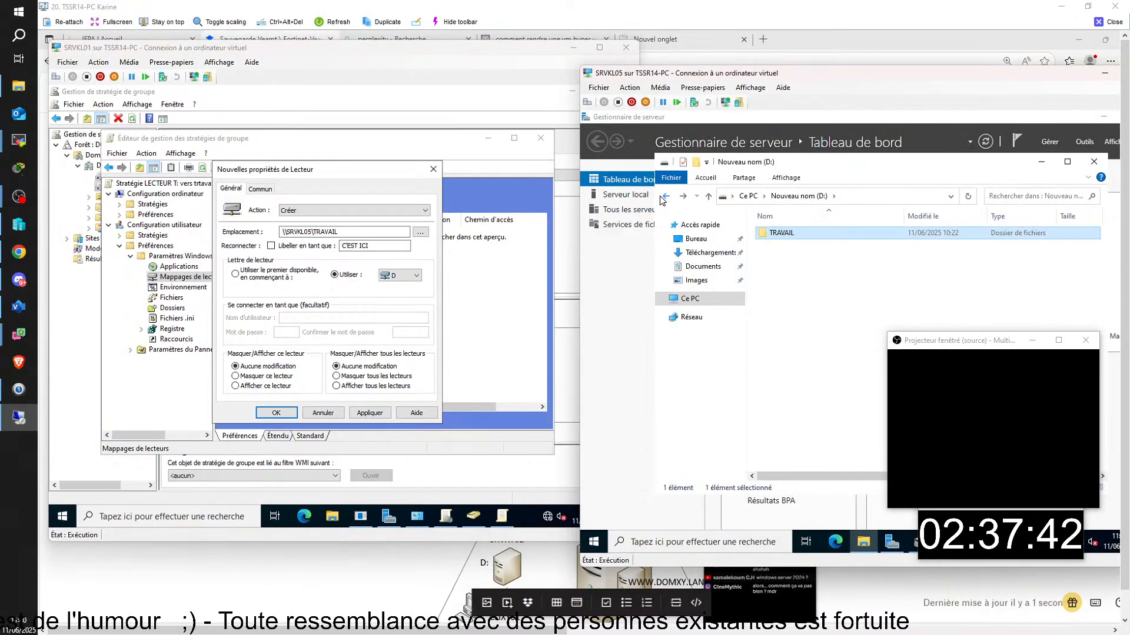
pyautogui.click(664, 197)
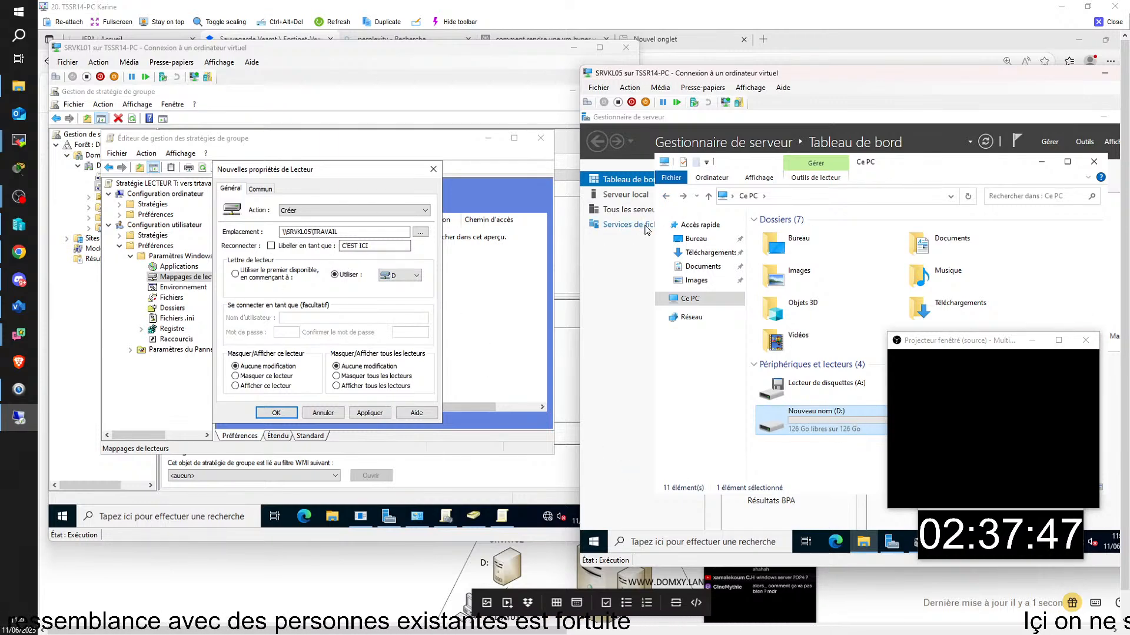
pyautogui.click(276, 412)
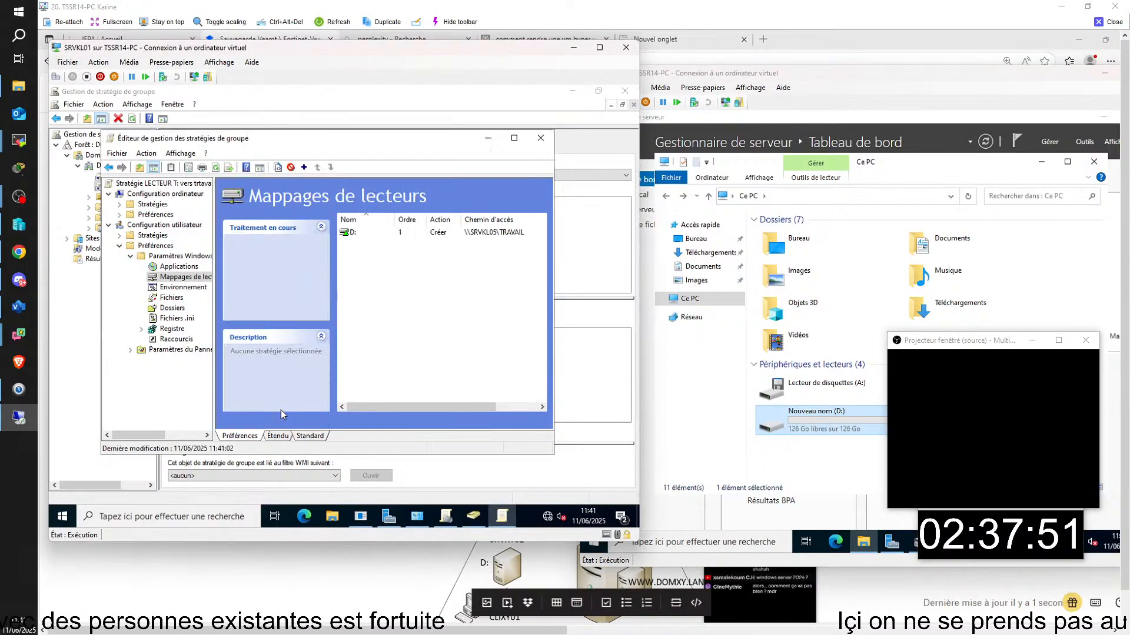
# - Add a new mapped drive entry that removes drive D (action Supprimer)
pyautogui.rightClick(393, 233)
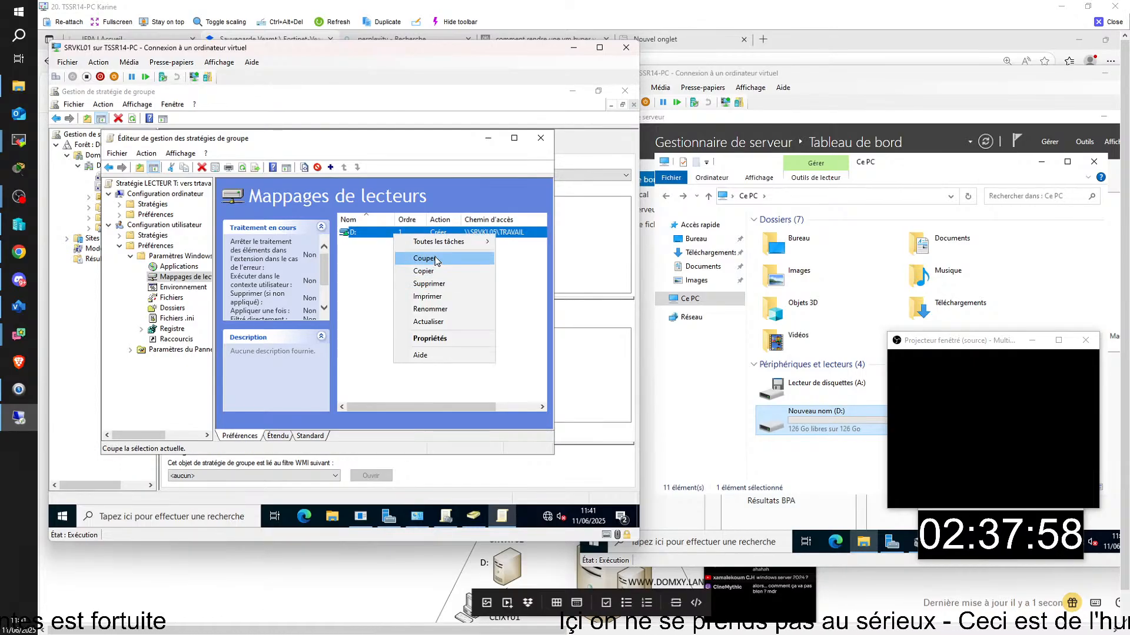
pyautogui.click(378, 270)
pyautogui.rightClick(377, 268)
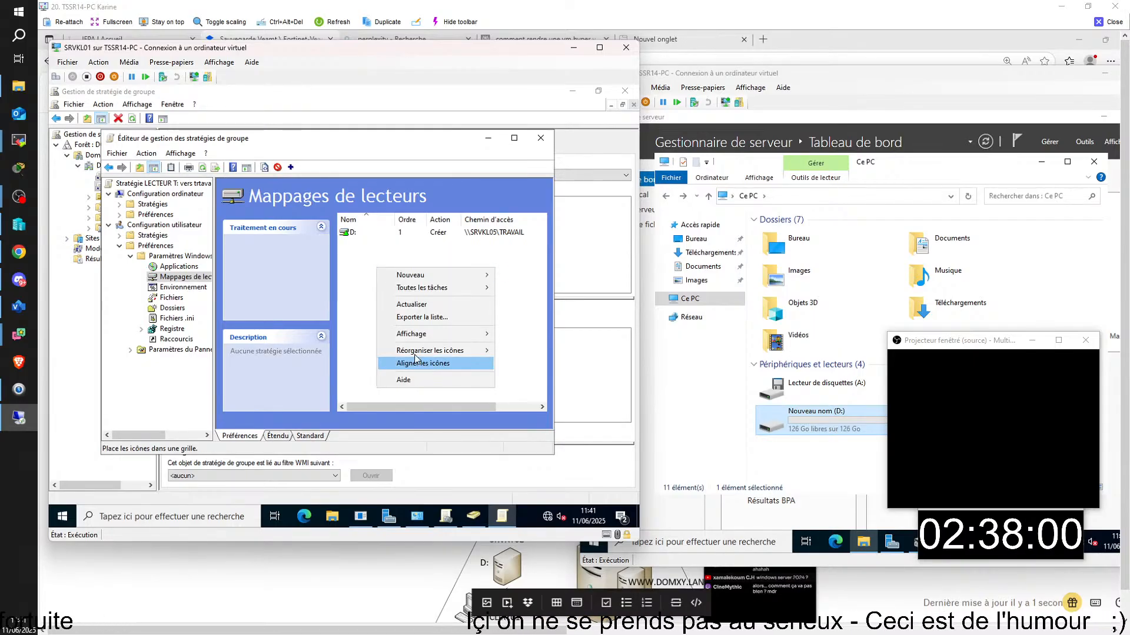
pyautogui.moveTo(430, 275)
pyautogui.click(518, 276)
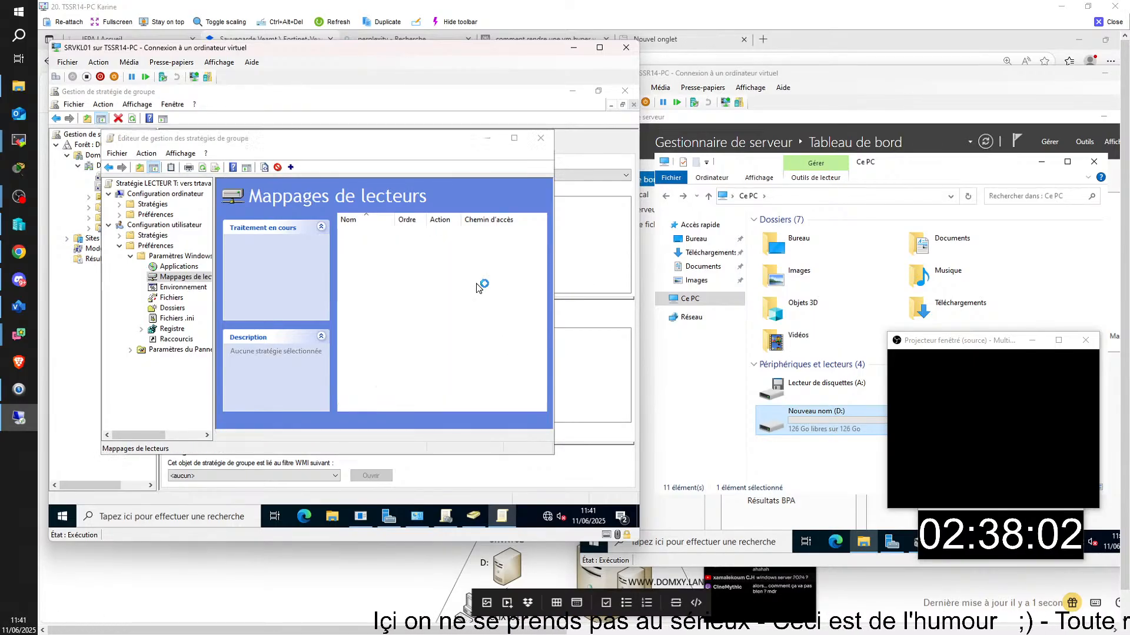
pyautogui.click(350, 211)
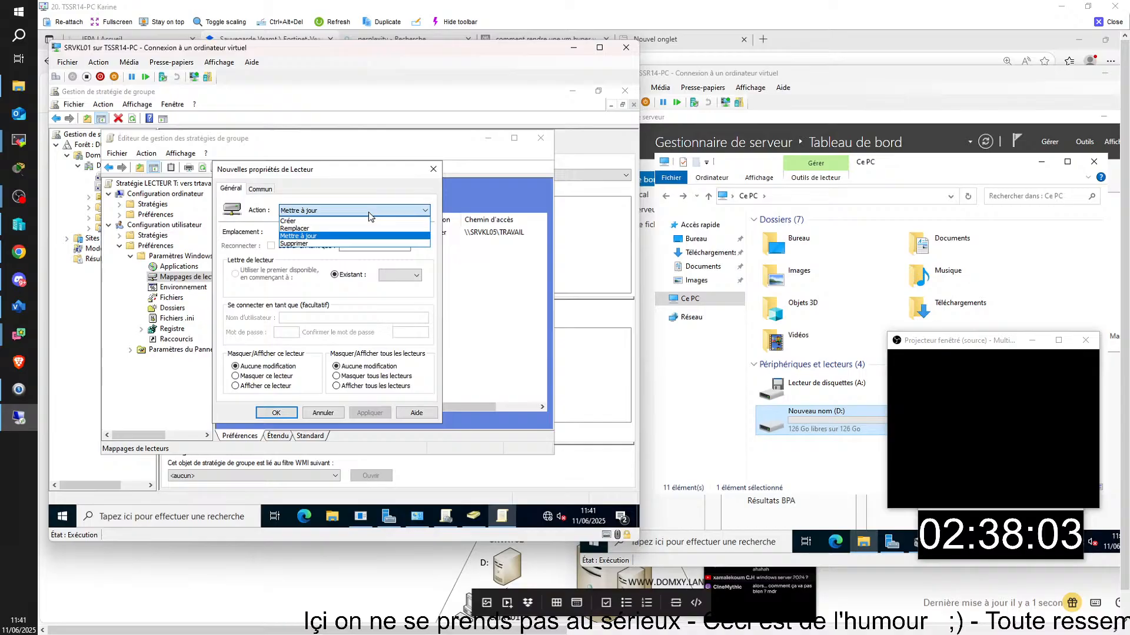
pyautogui.click(345, 243)
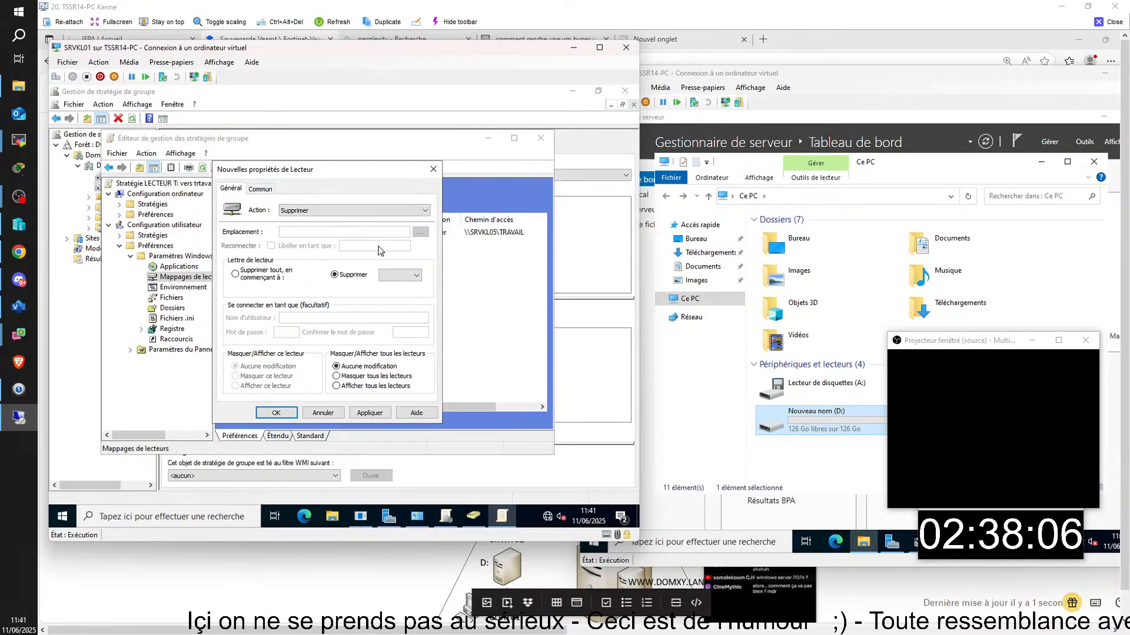
pyautogui.click(416, 277)
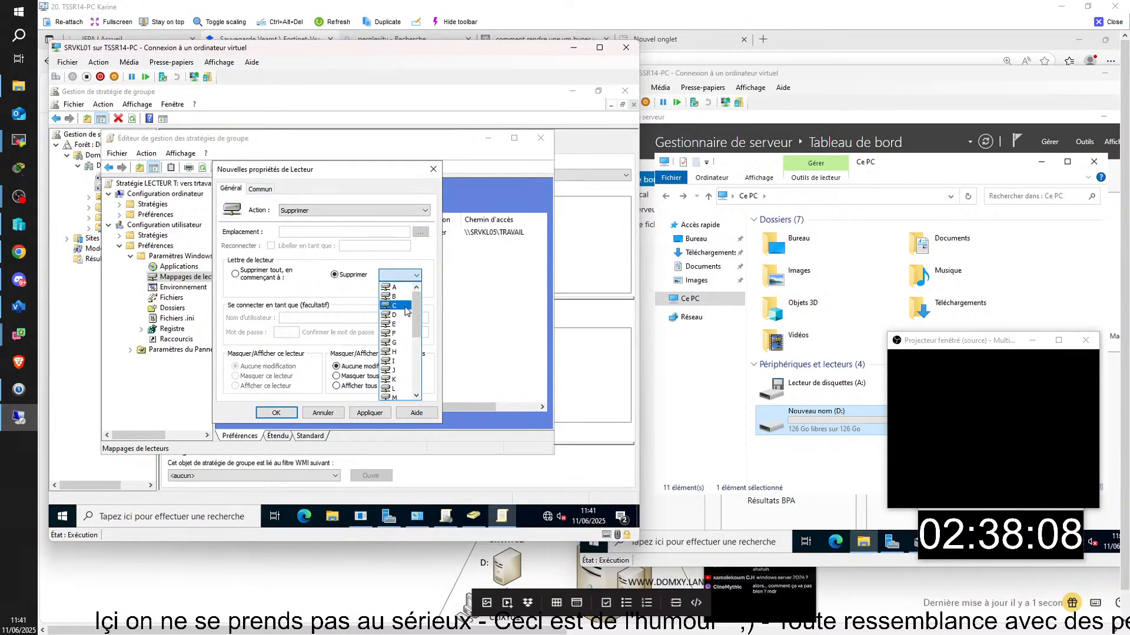
pyautogui.click(393, 315)
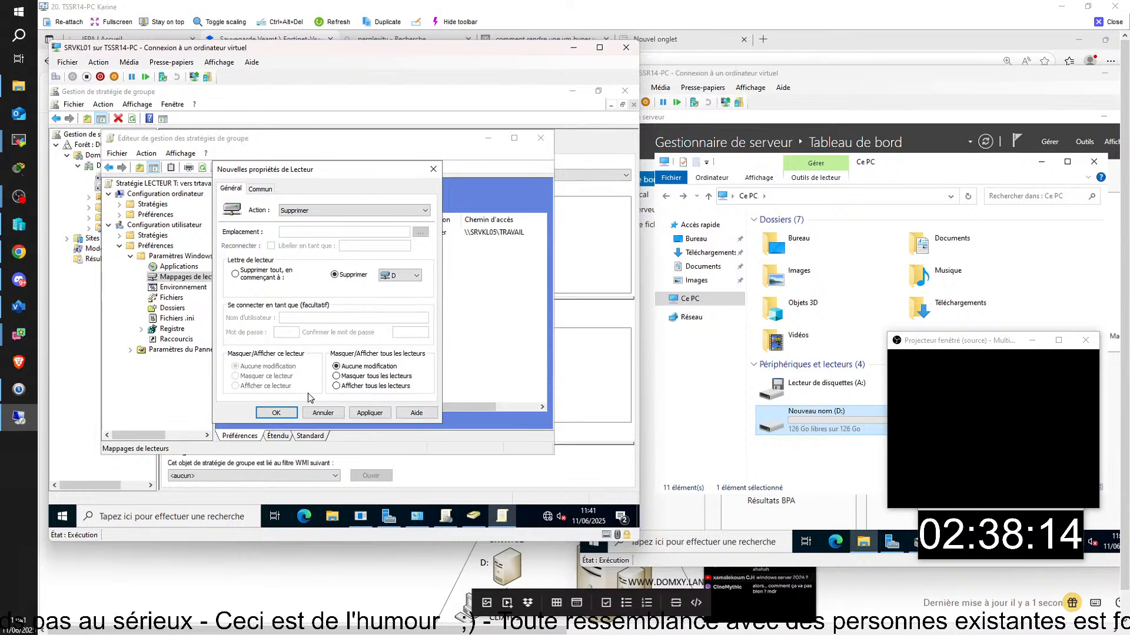
pyautogui.click(290, 418)
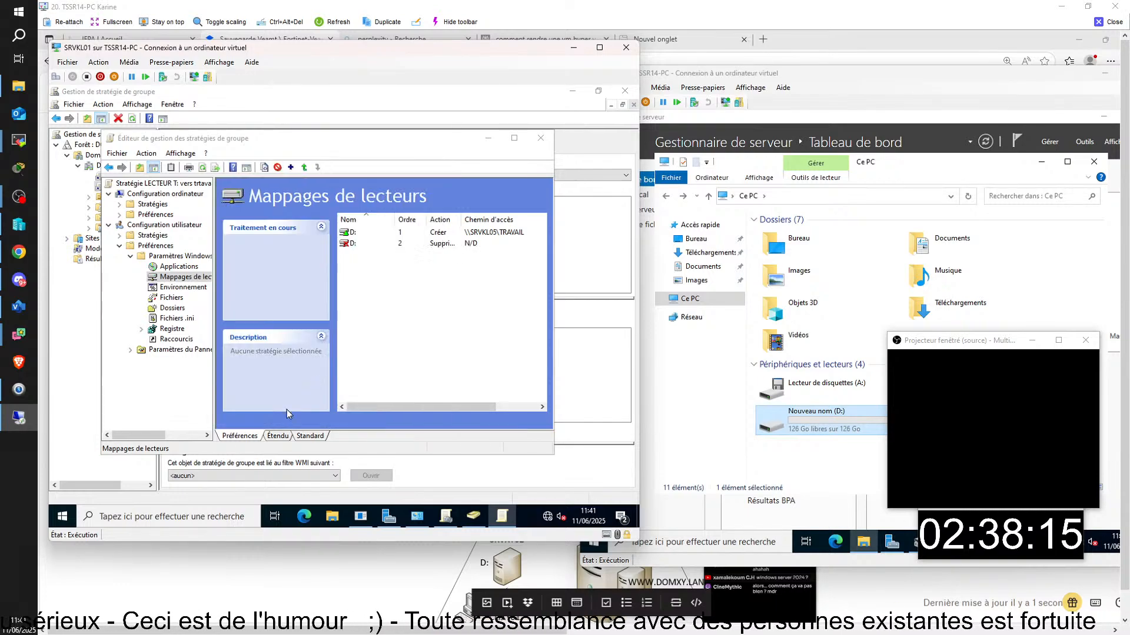
# - Move the D: removal mapping up to order 1 and close the policy editor
pyautogui.rightClick(369, 244)
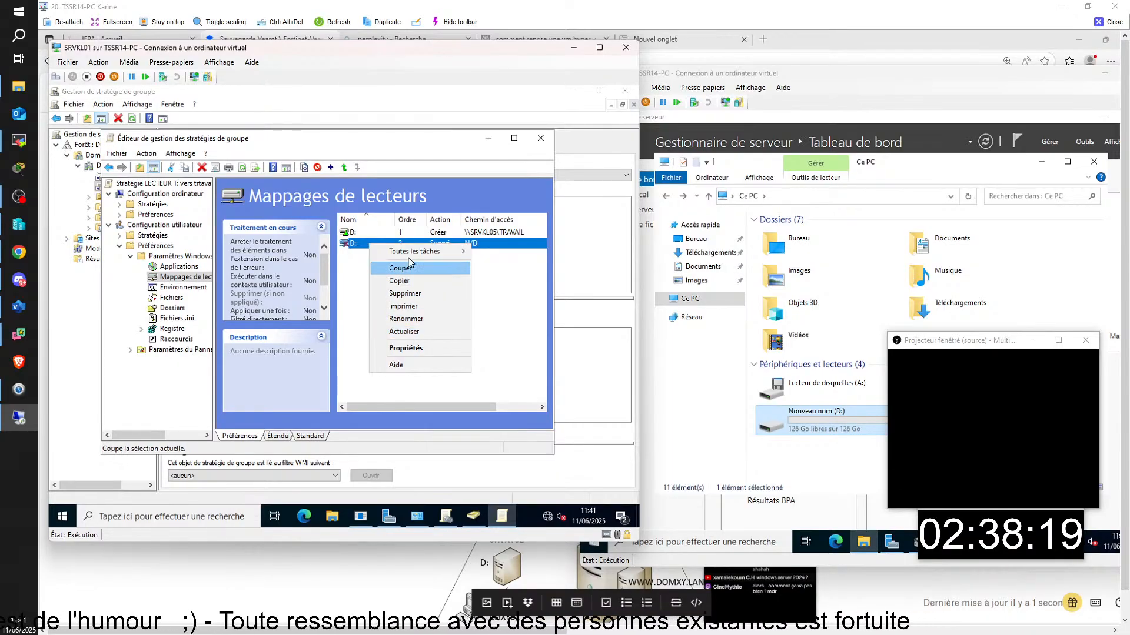
pyautogui.moveTo(418, 253)
pyautogui.click(484, 300)
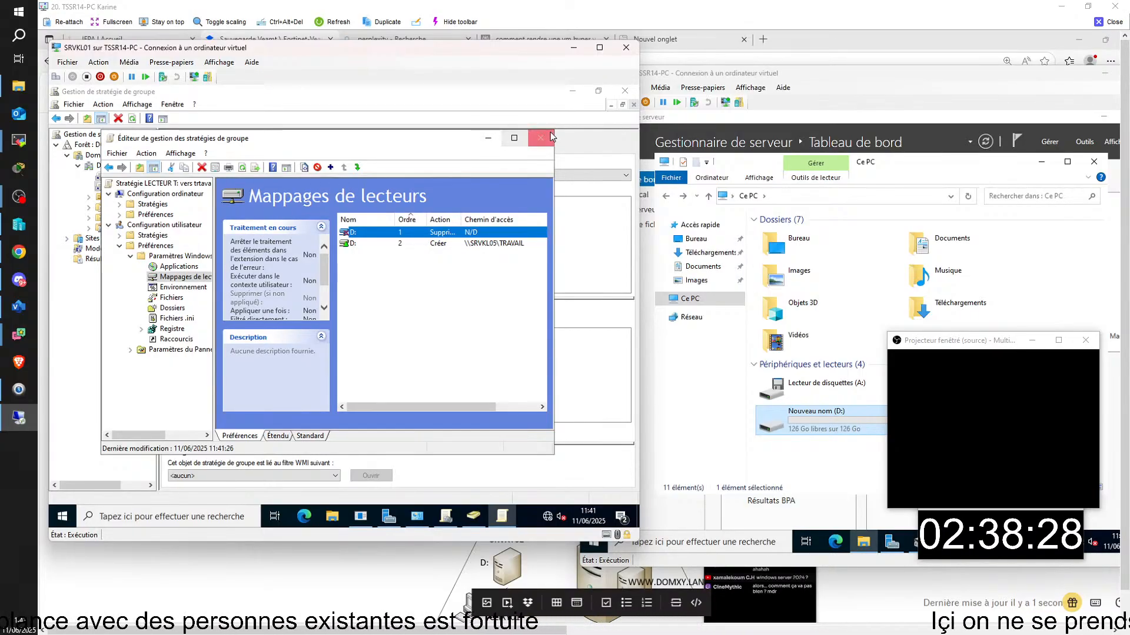
pyautogui.click(541, 139)
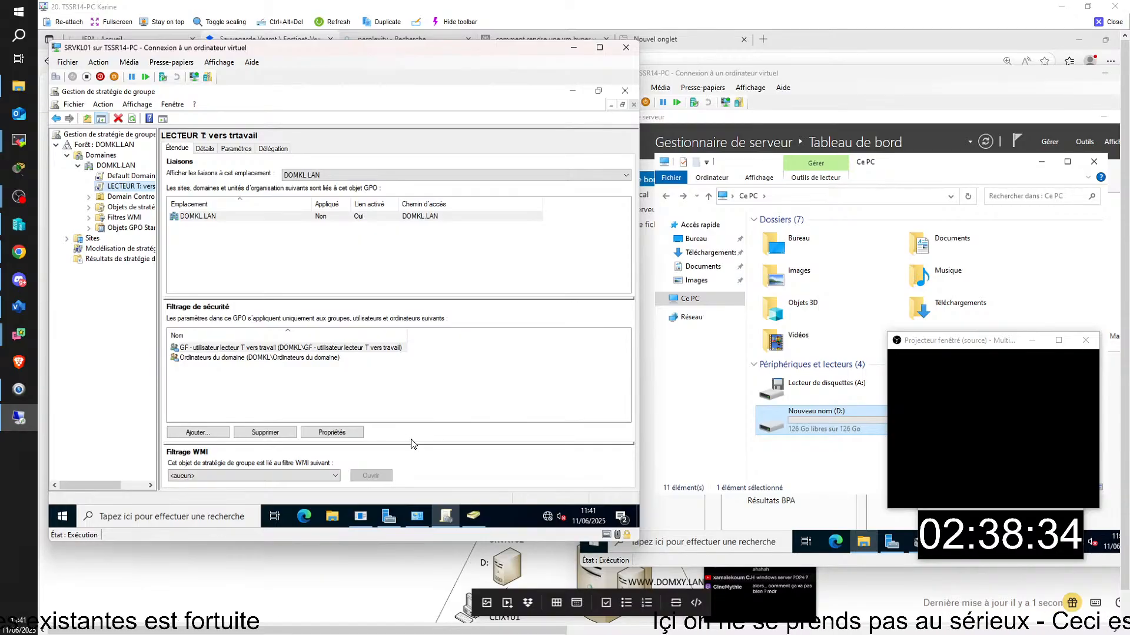
# - Switch to Active Directory Users and Computers on the Filtrage GPO unit
pyautogui.click(452, 513)
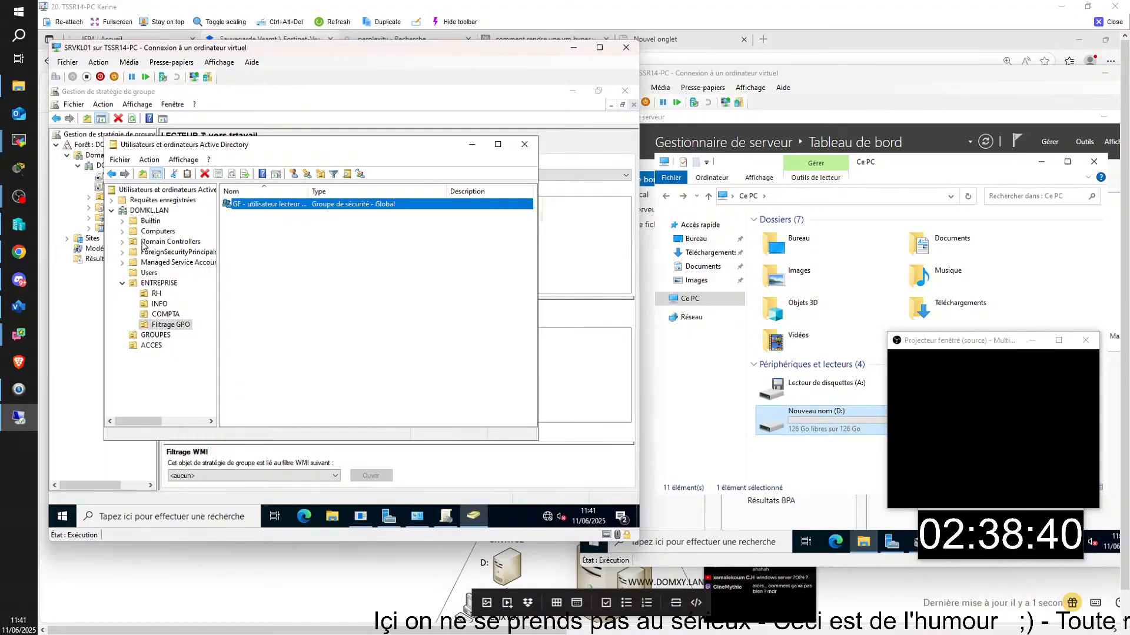
# - Create an unprotected ORDINATEUR organizational unit under ENTREPRISE
pyautogui.click(125, 234)
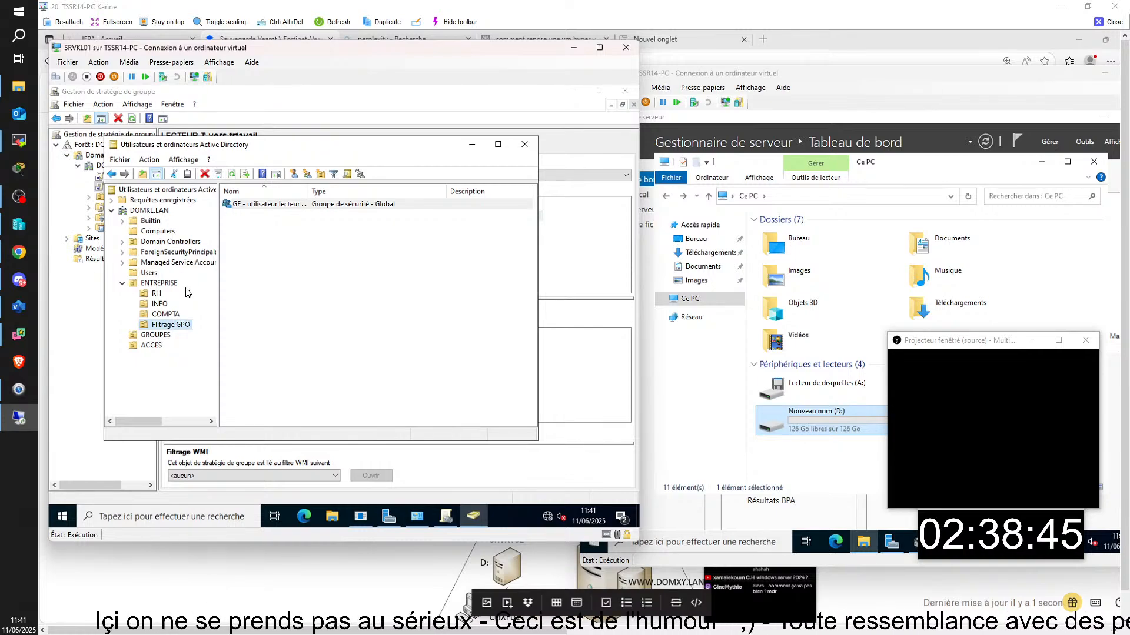
pyautogui.click(159, 284)
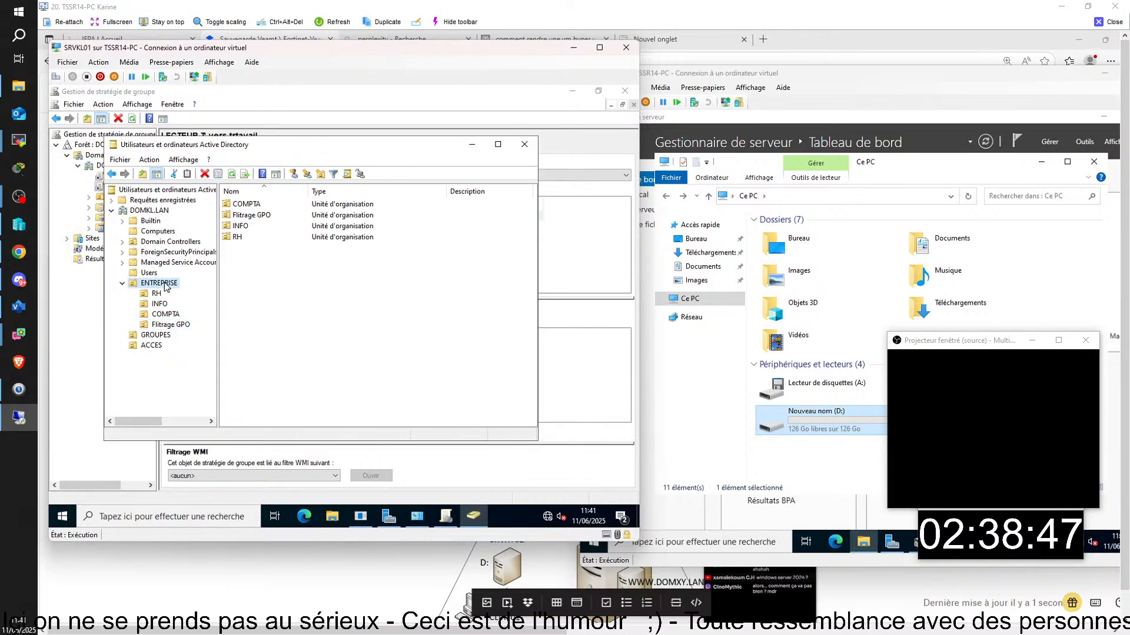
pyautogui.rightClick(166, 286)
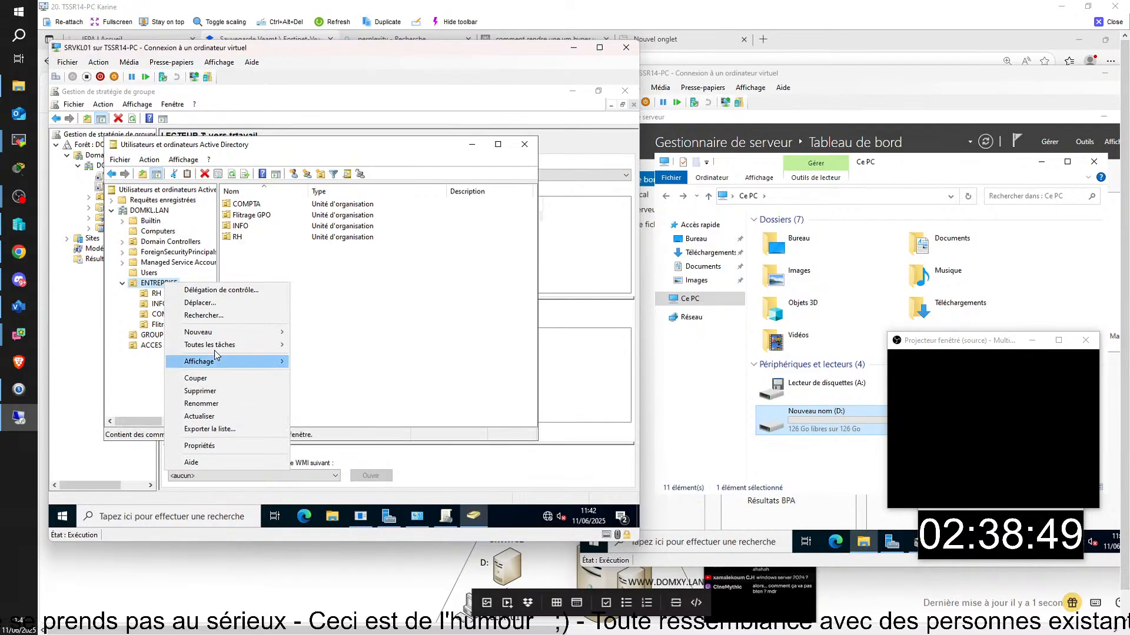
pyautogui.moveTo(217, 330)
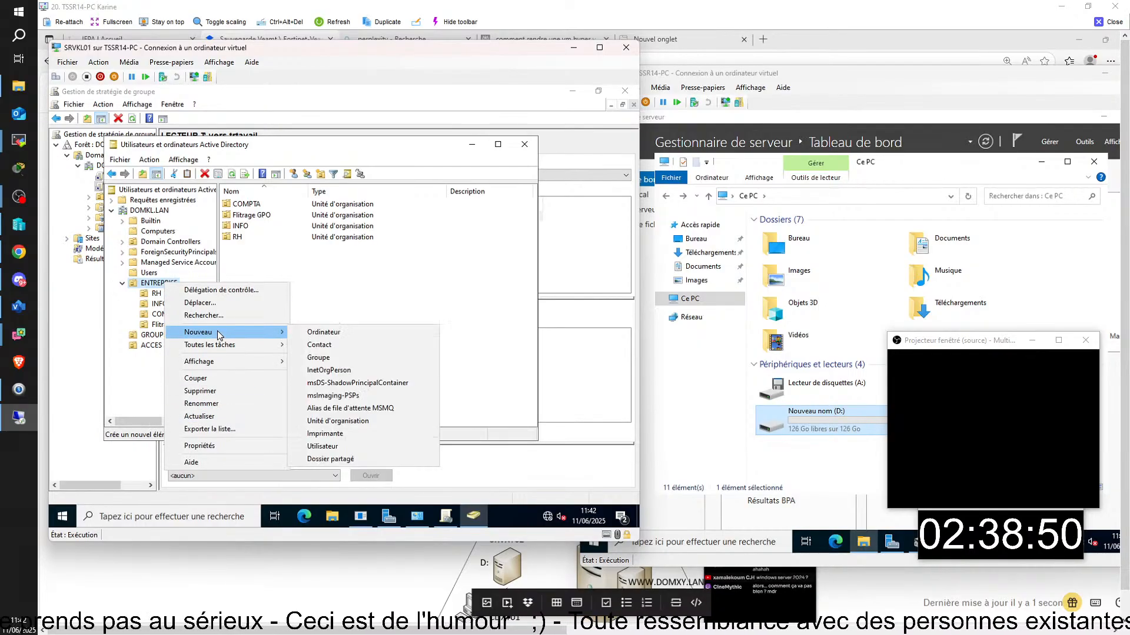
pyautogui.click(342, 359)
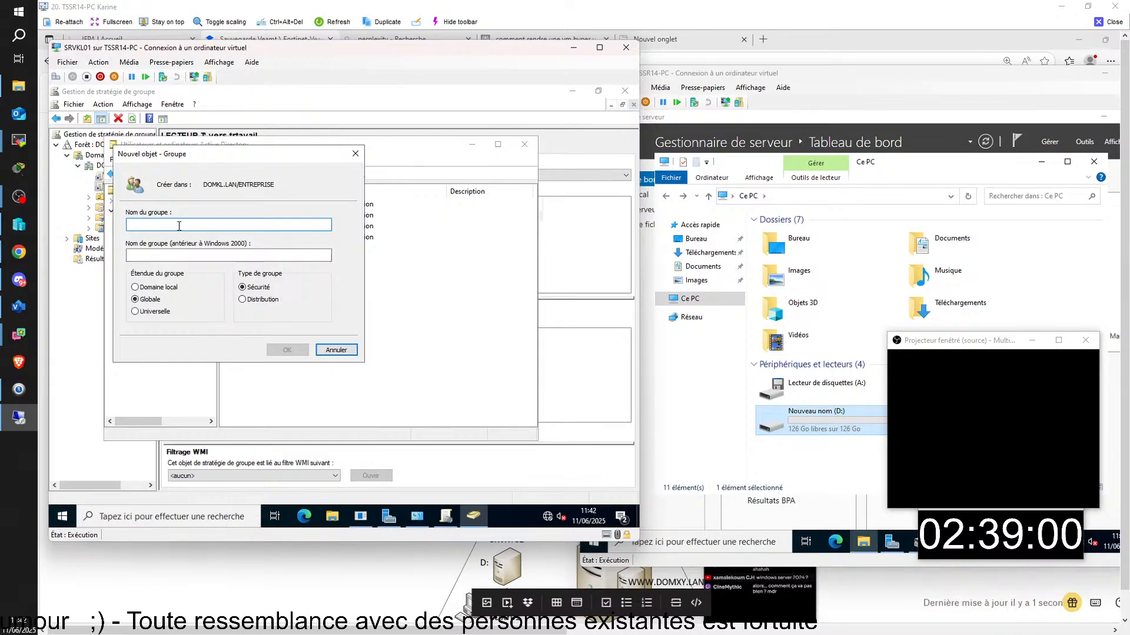
pyautogui.click(355, 154)
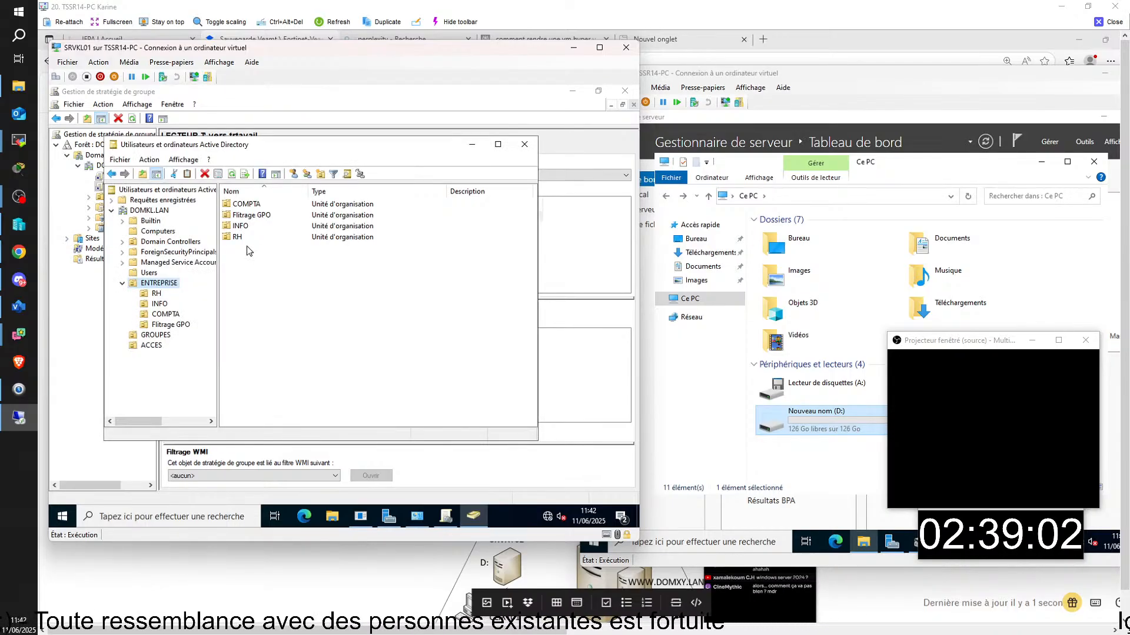
pyautogui.rightClick(151, 283)
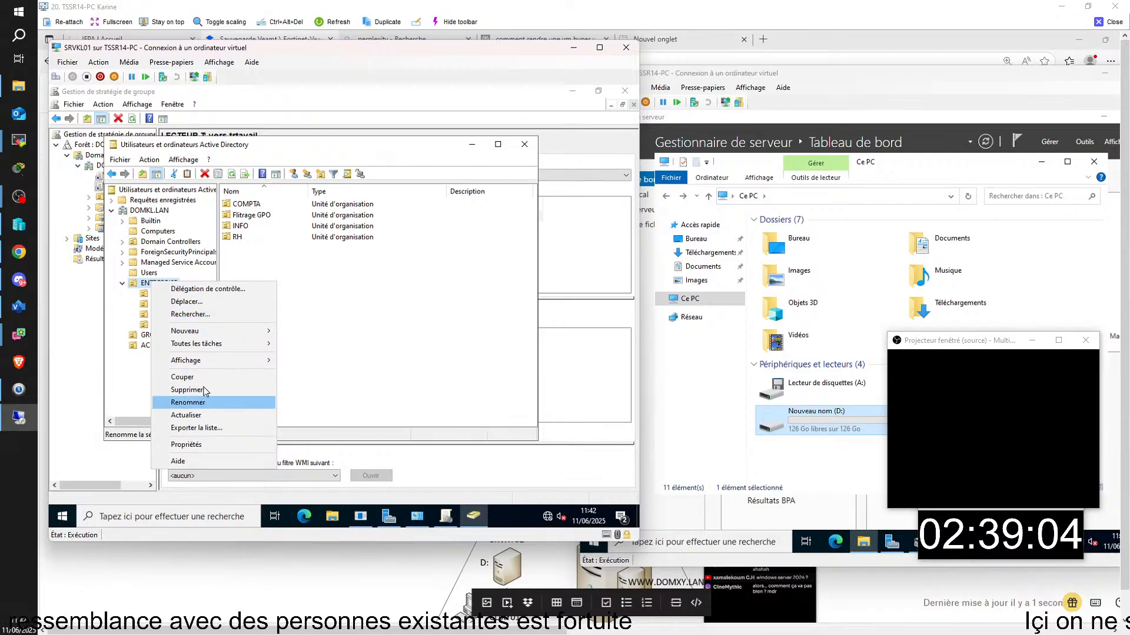
pyautogui.moveTo(248, 331)
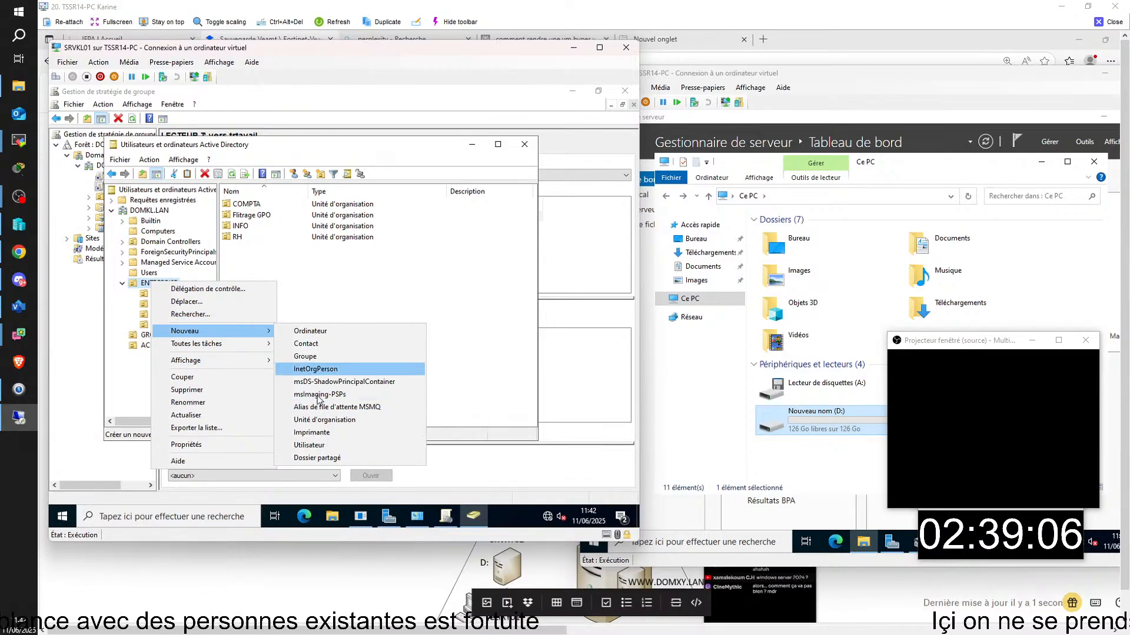
pyautogui.click(325, 420)
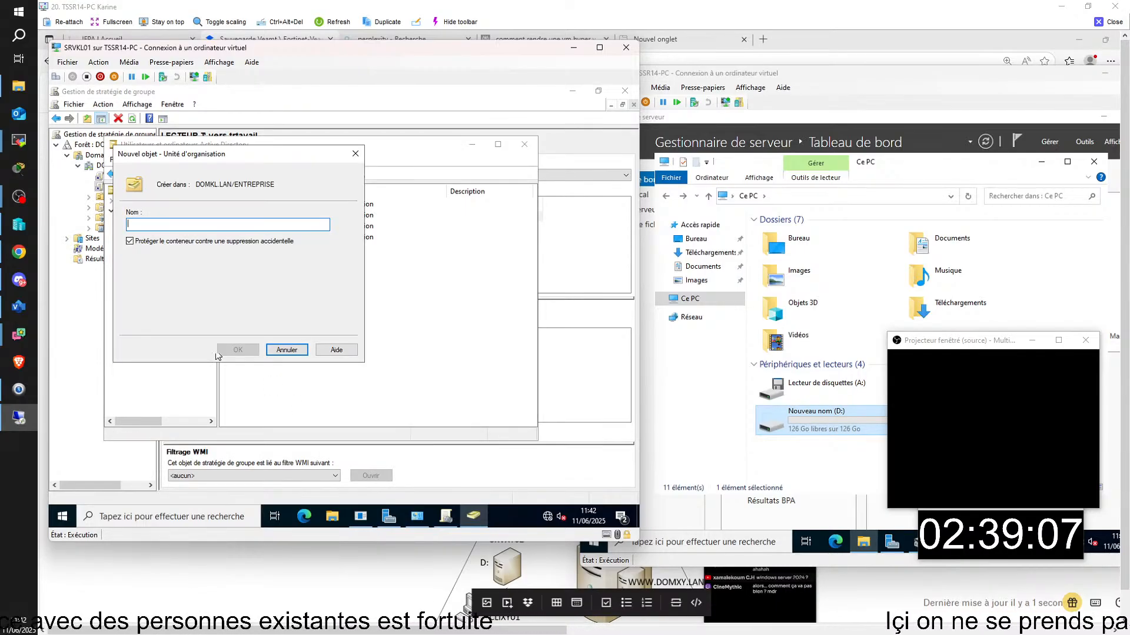
pyautogui.click(130, 242)
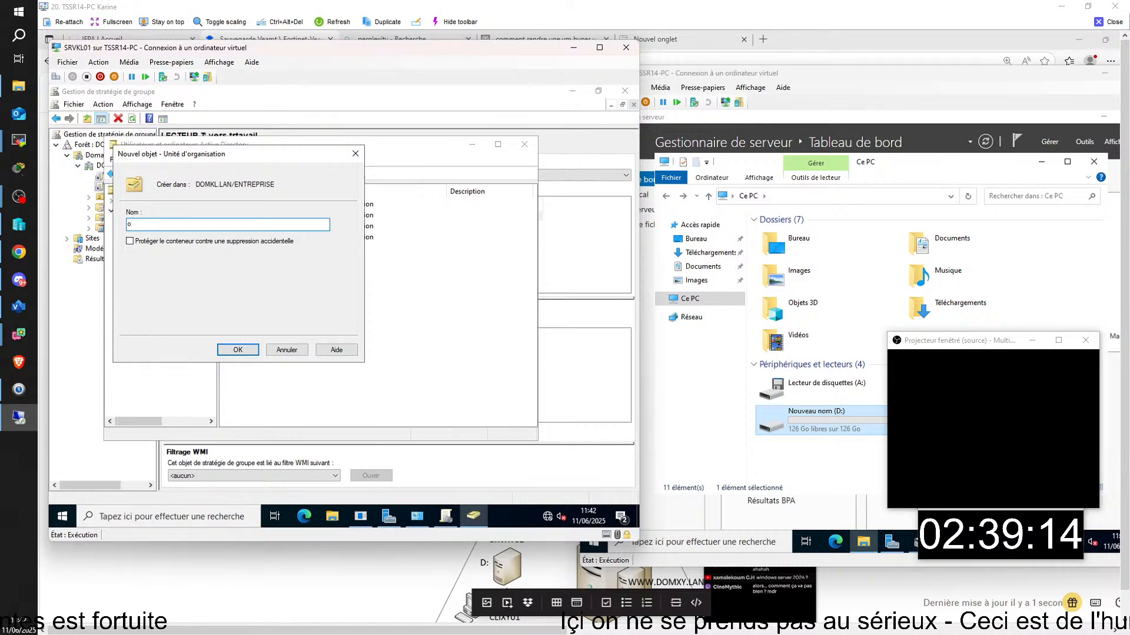
pyautogui.write('ORDINATEUR')
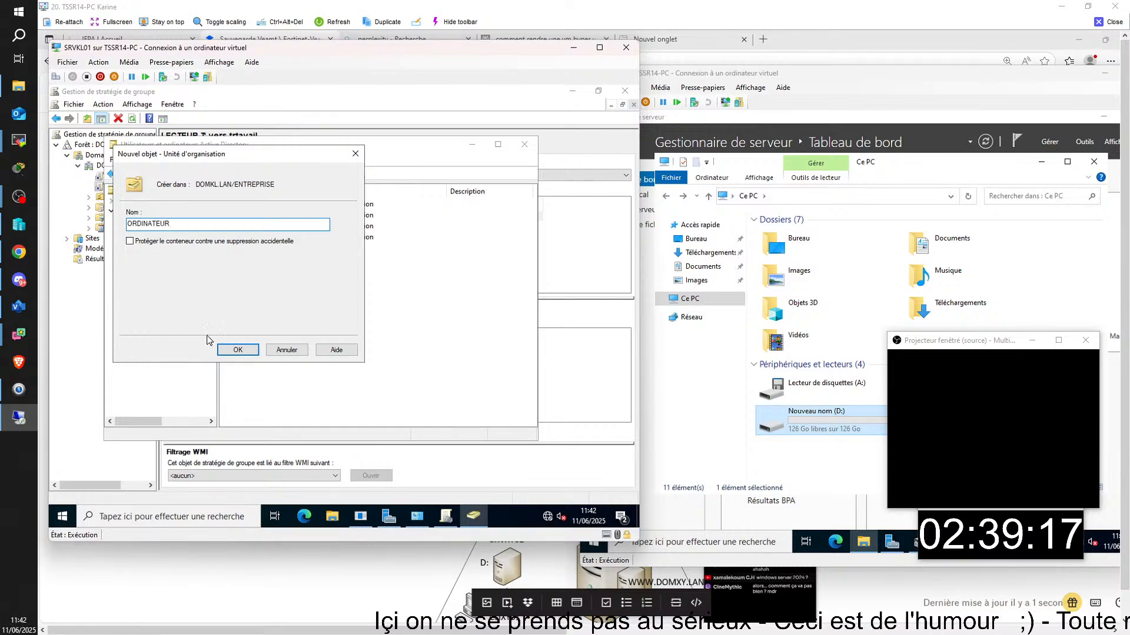
pyautogui.press('Return')
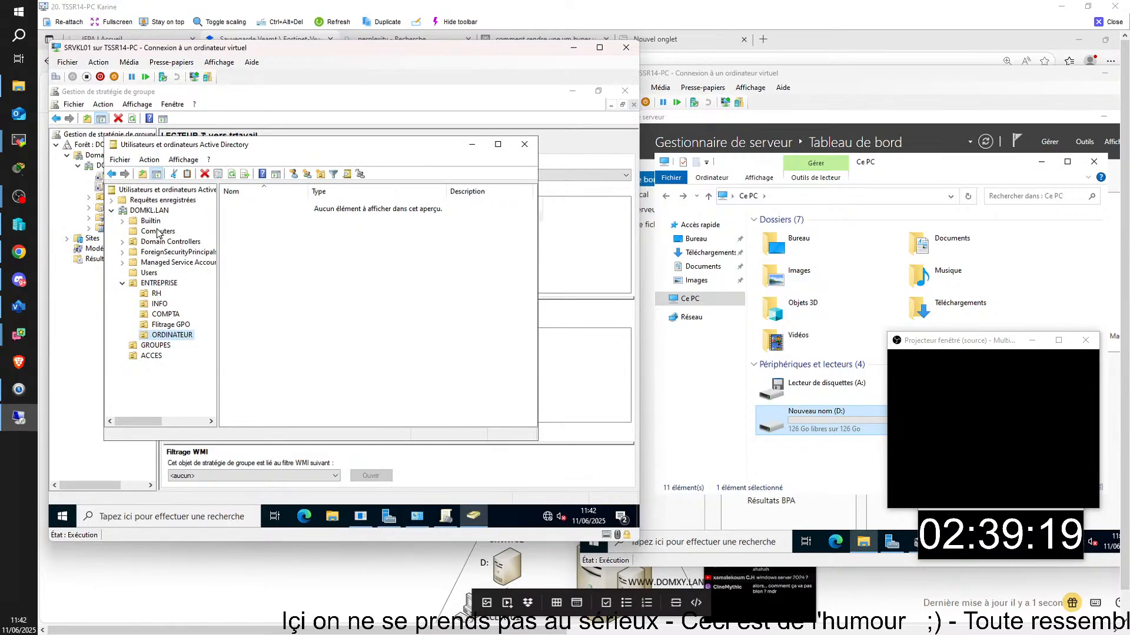
# - Select all four computer accounts in the Computers container
pyautogui.click(158, 231)
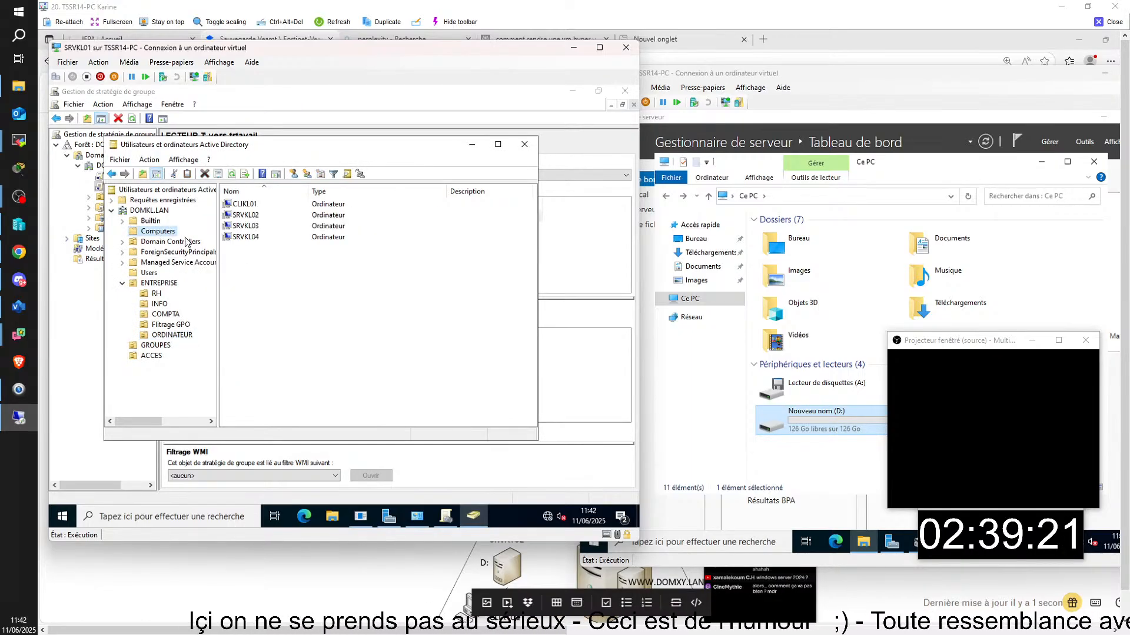
pyautogui.click(257, 252)
pyautogui.hotkey('ctrl', 'a')
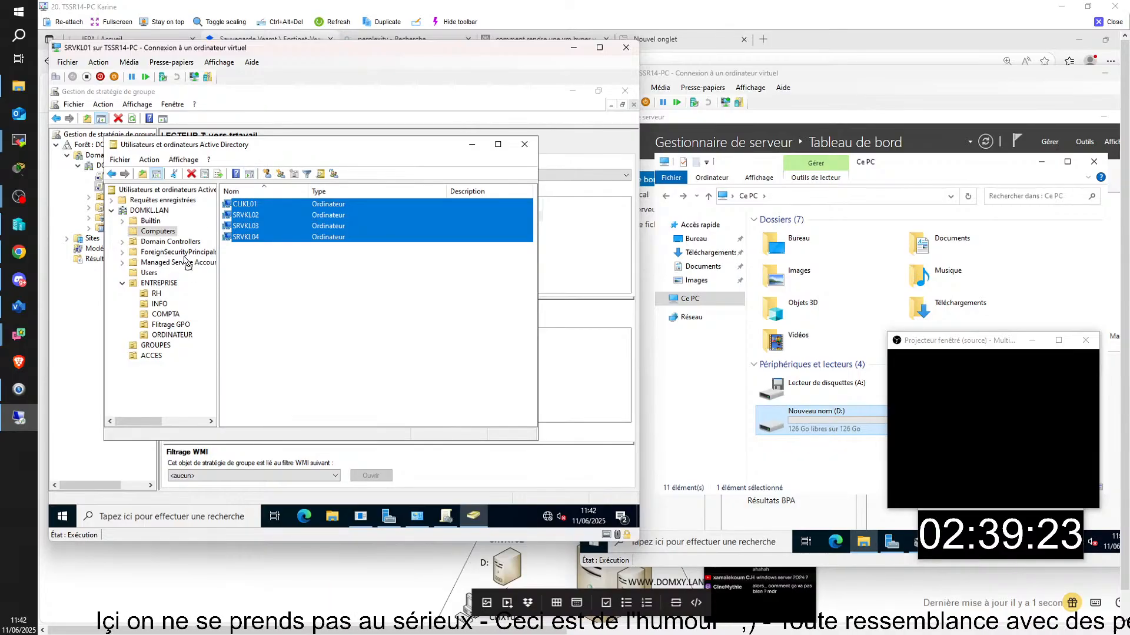
# - Move CLIKL01 and SRVKL02–SRVKL04 into ORDINATEUR, then view the ACCES unit's groups
pyautogui.moveTo(185, 258); pyautogui.dragTo(177, 341)
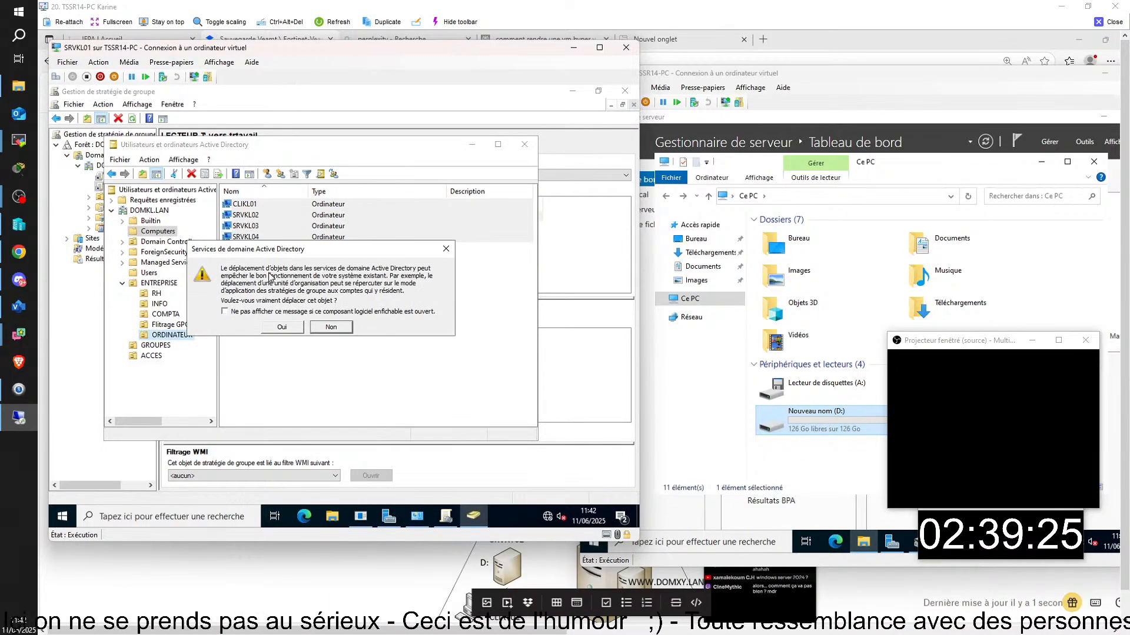
pyautogui.click(236, 312)
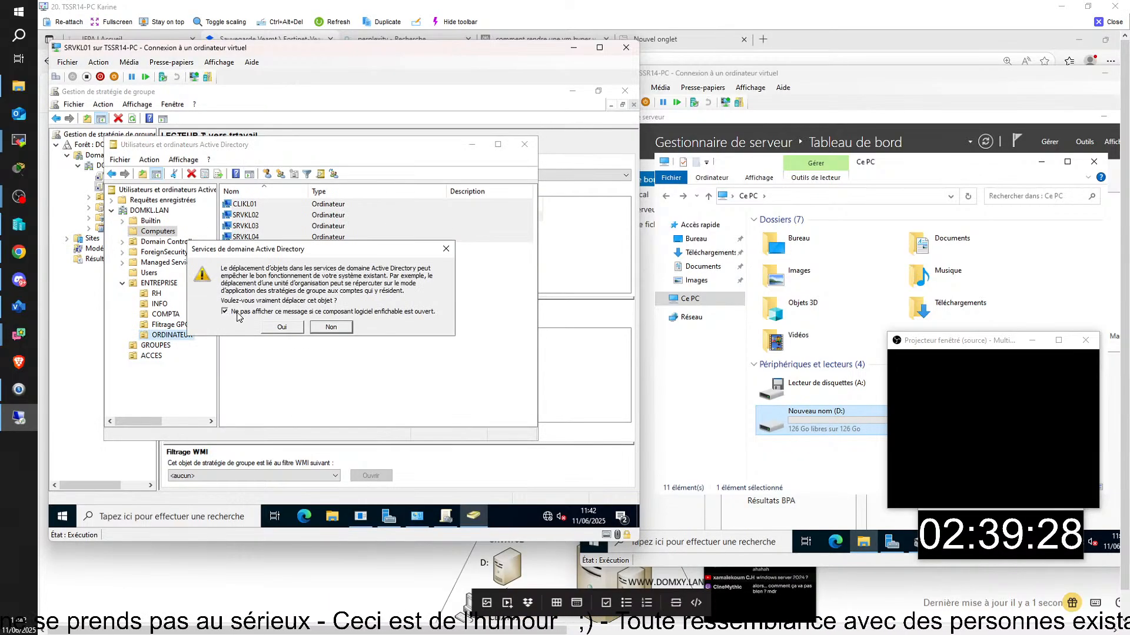
pyautogui.click(280, 328)
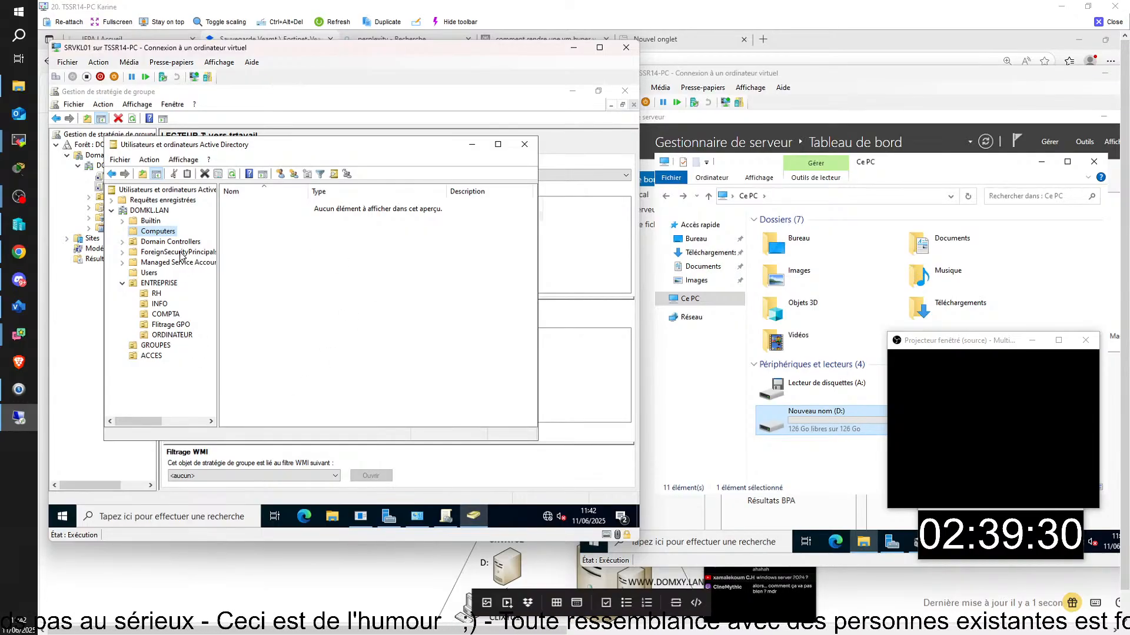
pyautogui.click(175, 335)
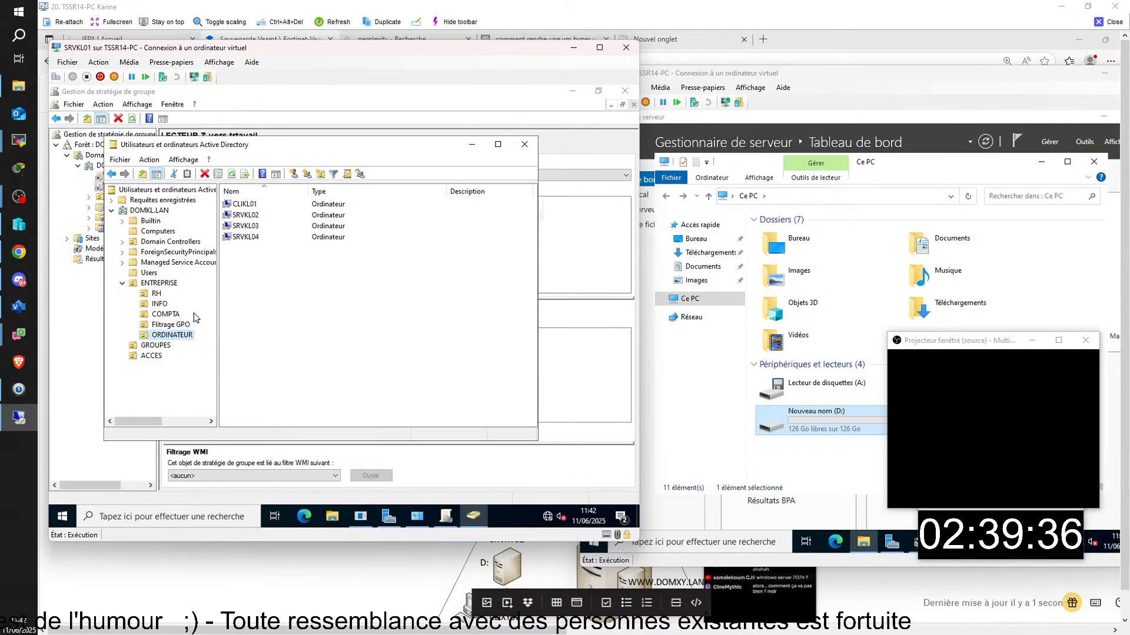
pyautogui.click(151, 357)
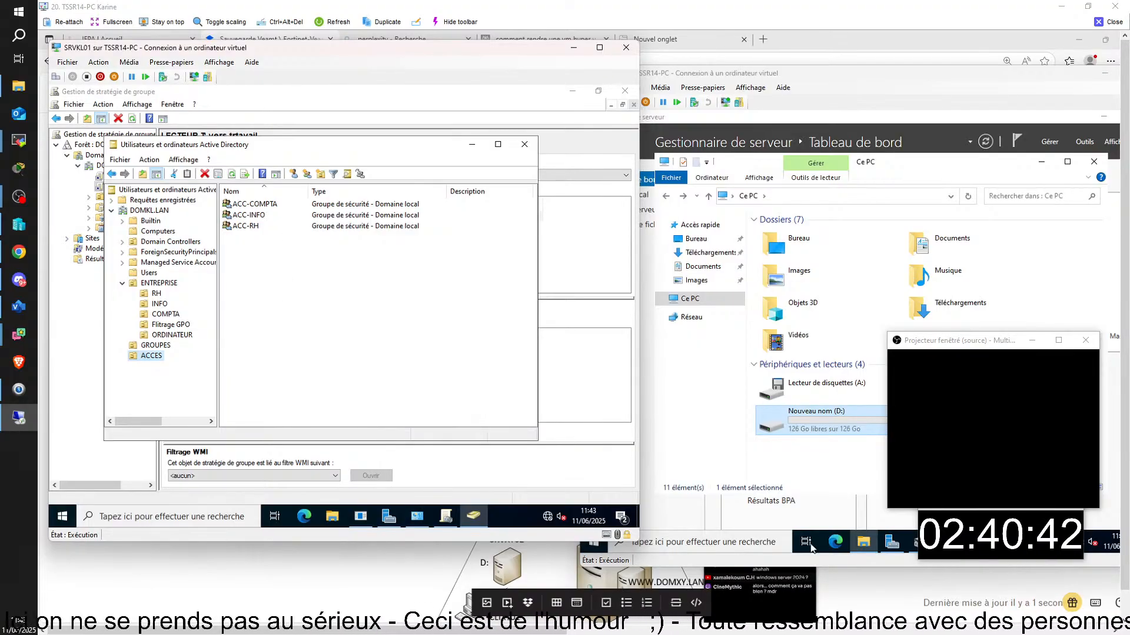
# - On SRVKL05, open D:\TRAVAIL and view the COMPTA folder's Sécurité permissions
pyautogui.click(1049, 248)
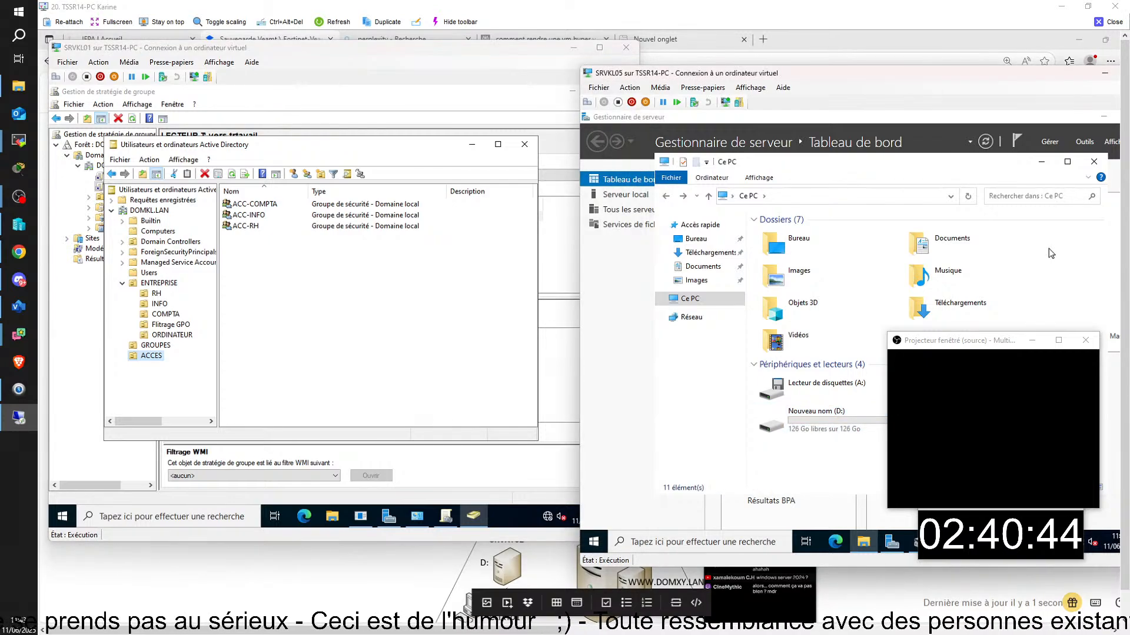
pyautogui.click(807, 423)
pyautogui.doubleClick(807, 423)
pyautogui.doubleClick(782, 233)
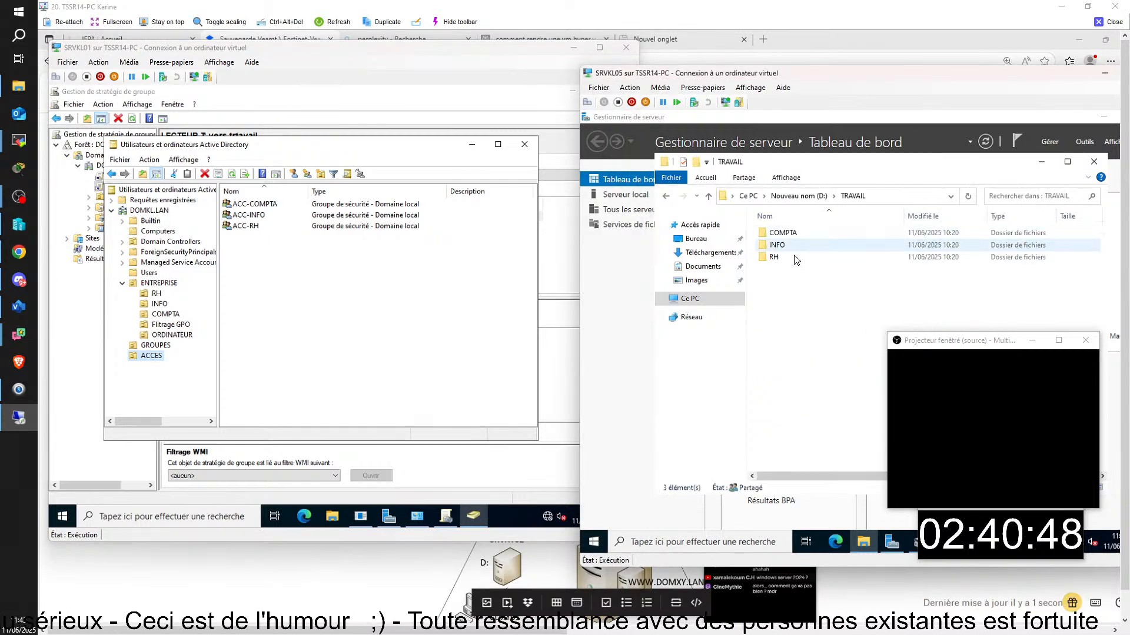
pyautogui.rightClick(783, 234)
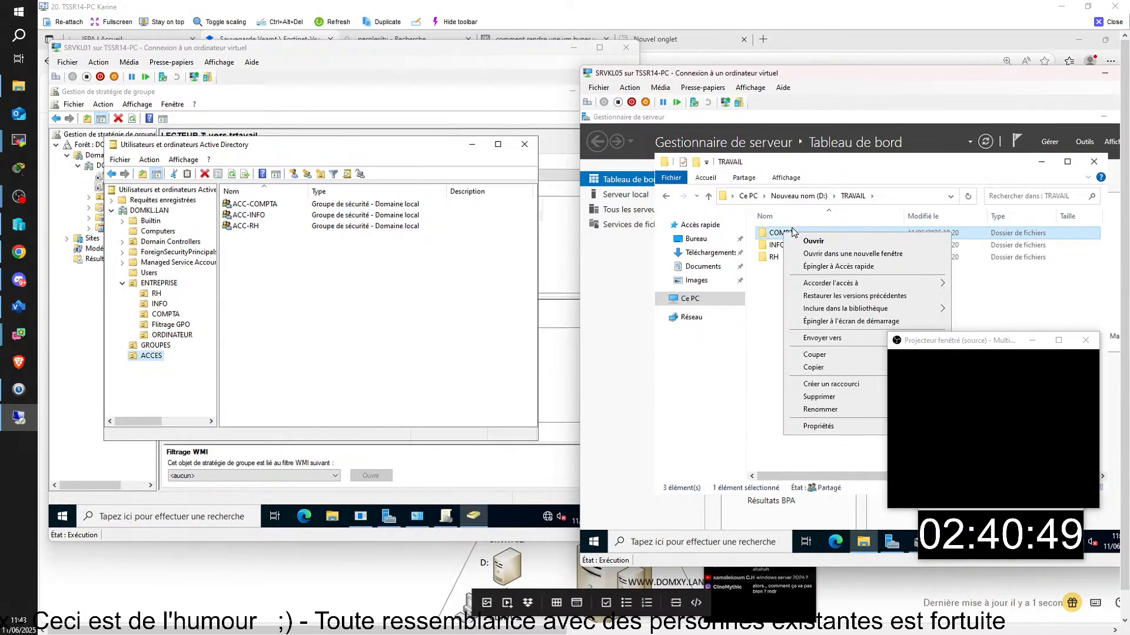
pyautogui.click(815, 427)
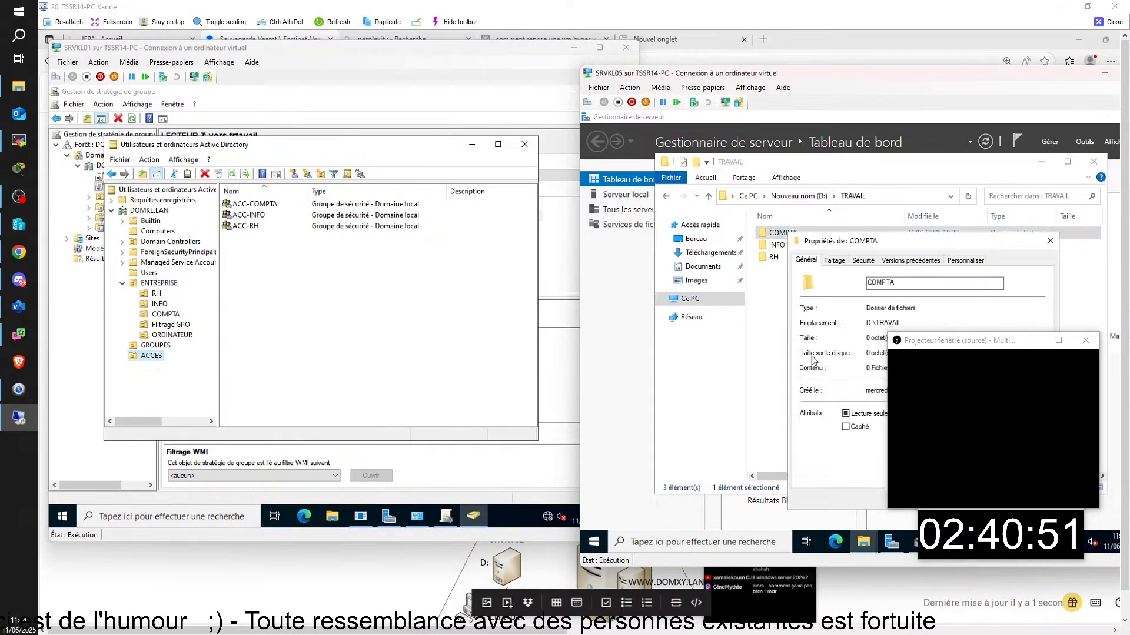
pyautogui.click(863, 262)
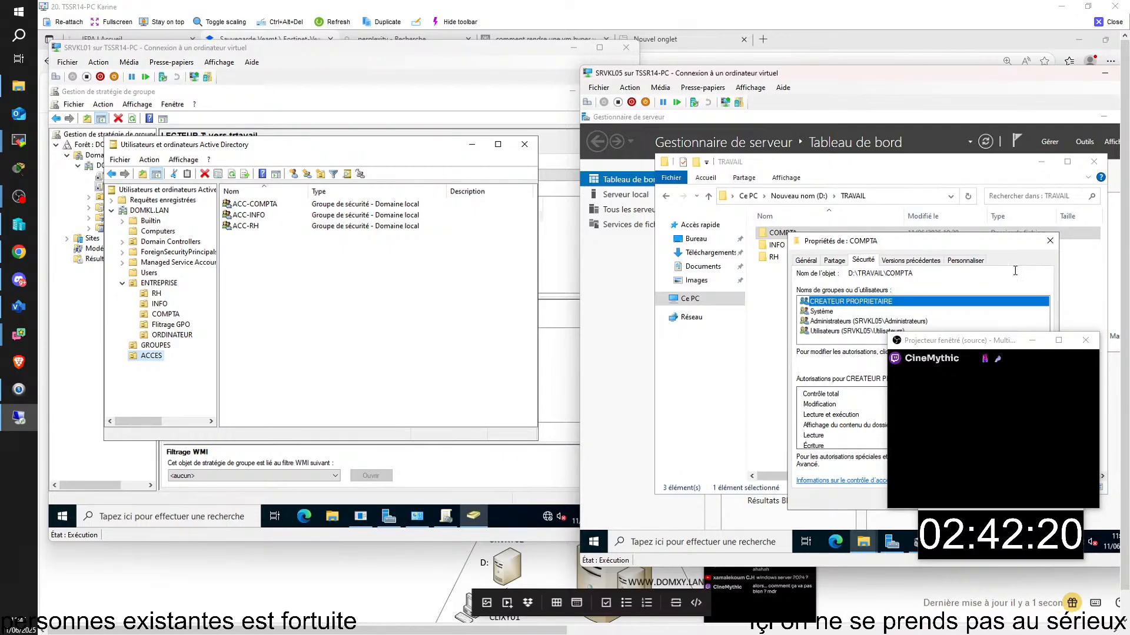
# - Remove Utilisateurs and CREATEUR PROPRIETAIRE from COMPTA's permissions
pyautogui.click(1022, 355)
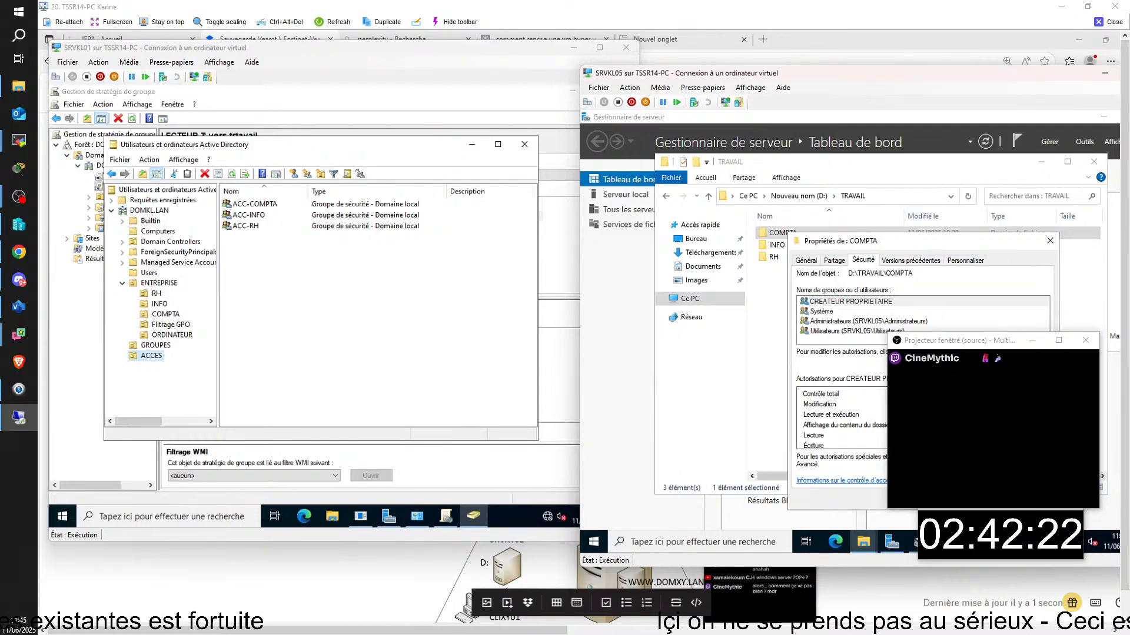
pyautogui.click(873, 365)
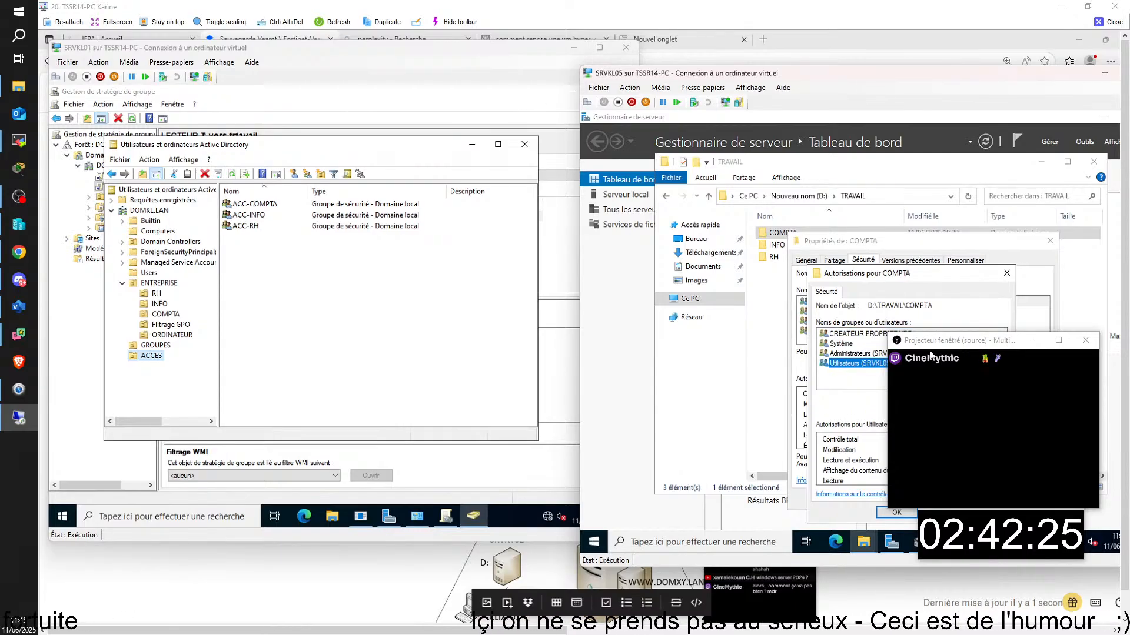
pyautogui.press('Delete')
pyautogui.moveTo(925, 345); pyautogui.dragTo(116, 321)
pyautogui.click(854, 336)
pyautogui.click(990, 404)
# - Try adding the ACC-COMPTA group, check its name on the domain controller, then cancel
pyautogui.click(935, 403)
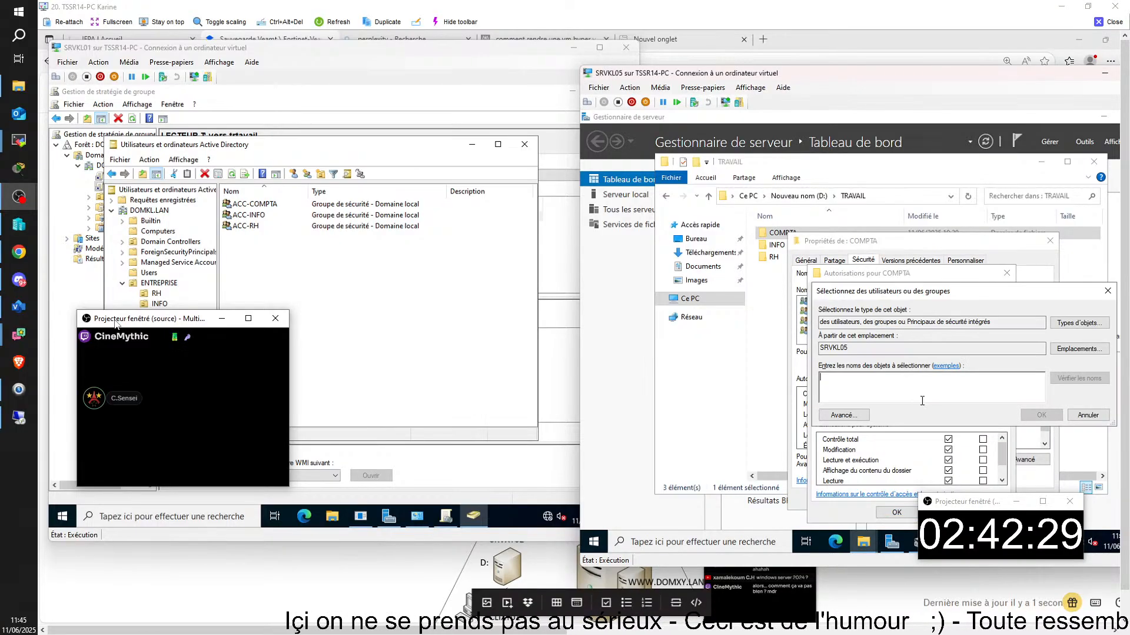
pyautogui.write('ACC')
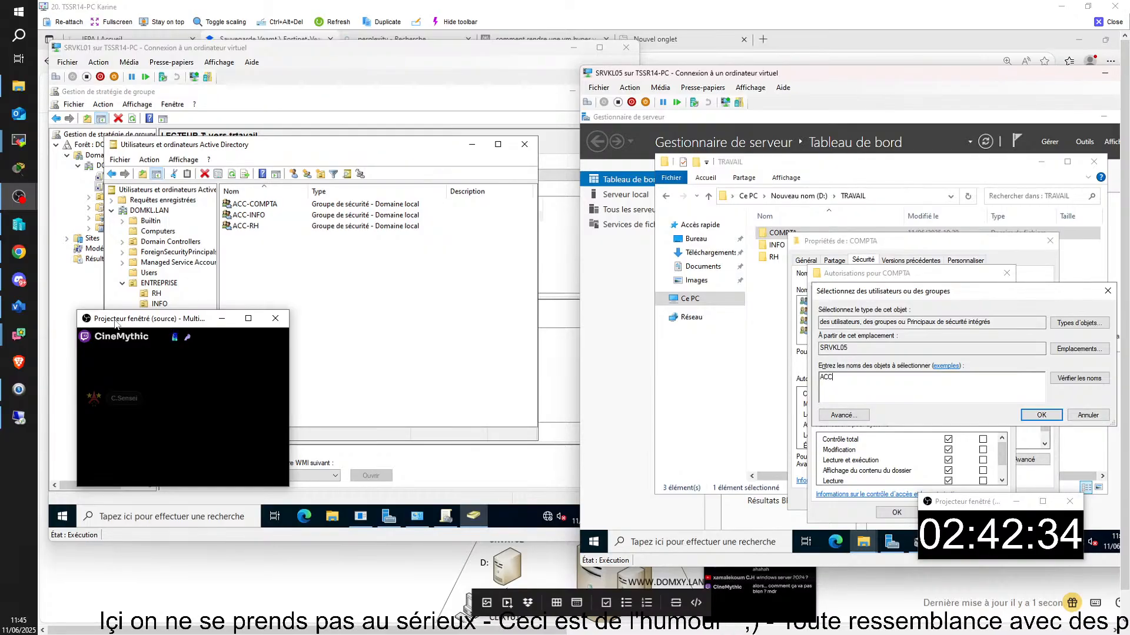
pyautogui.press('Return')
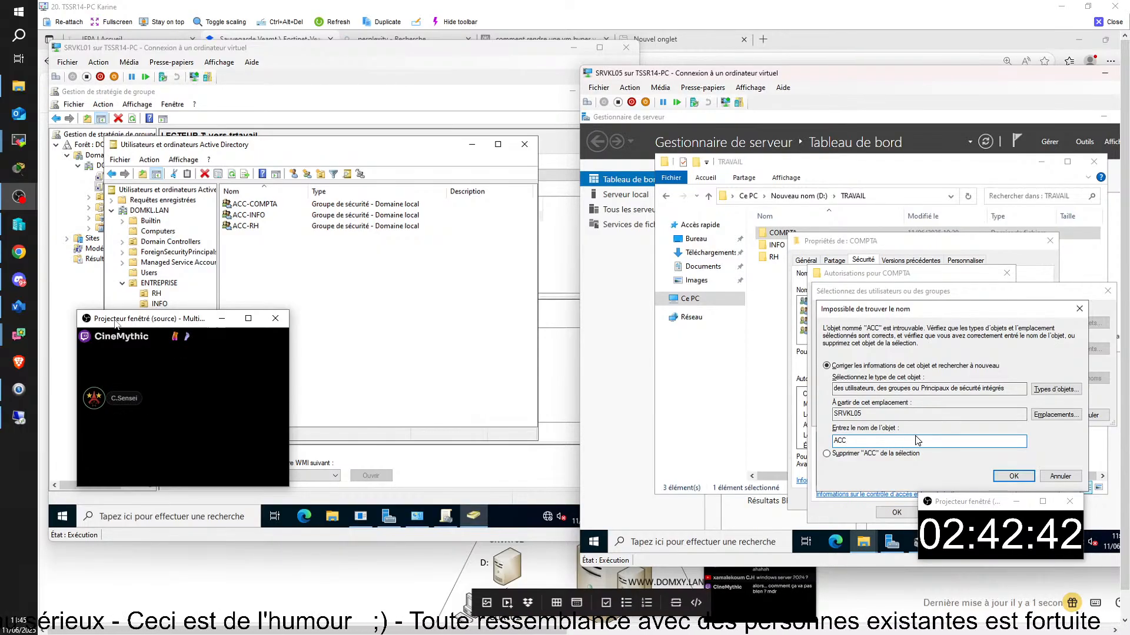
pyautogui.click(1076, 307)
pyautogui.click(258, 205)
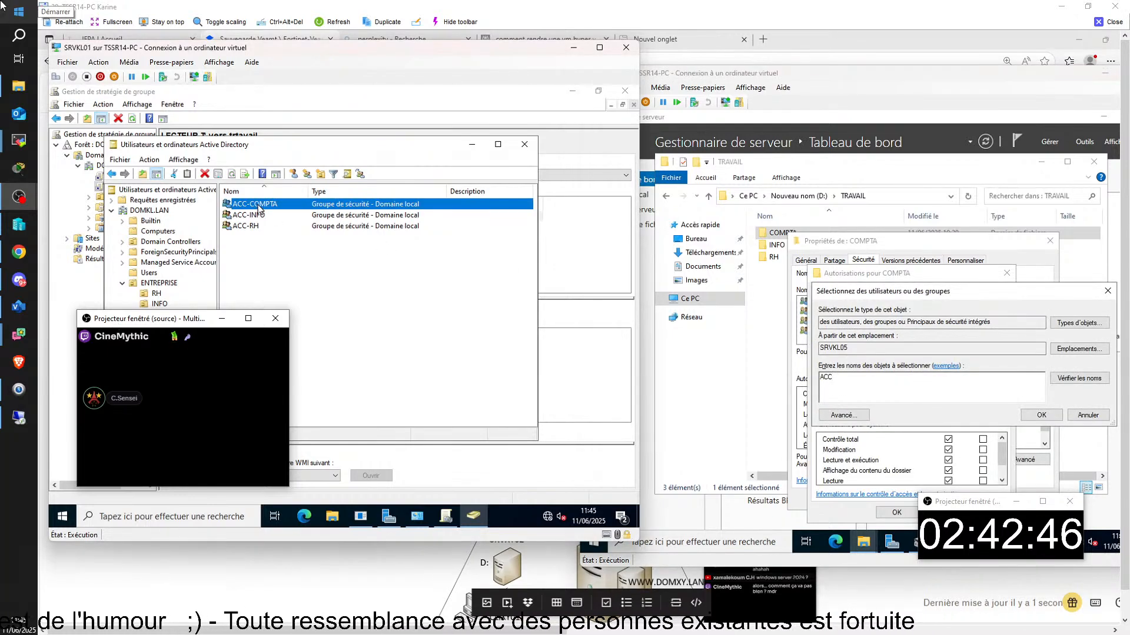
pyautogui.rightClick(258, 206)
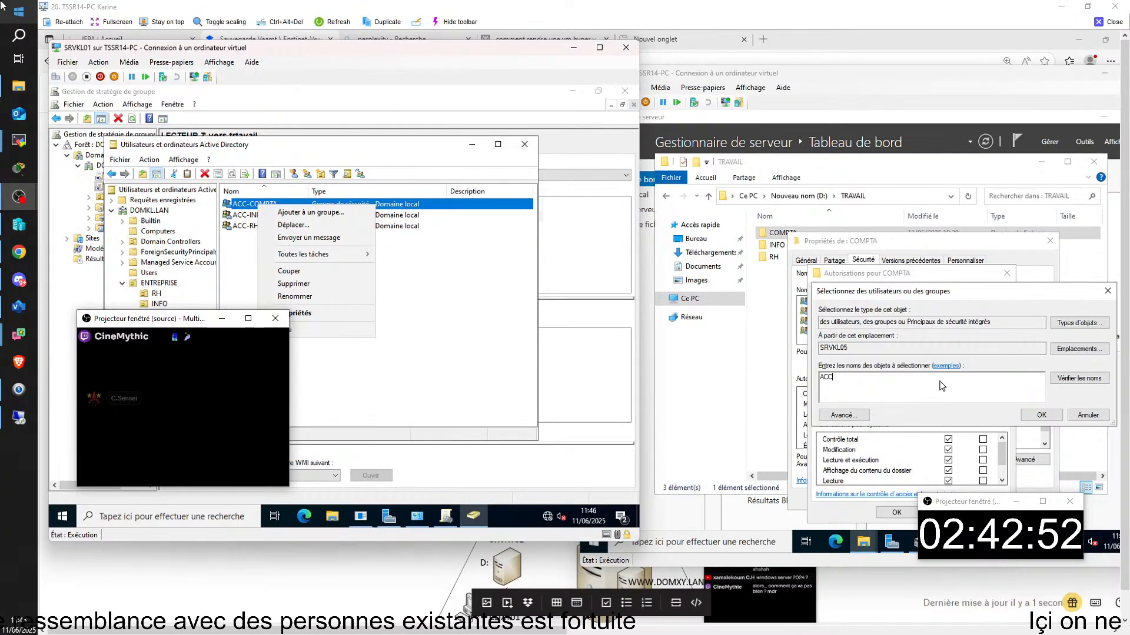
pyautogui.click(1108, 330)
pyautogui.click(1107, 291)
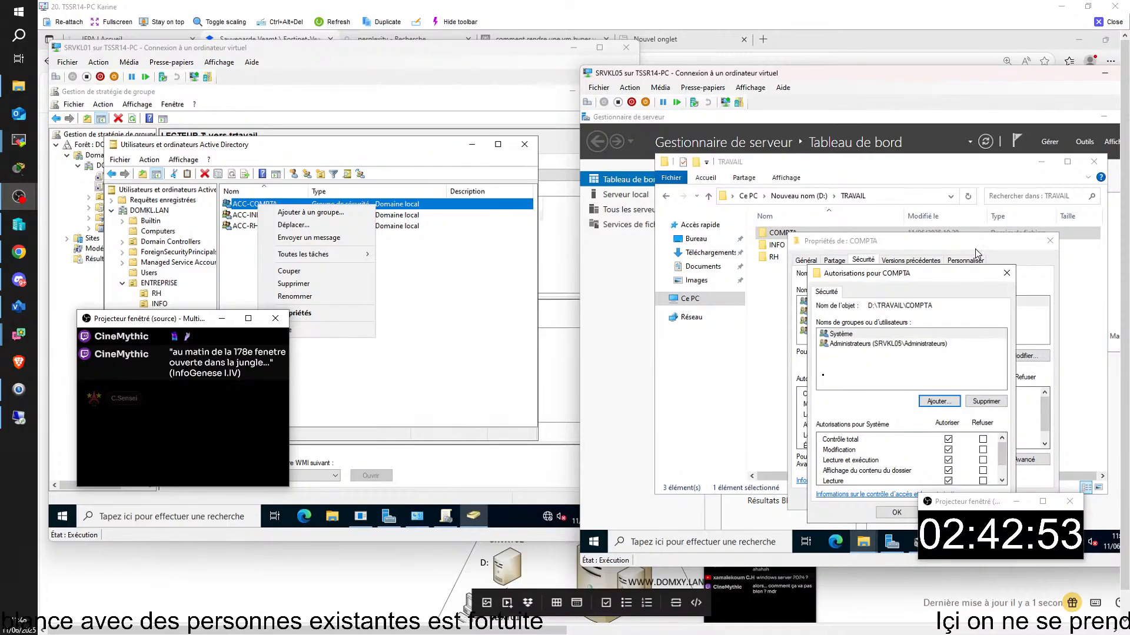
# - Reopen COMPTA's permissions and again remove Utilisateurs and CREATEUR PROPRIETAIRE
pyautogui.click(1006, 274)
pyautogui.click(1015, 460)
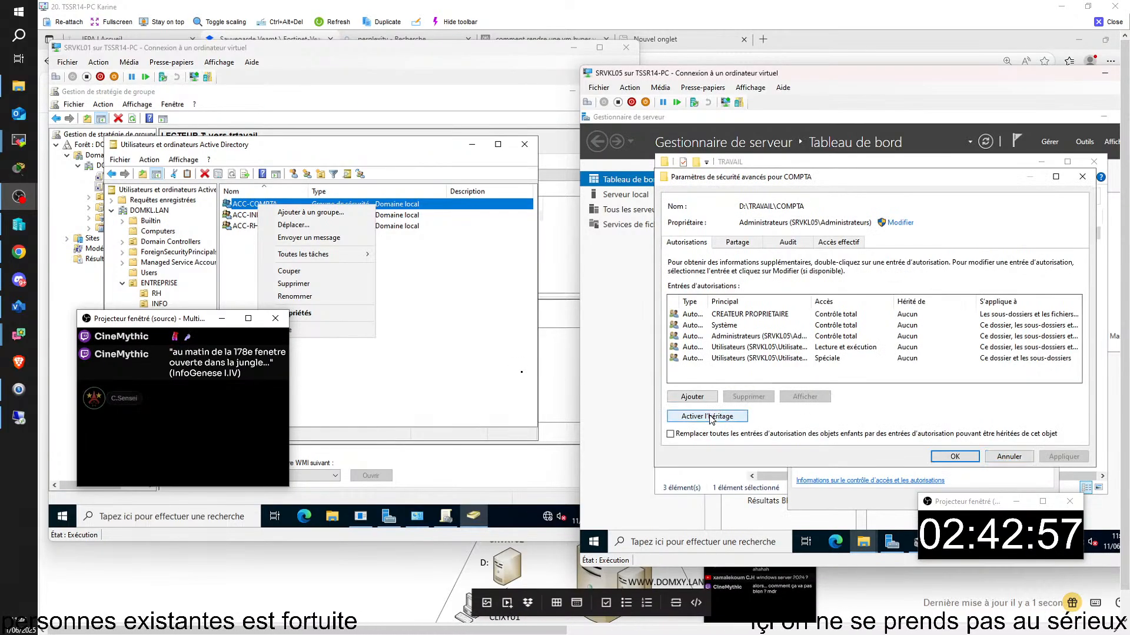
pyautogui.click(1018, 459)
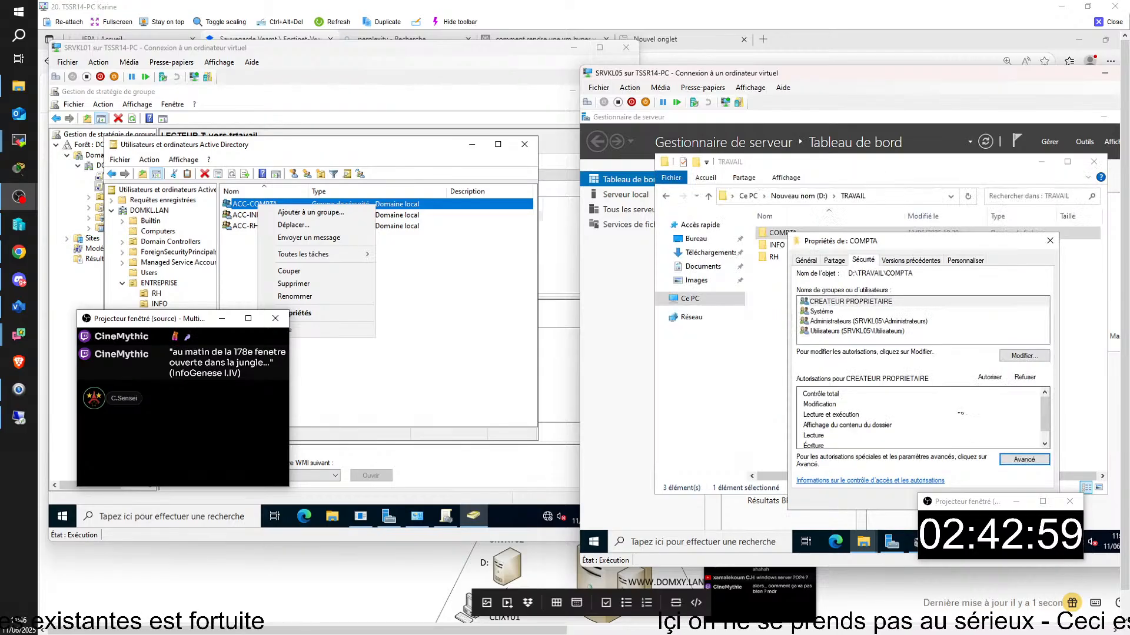
pyautogui.click(1023, 357)
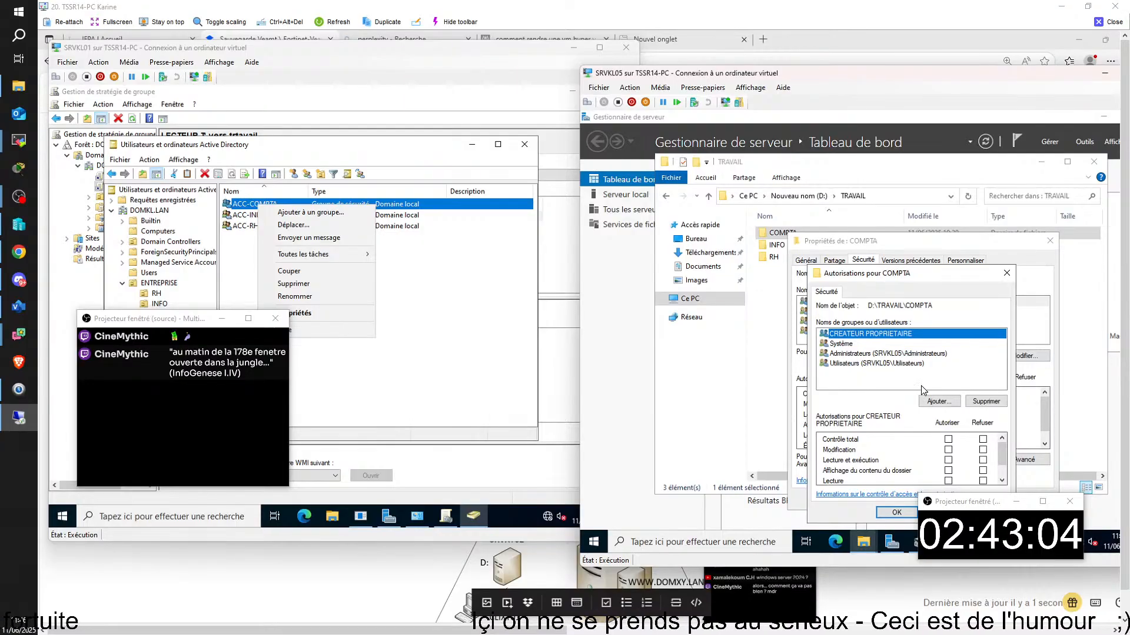
pyautogui.click(883, 364)
pyautogui.click(986, 402)
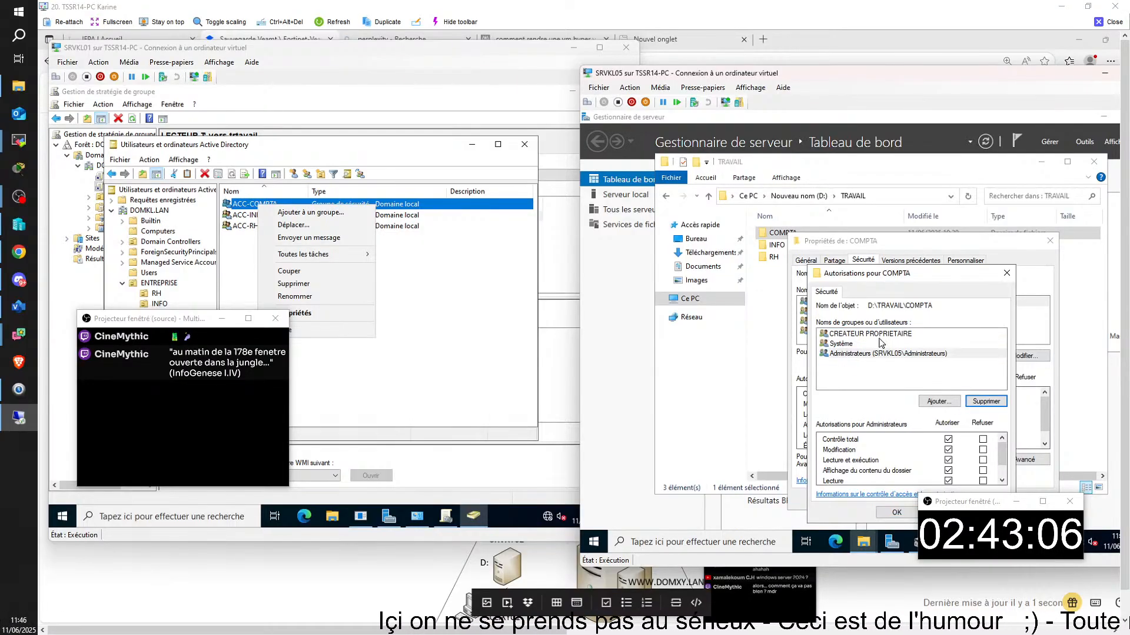
pyautogui.click(877, 335)
pyautogui.click(986, 401)
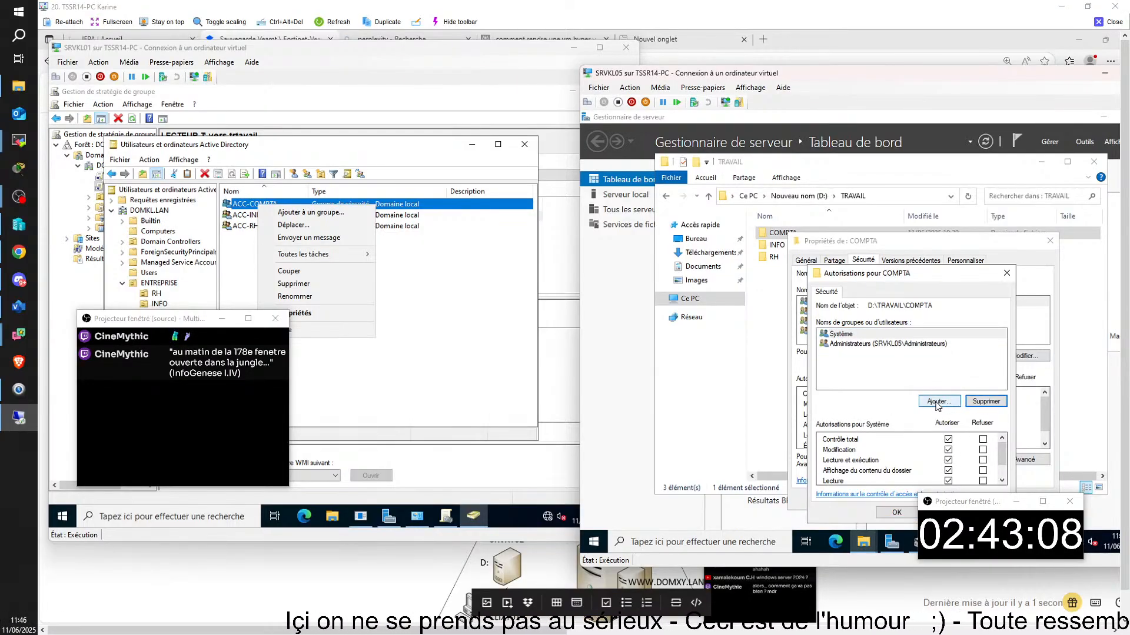
pyautogui.click(939, 402)
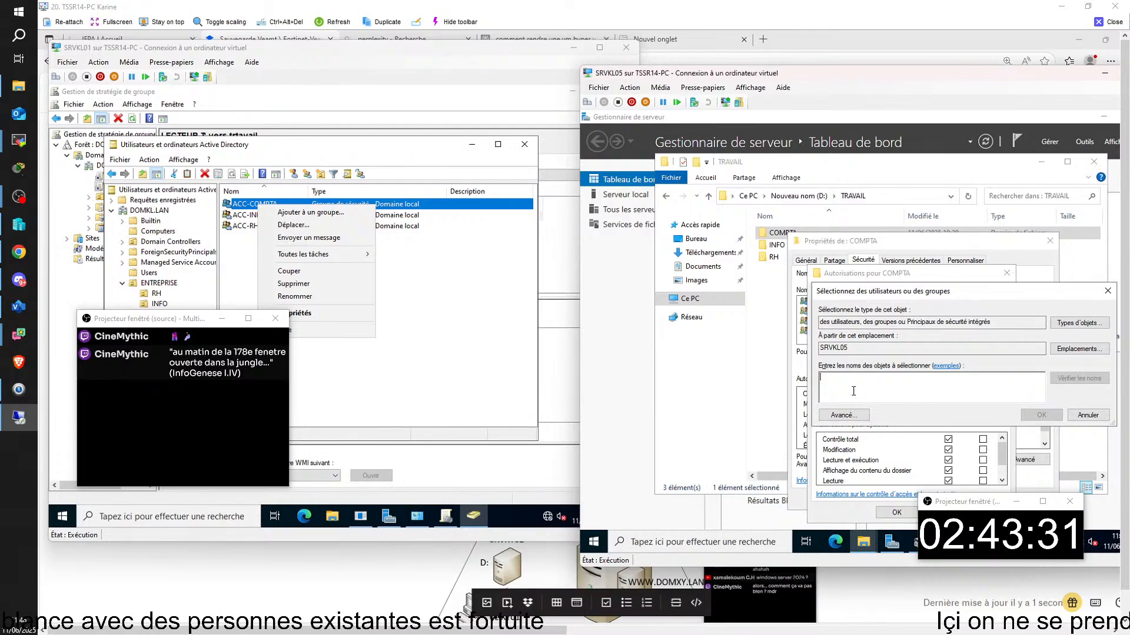
# - Type 'GROU' in the user-or-group picker for COMPTA, then erase it to leave the name box empty
pyautogui.write('GR')
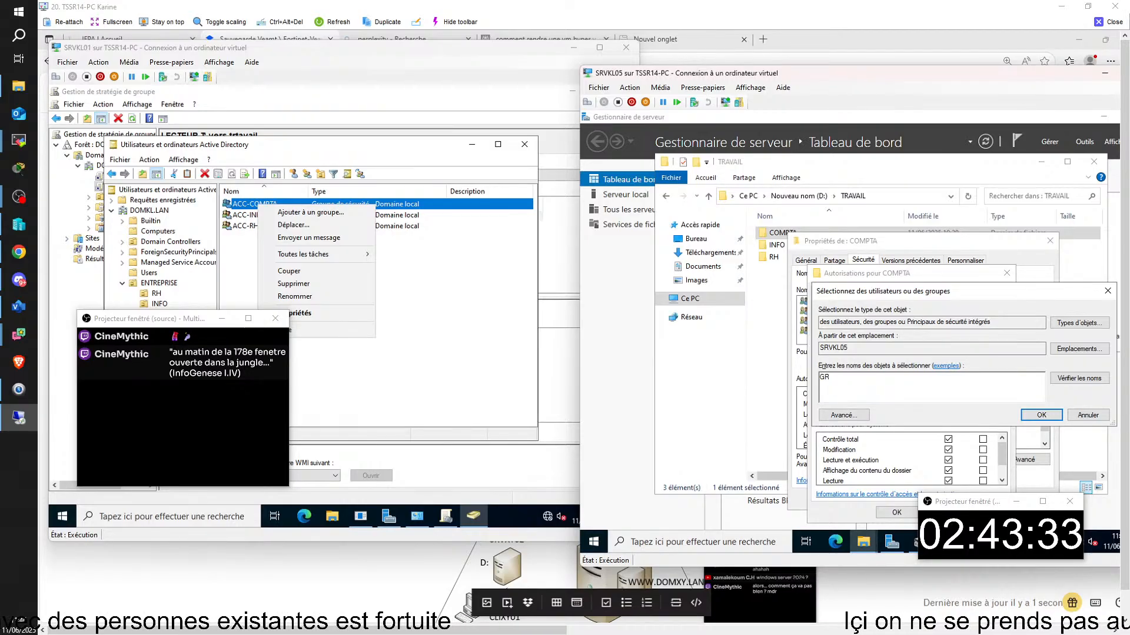
pyautogui.write('OU')
pyautogui.press('BackSpace')
pyautogui.press('BackSpace')
pyautogui.press('BackSpace')
pyautogui.press('BackSpace')
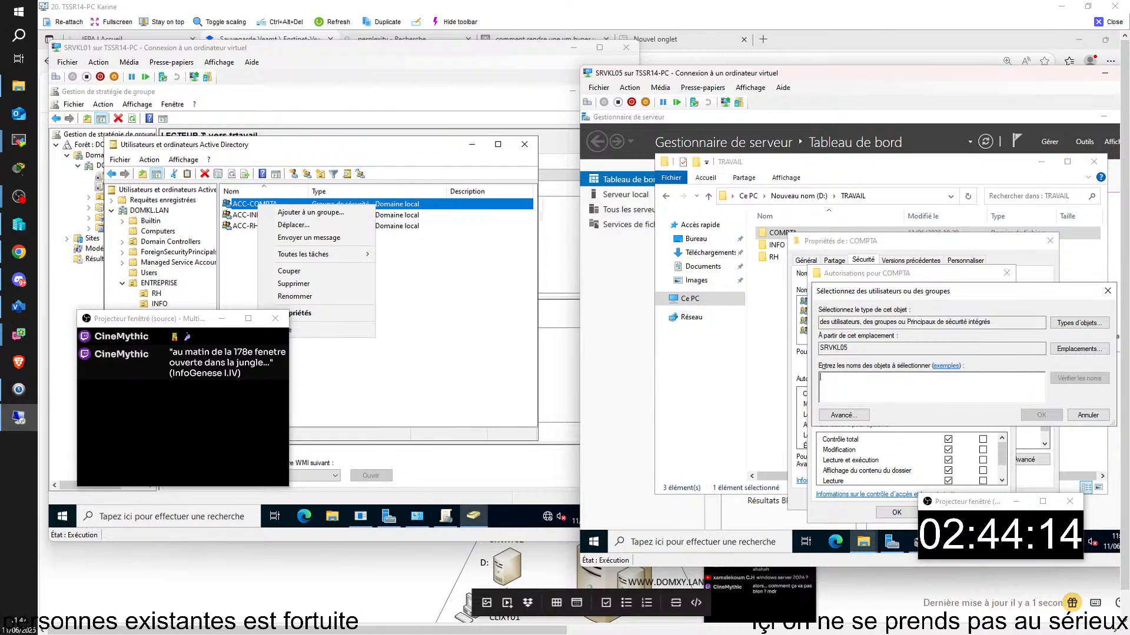
pyautogui.click(758, 540)
# - Try joining SRVKL05 to domain DOMKL.lan in System Properties, then review and dismiss the contact error
pyautogui.write('E')
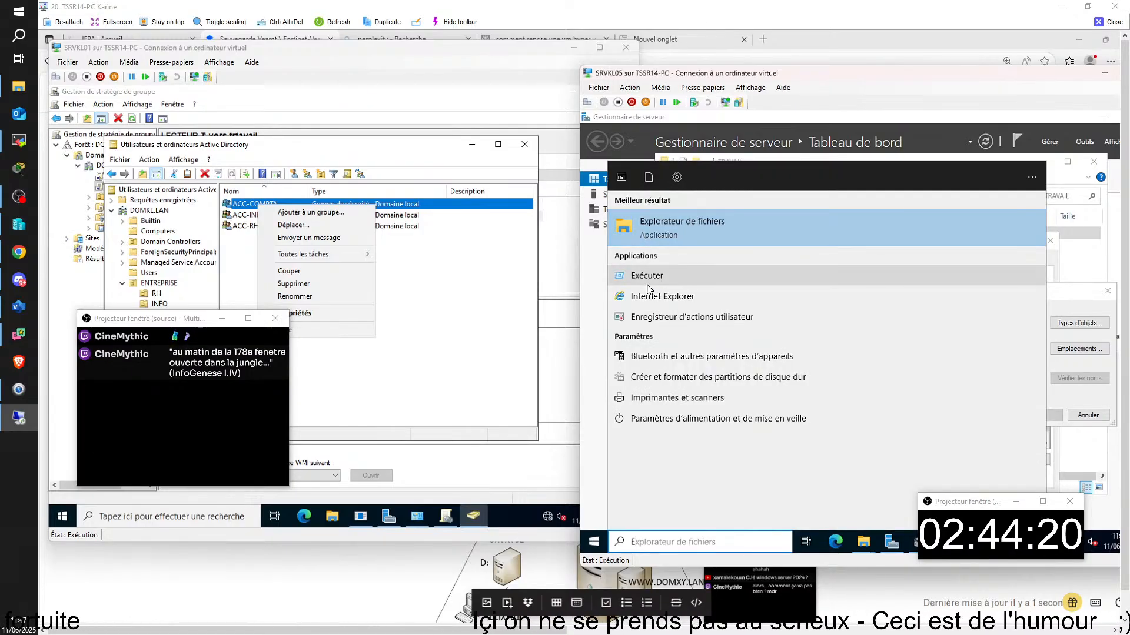
pyautogui.click(647, 276)
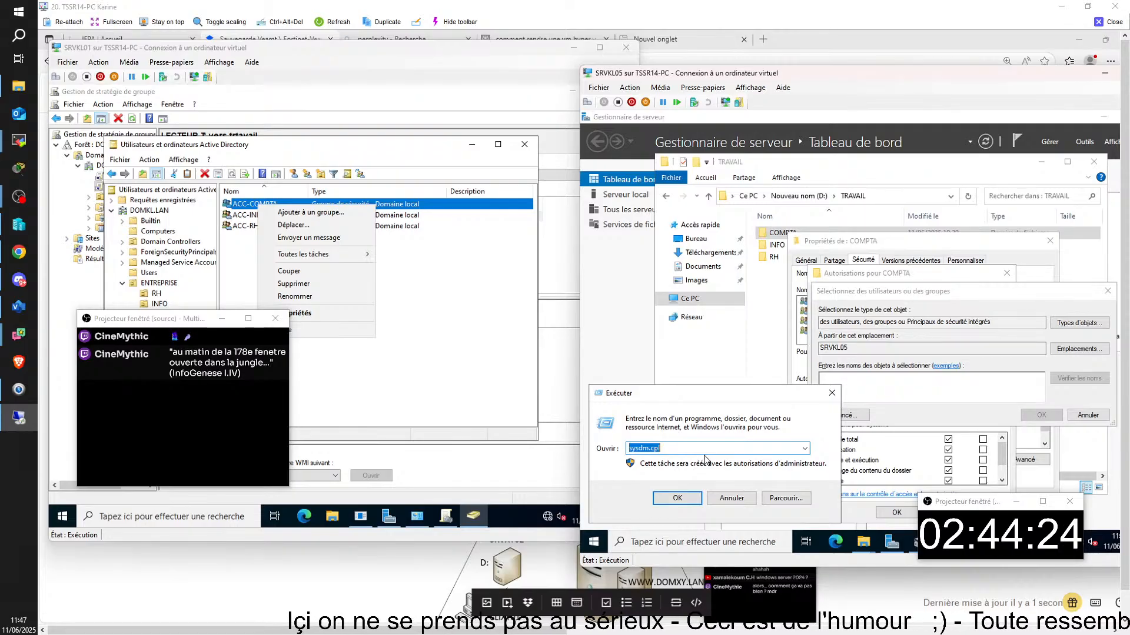
pyautogui.press('Return')
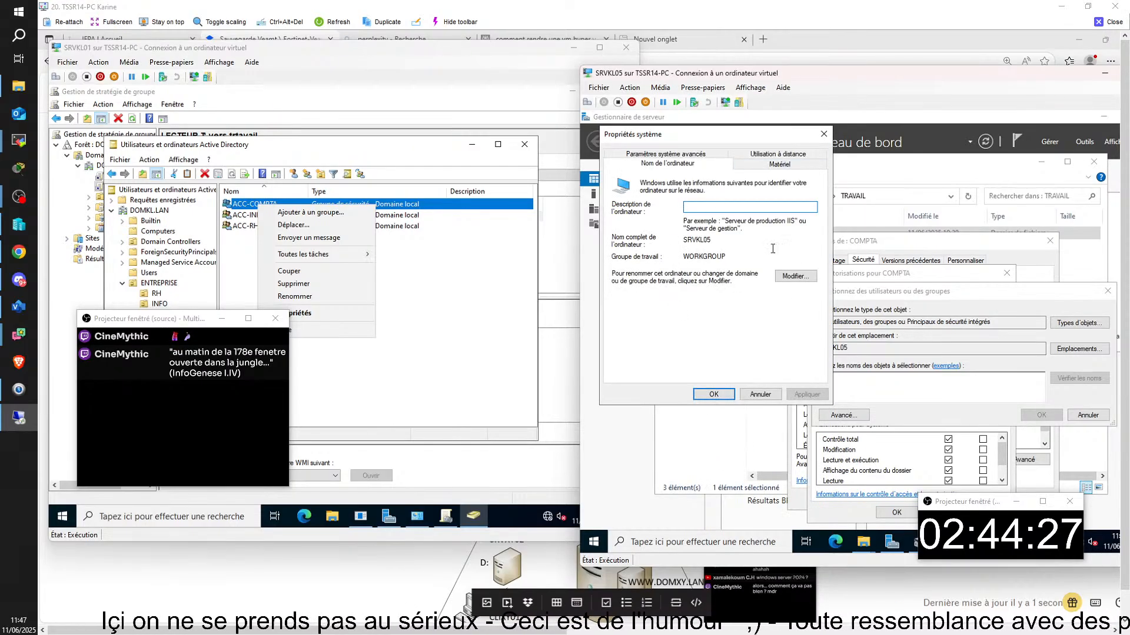
pyautogui.click(796, 275)
pyautogui.click(623, 290)
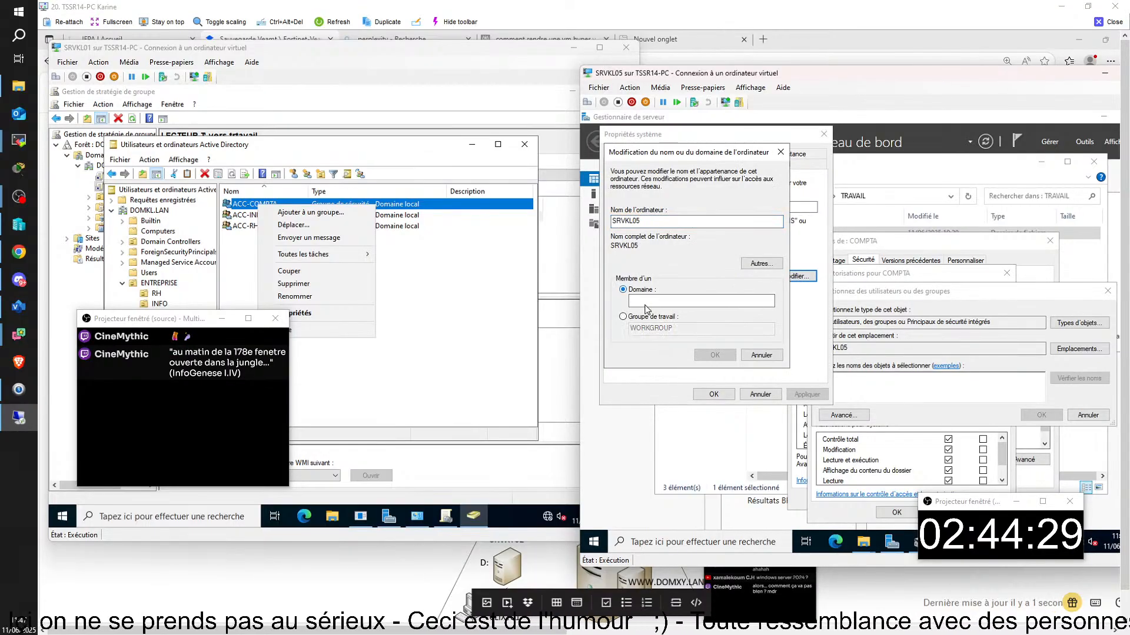
pyautogui.click(663, 301)
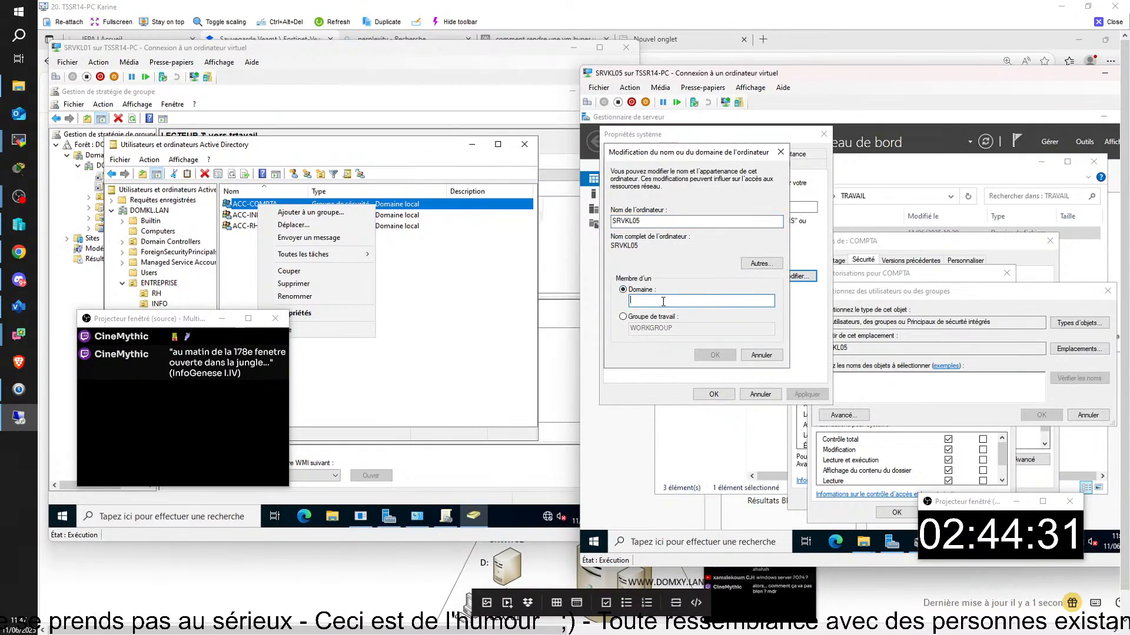
pyautogui.write('DOMK')
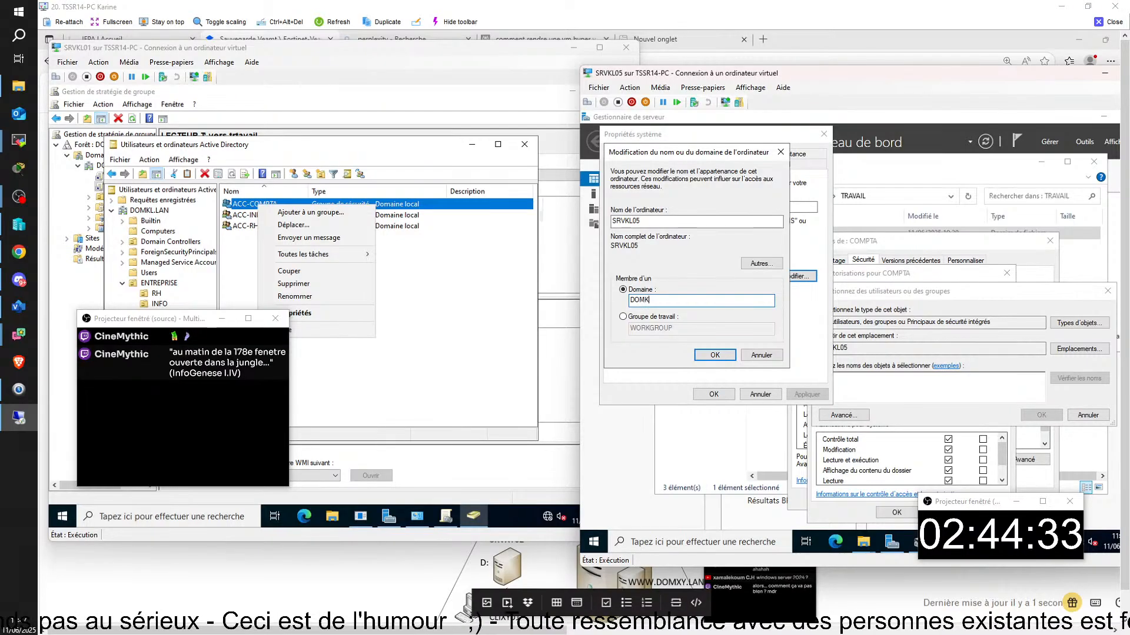
pyautogui.write('L.')
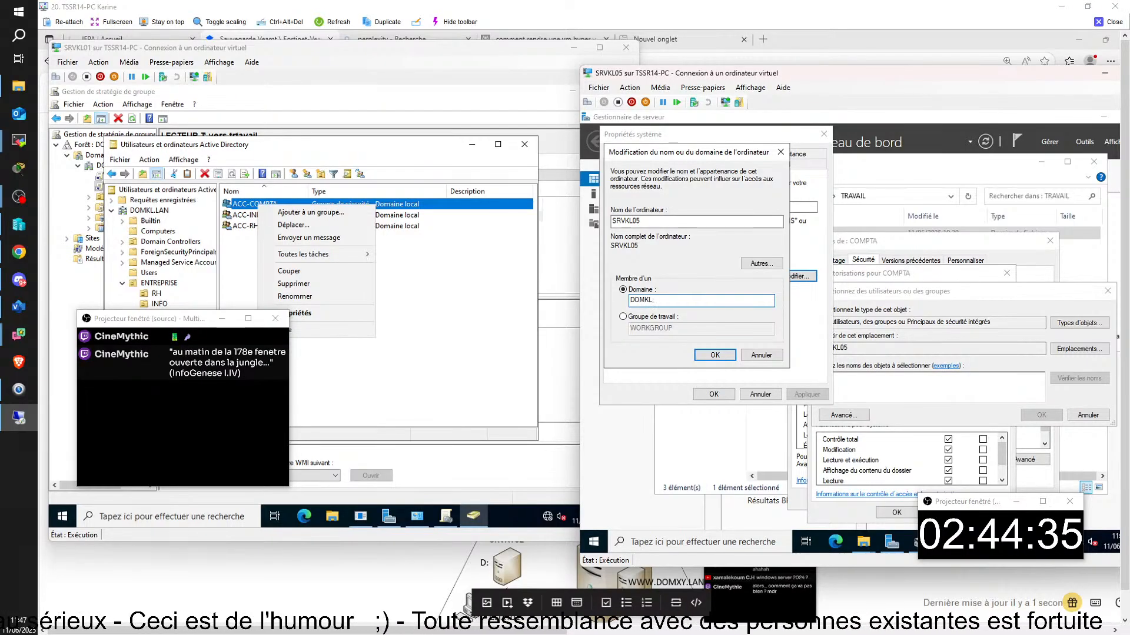
pyautogui.press('BackSpace')
pyautogui.write('.')
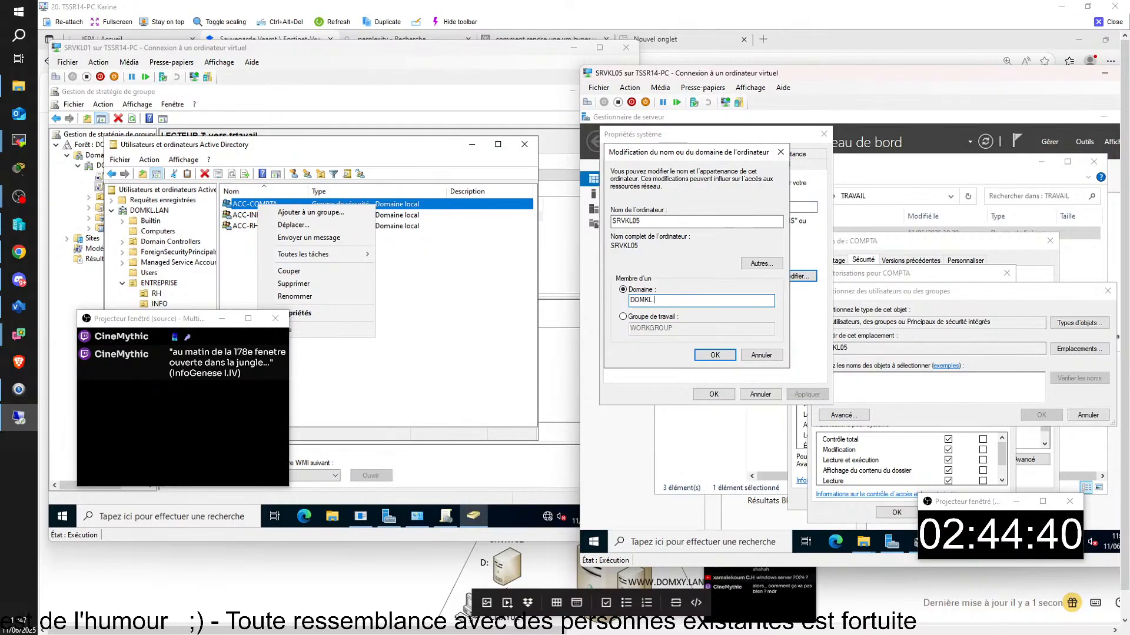
pyautogui.write('lan')
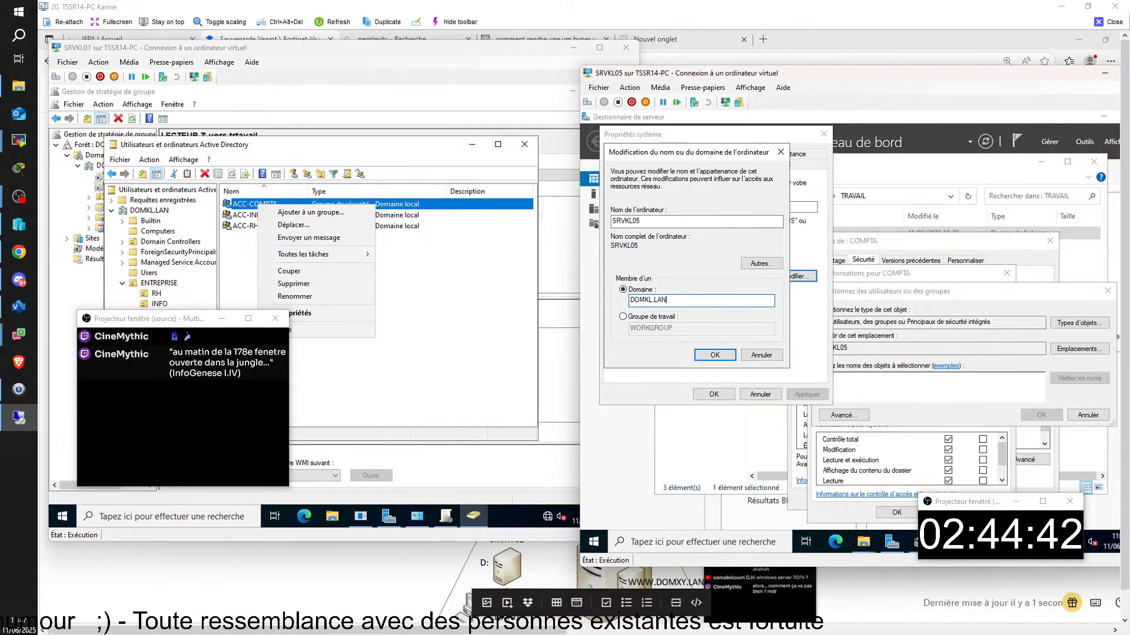
pyautogui.click(715, 354)
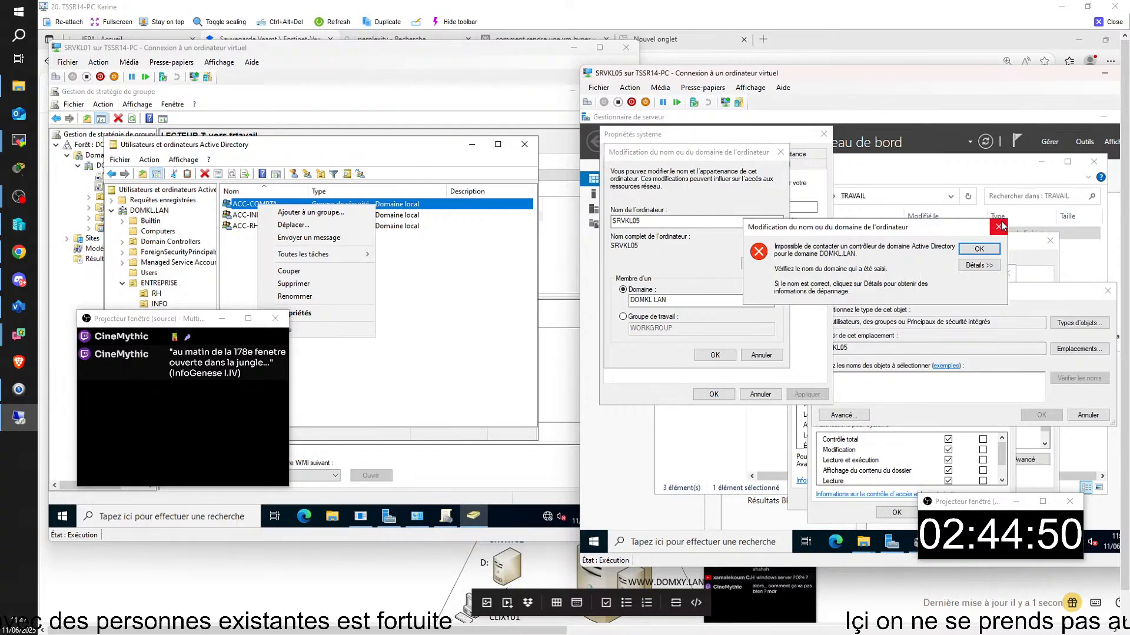
pyautogui.click(993, 266)
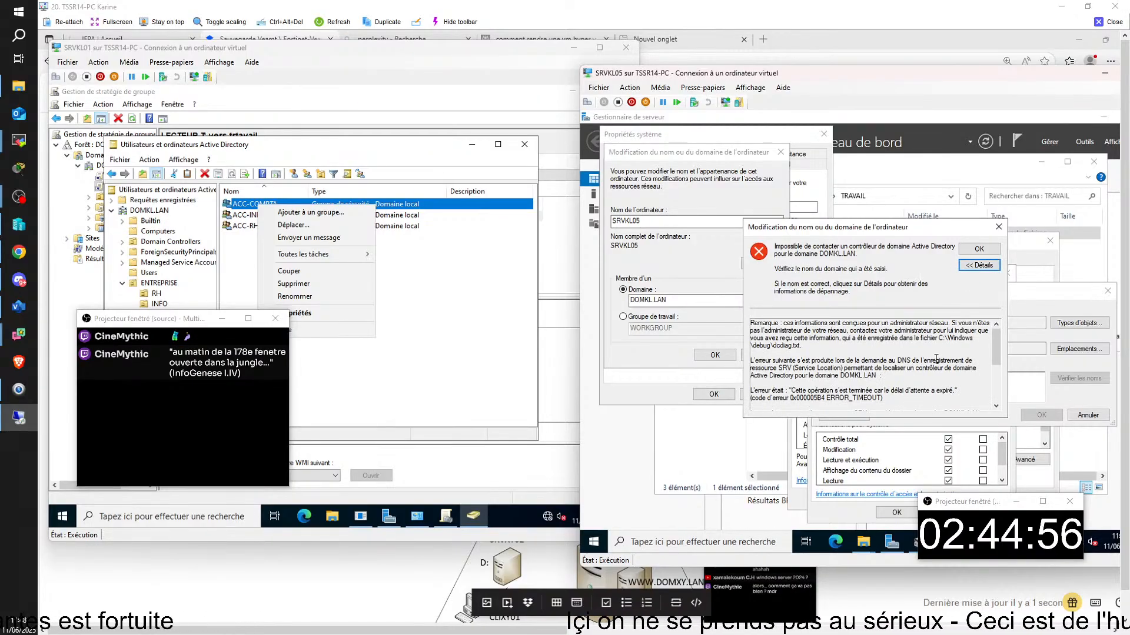
pyautogui.click(978, 249)
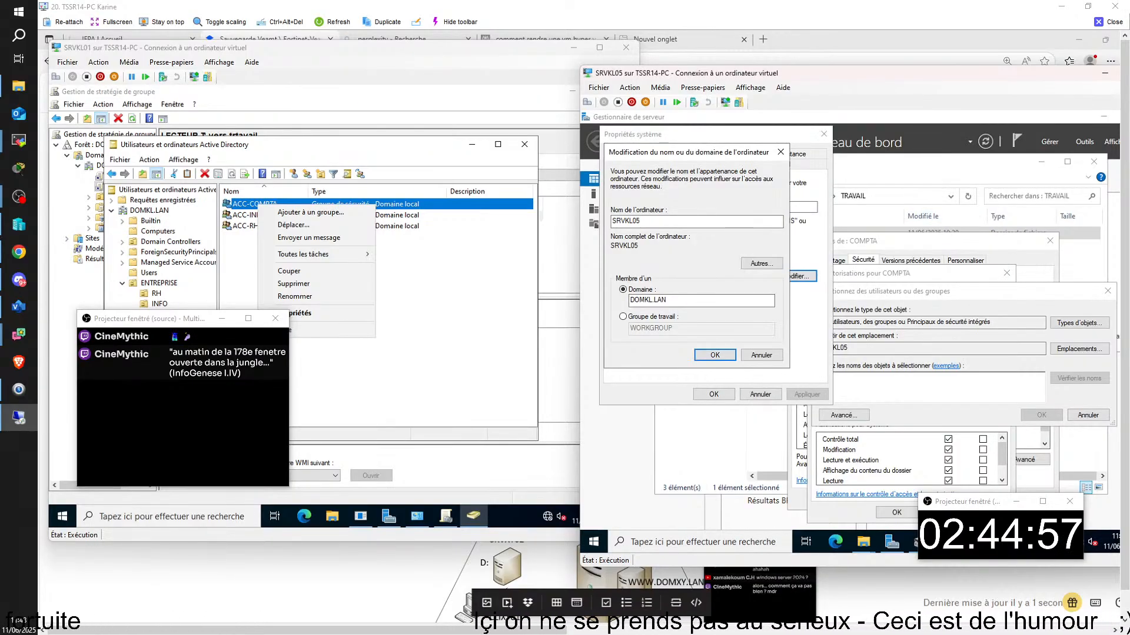
# - Launch ncpa.cpl from the Run dialog to open Network Connections
pyautogui.click(681, 542)
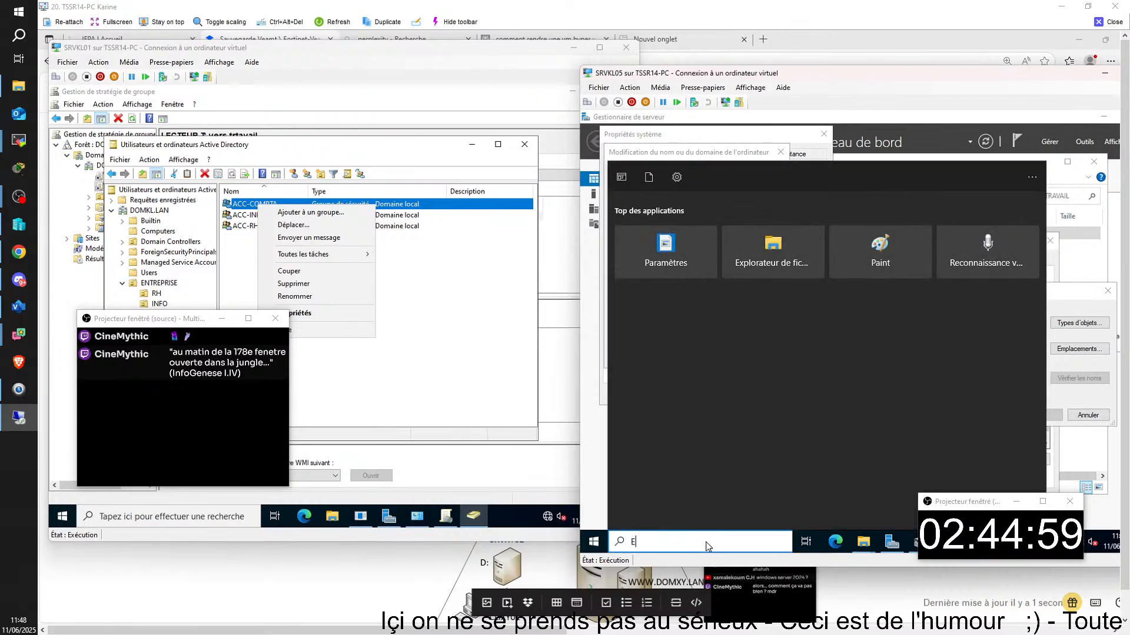
pyautogui.write('er')
pyautogui.click(668, 227)
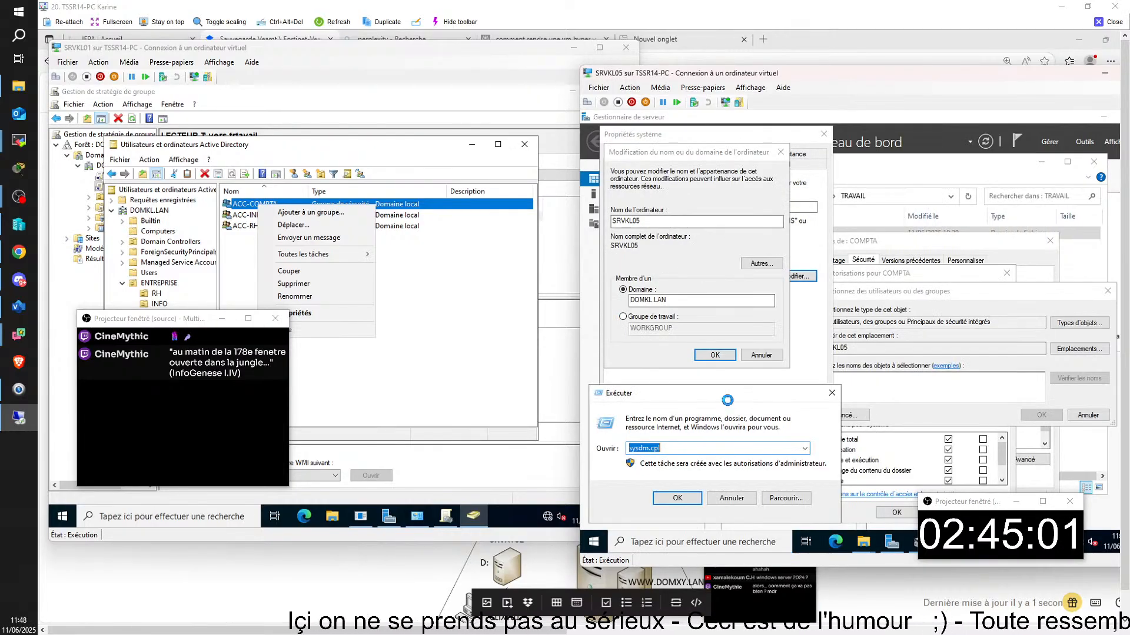
pyautogui.write('NCP')
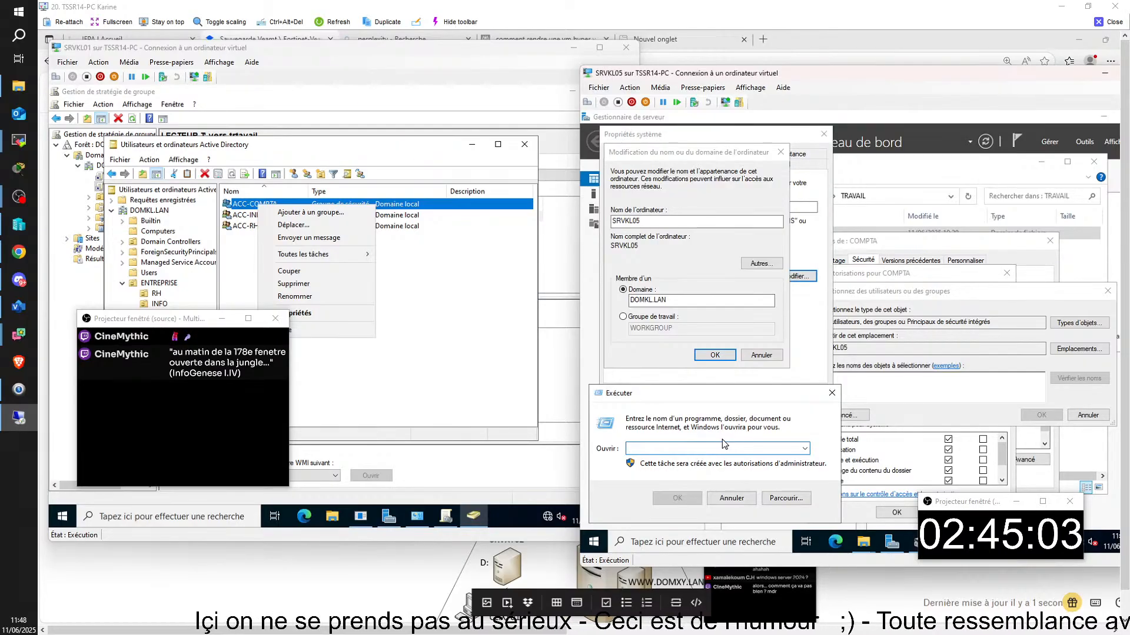
pyautogui.write('A')
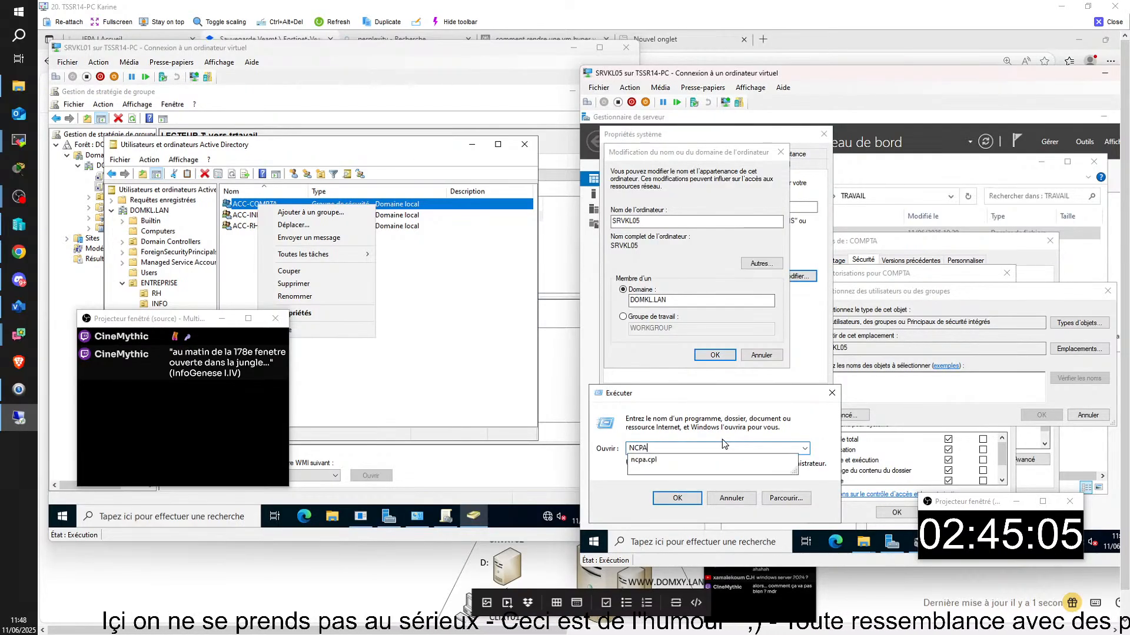
pyautogui.press('Down')
pyautogui.press('Return')
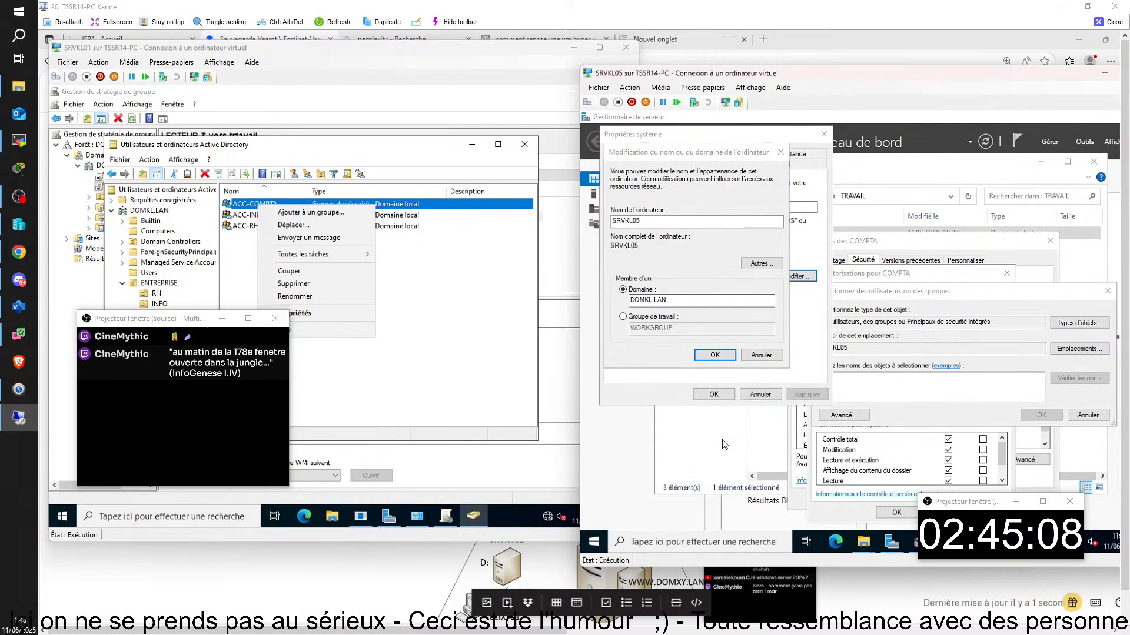
pyautogui.click(766, 257)
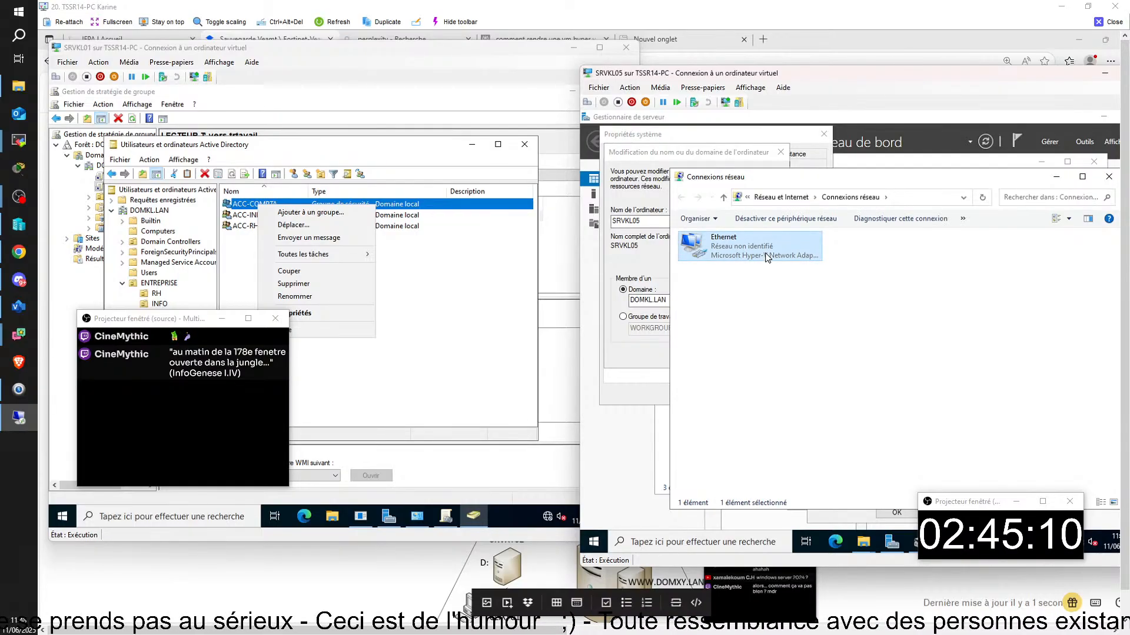
pyautogui.rightClick(766, 254)
pyautogui.click(783, 362)
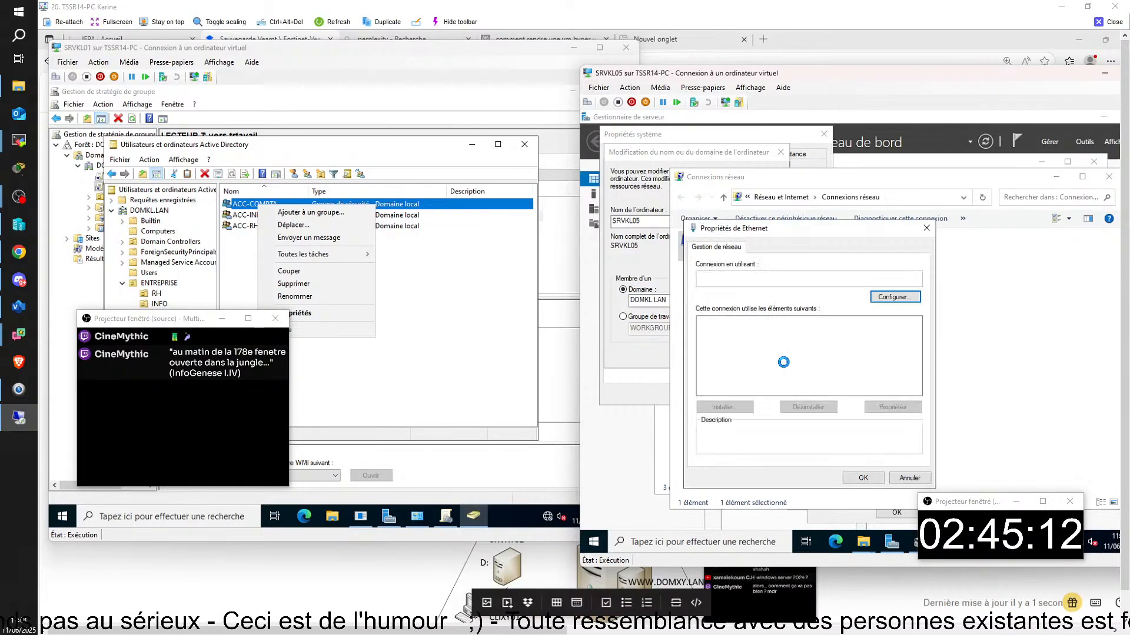
pyautogui.click(598, 88)
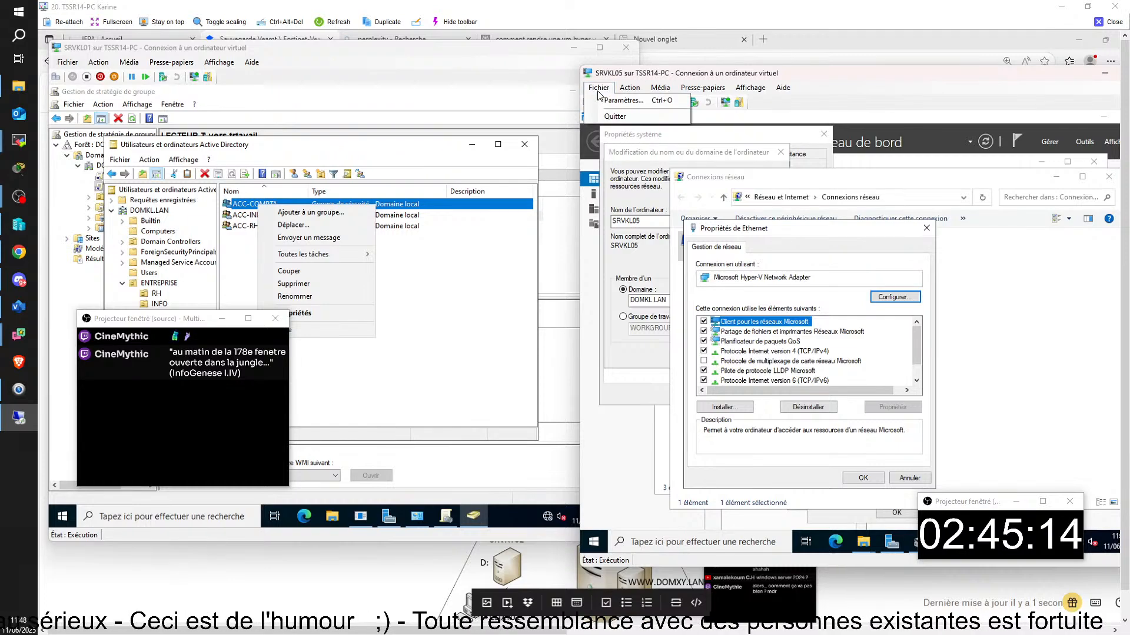
pyautogui.click(623, 100)
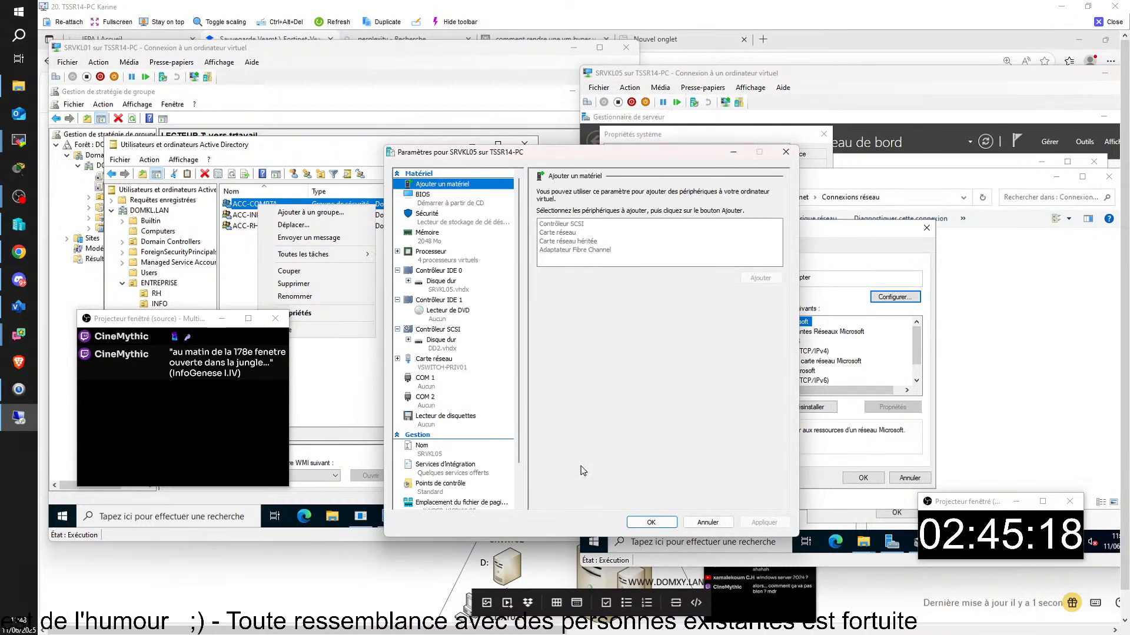
pyautogui.click(651, 523)
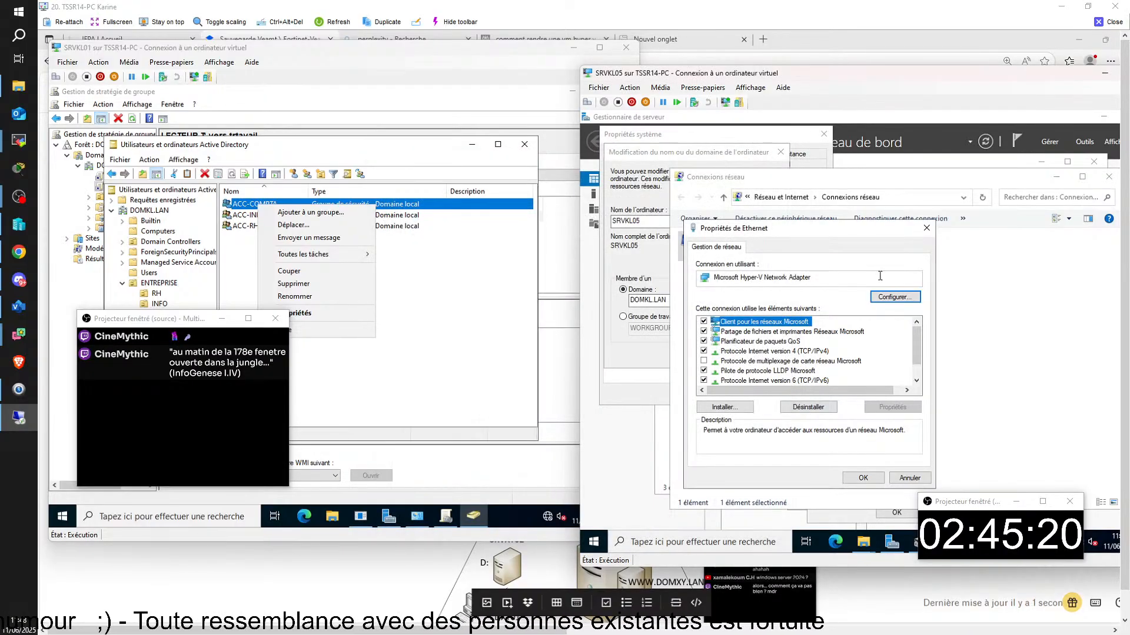
pyautogui.click(926, 229)
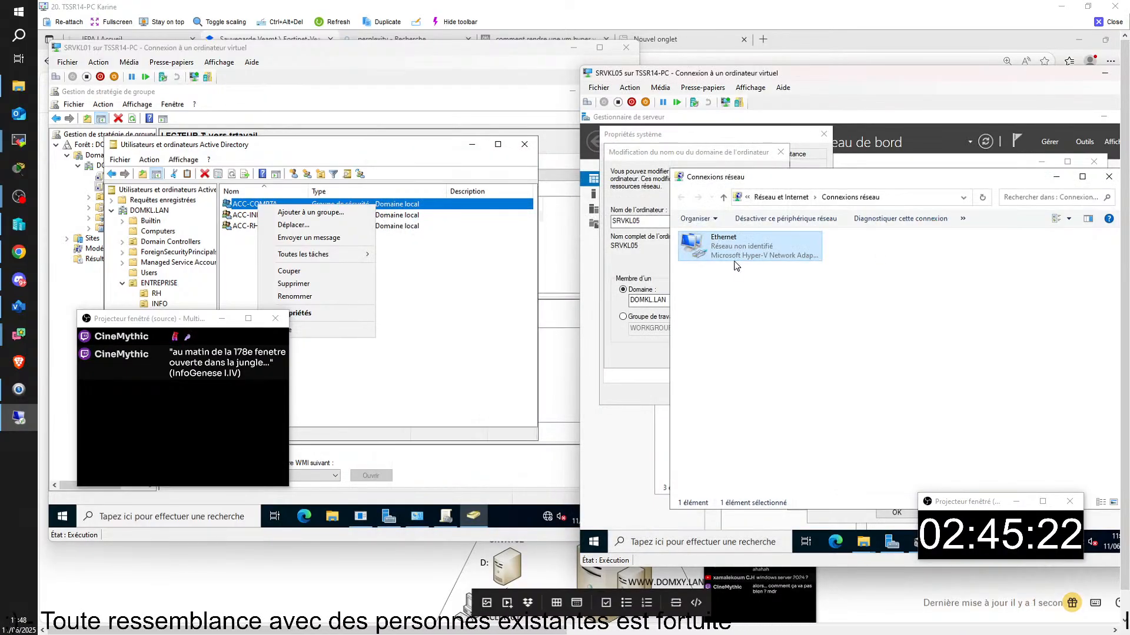
pyautogui.click(1056, 180)
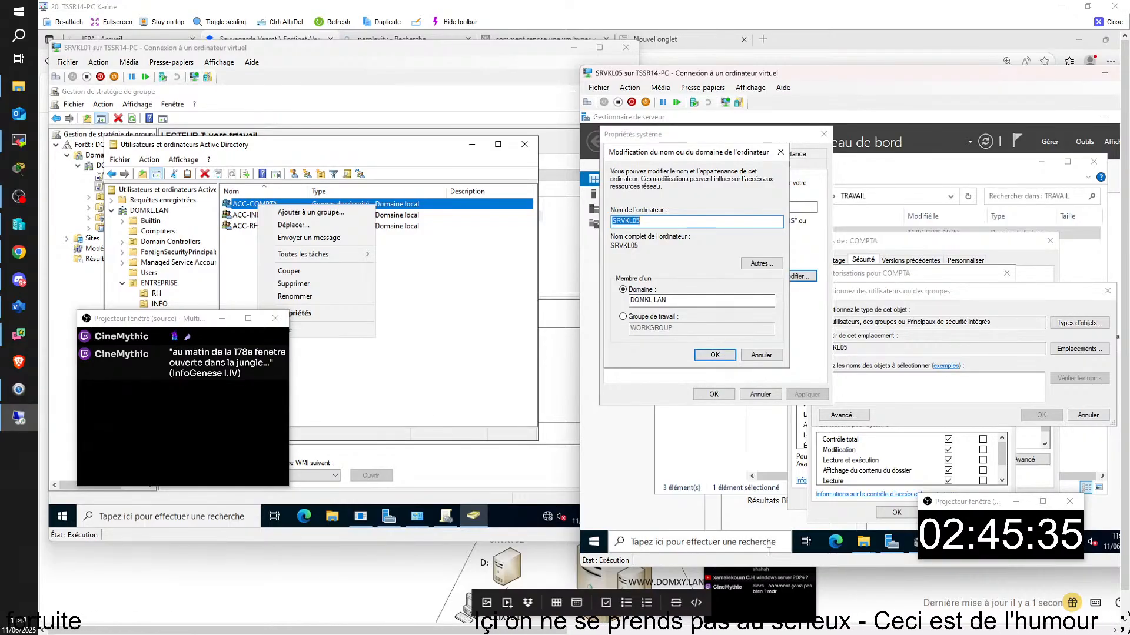
pyautogui.click(748, 541)
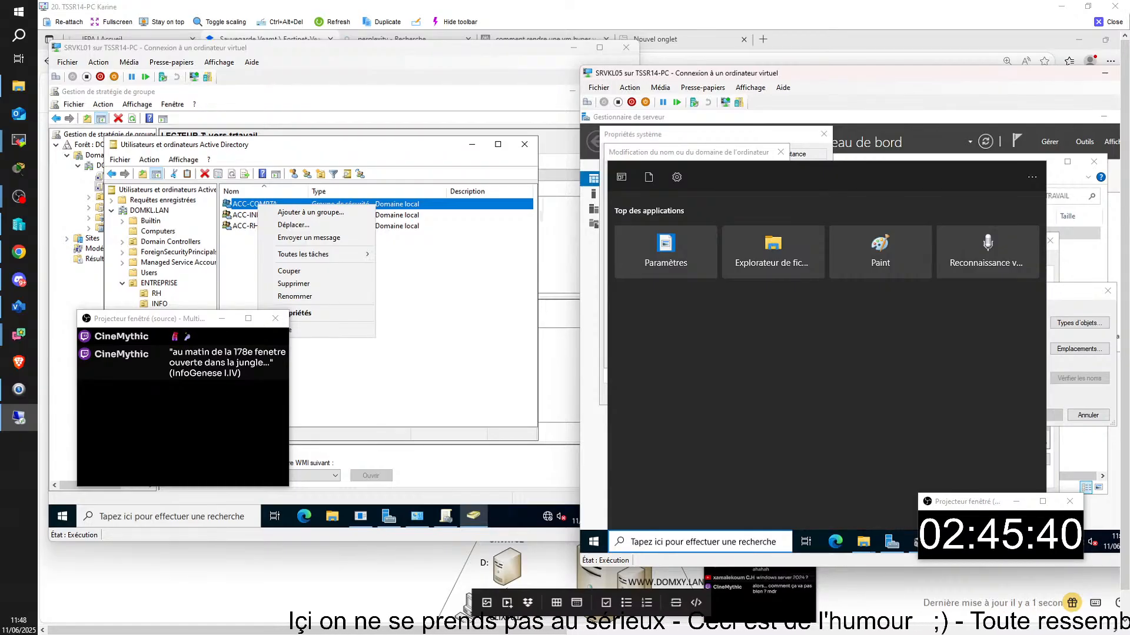
# - Check Ethernet's IPv4 settings (192.168.14.5, 255.255.255.0, DNS 192.168.14.1) via ncpa.cpl and close them
pyautogui.write('ncpa.cpl')
pyautogui.press('Return')
pyautogui.doubleClick(760, 251)
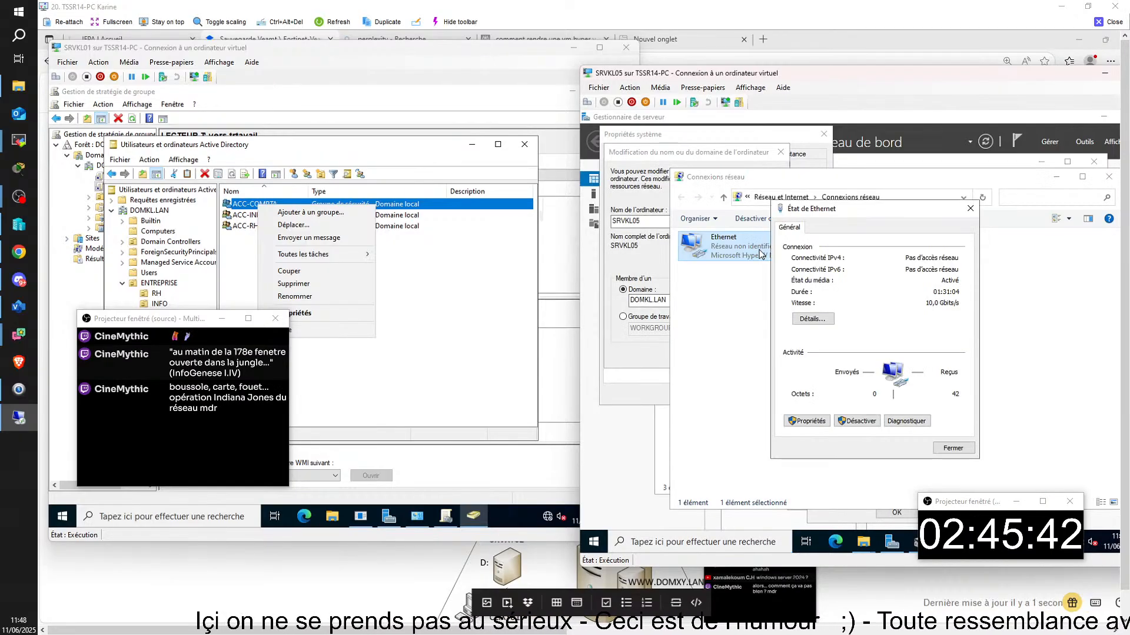
pyautogui.click(809, 421)
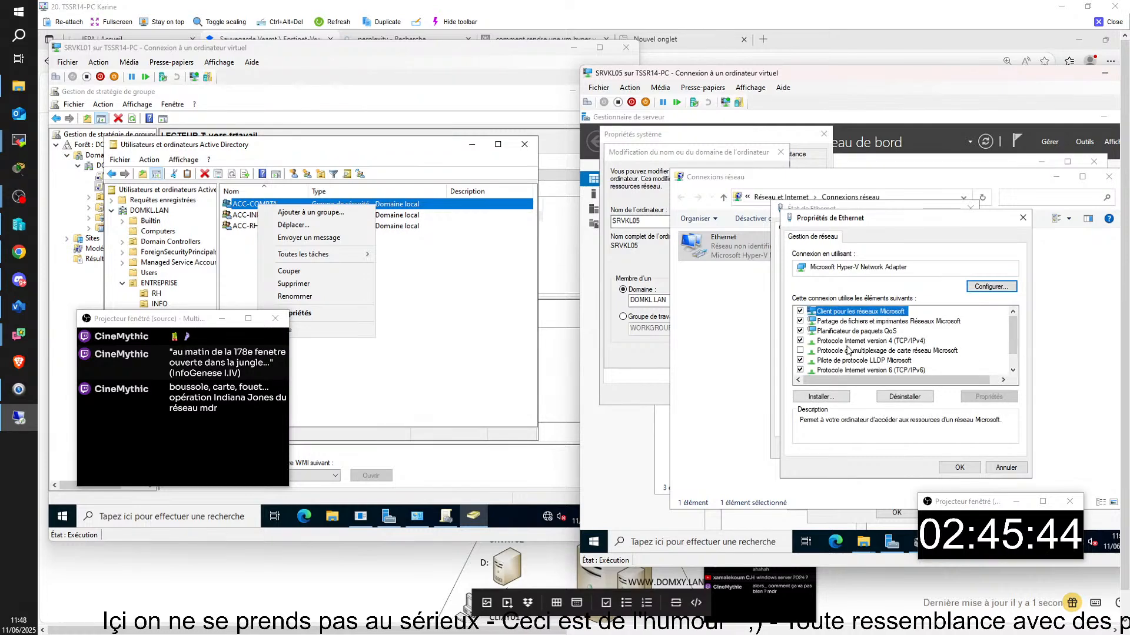
pyautogui.doubleClick(859, 342)
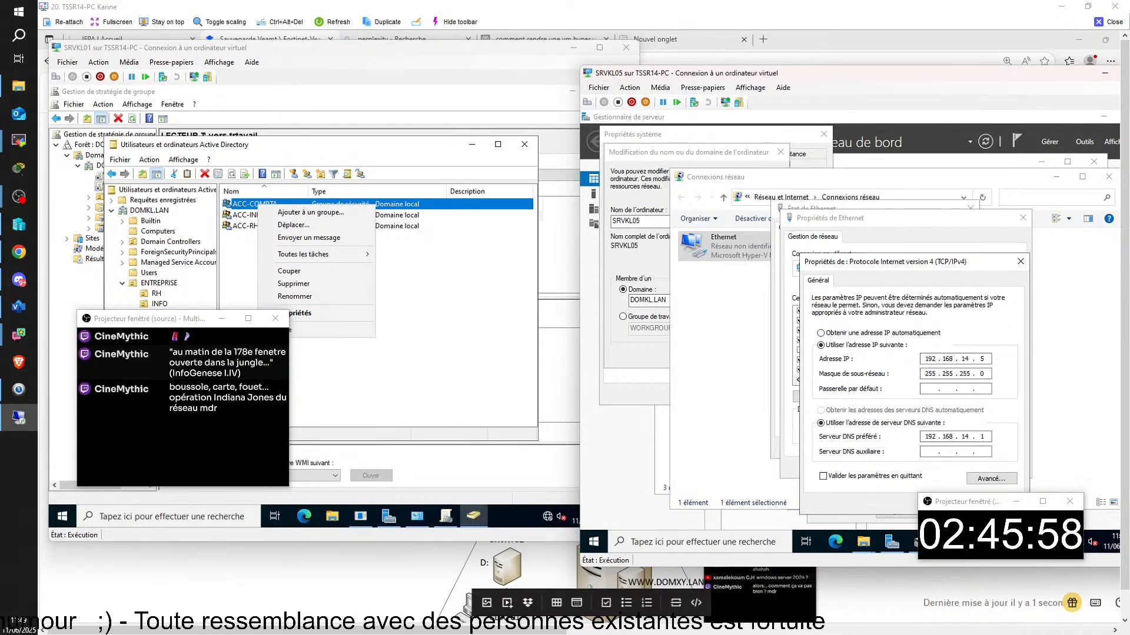
pyautogui.press('Return')
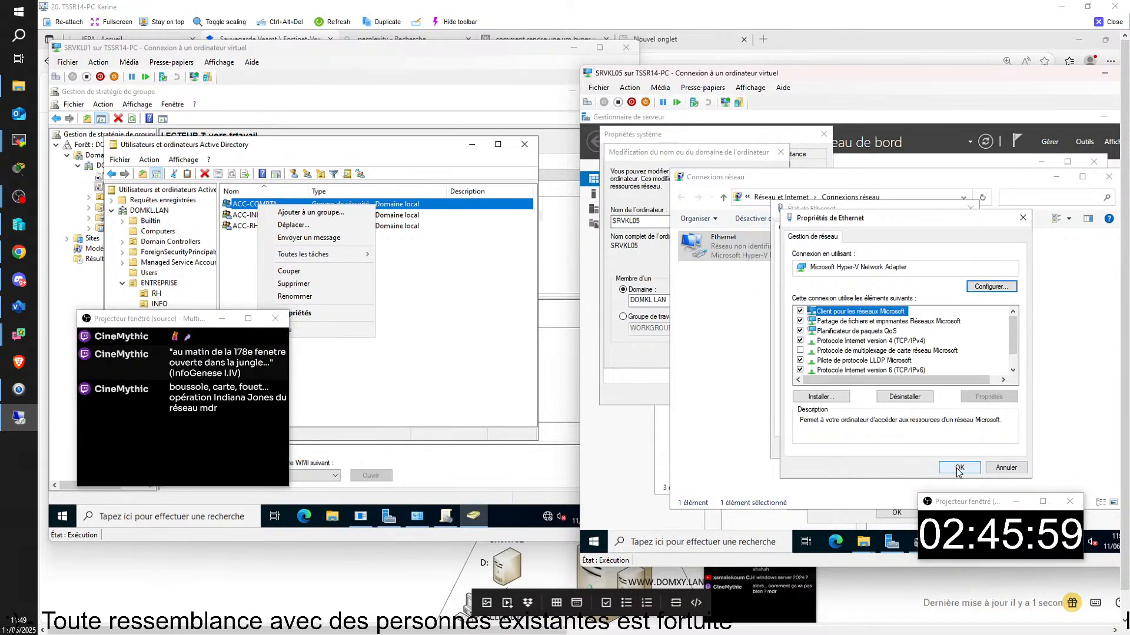
pyautogui.click(958, 469)
pyautogui.click(952, 449)
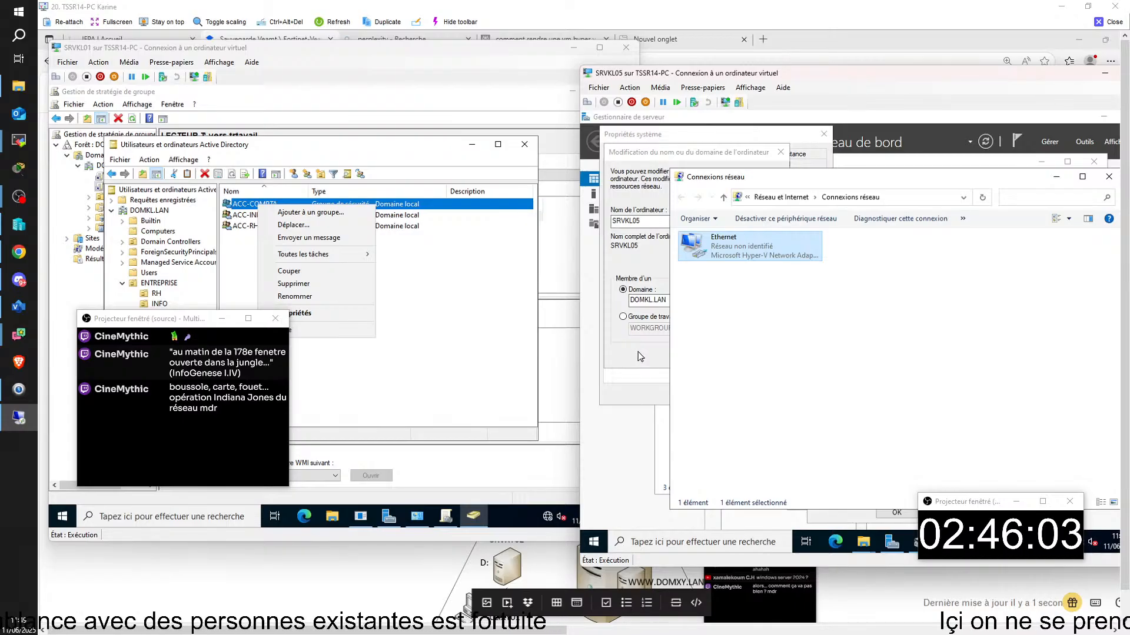
pyautogui.click(651, 535)
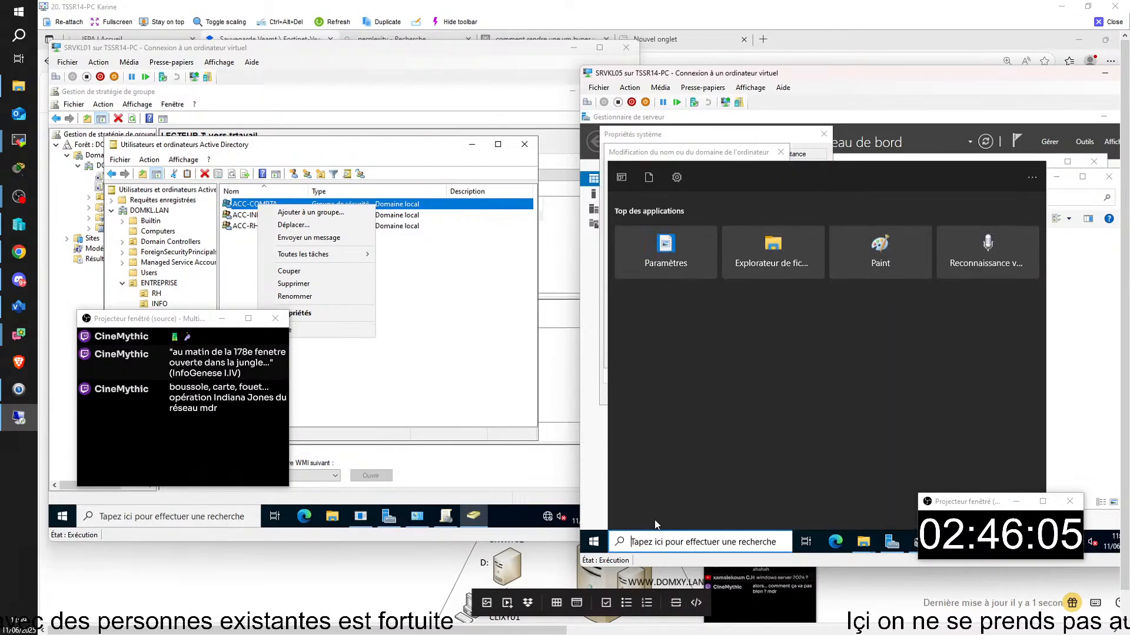
# - Open a Command Prompt with cmd from Run and run hostname to confirm the computer name
pyautogui.write('w')
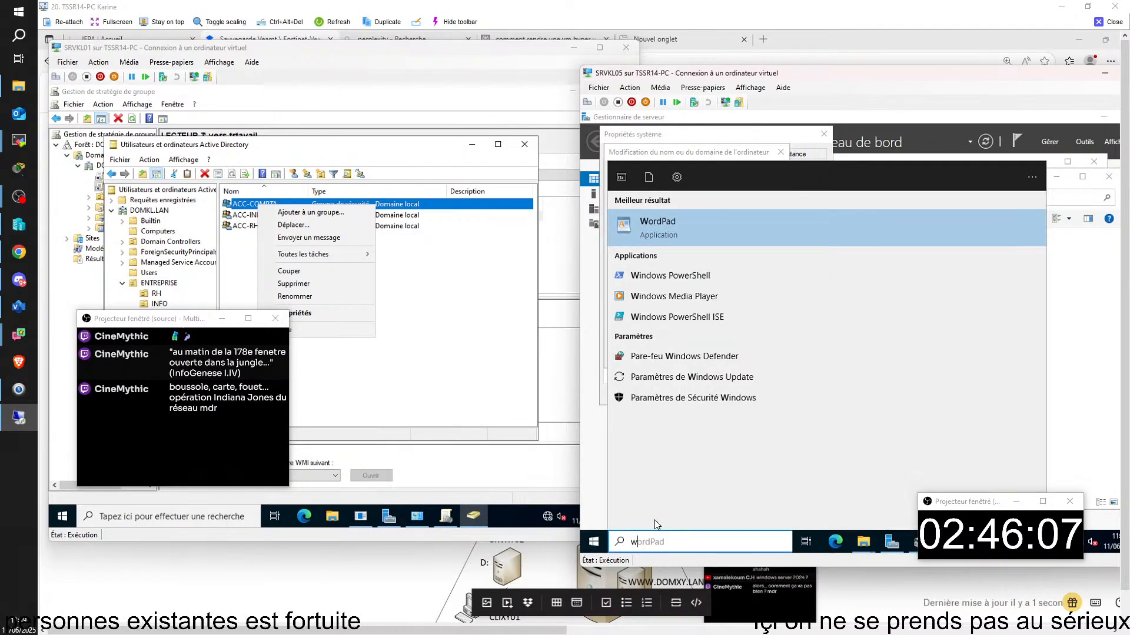
pyautogui.write('f')
pyautogui.press('BackSpace')
pyautogui.press('BackSpace')
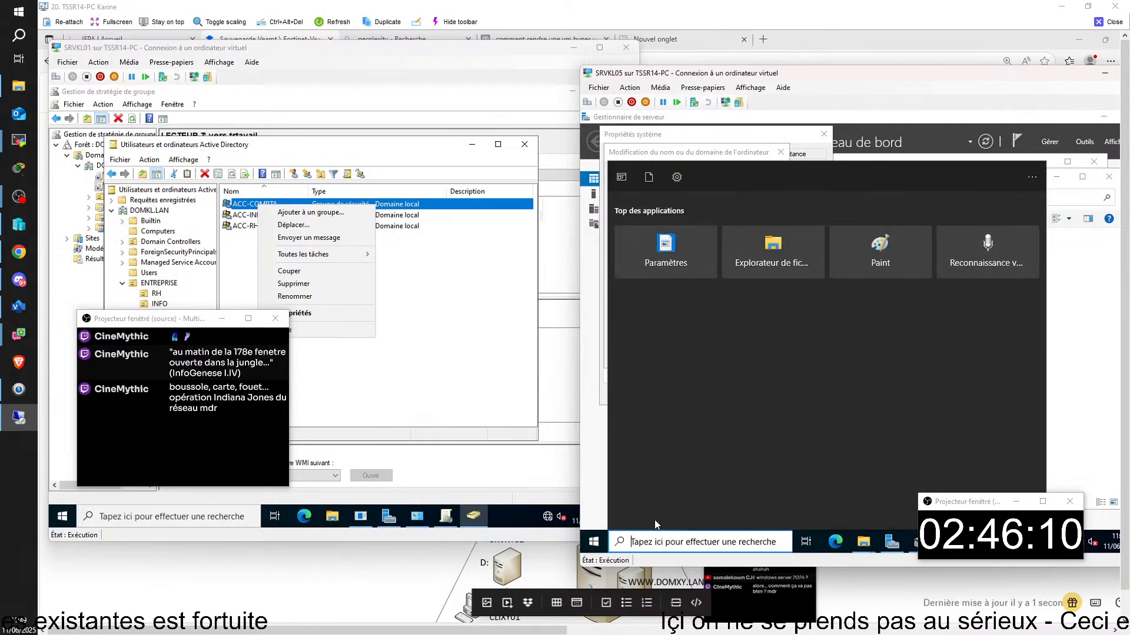
pyautogui.write('e')
pyautogui.press('Return')
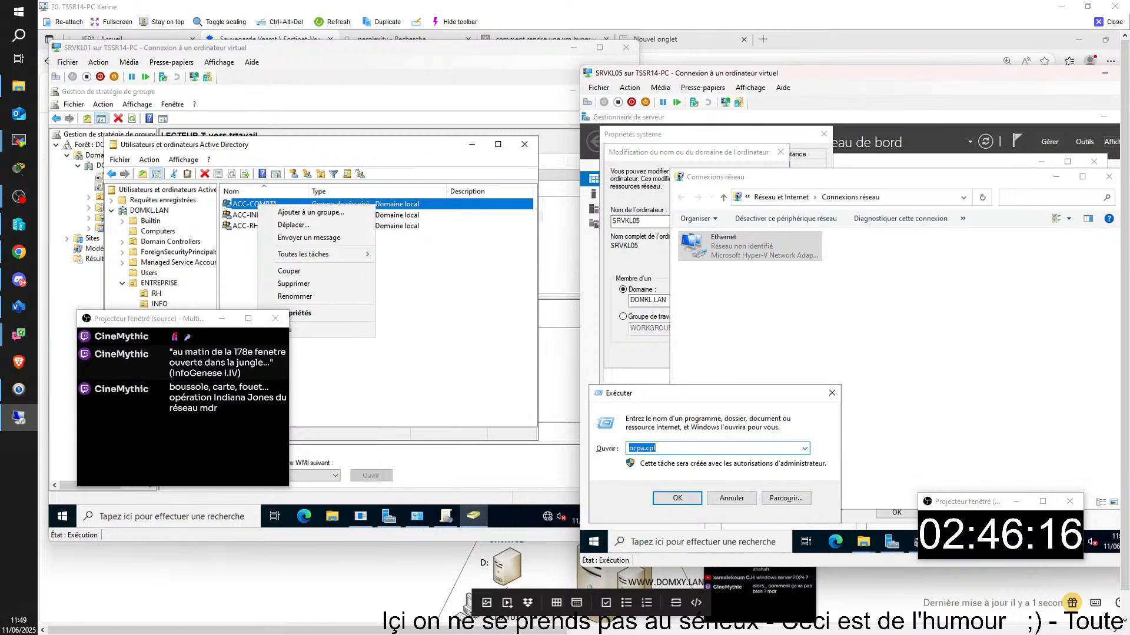
pyautogui.press('BackSpace')
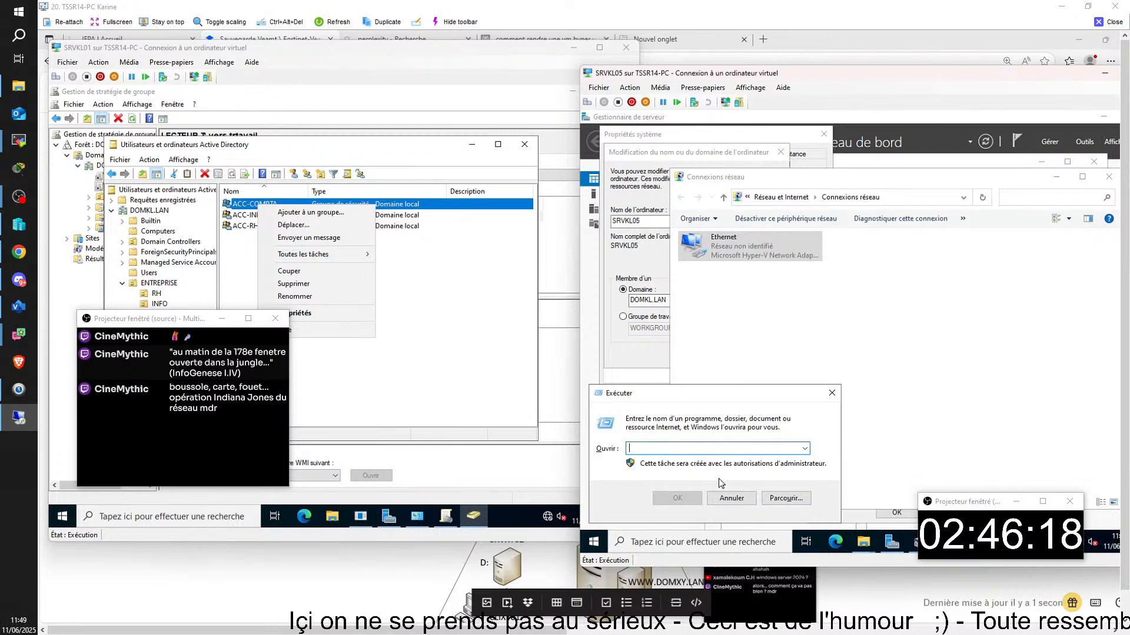
pyautogui.write('cmd')
pyautogui.press('Return')
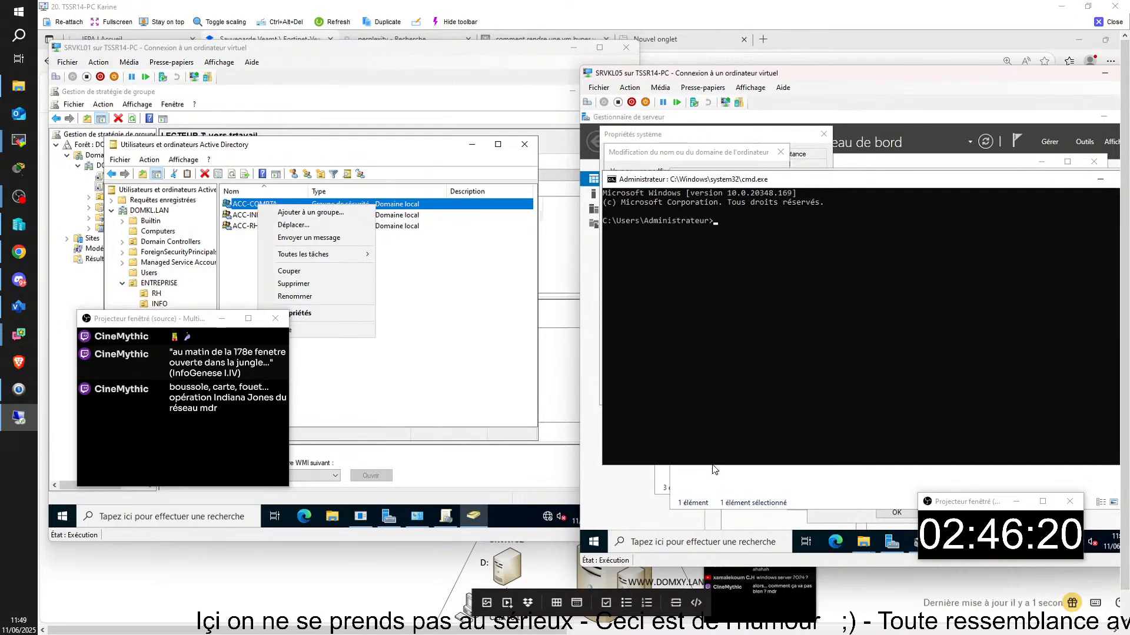
pyautogui.write('h')
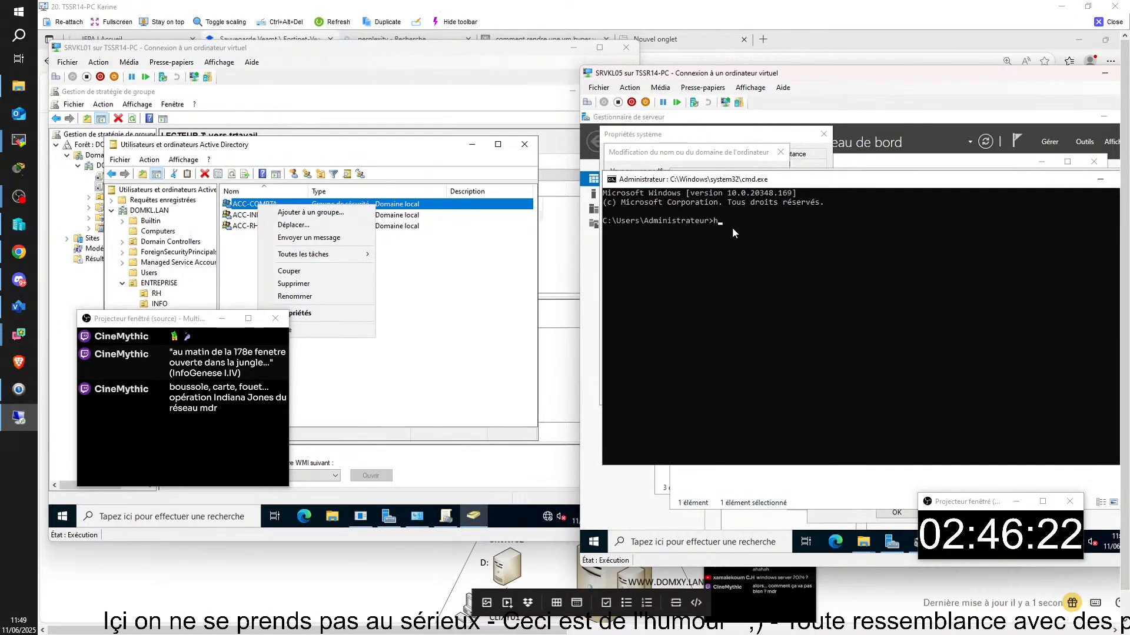
pyautogui.write('ostname')
pyautogui.press('Return')
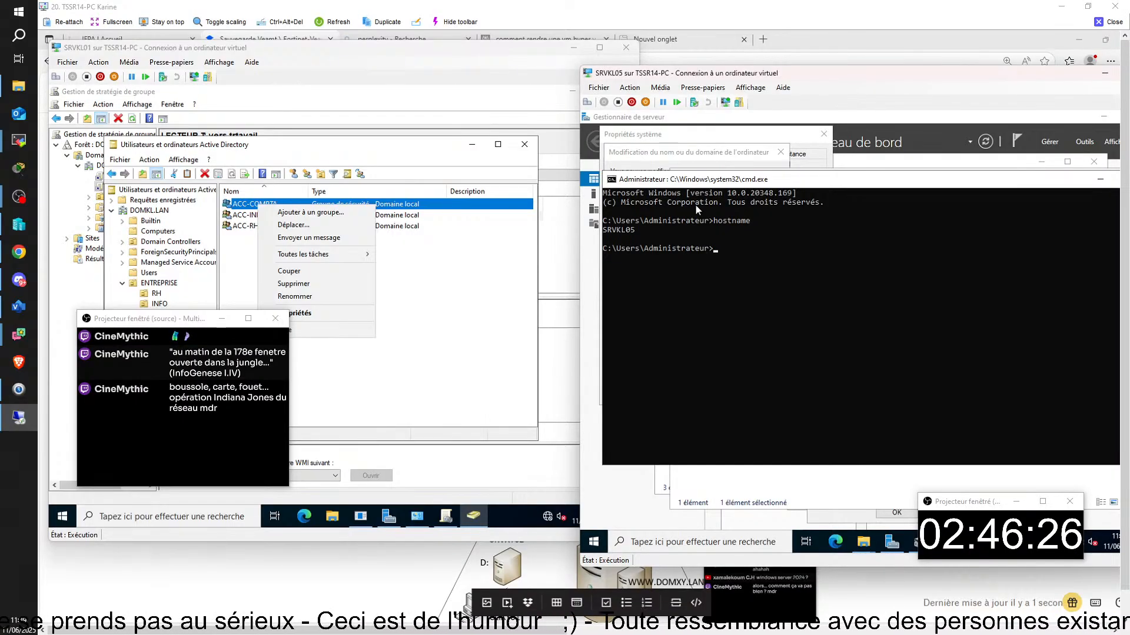
# - Run ipconfig, then ipconfig /all, revealing 192.168.14.5 flagged as a duplicate
pyautogui.write('ipconfig')
pyautogui.press('Return')
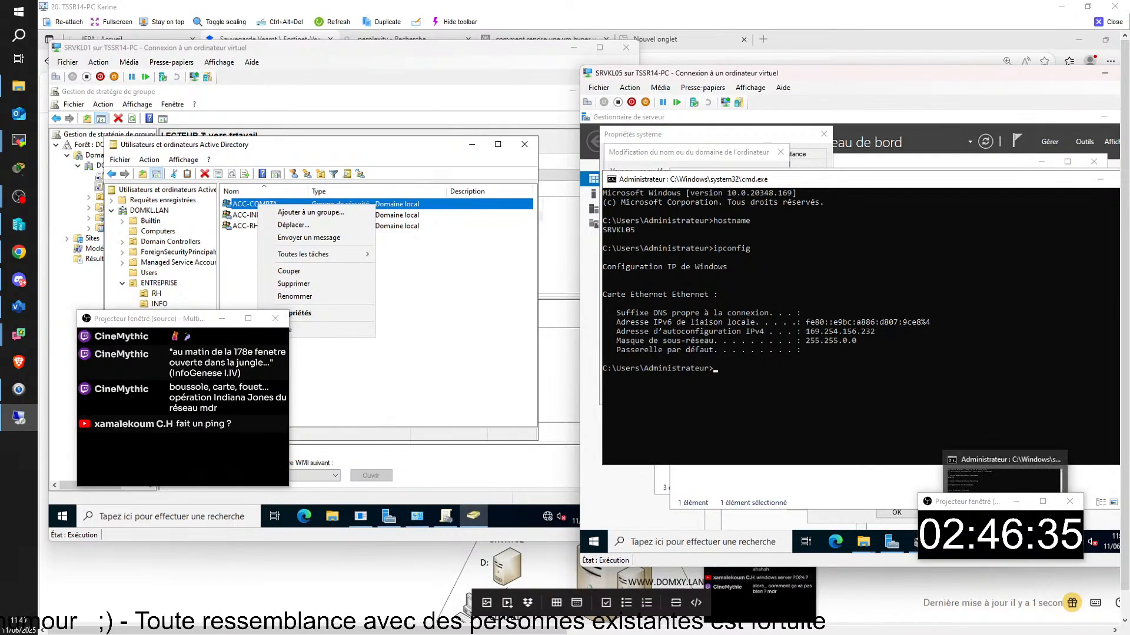
pyautogui.moveTo(977, 542)
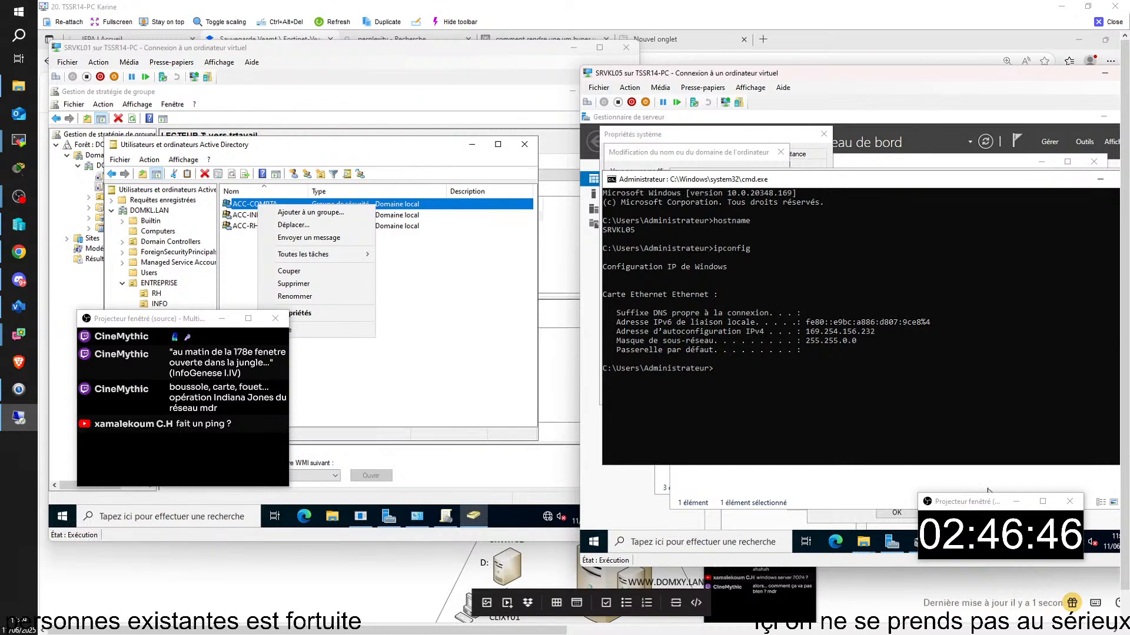
pyautogui.press('Up')
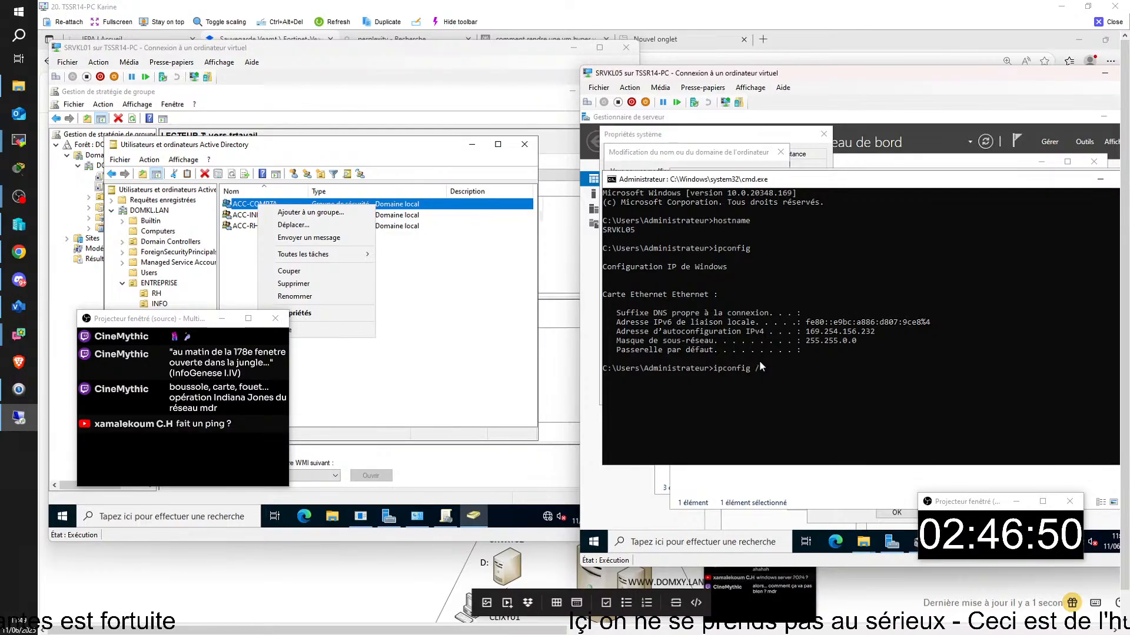
pyautogui.write('/all')
pyautogui.press('Return')
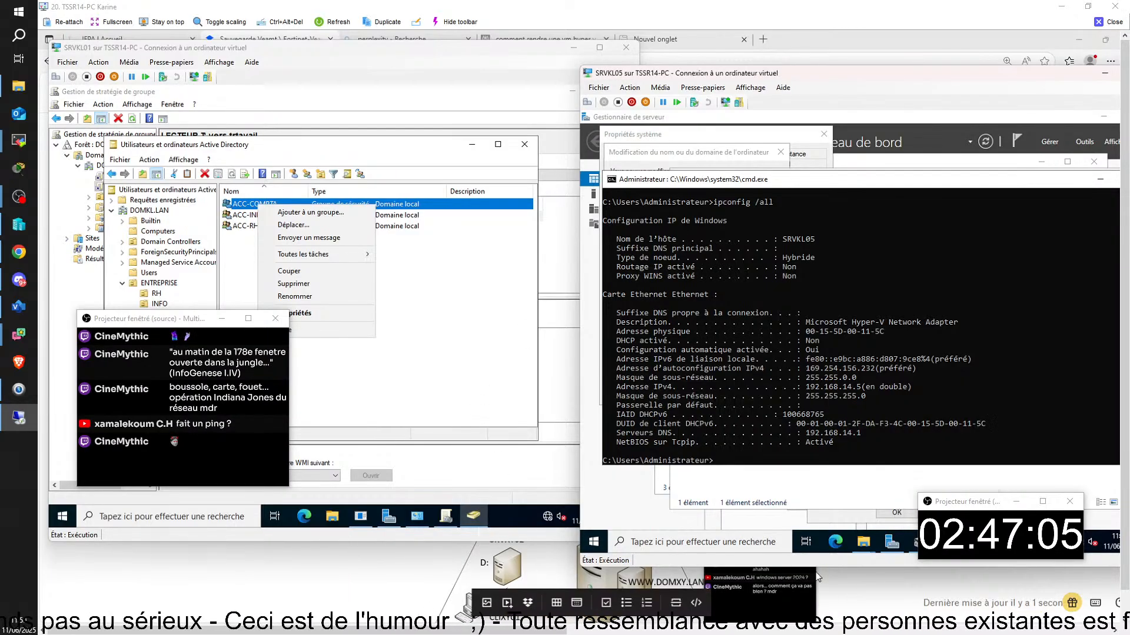
# - Switch from the SRVKL03 window to the CLIKL01 virtual machine window using the taskbar
pyautogui.moveTo(719, 625)
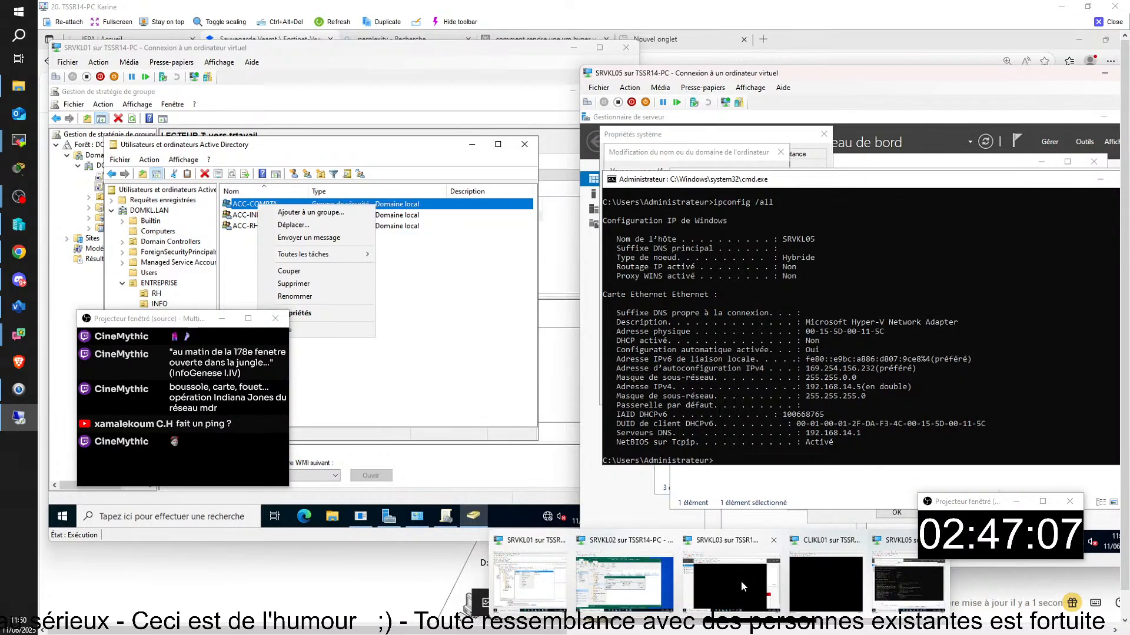
pyautogui.click(740, 581)
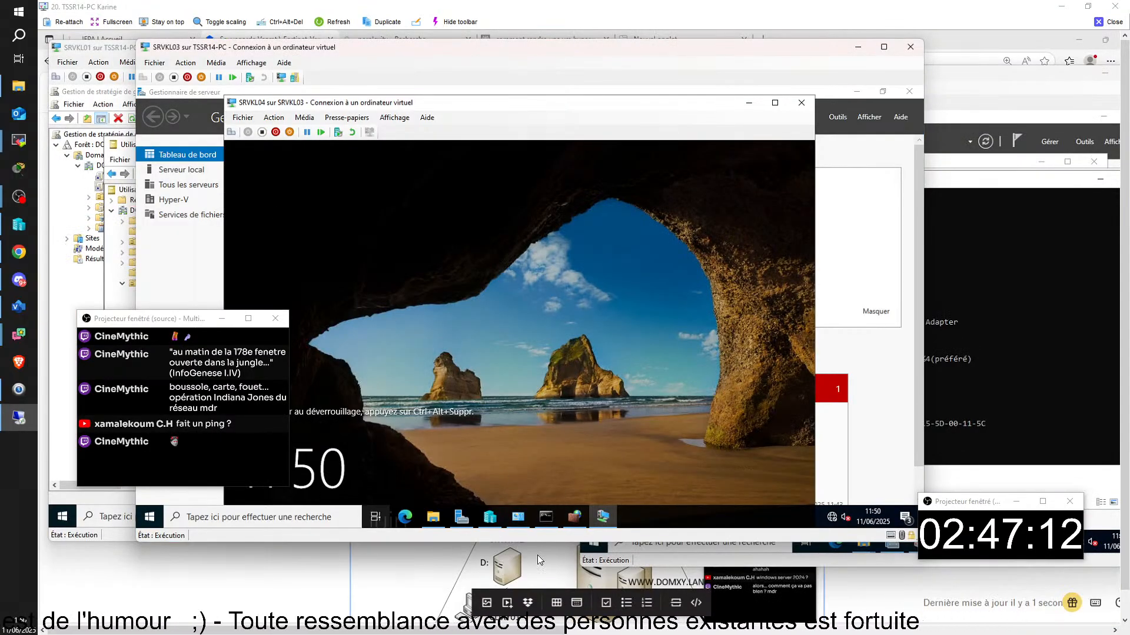
pyautogui.moveTo(612, 527)
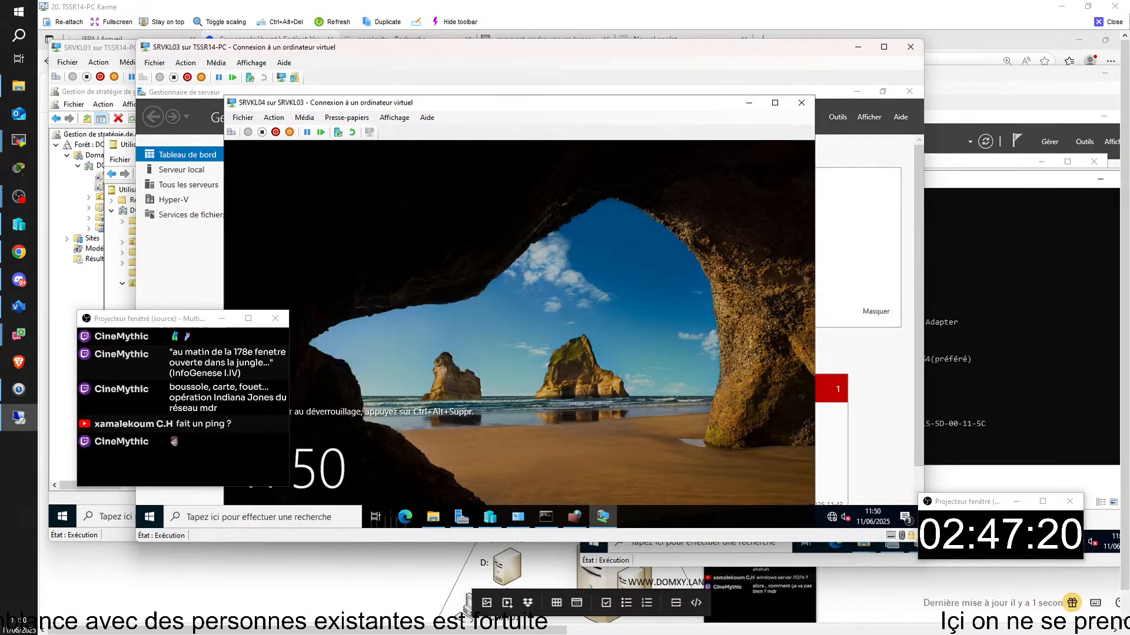
pyautogui.moveTo(718, 624)
pyautogui.click(834, 591)
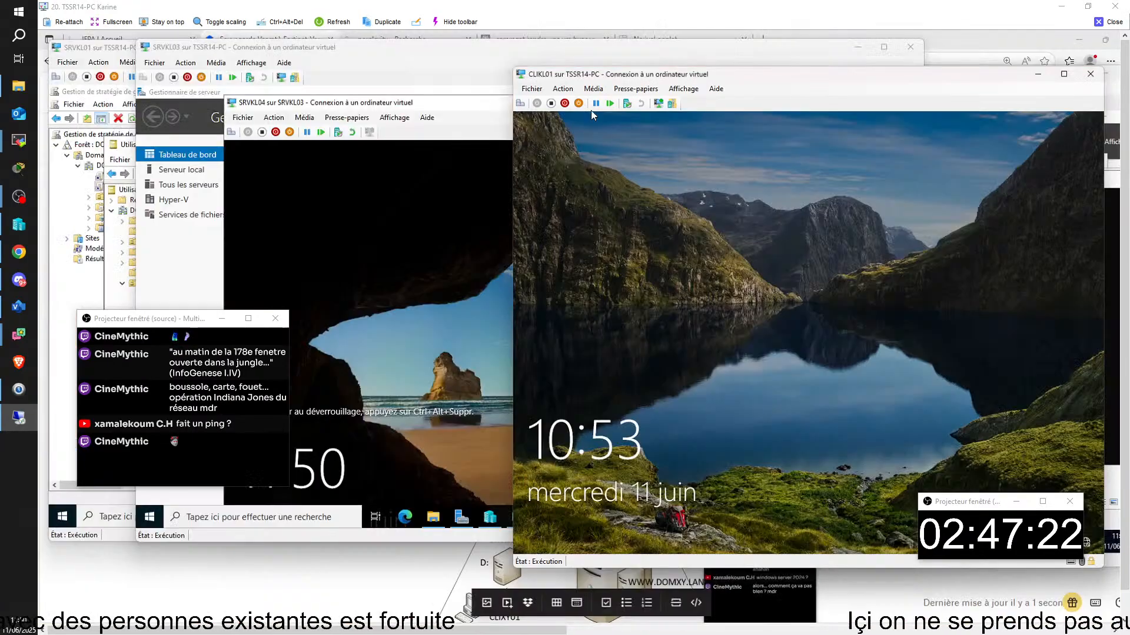
# - Sign in to CLIKL01 as the domain administrator, re-entering the password after a wrong attempt
pyautogui.click(521, 109)
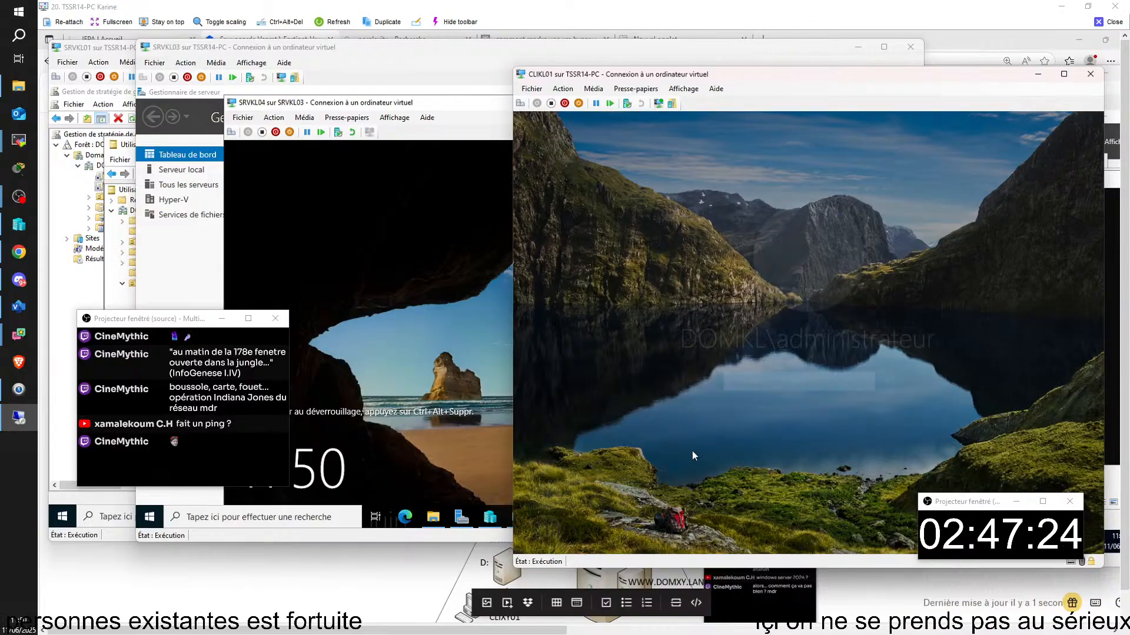
pyautogui.write('••••••')
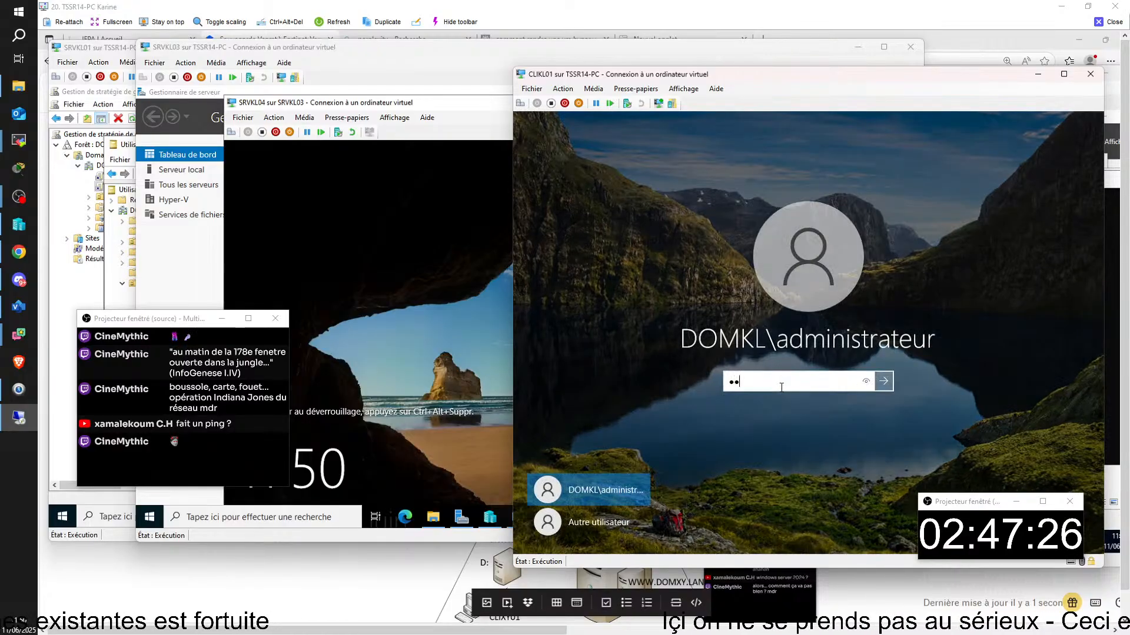
pyautogui.write('•••')
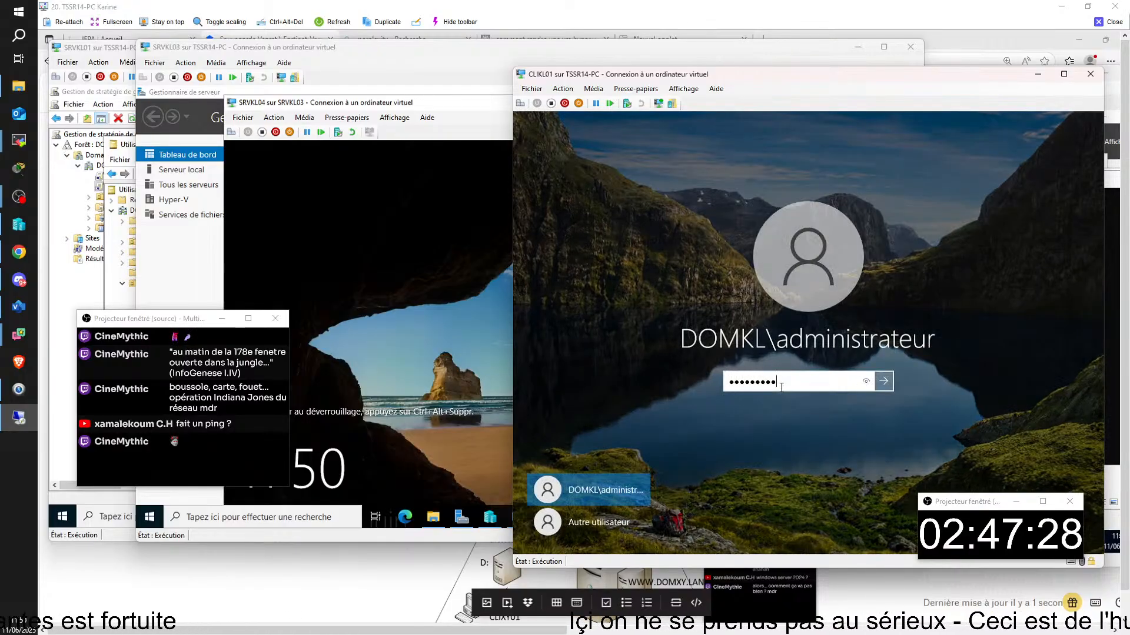
pyautogui.press('Return')
pyautogui.click(782, 393)
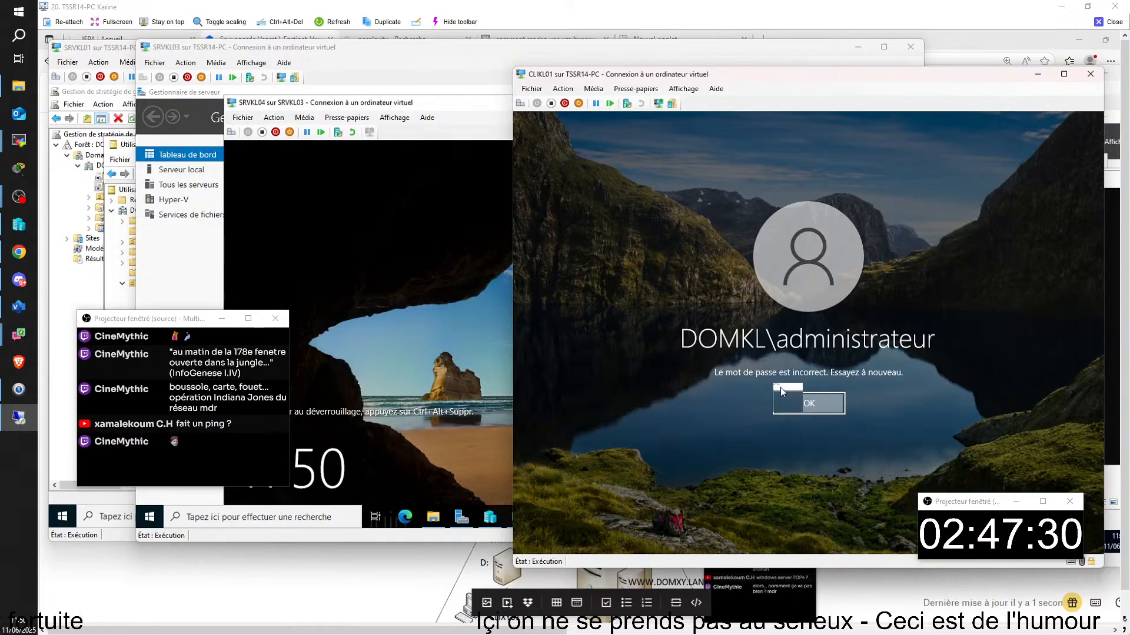
pyautogui.write('••••••••')
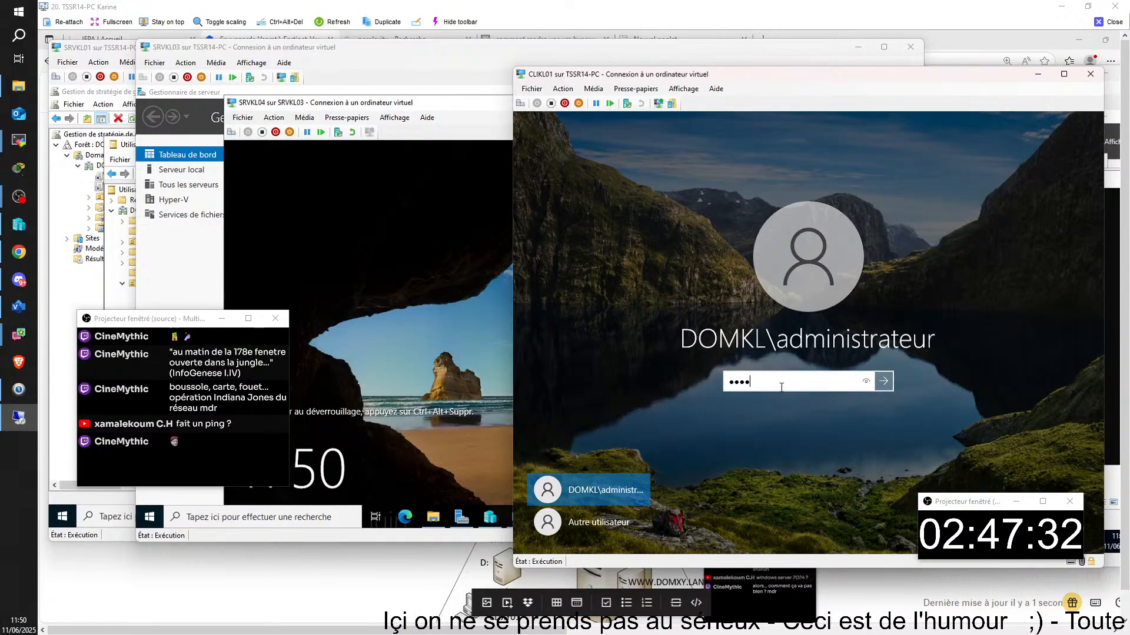
pyautogui.press('Return')
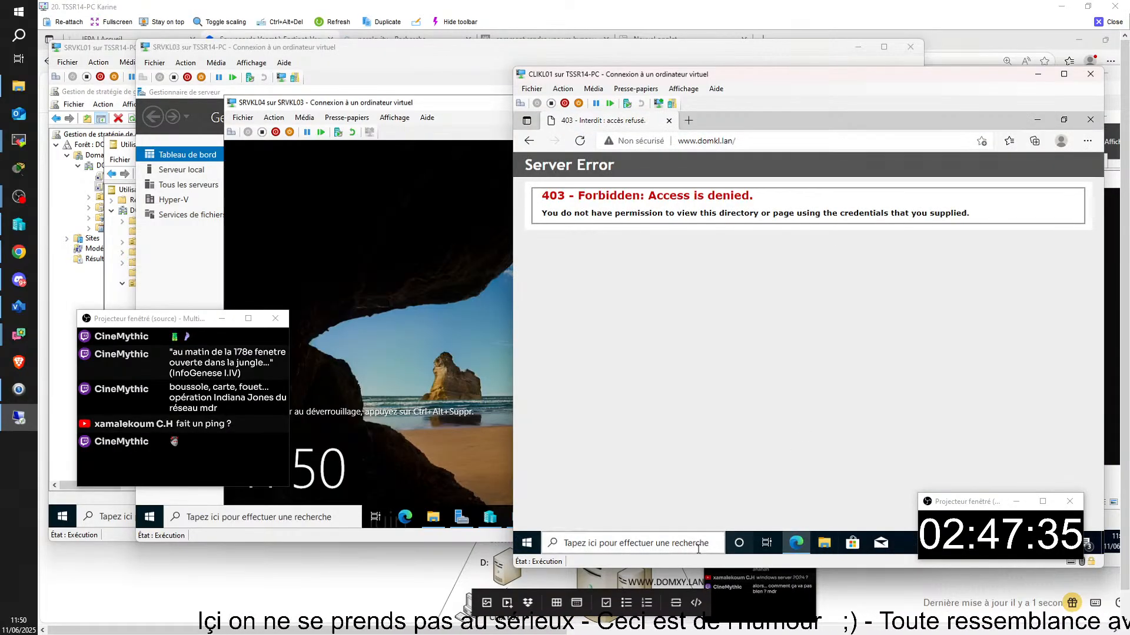
# - Open Network Connections and set Ethernet 2's IPv4 to obtain an IP address automatically
pyautogui.click(676, 541)
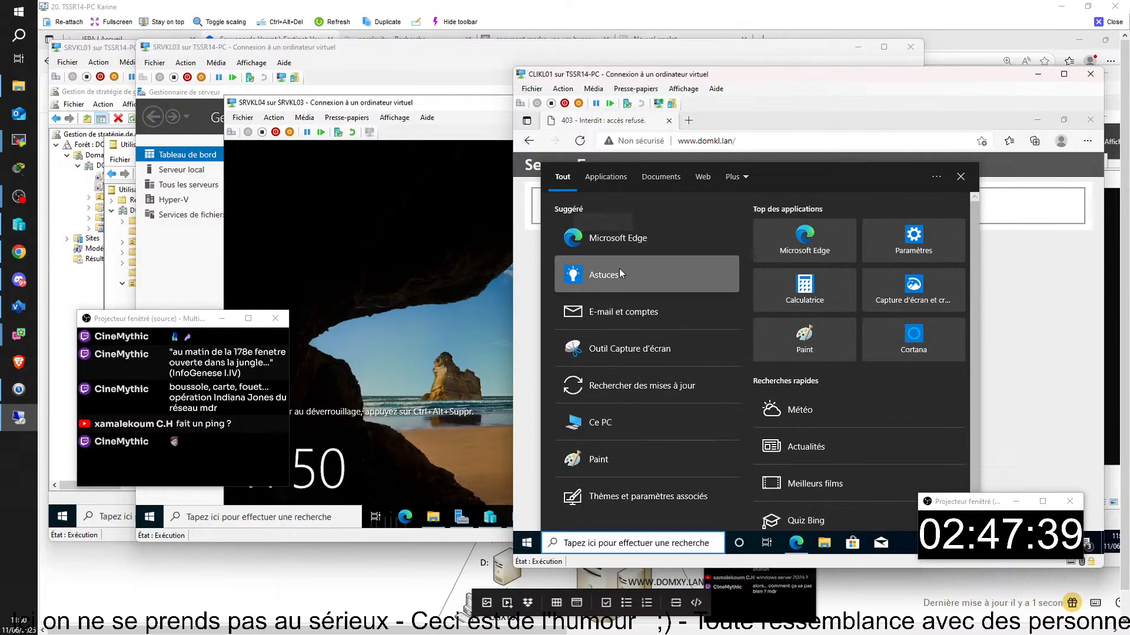
pyautogui.write('exécuter')
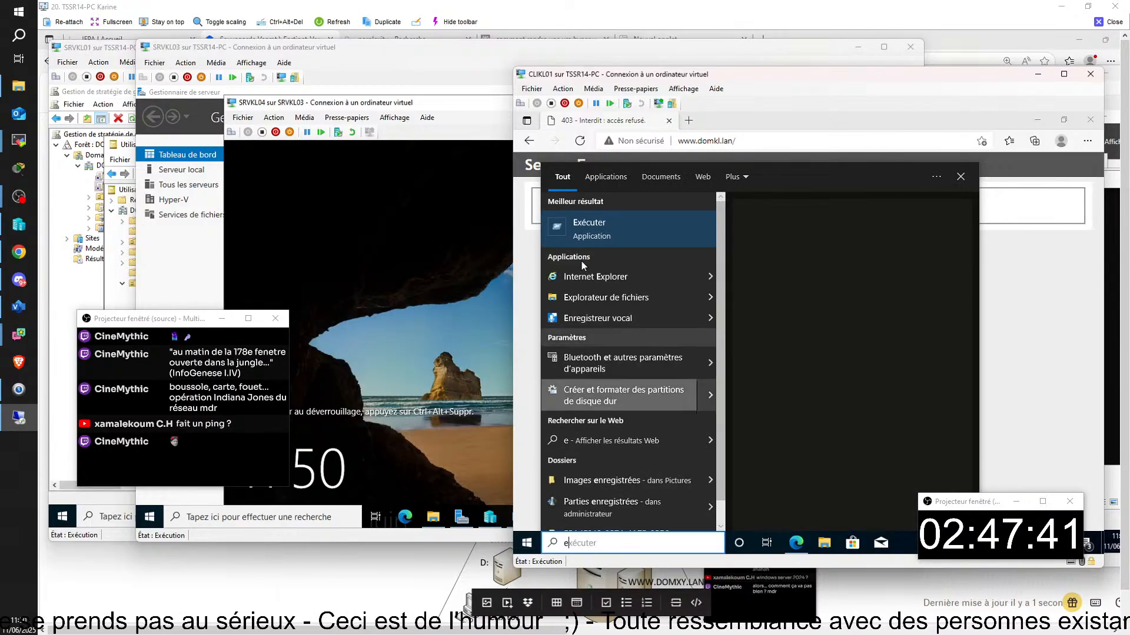
pyautogui.click(591, 227)
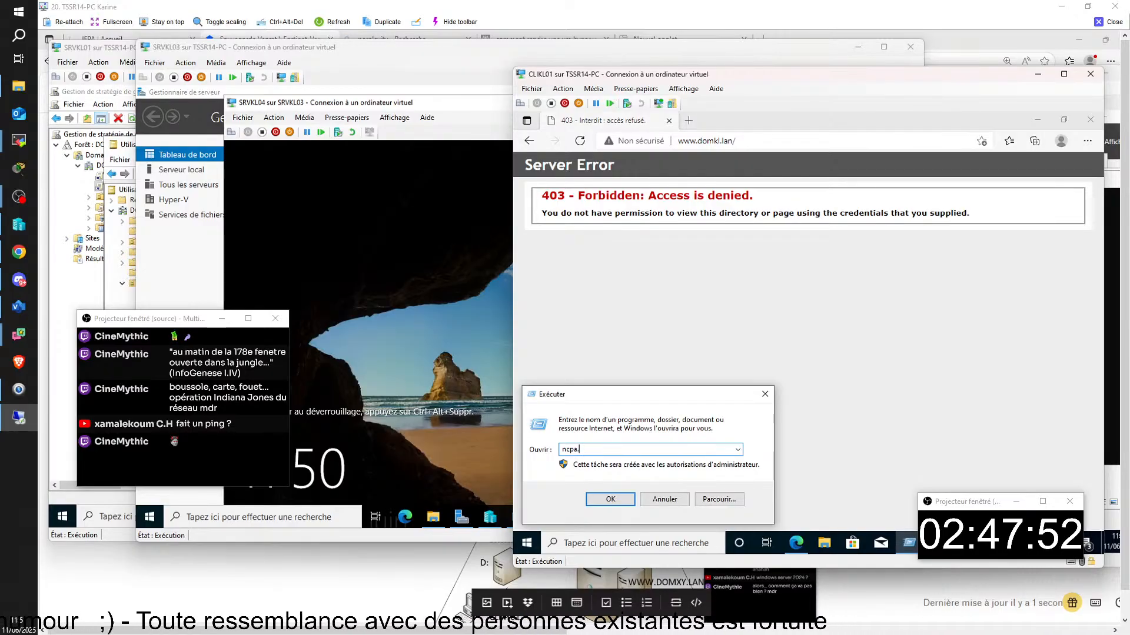
pyautogui.press('Return')
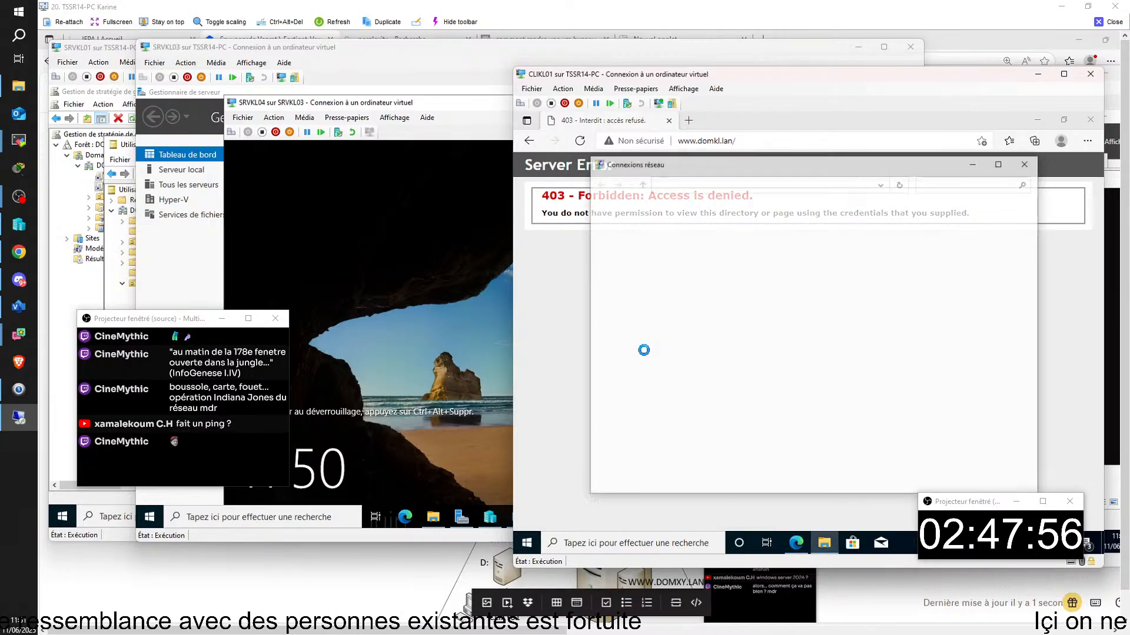
pyautogui.click(681, 246)
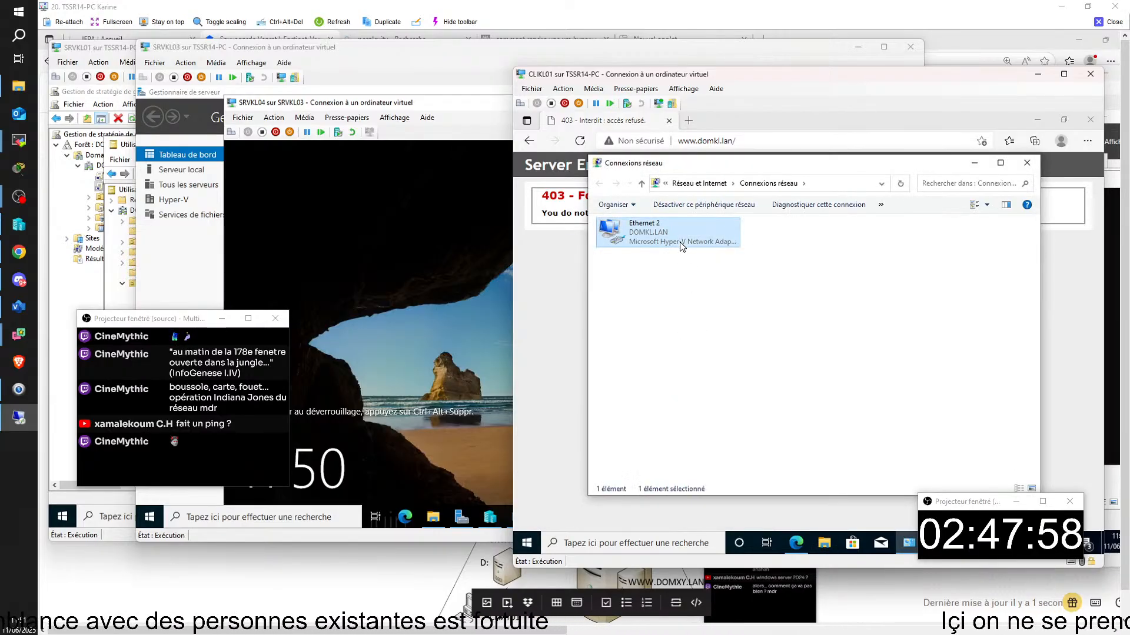
pyautogui.doubleClick(681, 245)
pyautogui.click(741, 423)
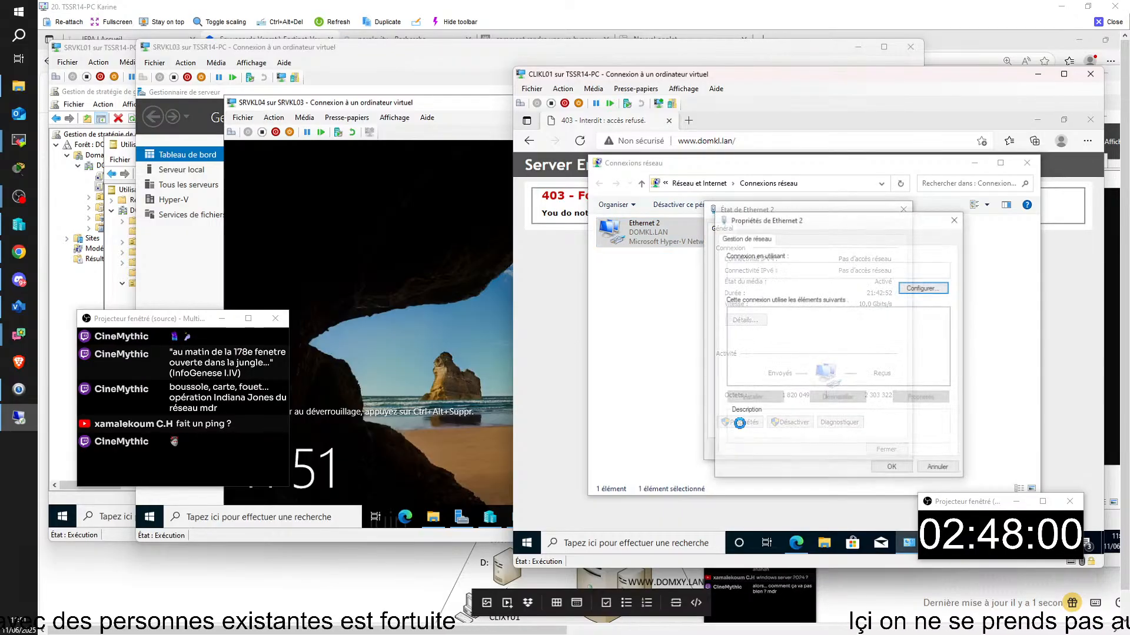
pyautogui.doubleClick(805, 342)
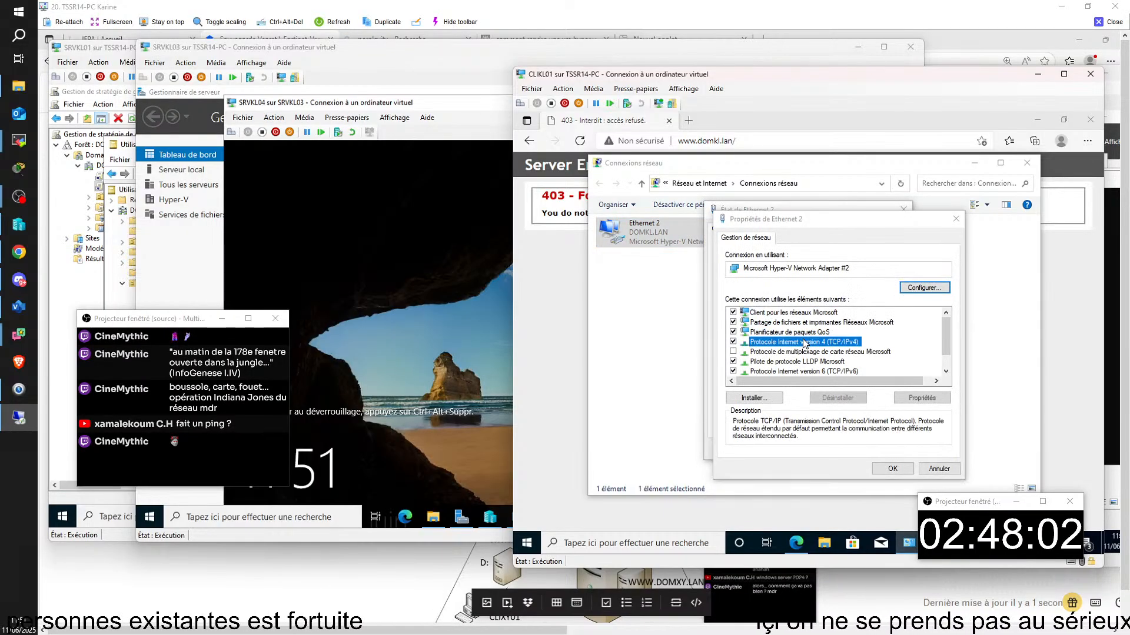
pyautogui.click(754, 334)
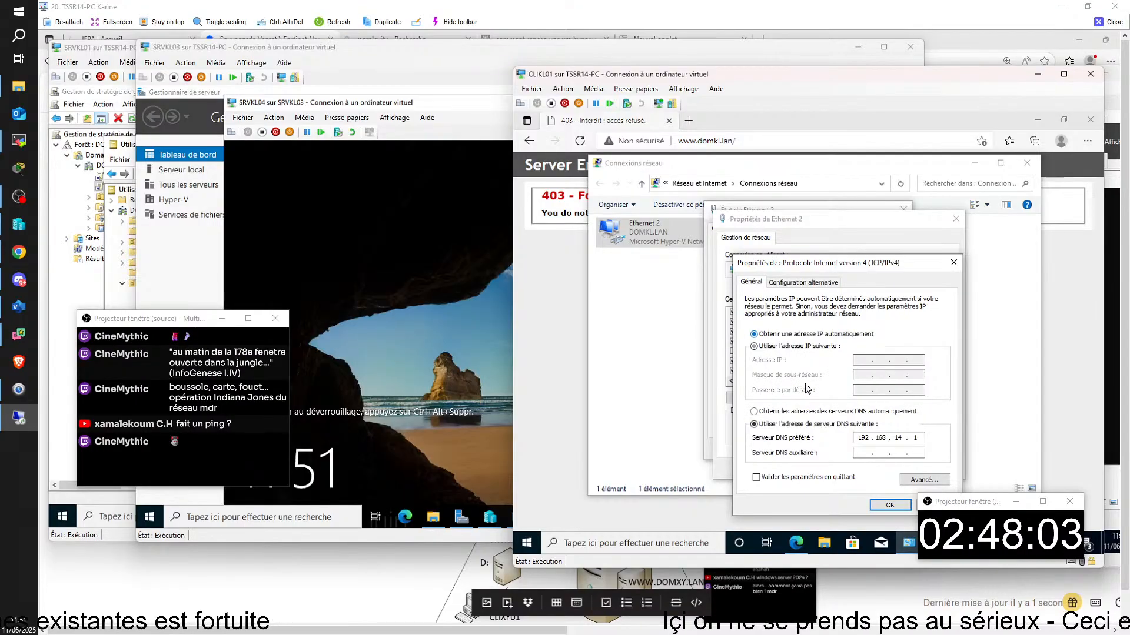
pyautogui.click(890, 505)
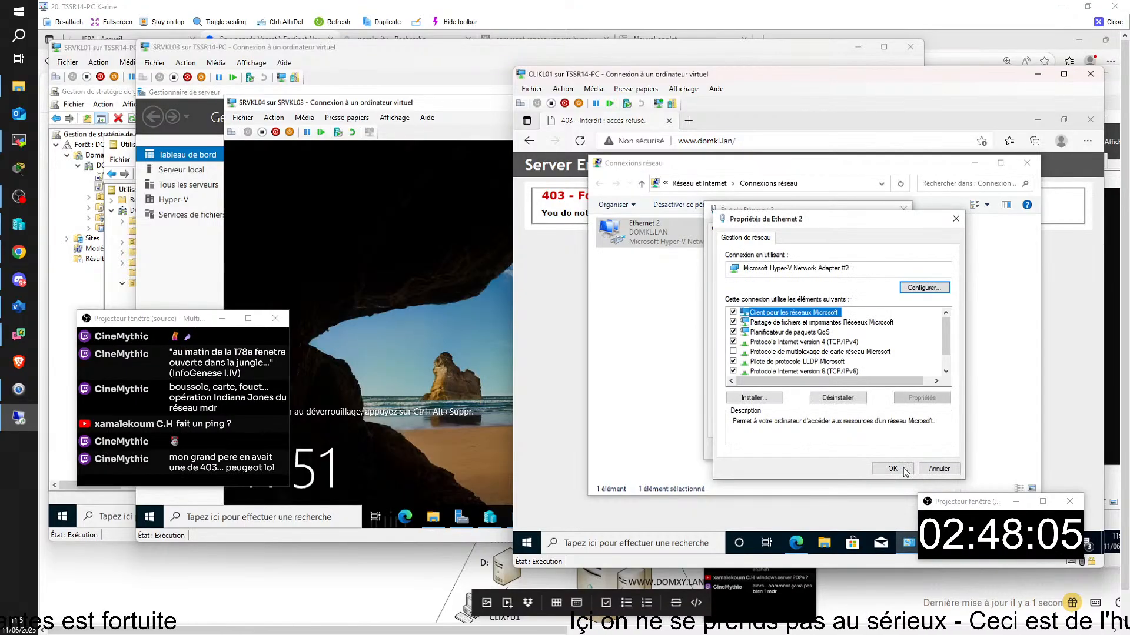
# - Set Ethernet 2 to obtain DNS server addresses automatically and apply the adapter properties
pyautogui.click(795, 343)
pyautogui.doubleClick(794, 343)
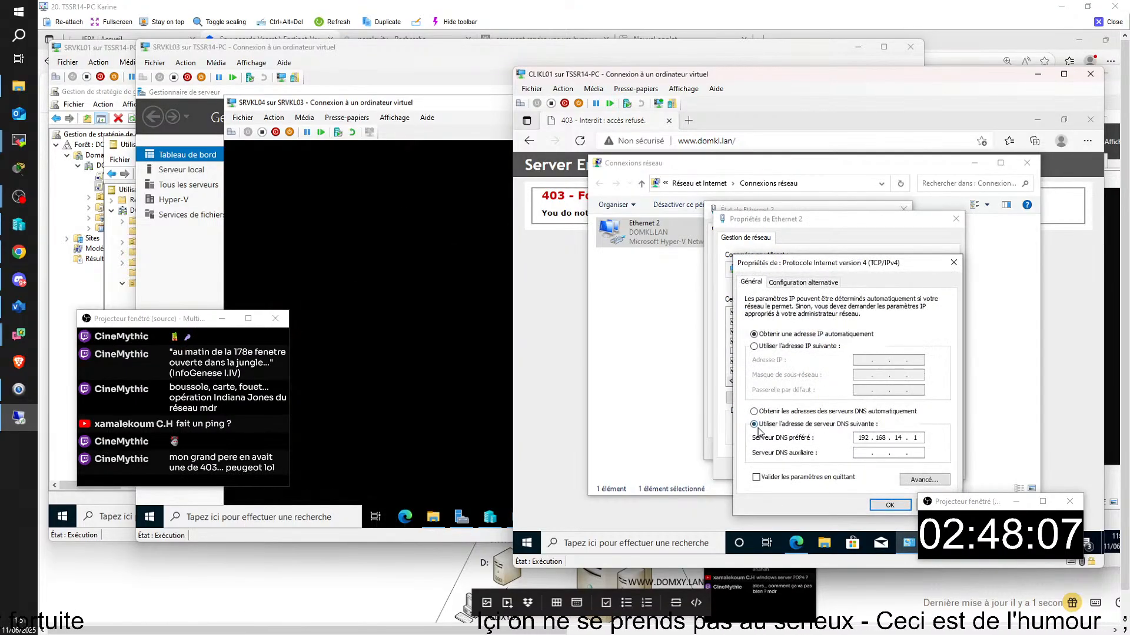
pyautogui.click(754, 412)
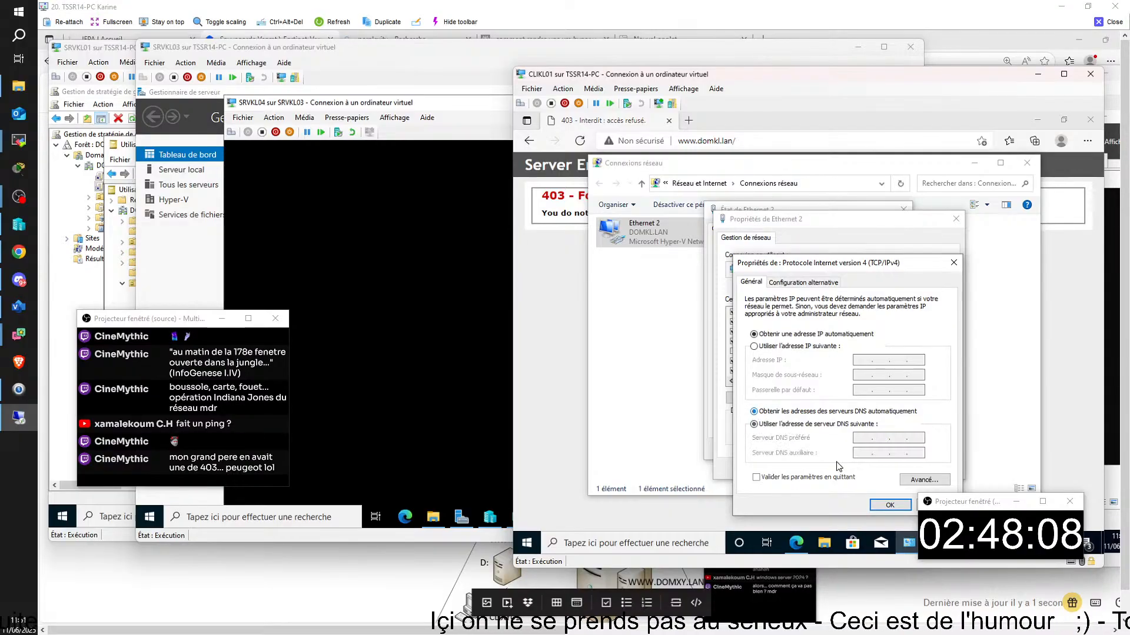
pyautogui.click(891, 506)
pyautogui.click(882, 465)
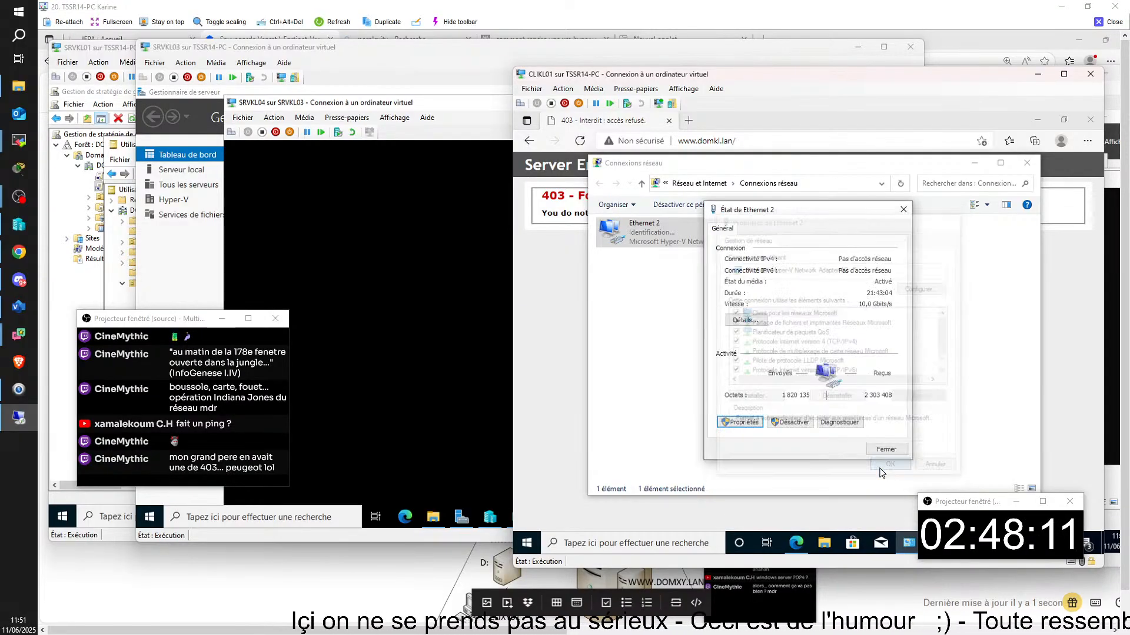
pyautogui.click(879, 453)
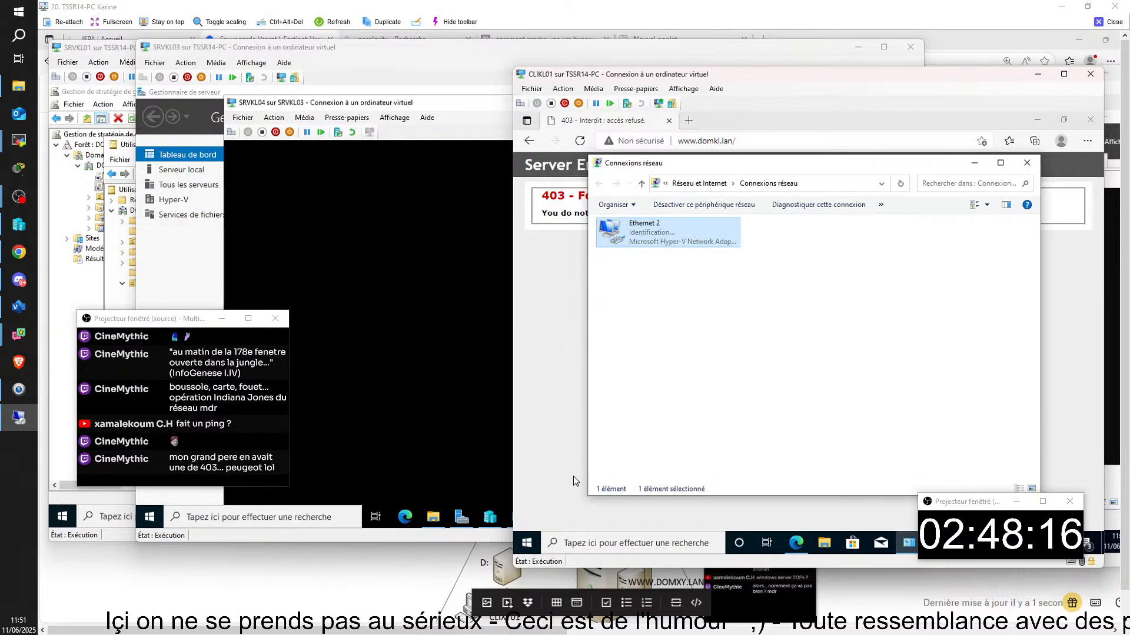
pyautogui.click(703, 542)
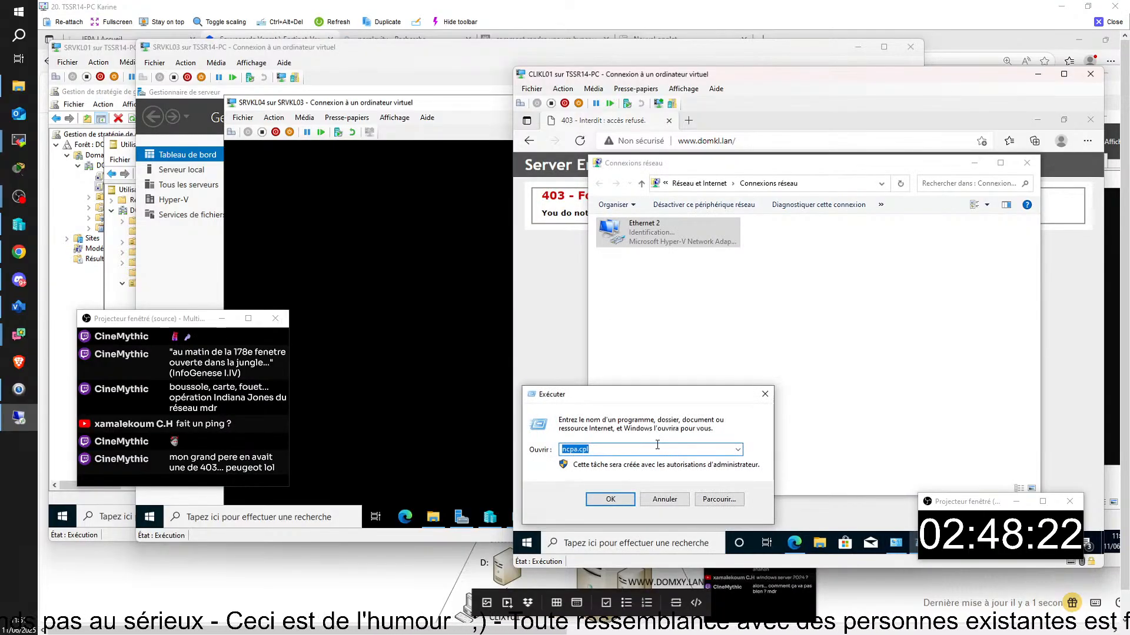
# - Run ipconfig in an admin Command Prompt on CLIKL01 showing 169.254.75.111, then switch to SRVKL01
pyautogui.press('Return')
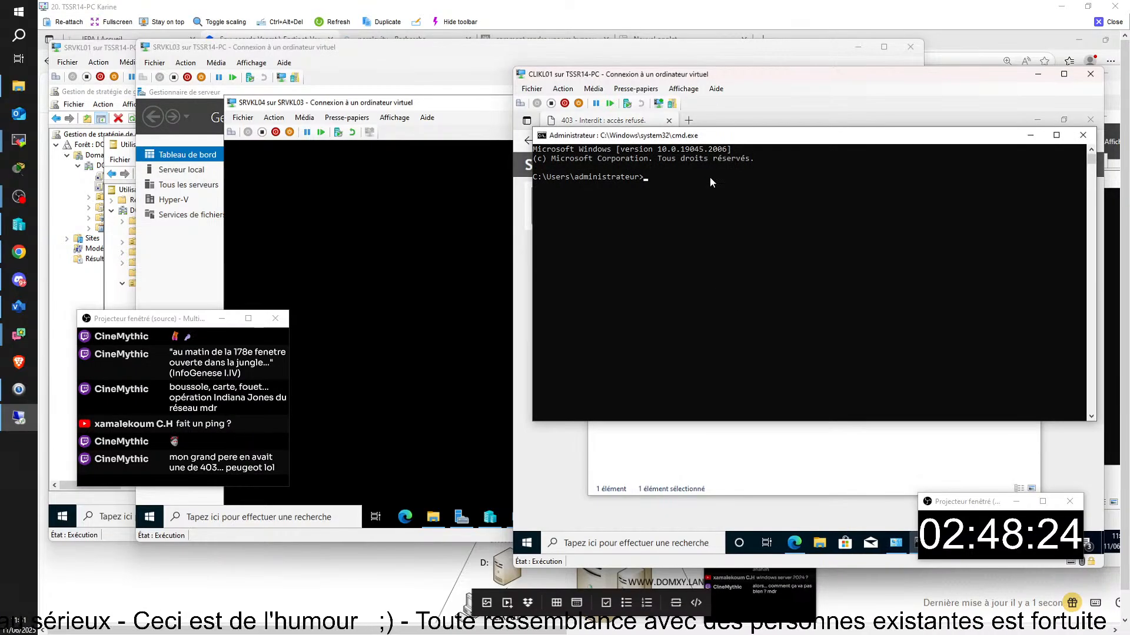
pyautogui.write('ipcon')
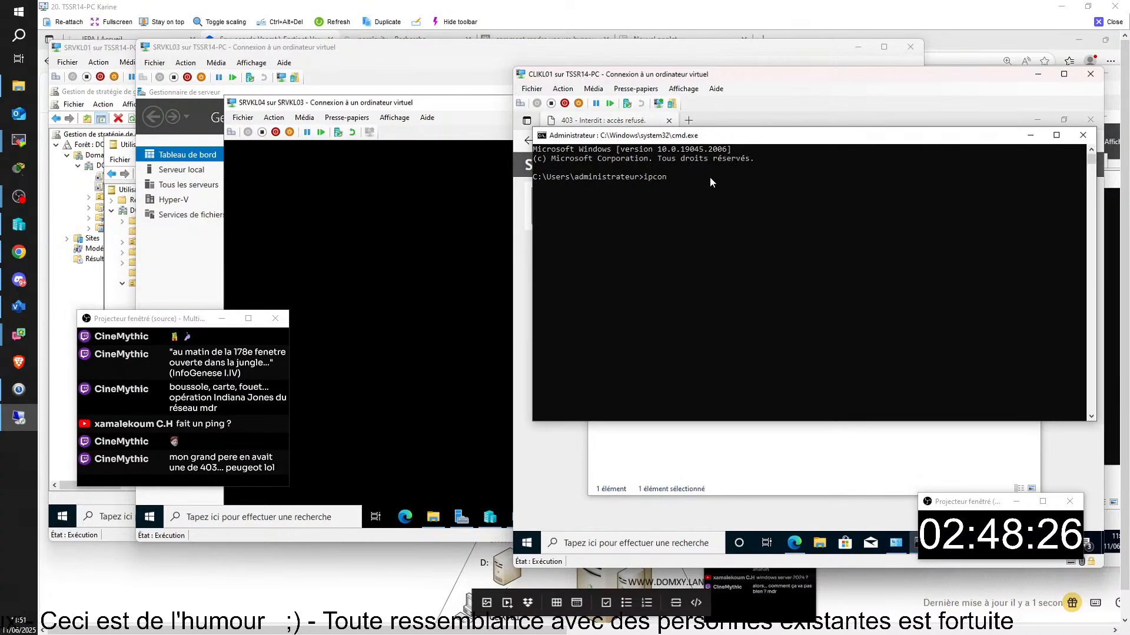
pyautogui.write('fig')
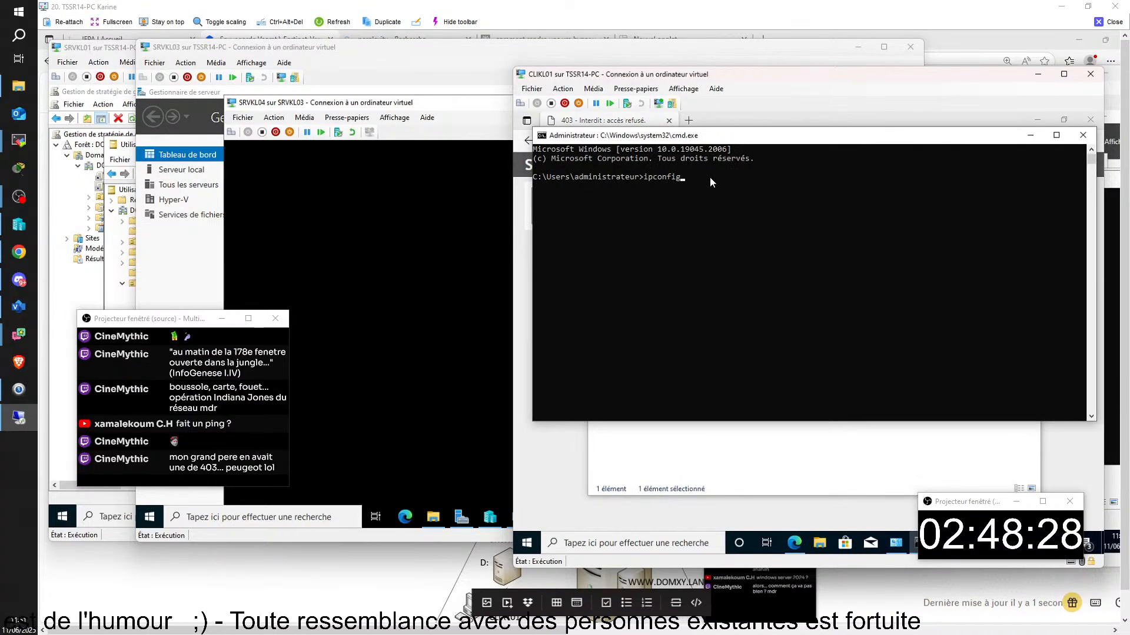
pyautogui.press('Return')
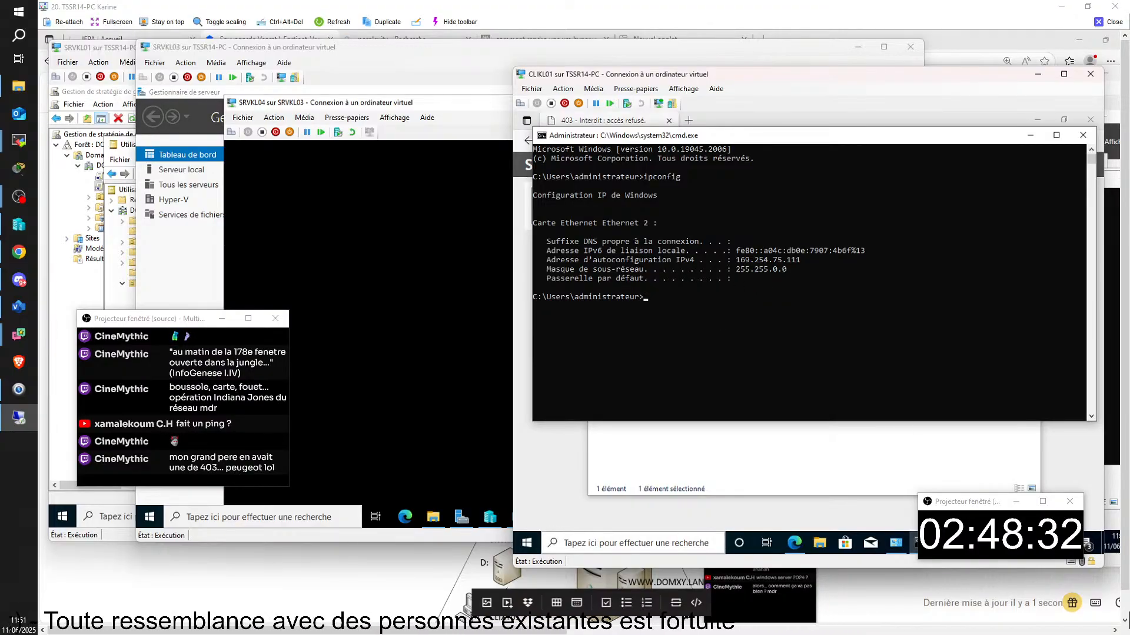
pyautogui.moveTo(719, 625)
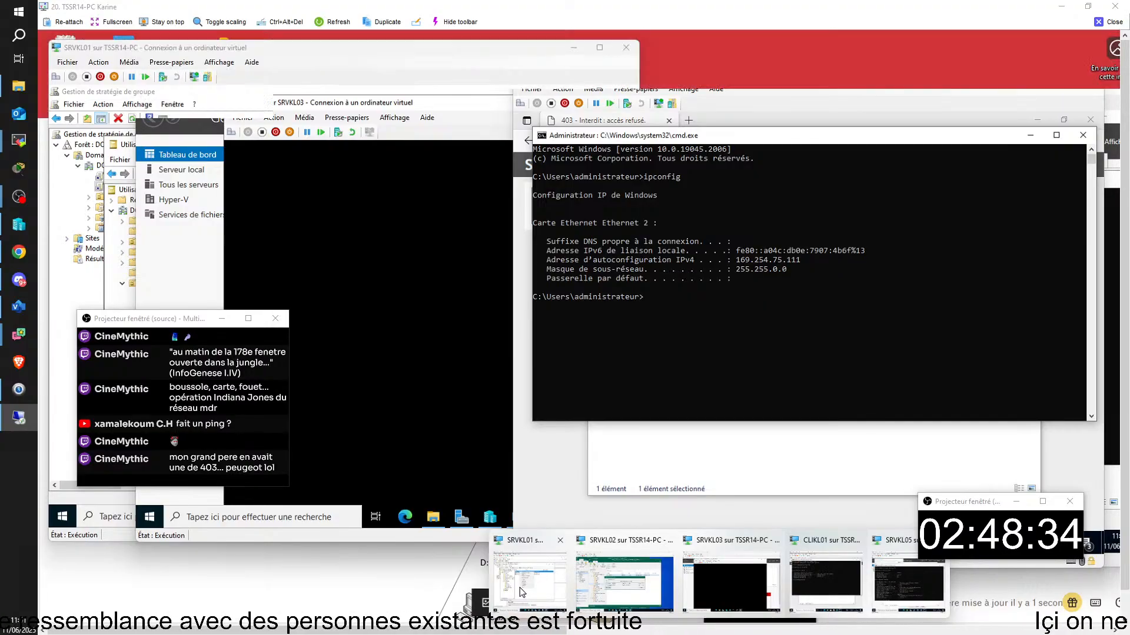
pyautogui.click(529, 574)
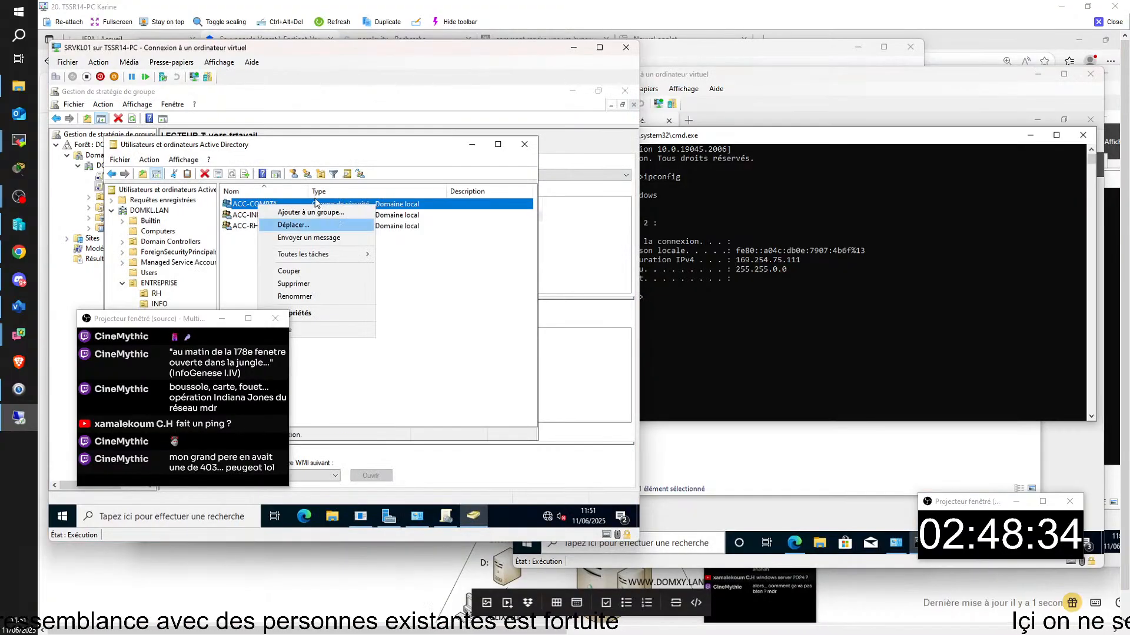
# - Launch DHCP from Server Manager Tools and start a new scope under srvkl01.domkl.lan's IPv4 node
pyautogui.click(470, 146)
pyautogui.moveTo(394, 527)
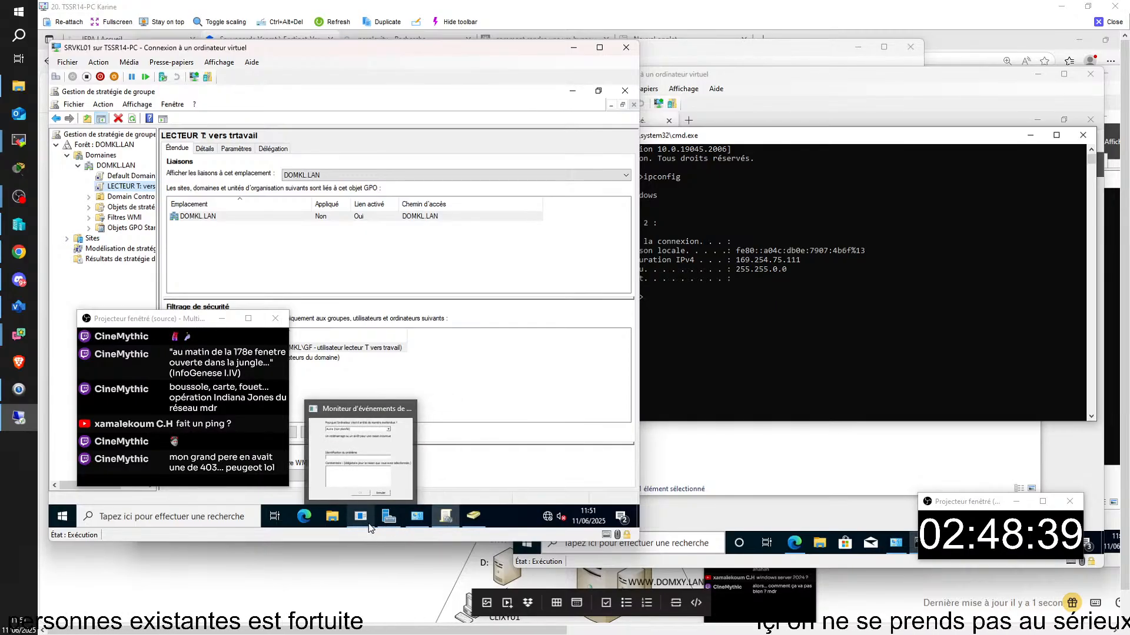
pyautogui.click(389, 516)
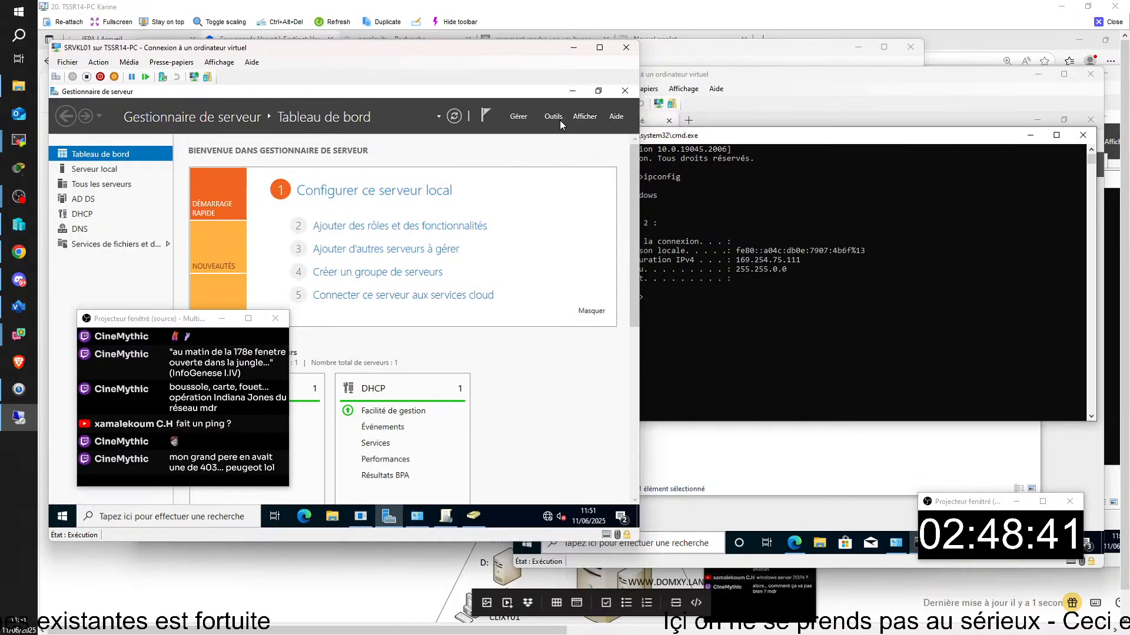
pyautogui.click(560, 120)
pyautogui.click(433, 166)
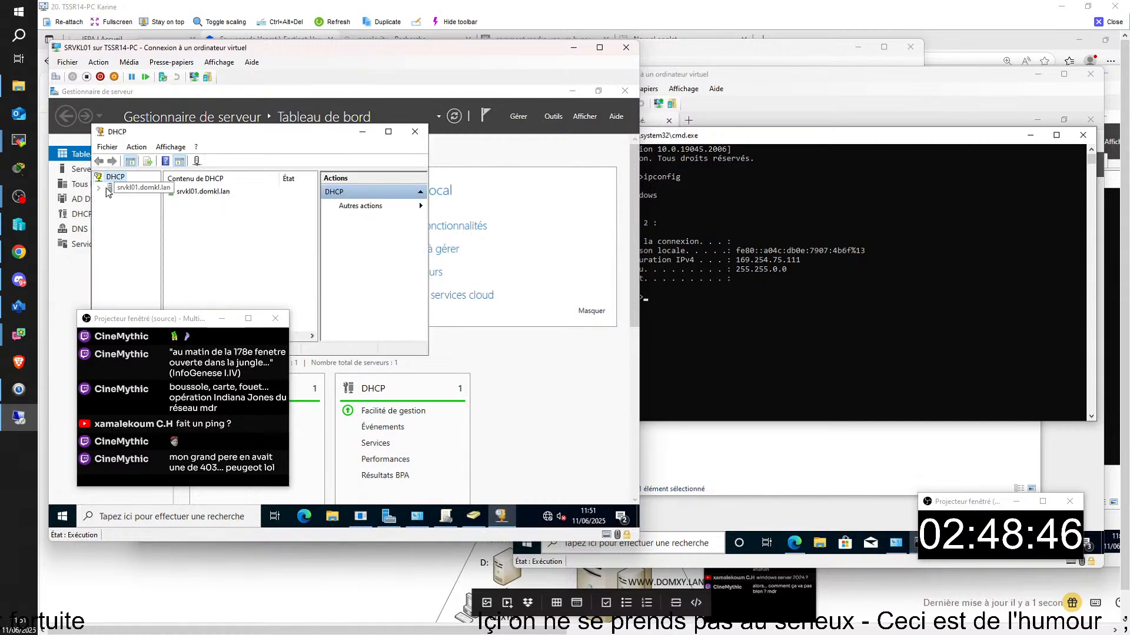
pyautogui.doubleClick(108, 190)
pyautogui.click(111, 199)
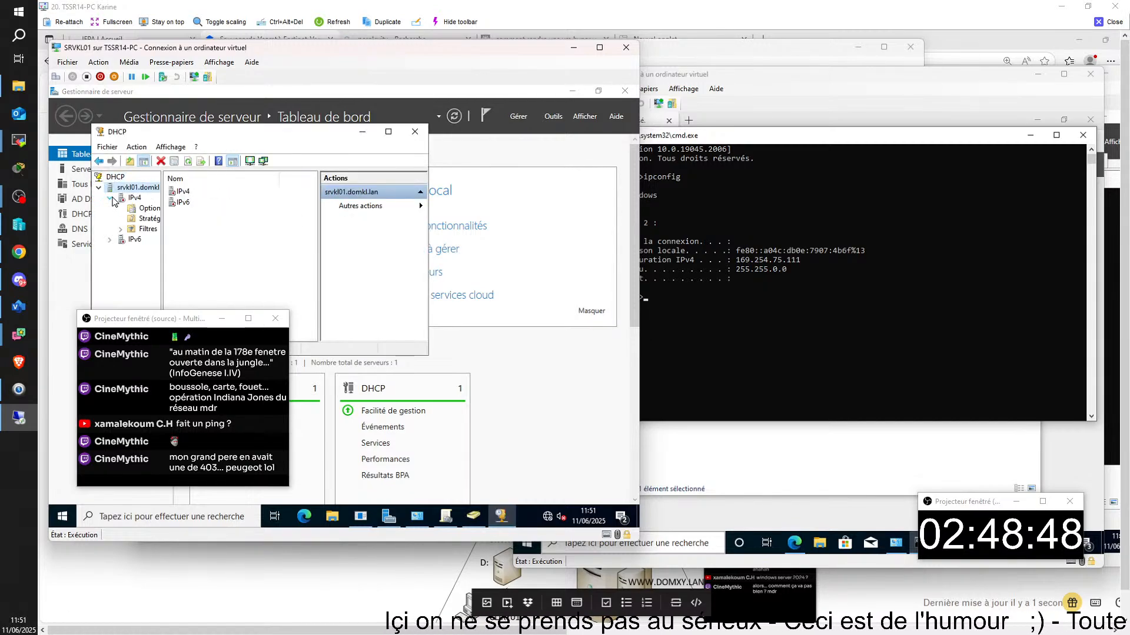
pyautogui.rightClick(125, 199)
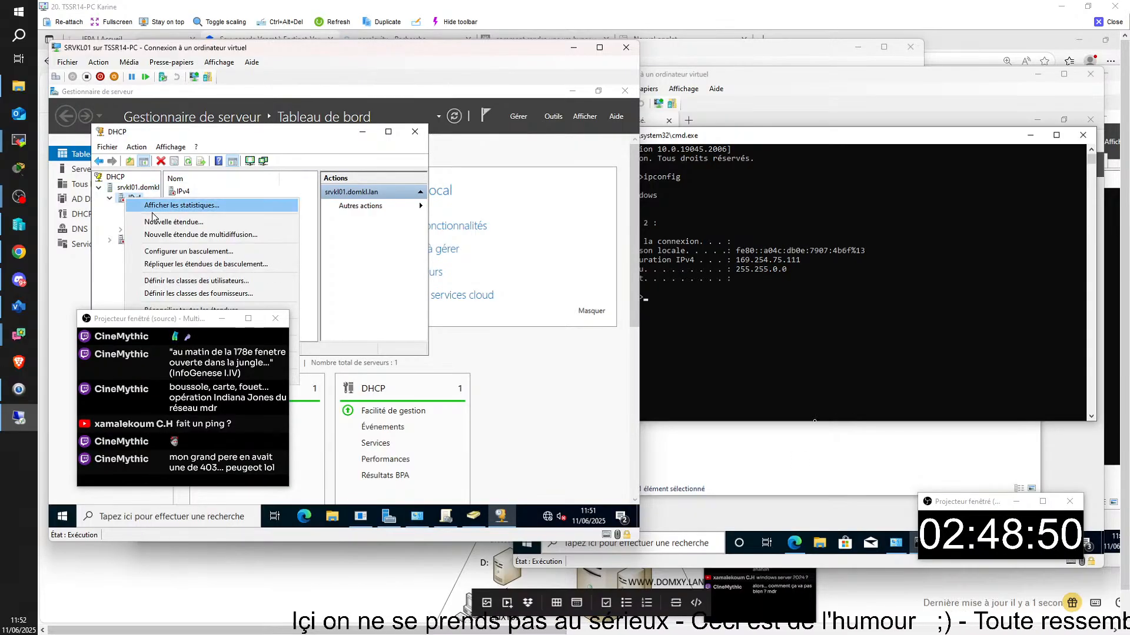
pyautogui.click(173, 222)
# - Name the scope LAN01 and give it range 192.168.14.100–192.168.14.200 with mask 255.255.255.0
pyautogui.click(330, 353)
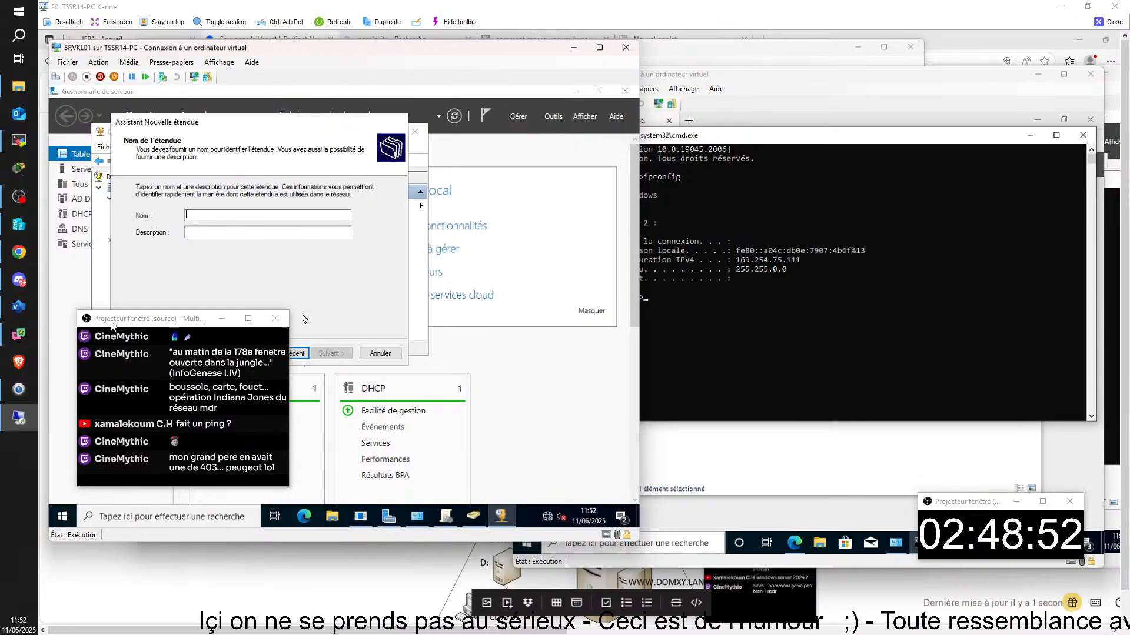
pyautogui.moveTo(113, 325); pyautogui.dragTo(933, 349)
pyautogui.write('Lan')
pyautogui.press('BackSpace')
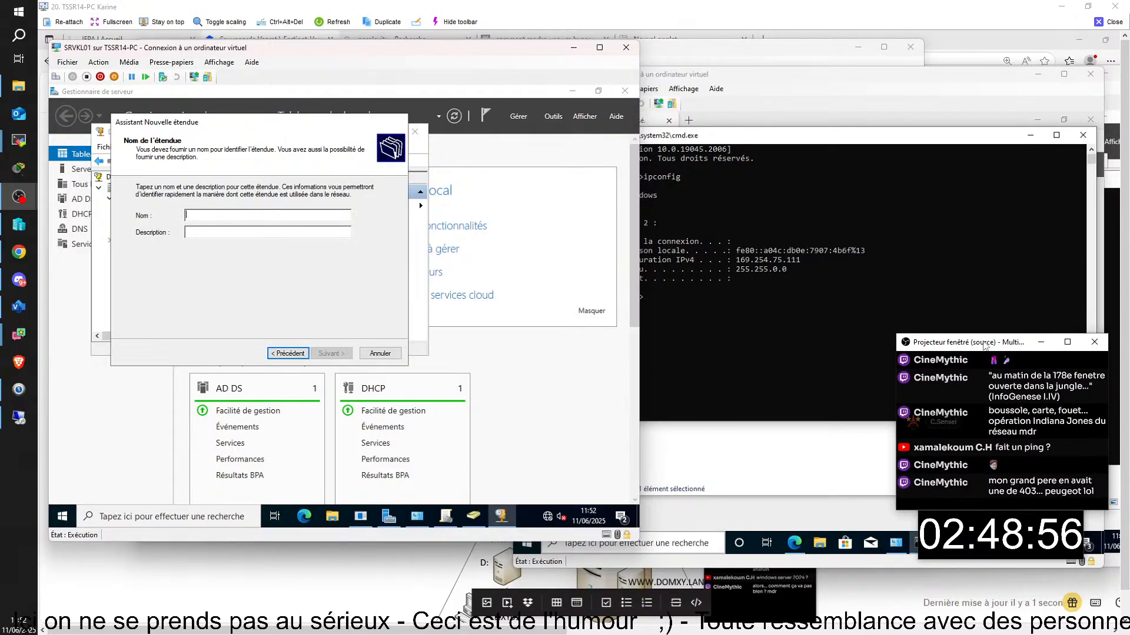
pyautogui.write('Lan')
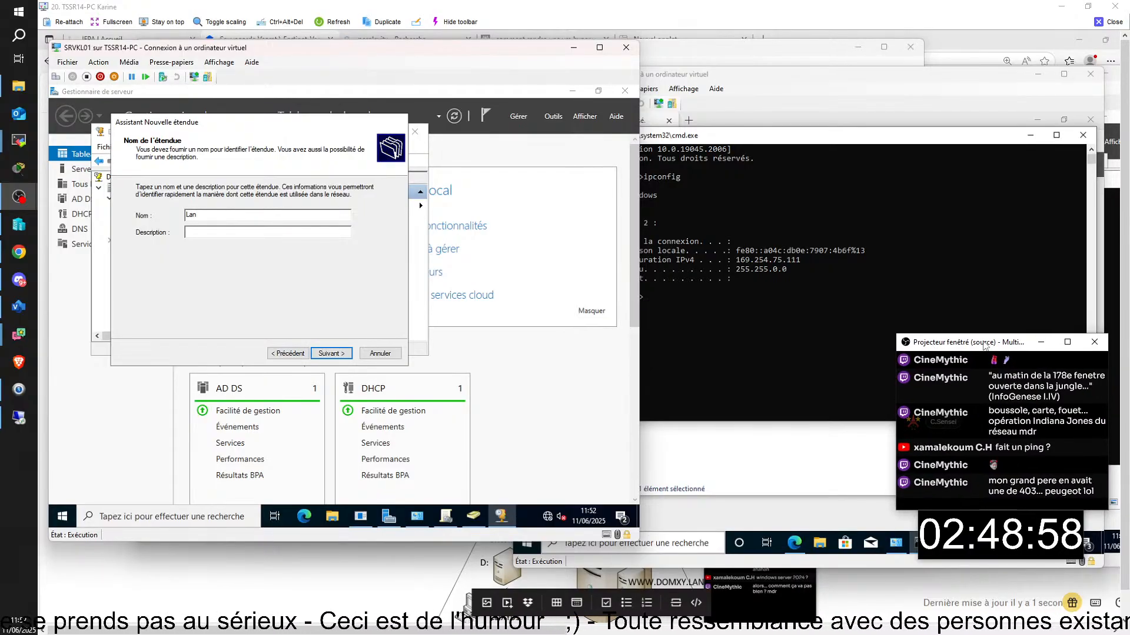
pyautogui.press('BackSpace')
pyautogui.press('BackSpace')
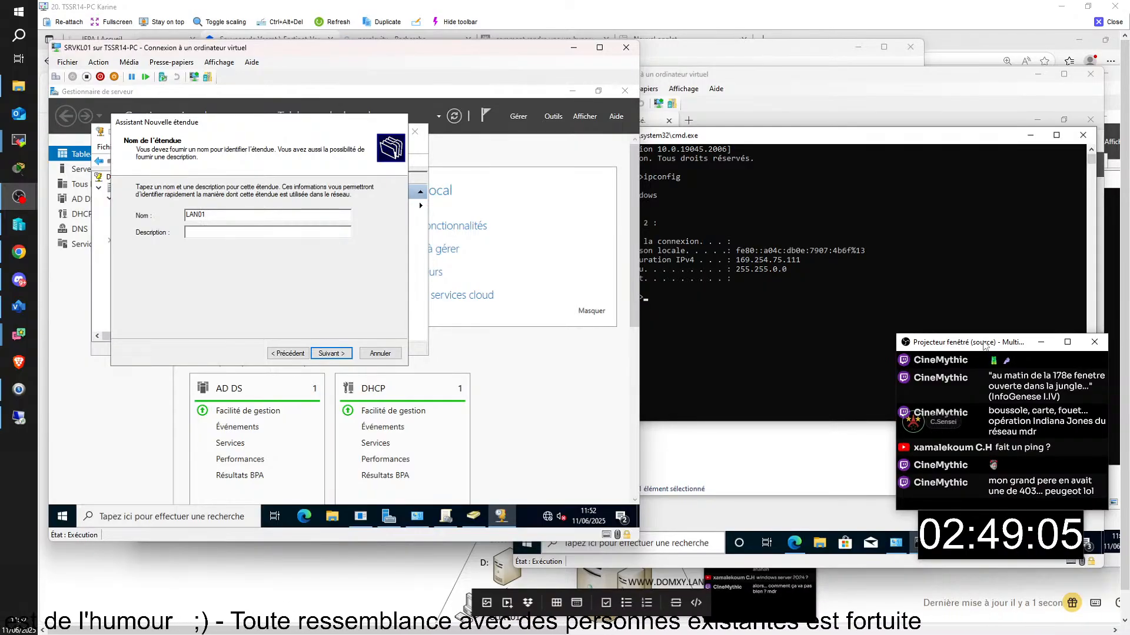
pyautogui.press('Return')
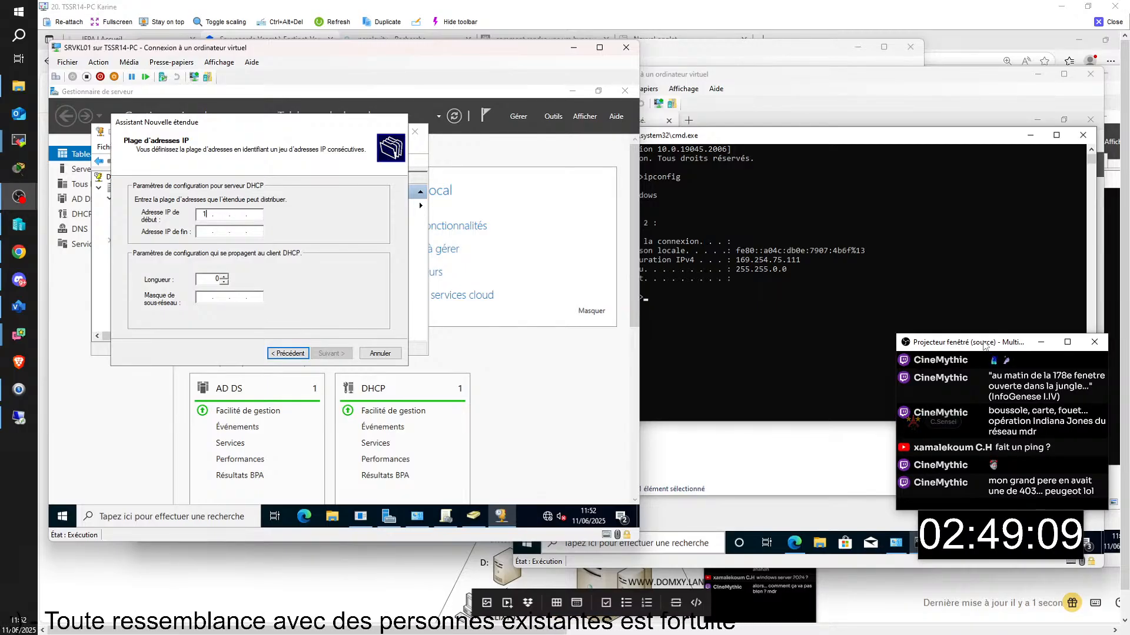
pyautogui.write('192 . 168 . 14 ')
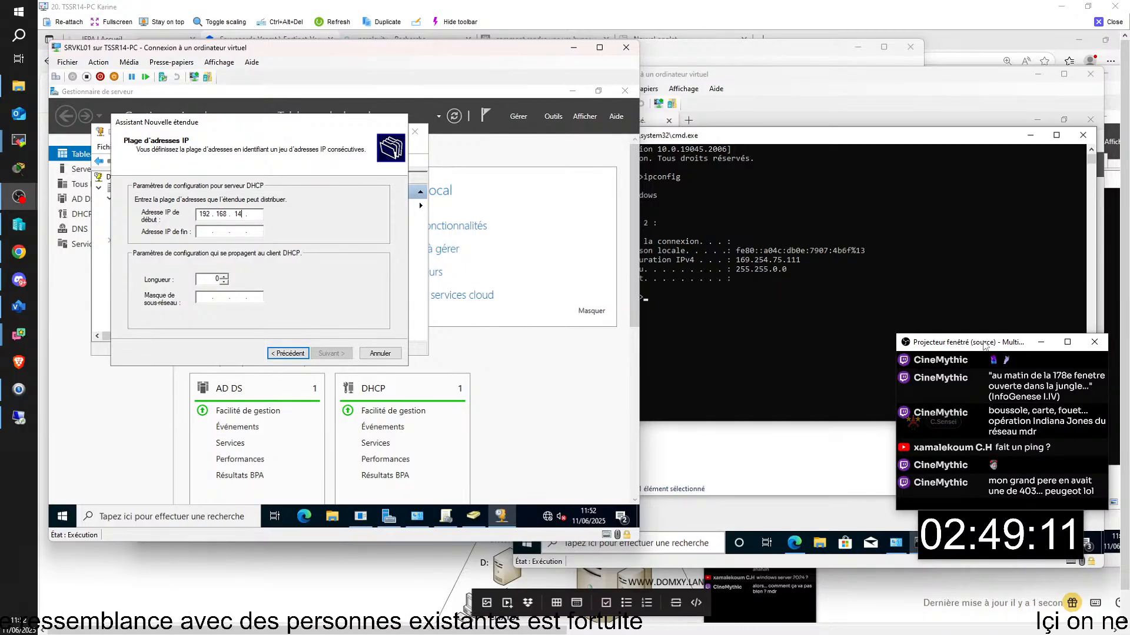
pyautogui.write('. 100')
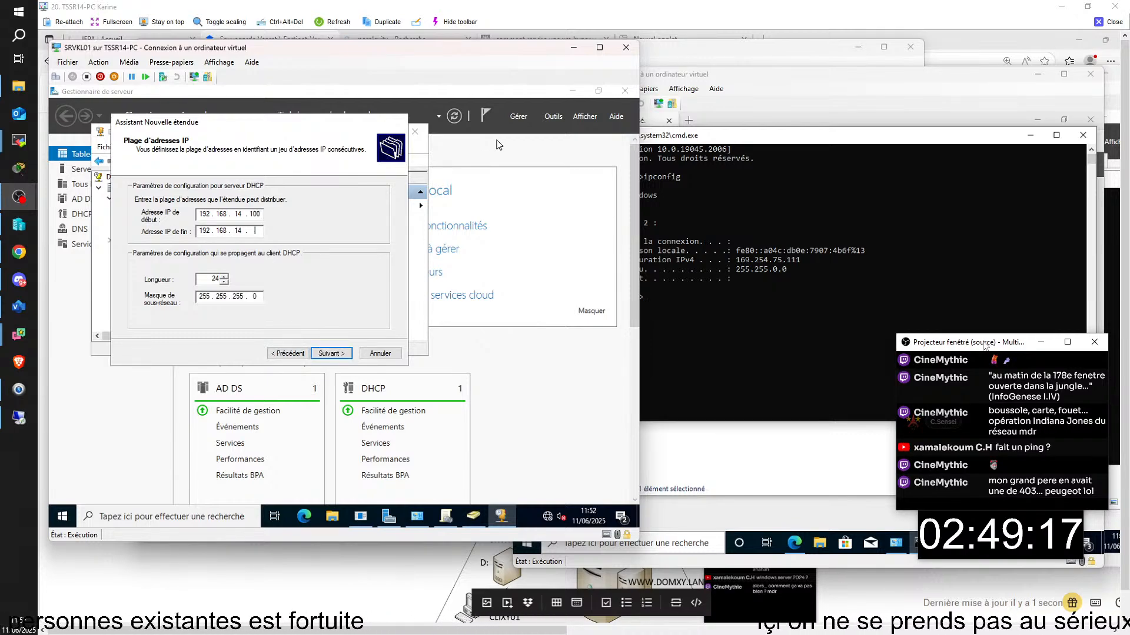
pyautogui.write('200')
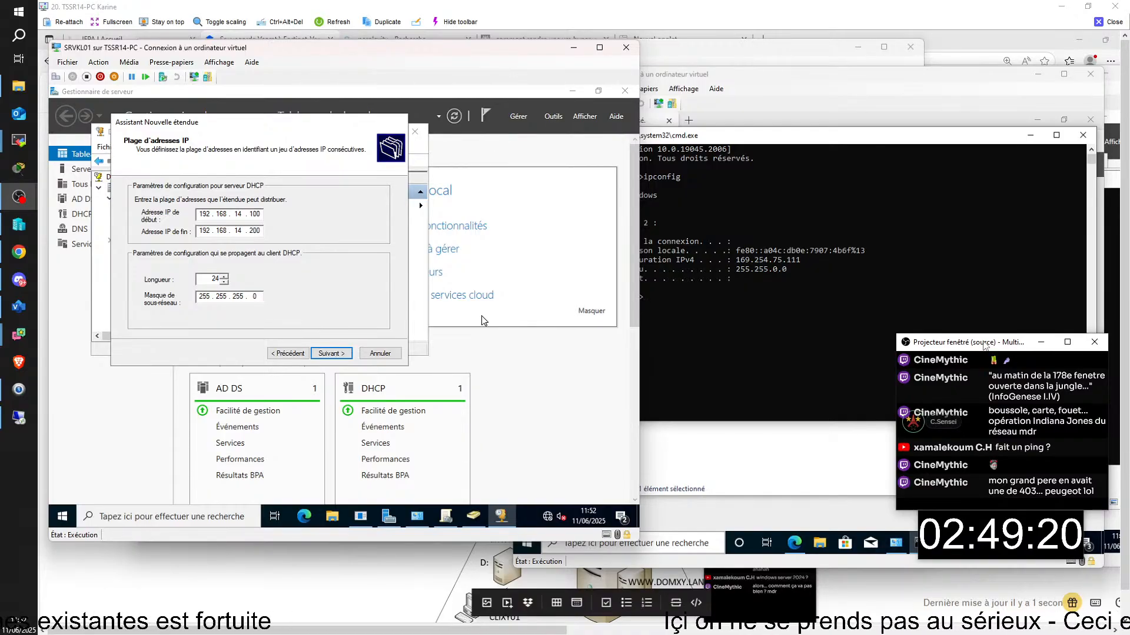
pyautogui.click(333, 356)
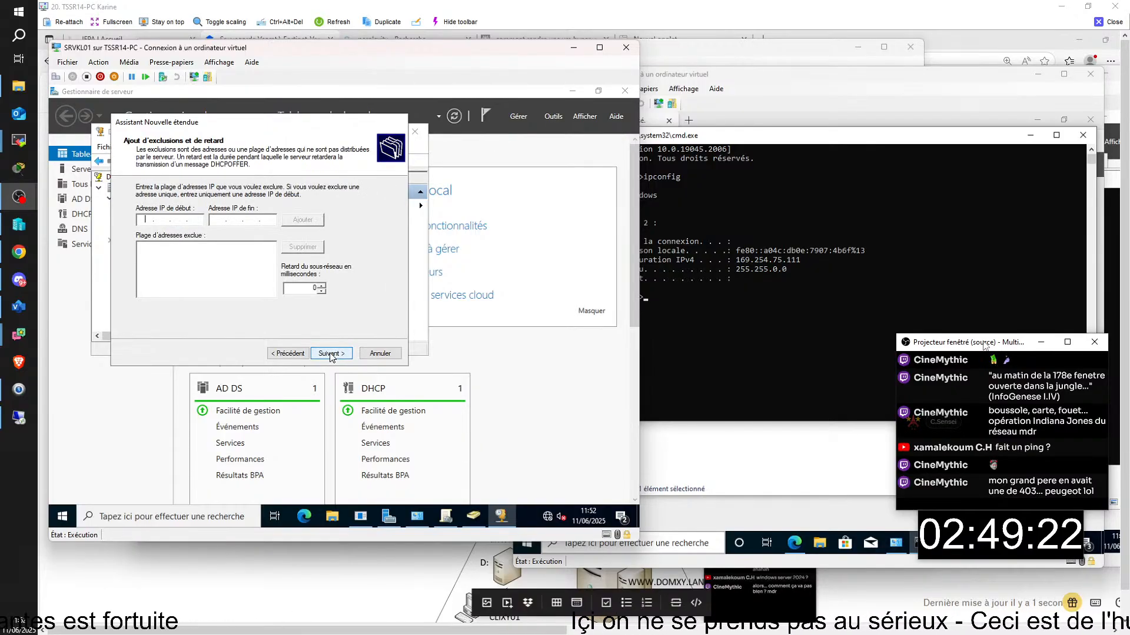
# - Accept default exclusions, lease, gateway, DNS DOMKL.LAN and WINS settings, activate the scope and finish
pyautogui.click(332, 353)
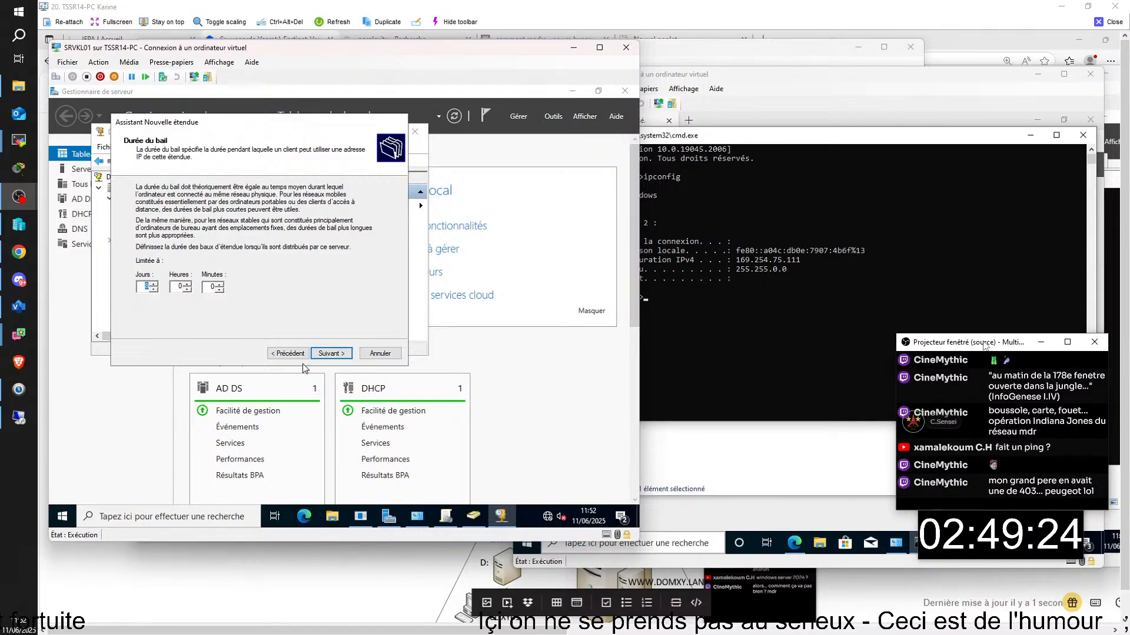
pyautogui.click(330, 355)
pyautogui.click(333, 354)
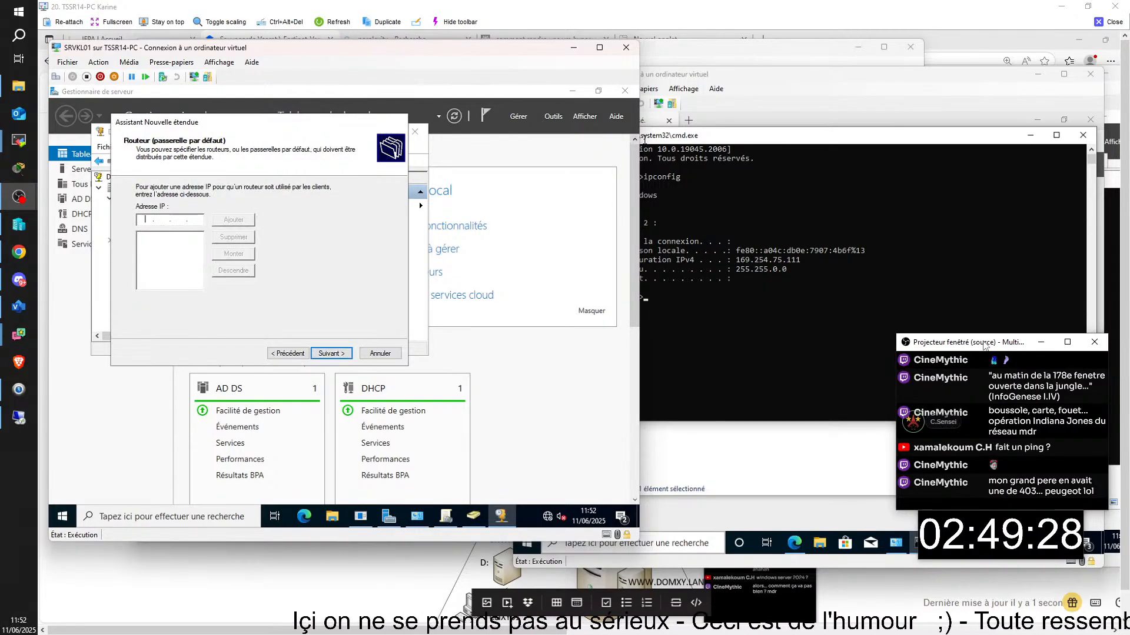
pyautogui.click(334, 354)
pyautogui.click(333, 354)
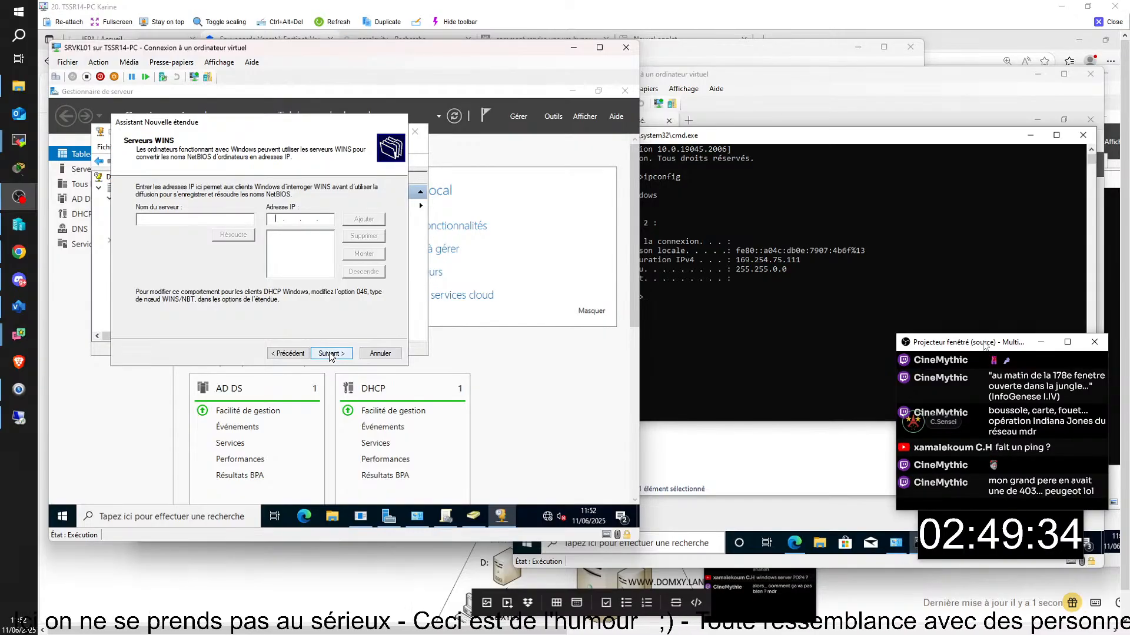
pyautogui.click(330, 355)
pyautogui.click(331, 355)
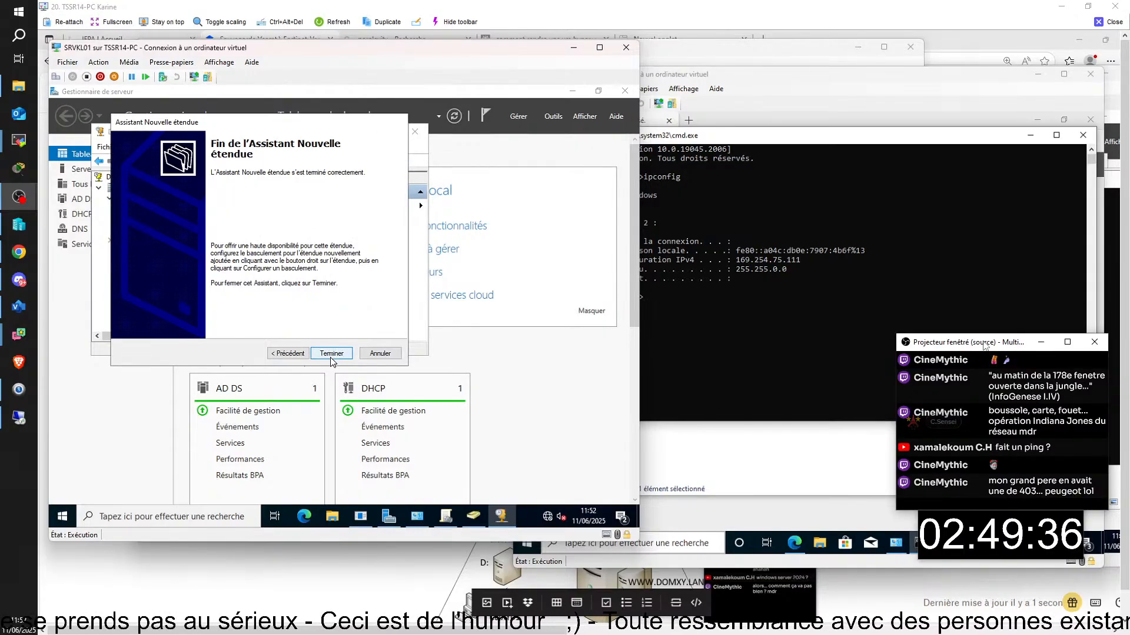
pyautogui.click(331, 354)
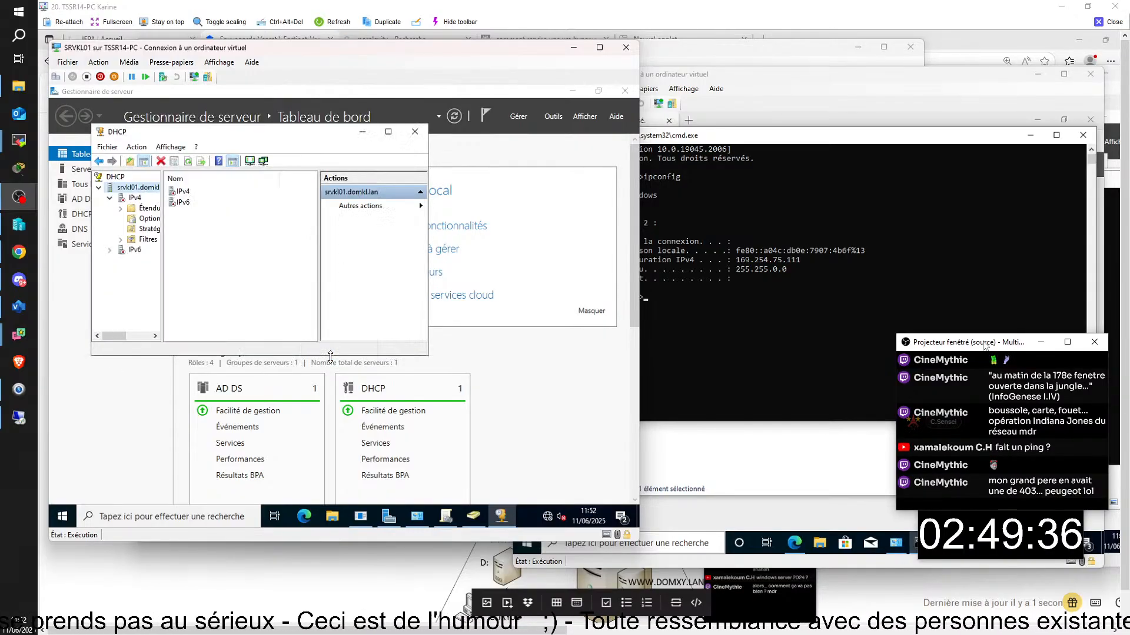
# - Refresh the IPv4 node, authorize the srvkl01.domkl.lan DHCP server, and return to the CLIKL01 window
pyautogui.click(119, 198)
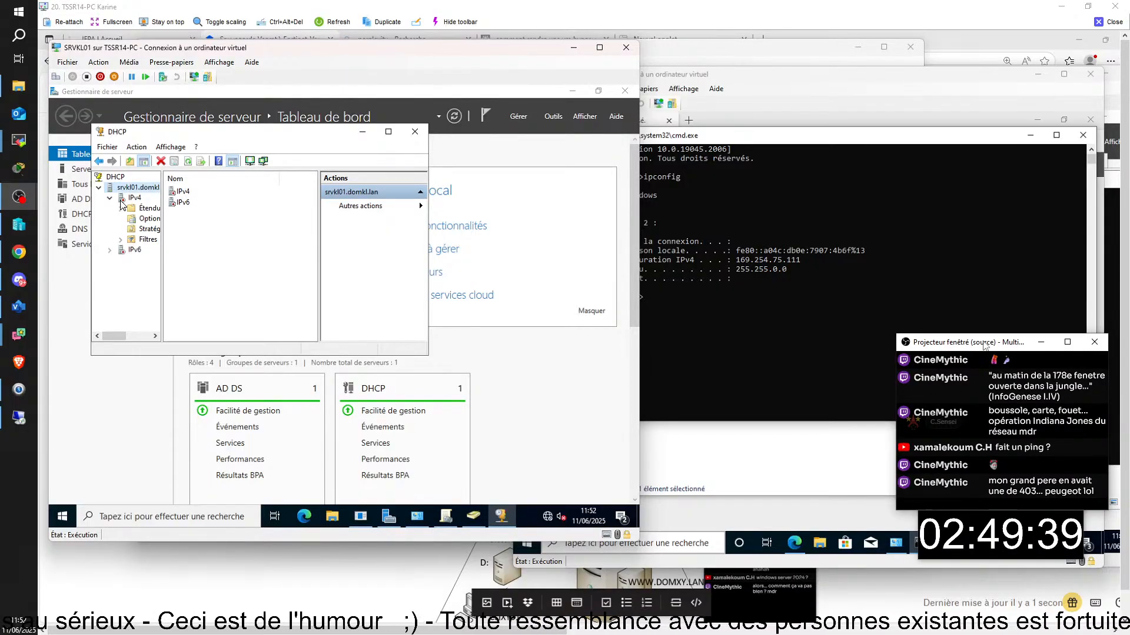
pyautogui.rightClick(121, 199)
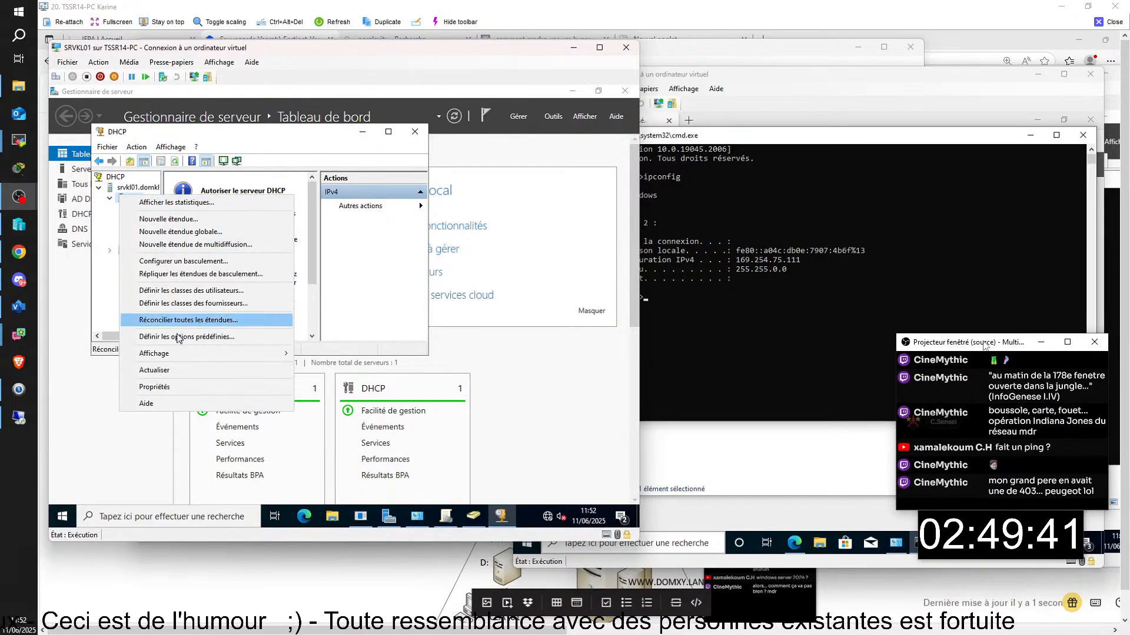
pyautogui.click(182, 377)
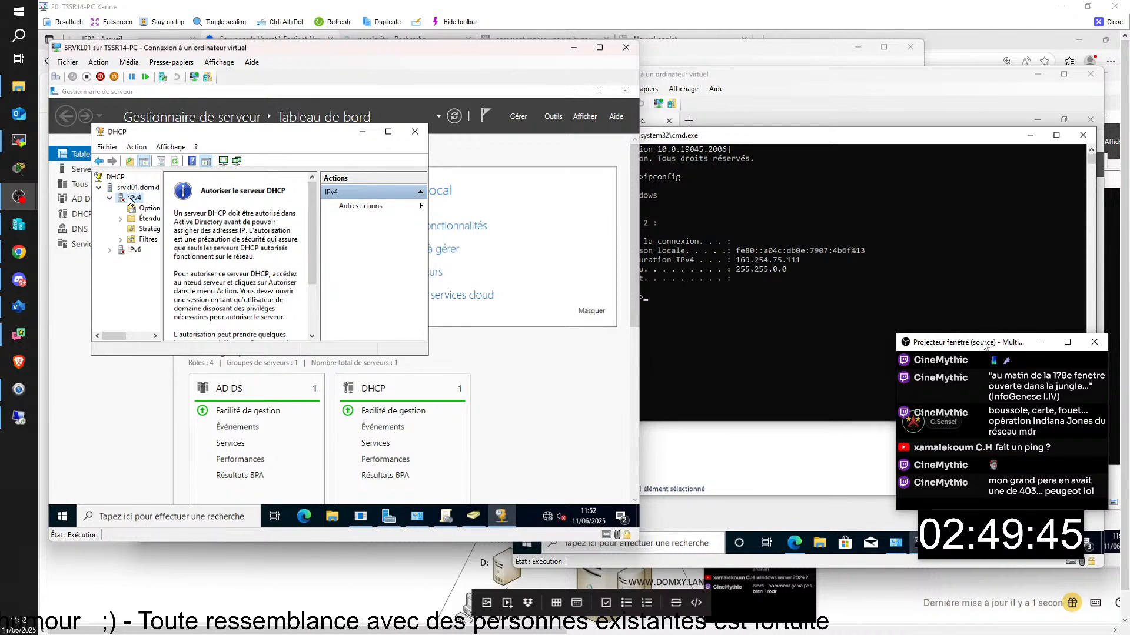
pyautogui.rightClick(130, 190)
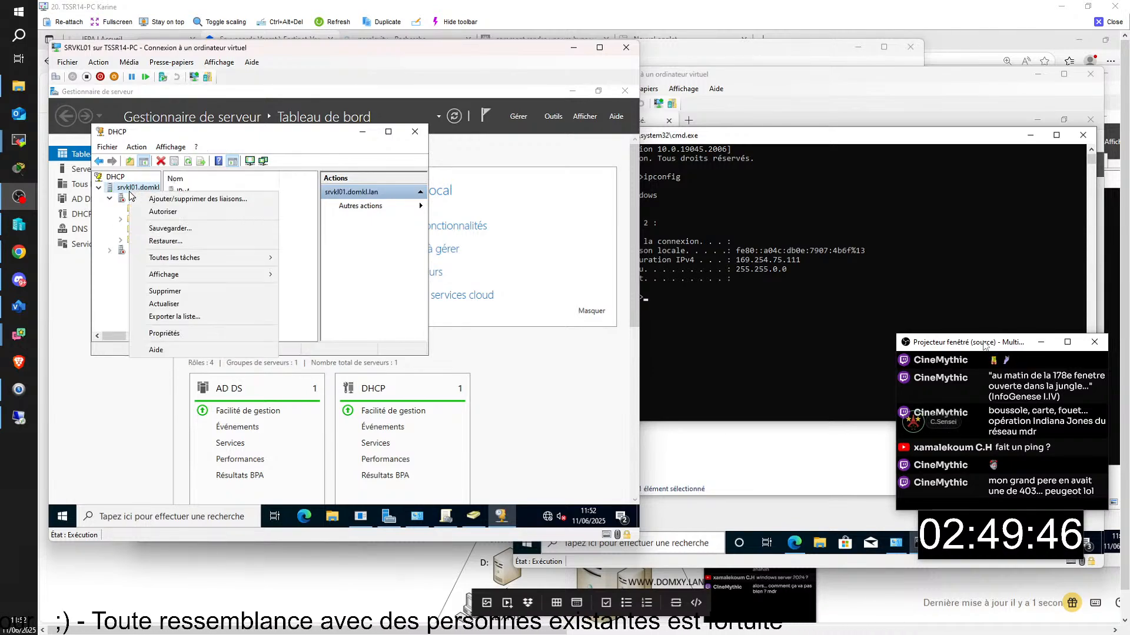
pyautogui.click(160, 211)
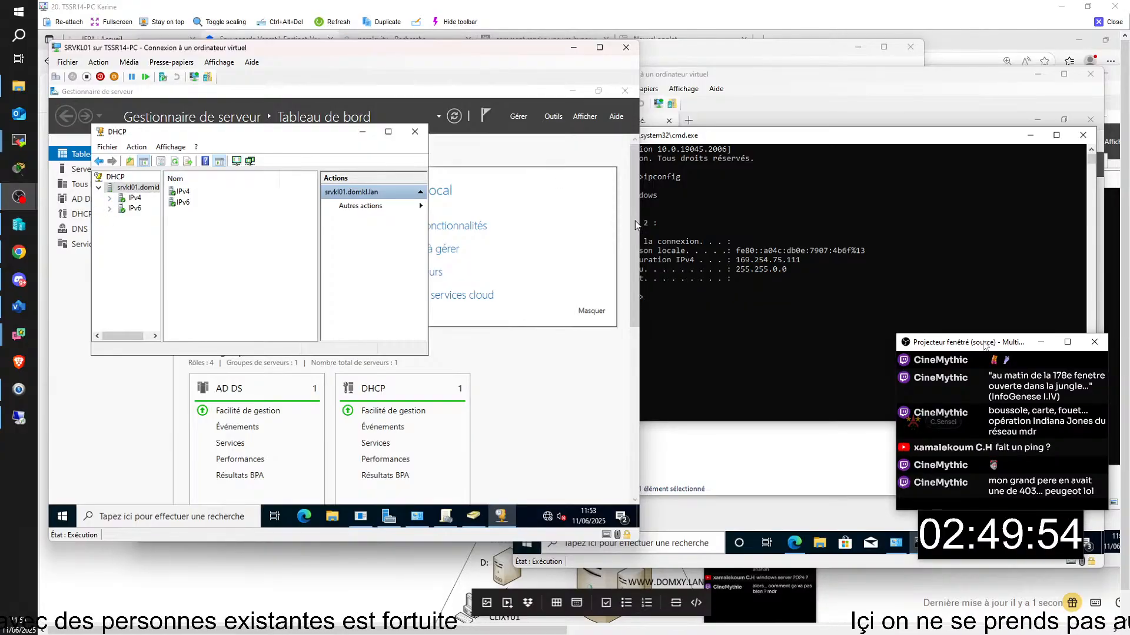
pyautogui.click(691, 360)
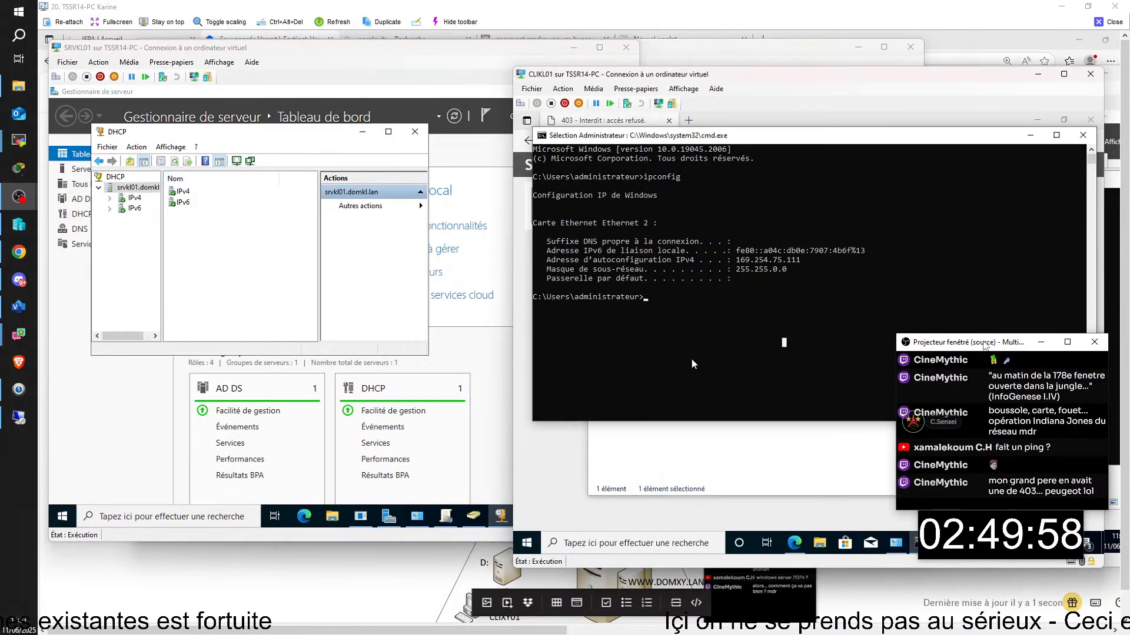
# - List CLIKL01's full network configuration with ipconfig /all
pyautogui.write('IPCON')
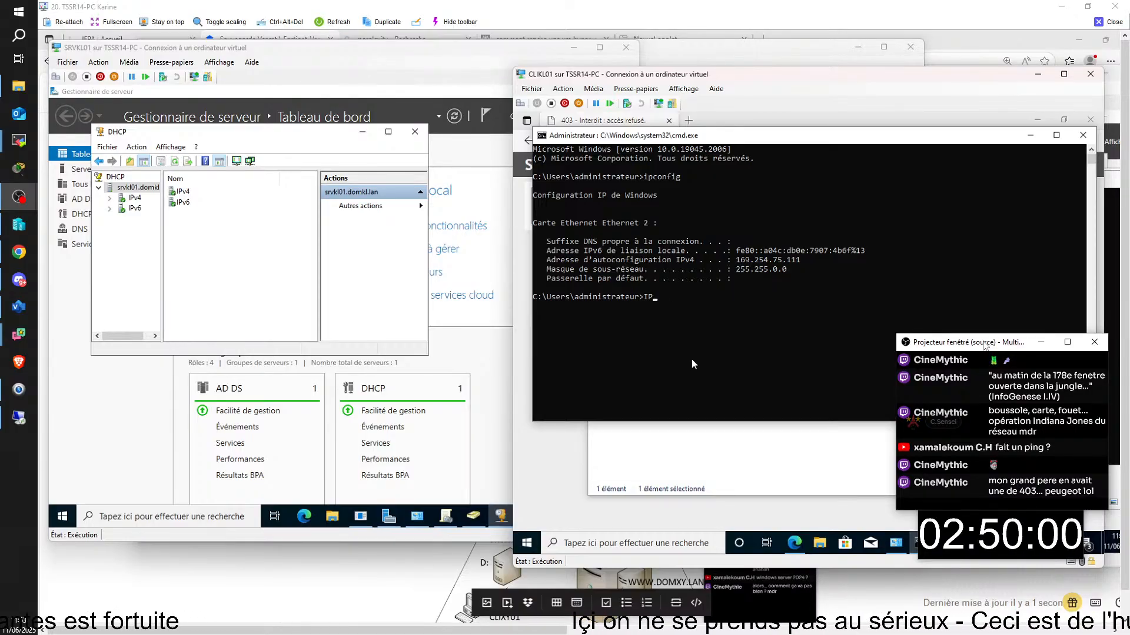
pyautogui.press('BackSpace')
pyautogui.press('BackSpace')
pyautogui.press('BackSpace')
pyautogui.press('BackSpace')
pyautogui.press('BackSpace')
pyautogui.write('ipconfig /')
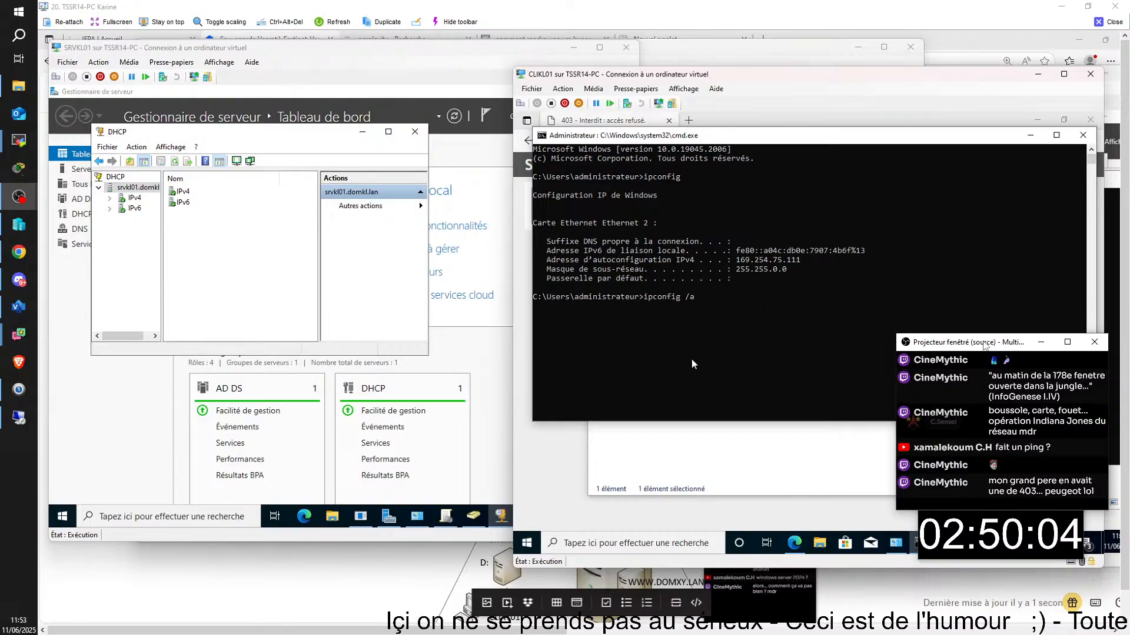
pyautogui.write('all')
pyautogui.press('Return')
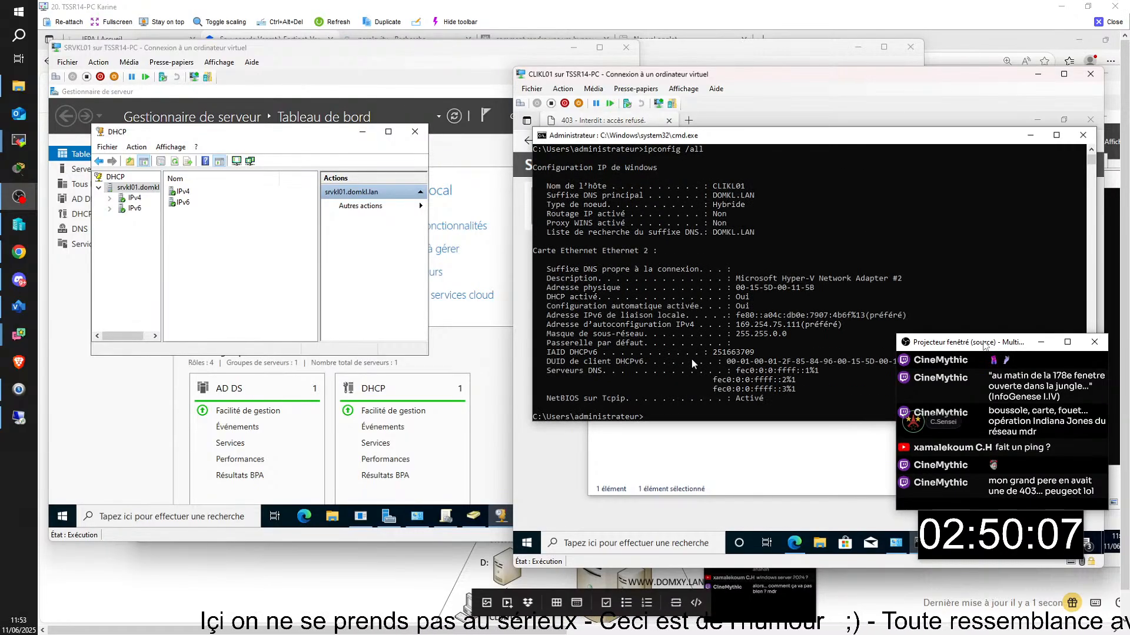
# - Release CLIKL01's DHCP address lease with ipconfig /release
pyautogui.write('ipconfig /a')
pyautogui.press('BackSpace')
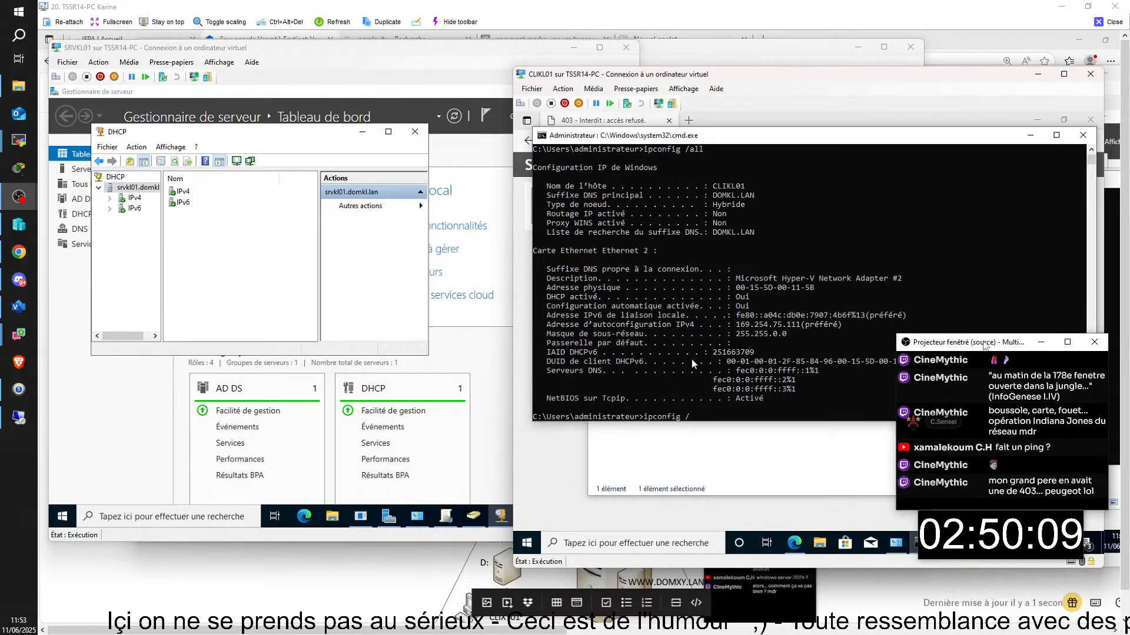
pyautogui.write('rele')
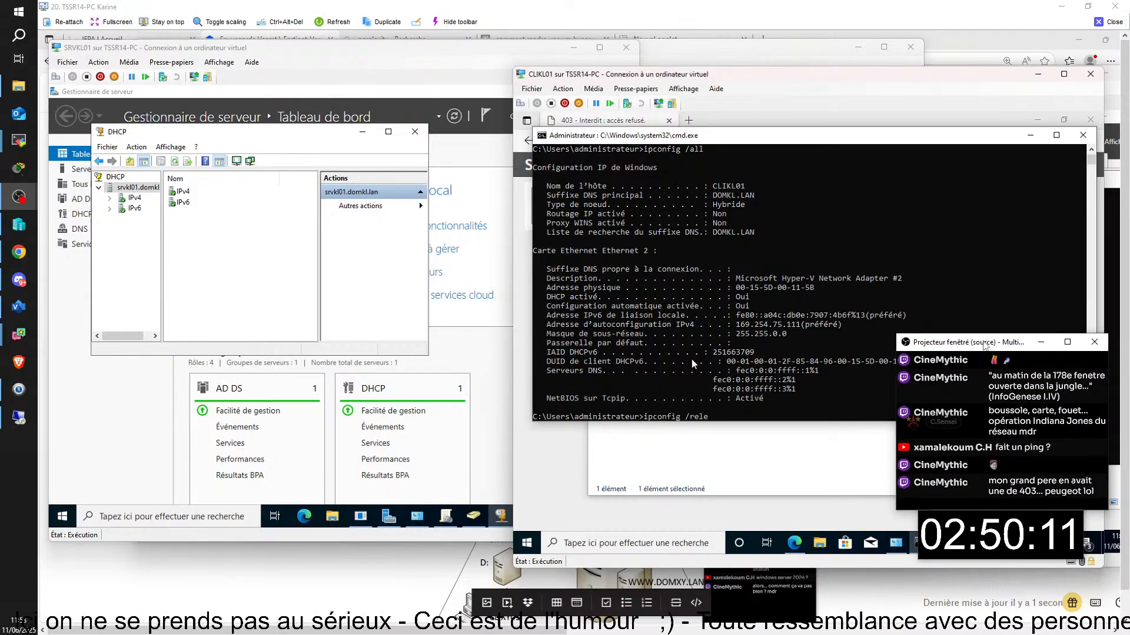
pyautogui.write('ase')
pyautogui.press('Return')
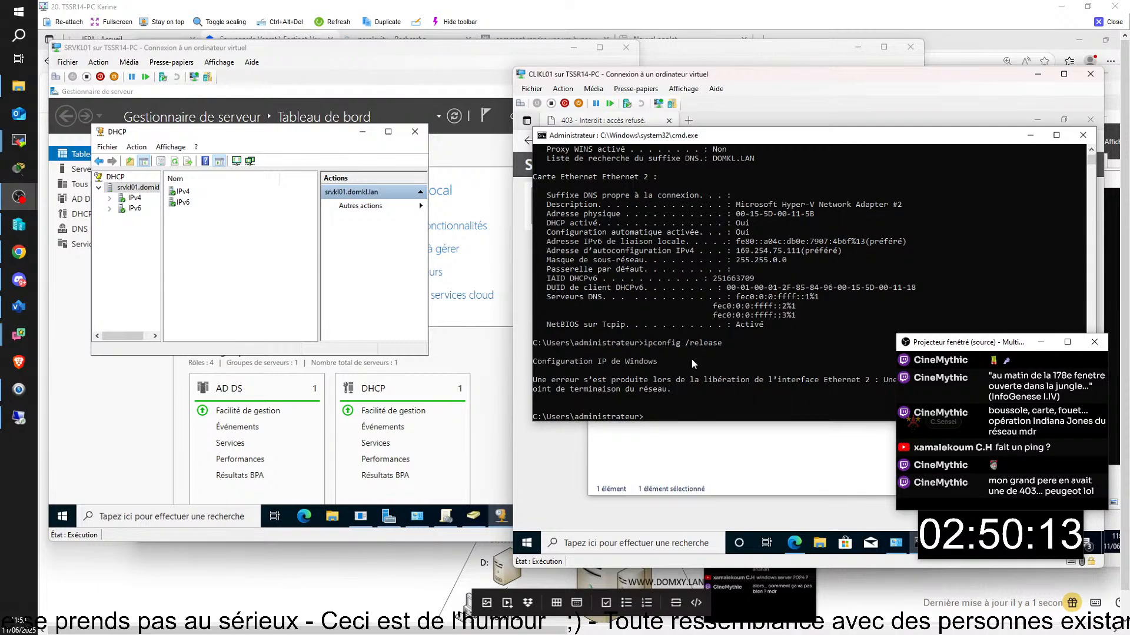
# - Renew the lease so CLIKL01 gets 192.168.14.100, mask 255.255.255.0, suffix DOMKL.LAN
pyautogui.press('Up')
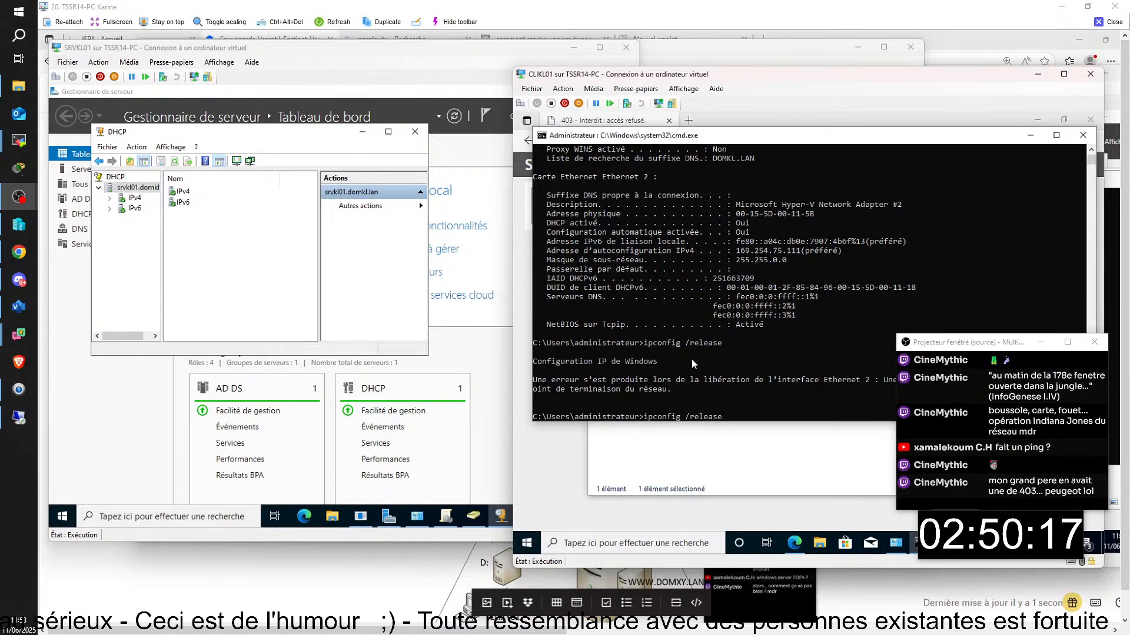
pyautogui.press('BackSpace')
pyautogui.press('BackSpace')
pyautogui.press('BackSpace')
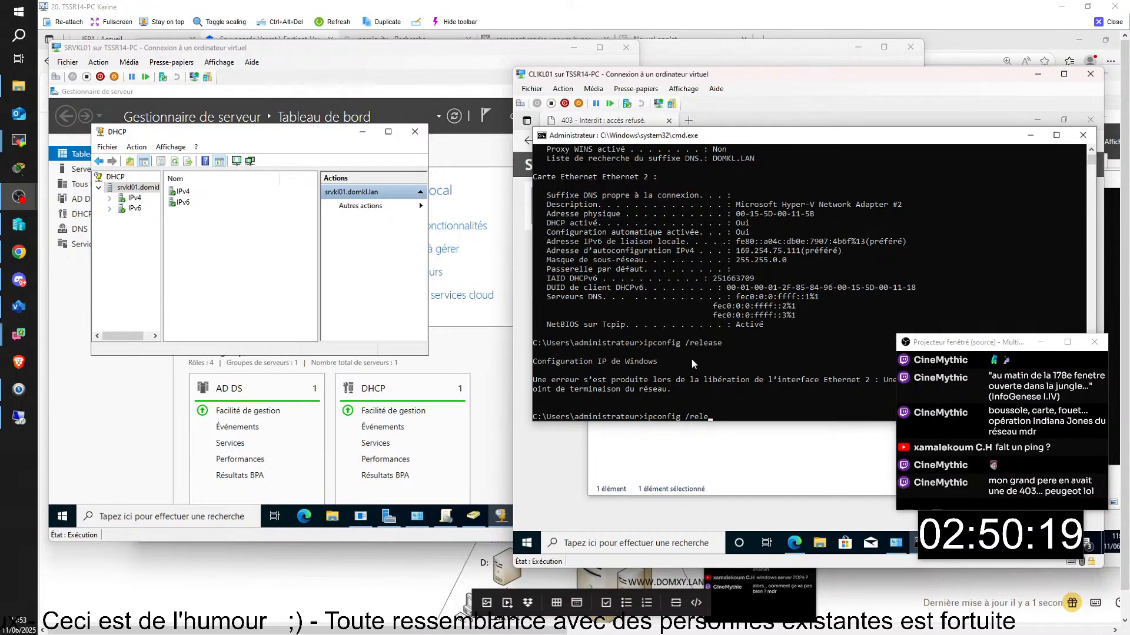
pyautogui.press('BackSpace')
pyautogui.press('BackSpace')
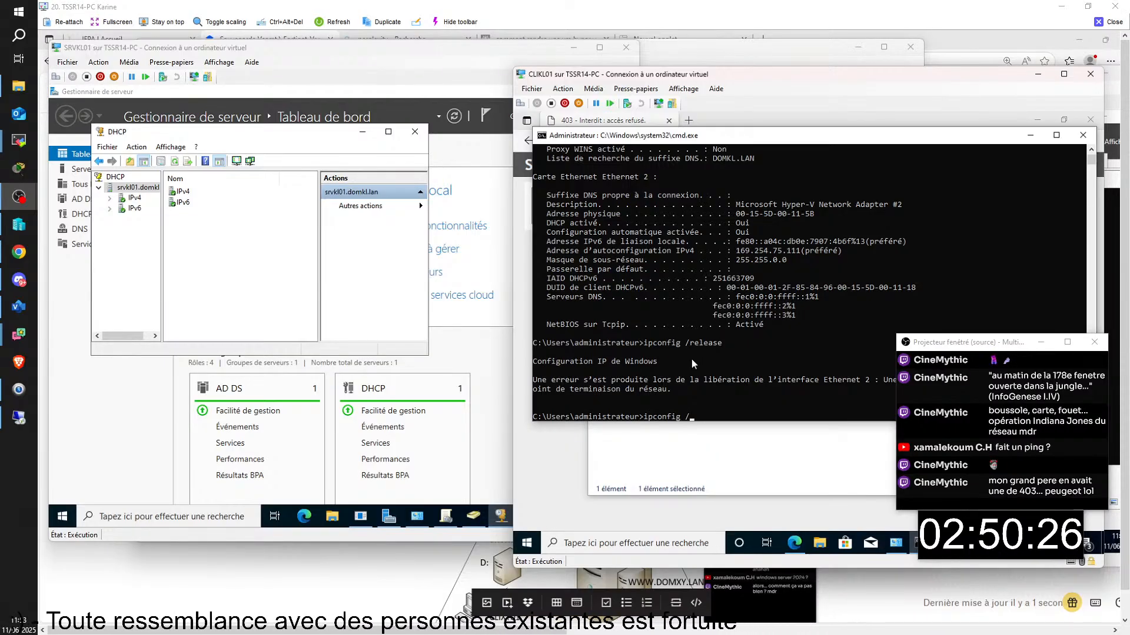
pyautogui.write('renew')
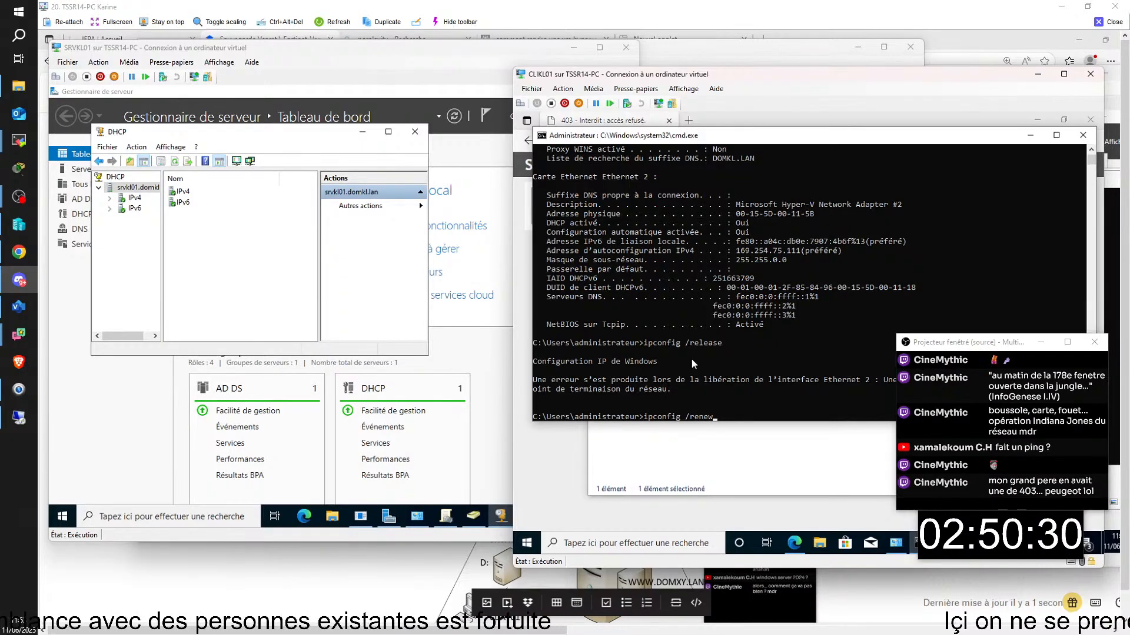
pyautogui.write('s')
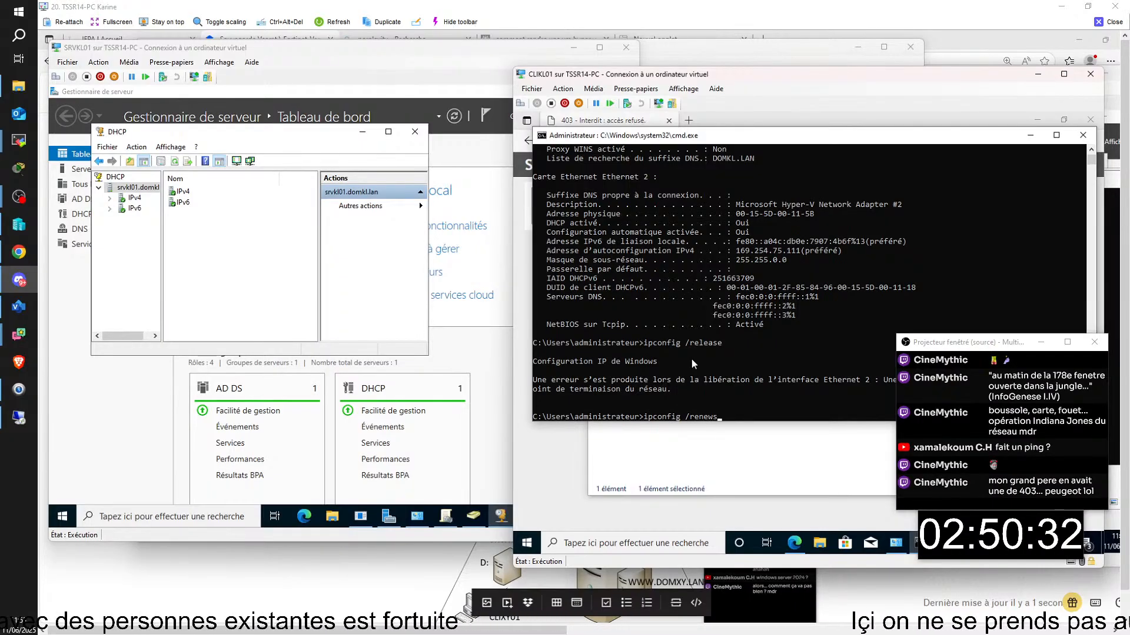
pyautogui.press('Return')
pyautogui.write('ipconfig /rene')
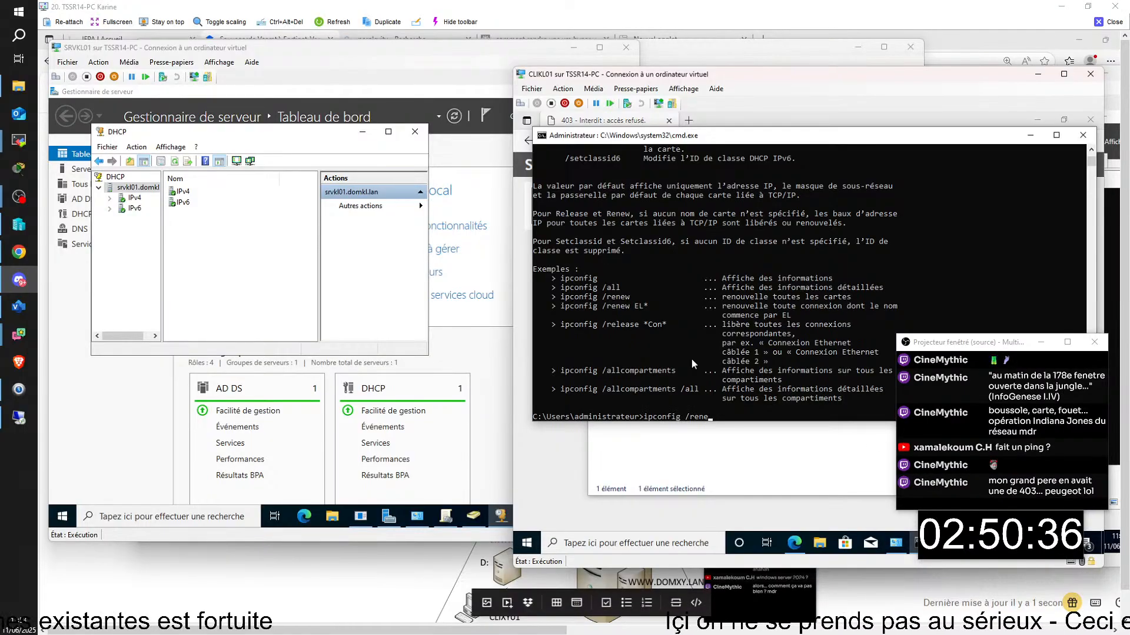
pyautogui.write('w')
pyautogui.press('Return')
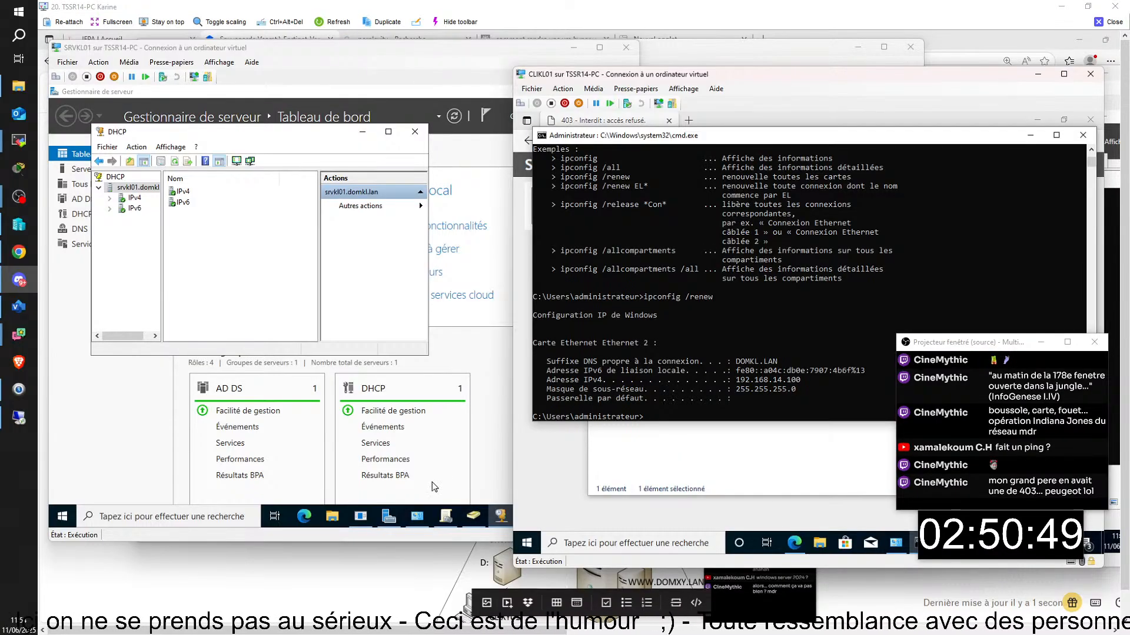
# - On SRVKL05, run ipconfig /release and ipconfig /renew, both of which fail
pyautogui.hotkey('alt', 'Tab')
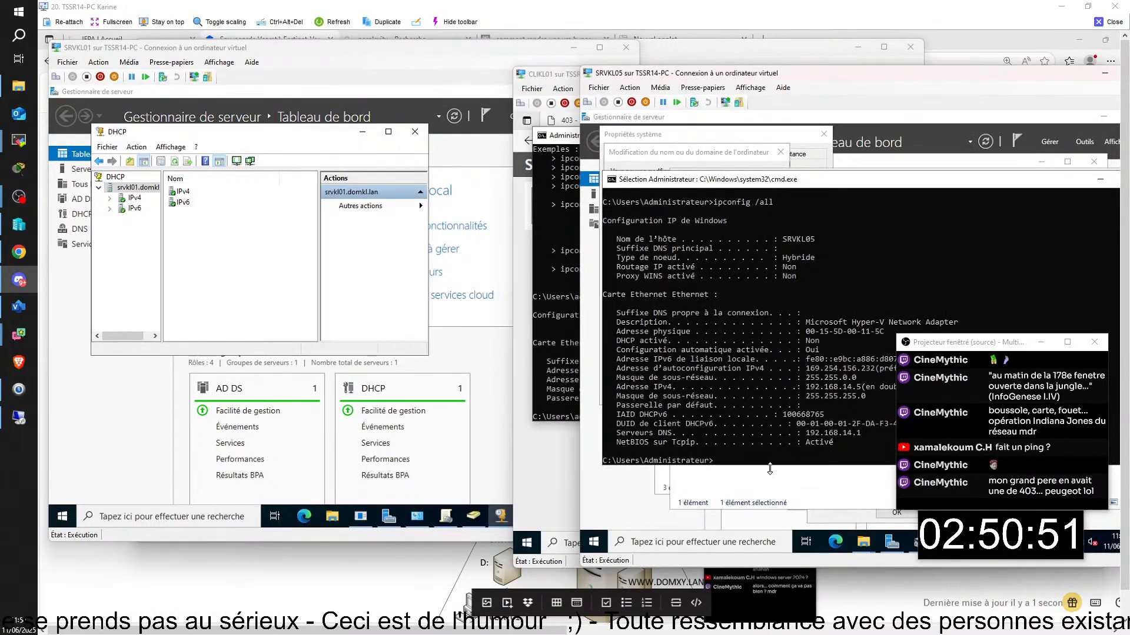
pyautogui.press('Up')
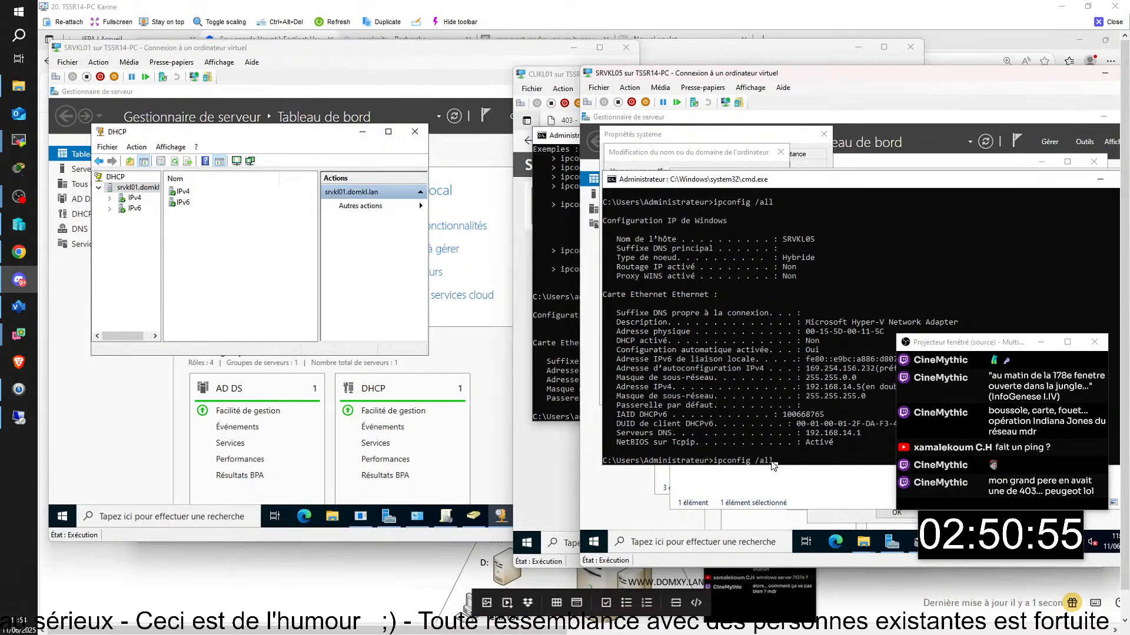
pyautogui.press('BackSpace')
pyautogui.press('BackSpace')
pyautogui.press('BackSpace')
pyautogui.write('rel')
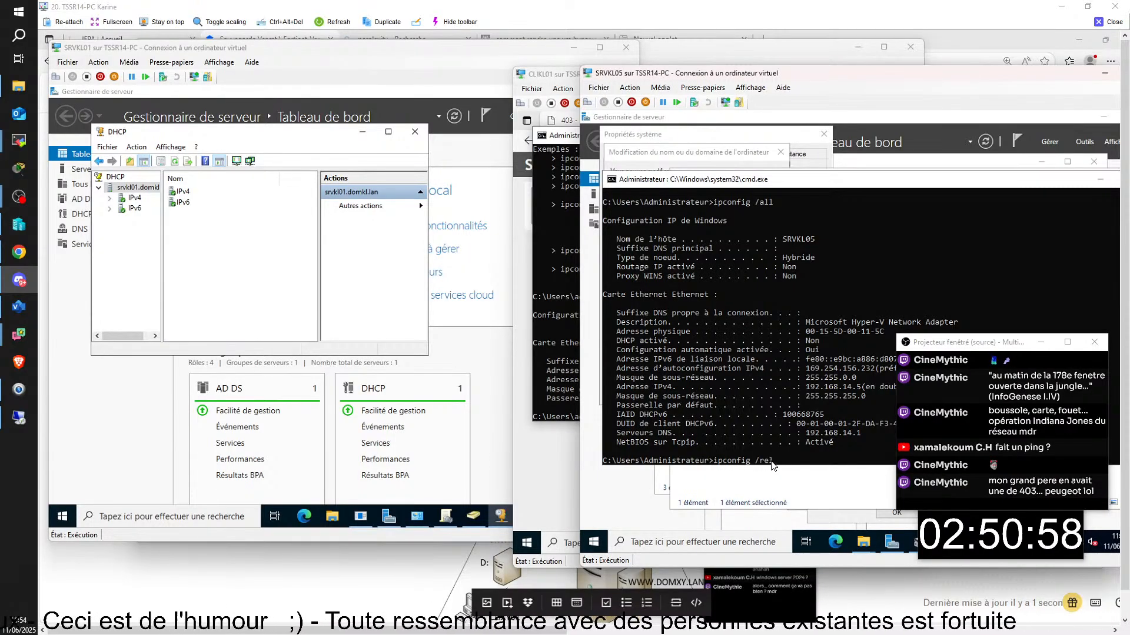
pyautogui.write('ease')
pyautogui.press('Return')
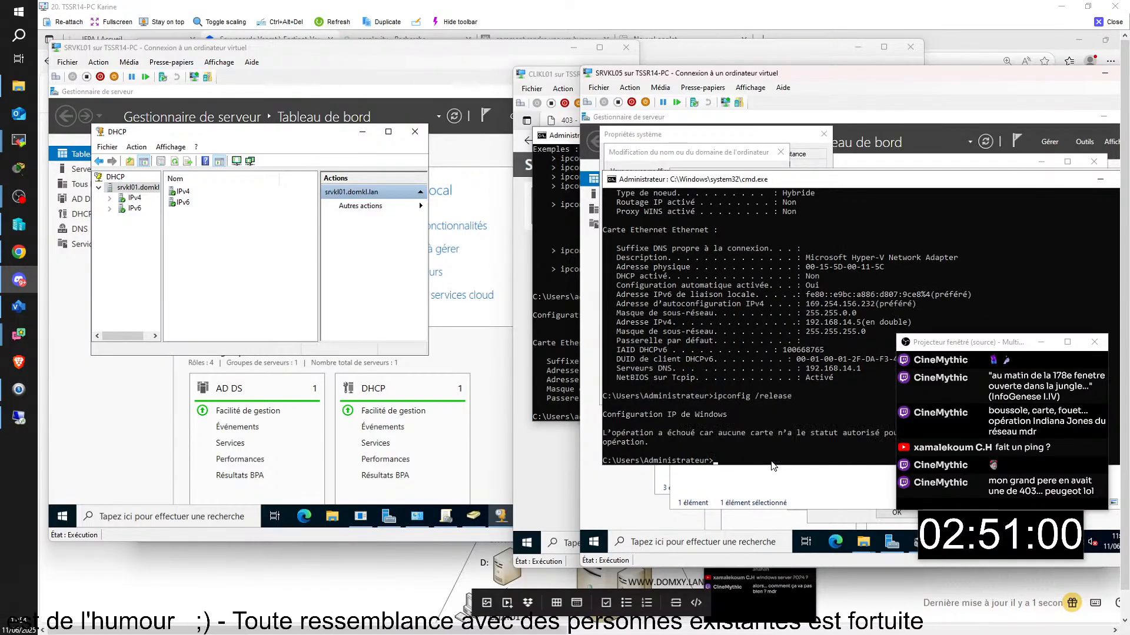
pyautogui.write('ipconfig /re')
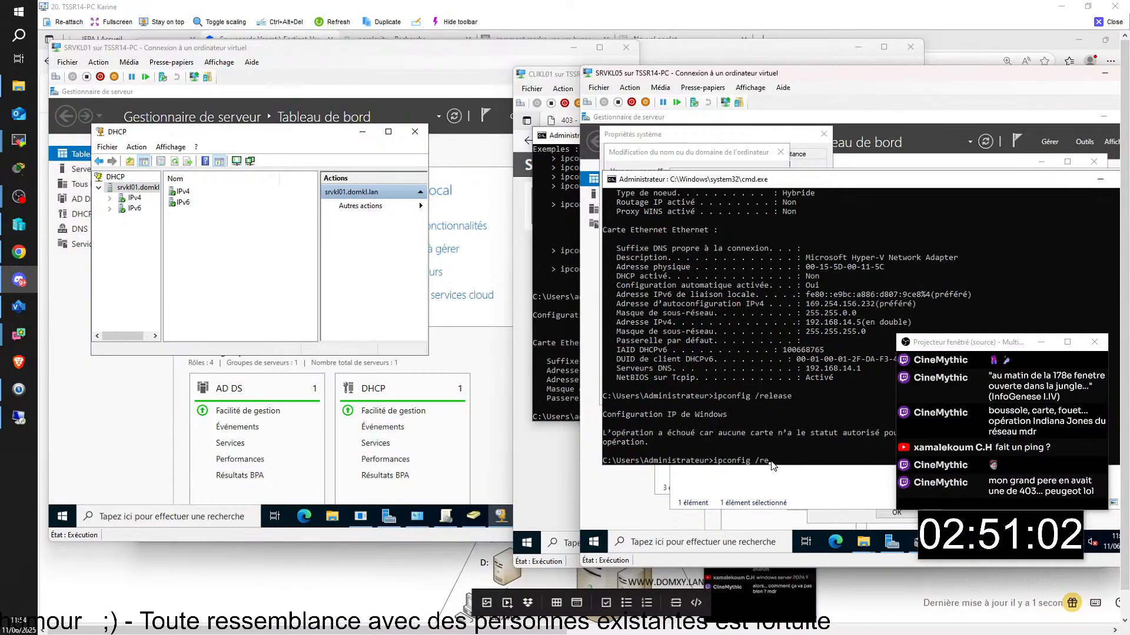
pyautogui.write('new')
pyautogui.press('Return')
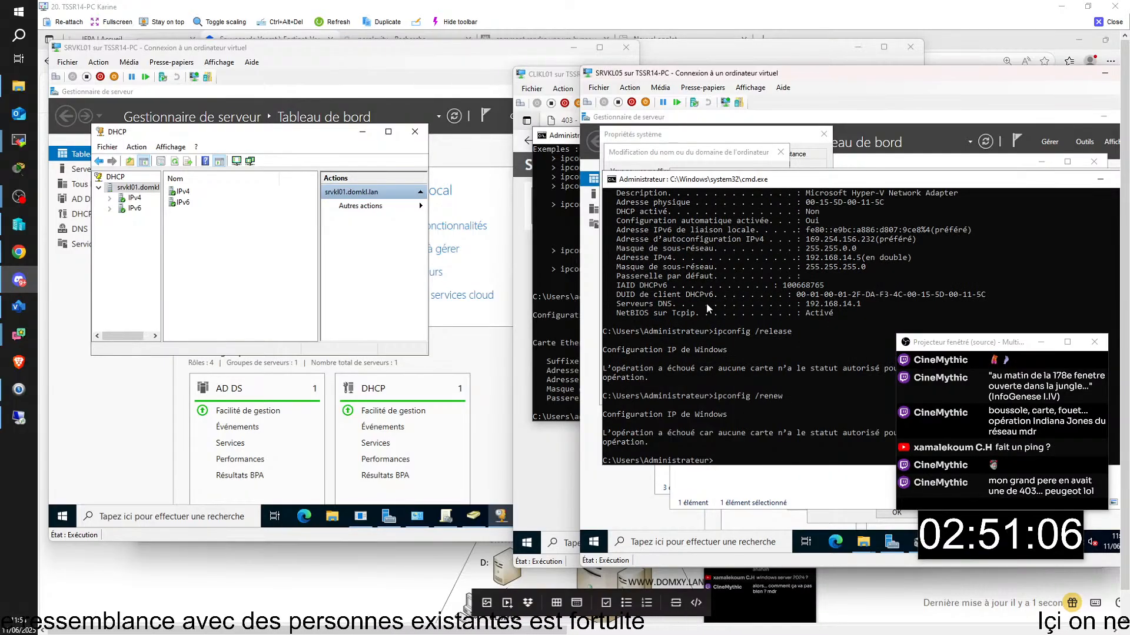
# - Inspect the Ethernet adapter's IPv4 settings and close everything without changes
pyautogui.click(789, 489)
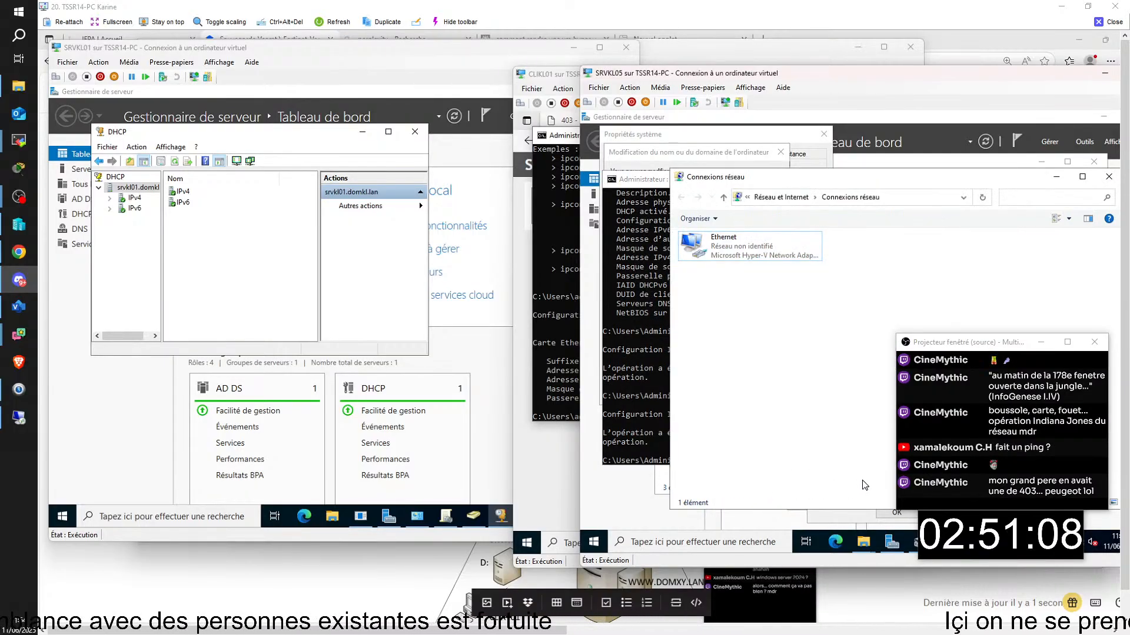
pyautogui.doubleClick(733, 254)
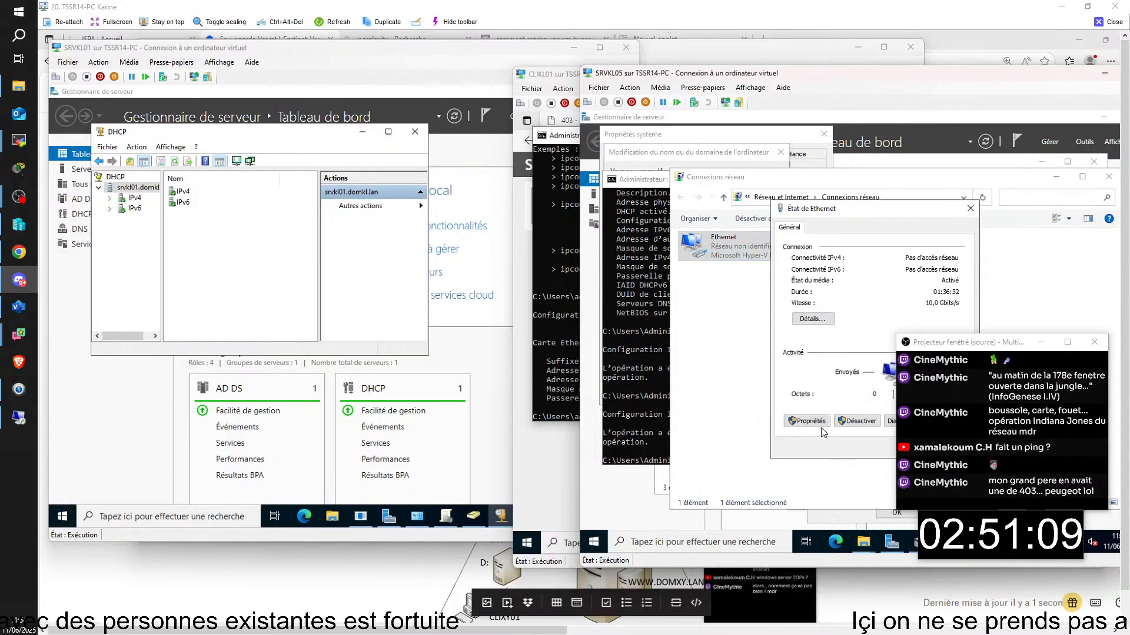
pyautogui.click(806, 420)
pyautogui.click(870, 342)
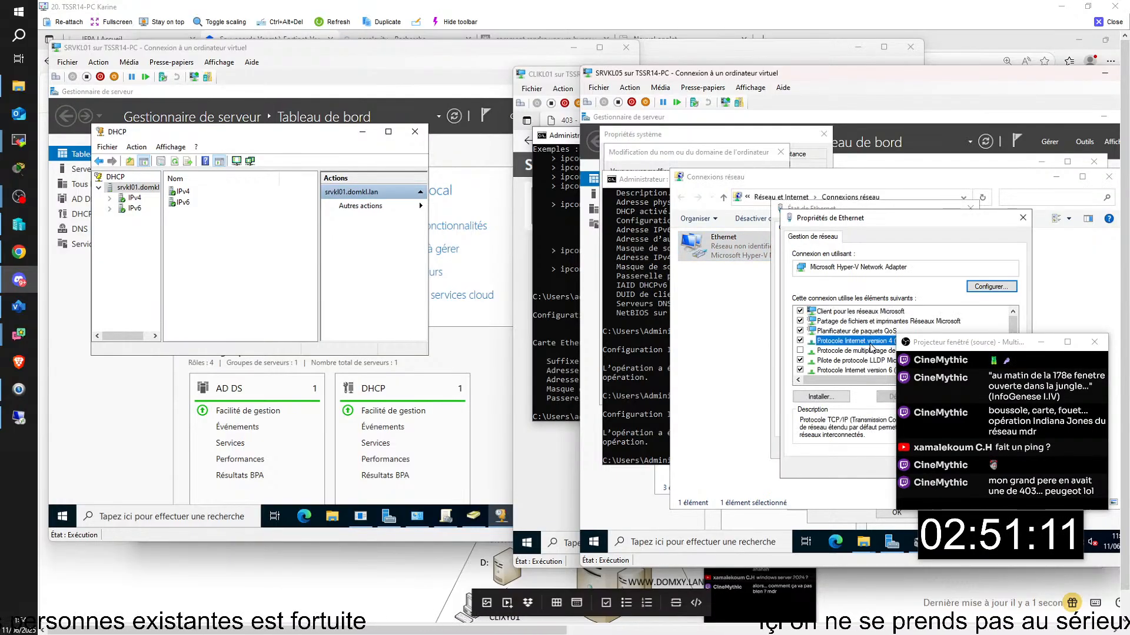
pyautogui.doubleClick(885, 351)
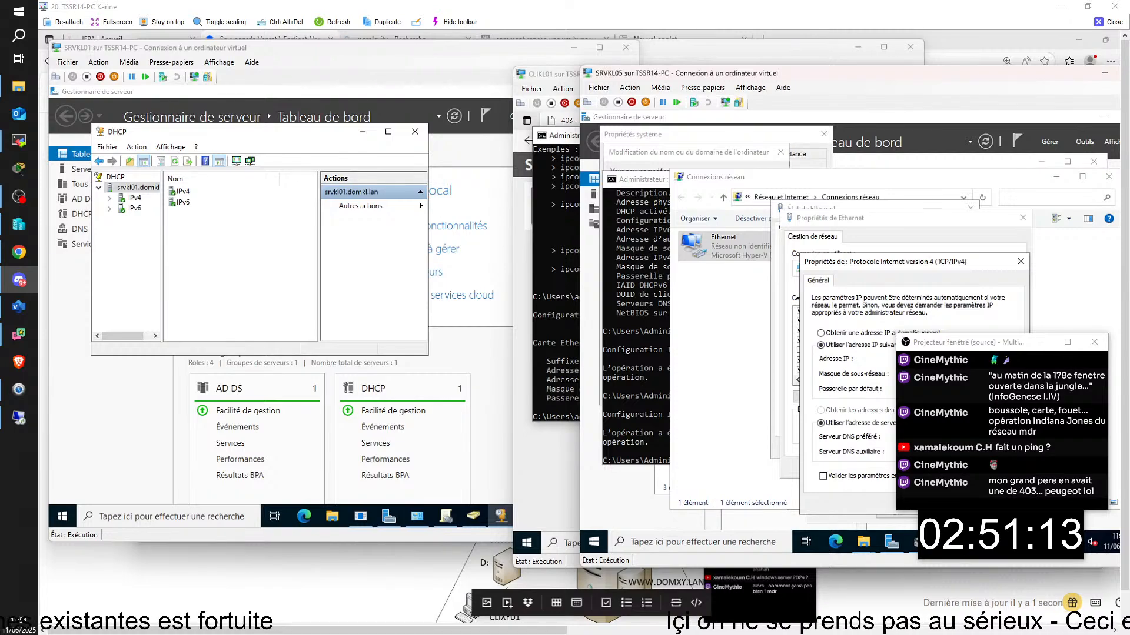
pyautogui.click(951, 504)
pyautogui.click(951, 467)
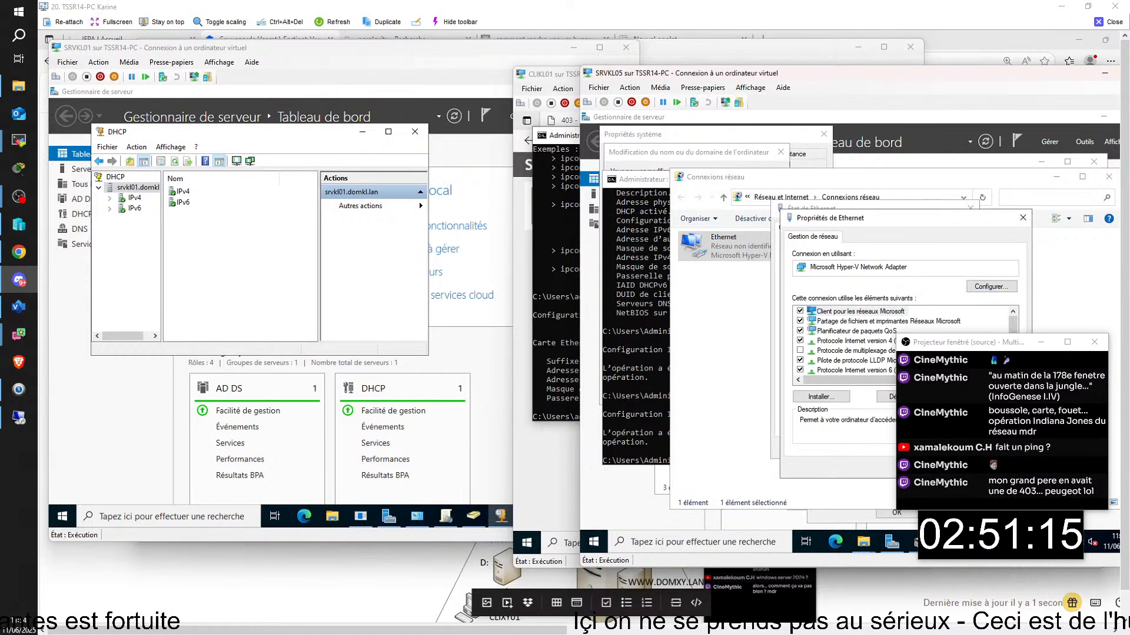
pyautogui.click(950, 448)
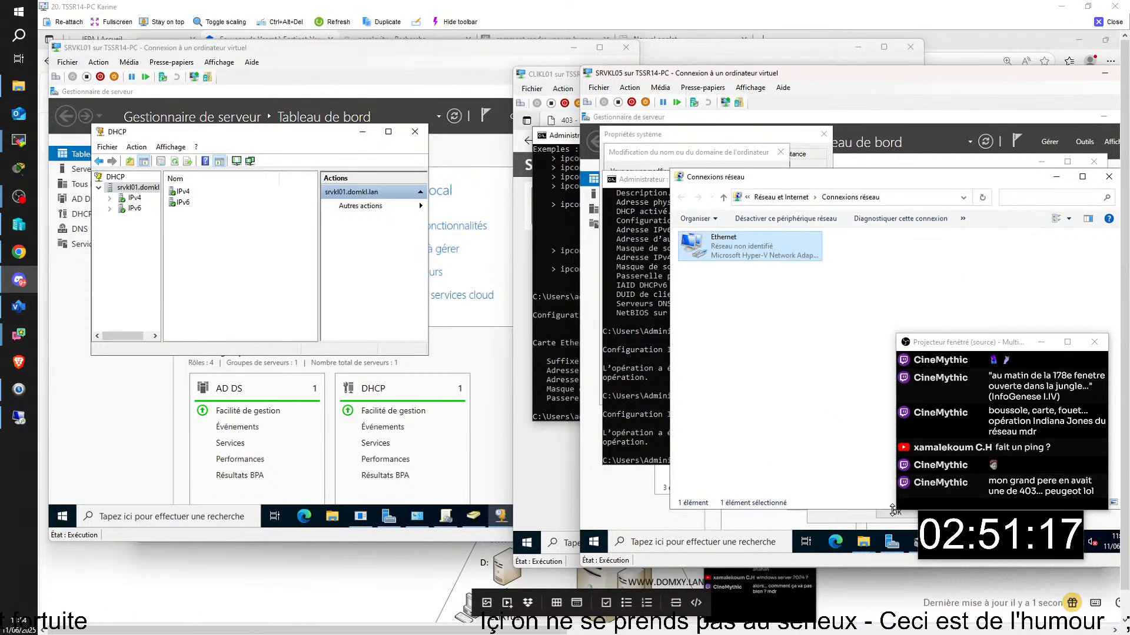
# - Run ipconfig on SRVKL05, which still reports only 169.254.156.232
pyautogui.click(620, 322)
pyautogui.press('Up')
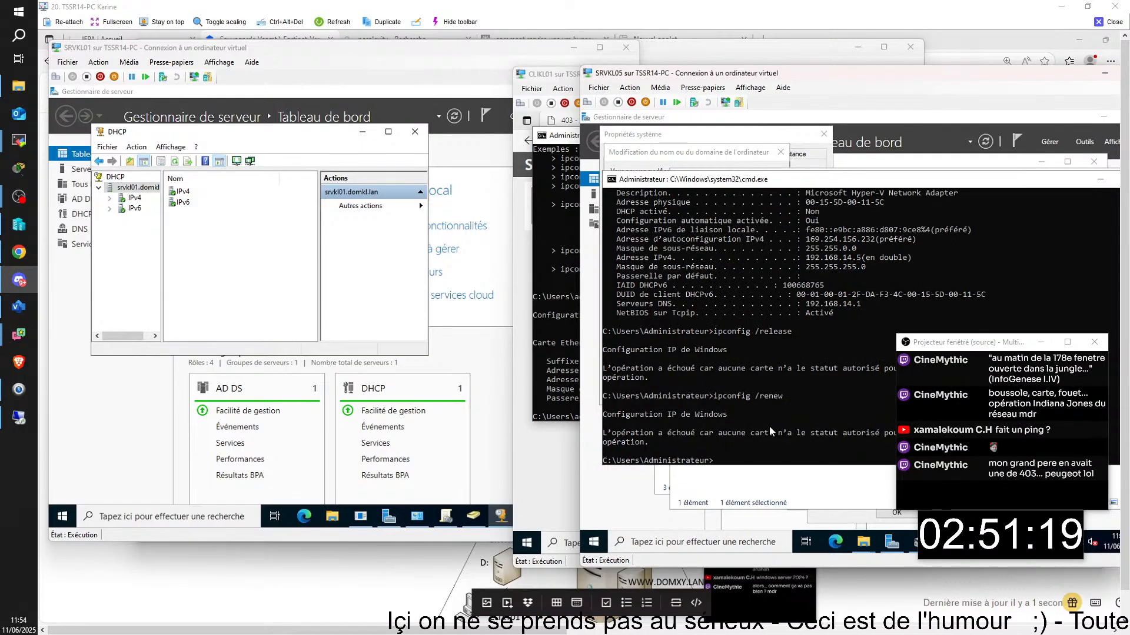
pyautogui.press('BackSpace')
pyautogui.press('BackSpace')
pyautogui.press('BackSpace')
pyautogui.press('BackSpace')
pyautogui.press('BackSpace')
pyautogui.press('BackSpace')
pyautogui.press('BackSpace')
pyautogui.press('Return')
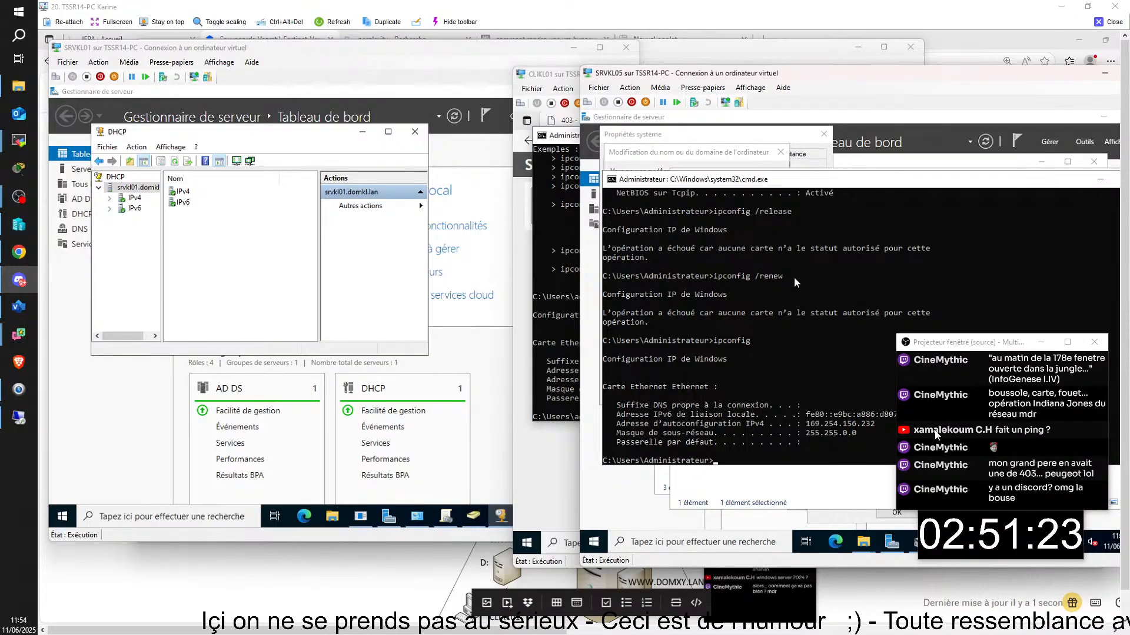
# - Open the SRVKL05 virtual machine's settings and close them with OK
pyautogui.click(542, 326)
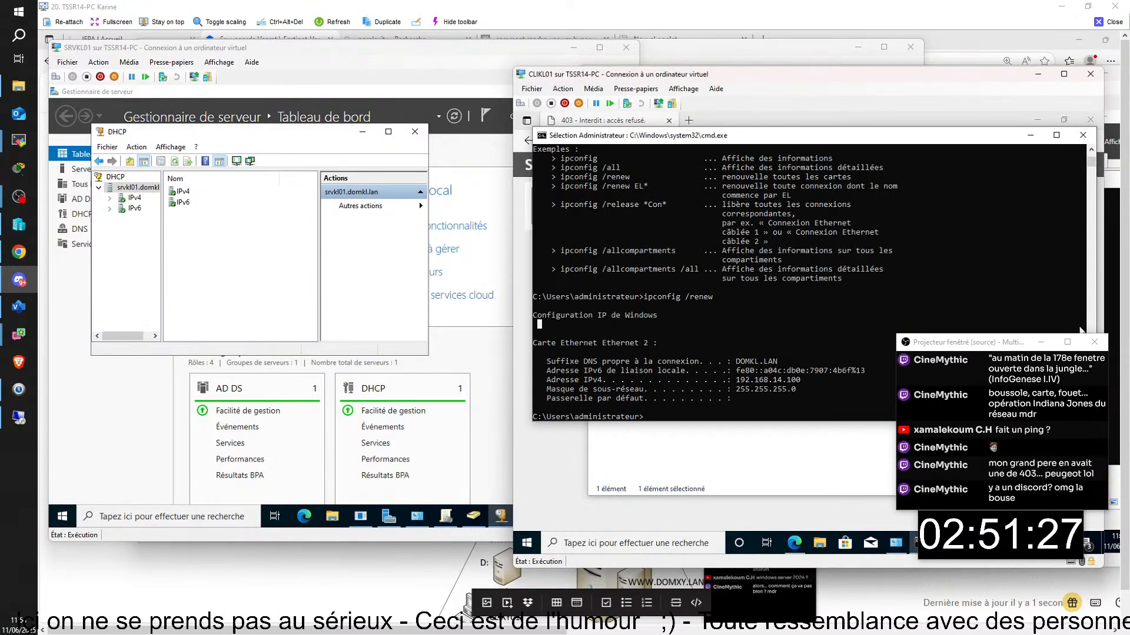
pyautogui.click(1110, 321)
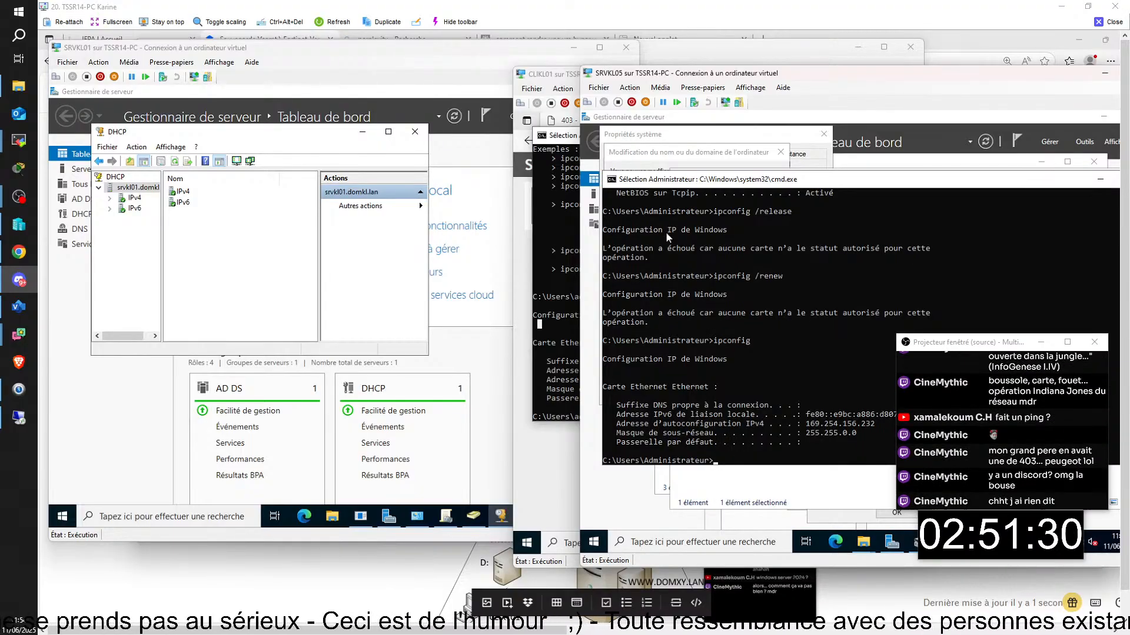
pyautogui.click(598, 87)
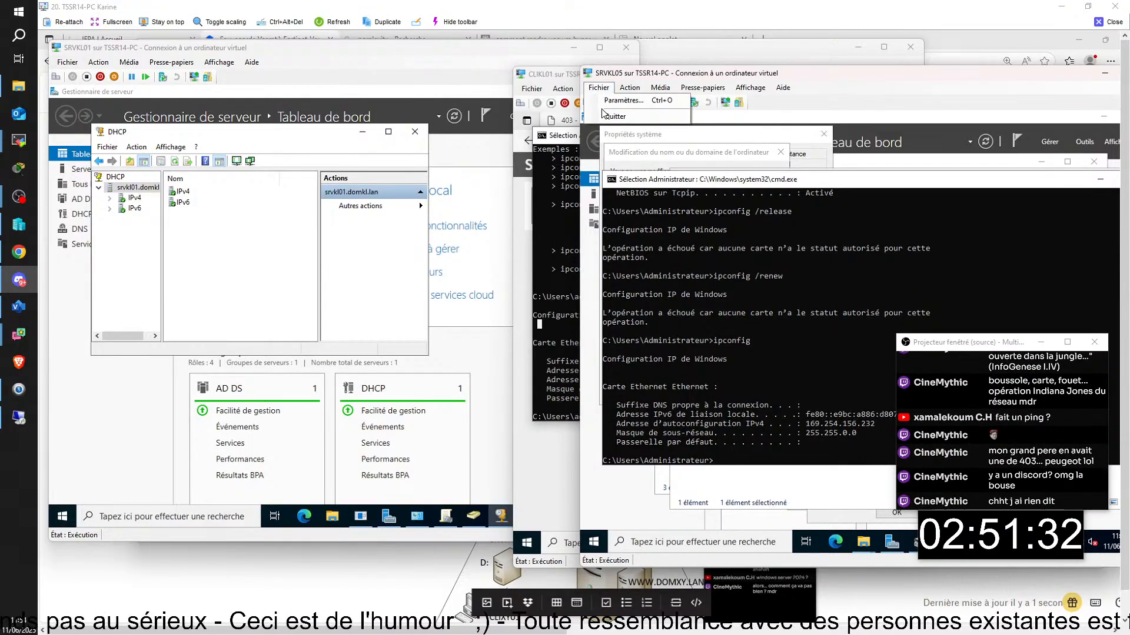
pyautogui.click(608, 103)
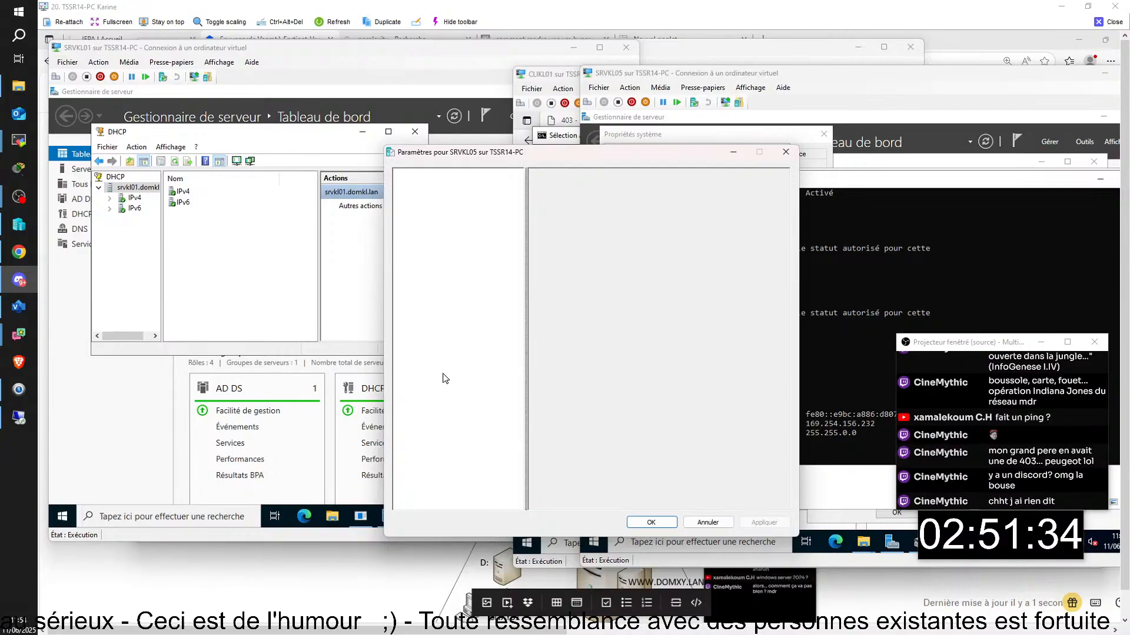
pyautogui.click(652, 522)
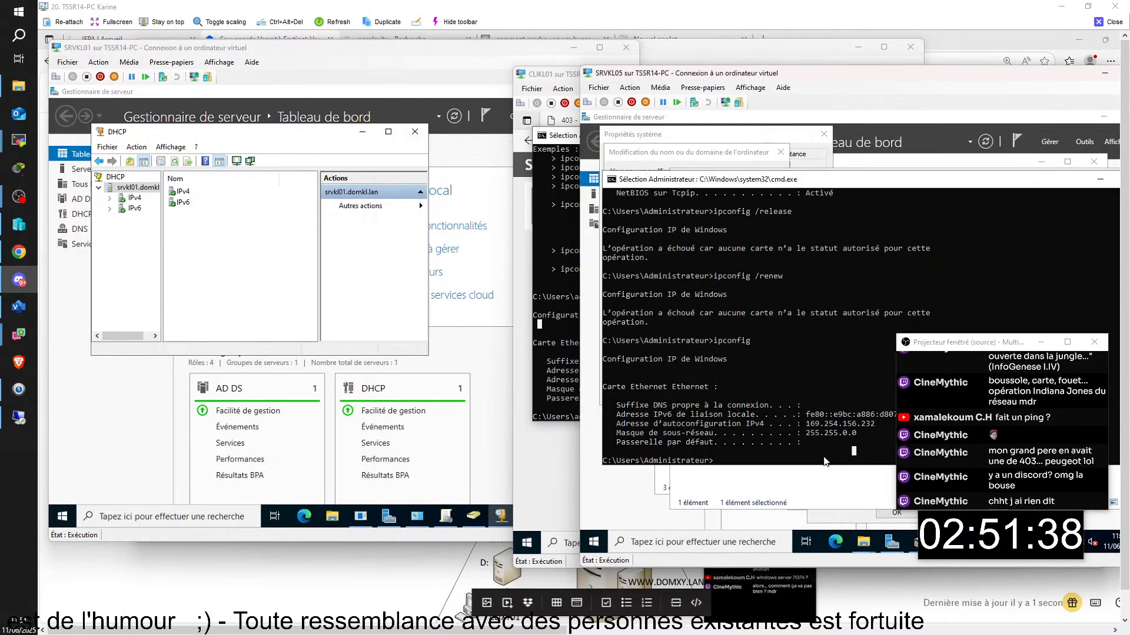
# - Run ipconfig /all on SRVKL05, showing 192.168.14.5 and DNS server 192.168.14.1
pyautogui.press('Up')
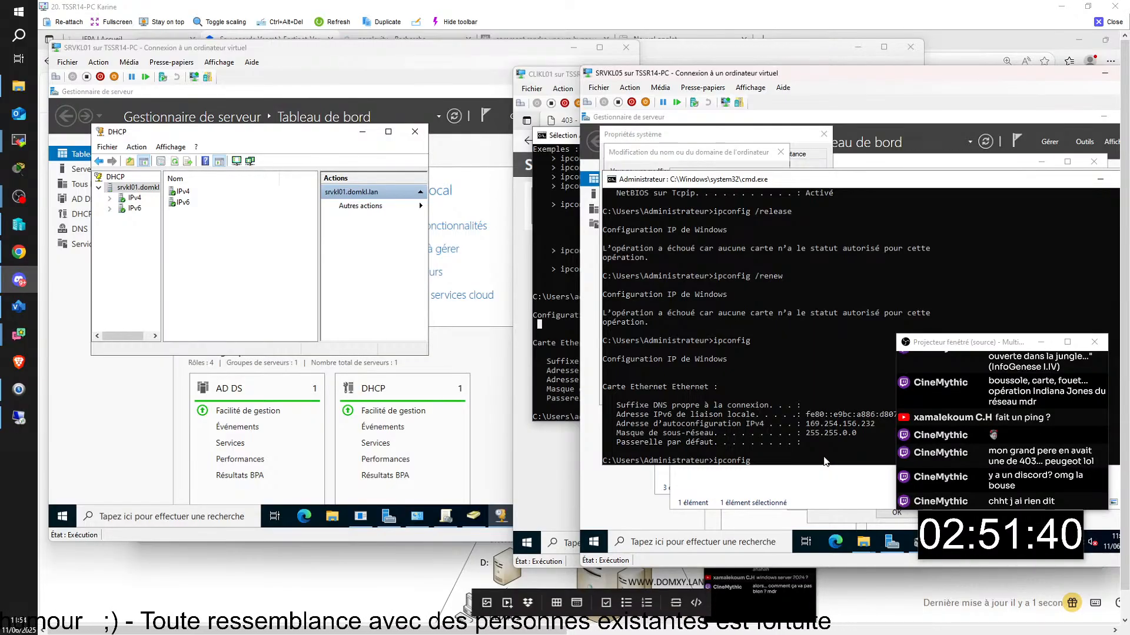
pyautogui.write('/all')
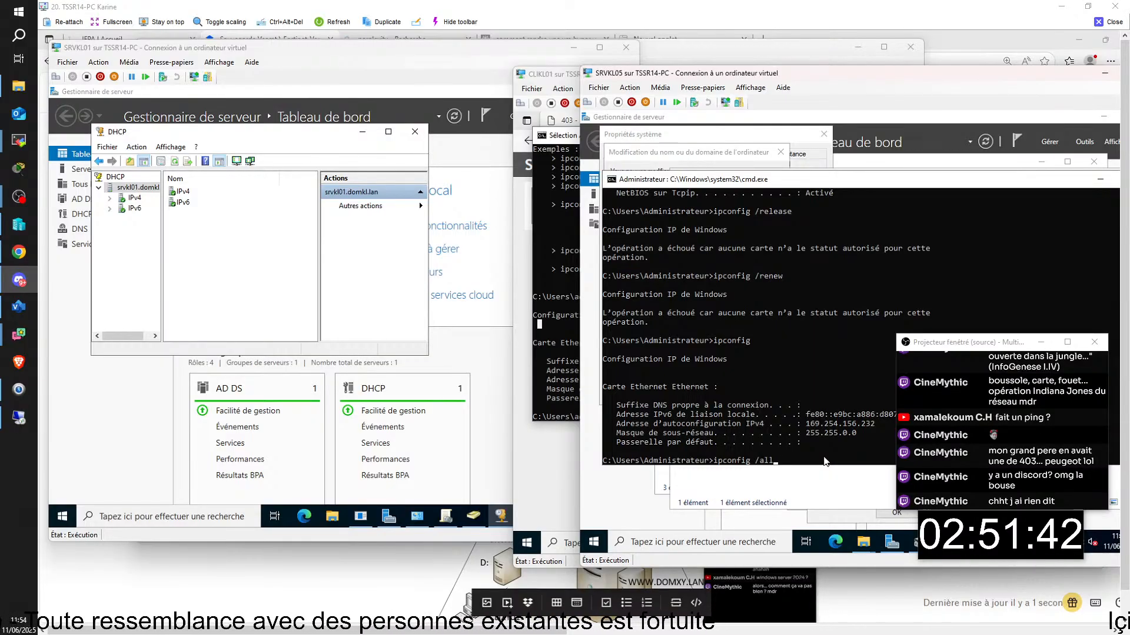
pyautogui.press('Return')
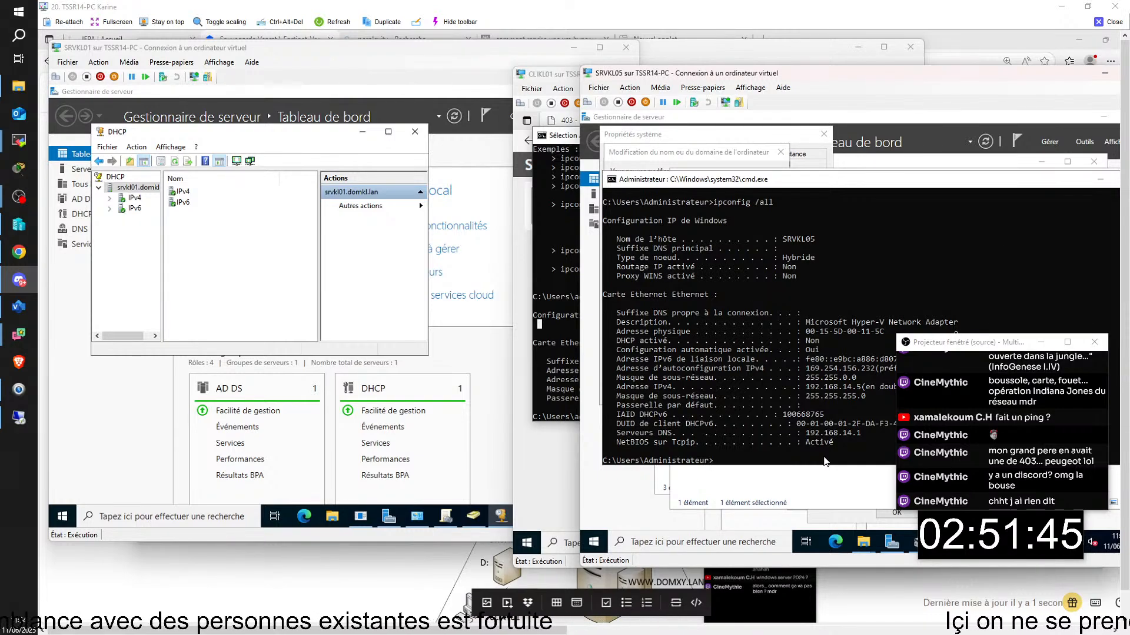
pyautogui.moveTo(958, 356); pyautogui.dragTo(979, 355)
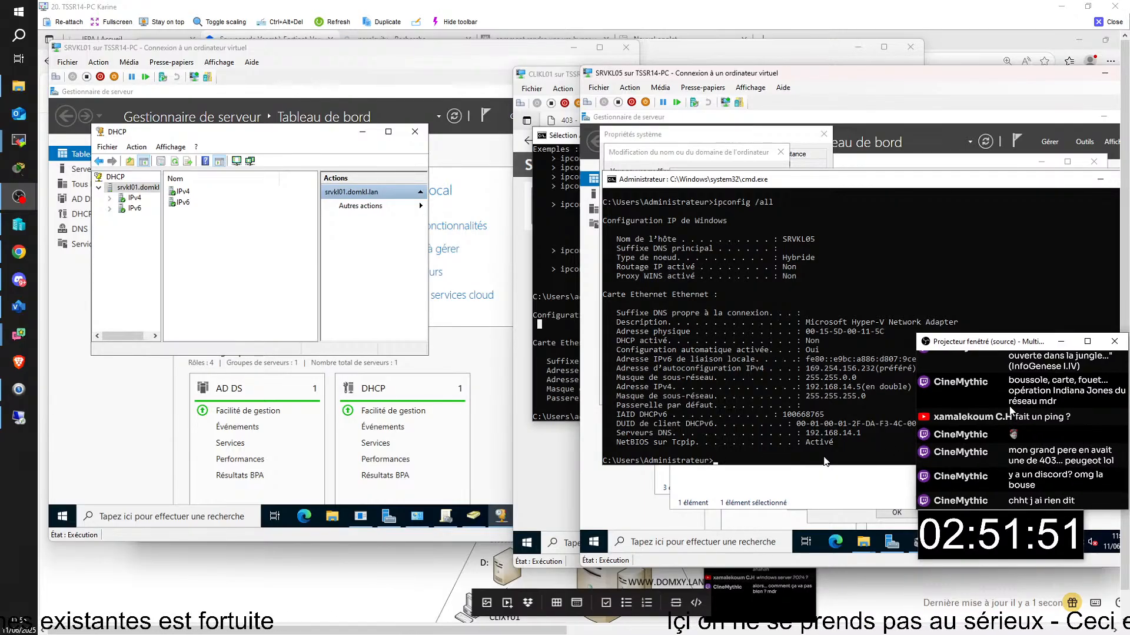
# - Restart SRVKL05 from the Start menu with the reason 'Autre (non planifié)'
pyautogui.click(595, 539)
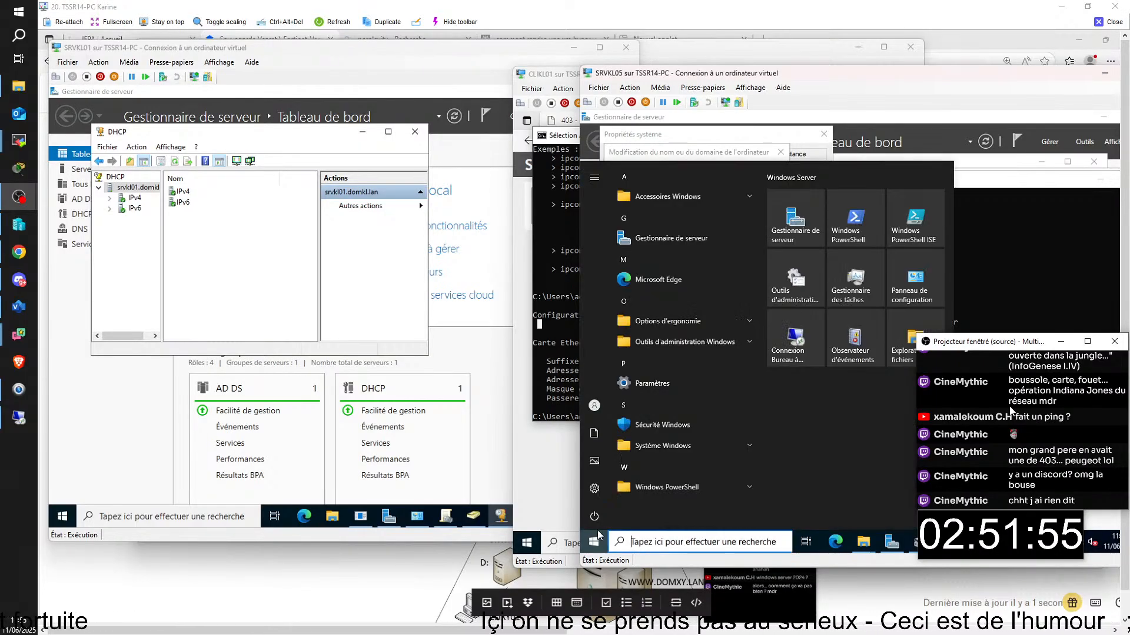
pyautogui.click(601, 517)
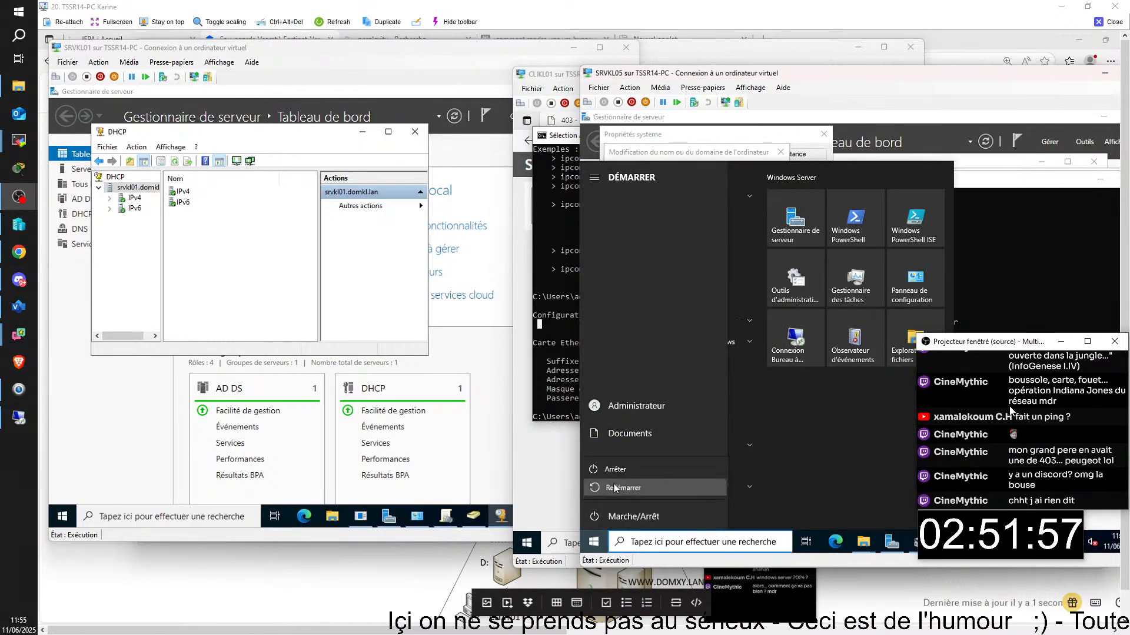
pyautogui.click(613, 485)
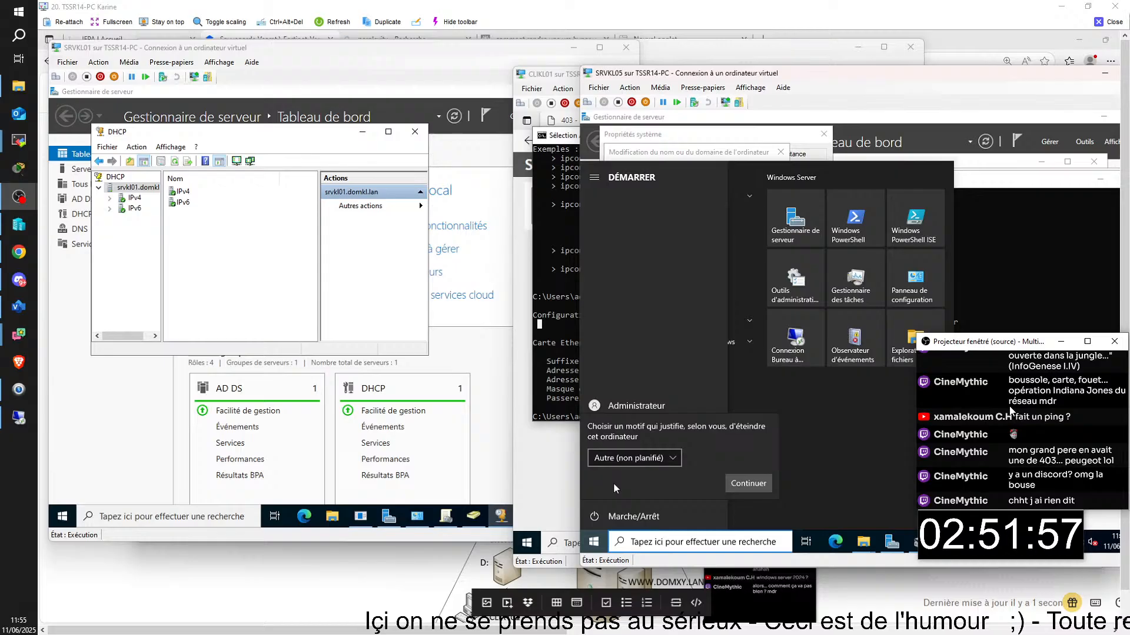
pyautogui.click(743, 483)
pyautogui.click(742, 482)
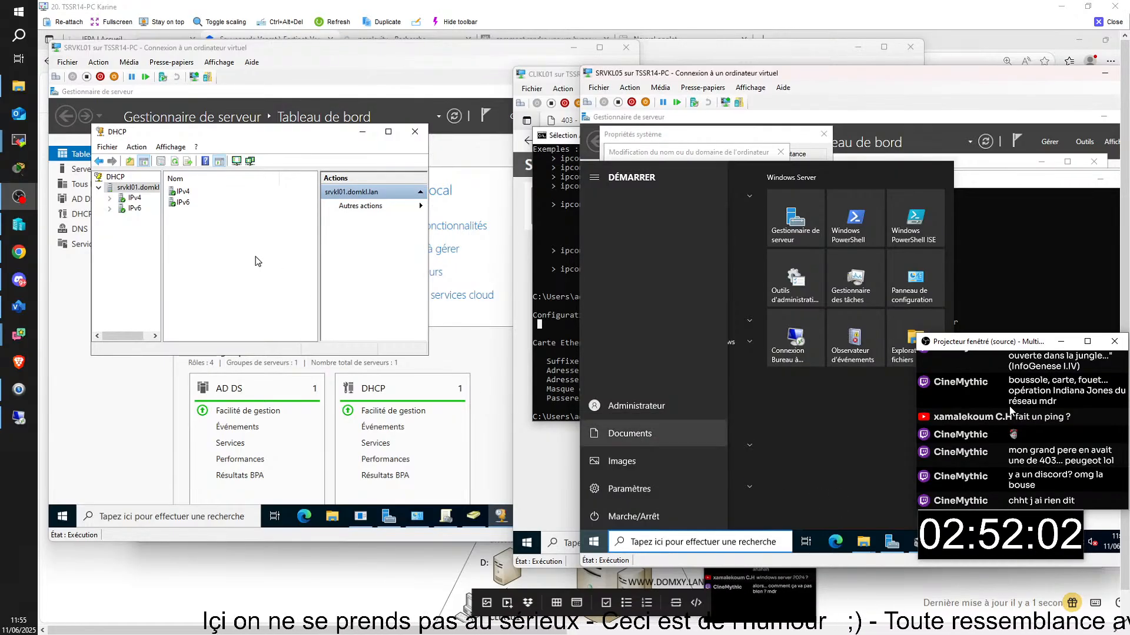
pyautogui.click(361, 133)
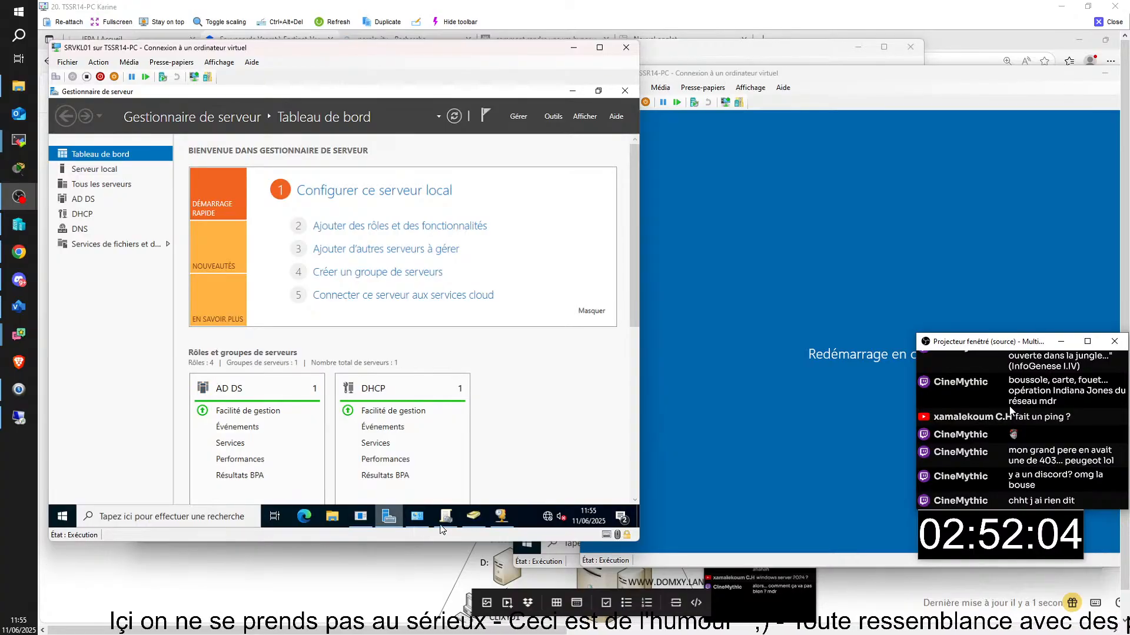
# - Check ACC-COMPTA's members, confirming only GROUP-COMPTA, and cancel adding a member
pyautogui.click(477, 519)
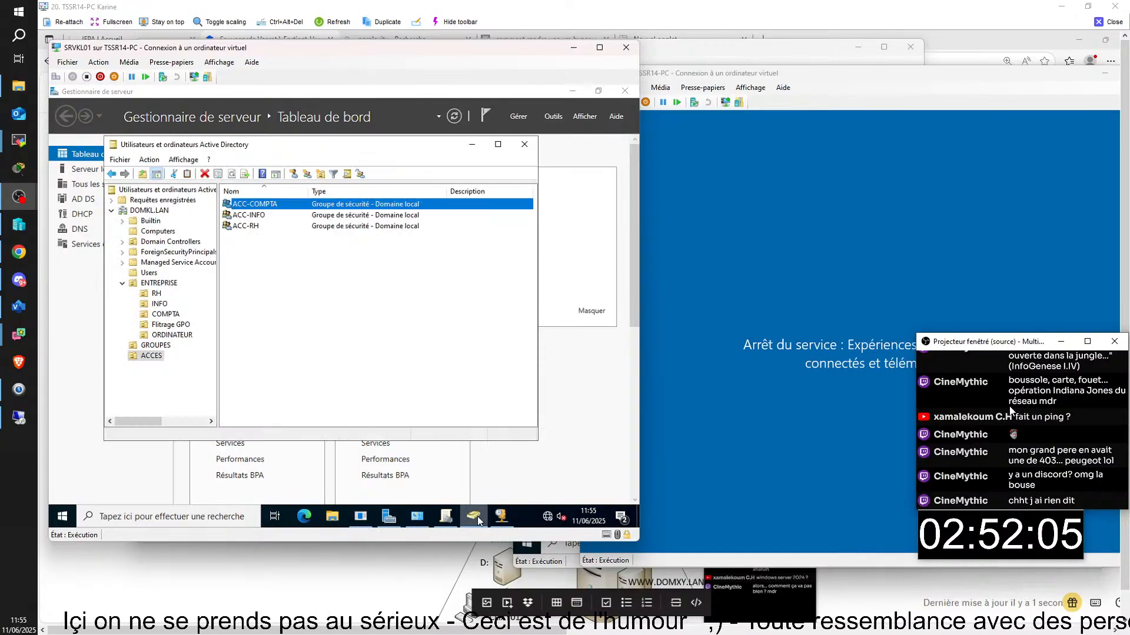
pyautogui.click(445, 523)
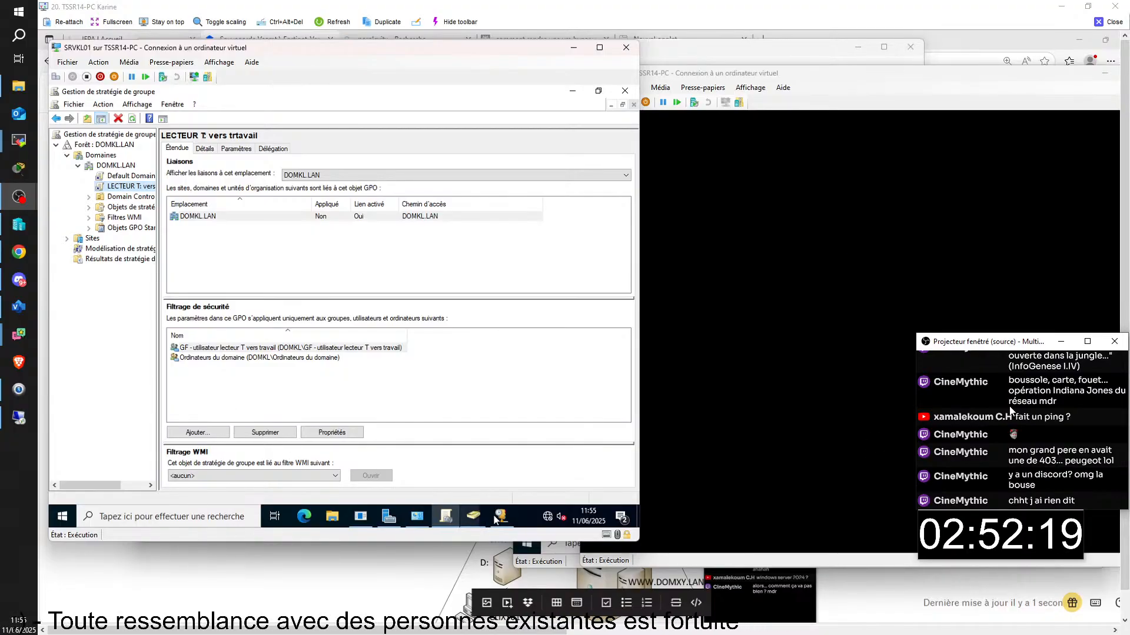
pyautogui.click(473, 516)
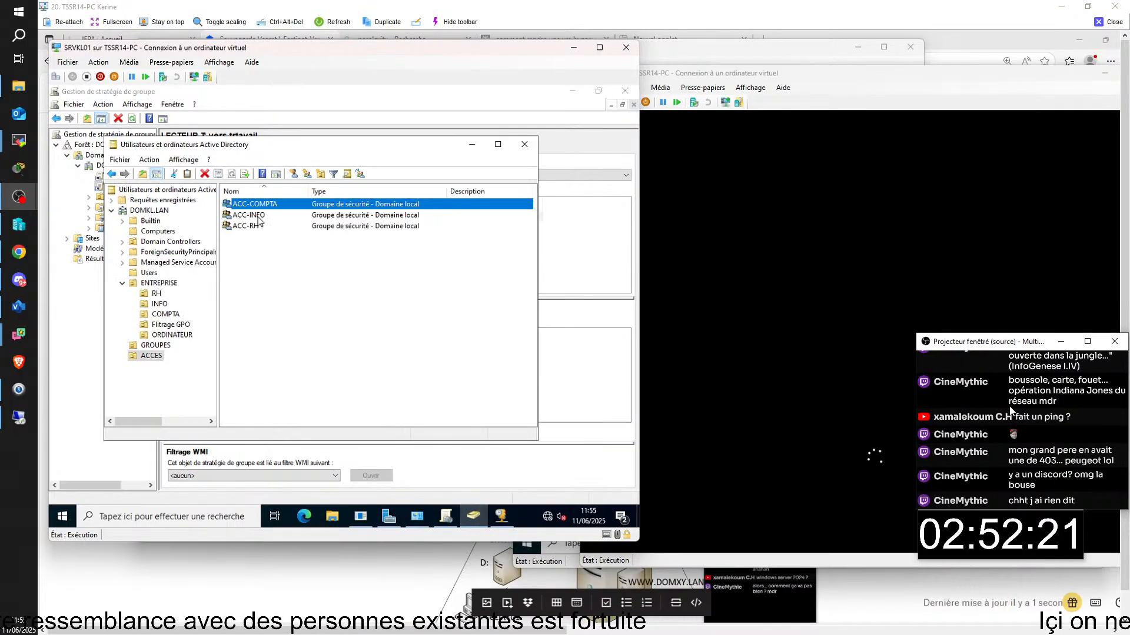
pyautogui.doubleClick(264, 205)
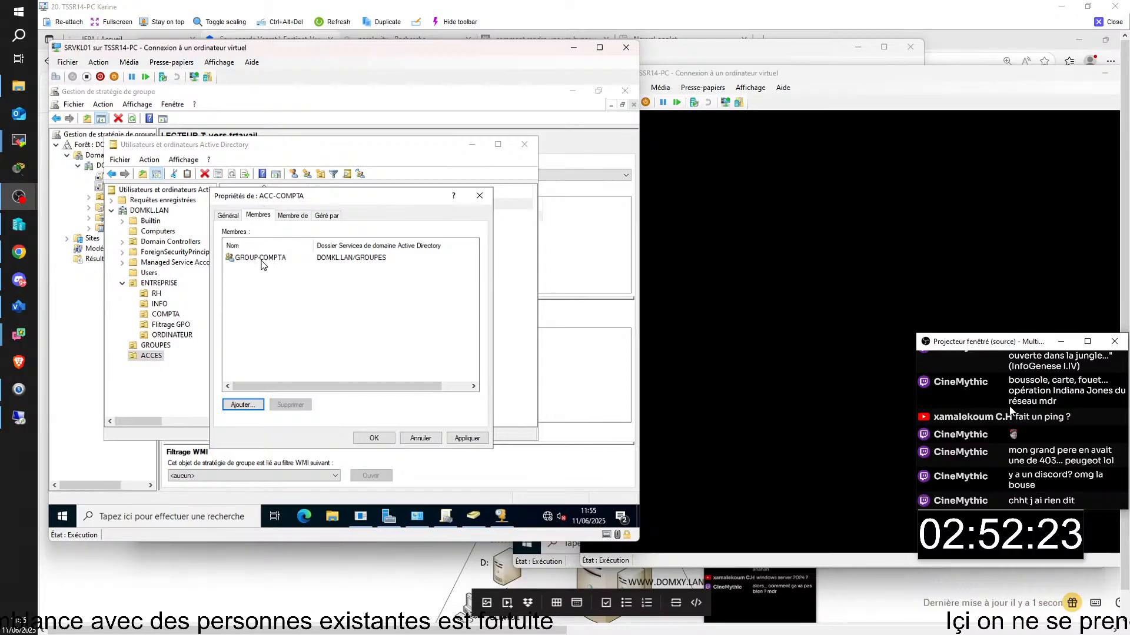
pyautogui.click(243, 405)
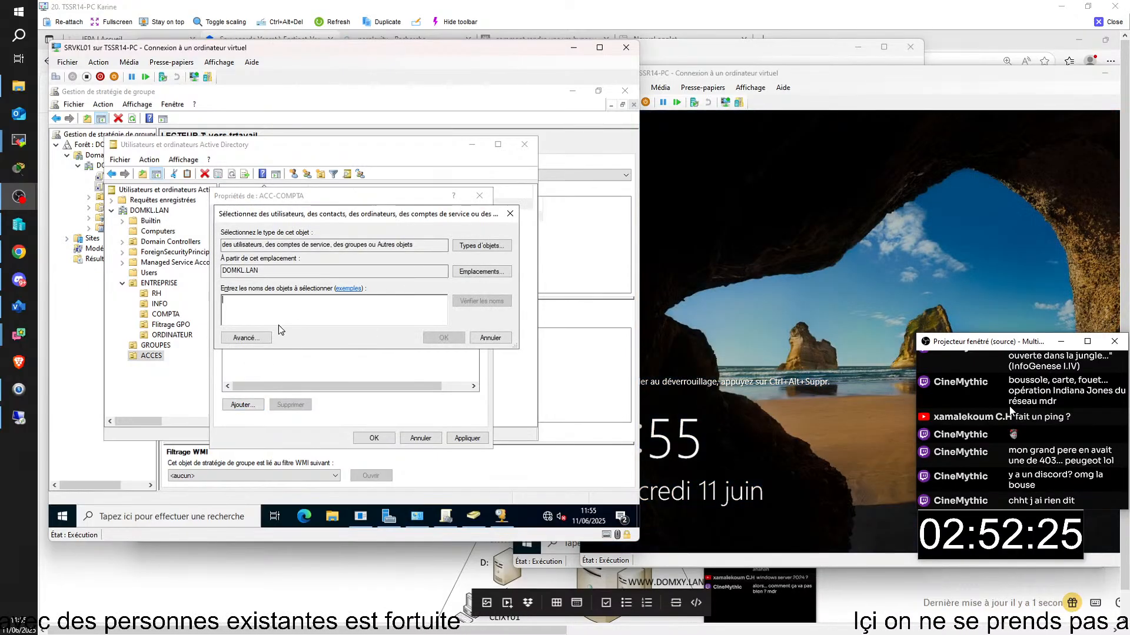
pyautogui.write('al')
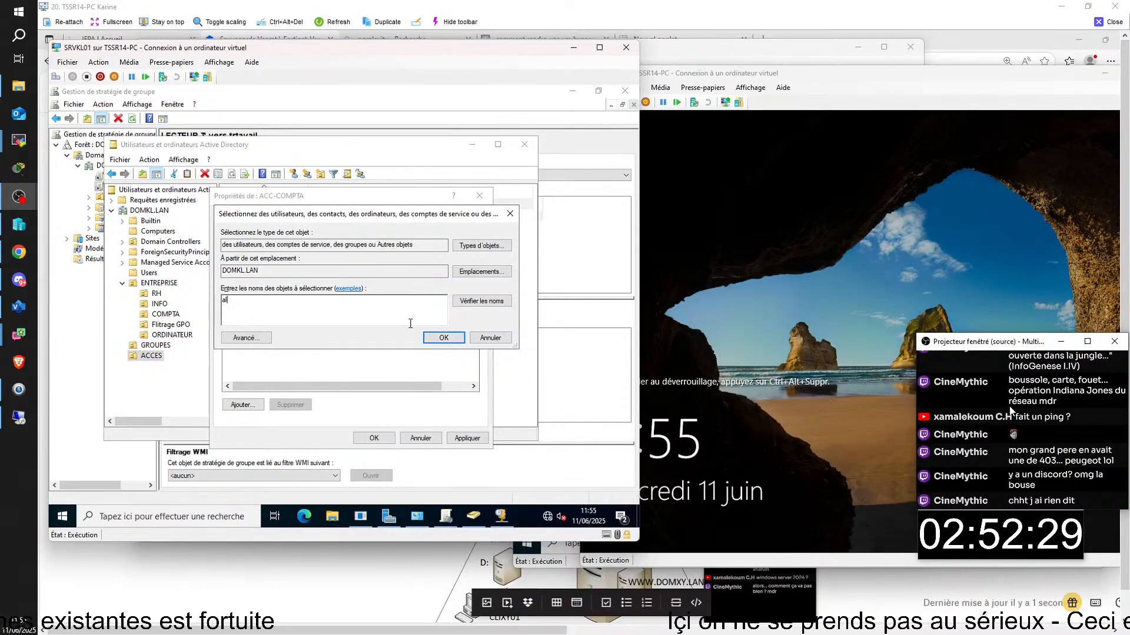
pyautogui.press('BackSpace')
pyautogui.press('BackSpace')
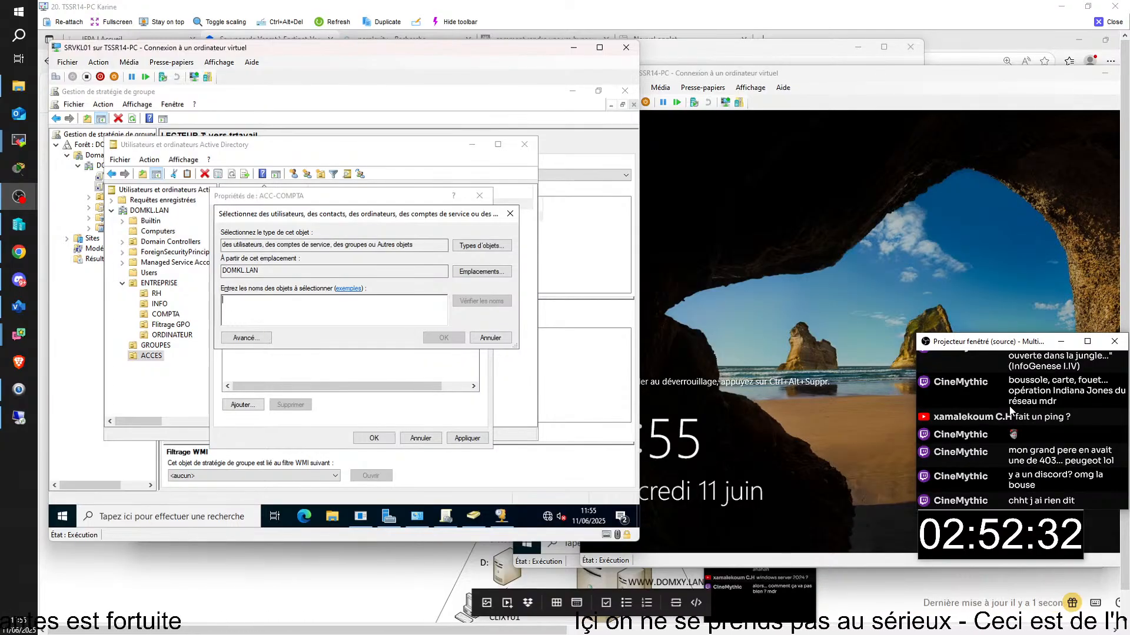
pyautogui.click(510, 215)
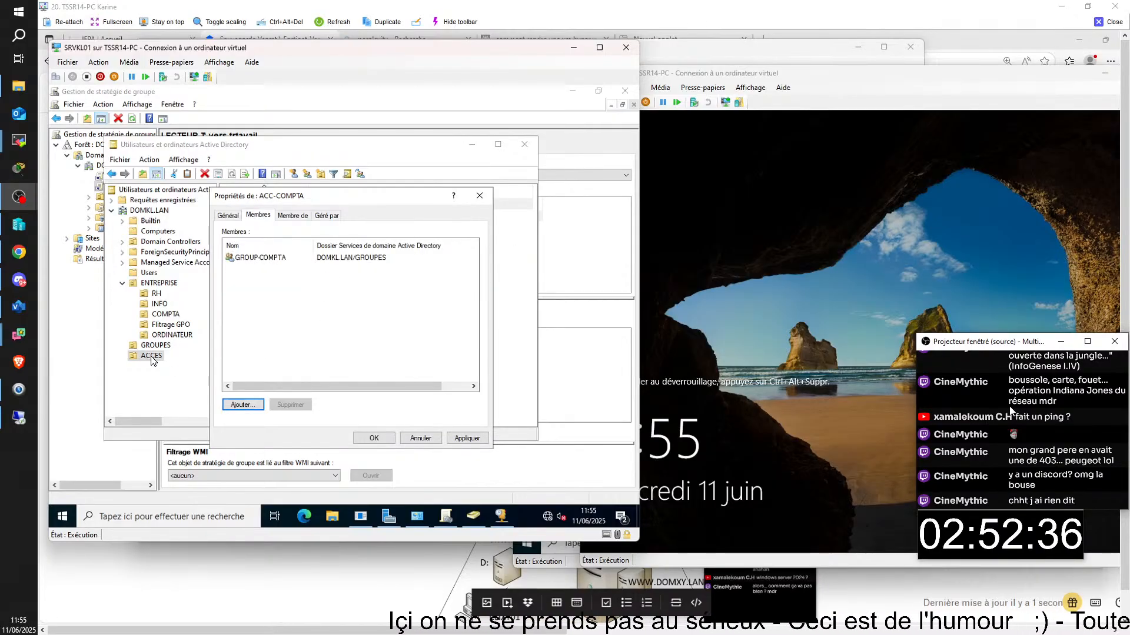
# - Browse the users in the COMPTA, INFO and RH units
pyautogui.click(173, 315)
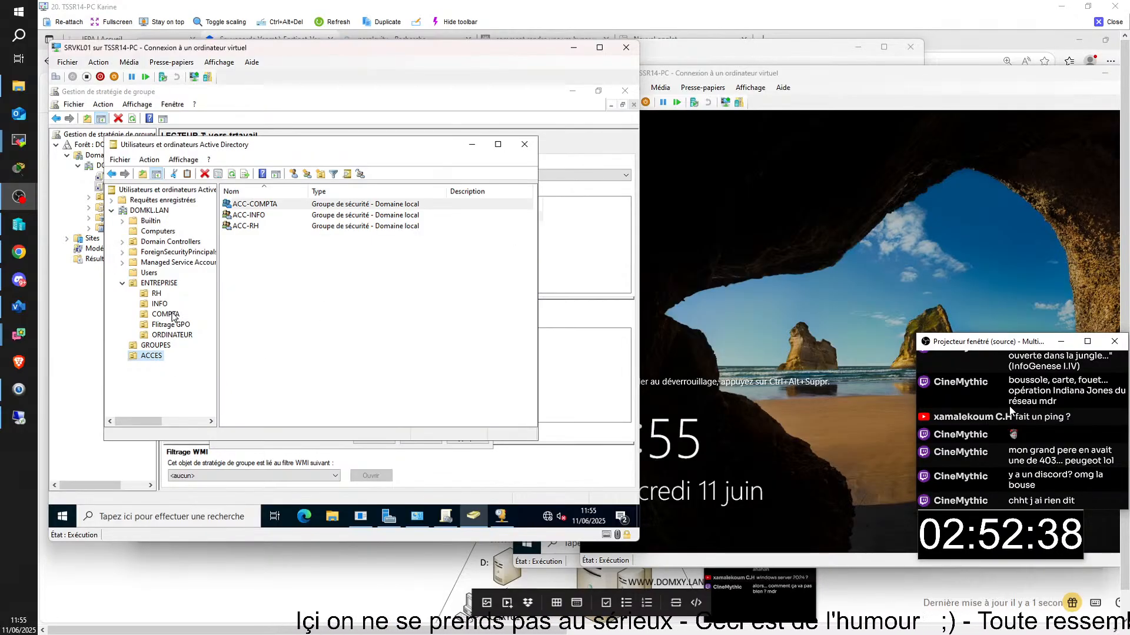
pyautogui.click(174, 316)
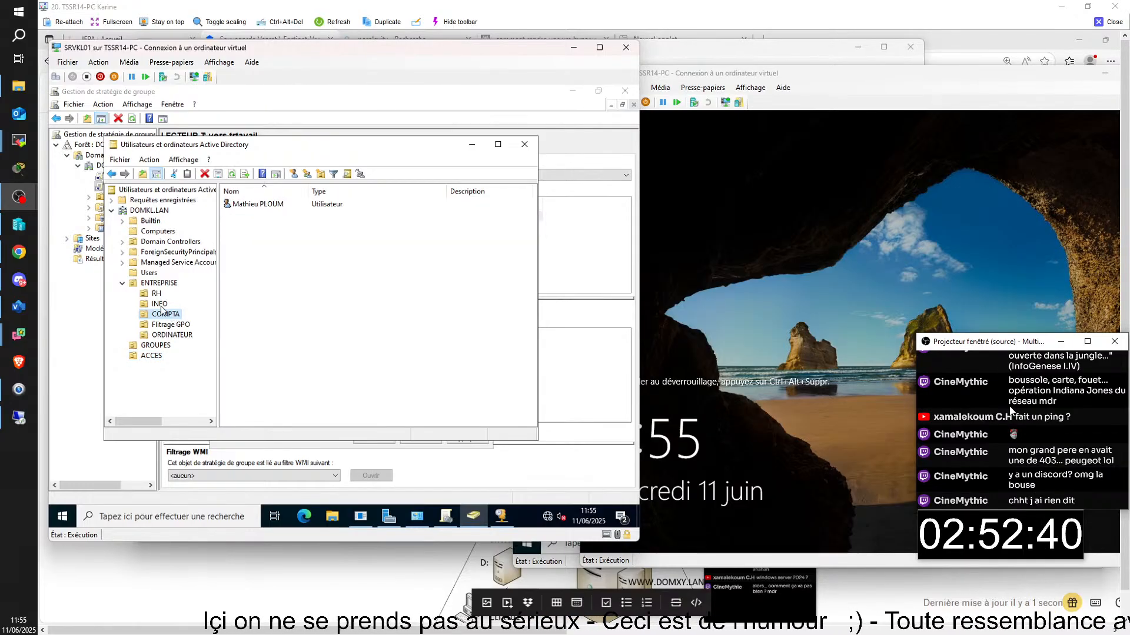
pyautogui.click(160, 303)
pyautogui.click(157, 293)
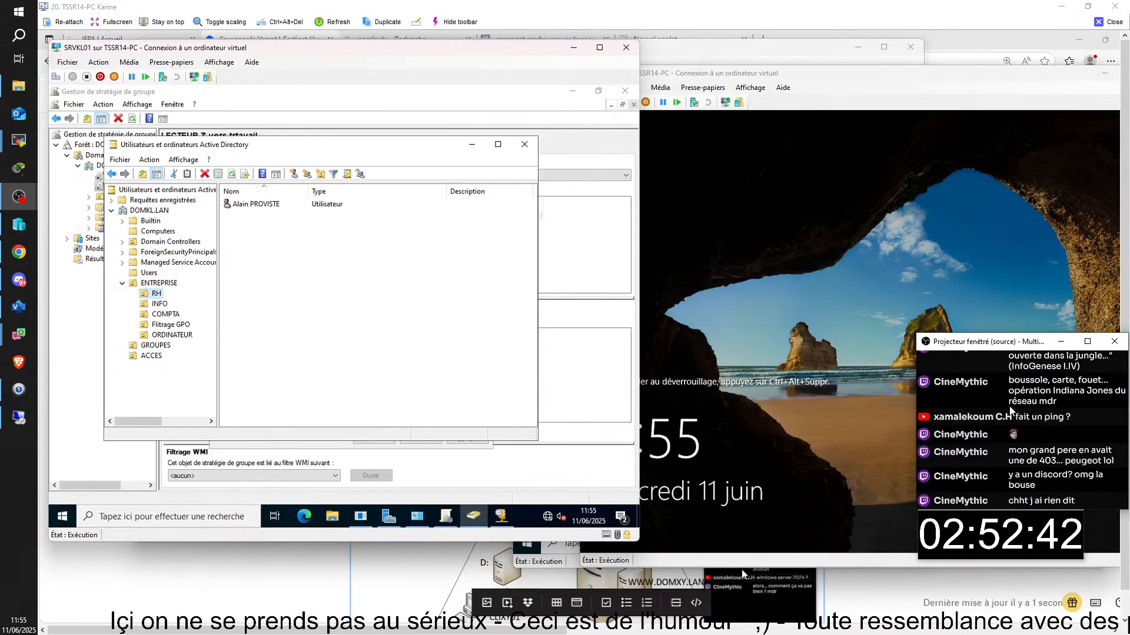
pyautogui.click(665, 74)
pyautogui.click(588, 102)
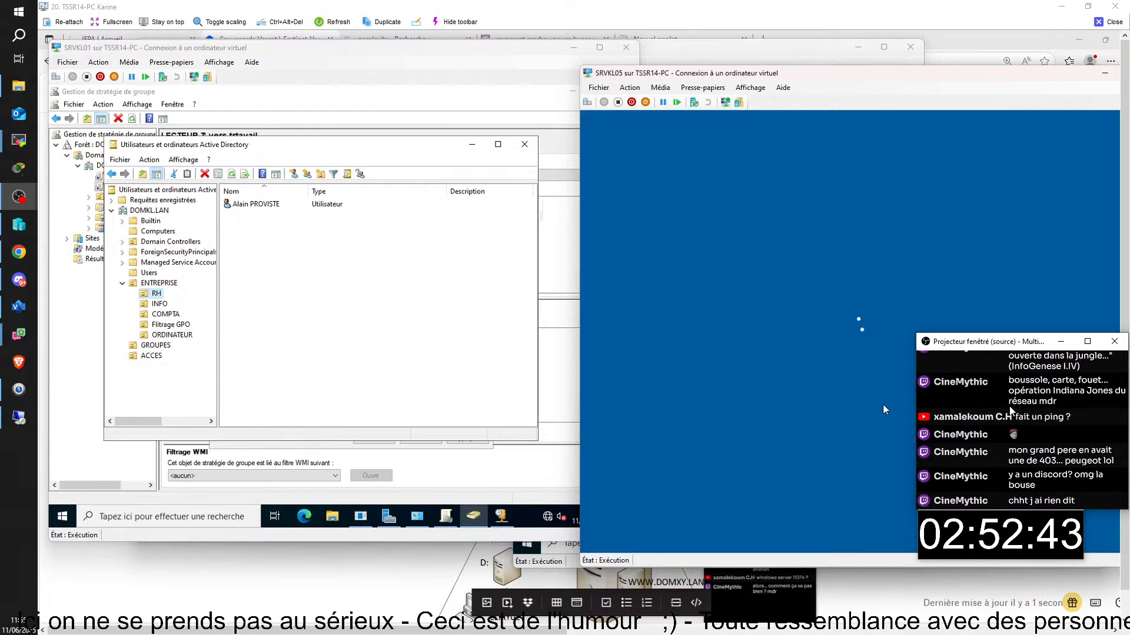
# - Sign in to SRVKL05 as Administrator with the account password and open the search panel
pyautogui.write('Pa')
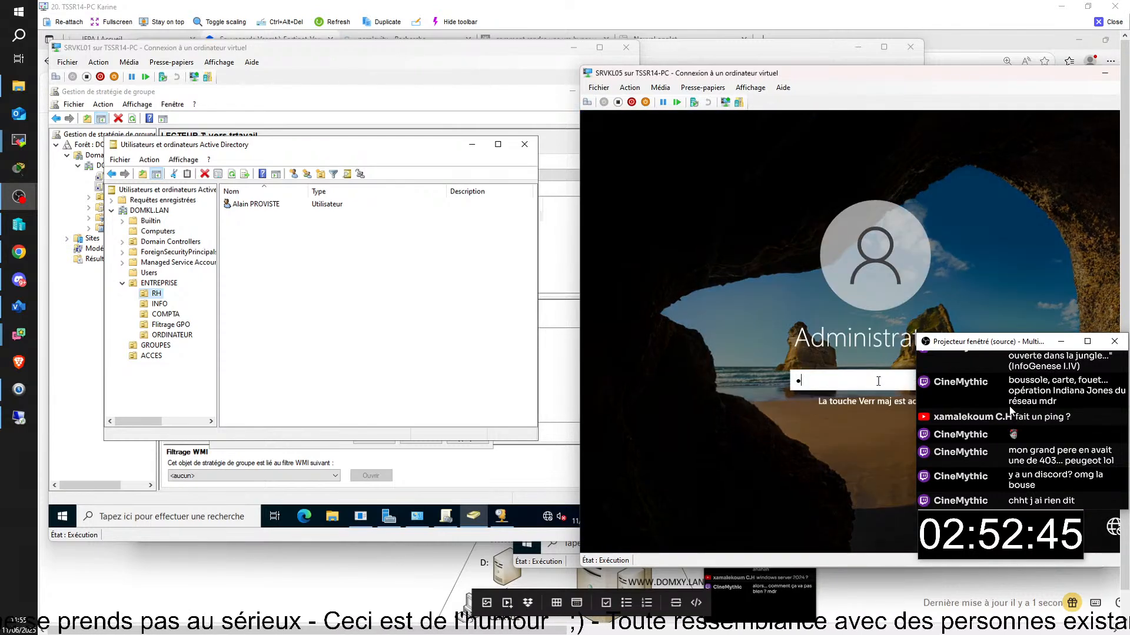
pyautogui.write('•••')
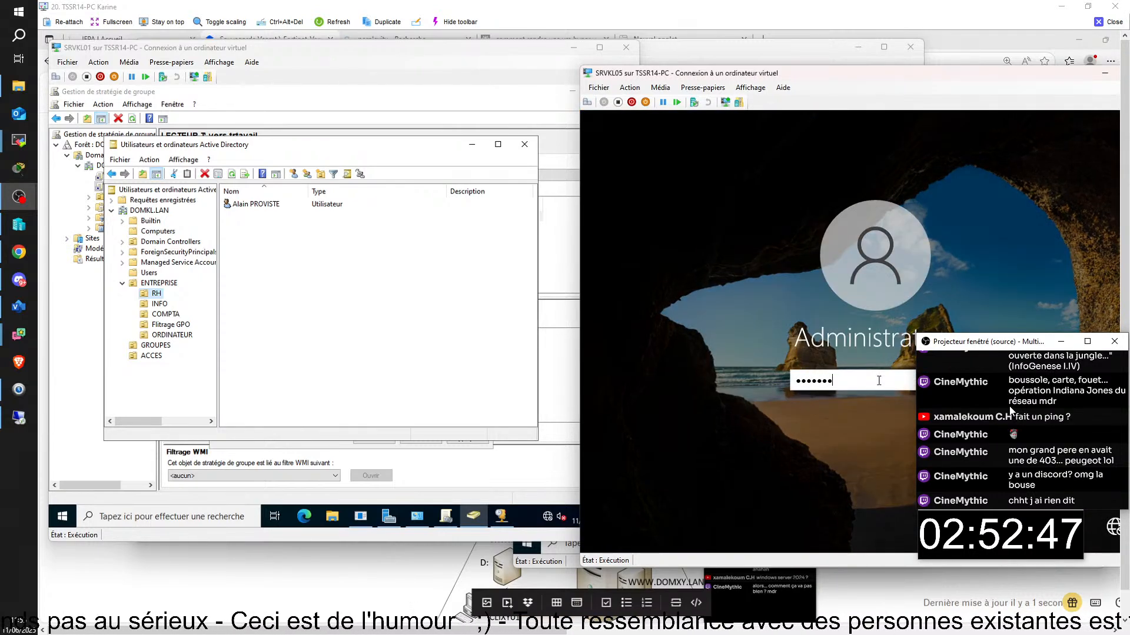
pyautogui.press('Return')
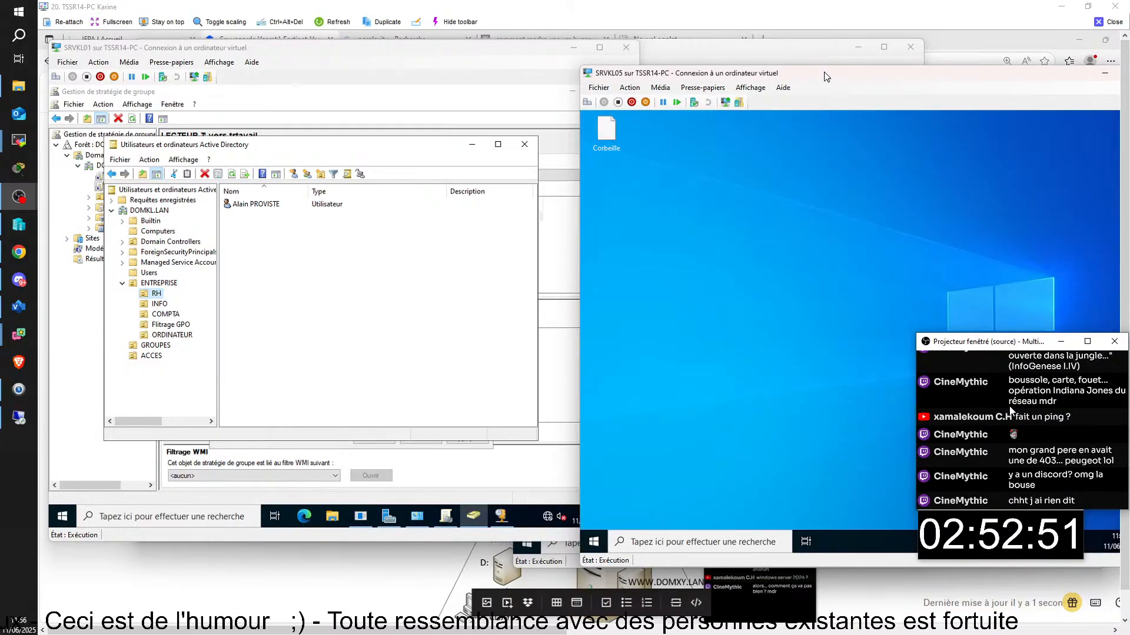
pyautogui.moveTo(826, 77); pyautogui.dragTo(737, 73)
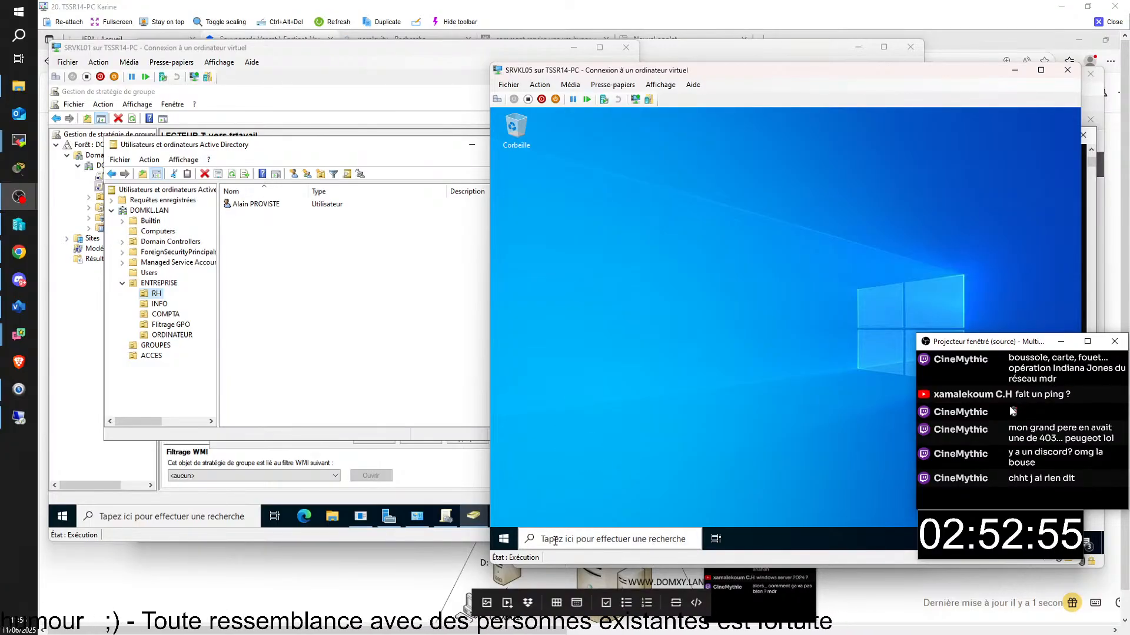
pyautogui.click(503, 539)
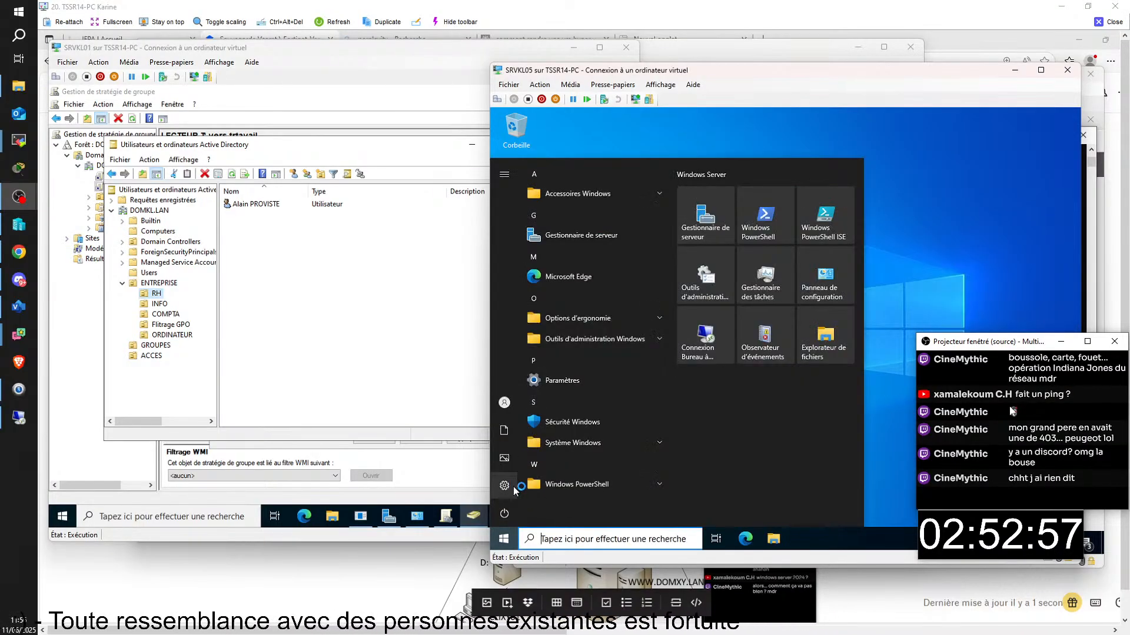
pyautogui.moveTo(514, 492)
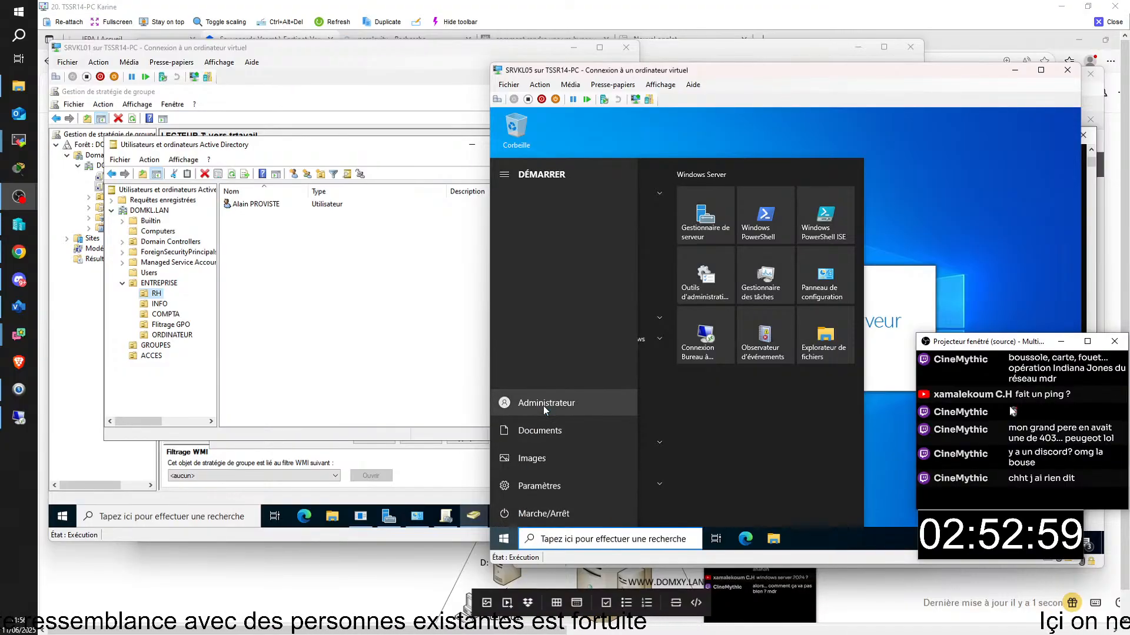
pyautogui.click(585, 540)
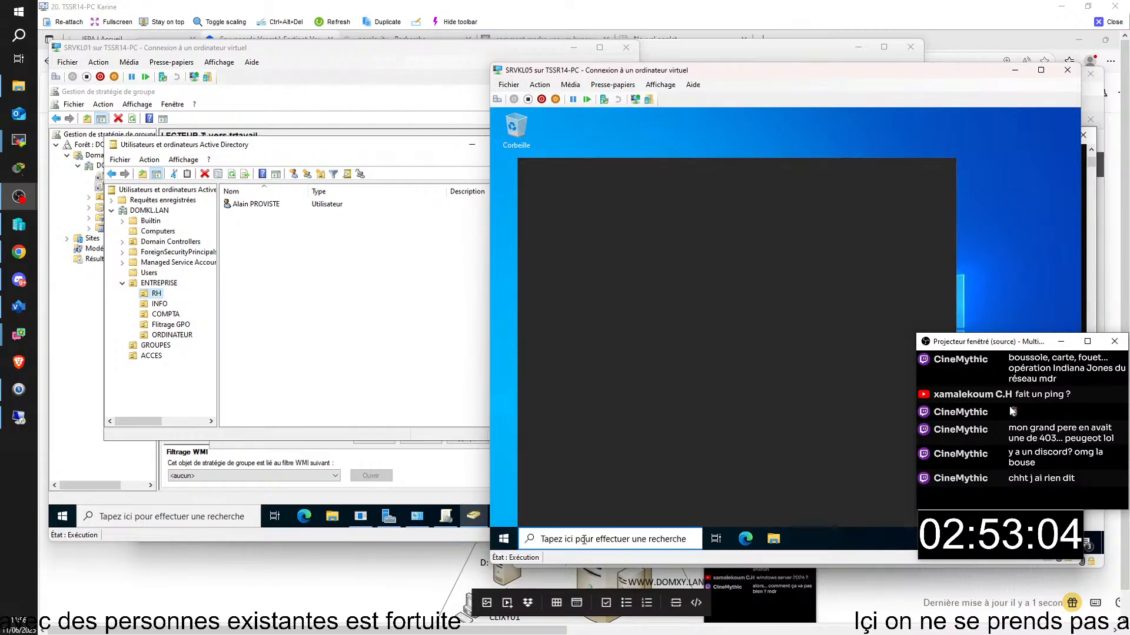
# - Run ipconfig in an administrator Command Prompt, showing 192.168.14.5 with mask 255.255.255.0
pyautogui.write('e')
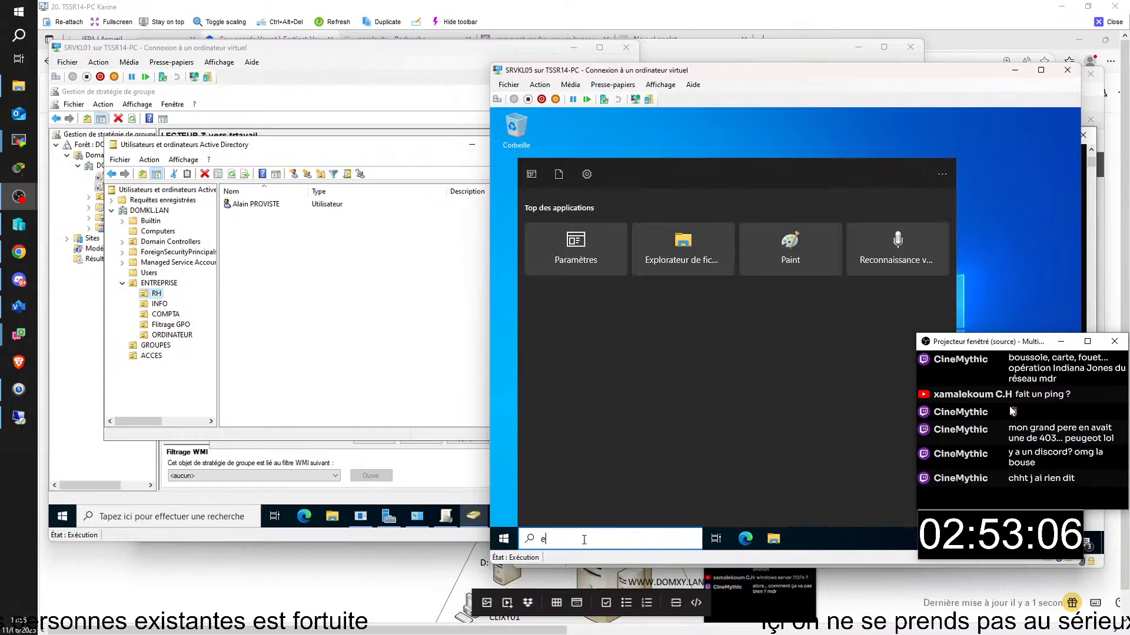
pyautogui.click(585, 240)
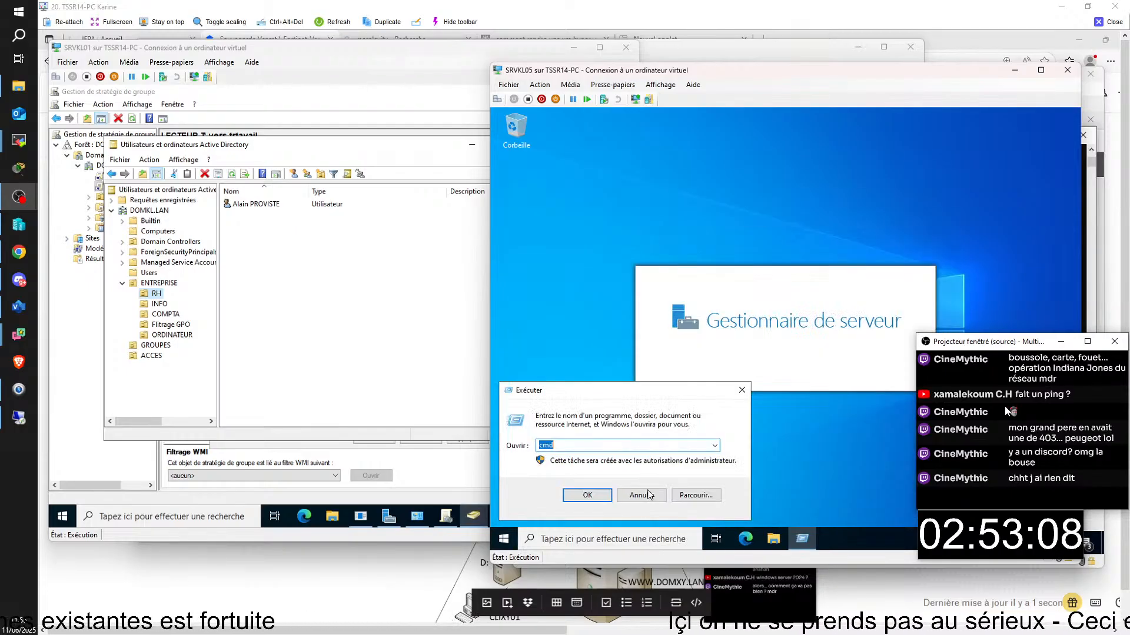
pyautogui.click(590, 493)
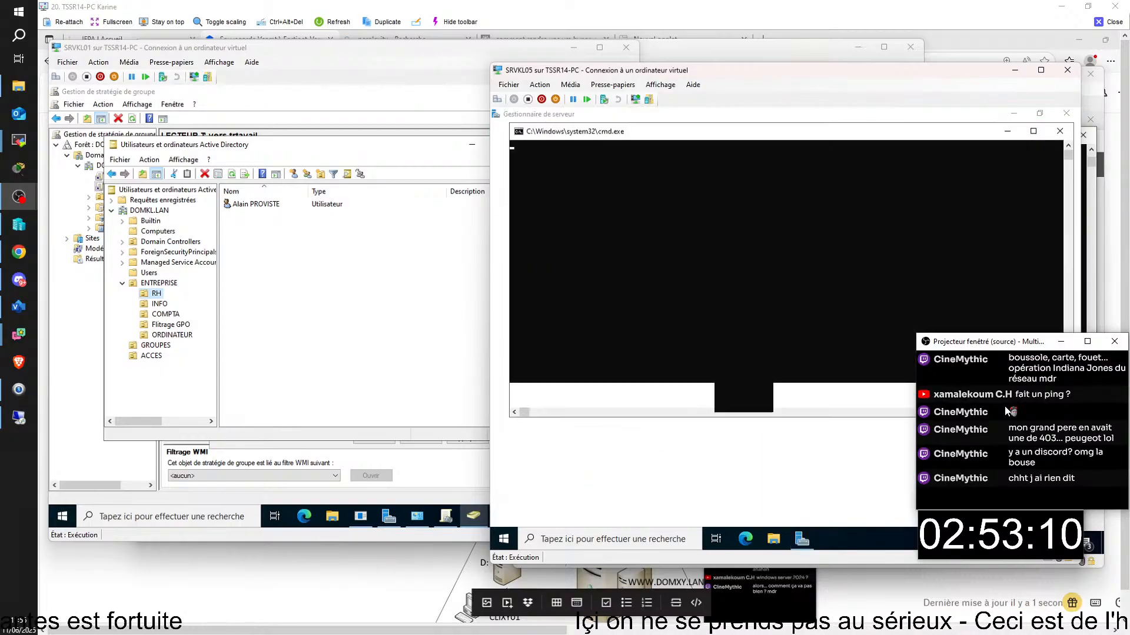
pyautogui.write('ipconfig')
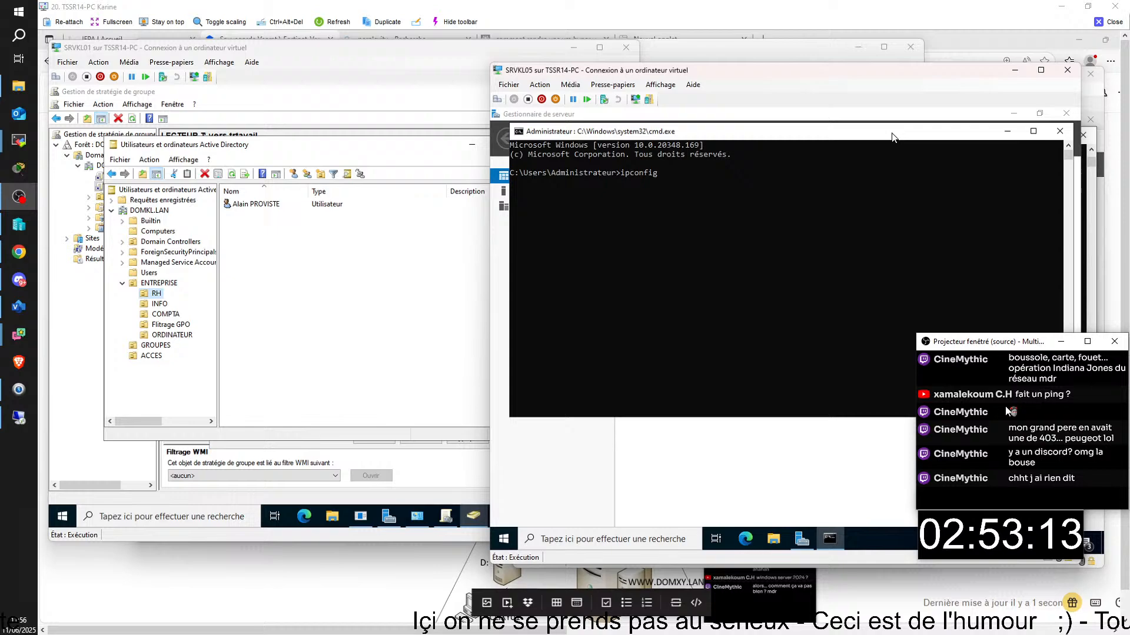
pyautogui.press('Return')
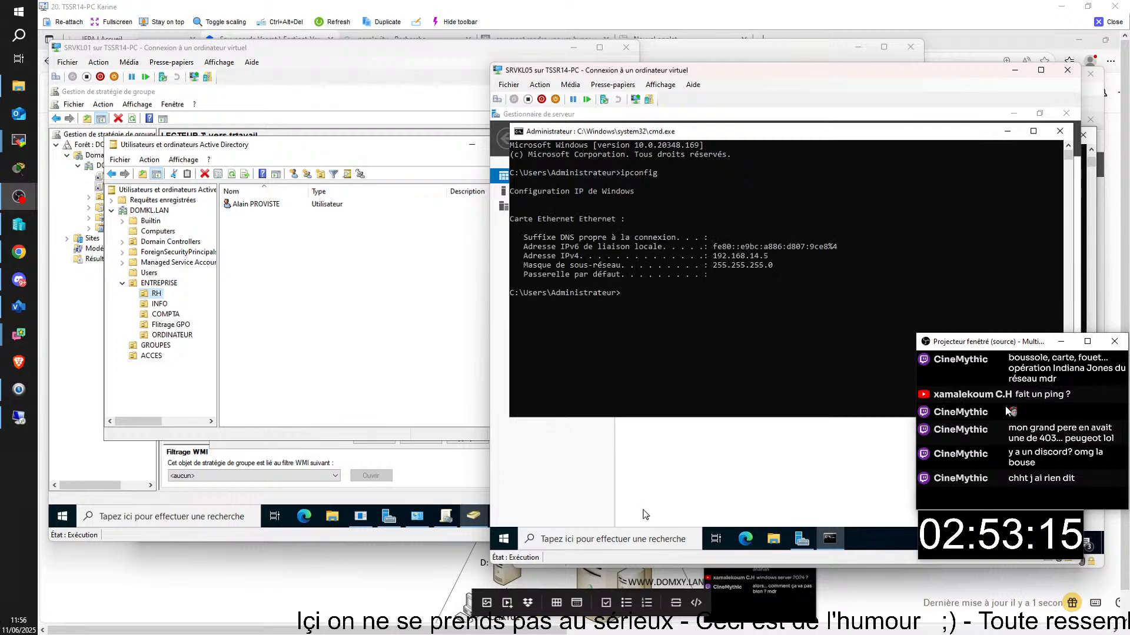
# - Launch sysdm.cpl from Run to open System Properties, showing workgroup WORKGROUP
pyautogui.click(628, 537)
pyautogui.write('s')
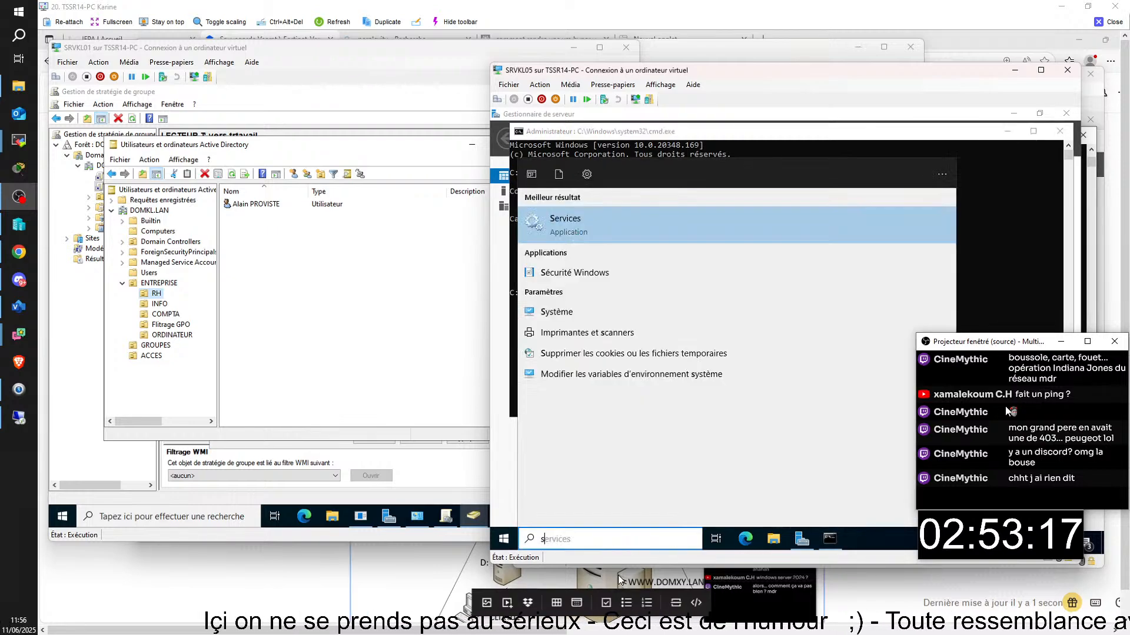
pyautogui.press('BackSpace')
pyautogui.write('e')
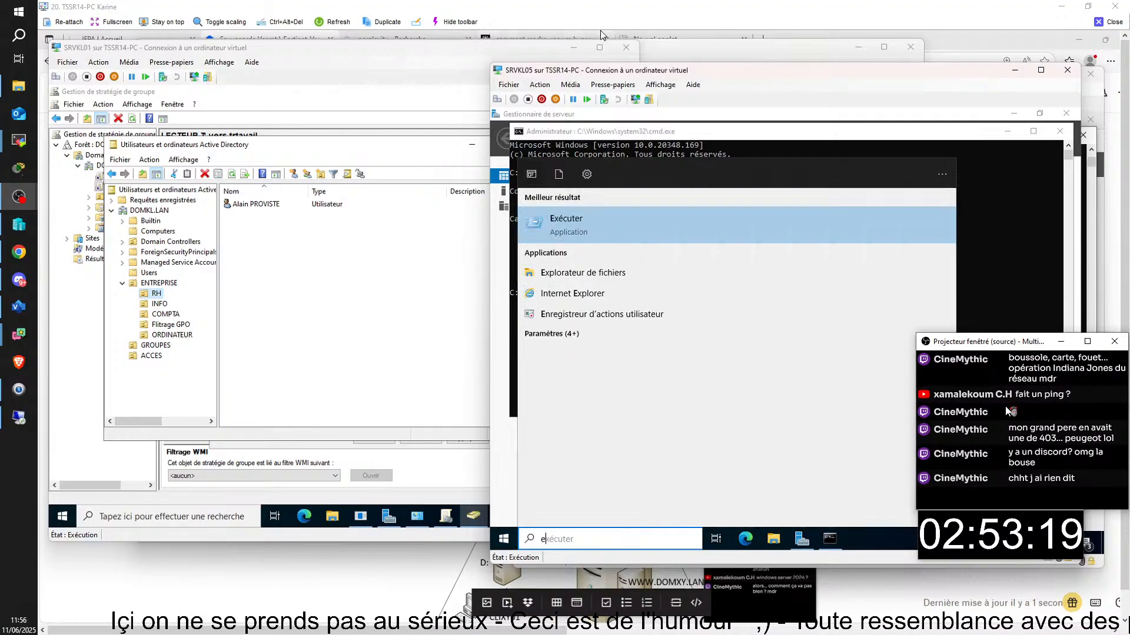
pyautogui.click(598, 212)
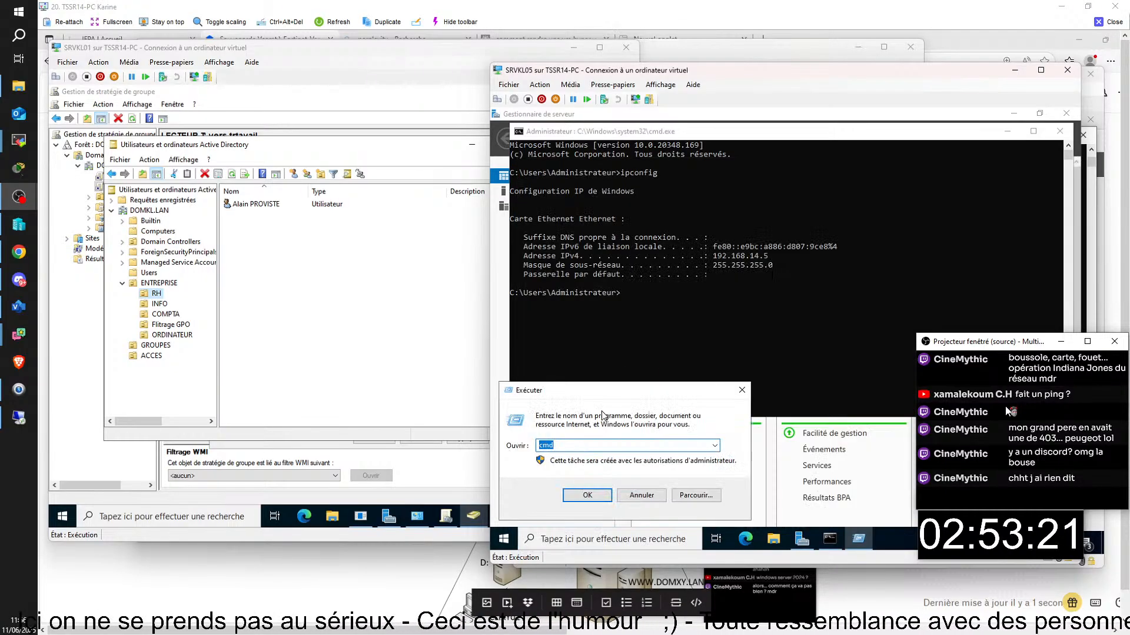
pyautogui.write('sysd')
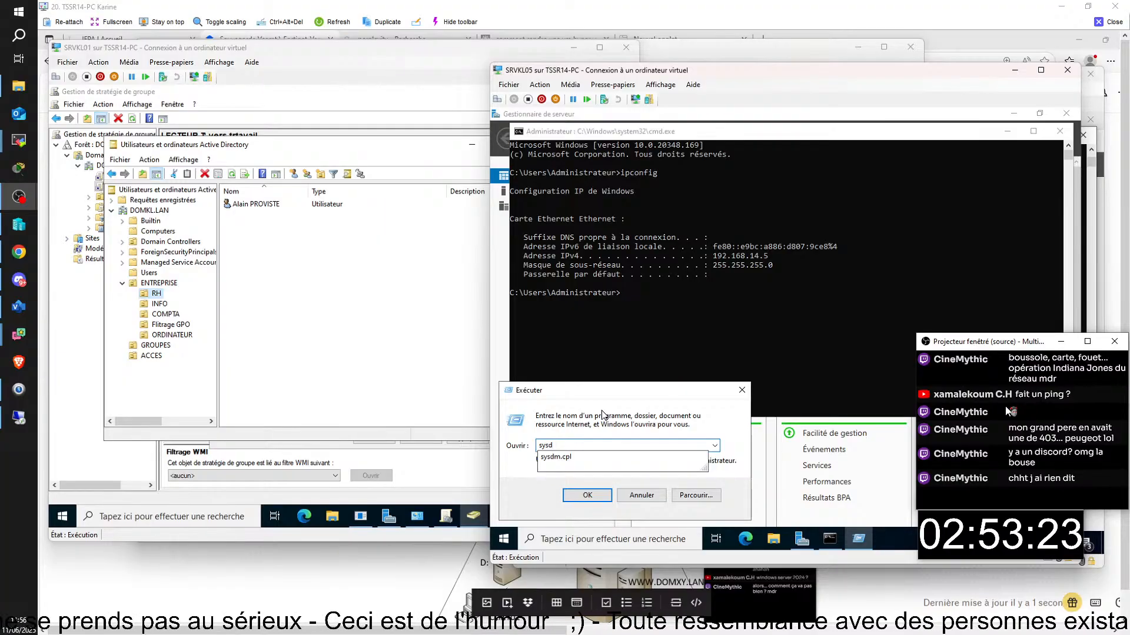
pyautogui.press('Down')
pyautogui.press('Return')
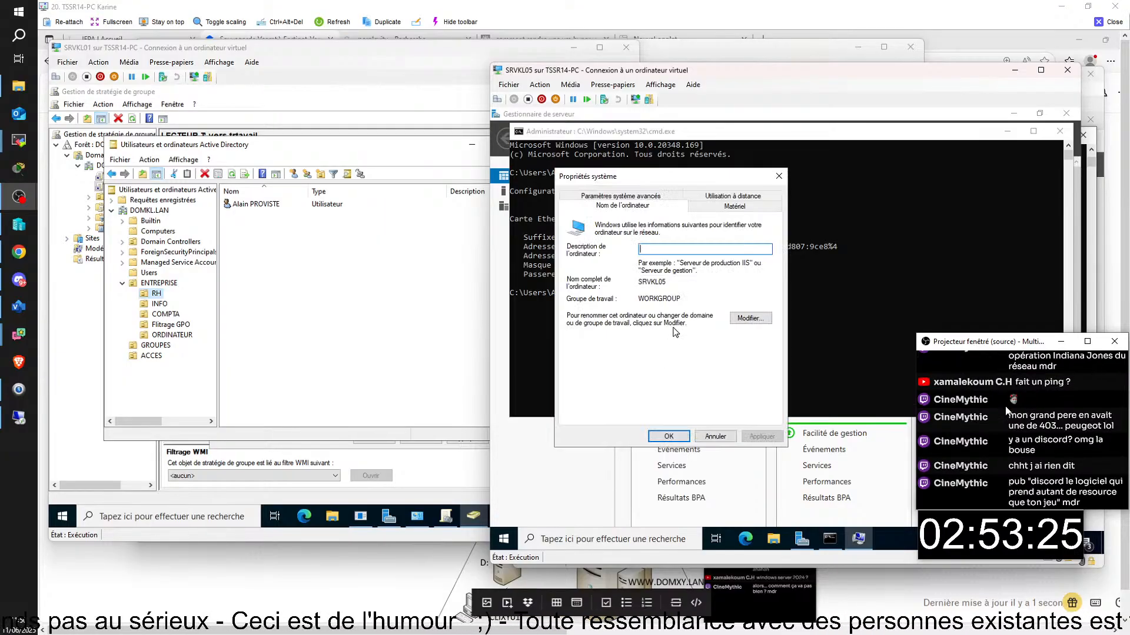
# - Change SRVKL05's membership from workgroup to the domain DOMKL.LAN
pyautogui.click(757, 318)
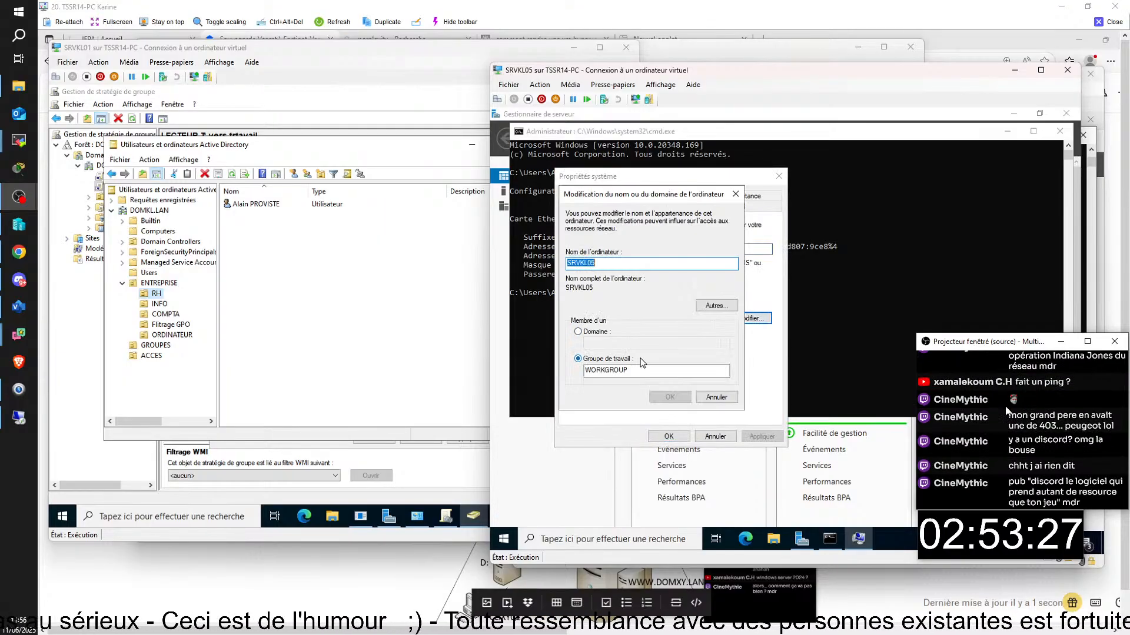
pyautogui.click(616, 333)
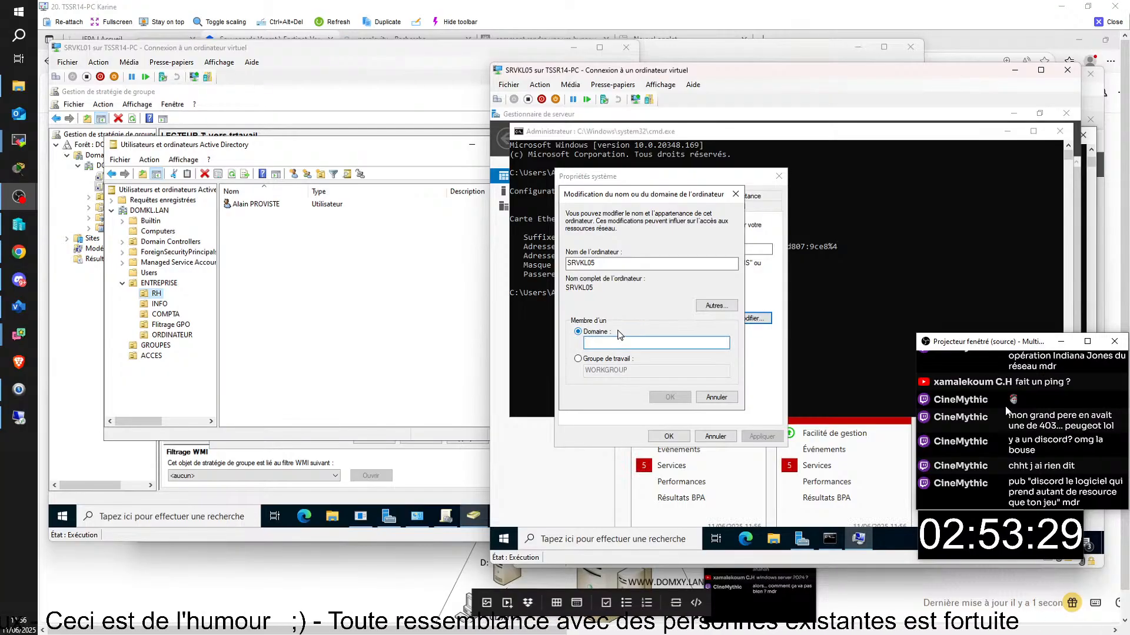
pyautogui.write('DOMKL')
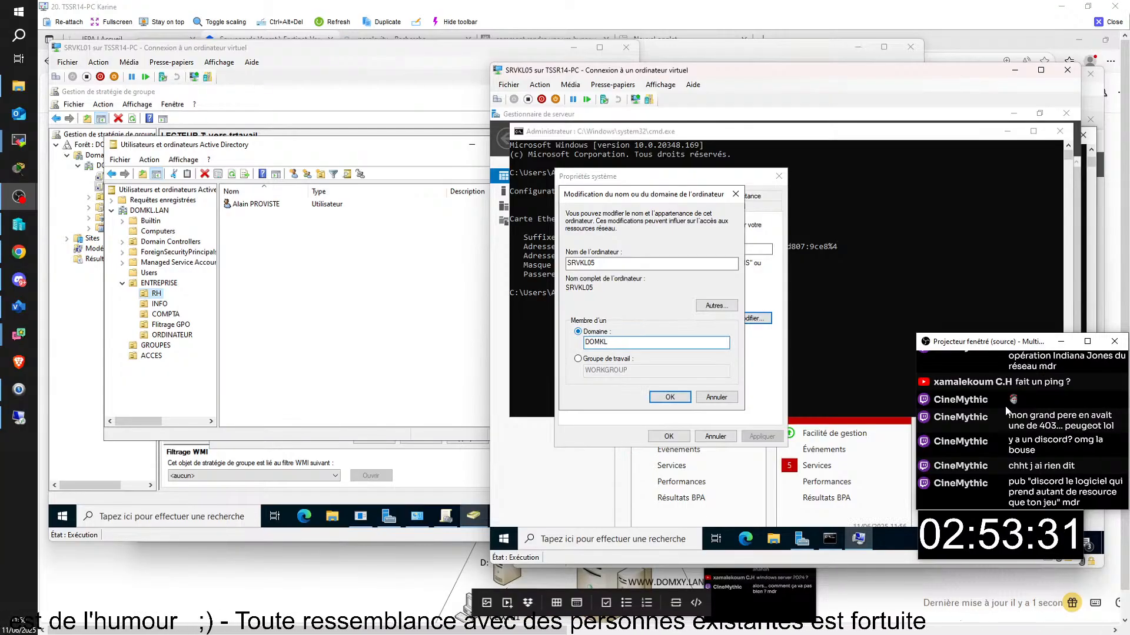
pyautogui.write('.')
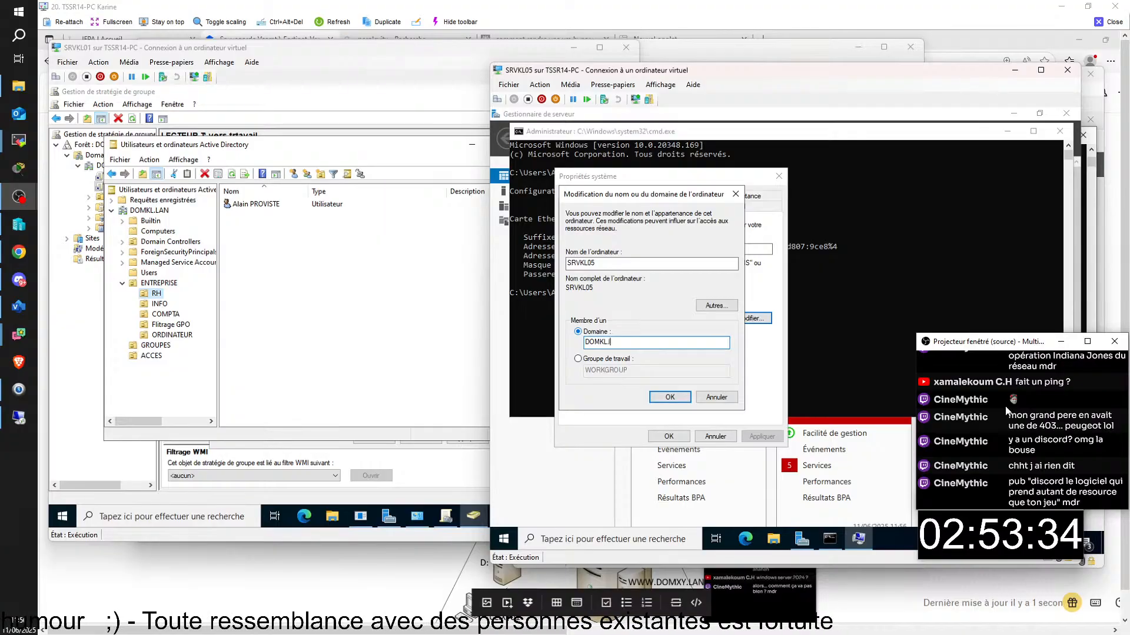
pyautogui.write('LAN')
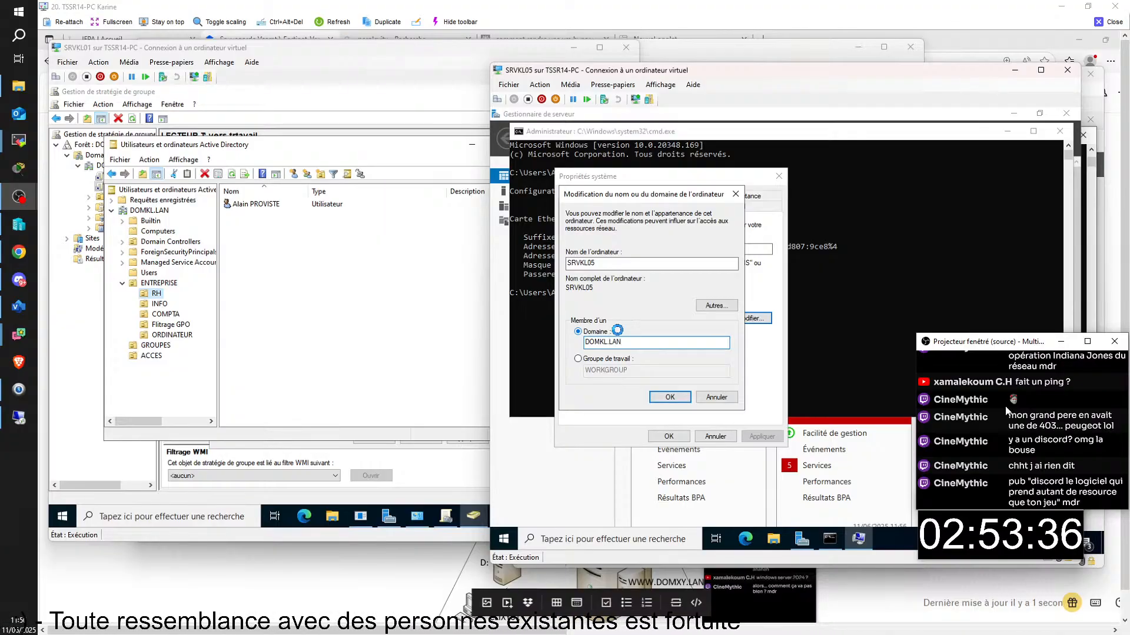
pyautogui.press('Return')
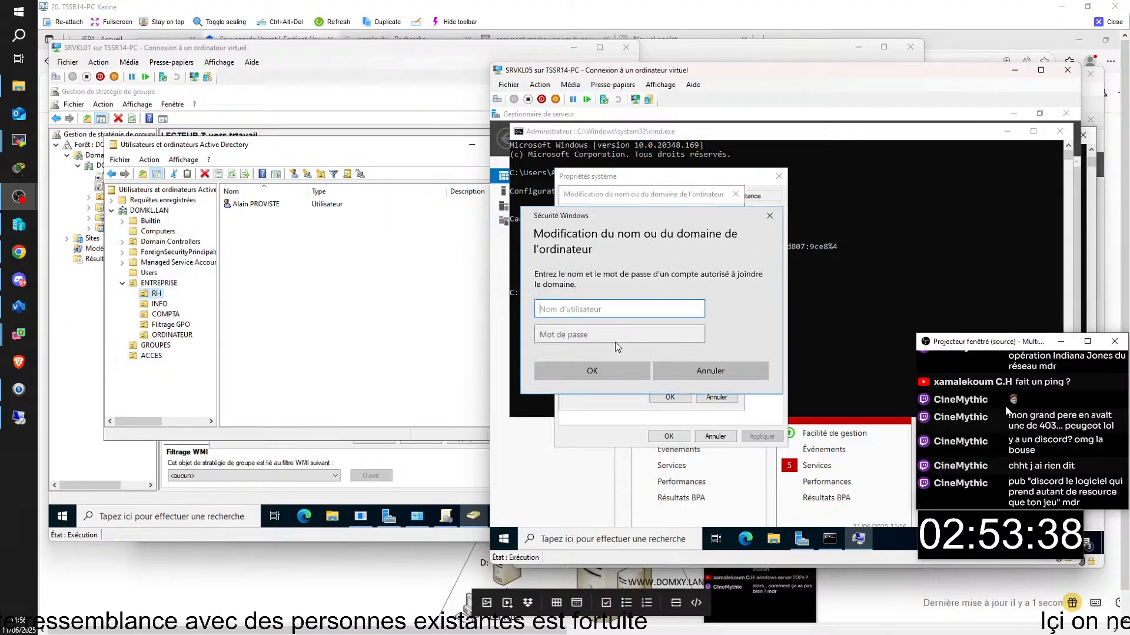
# - Authenticate the join as ADMINISTRATEUR with the domain password, retrying after a credentials error
pyautogui.write('ADMINISTRATEUR')
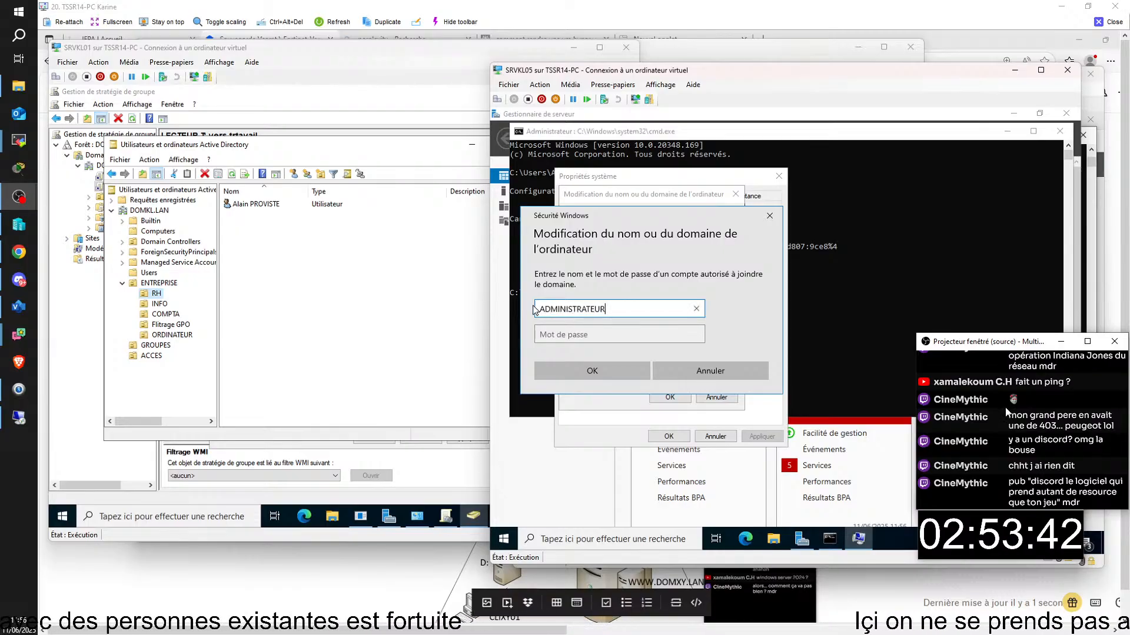
pyautogui.click(559, 331)
pyautogui.press('capslock')
pyautogui.press('capslock')
pyautogui.write('••••••••')
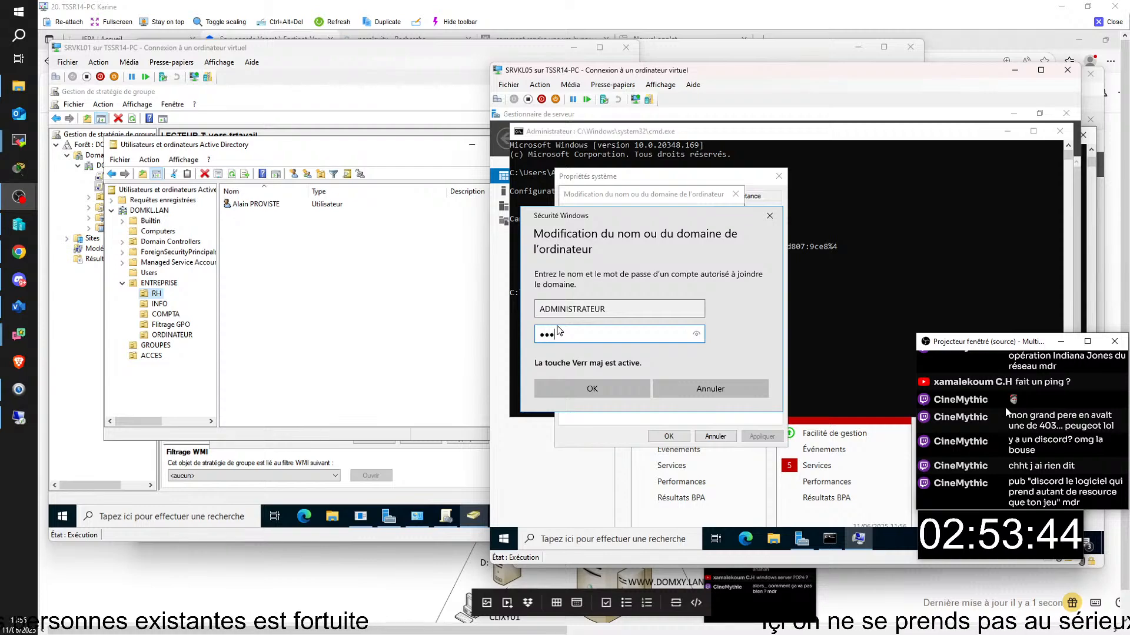
pyautogui.press('Return')
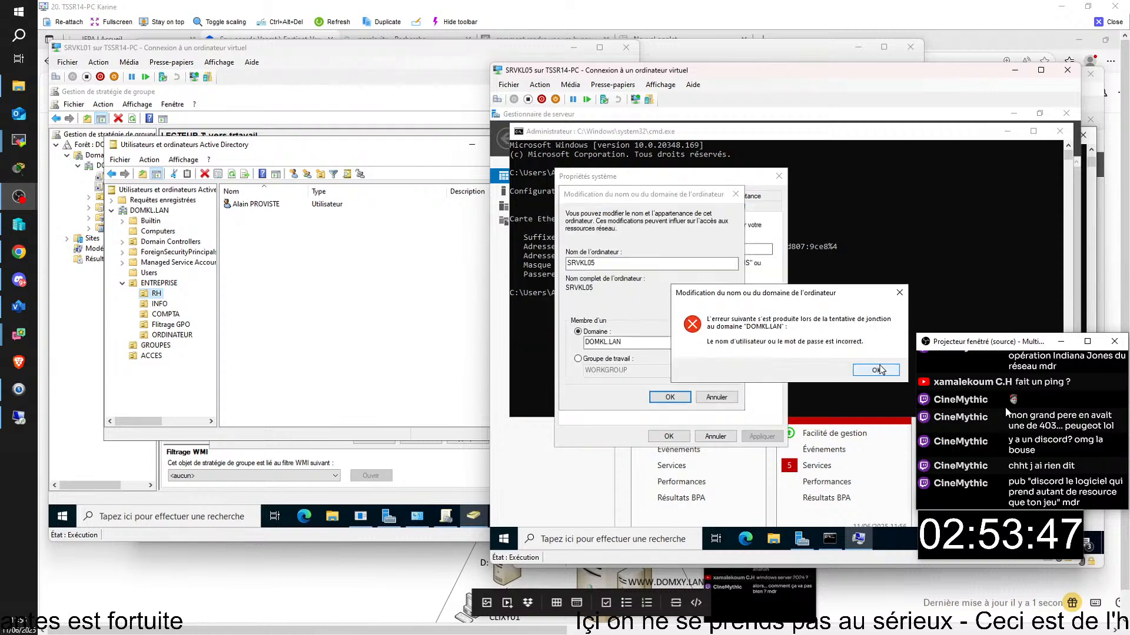
pyautogui.click(877, 370)
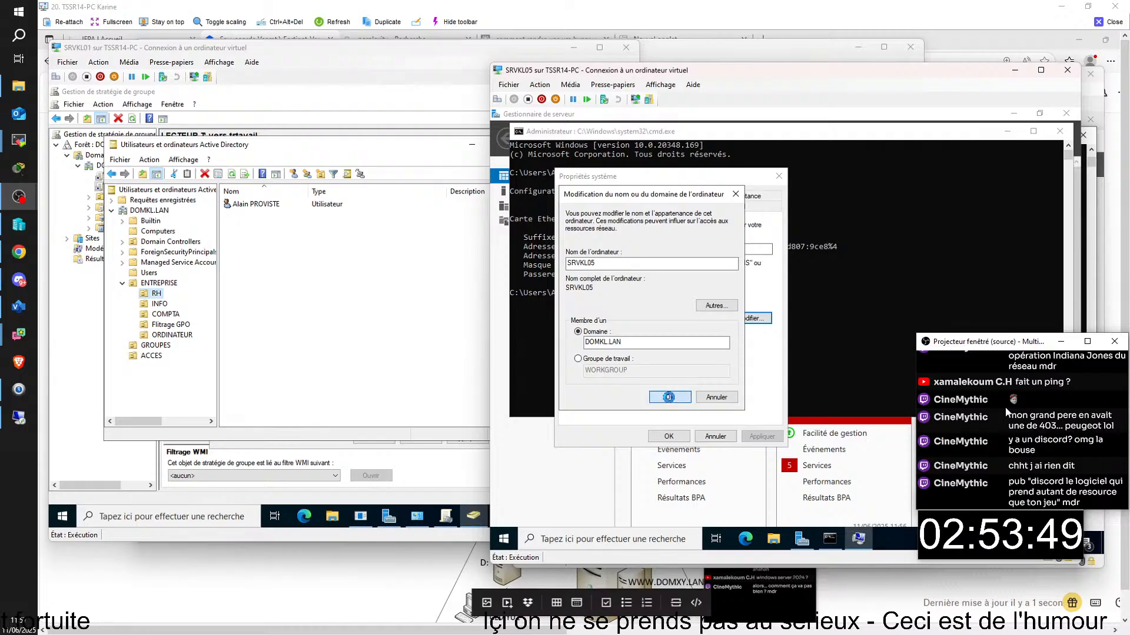
pyautogui.write('AD')
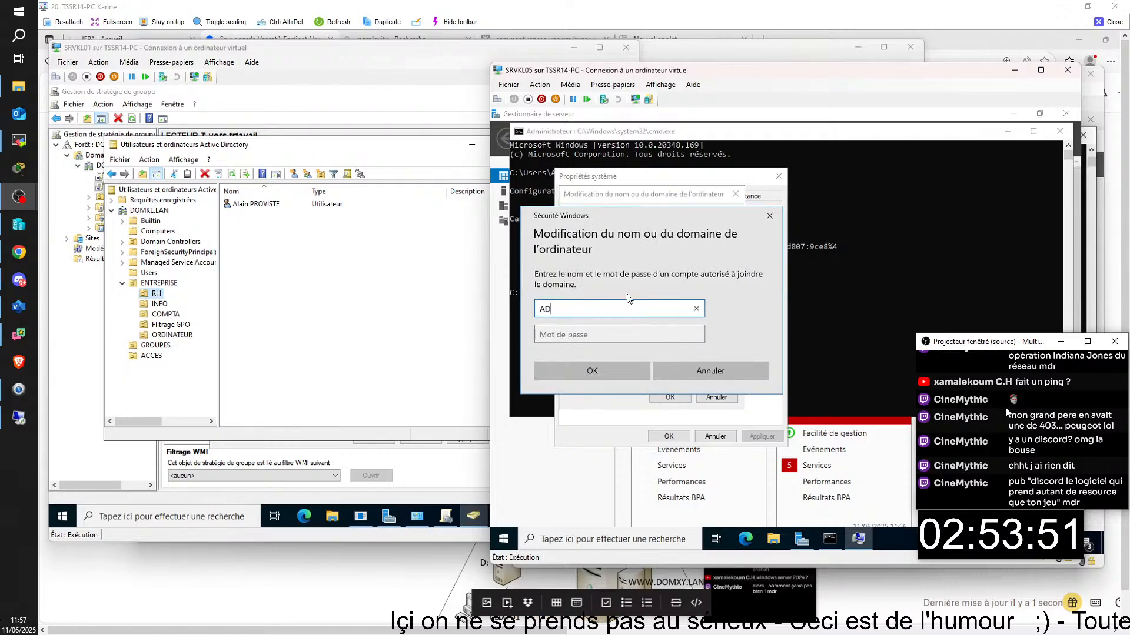
pyautogui.write('MINISTRATEUR')
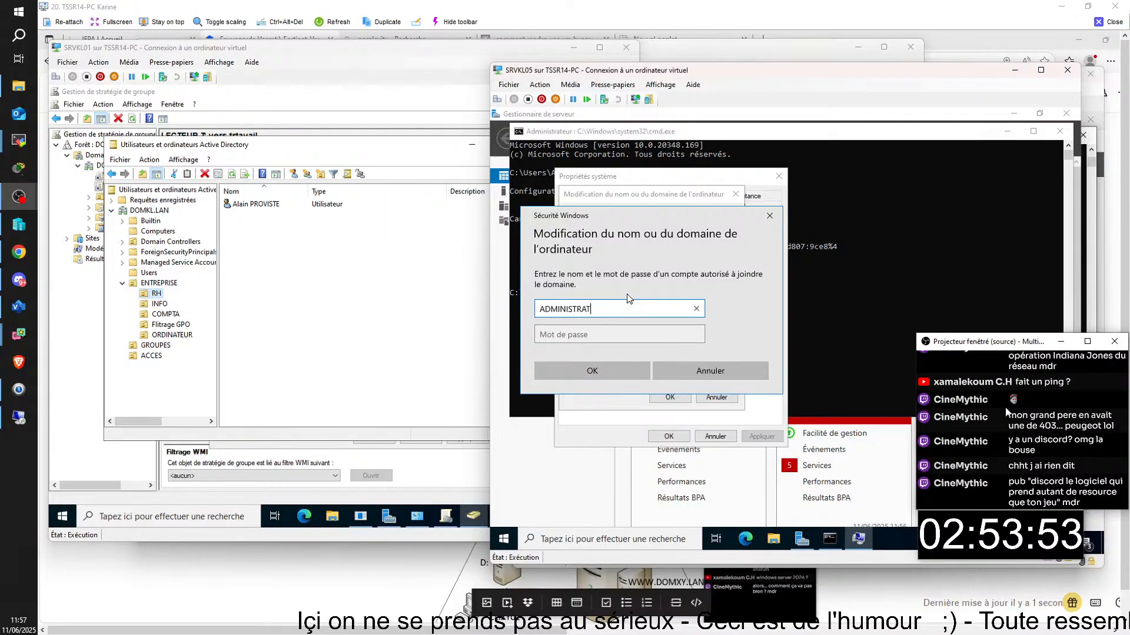
pyautogui.click(627, 334)
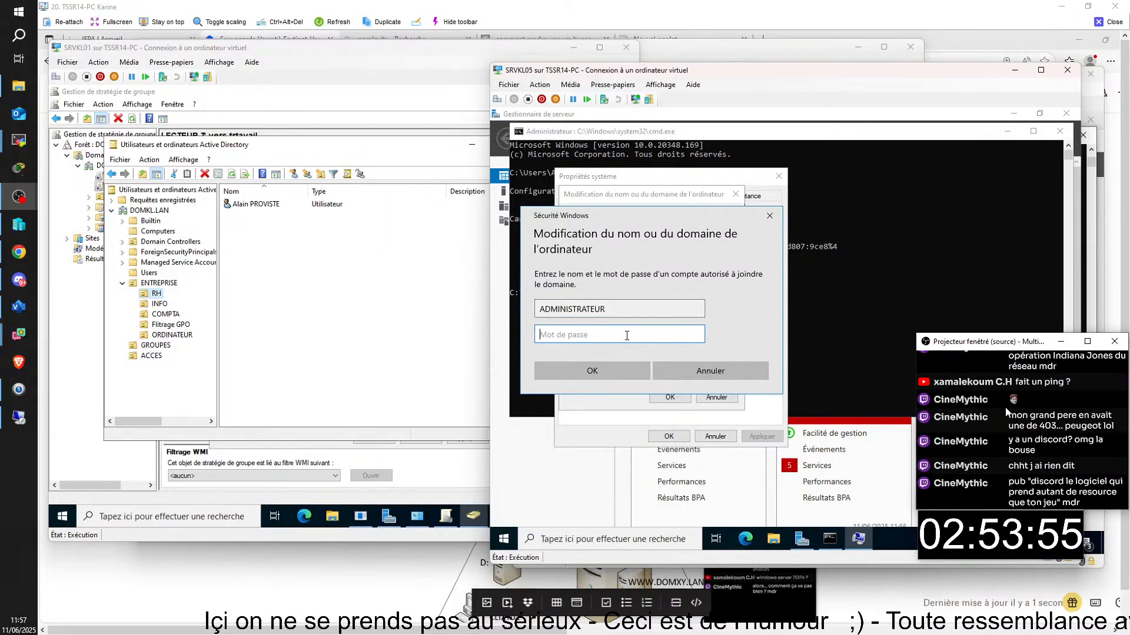
pyautogui.write('A')
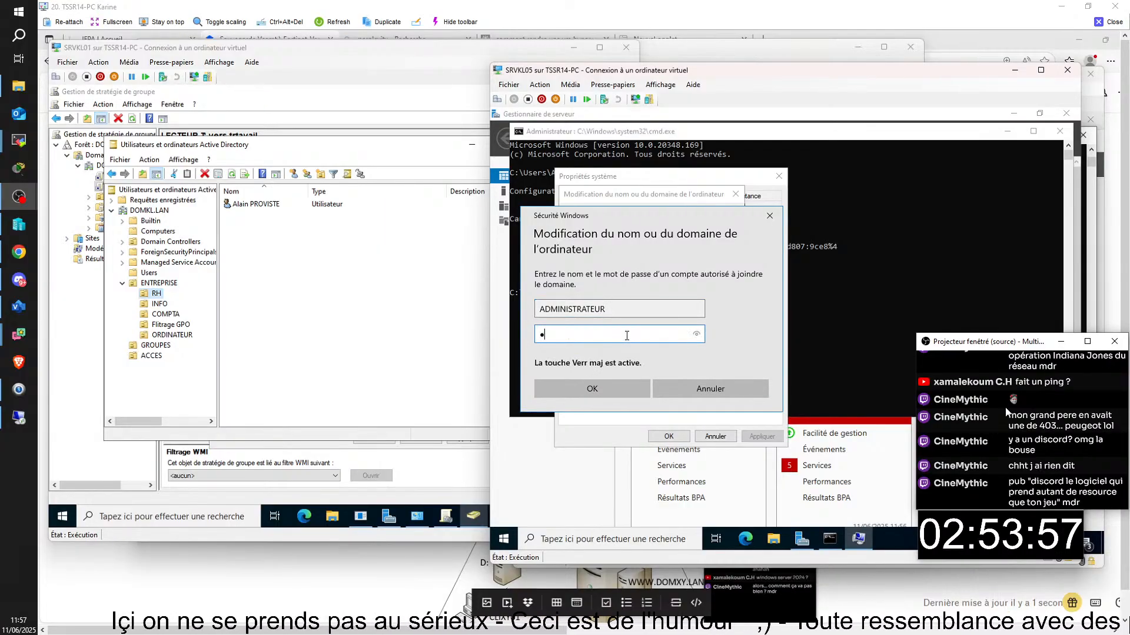
pyautogui.write('•')
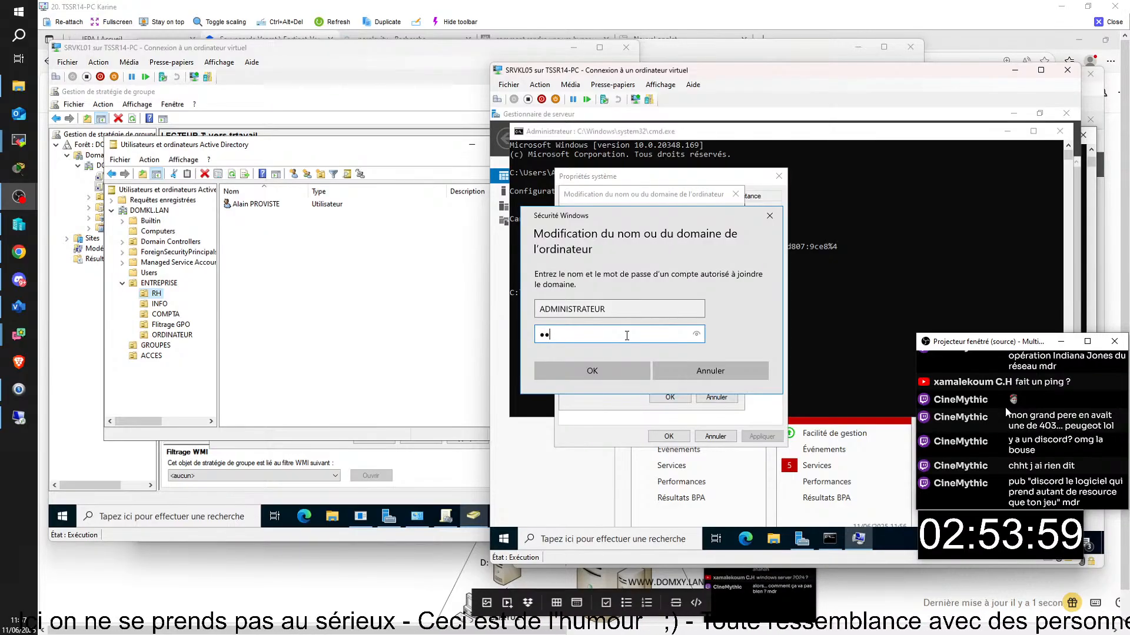
pyautogui.write('••••••')
pyautogui.press('Return')
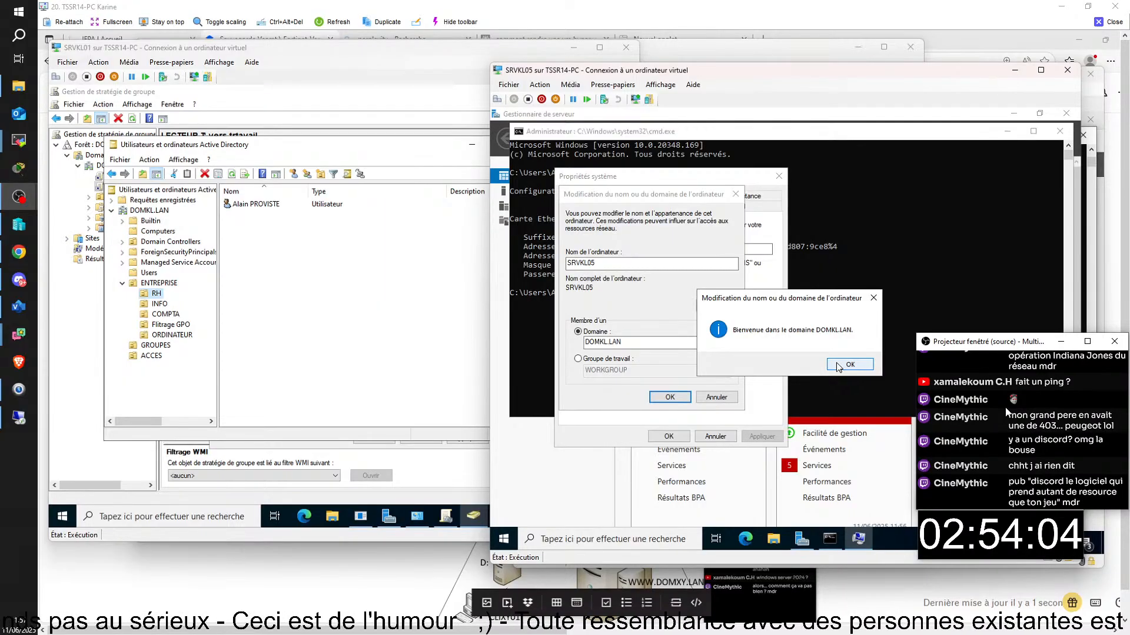
# - Acknowledge the welcome and restart notices, close System Properties, and restart immediately
pyautogui.click(839, 366)
pyautogui.click(856, 340)
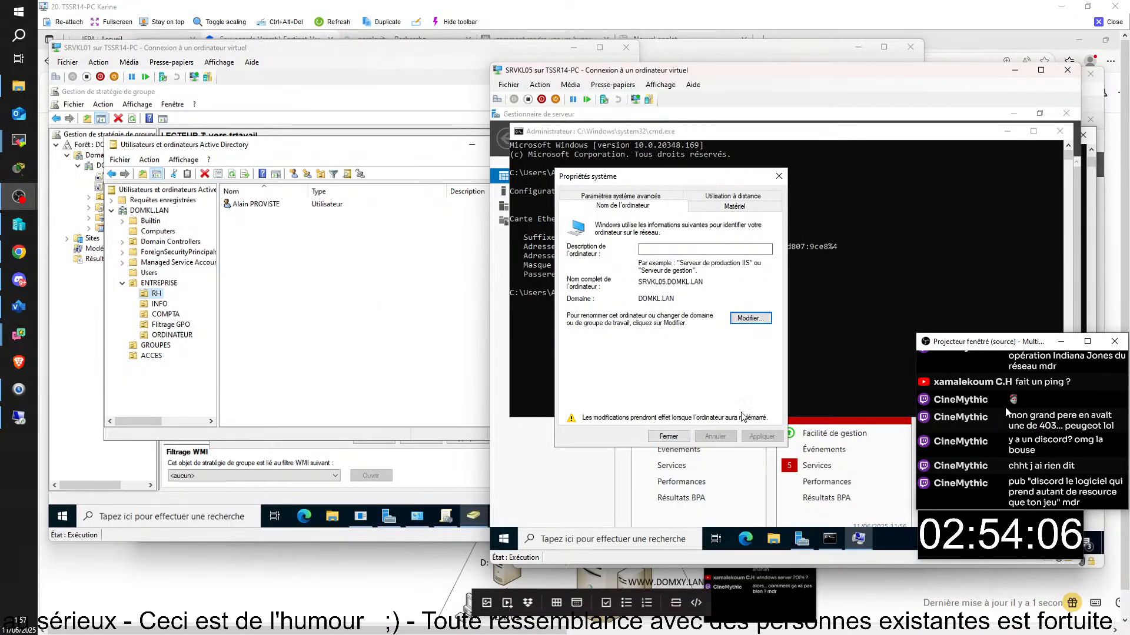
pyautogui.click(667, 437)
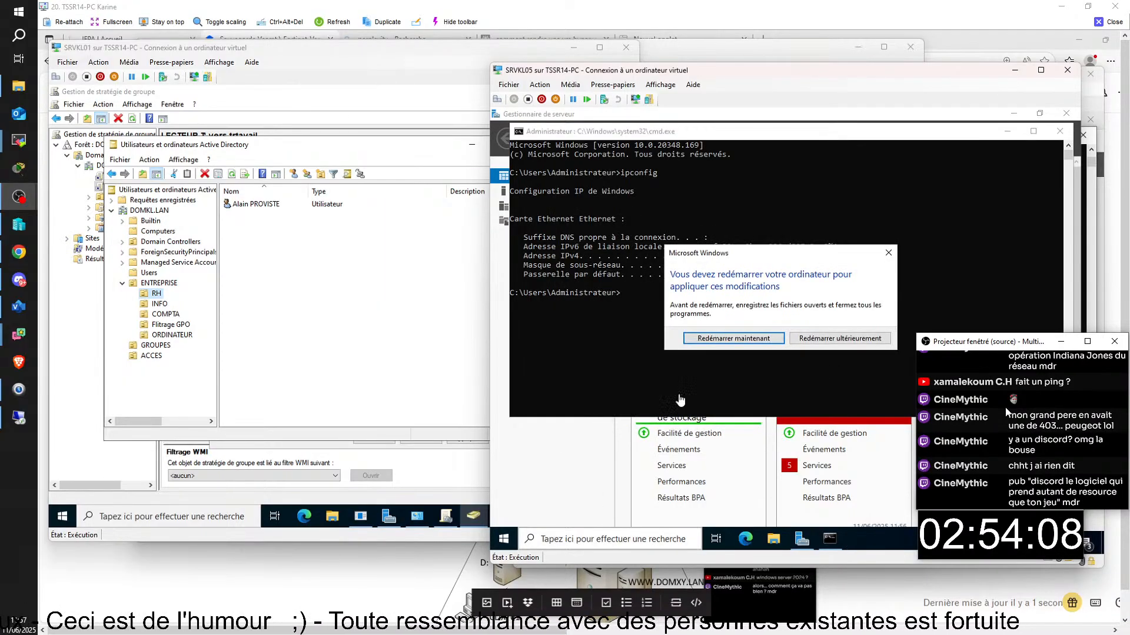
pyautogui.click(718, 339)
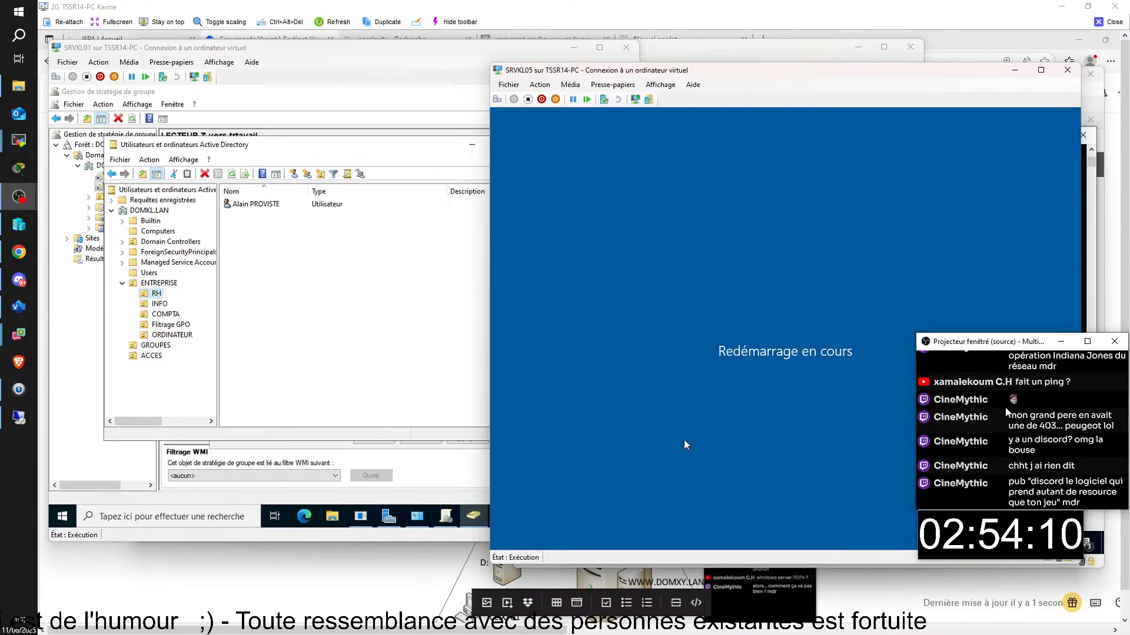
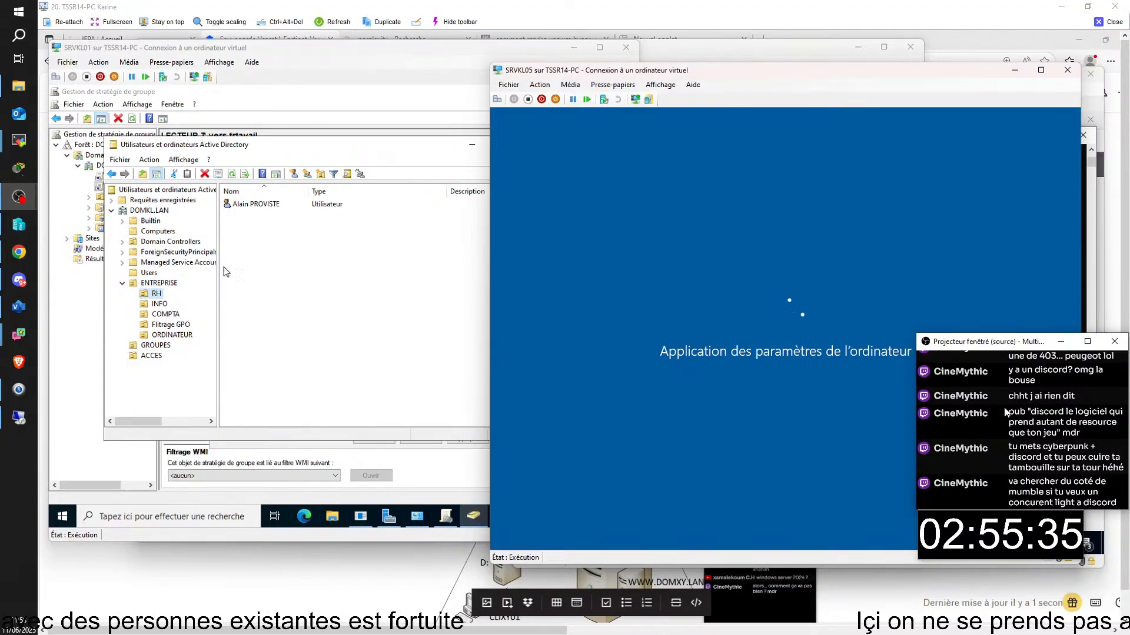
# - Review the GROUPES, ACCES, ORDINATEUR and Filtrage GPO containers in ADUC, ending on ACCES
pyautogui.click(154, 348)
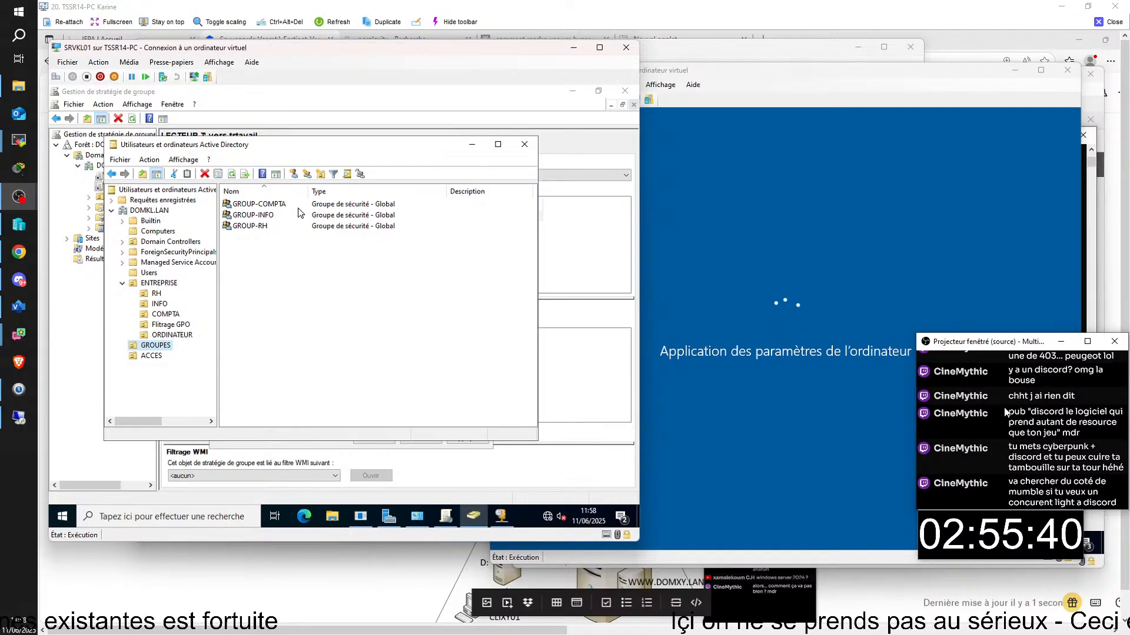
pyautogui.click(156, 357)
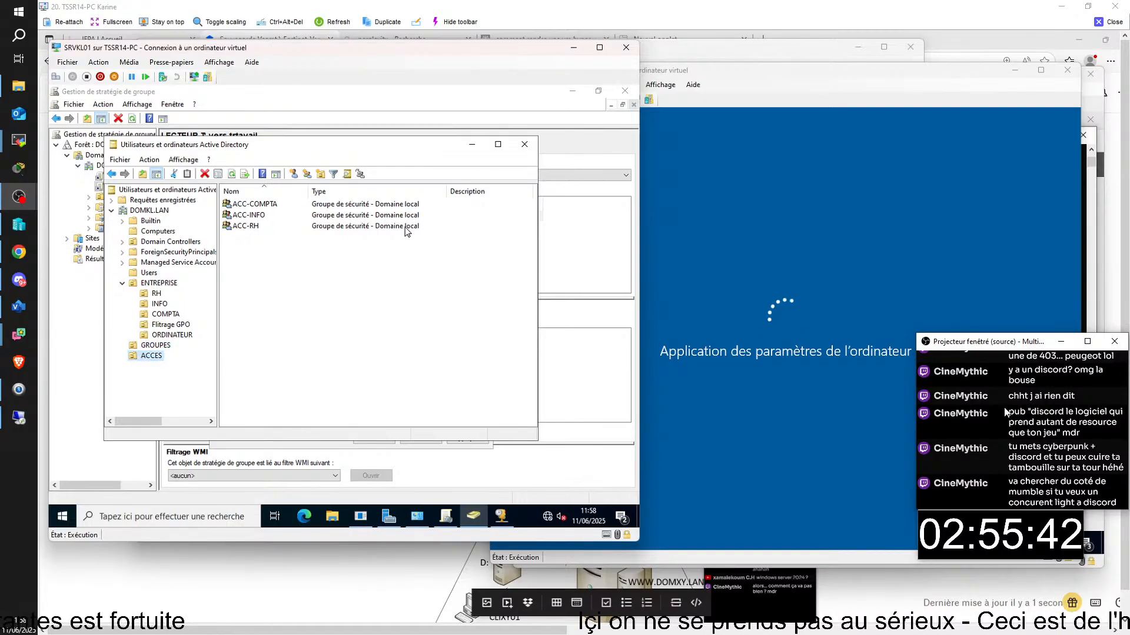
pyautogui.click(172, 335)
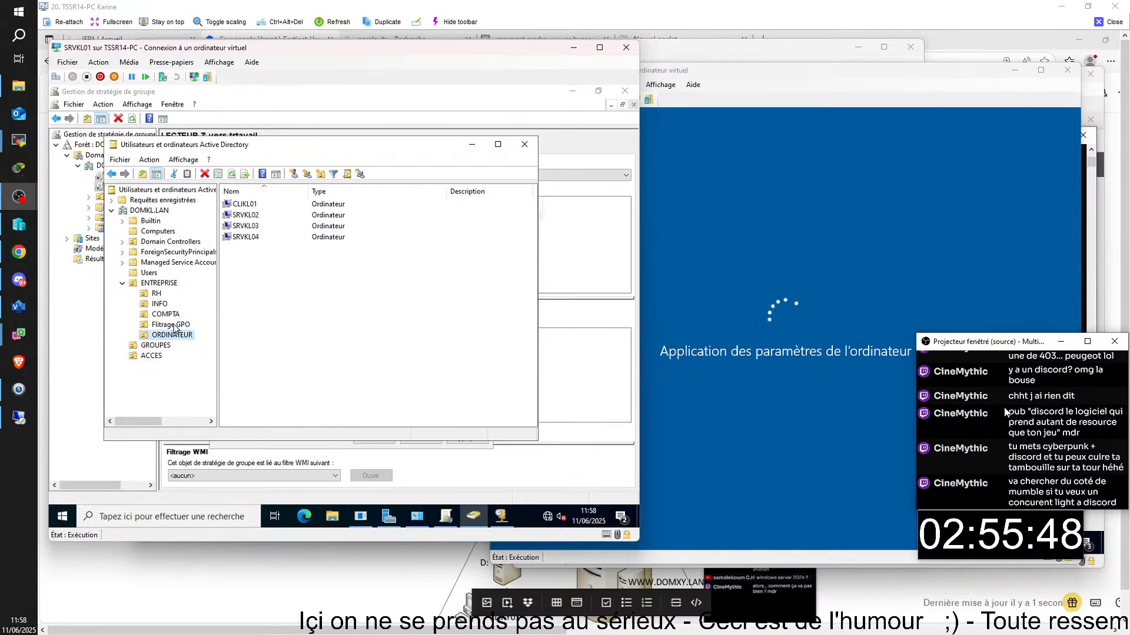
pyautogui.click(172, 325)
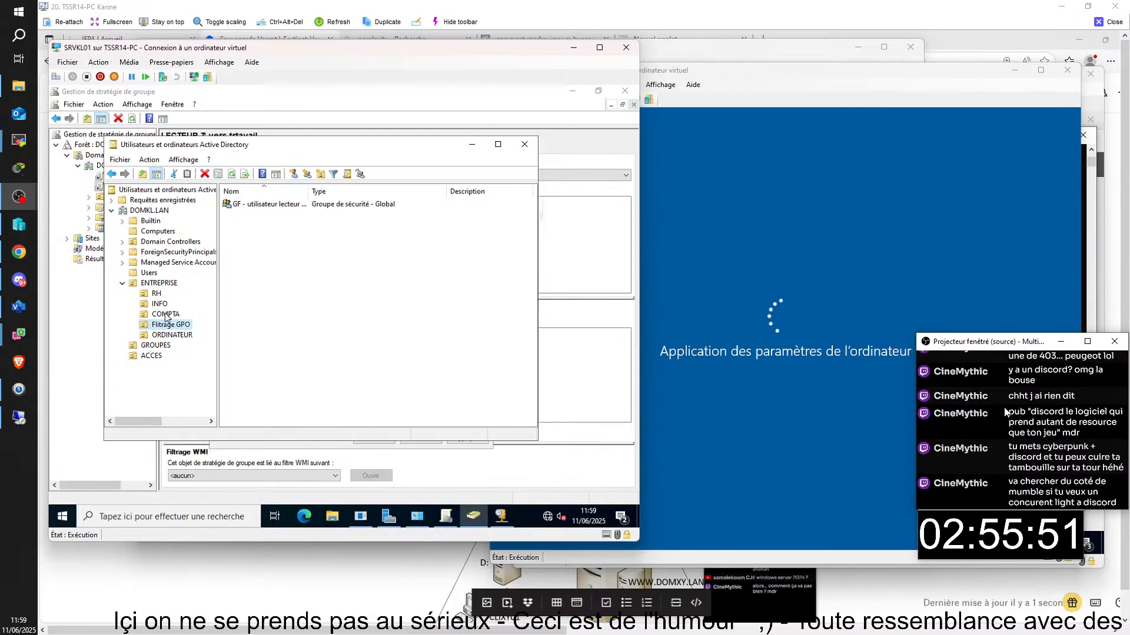
pyautogui.click(151, 361)
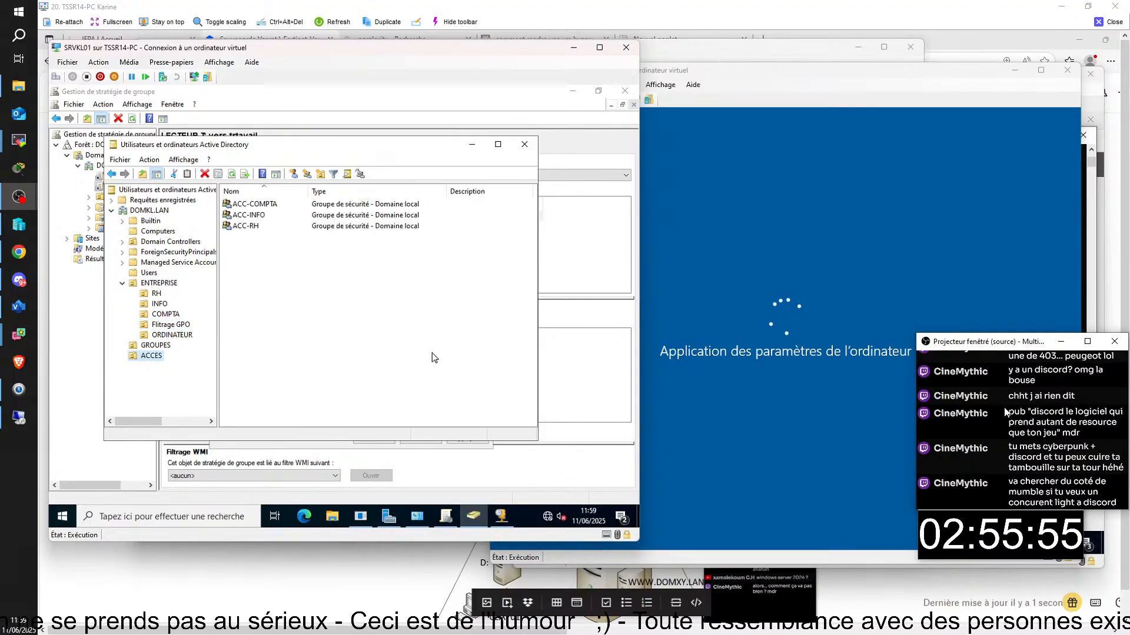
pyautogui.click(888, 334)
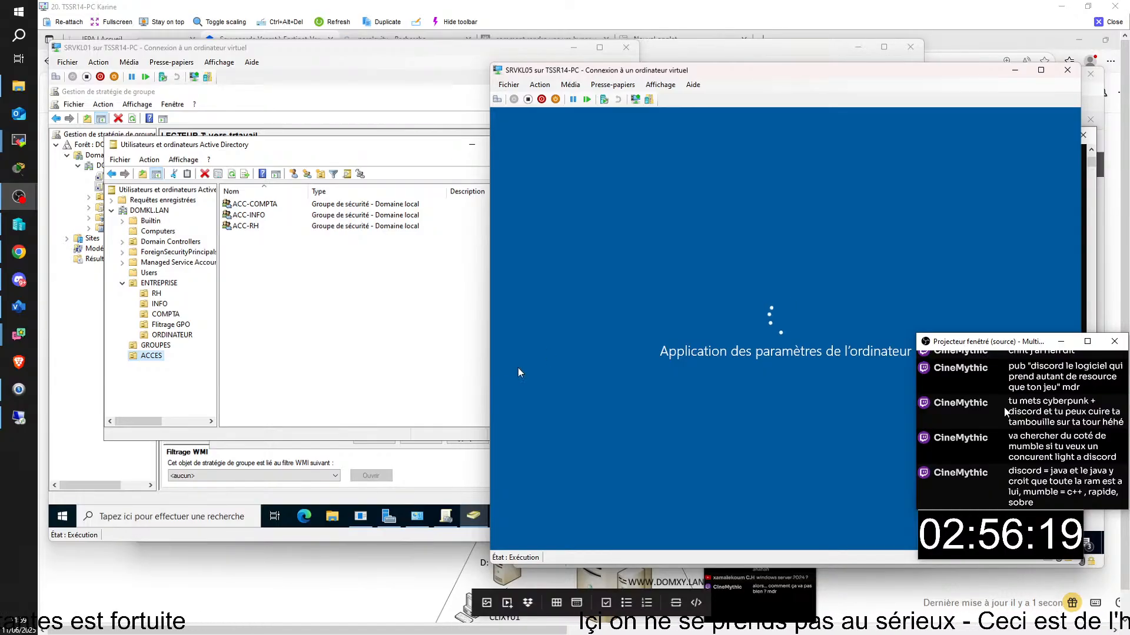
# - On SRVKL05, send Ctrl+Alt+Del, choose Autre utilisateur and enter username DOMKL\administrateur
pyautogui.click(156, 345)
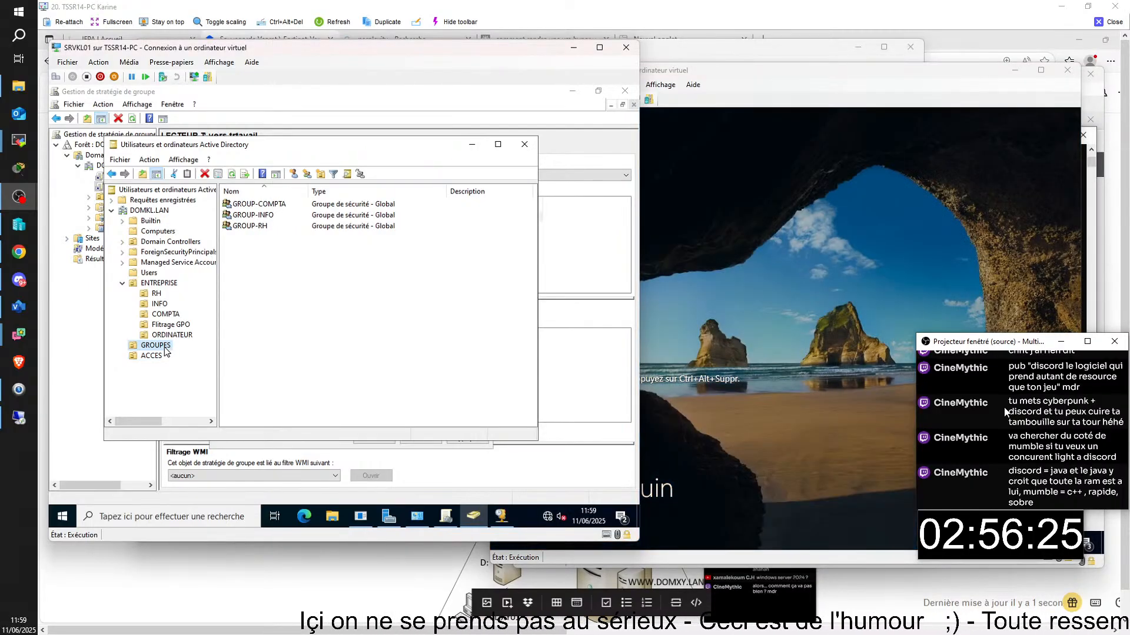
pyautogui.click(709, 286)
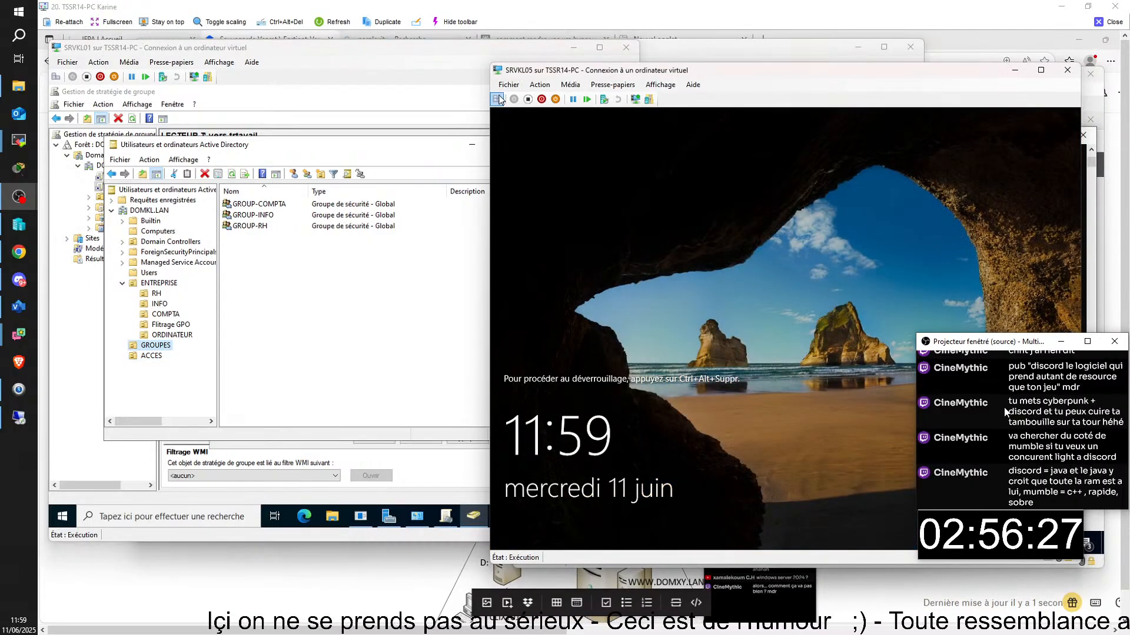
pyautogui.click(497, 99)
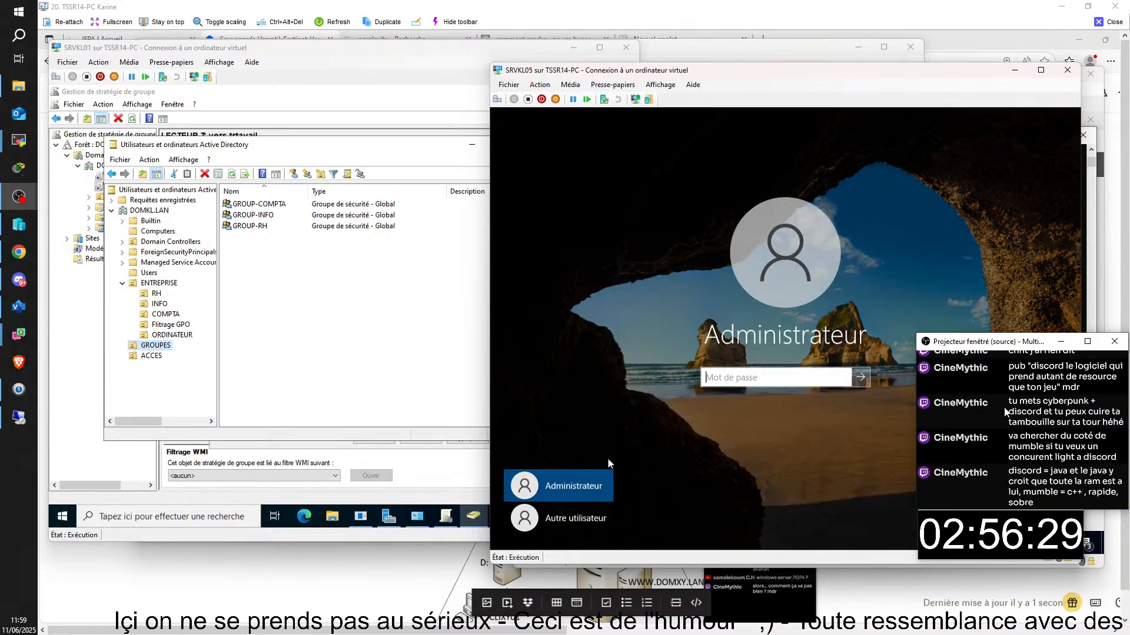
pyautogui.click(586, 518)
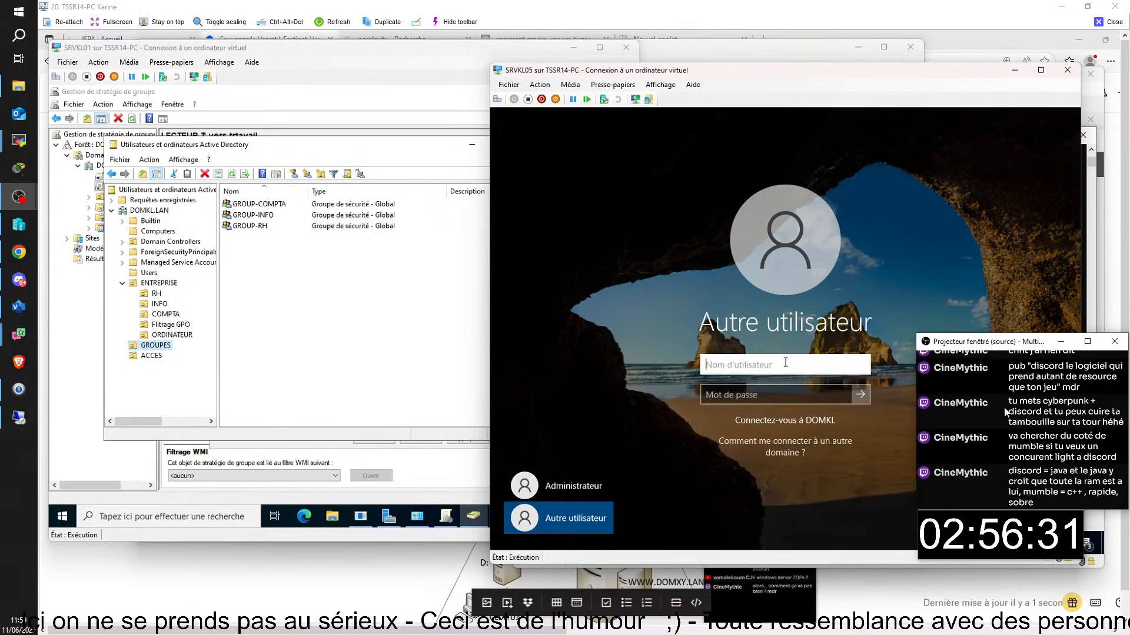
pyautogui.write('dom')
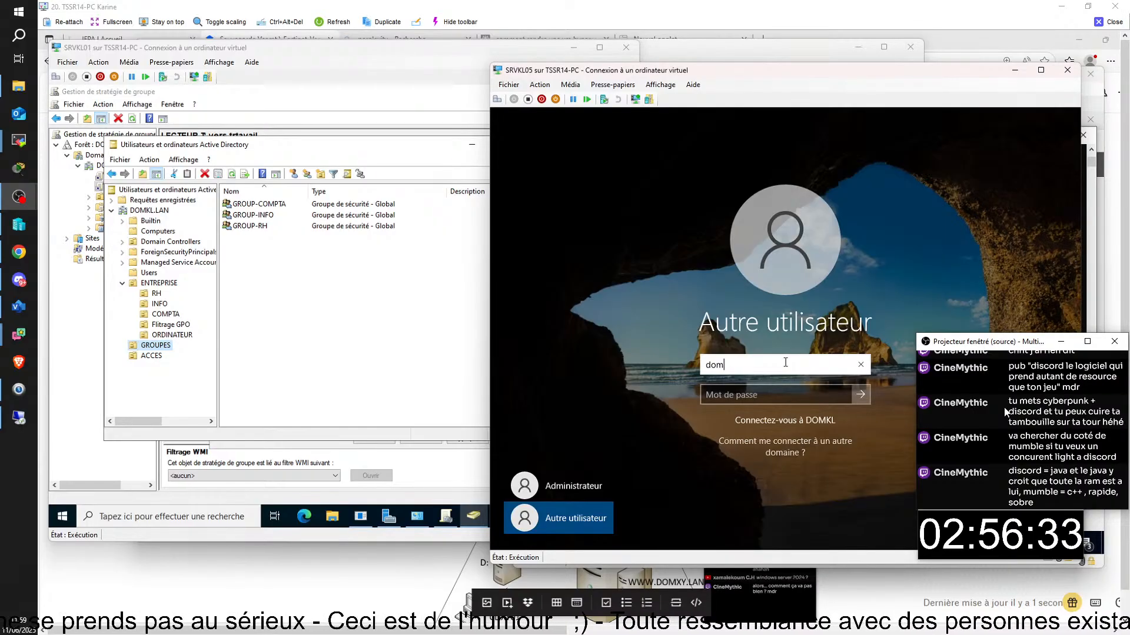
pyautogui.write('kl')
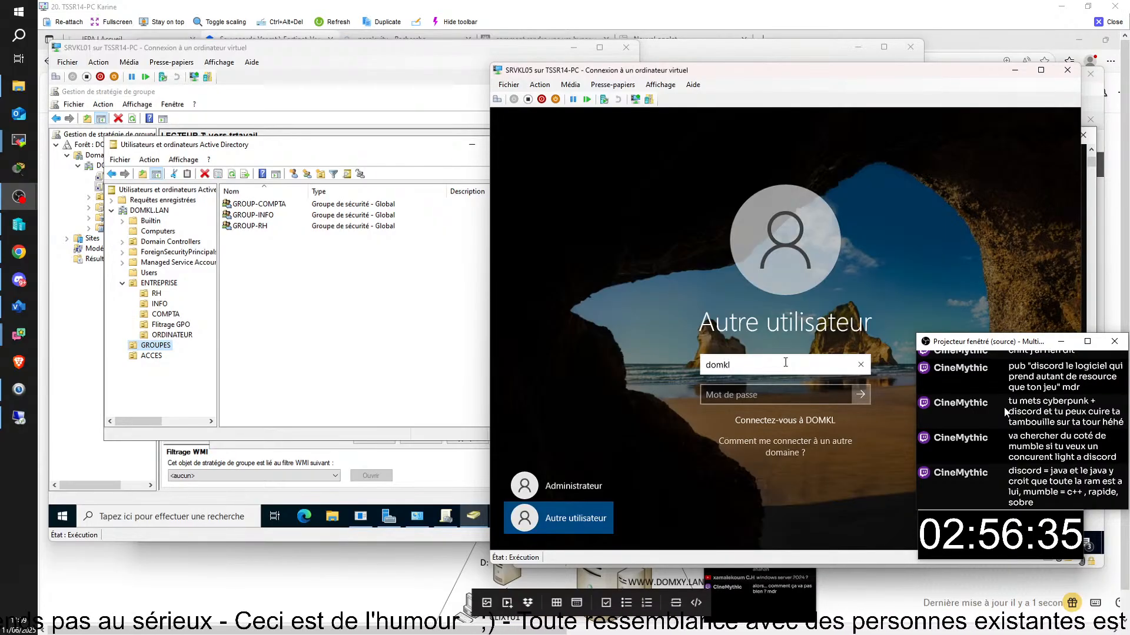
pyautogui.write('\\admin')
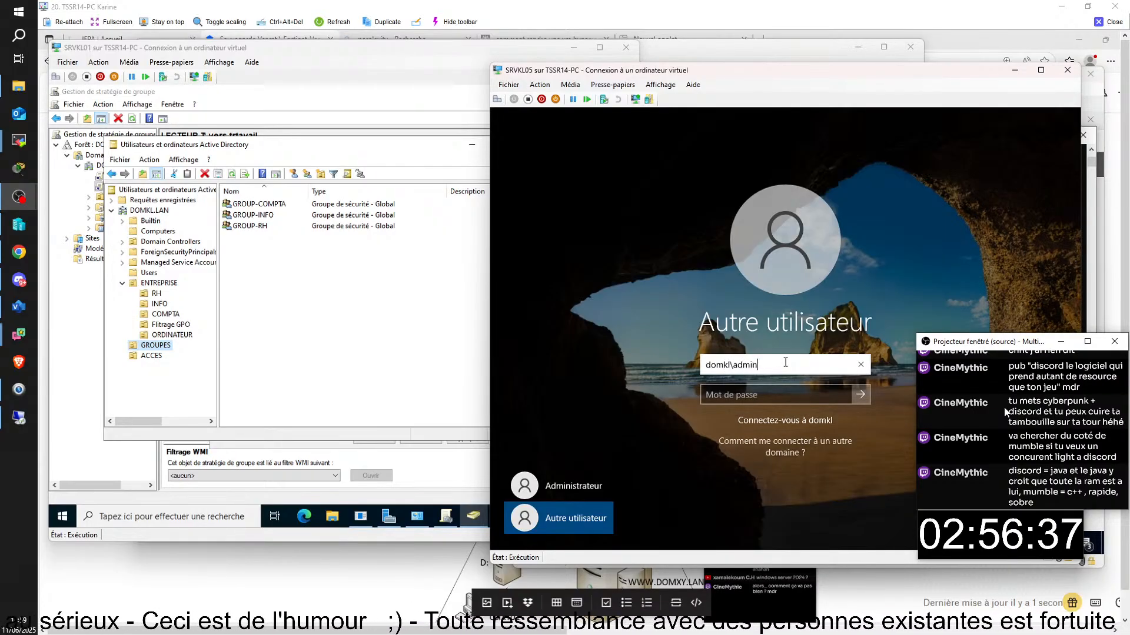
pyautogui.write('istr')
pyautogui.press('BackSpace')
pyautogui.press('BackSpace')
pyautogui.press('BackSpace')
pyautogui.press('BackSpace')
pyautogui.press('BackSpace')
pyautogui.press('BackSpace')
pyautogui.press('BackSpace')
pyautogui.press('BackSpace')
pyautogui.press('BackSpace')
pyautogui.press('BackSpace')
pyautogui.press('BackSpace')
pyautogui.press('BackSpace')
pyautogui.press('BackSpace')
pyautogui.press('BackSpace')
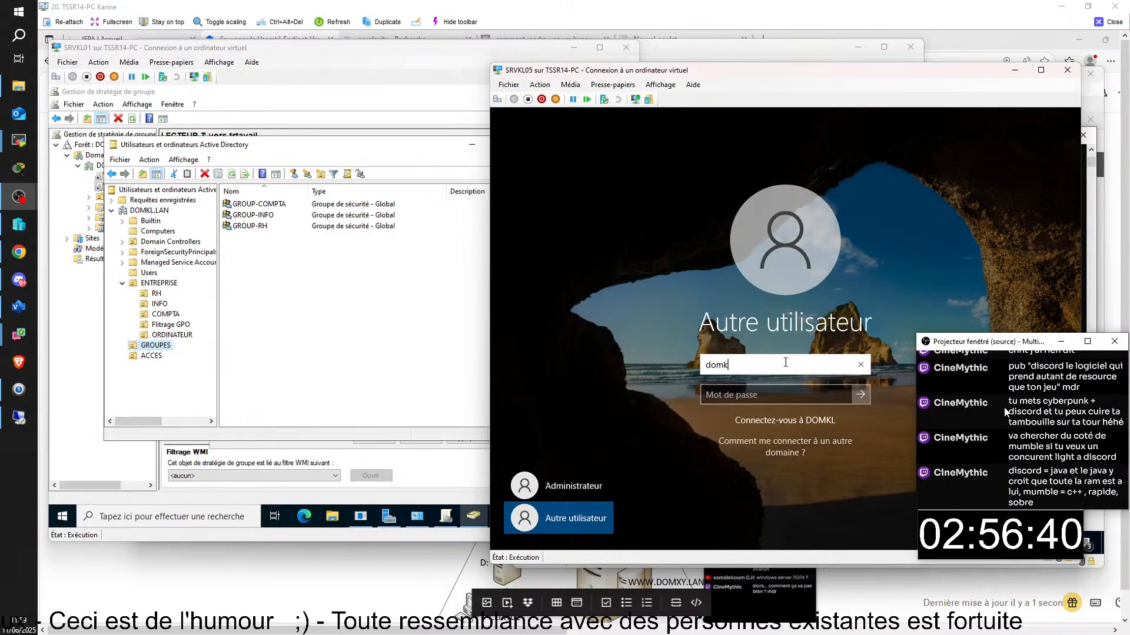
pyautogui.write('DOMKL')
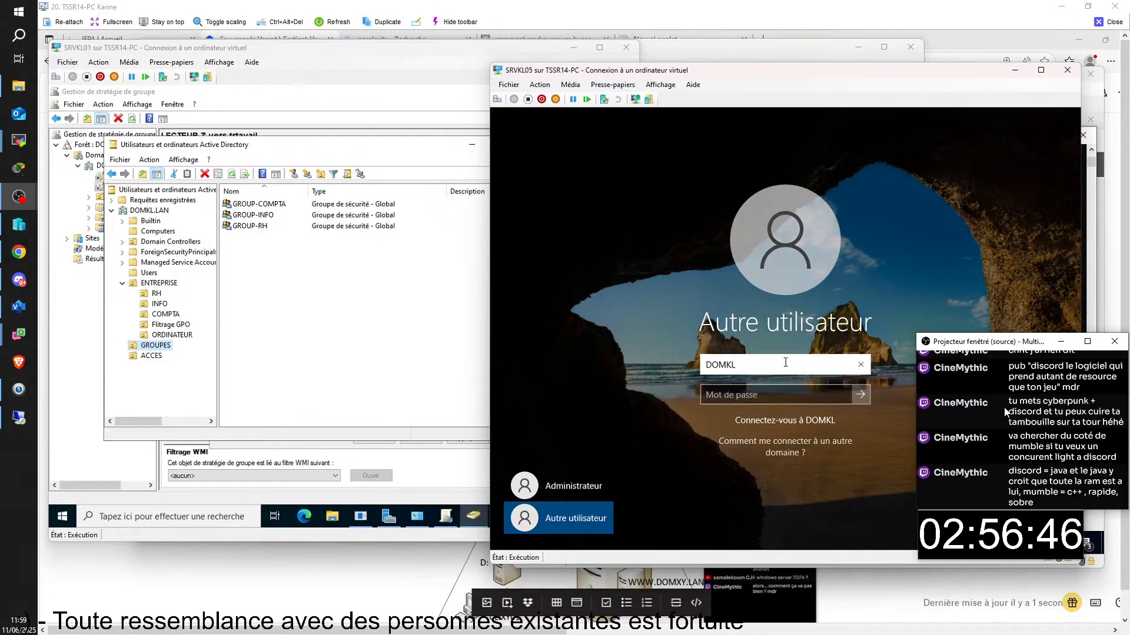
pyautogui.write('\\a')
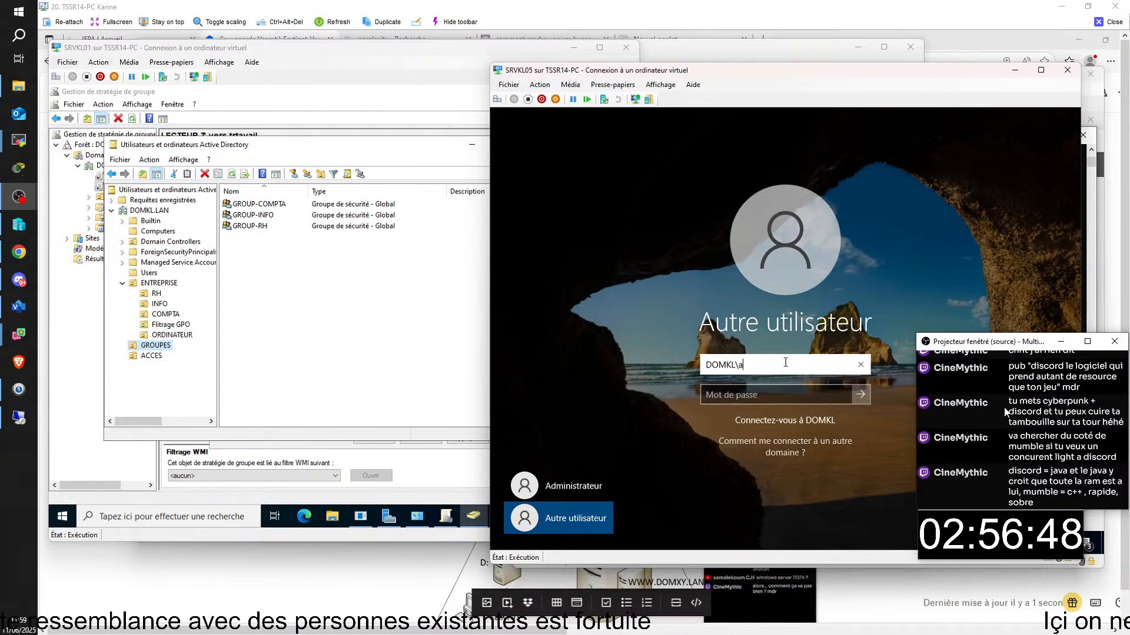
pyautogui.write('dminist')
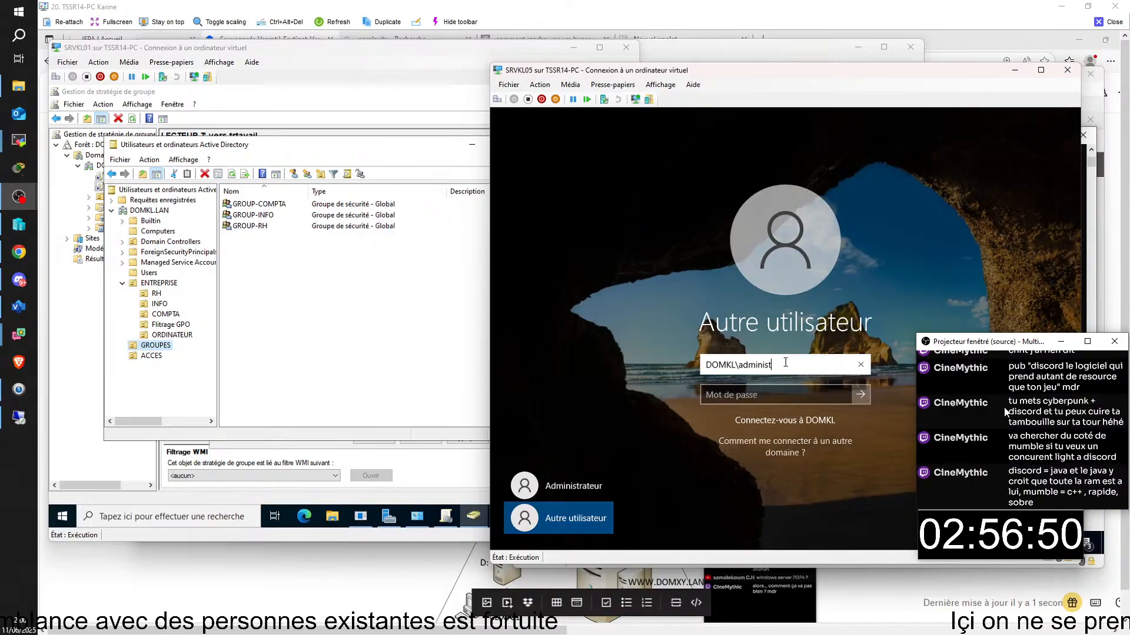
pyautogui.write('rateur')
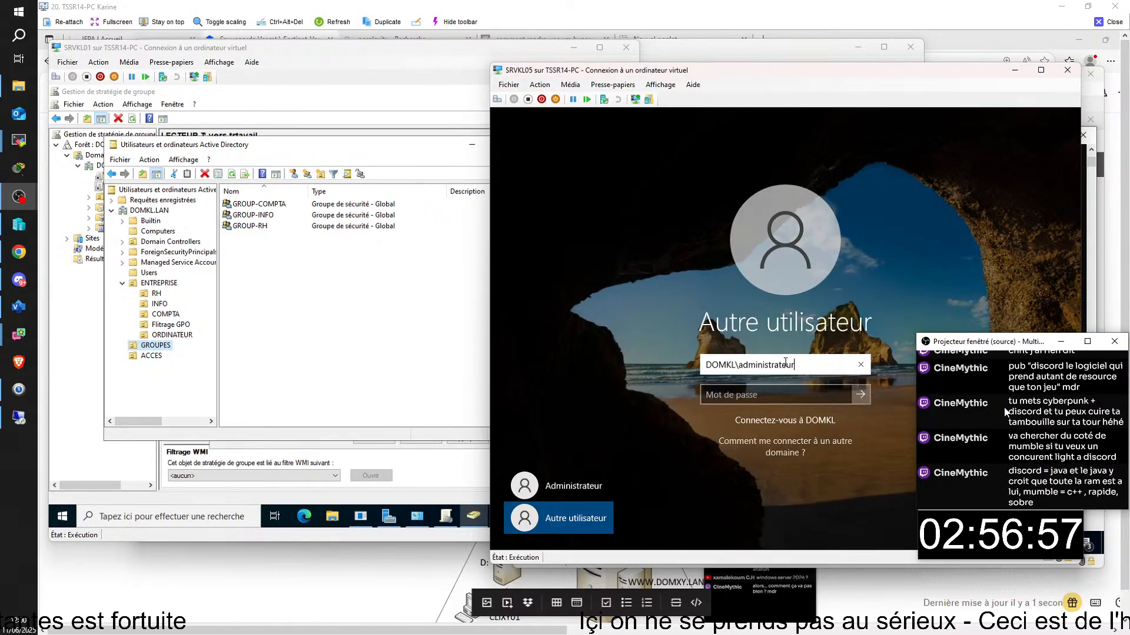
# - Enter the domain administrator password, retrying after the incorrect-password error, to sign in
pyautogui.click(784, 388)
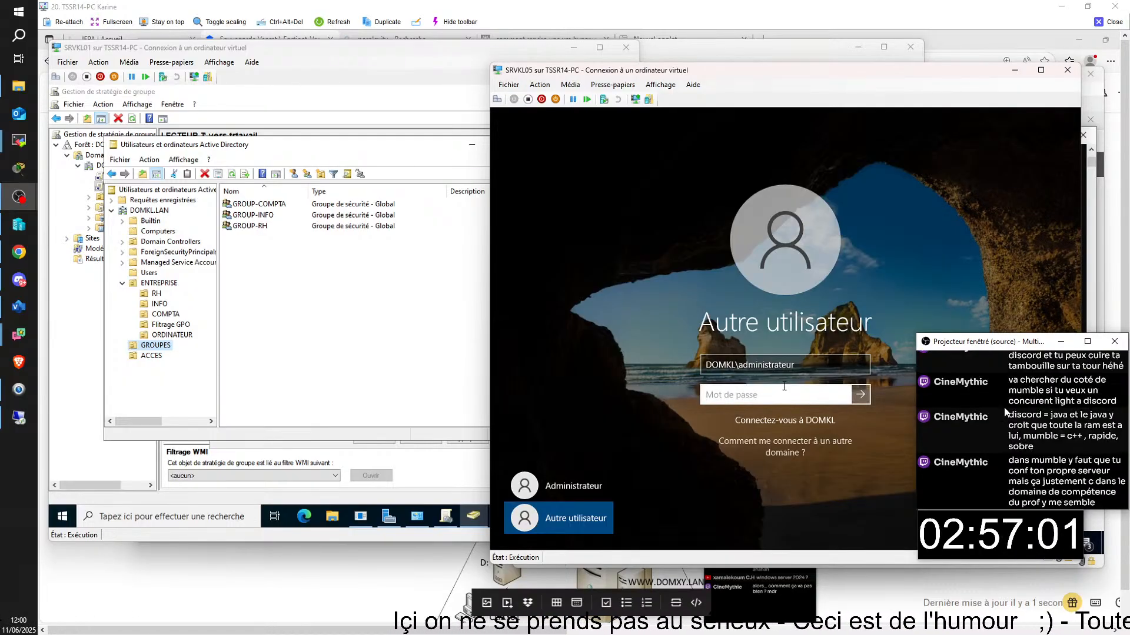
pyautogui.write('a')
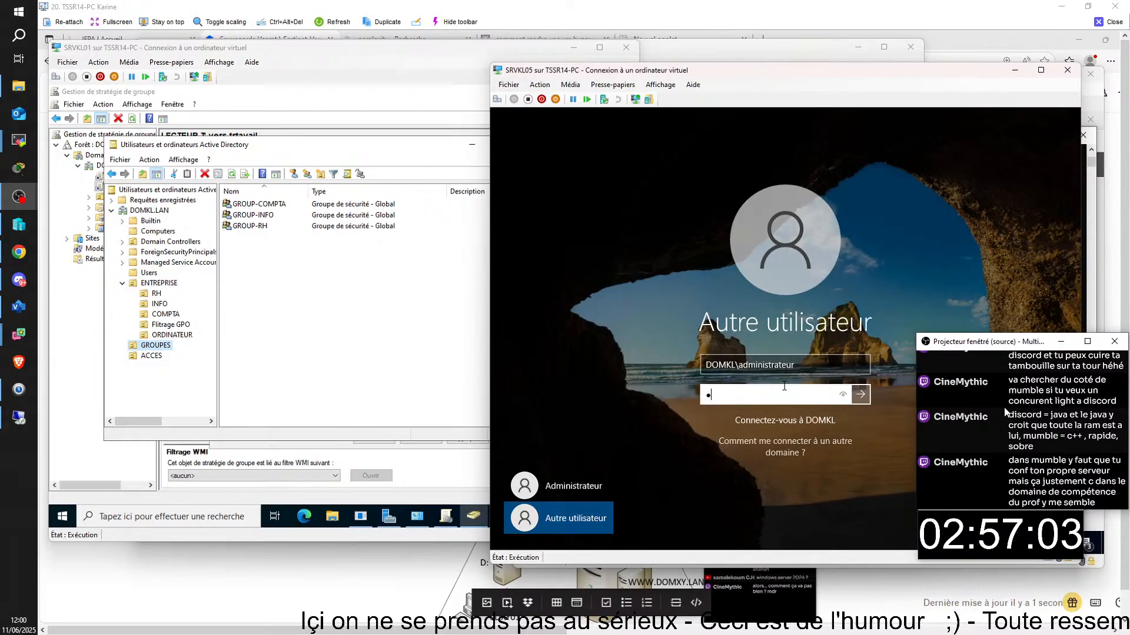
pyautogui.write('aaaa')
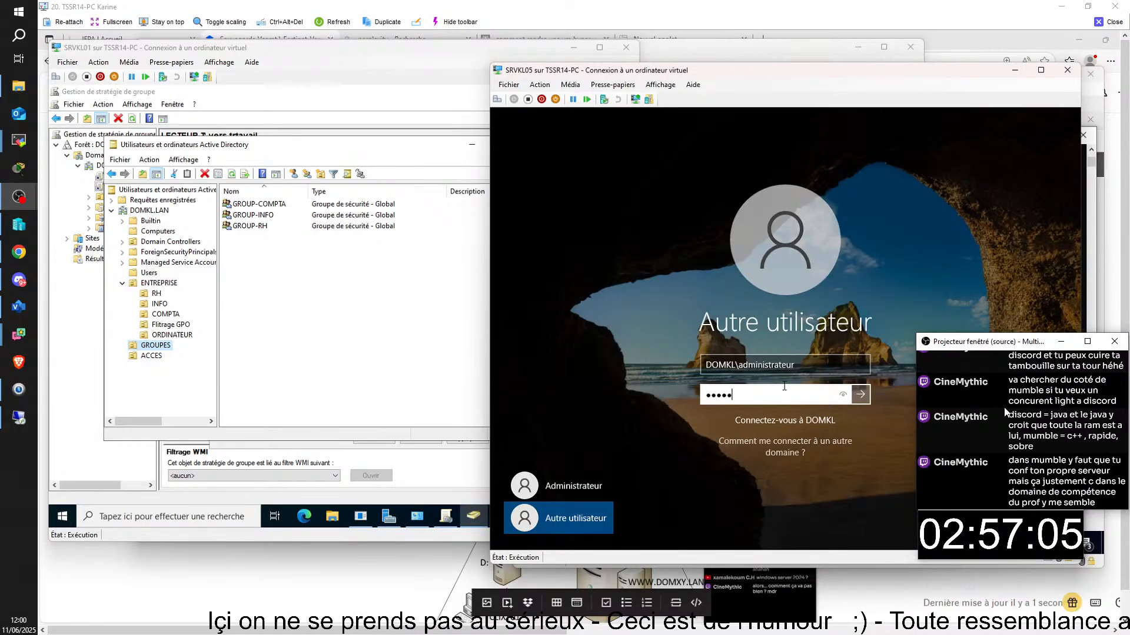
pyautogui.press('Return')
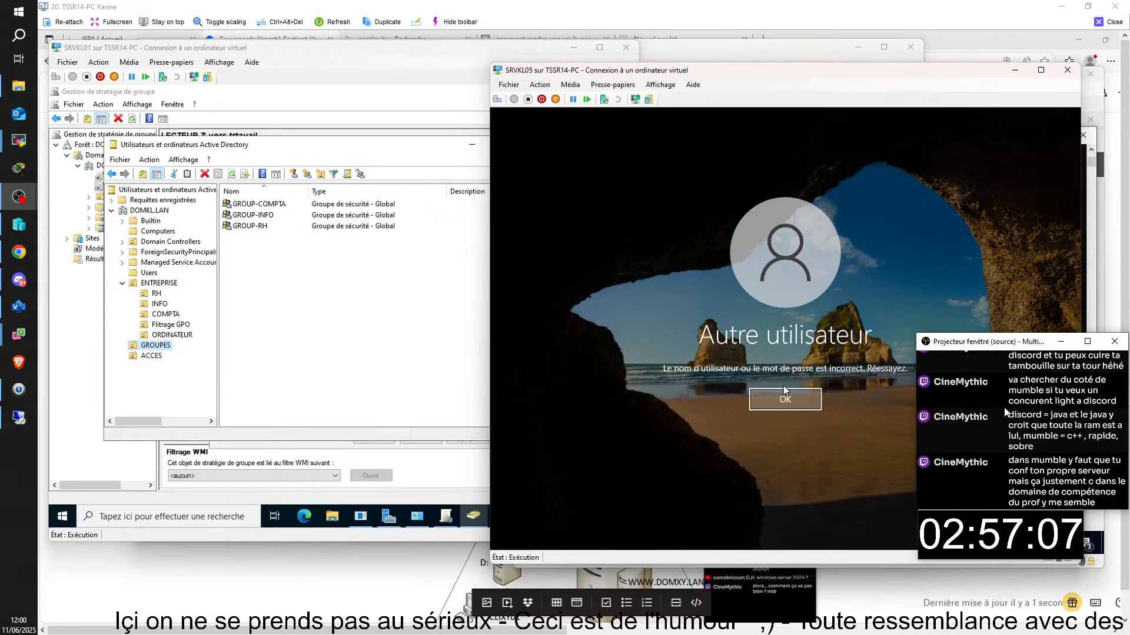
pyautogui.press('Return')
pyautogui.write('a')
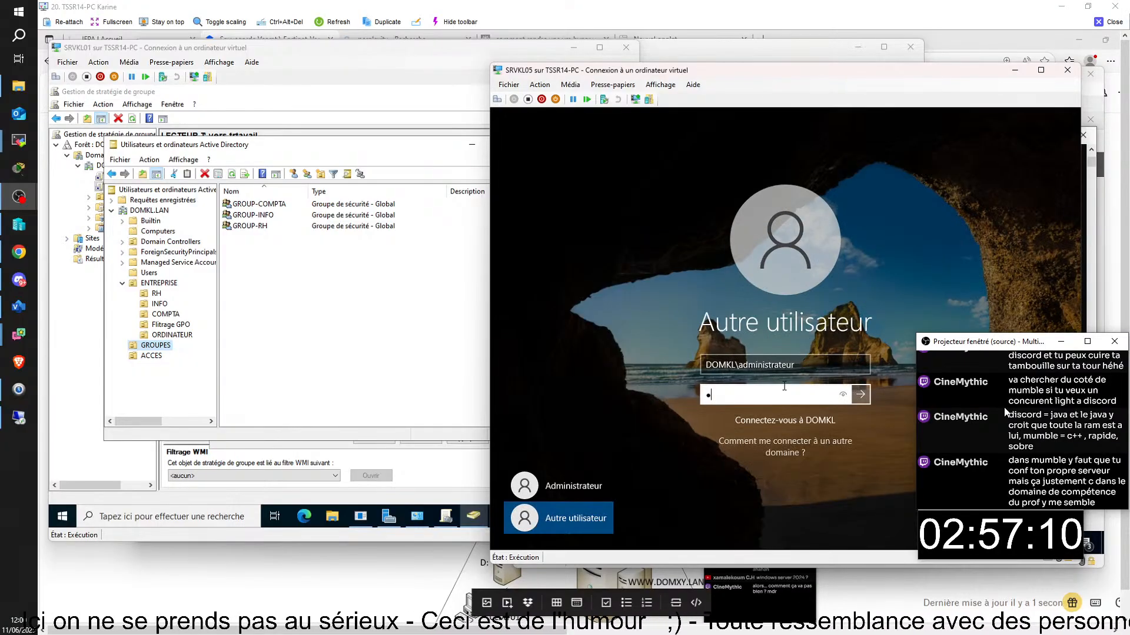
pyautogui.write('aa')
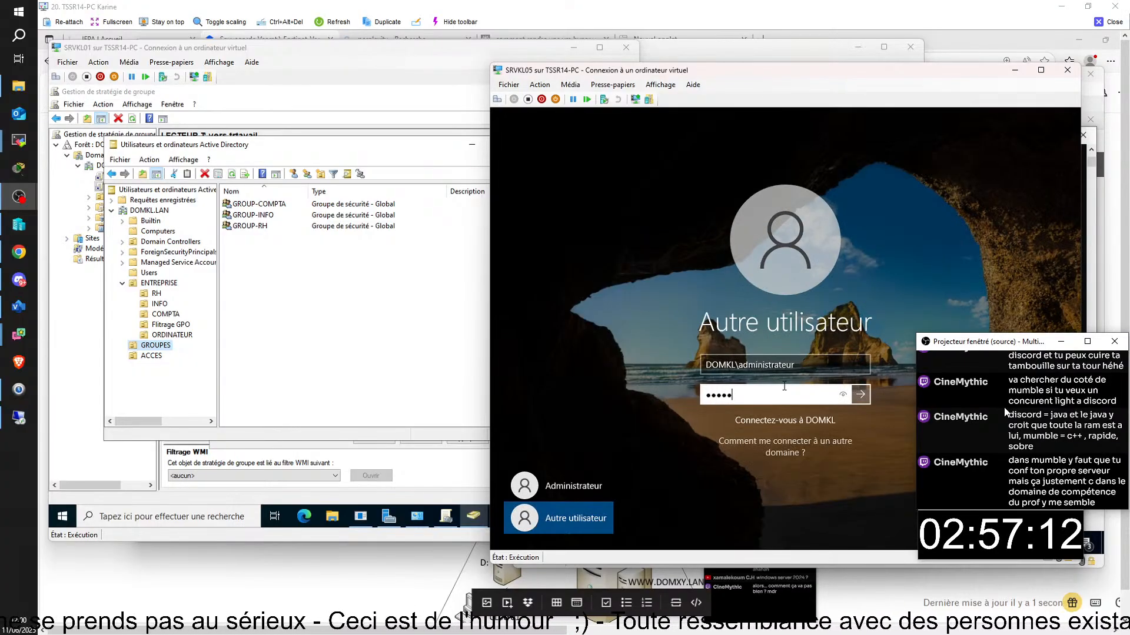
pyautogui.write('aaa')
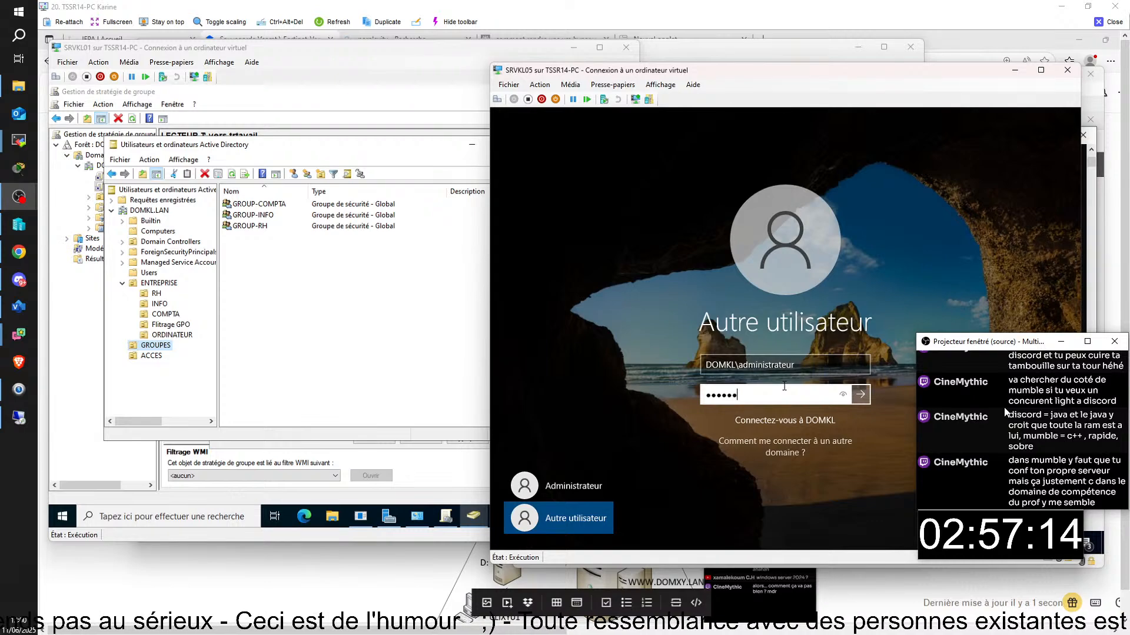
pyautogui.press('Return')
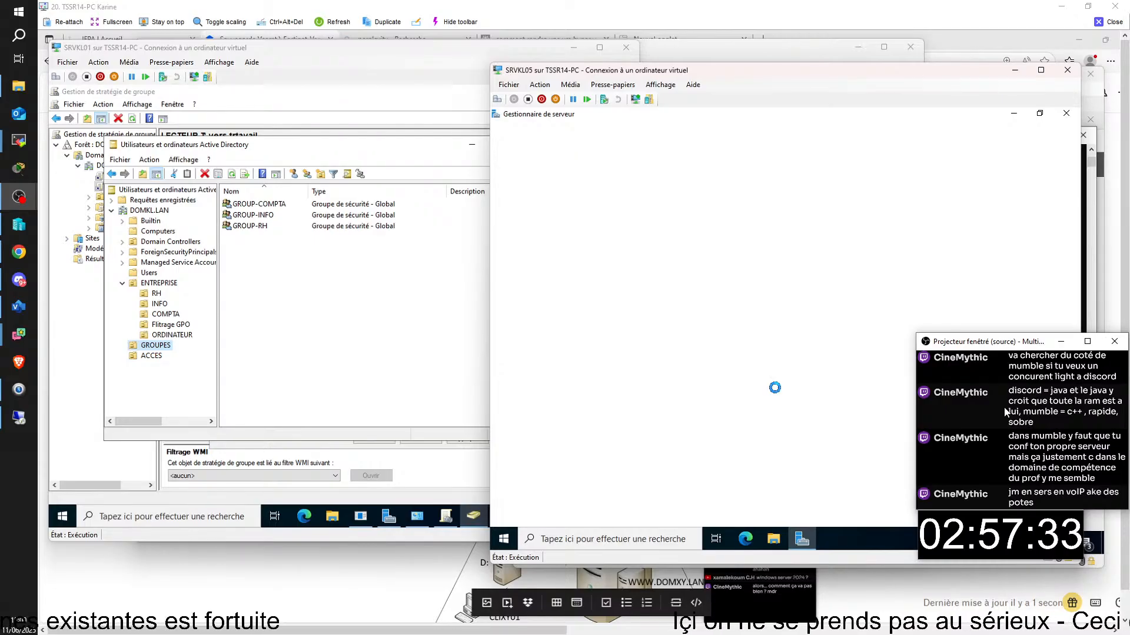
# - Close the Windows Admin Center pop-up and minimize Server Manager to reveal the desktop
pyautogui.click(831, 176)
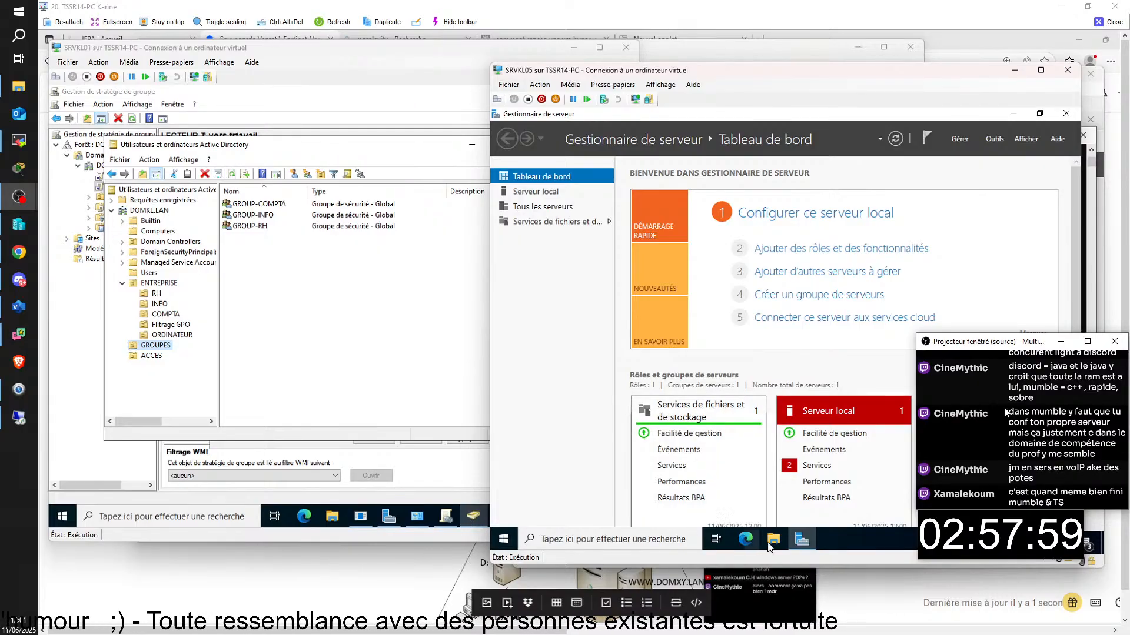
pyautogui.click(810, 544)
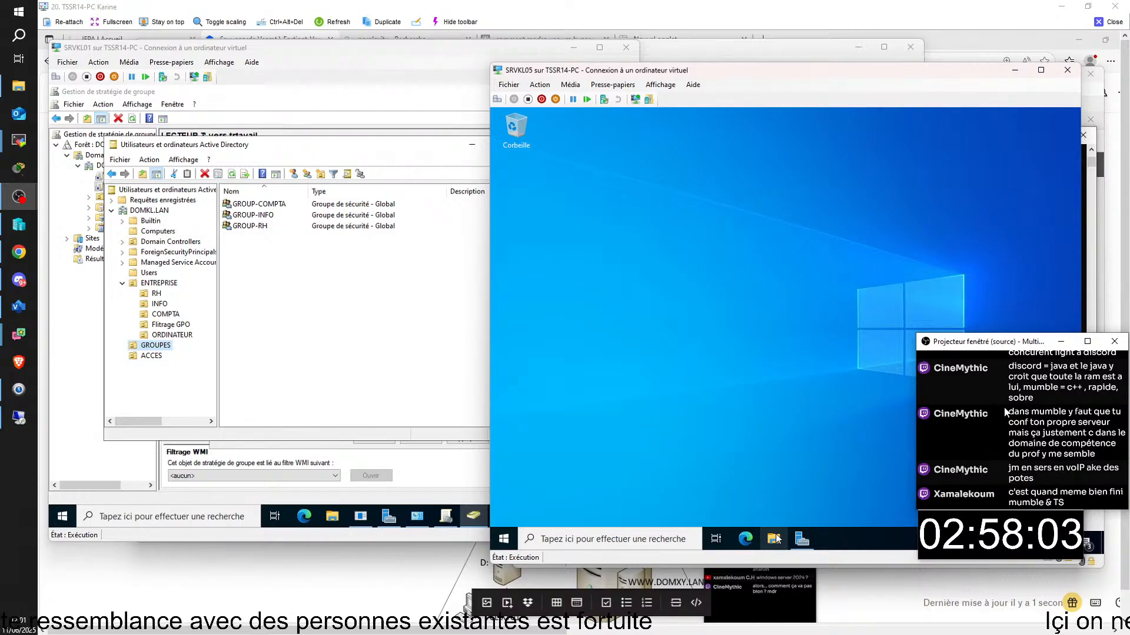
# - Browse to drive D: and open advanced sharing for the TRAVAIL folder
pyautogui.click(774, 539)
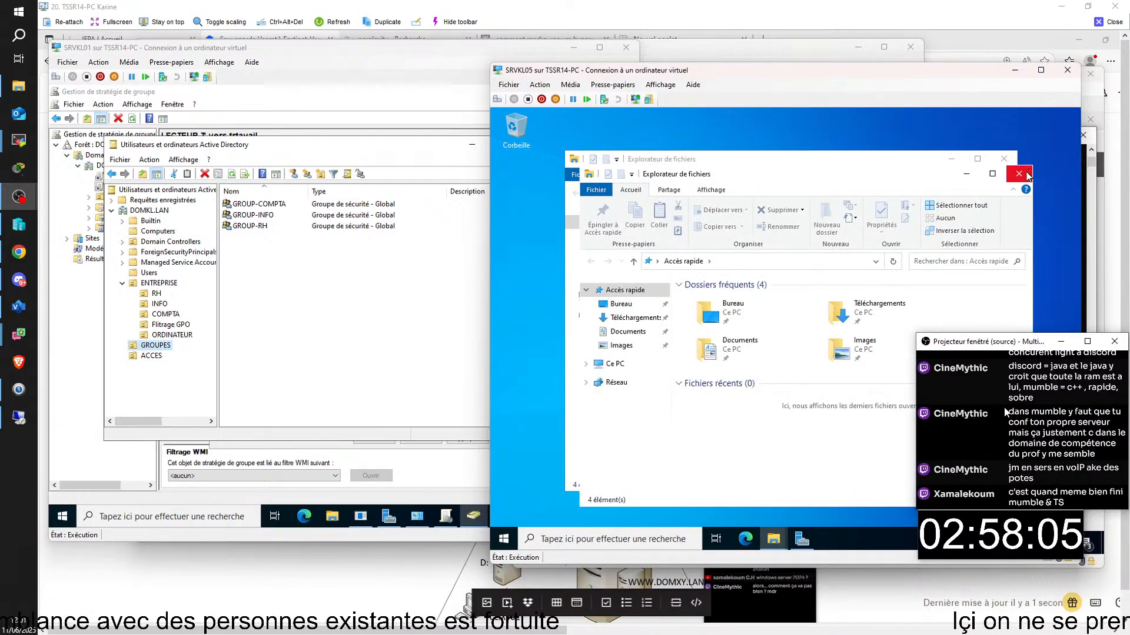
pyautogui.click(599, 296)
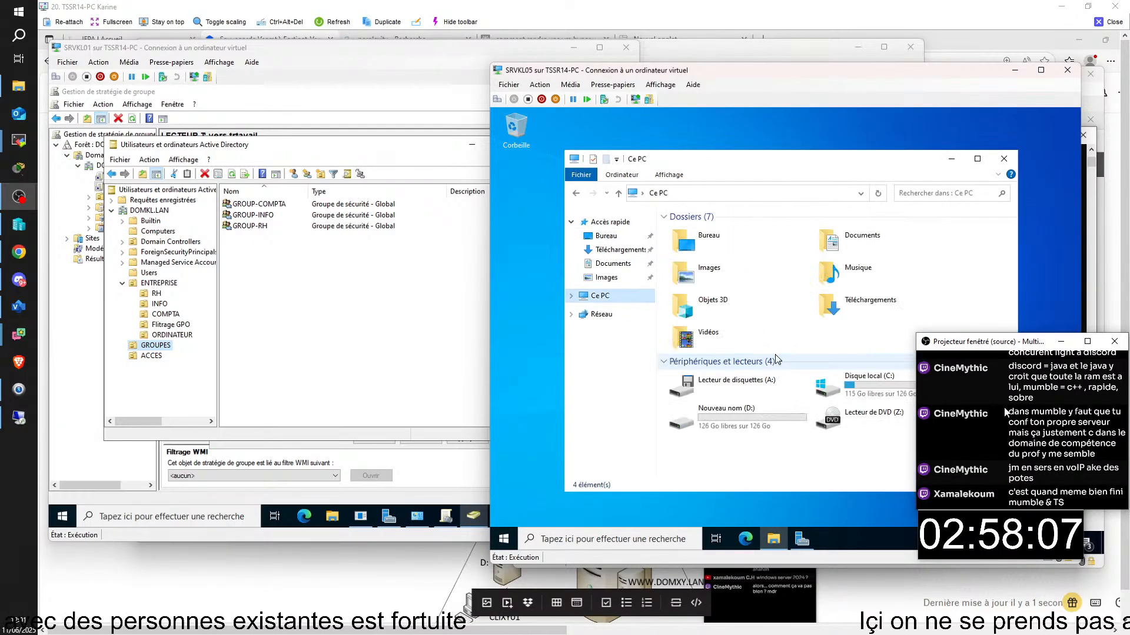
pyautogui.doubleClick(722, 413)
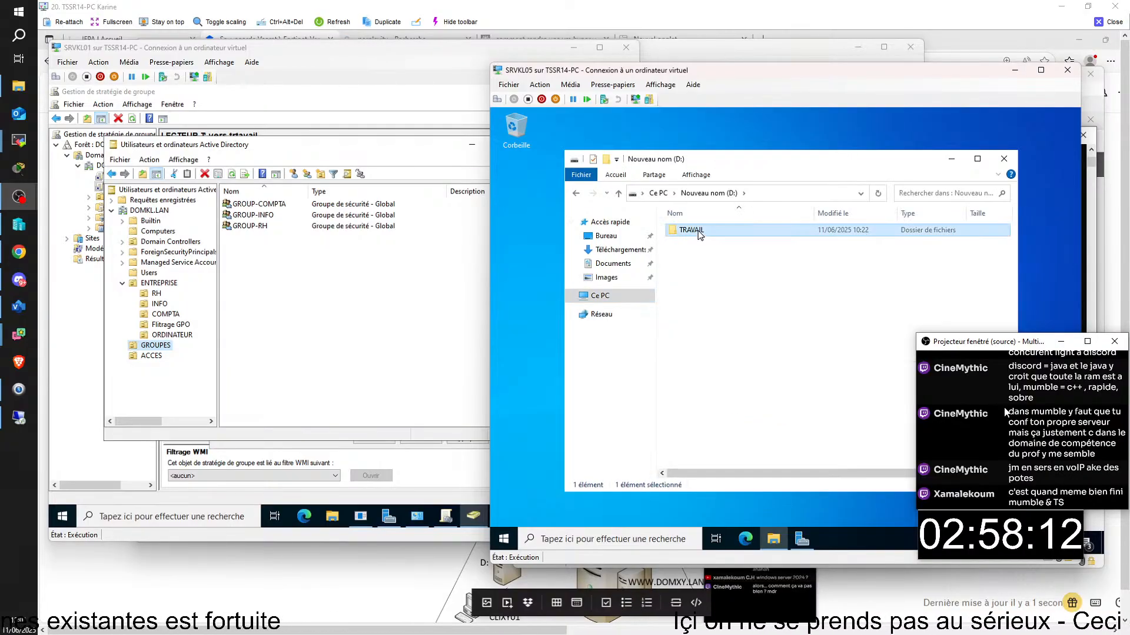
pyautogui.rightClick(699, 233)
pyautogui.click(736, 424)
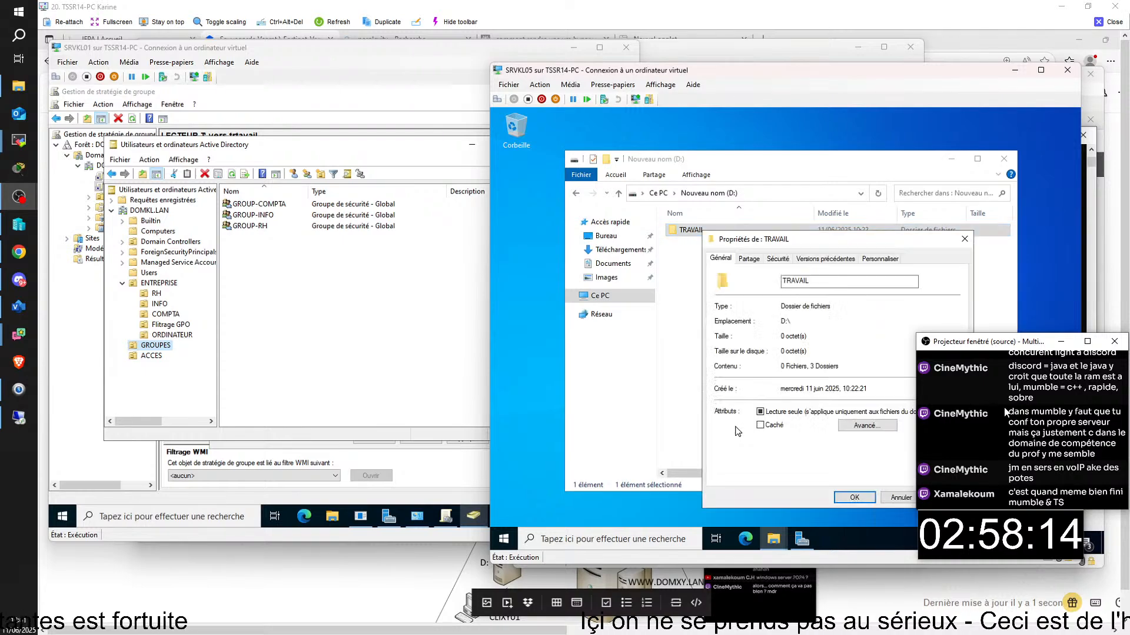
pyautogui.click(751, 260)
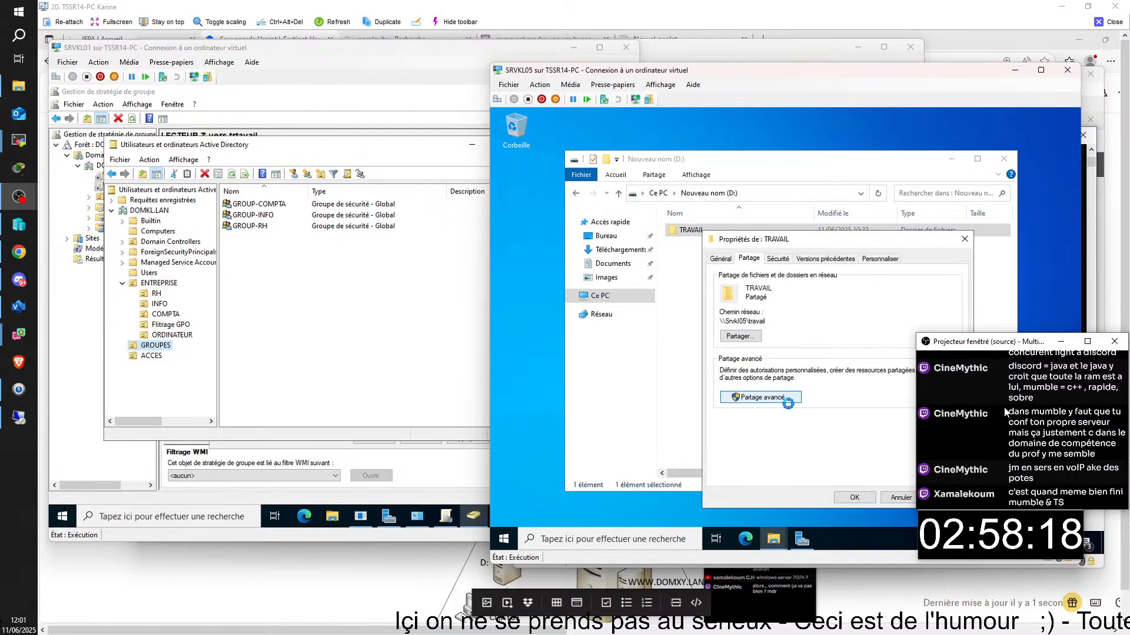
pyautogui.click(762, 399)
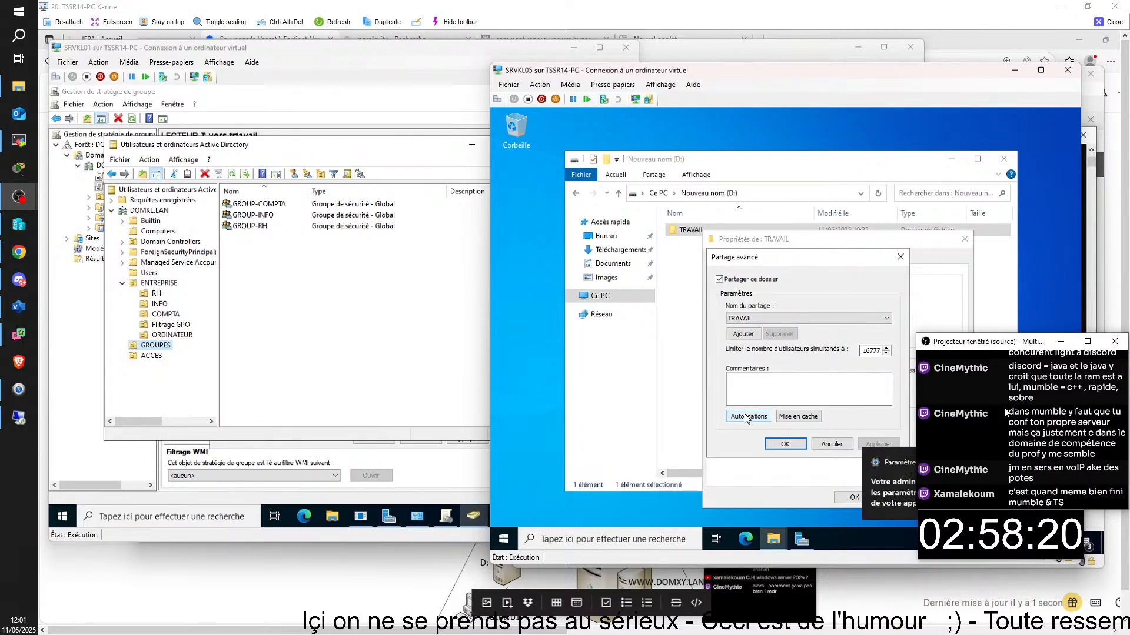
# - Allow Tout le monde Contrôle total in the TRAVAIL share permissions and confirm
pyautogui.click(750, 418)
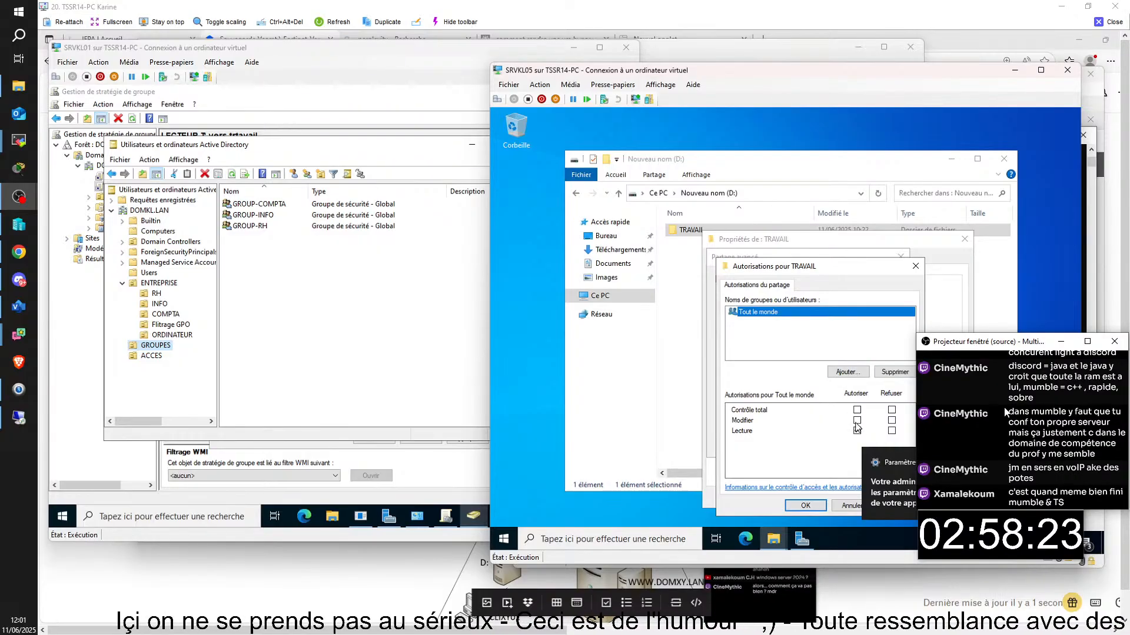
pyautogui.click(891, 421)
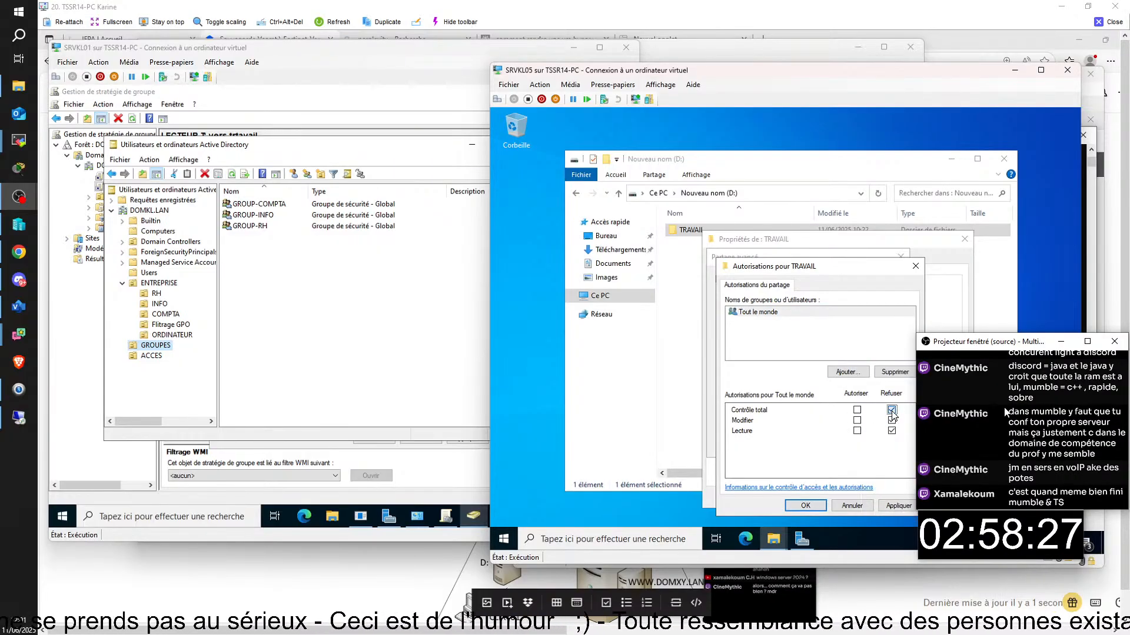
pyautogui.click(892, 411)
pyautogui.click(892, 431)
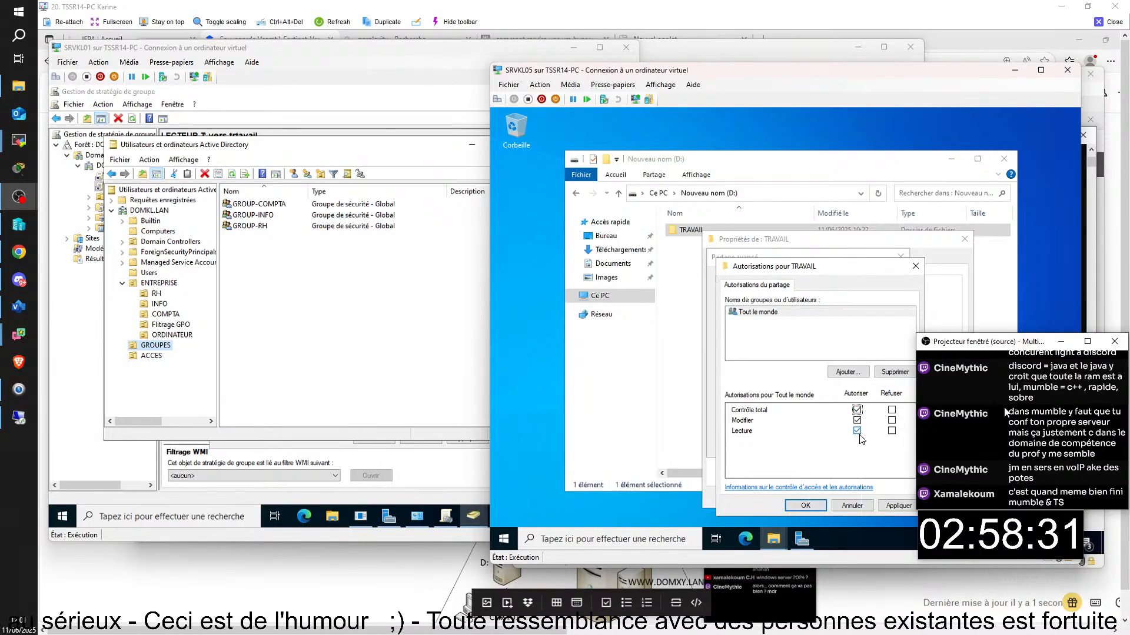
pyautogui.click(806, 506)
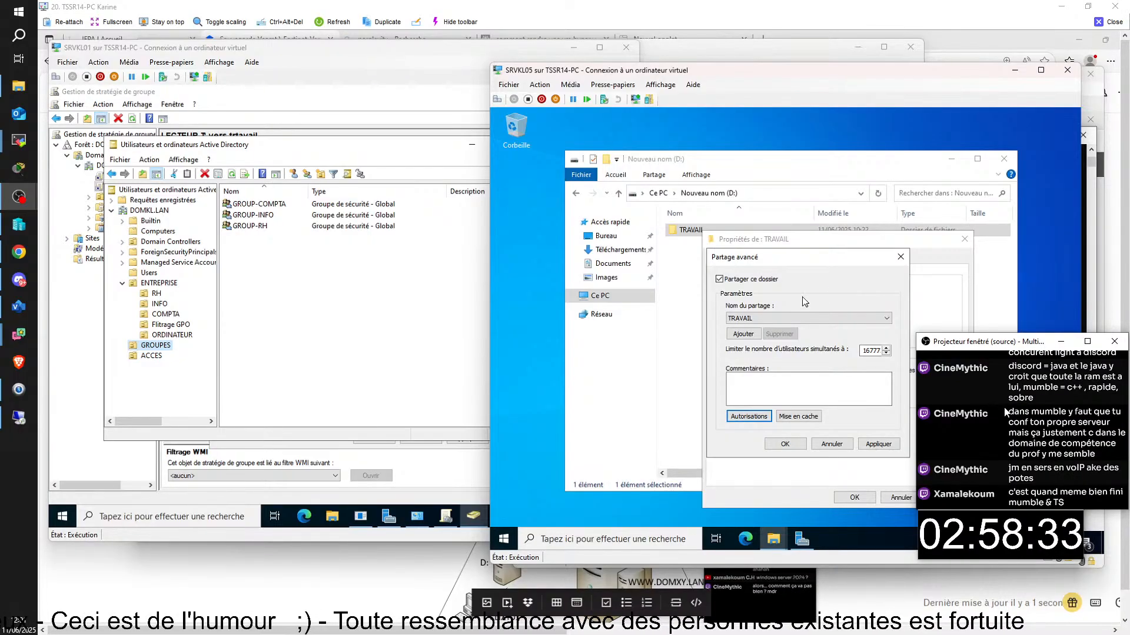
pyautogui.click(787, 445)
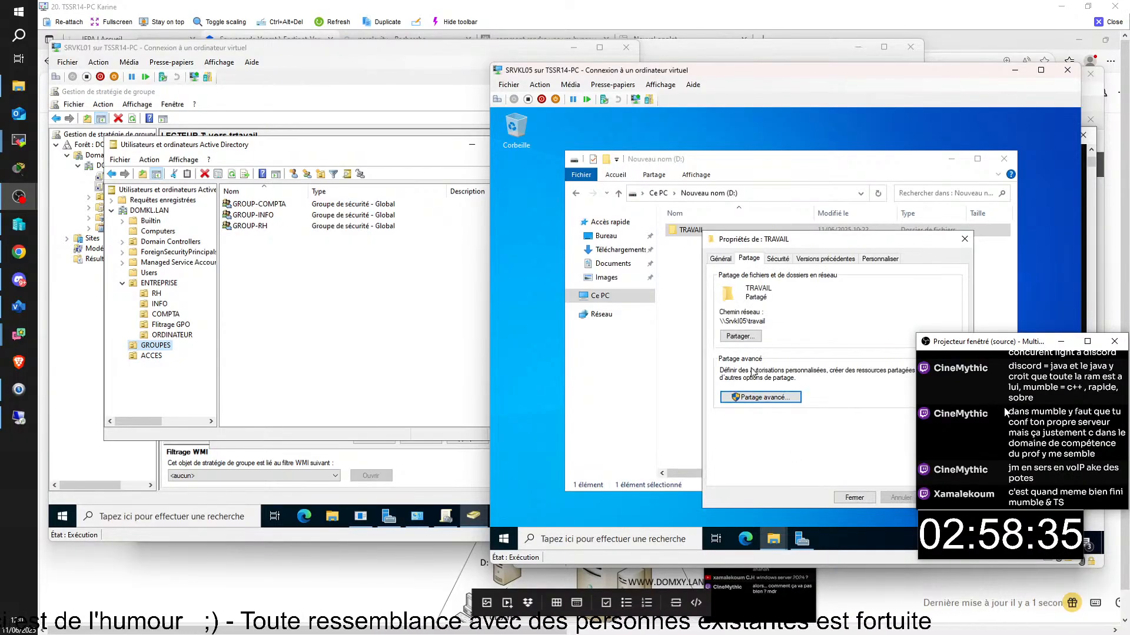
# - Check TRAVAIL's security permissions, close its properties, and open the TRAVAIL folder
pyautogui.click(777, 260)
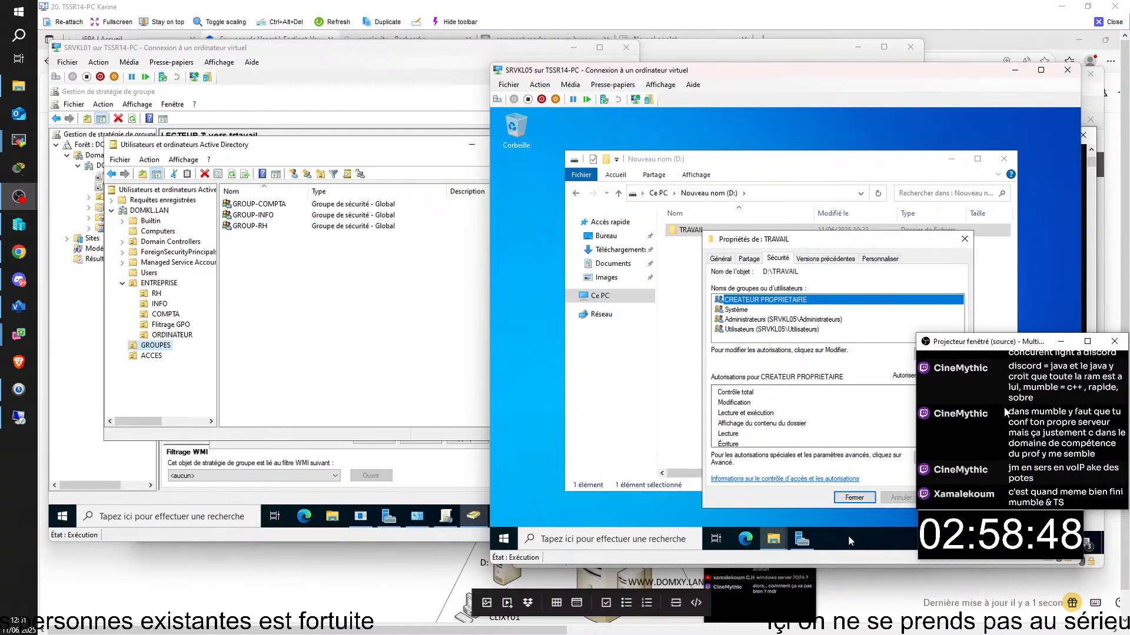
pyautogui.click(854, 497)
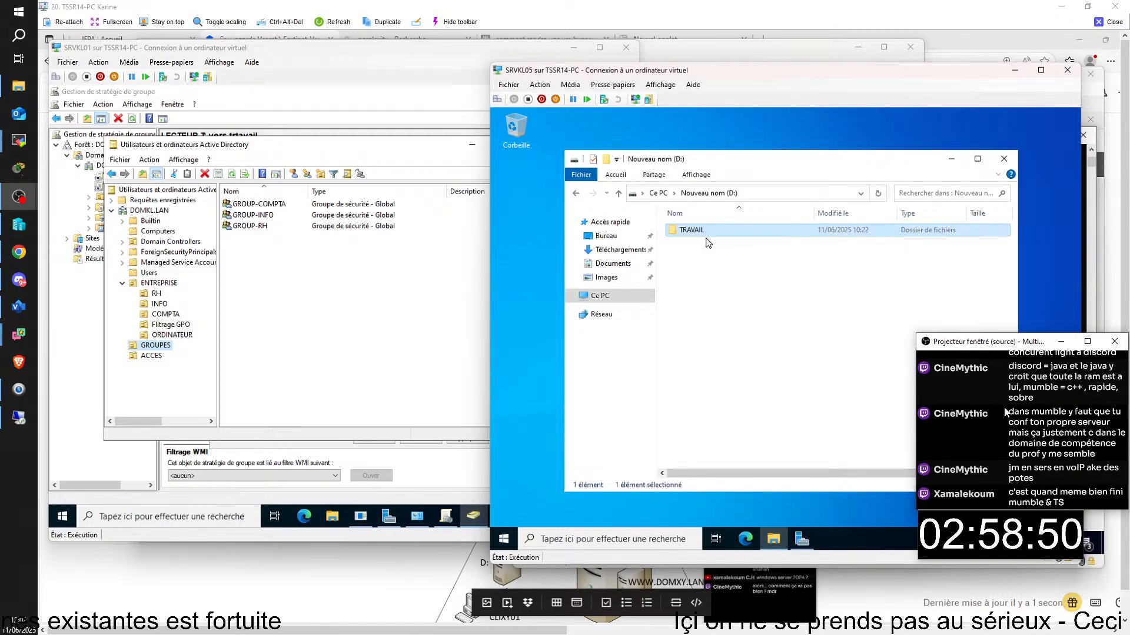
pyautogui.doubleClick(706, 231)
# - Edit COMPTA's security permissions, removing CREATEUR PROPRIETAIRE and Utilisateurs
pyautogui.rightClick(707, 232)
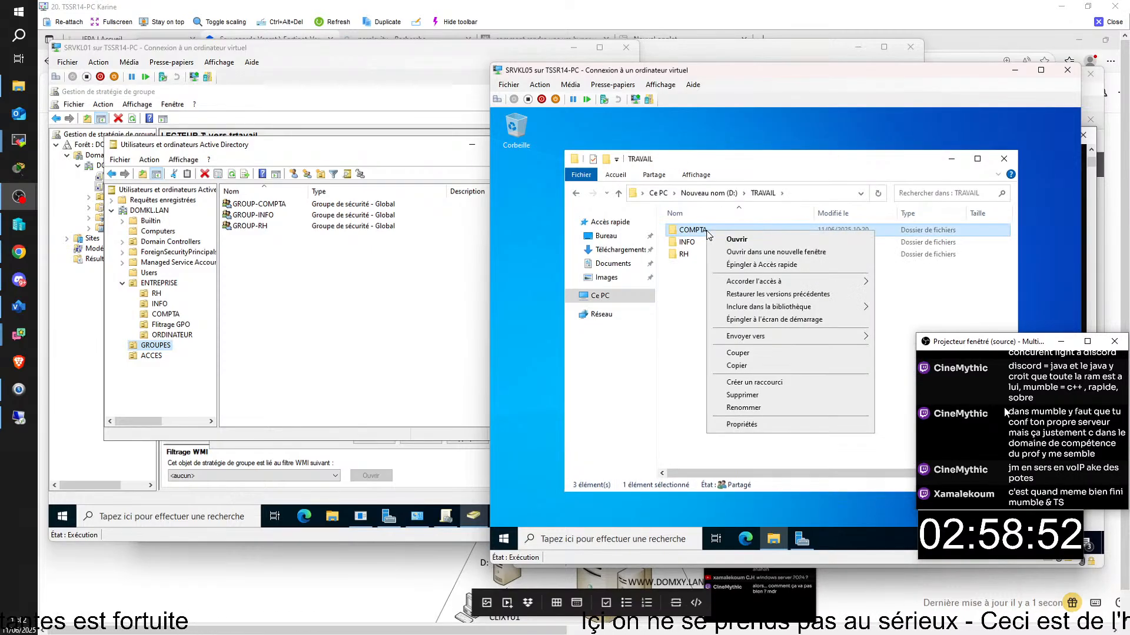
pyautogui.click(759, 430)
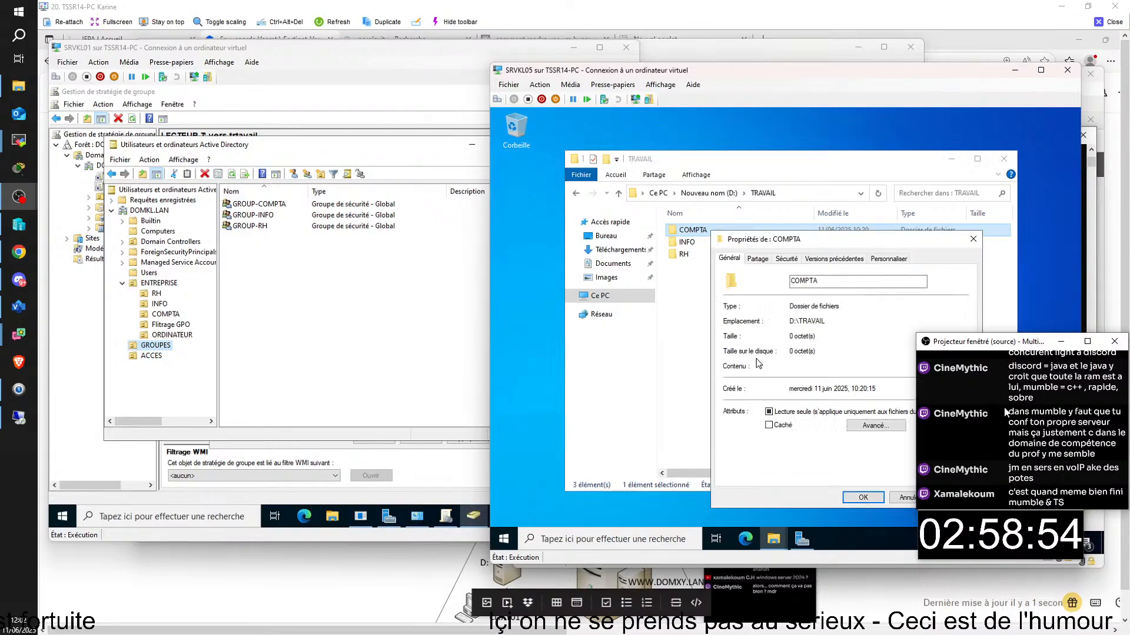
pyautogui.click(757, 259)
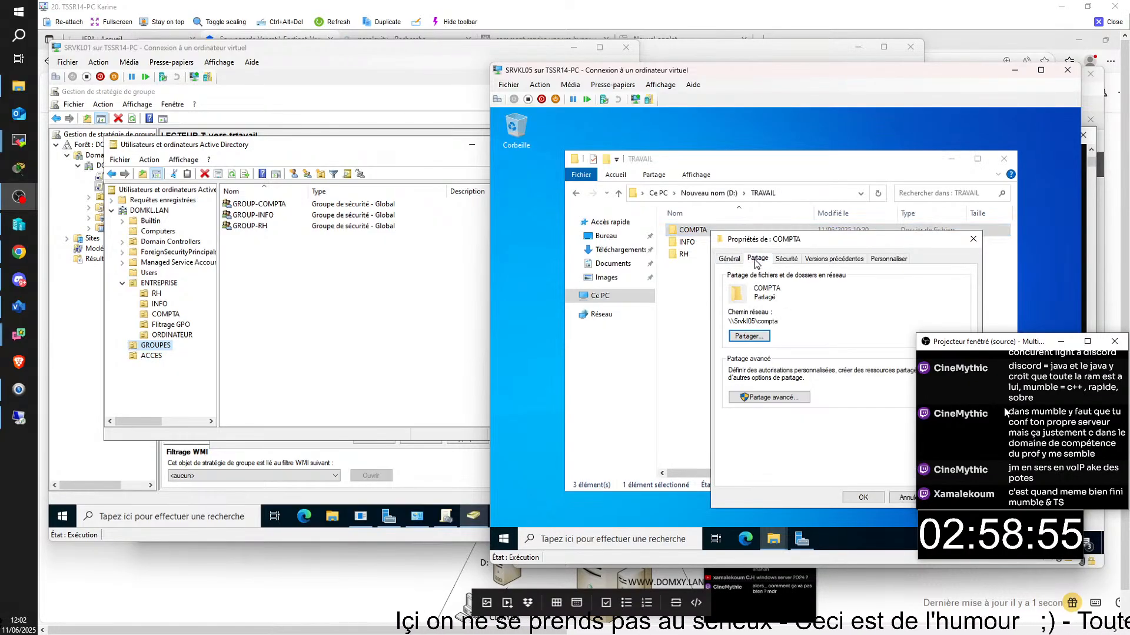
pyautogui.click(786, 259)
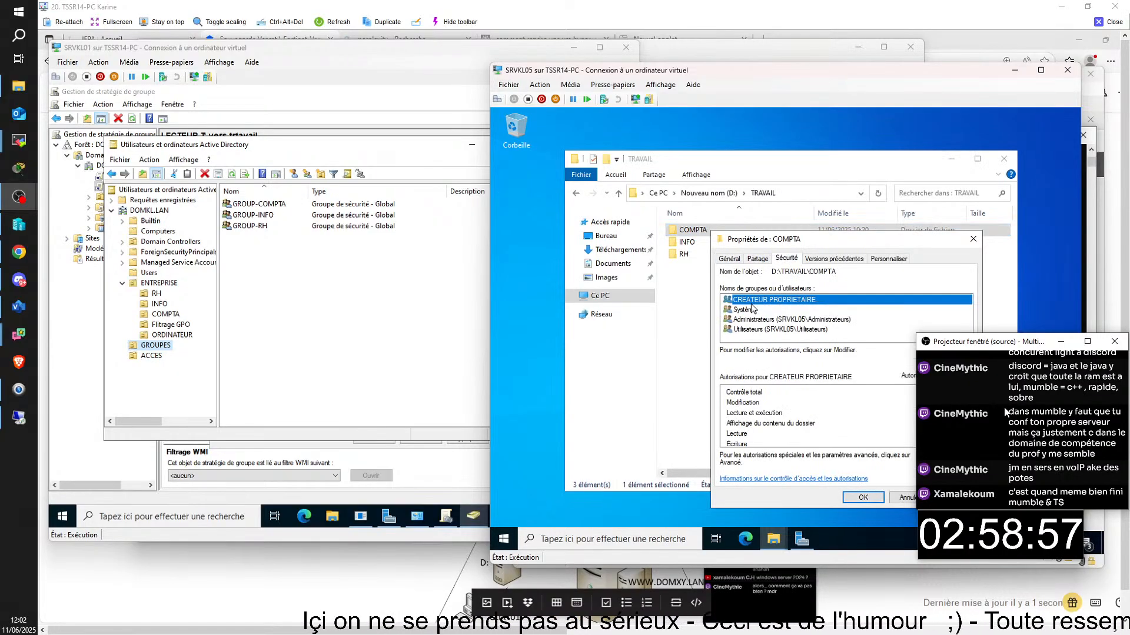
pyautogui.click(773, 331)
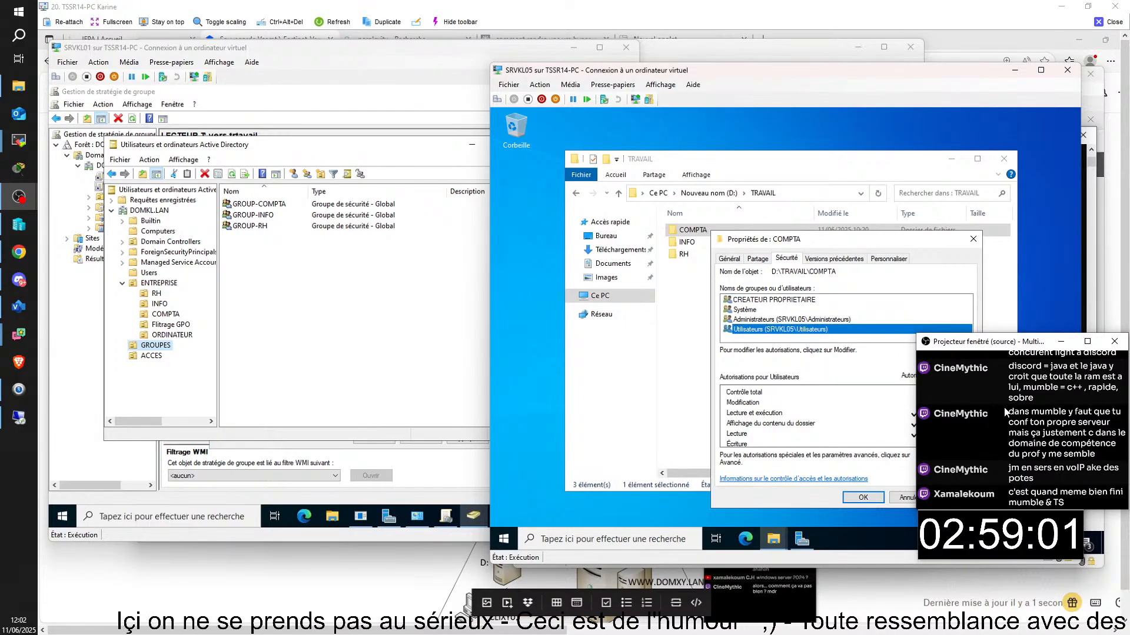
pyautogui.click(949, 354)
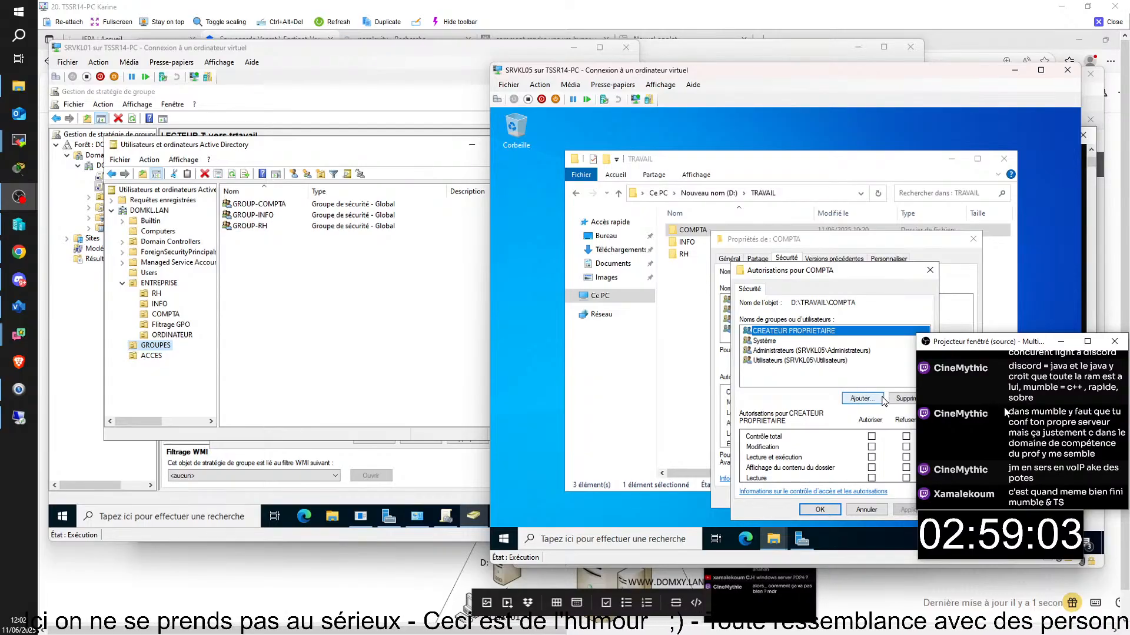
pyautogui.click(902, 399)
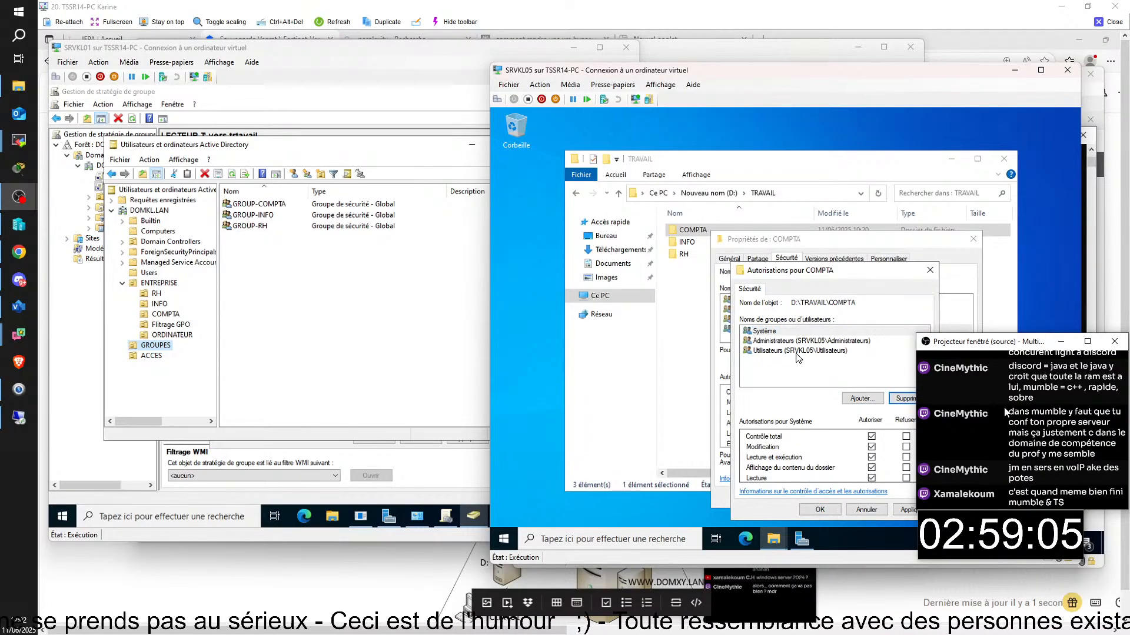
pyautogui.click(900, 400)
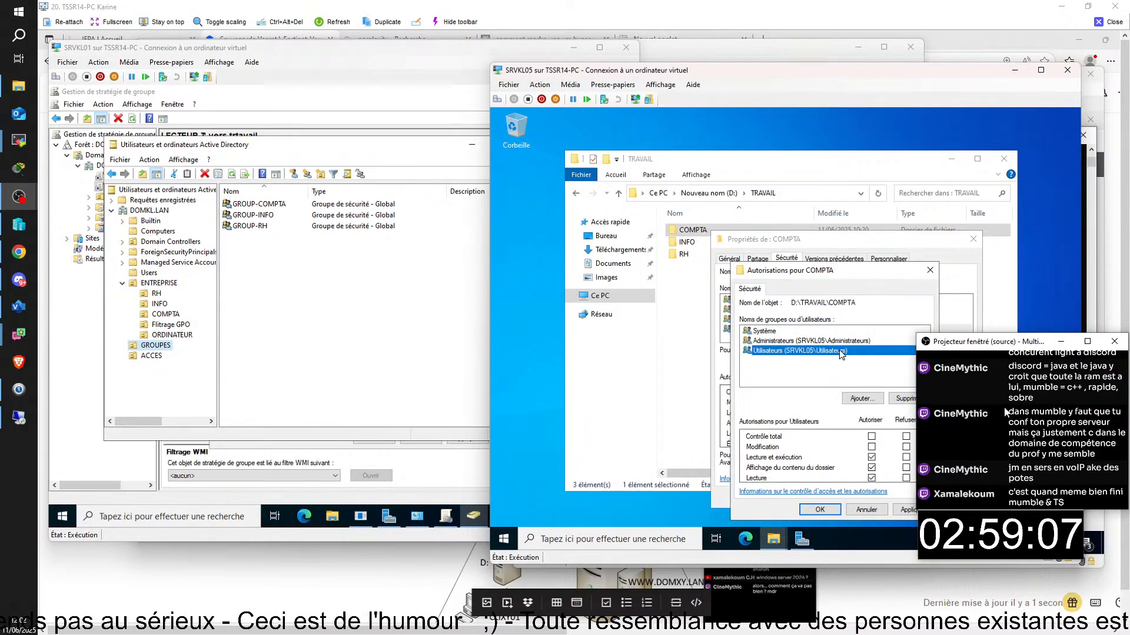
# - Add ACC-COMPTA with Modification allowed on COMPTA and apply the changes
pyautogui.click(860, 399)
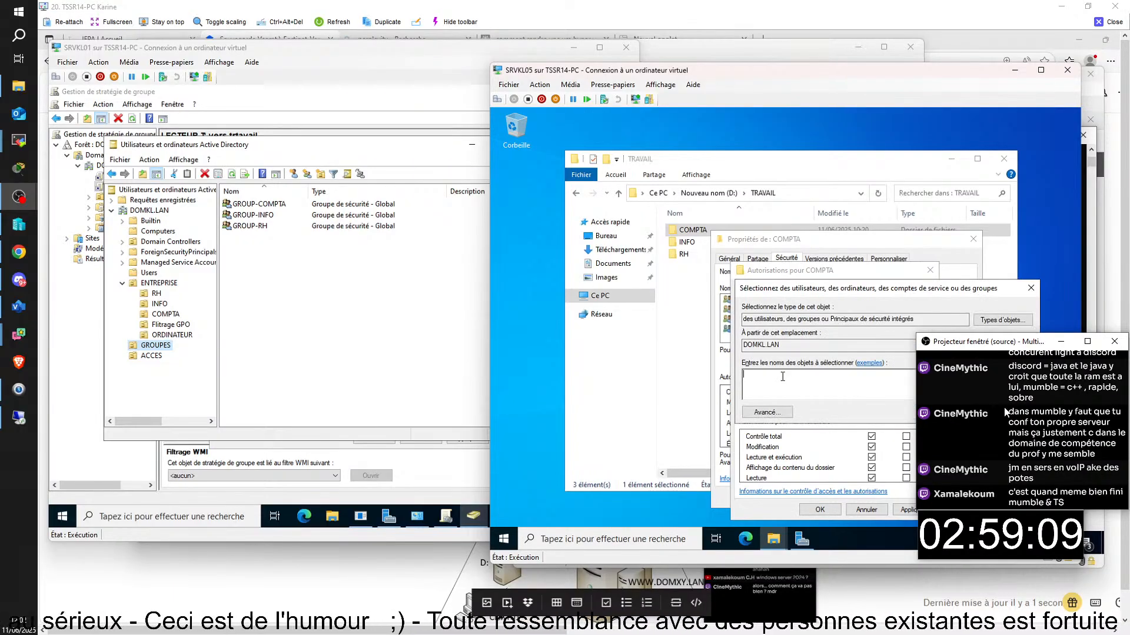
pyautogui.write('acc')
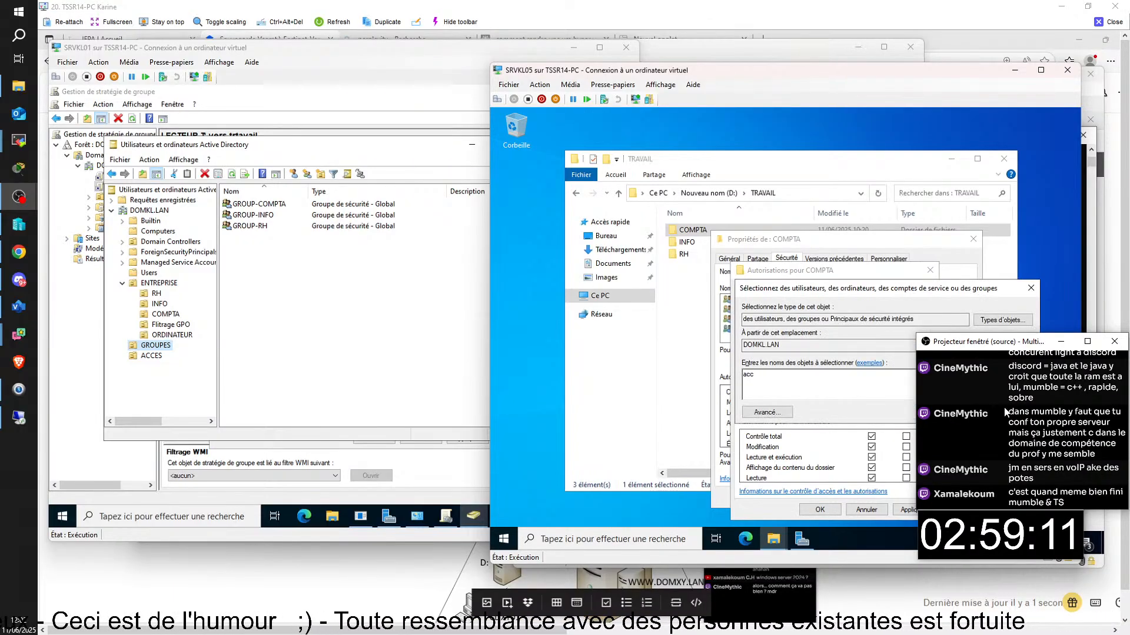
pyautogui.press('Return')
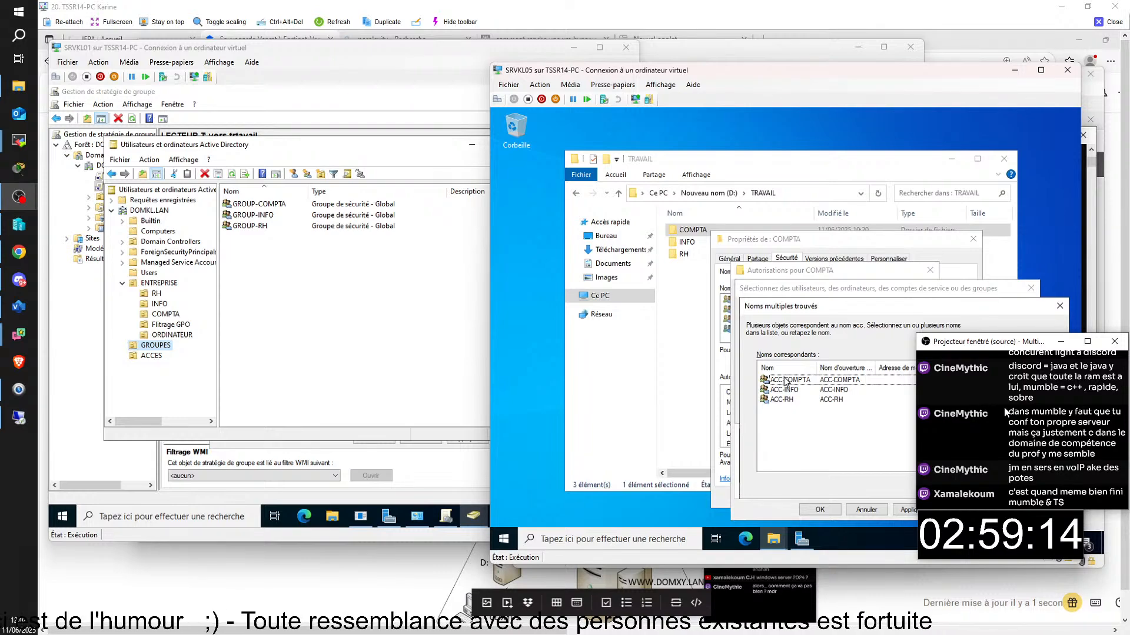
pyautogui.doubleClick(811, 381)
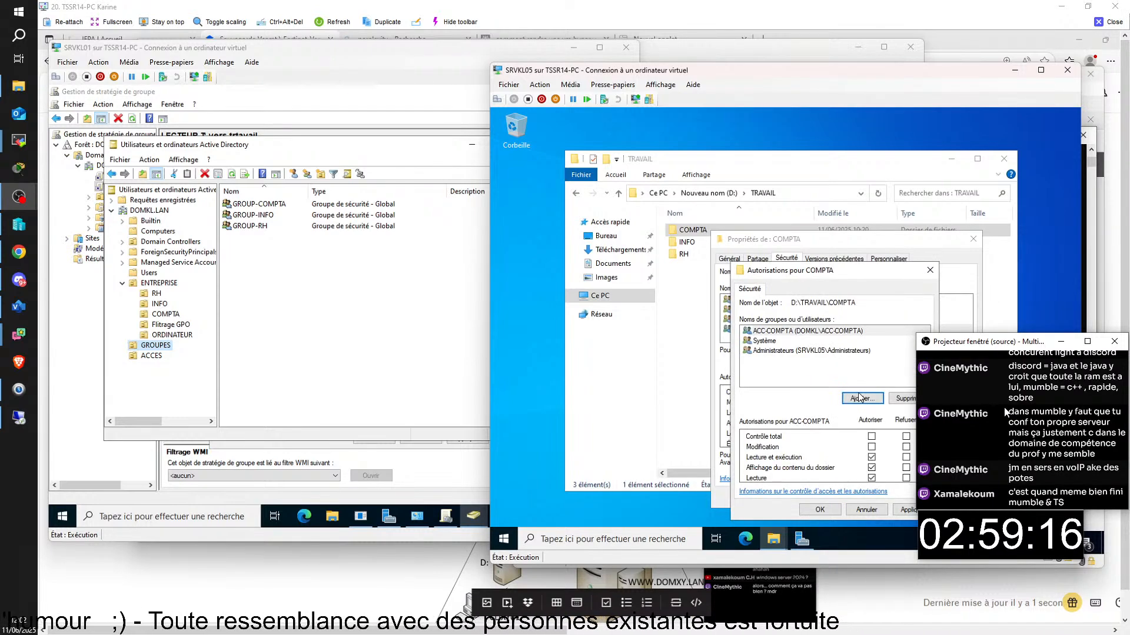
pyautogui.click(872, 447)
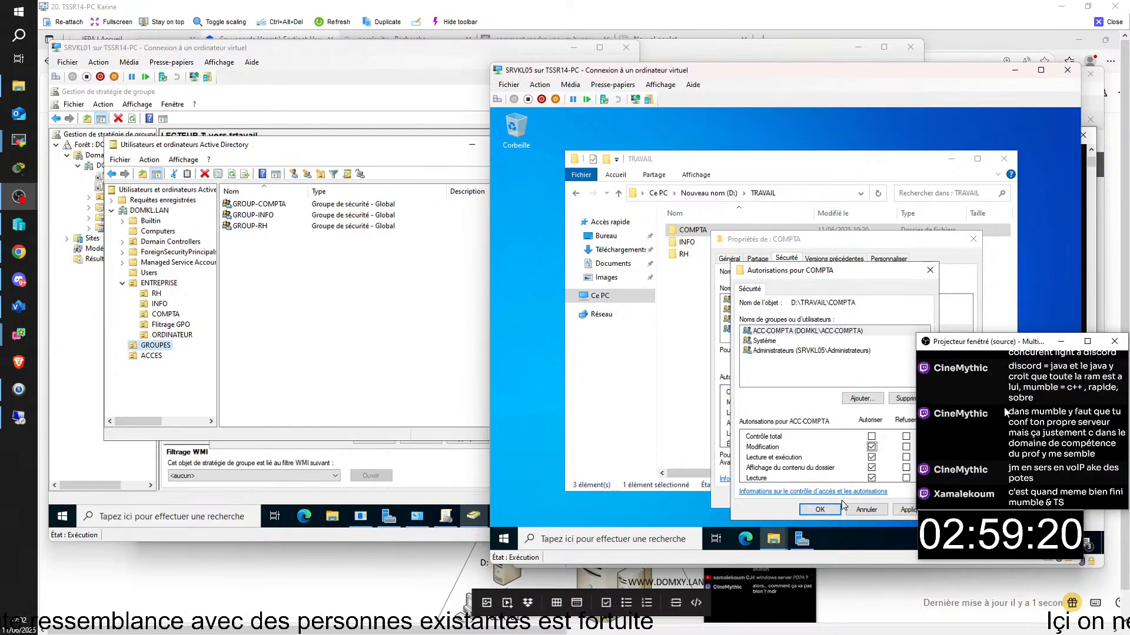
pyautogui.click(820, 510)
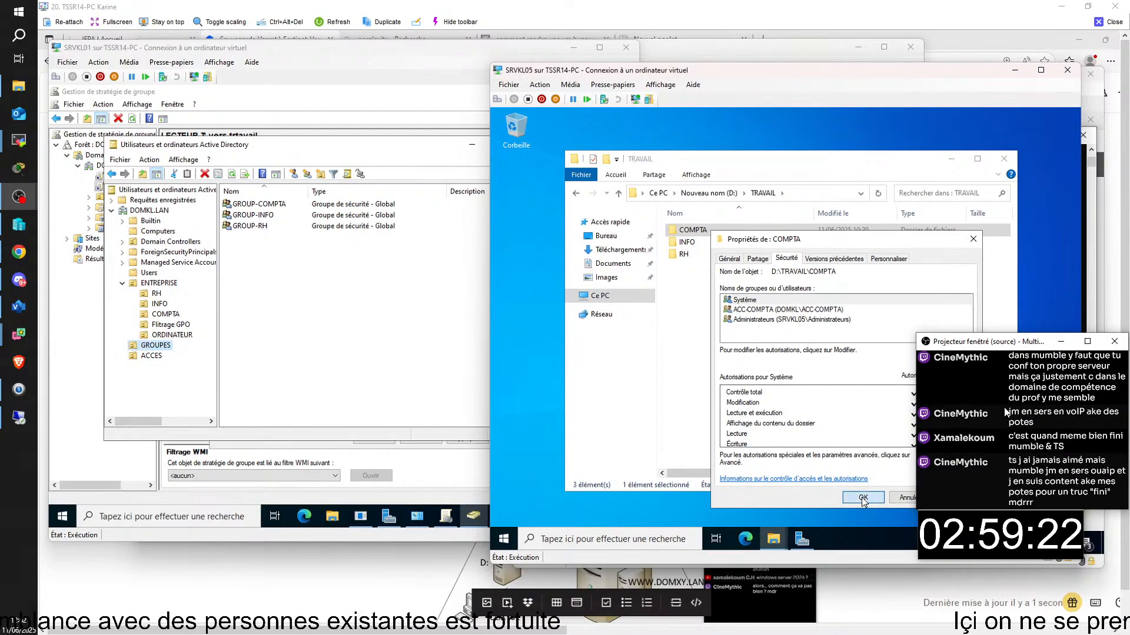
pyautogui.click(863, 498)
pyautogui.click(687, 241)
# - Edit INFO's security permissions, removing CREATEUR PROPRIETAIRE and Utilisateurs
pyautogui.rightClick(693, 242)
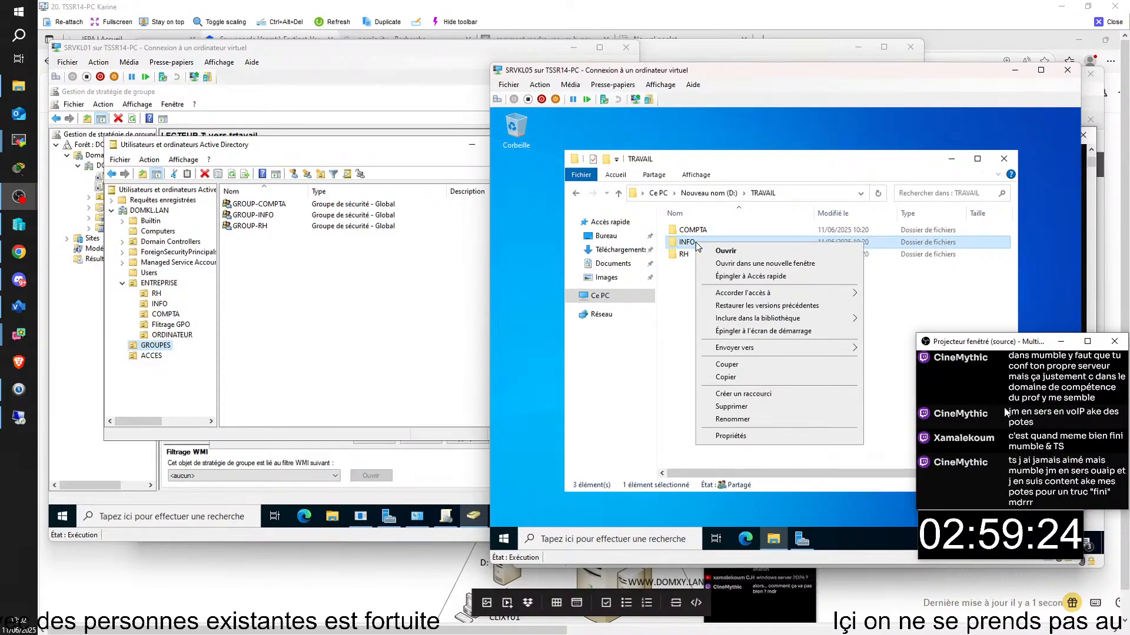
pyautogui.click(761, 436)
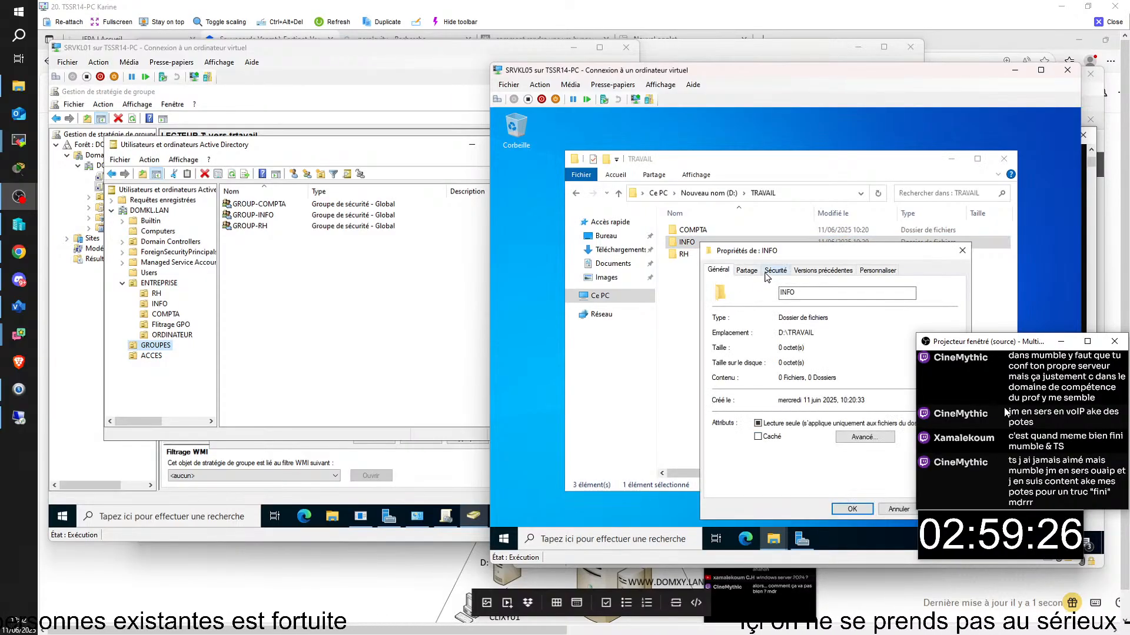
pyautogui.click(747, 271)
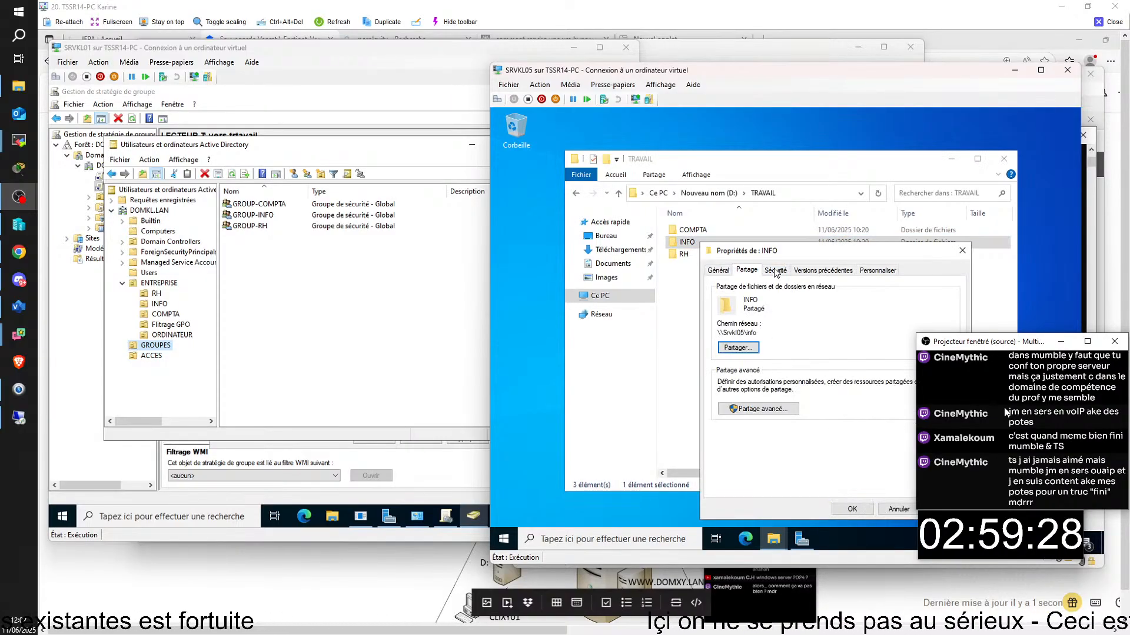
pyautogui.click(775, 273)
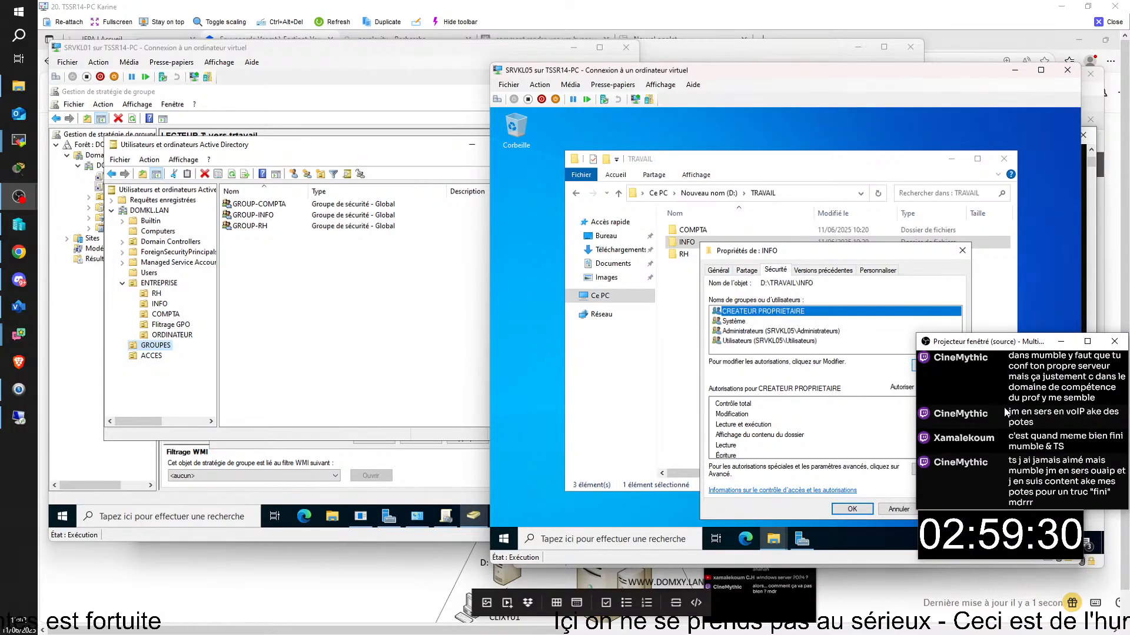
pyautogui.click(913, 363)
pyautogui.click(897, 398)
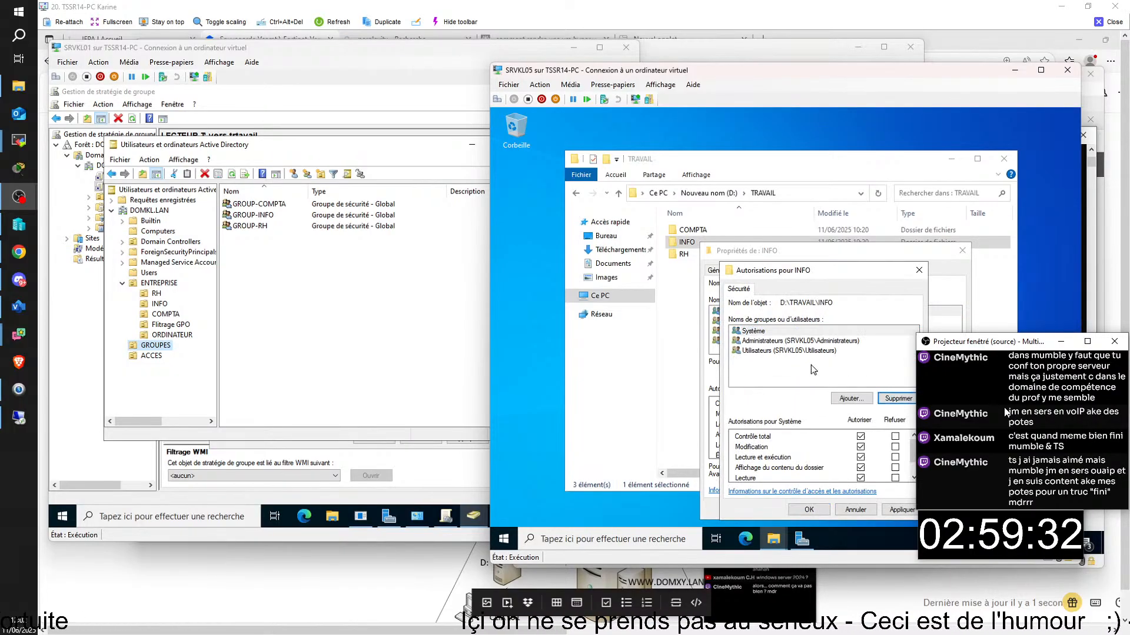
pyautogui.click(789, 351)
pyautogui.click(898, 399)
# - Add ACC-INFO with Modification rights to INFO and confirm the changes
pyautogui.click(845, 399)
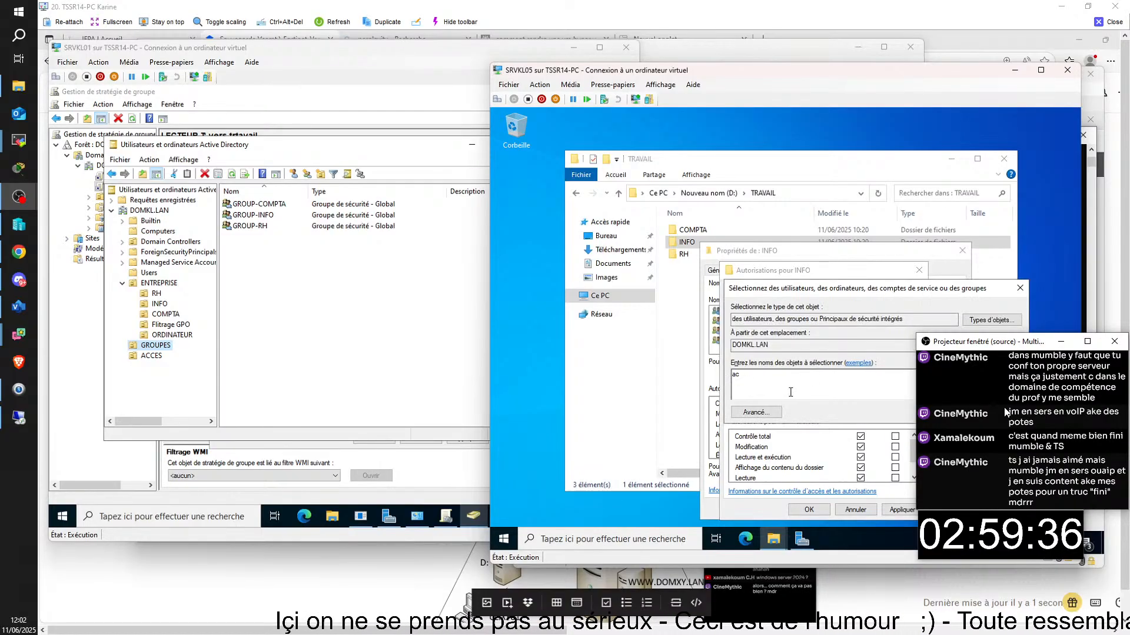
pyautogui.write('c')
pyautogui.press('Return')
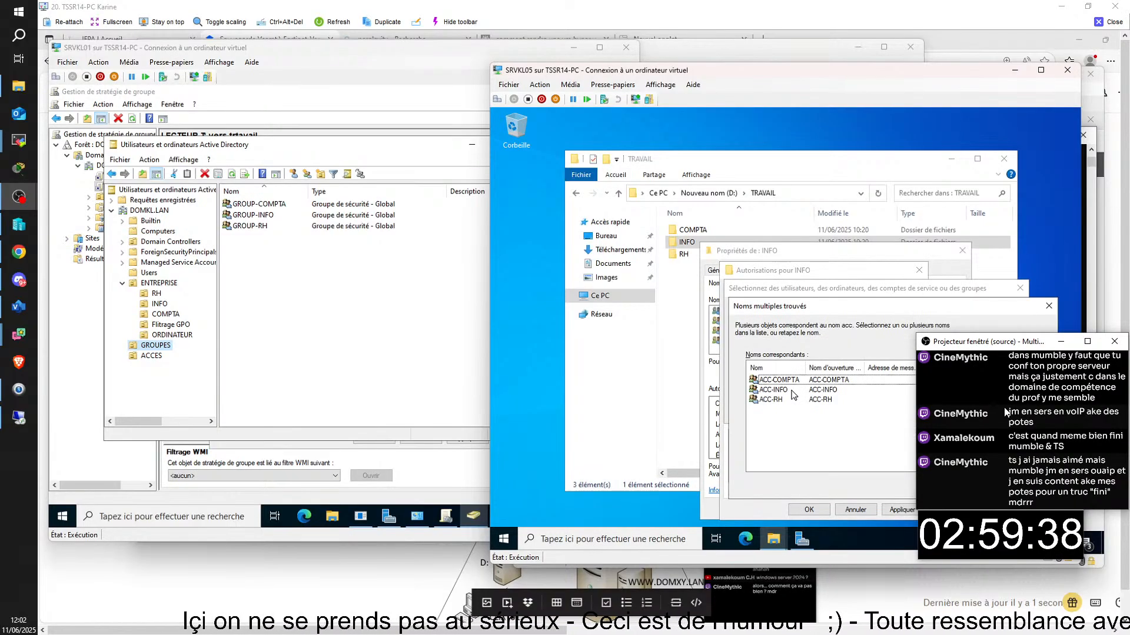
pyautogui.doubleClick(791, 391)
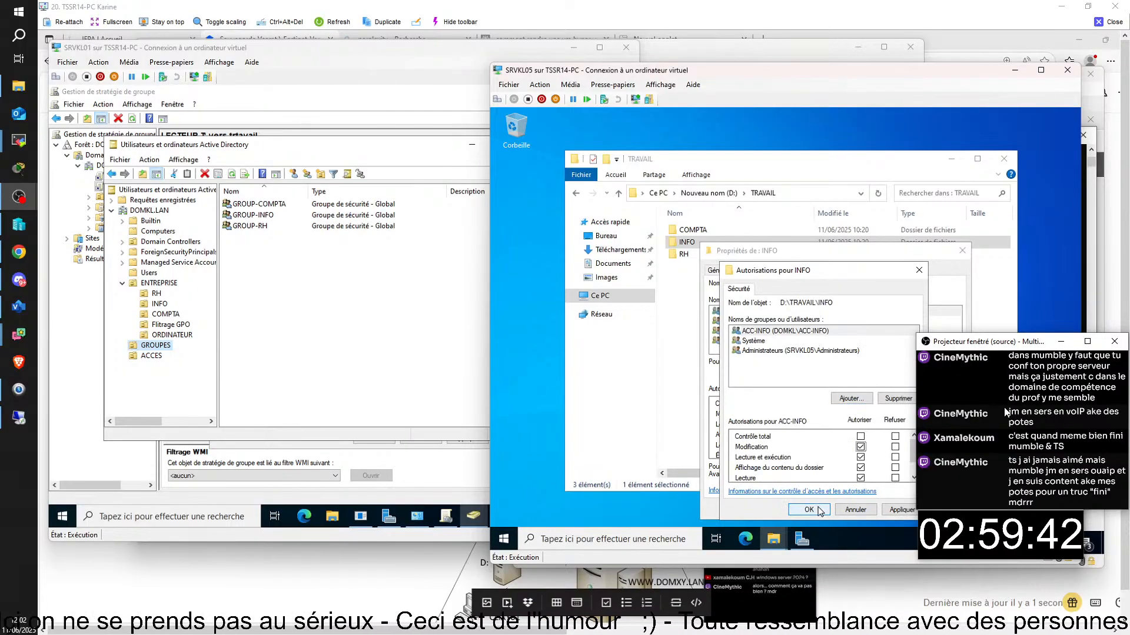
pyautogui.click(812, 510)
pyautogui.click(849, 509)
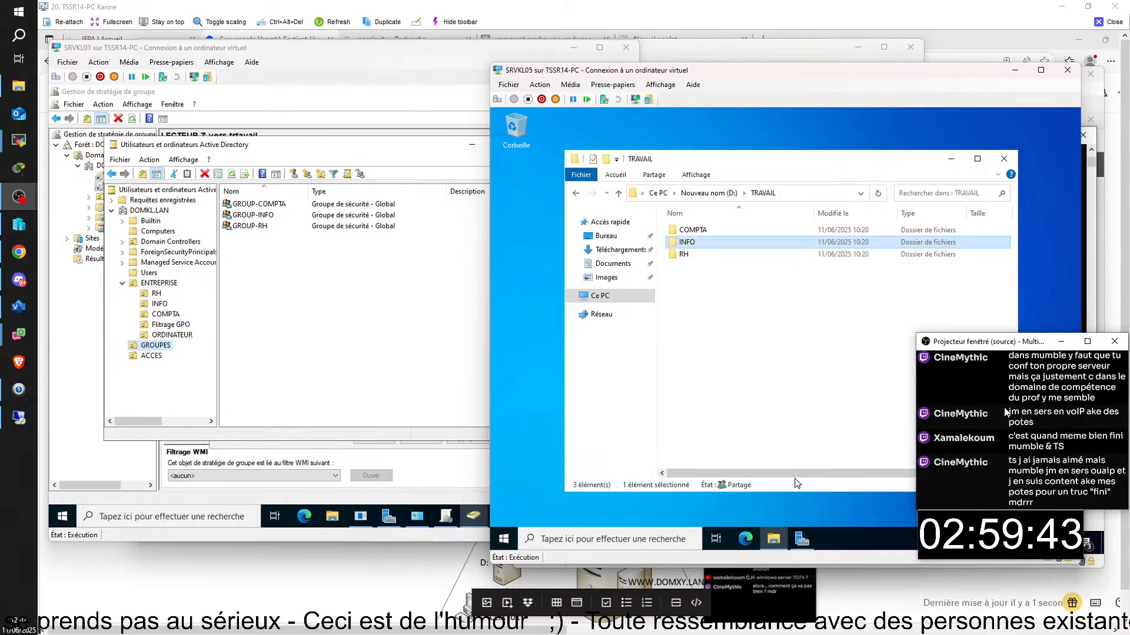
pyautogui.click(684, 257)
# - Try removing CREATEUR PROPRIETAIRE from RH's permissions, which inheritance blocks
pyautogui.rightClick(685, 257)
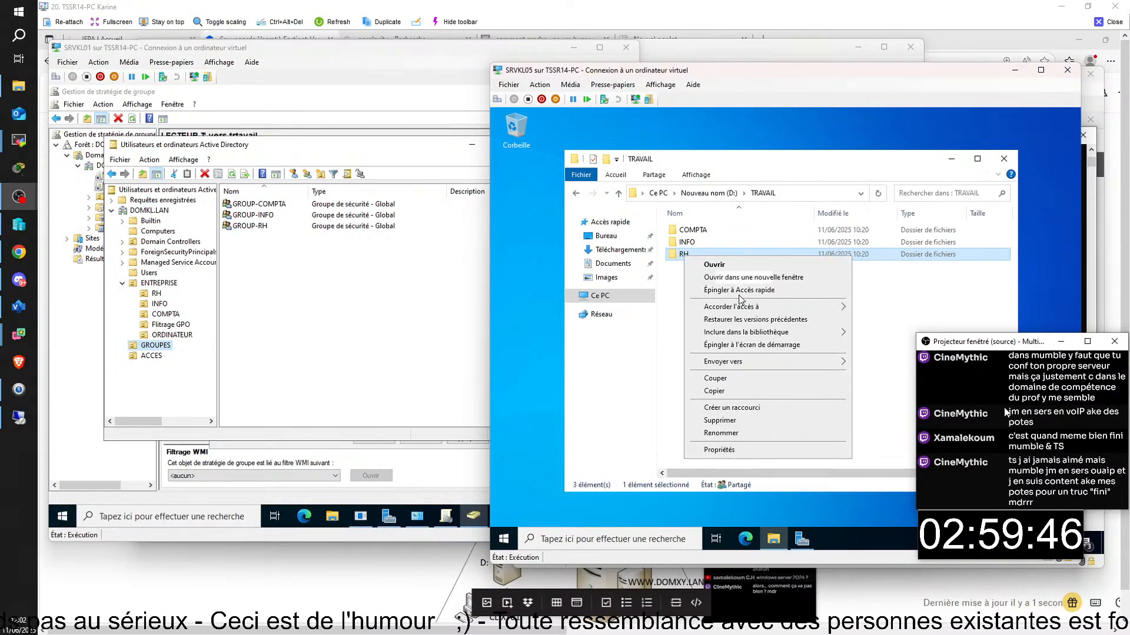
pyautogui.click(736, 451)
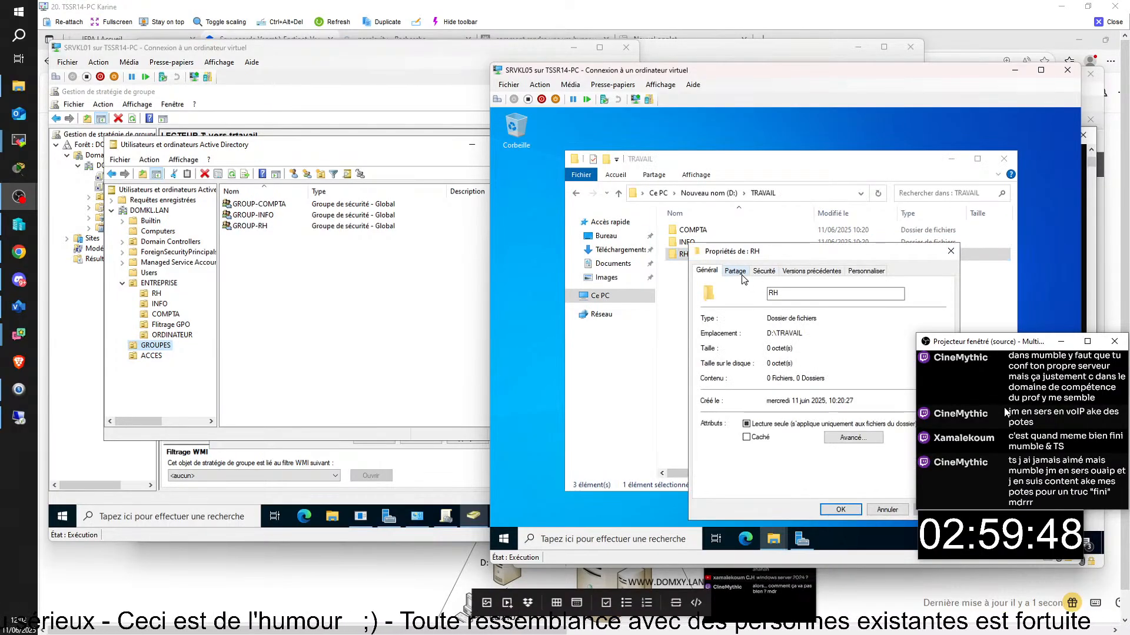
pyautogui.click(743, 273)
pyautogui.click(764, 272)
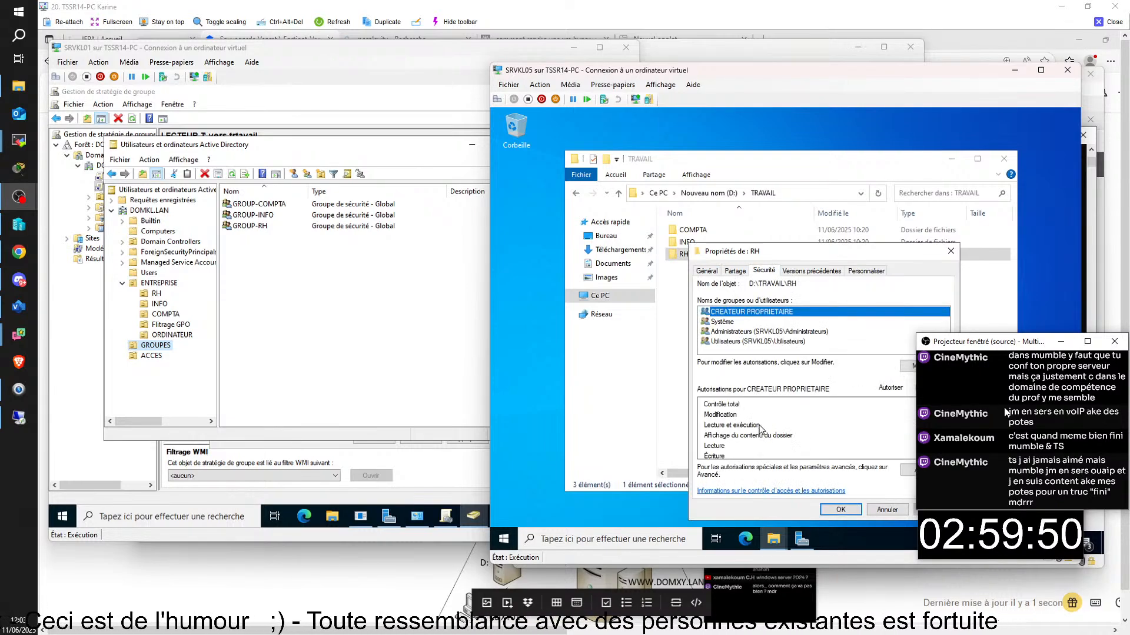
pyautogui.click(923, 365)
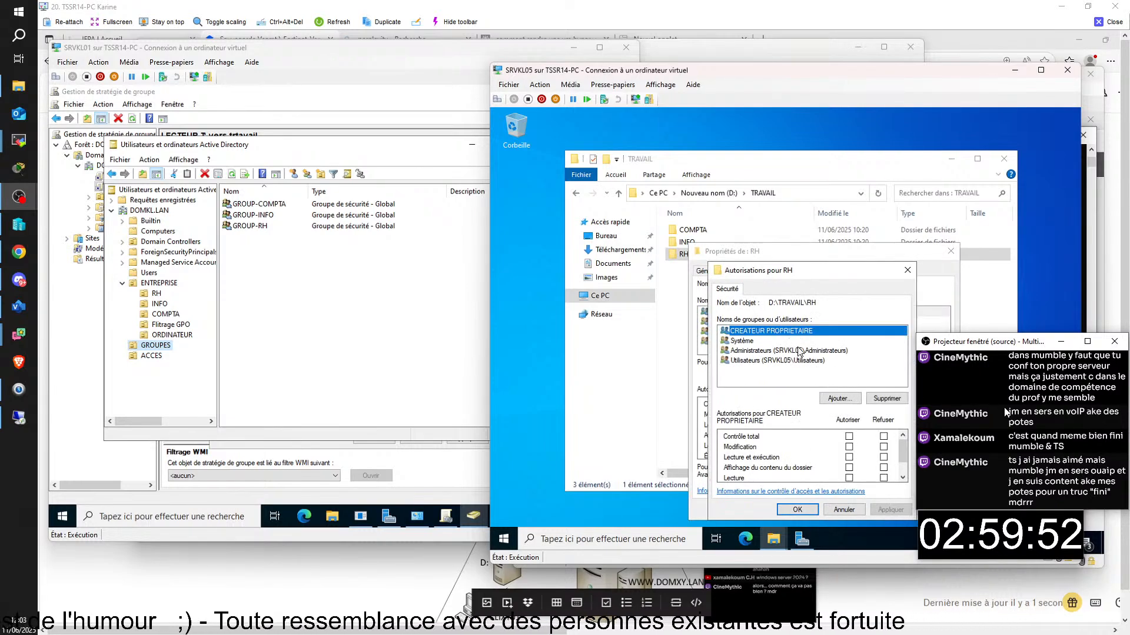
pyautogui.click(886, 398)
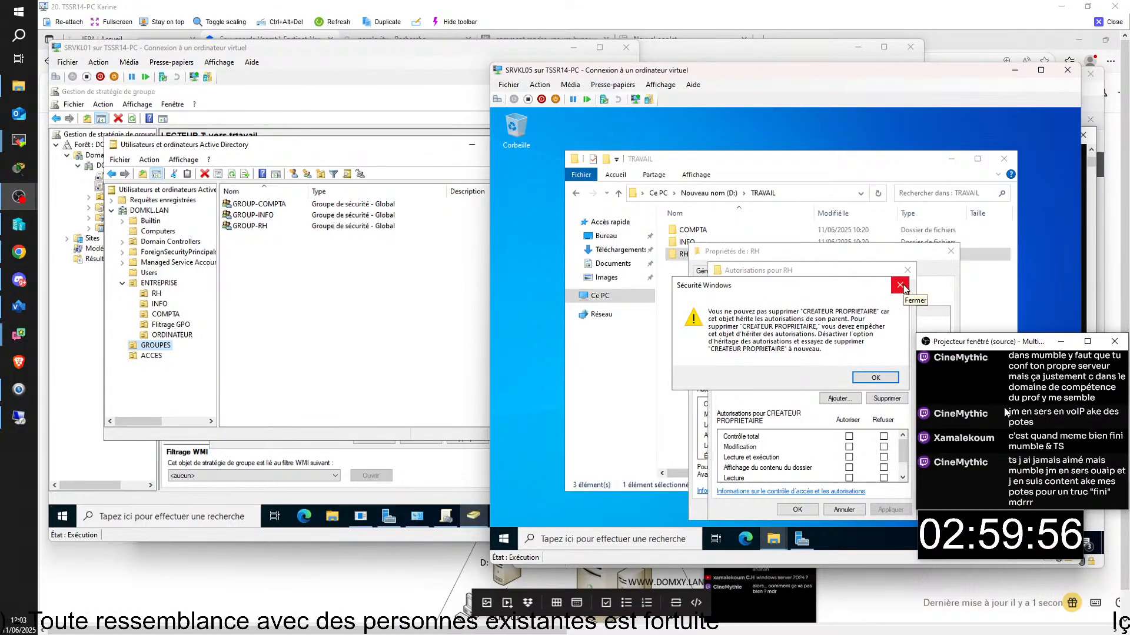
pyautogui.click(900, 286)
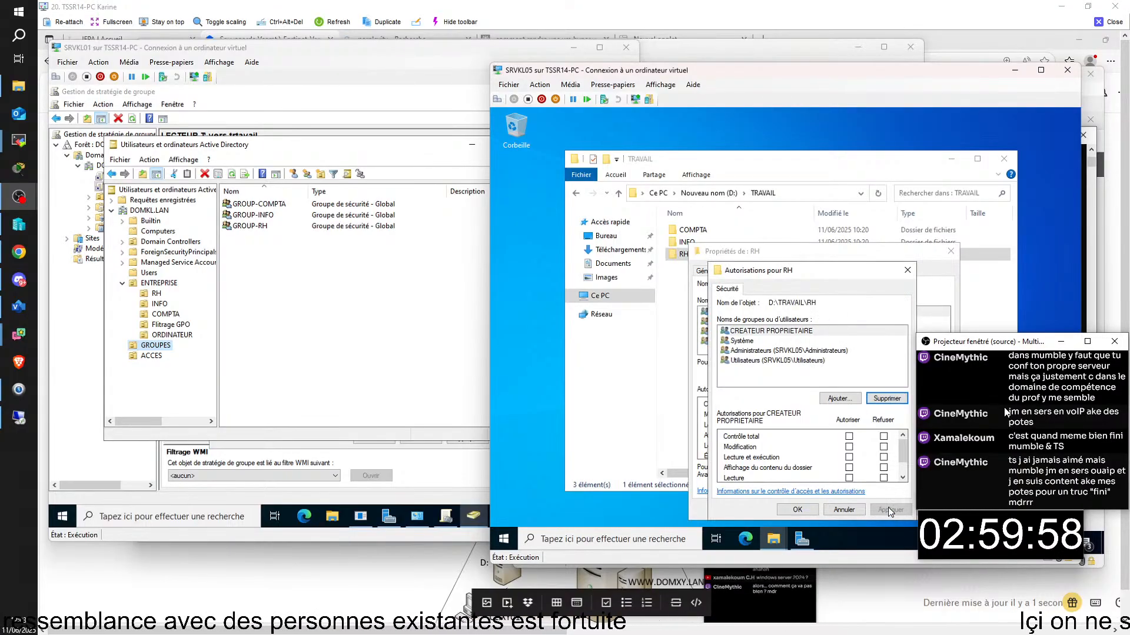
pyautogui.click(907, 275)
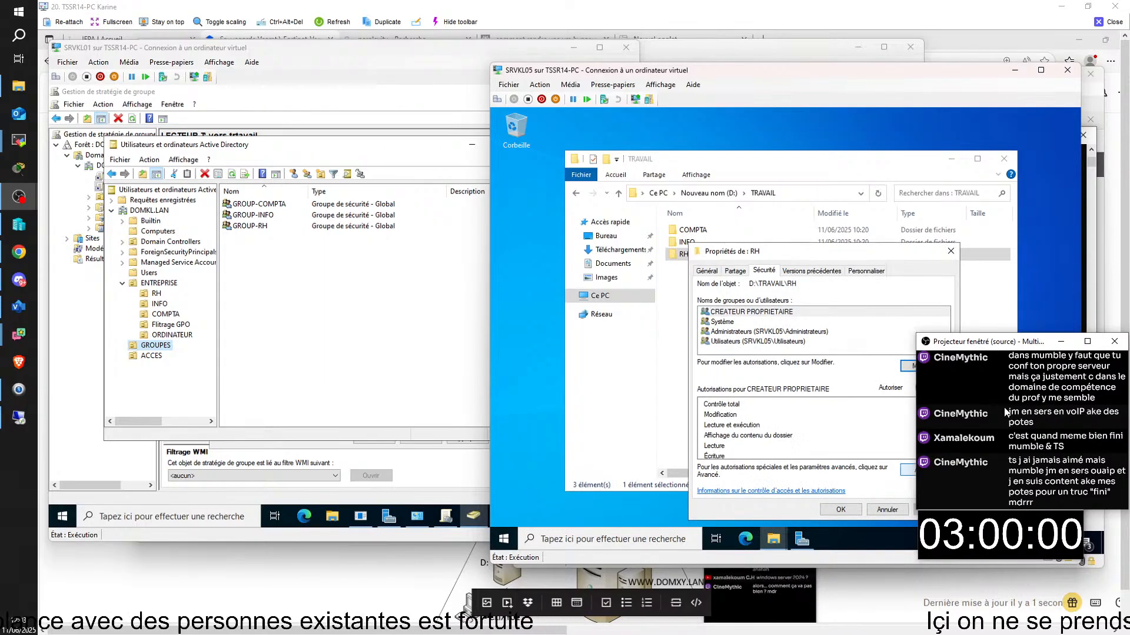
# - Disable inheritance on RH, converting inherited entries into explicit permissions
pyautogui.click(908, 470)
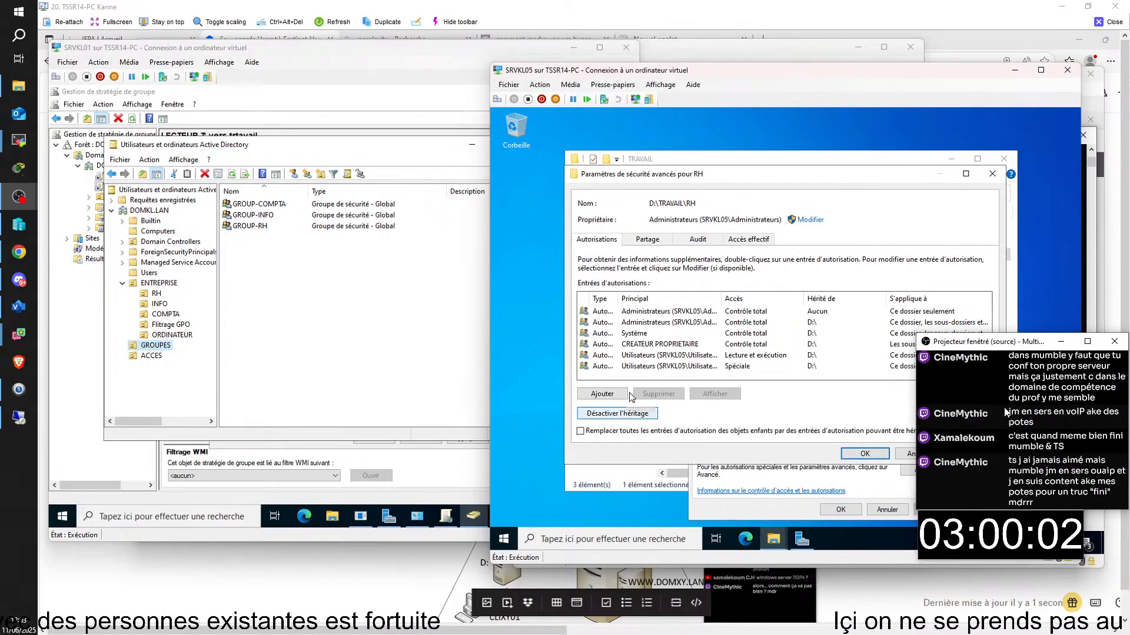
pyautogui.click(617, 413)
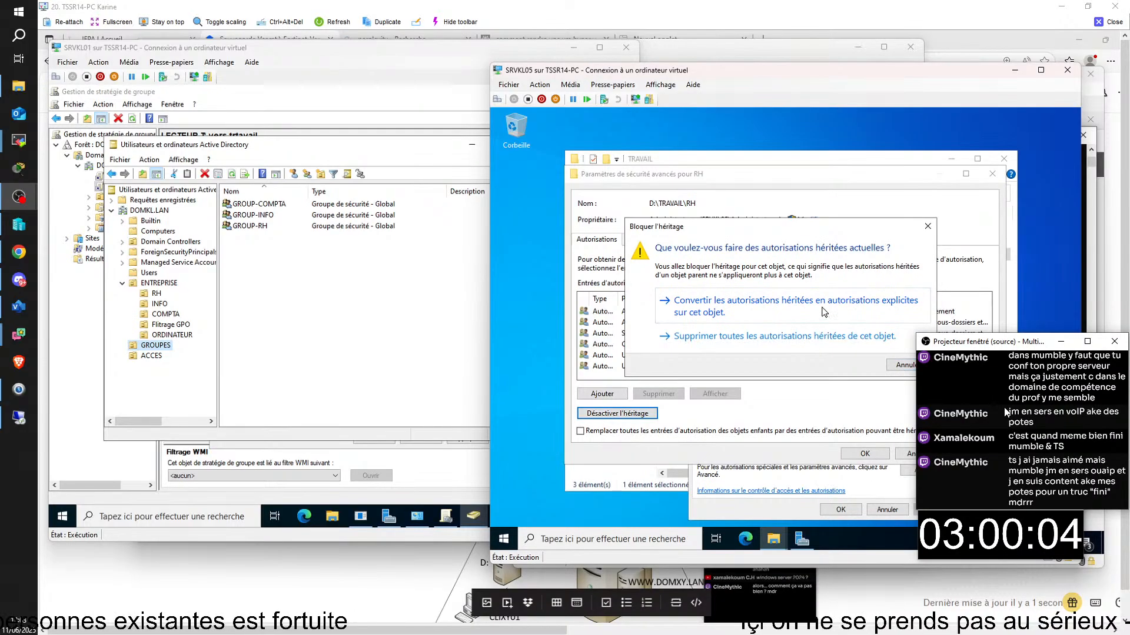
pyautogui.click(789, 303)
pyautogui.click(865, 454)
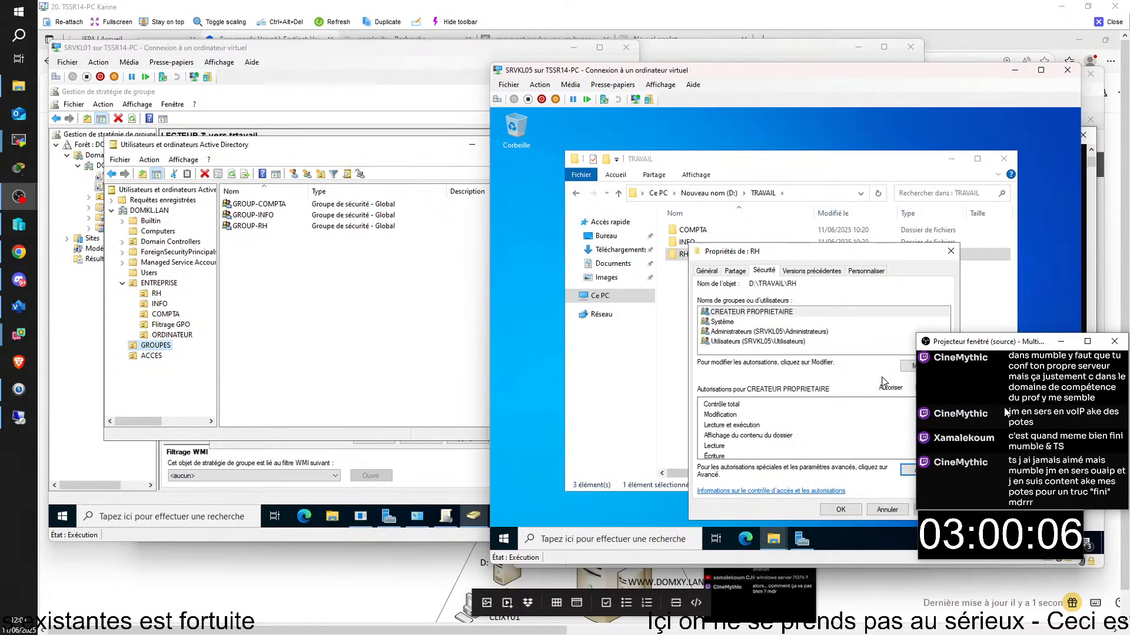
# - Remove CREATEUR PROPRIETAIRE and Utilisateurs from RH's security permissions
pyautogui.click(720, 312)
pyautogui.click(907, 365)
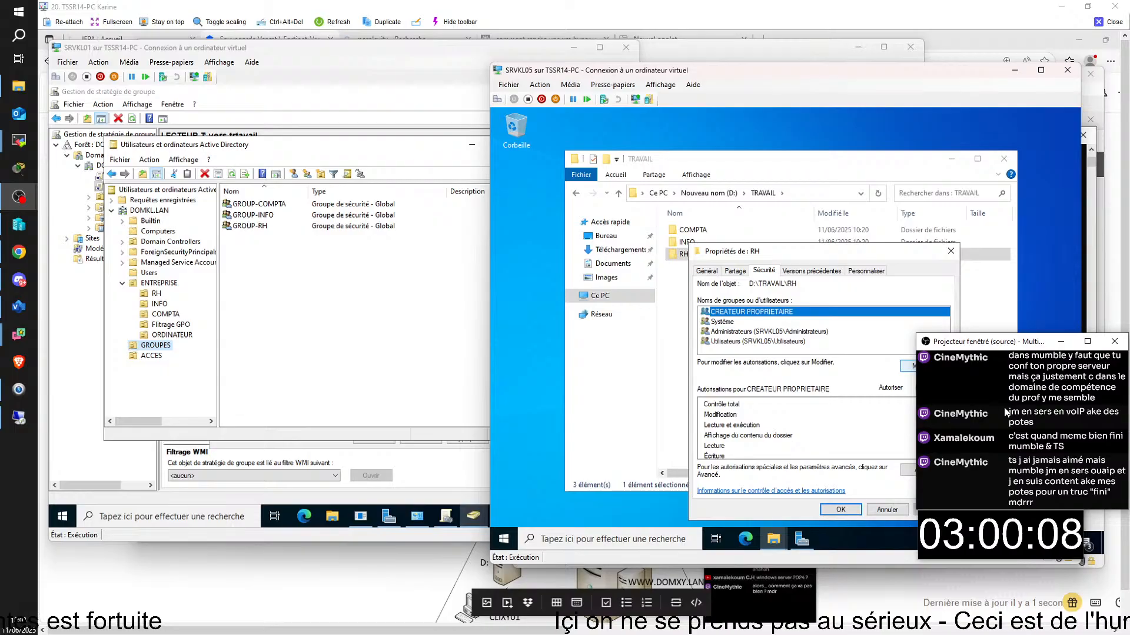
pyautogui.click(891, 400)
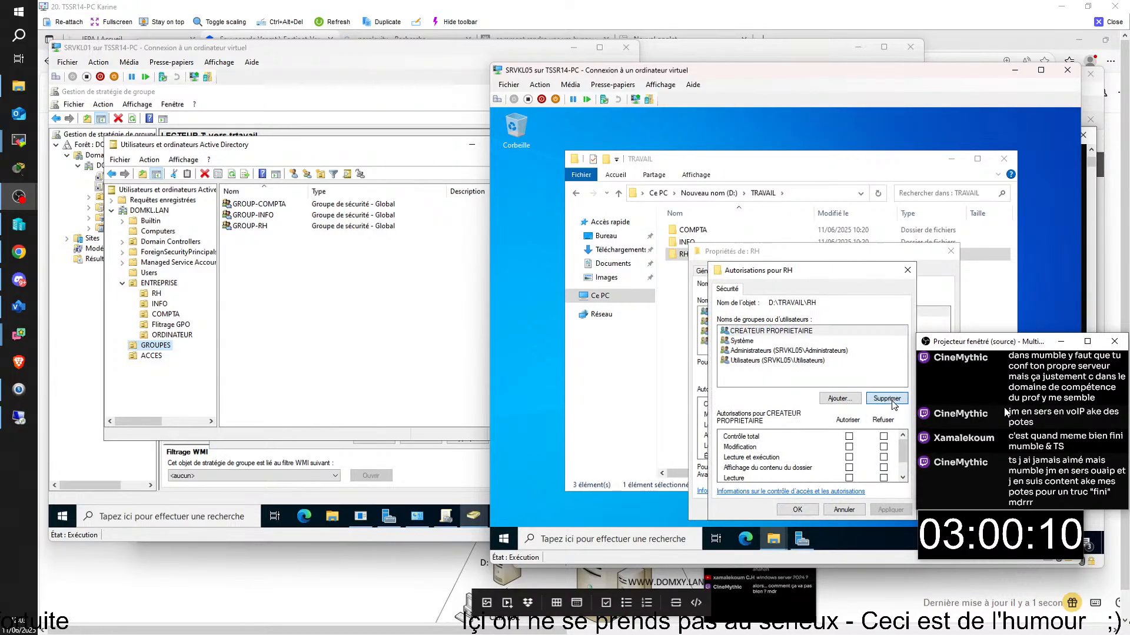
pyautogui.click(763, 352)
pyautogui.click(887, 398)
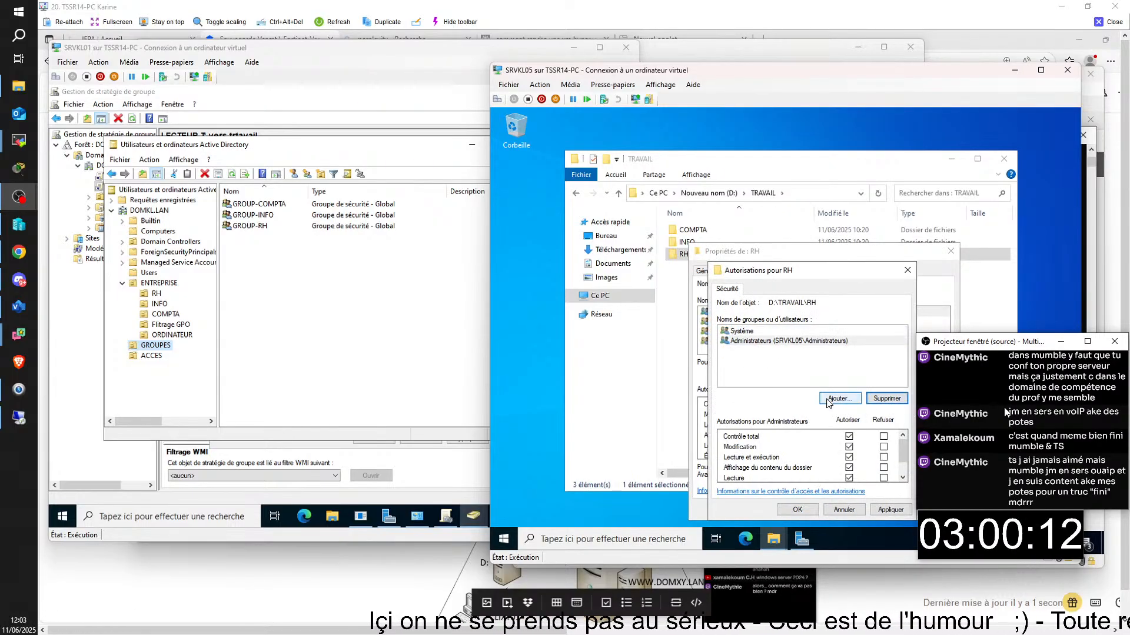
# - Add ACC-RH to RH's permissions, save, and close the folder properties
pyautogui.click(839, 399)
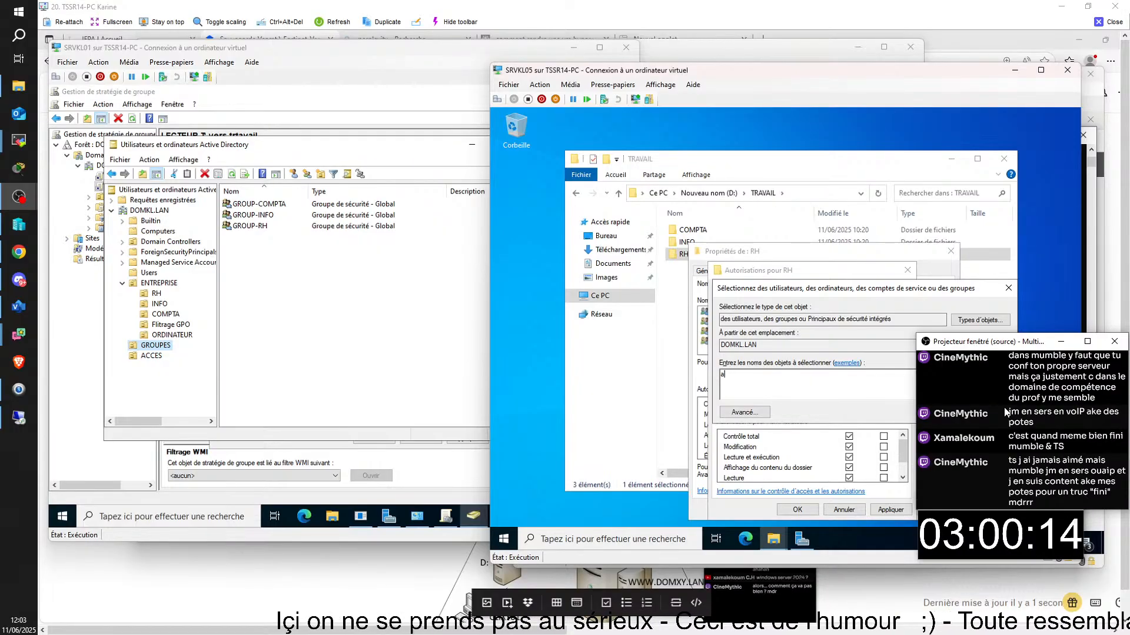
pyautogui.write('acc')
pyautogui.press('Return')
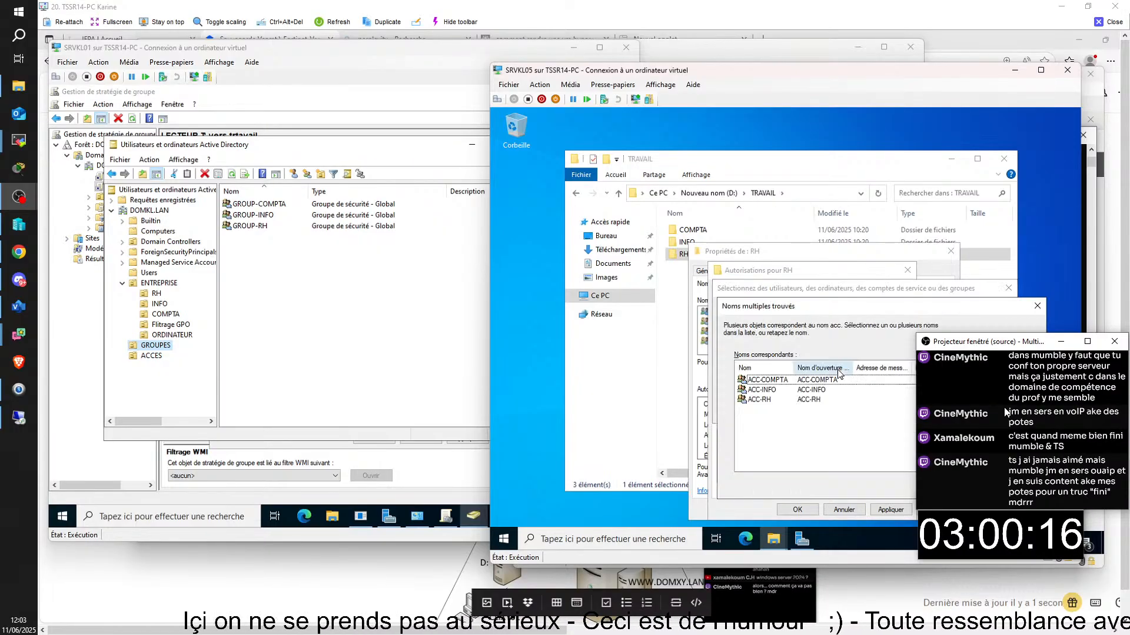
pyautogui.click(765, 399)
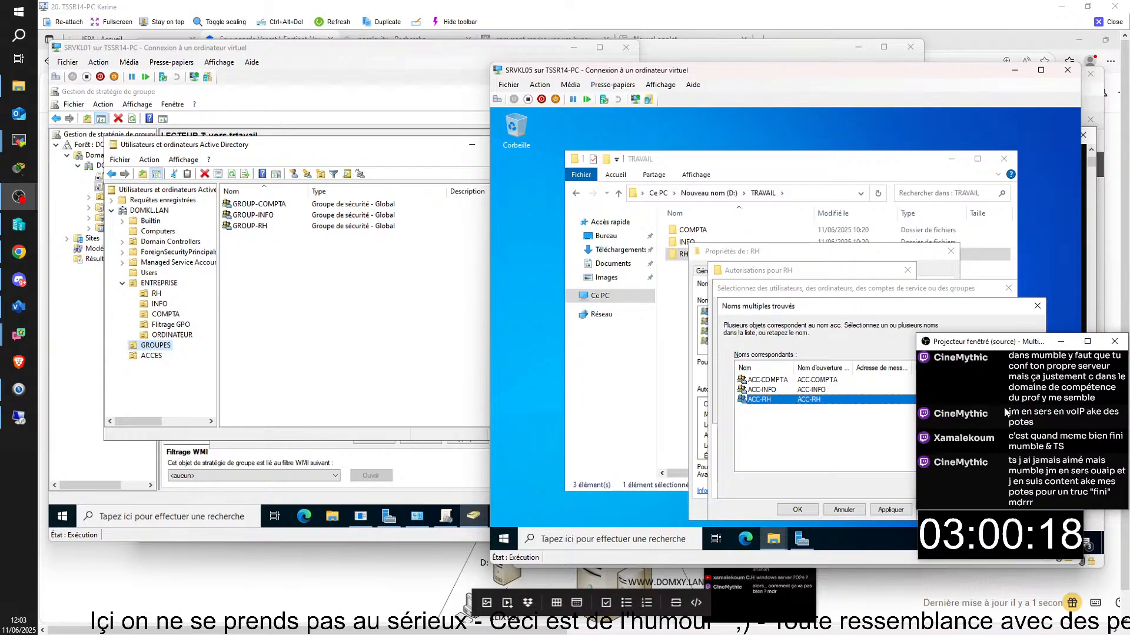
pyautogui.press('Return')
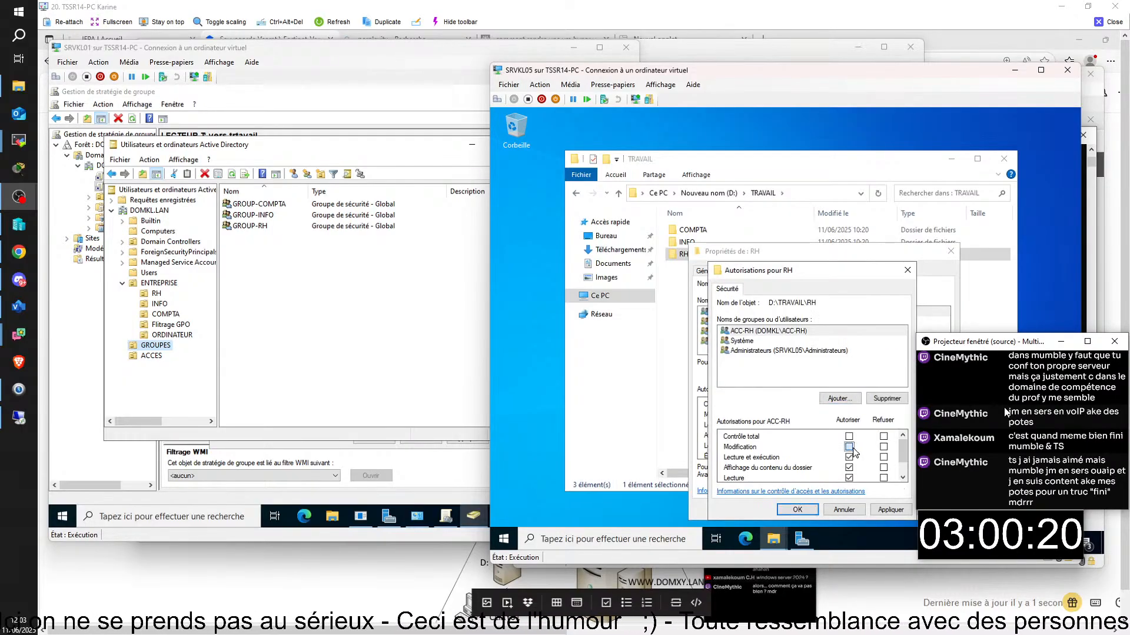
pyautogui.click(808, 512)
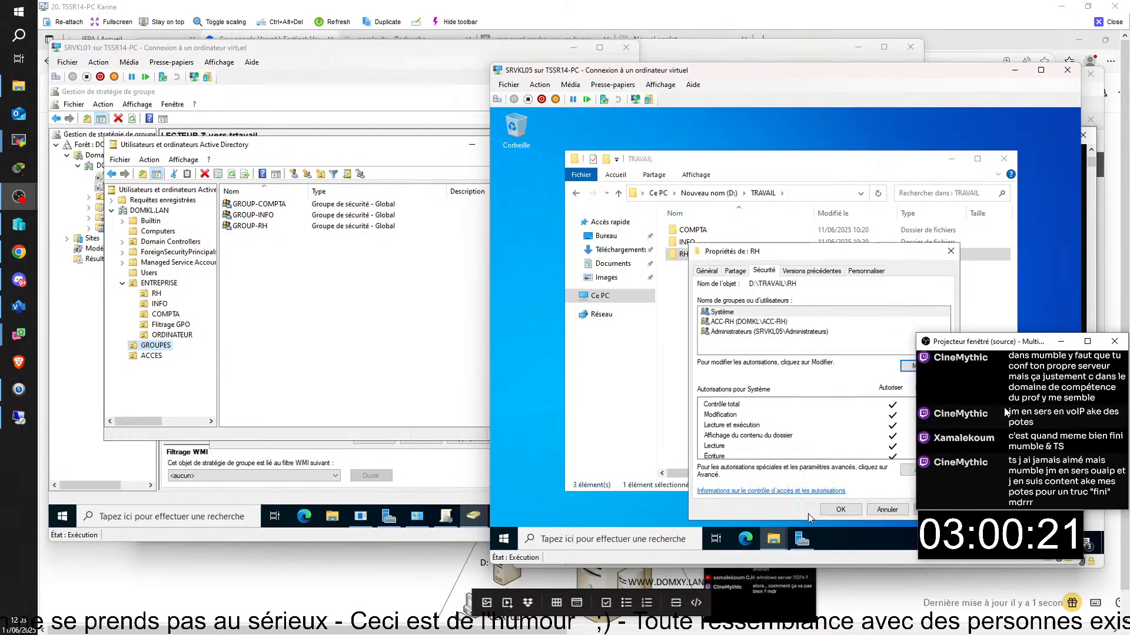
pyautogui.click(843, 510)
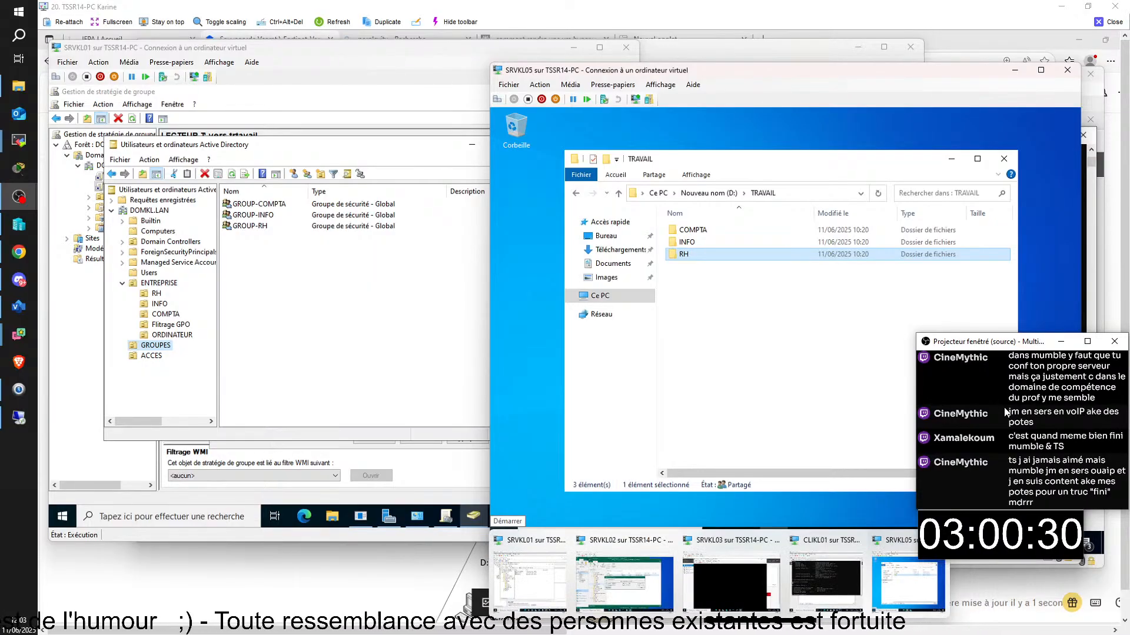
pyautogui.click(820, 570)
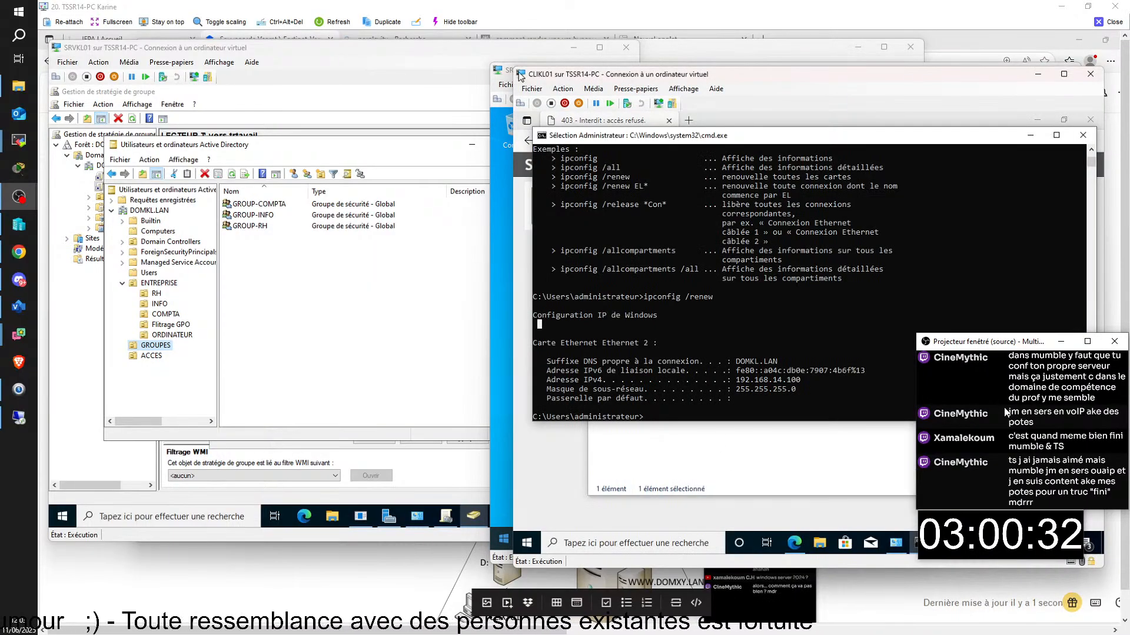
# - Sign out of CLIKL01's administrator session and bring up its sign-in prompt
pyautogui.click(521, 545)
pyautogui.moveTo(518, 408)
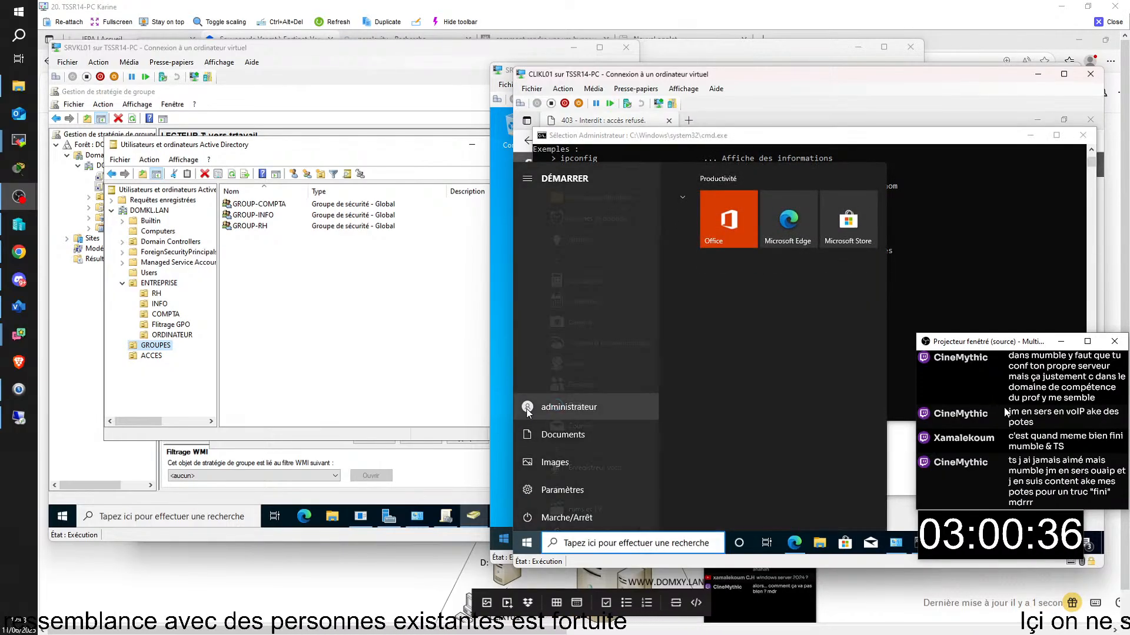
pyautogui.click(554, 409)
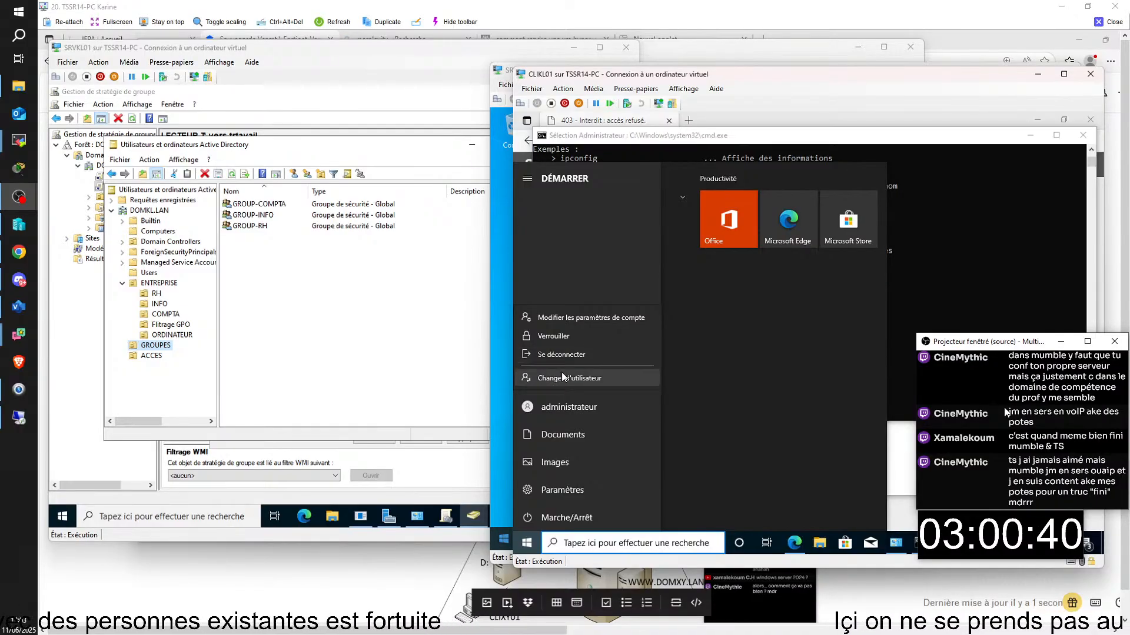
pyautogui.click(563, 355)
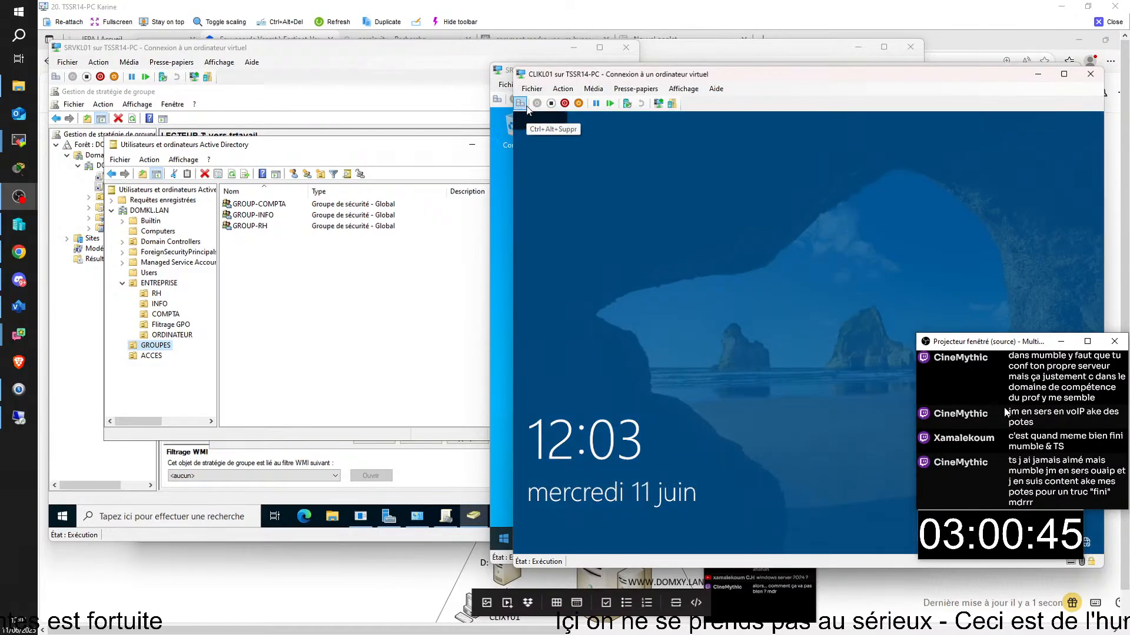
pyautogui.click(708, 368)
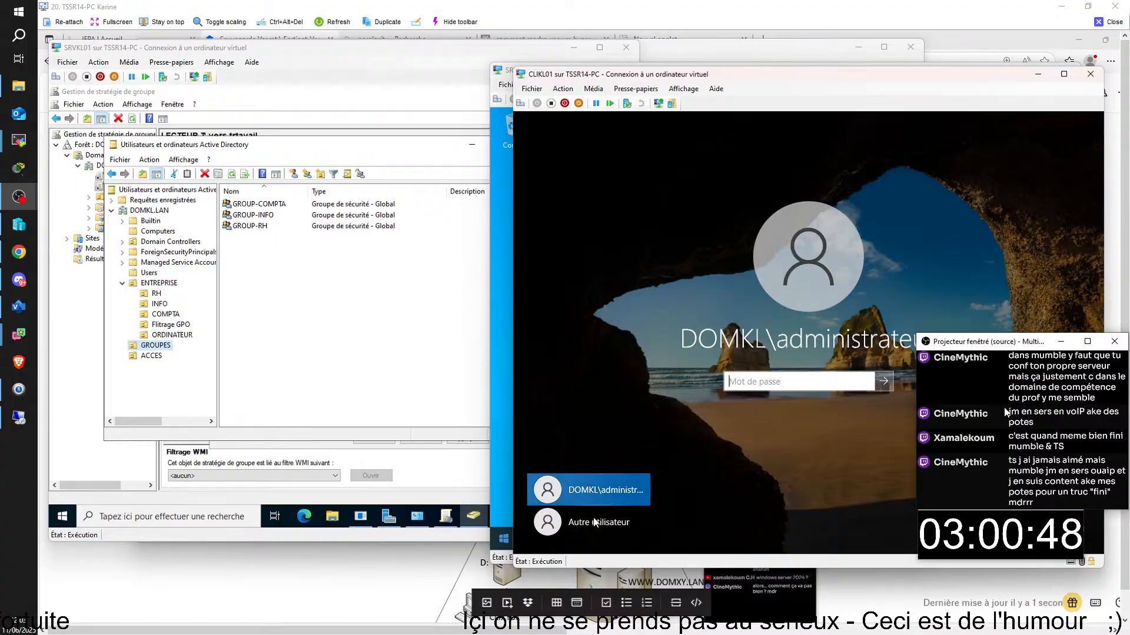
# - Choose Autre utilisateur and submit the domain test user's username and password
pyautogui.click(588, 522)
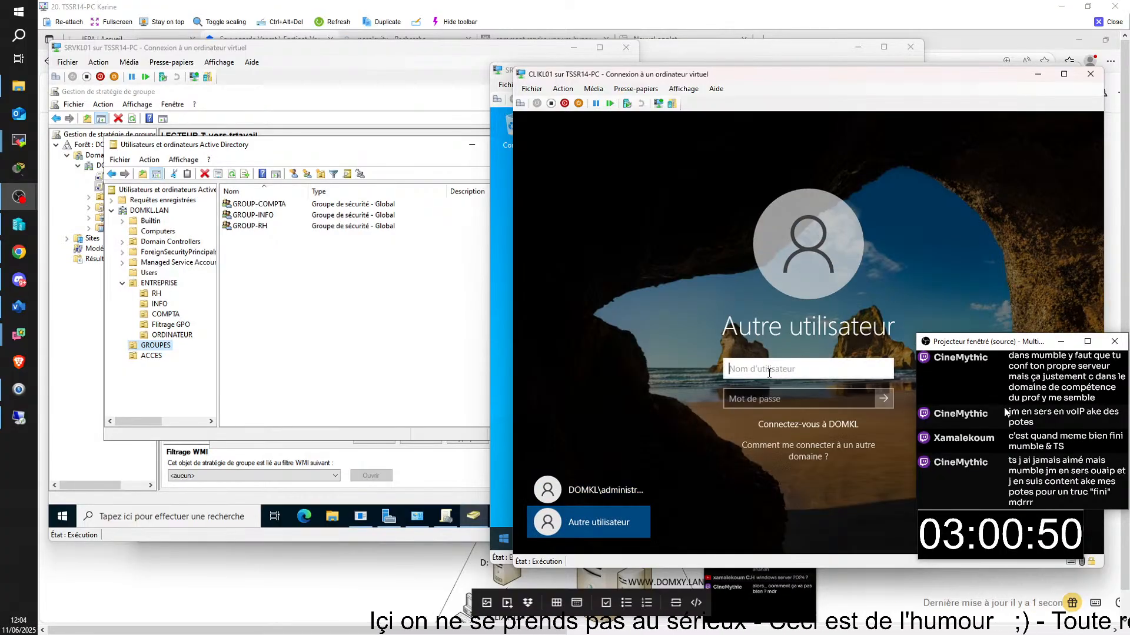
pyautogui.write('ala')
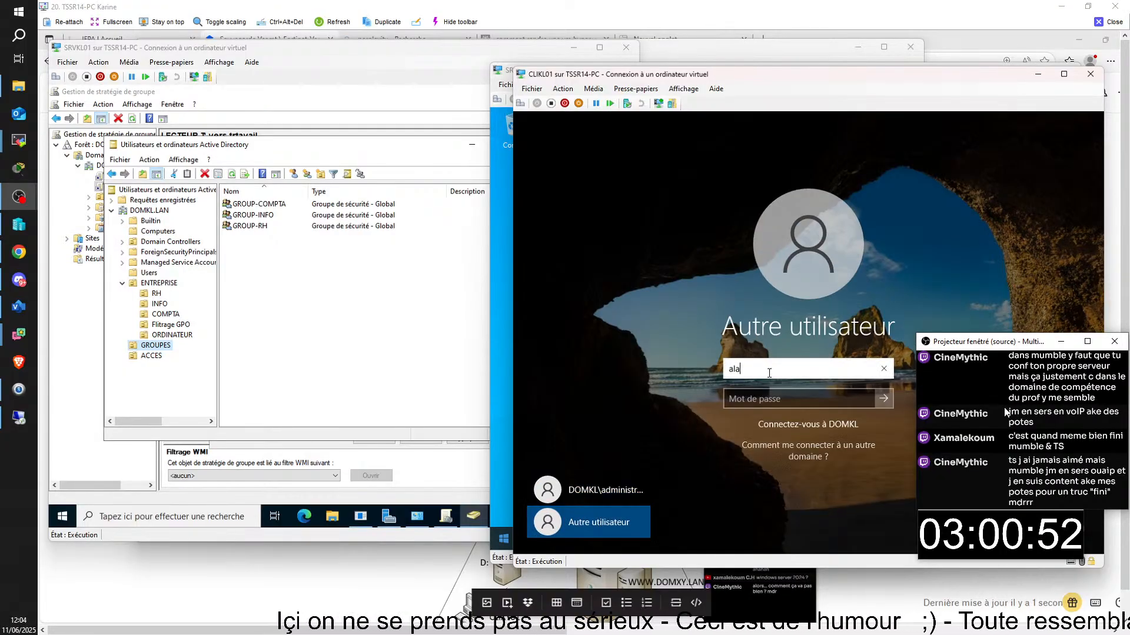
pyautogui.press('BackSpace')
pyautogui.press('BackSpace')
pyautogui.press('BackSpace')
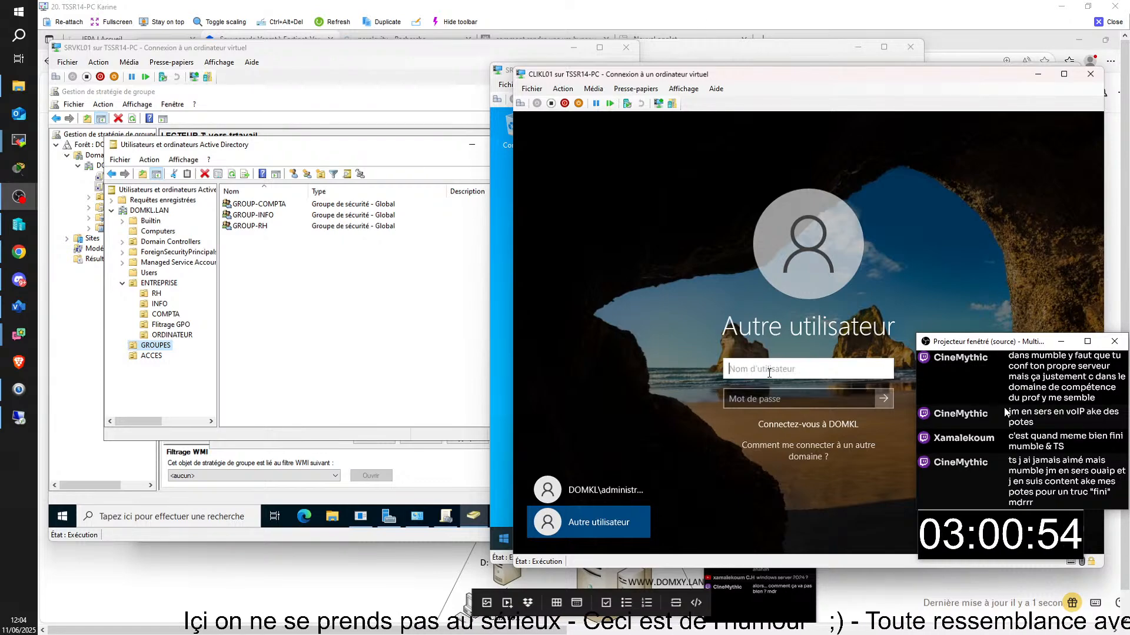
pyautogui.write('ALAPR')
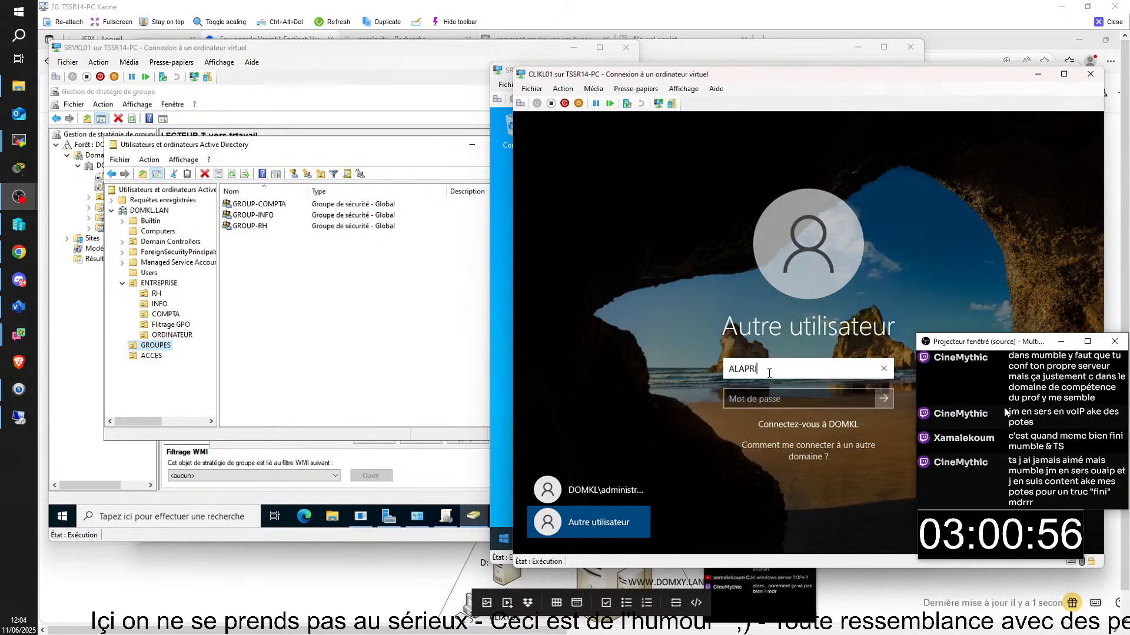
pyautogui.write('OVISTE')
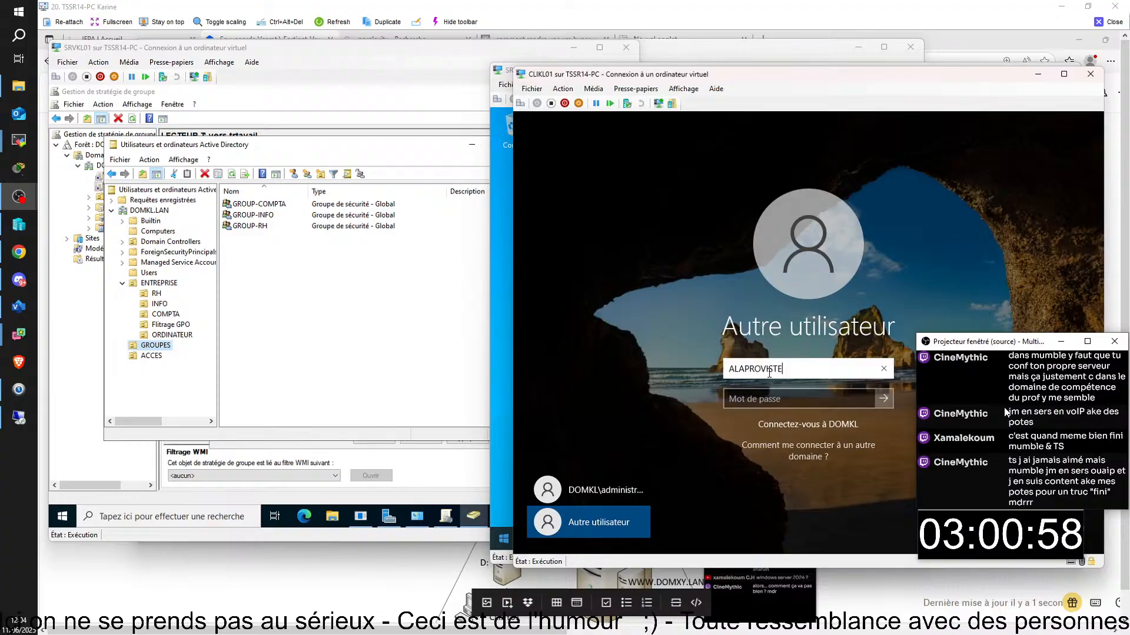
pyautogui.click(804, 398)
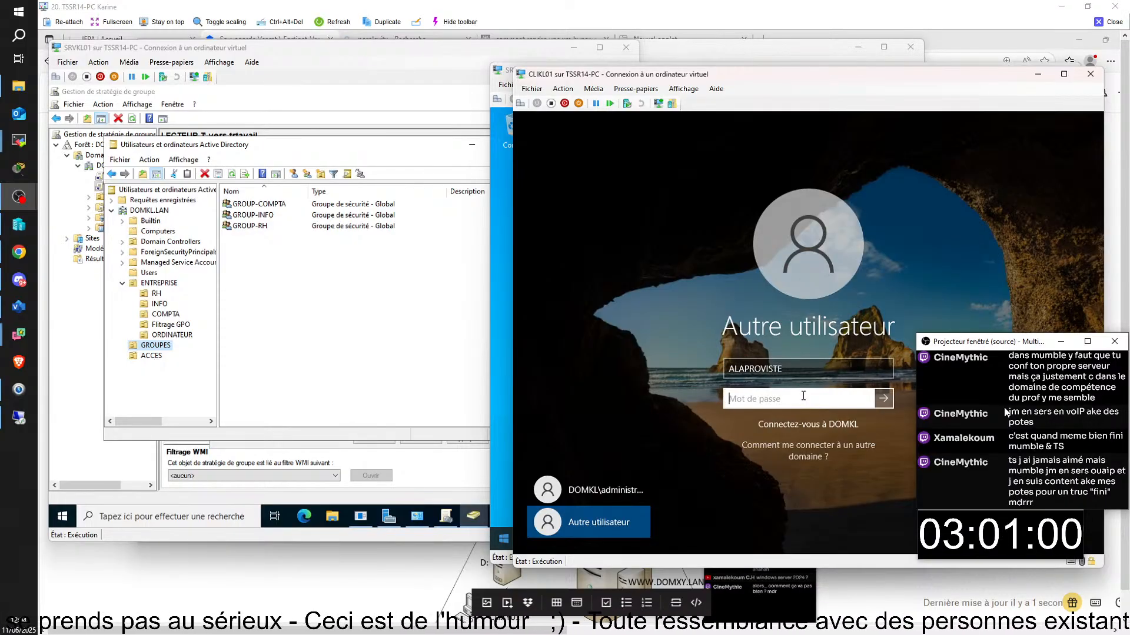
pyautogui.write('•')
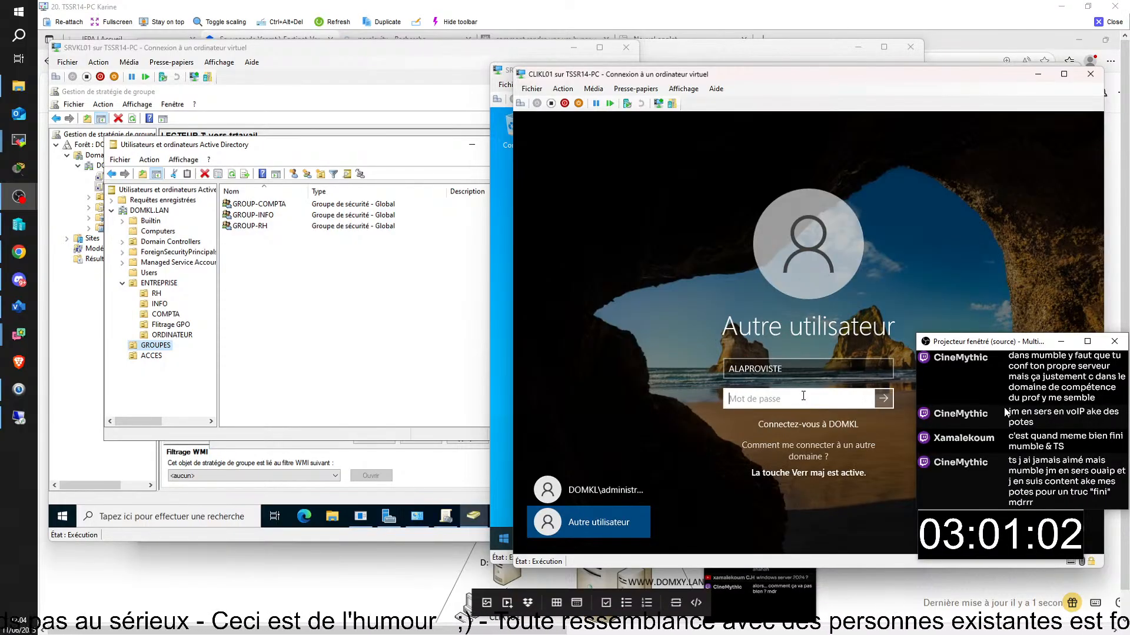
pyautogui.press('capslock')
pyautogui.write('•••')
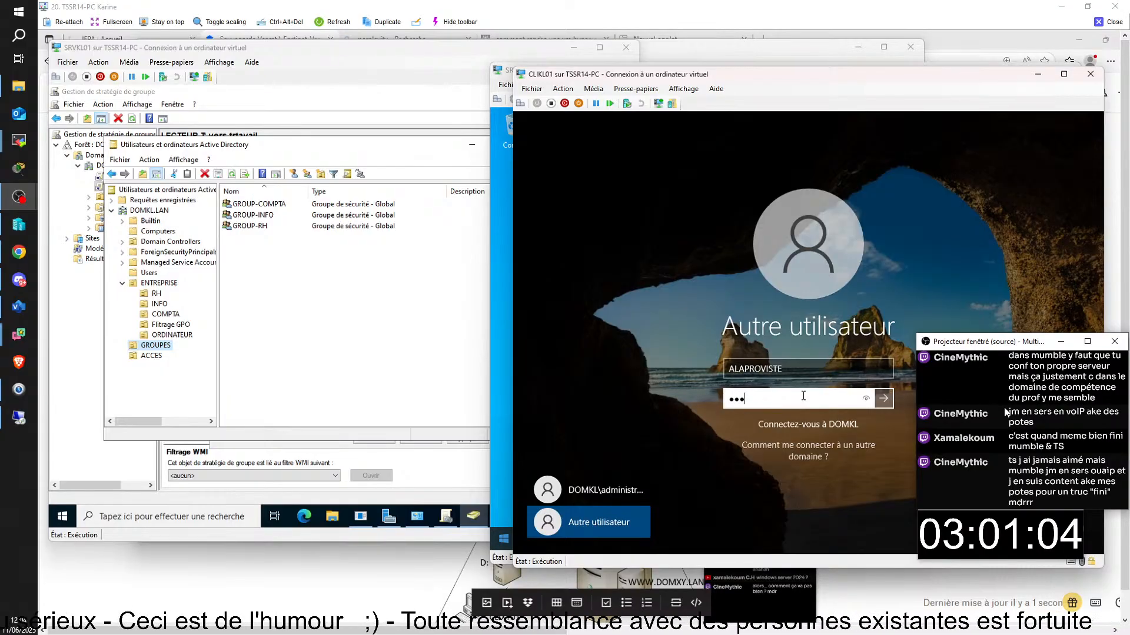
pyautogui.write('•••')
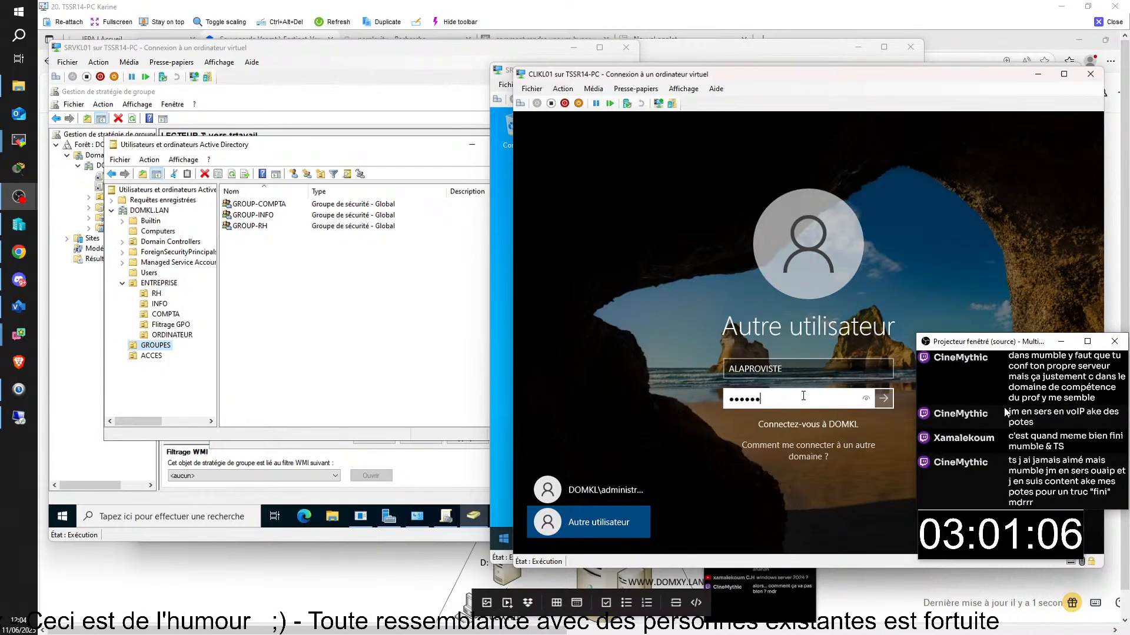
pyautogui.write('•2')
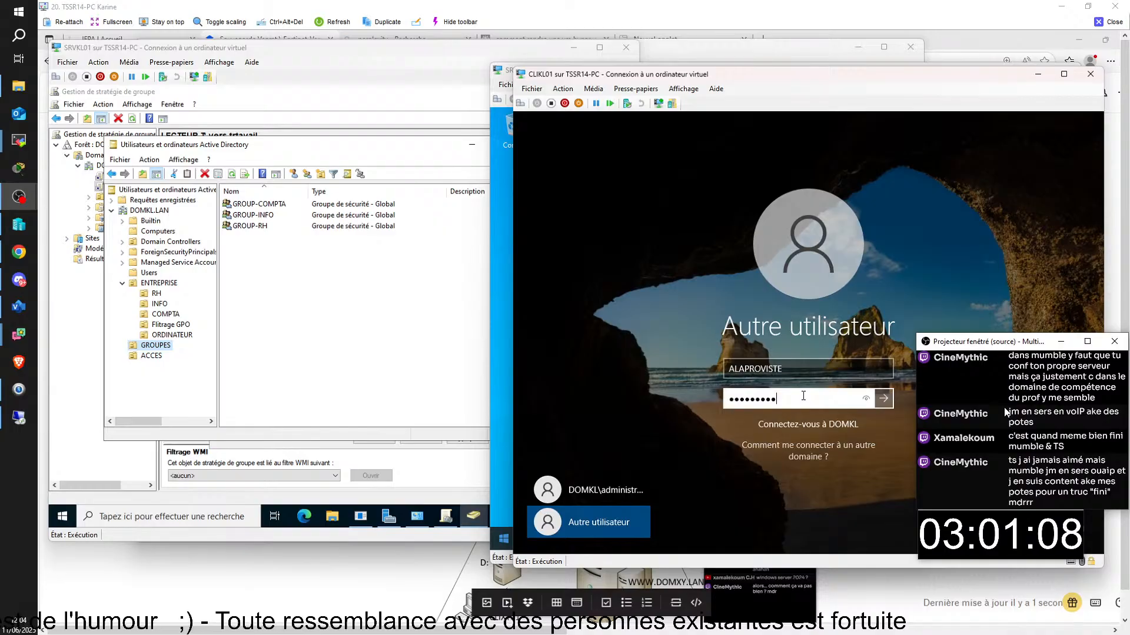
pyautogui.click(865, 398)
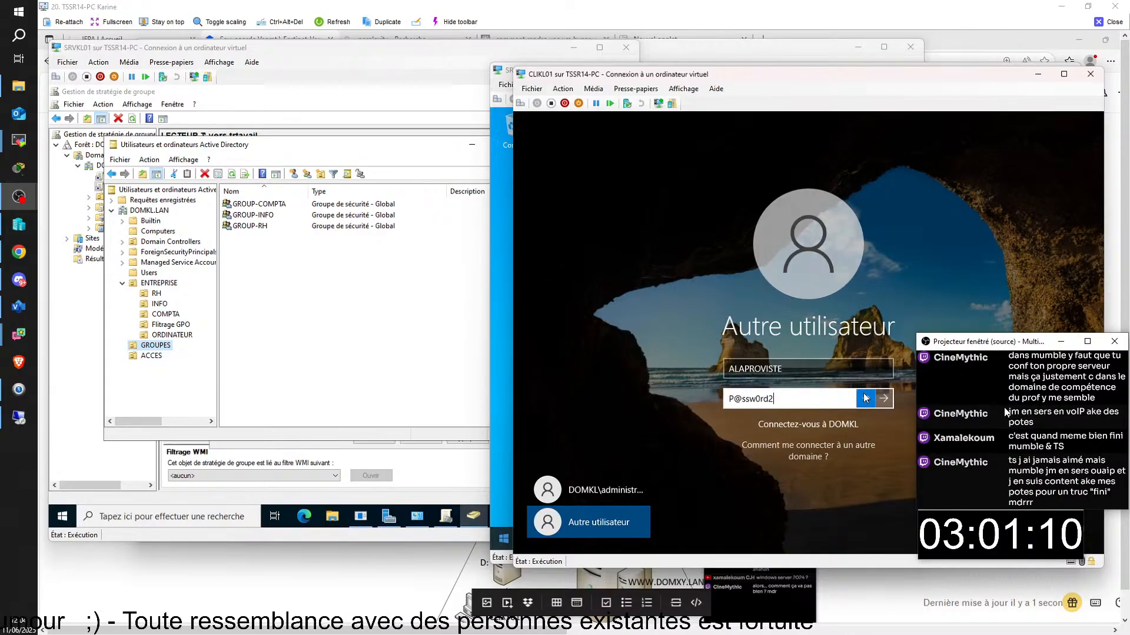
pyautogui.click(890, 399)
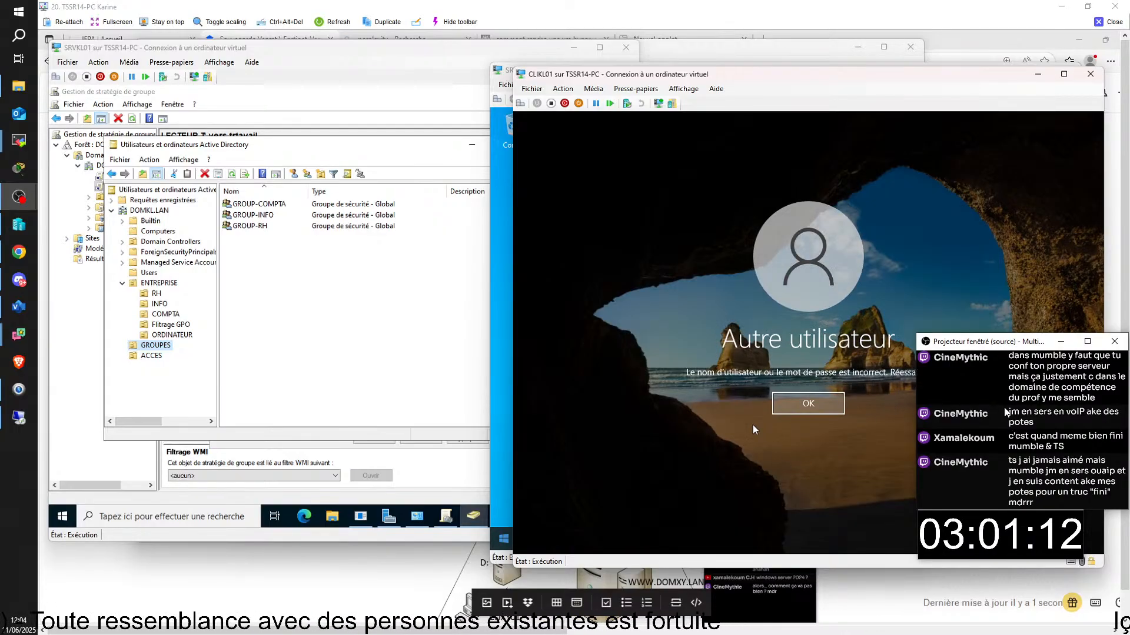
# - Retype the password with Caps Lock corrected after two incorrect-password errors, and submit
pyautogui.click(799, 401)
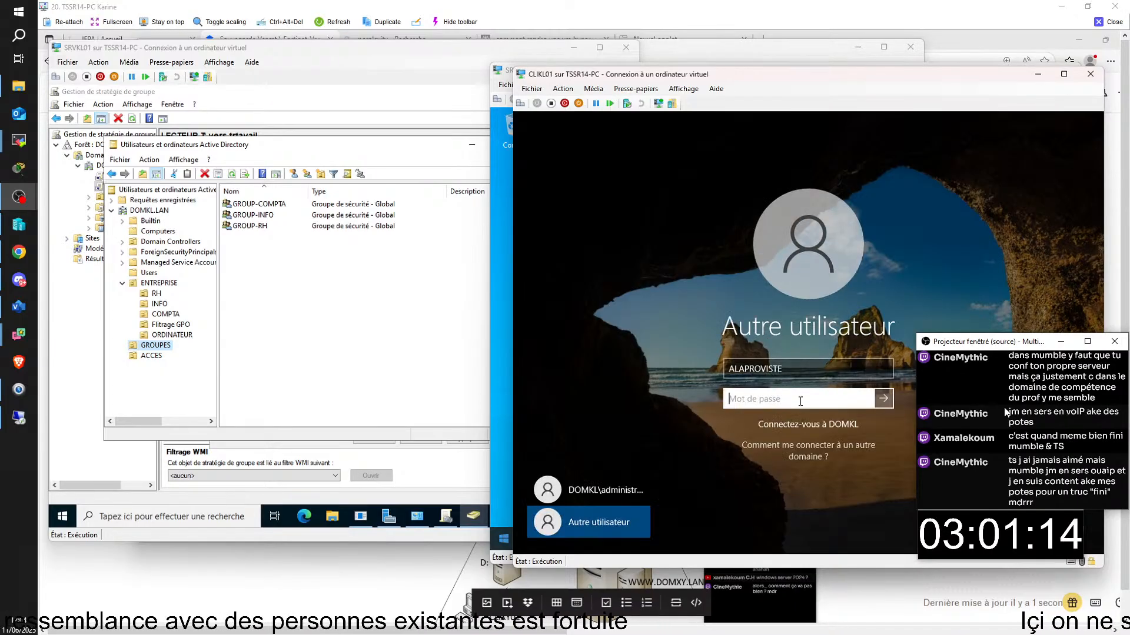
pyautogui.press('capslock')
pyautogui.press('capslock')
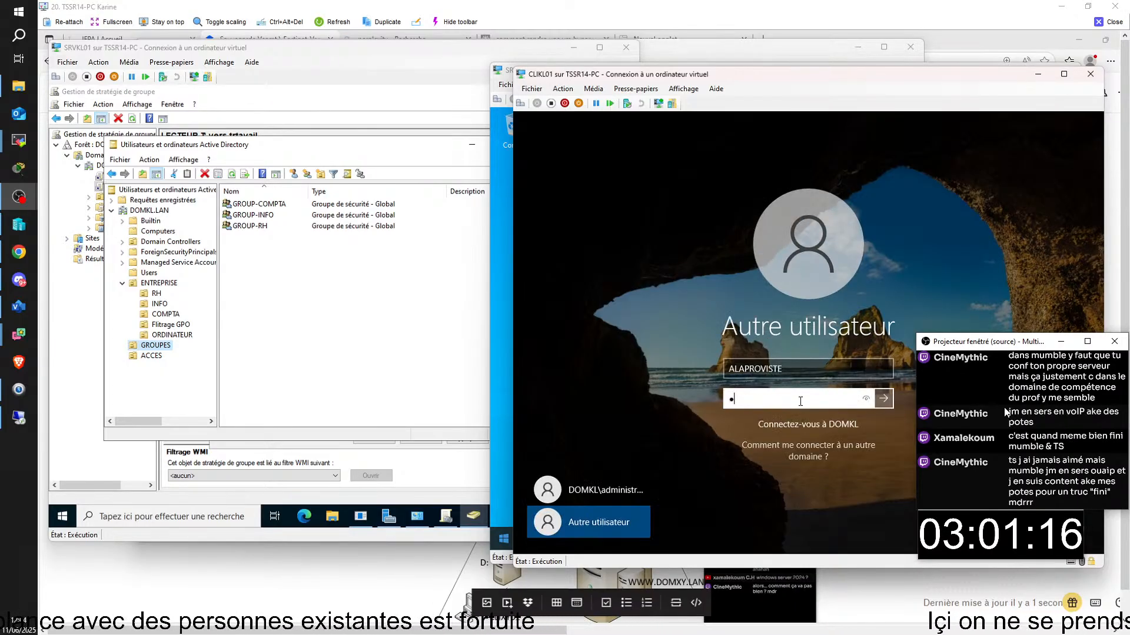
pyautogui.write('••••••')
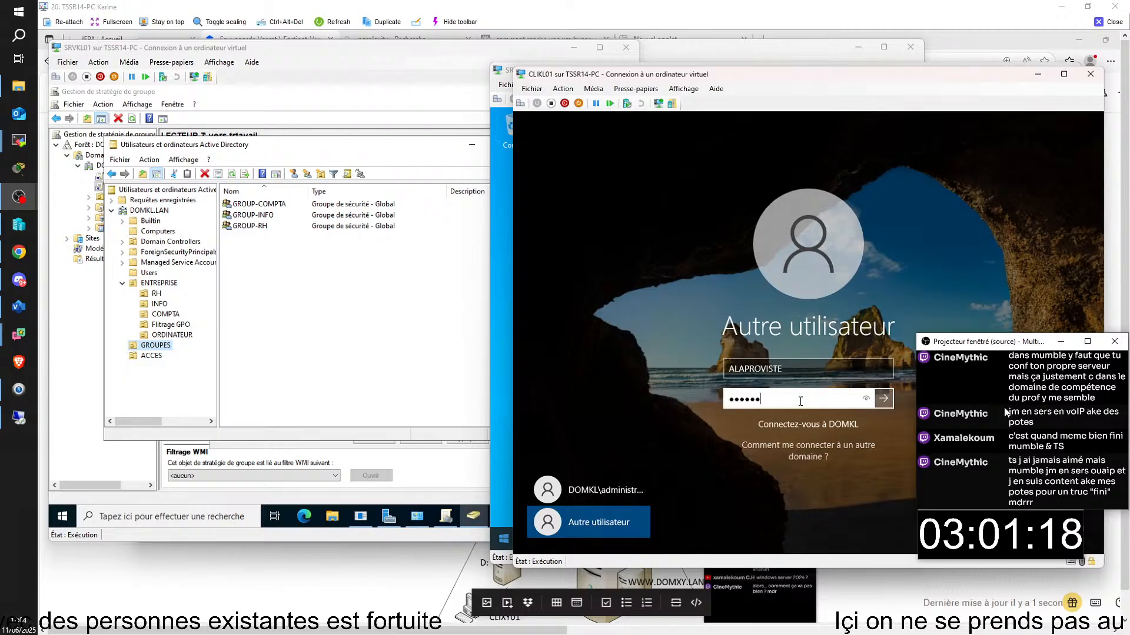
pyautogui.write('••')
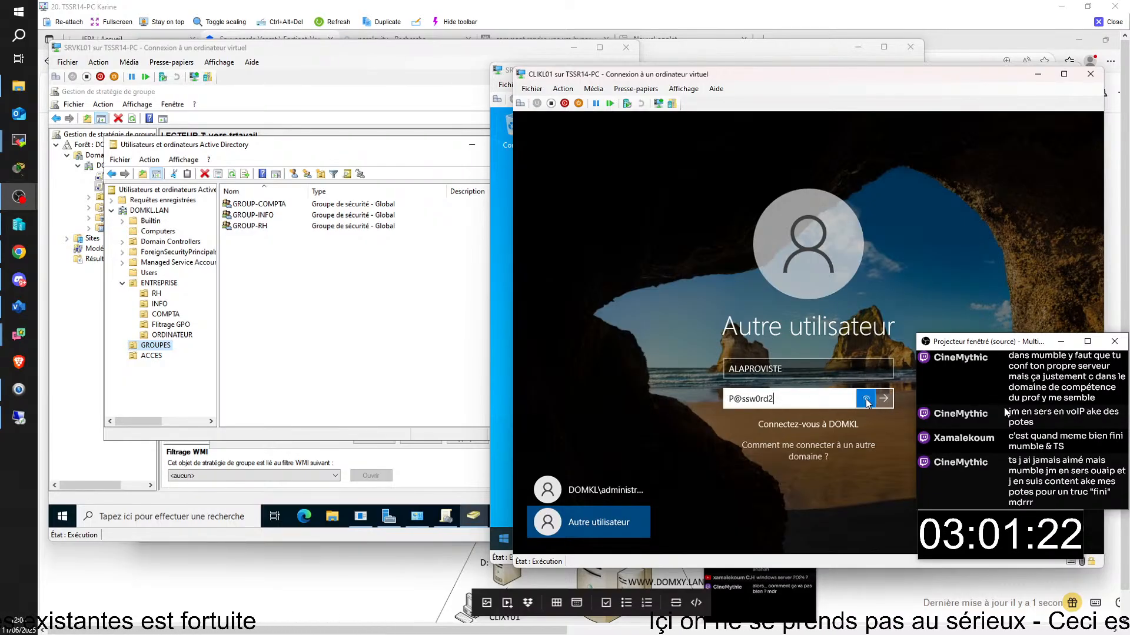
pyautogui.click(880, 398)
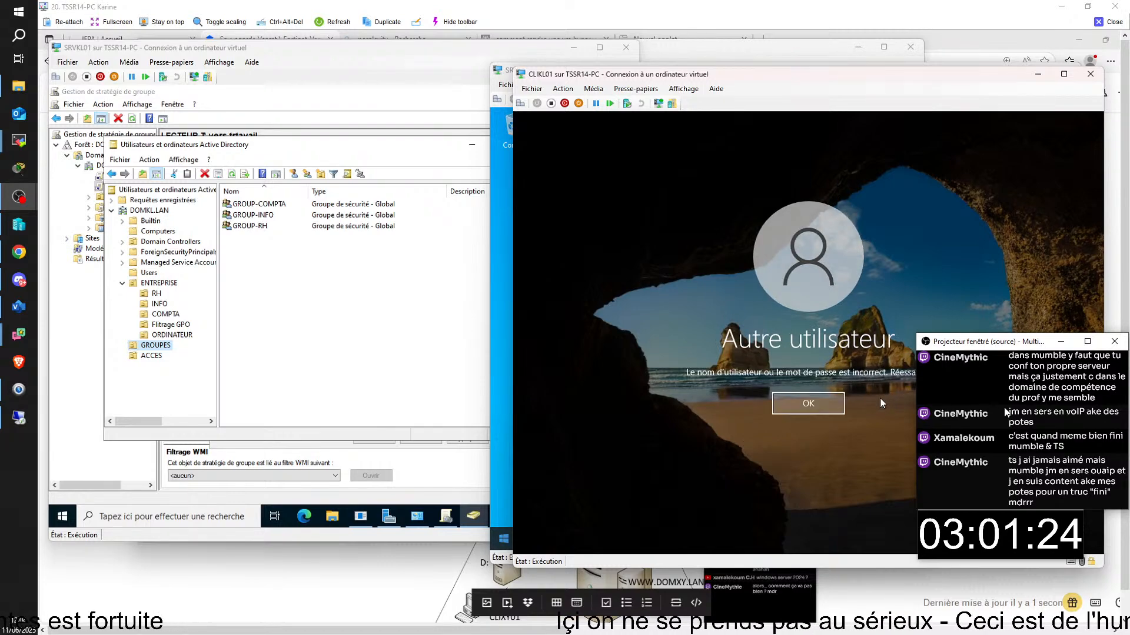
pyautogui.click(836, 407)
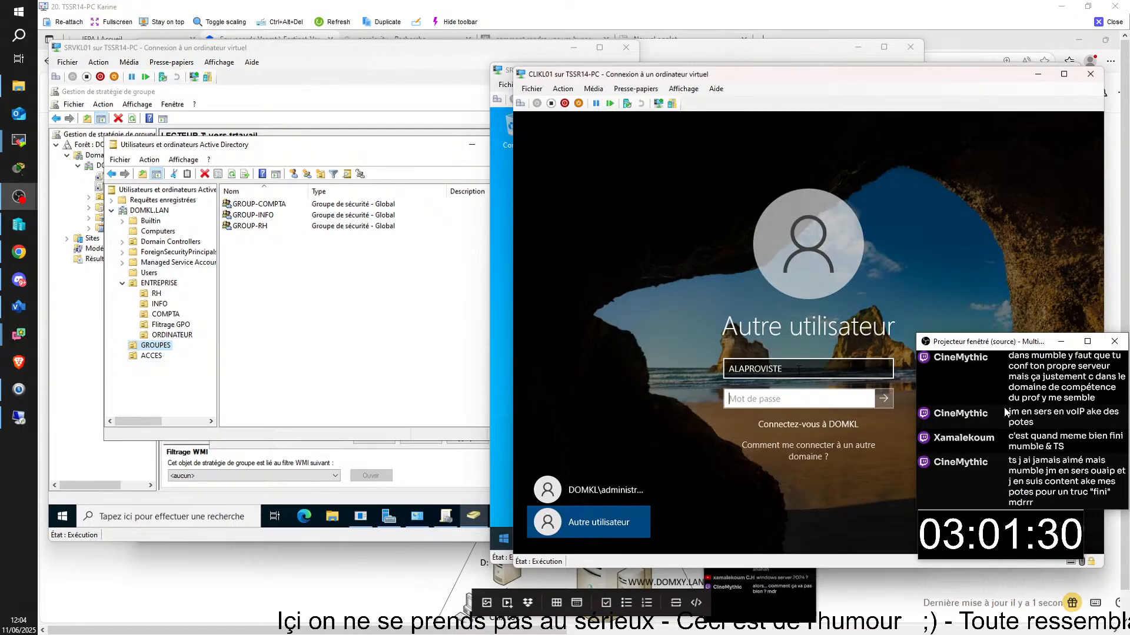
pyautogui.click(746, 369)
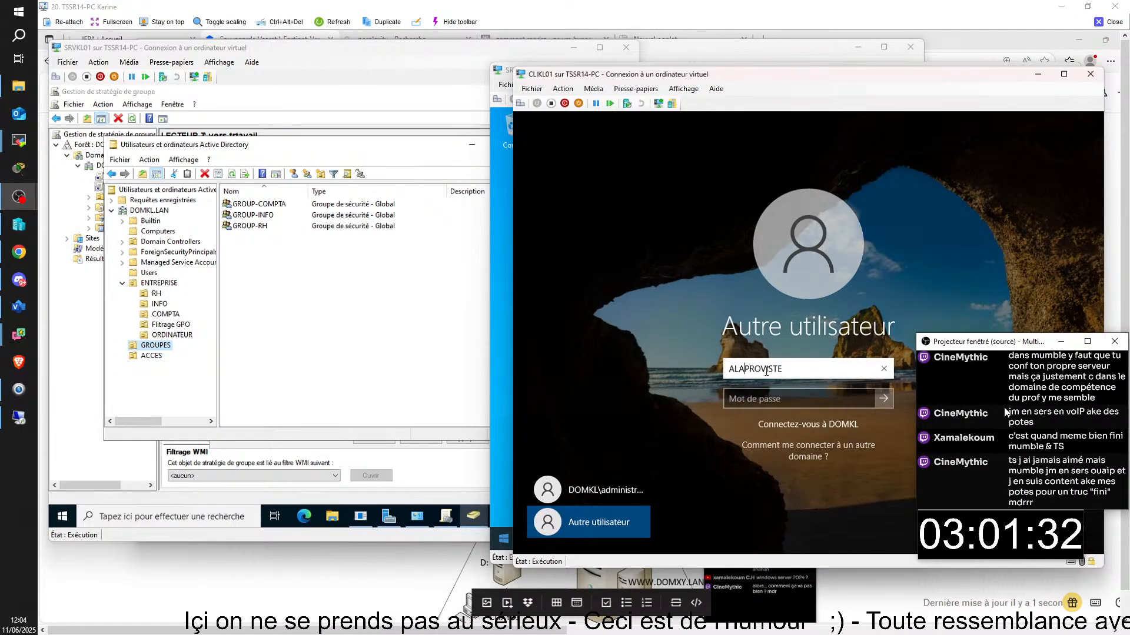
pyautogui.click(796, 395)
pyautogui.press('capslock')
pyautogui.write('•')
pyautogui.press('capslock')
pyautogui.write('•')
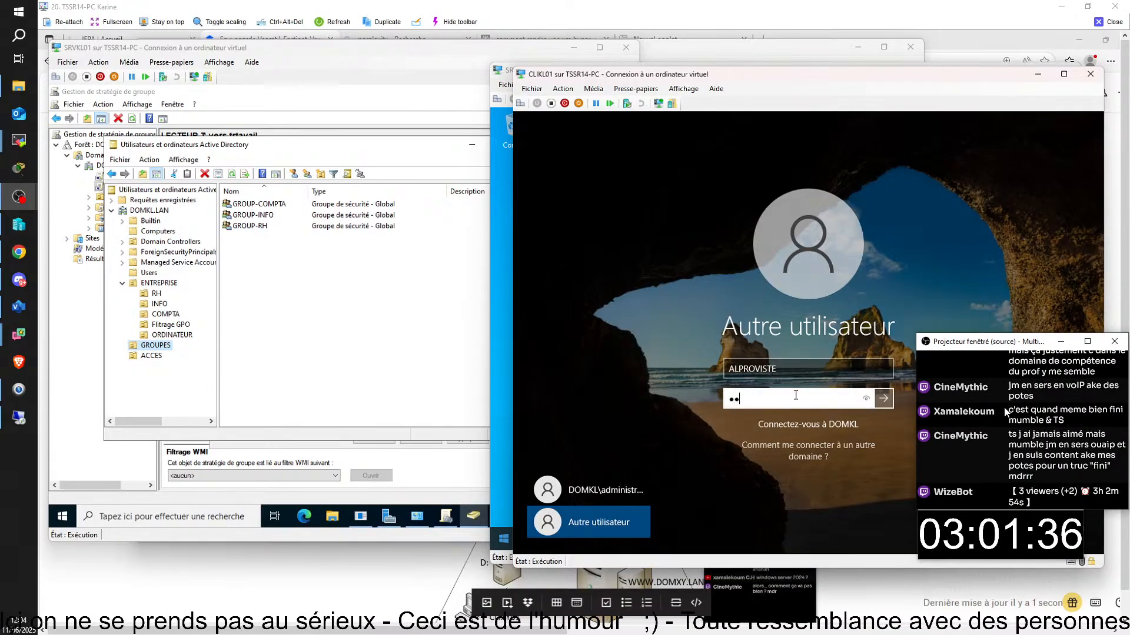
pyautogui.write('•••')
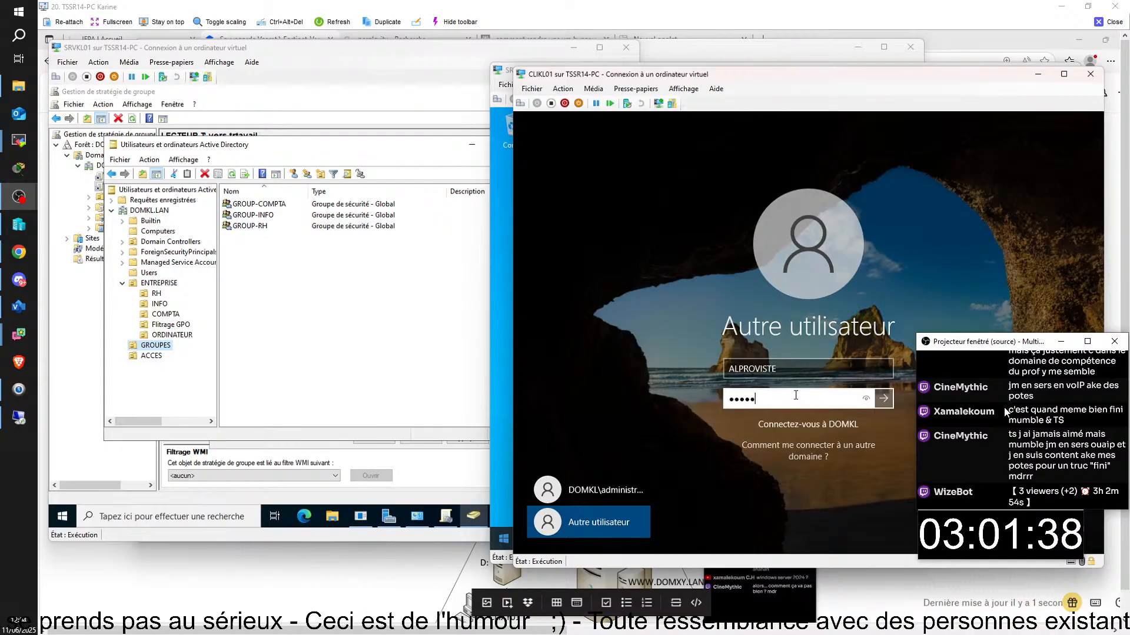
pyautogui.write('•••')
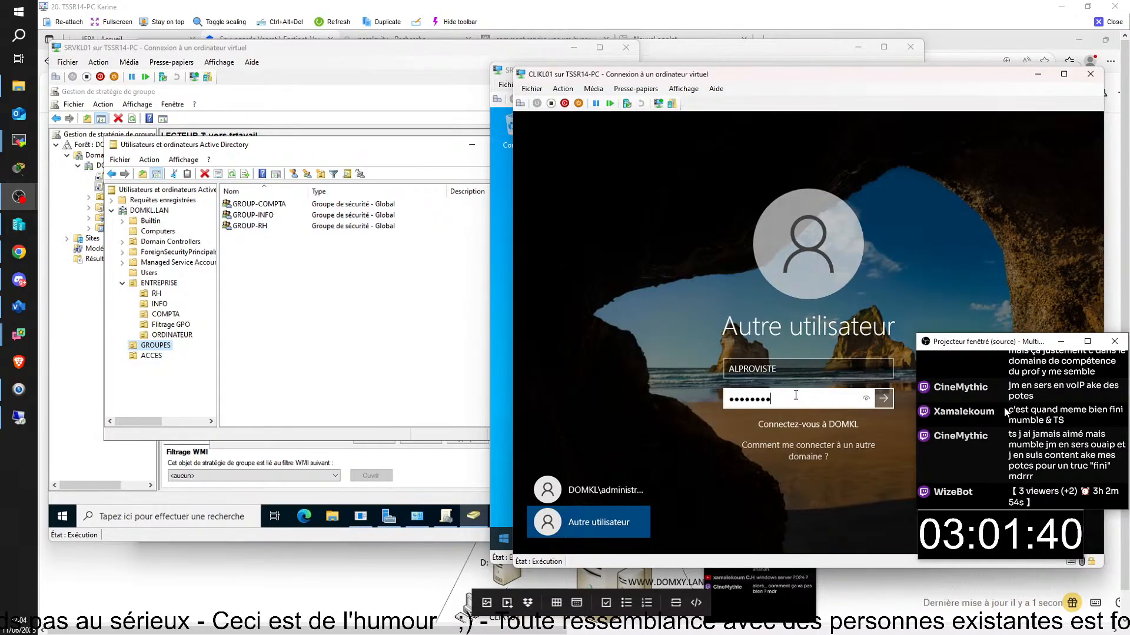
pyautogui.press('Return')
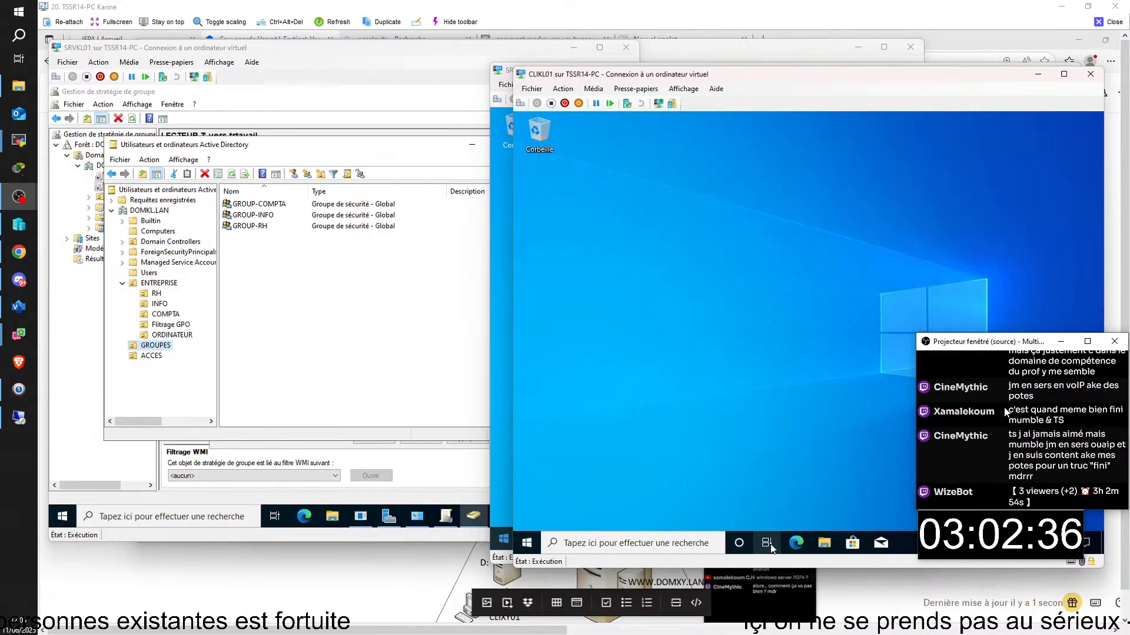
# - Open the \\SRVKL05\TRAVAIL network share from the taskbar search box
pyautogui.click(685, 545)
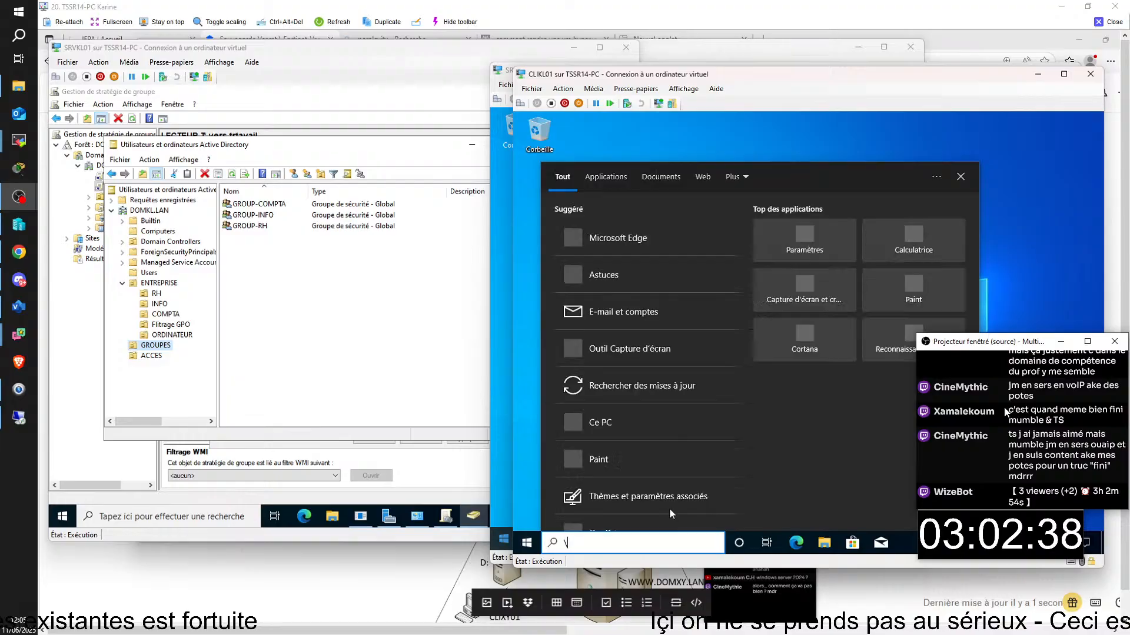
pyautogui.write('\\sr')
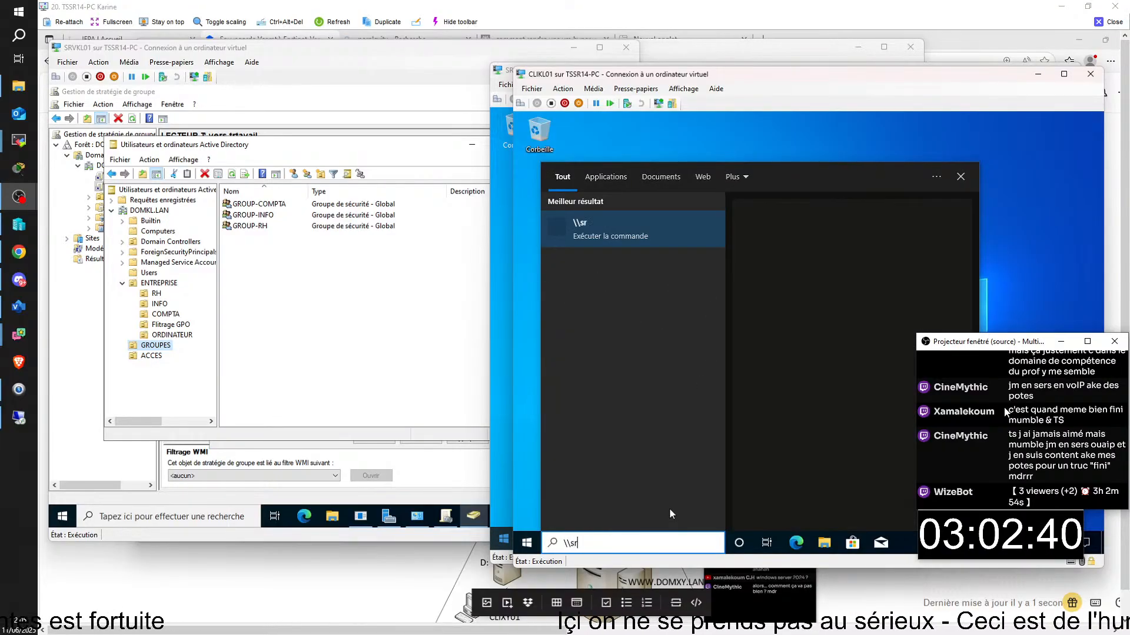
pyautogui.press('BackSpace')
pyautogui.press('BackSpace')
pyautogui.write('SRVKL')
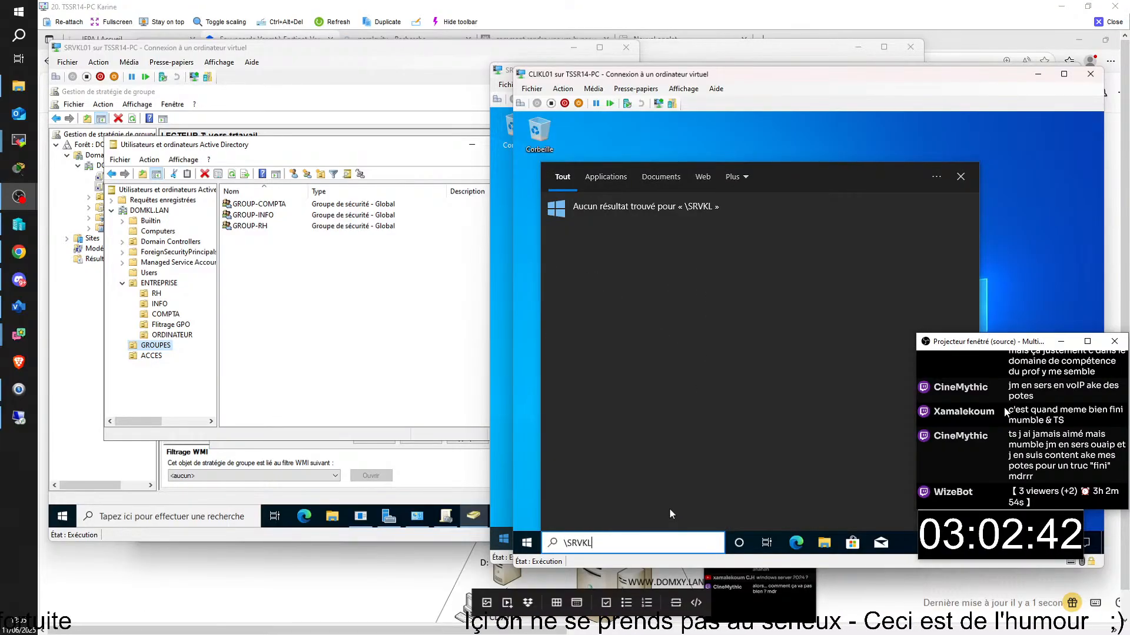
pyautogui.write('05')
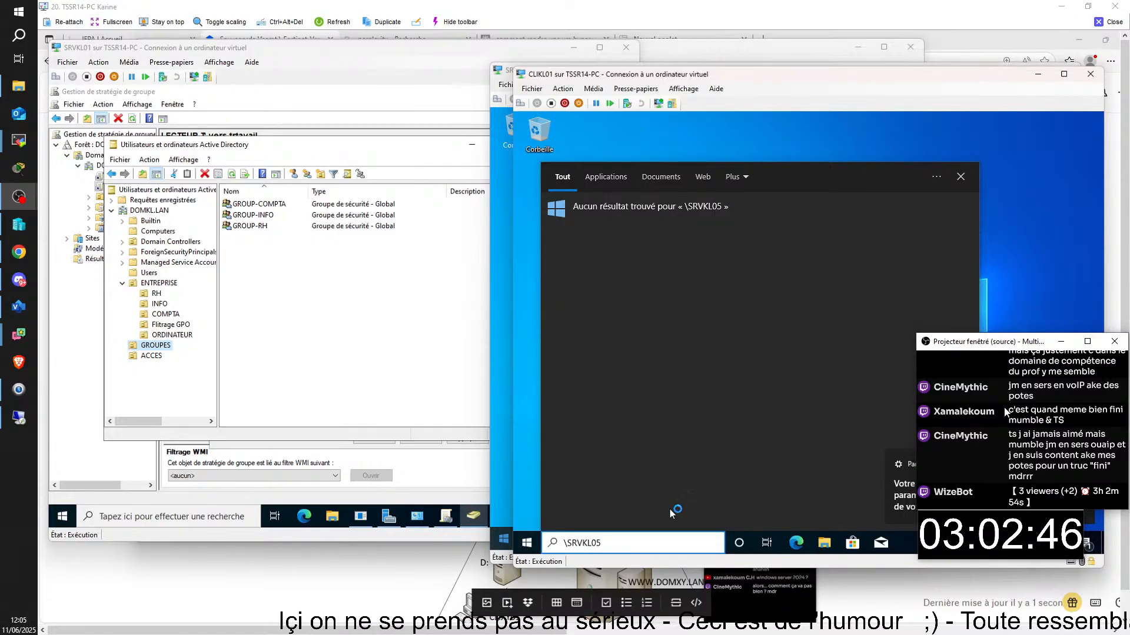
pyautogui.write('\\TRAV')
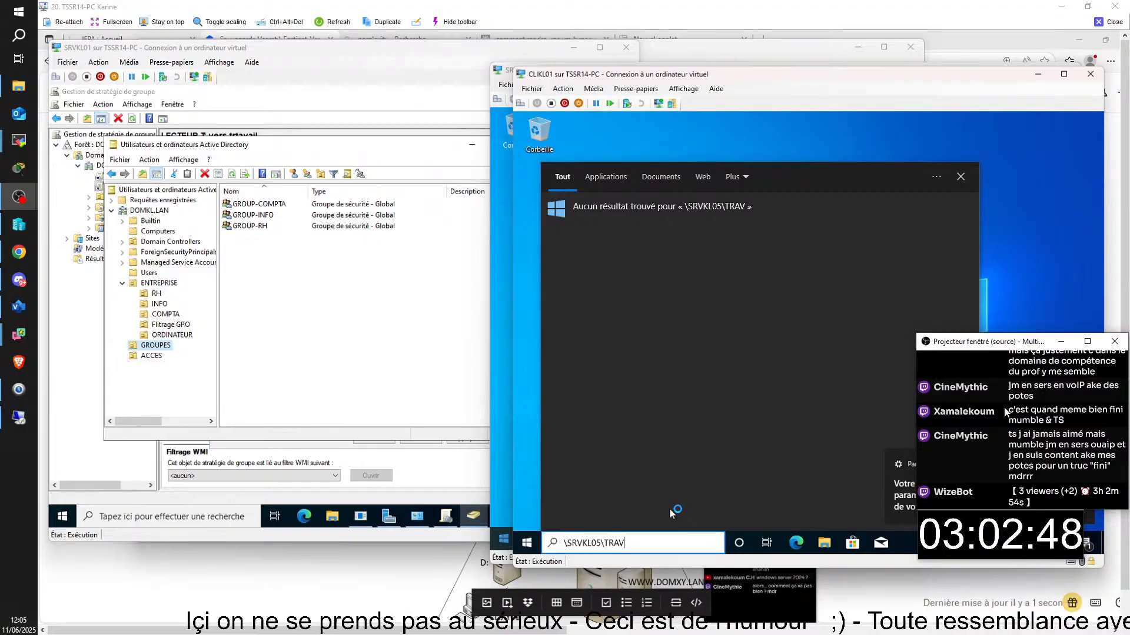
pyautogui.write('AIL')
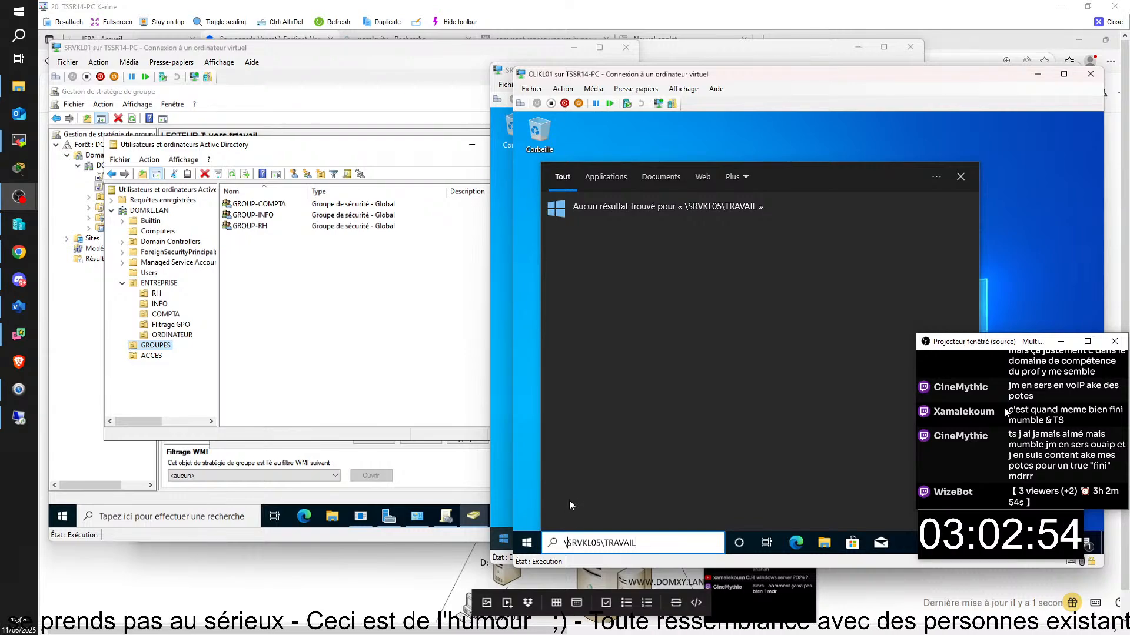
pyautogui.write('\\')
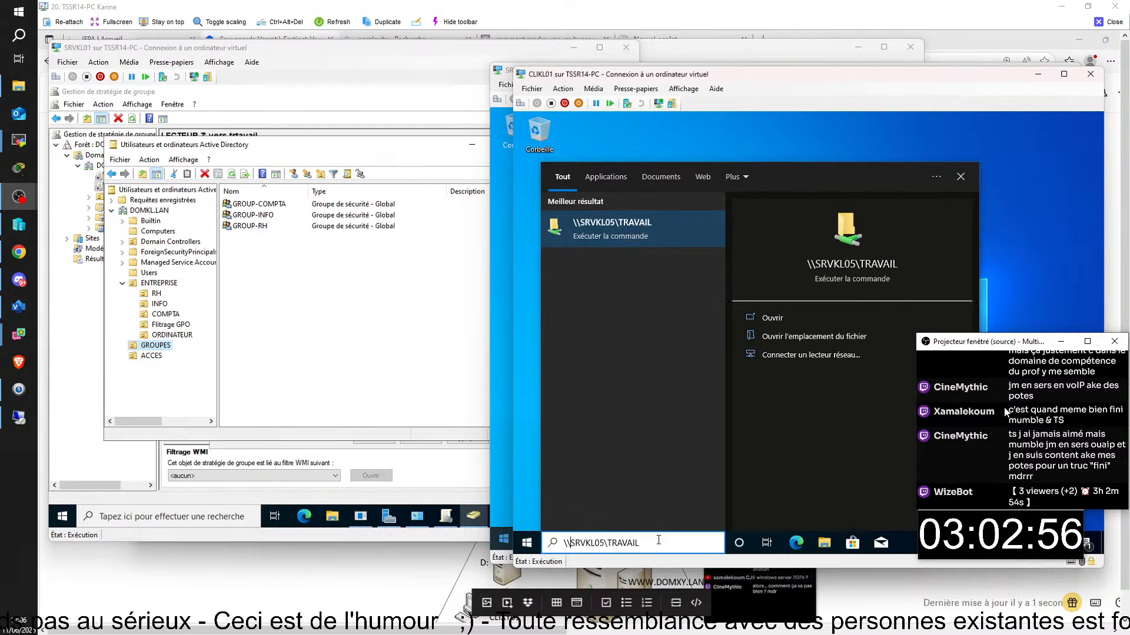
pyautogui.click(659, 540)
pyautogui.press('Return')
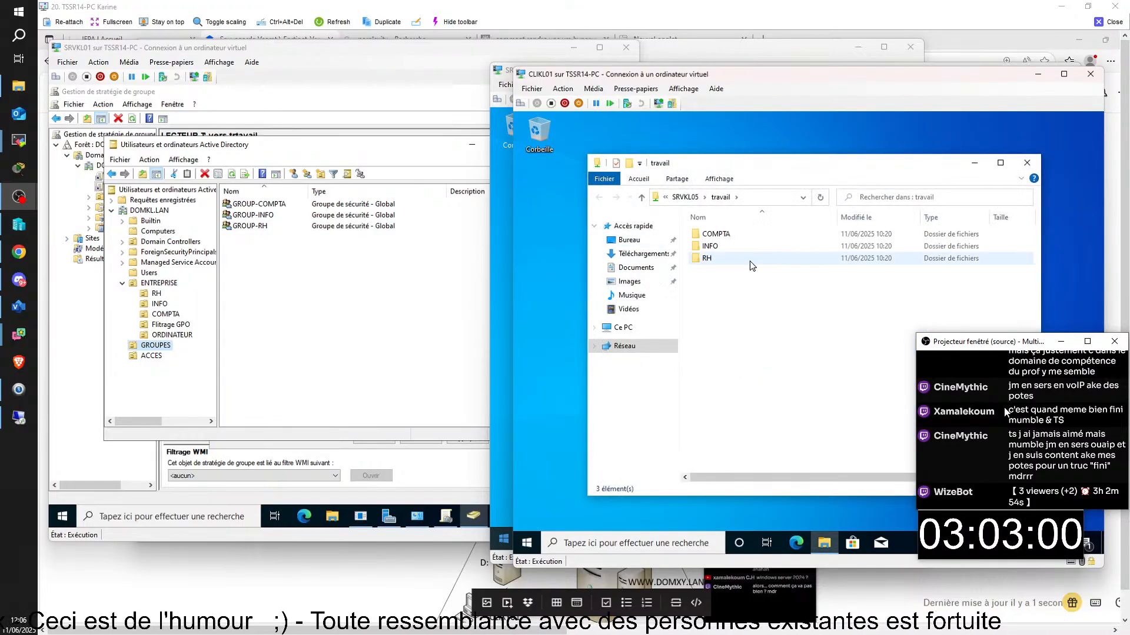
# - Create a 'Nouveau dossier' folder inside COMPTA on the travail share
pyautogui.doubleClick(724, 233)
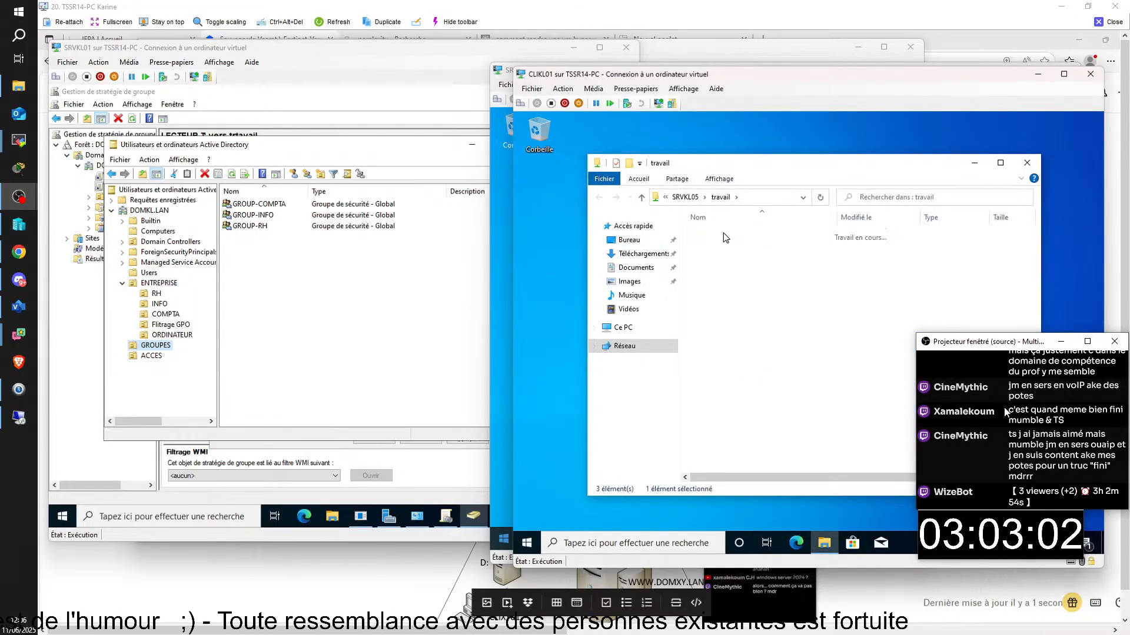
pyautogui.rightClick(736, 286)
pyautogui.moveTo(783, 395)
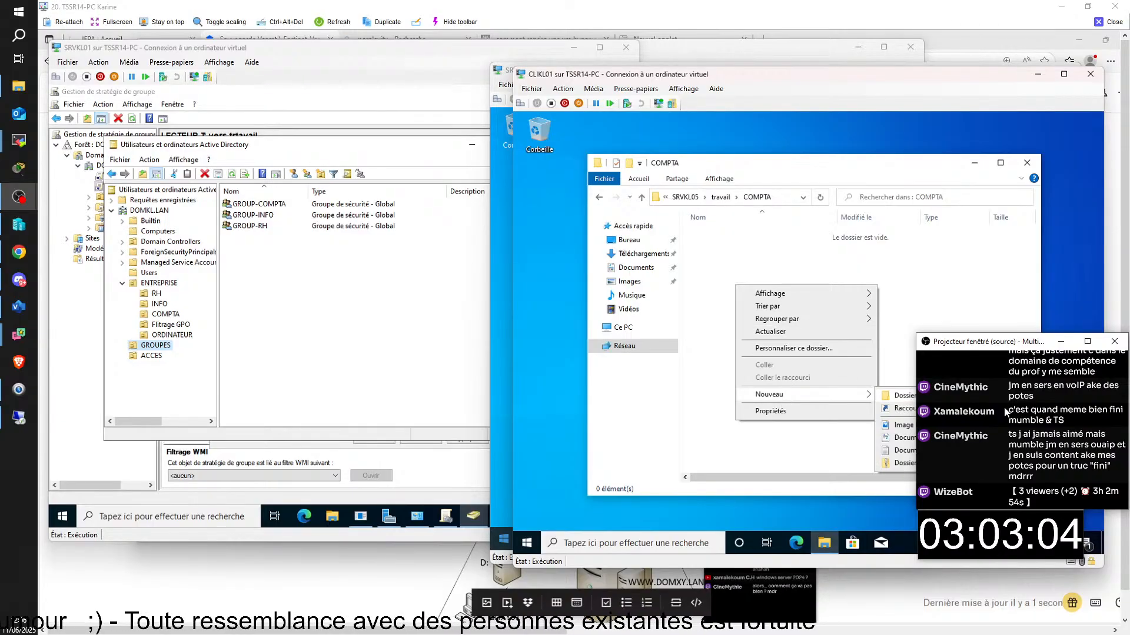
pyautogui.click(895, 395)
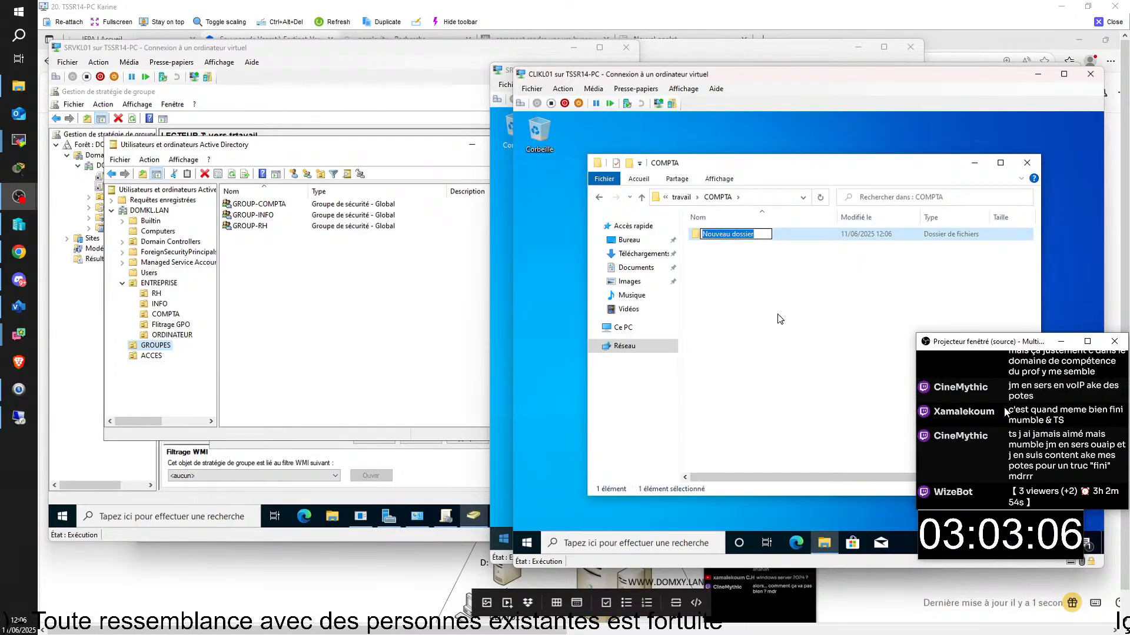
pyautogui.click(738, 306)
# - Confirm INFO is access-denied, open RH, then show the RH OU users on SRVKL01
pyautogui.click(599, 197)
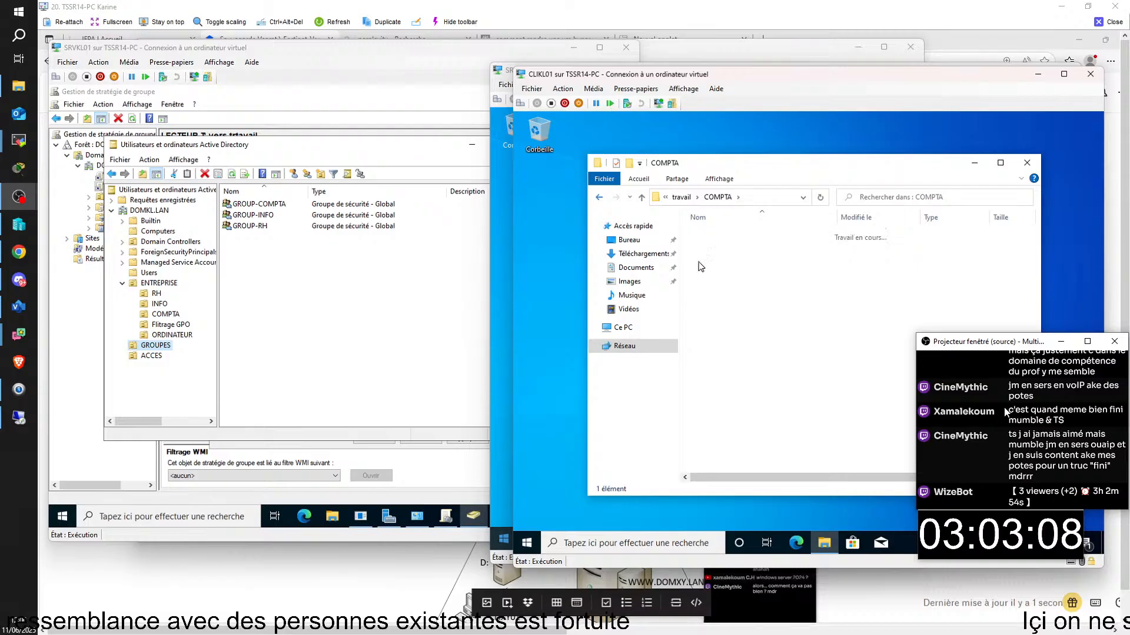
pyautogui.doubleClick(719, 247)
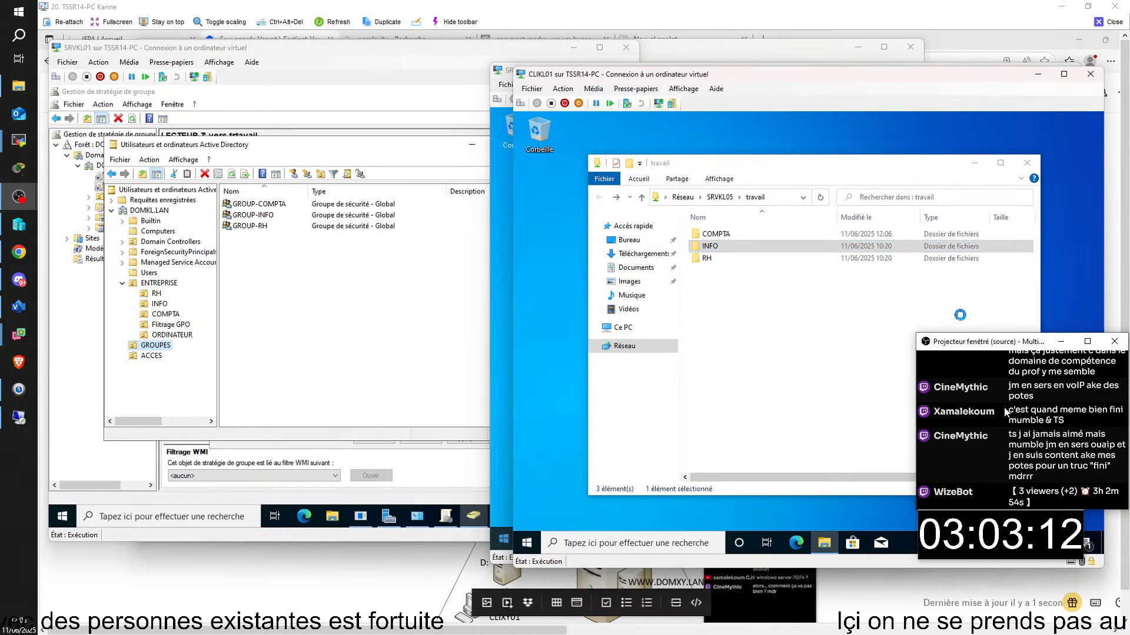
pyautogui.click(912, 347)
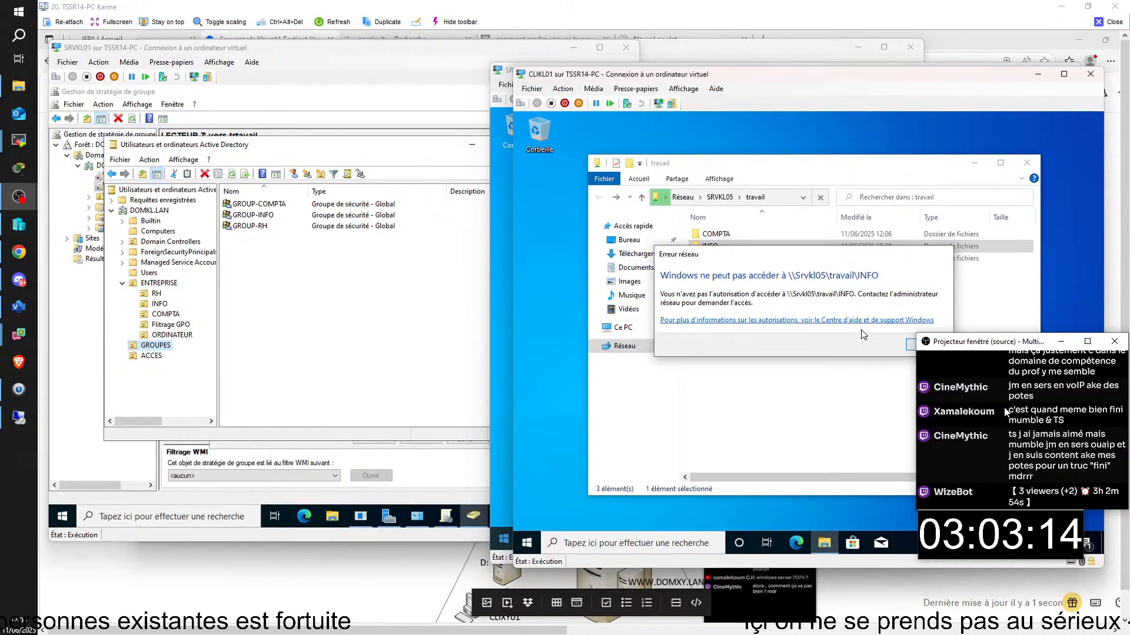
pyautogui.click(709, 258)
pyautogui.doubleClick(709, 259)
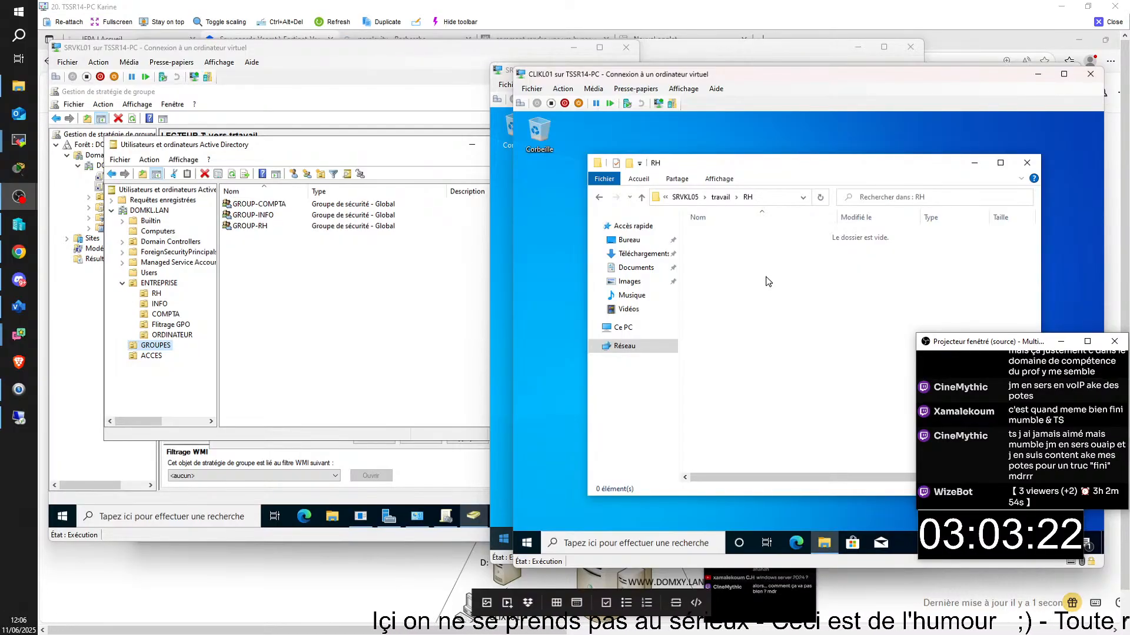
pyautogui.click(600, 197)
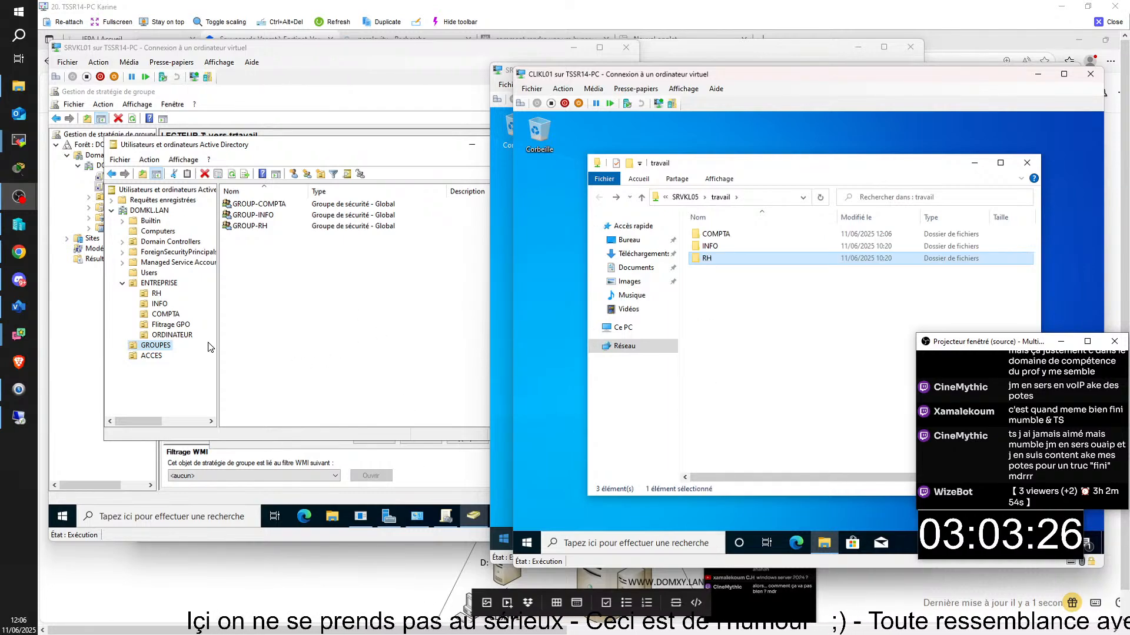
pyautogui.click(157, 293)
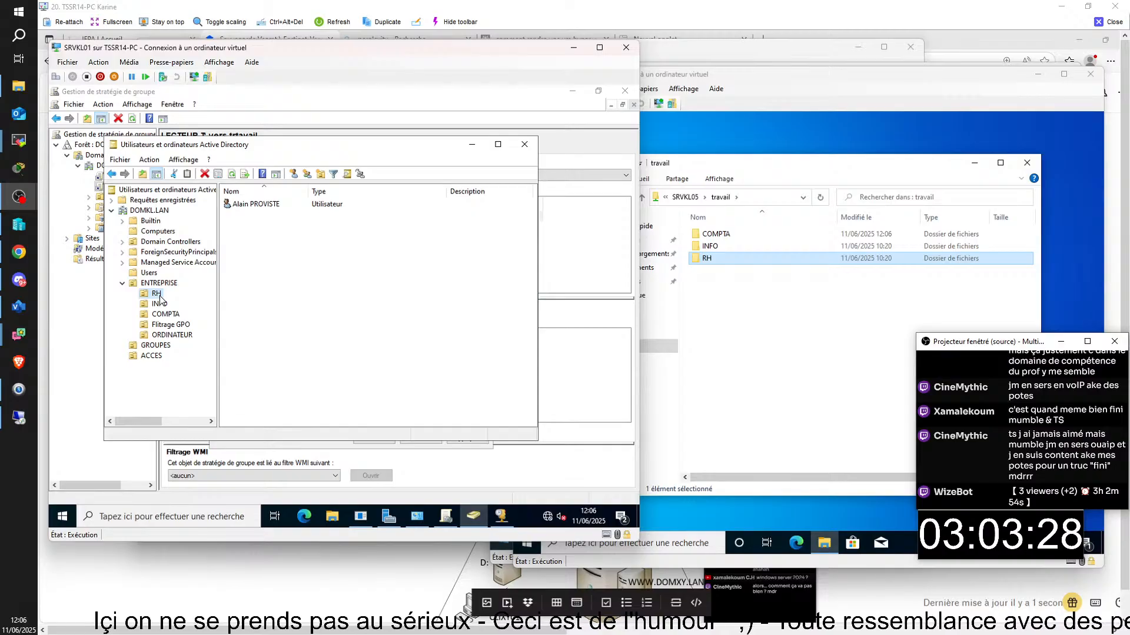
# - Browse the COMPTA, INFO and GROUPES OUs and check GROUP-COMPTA's members
pyautogui.click(163, 317)
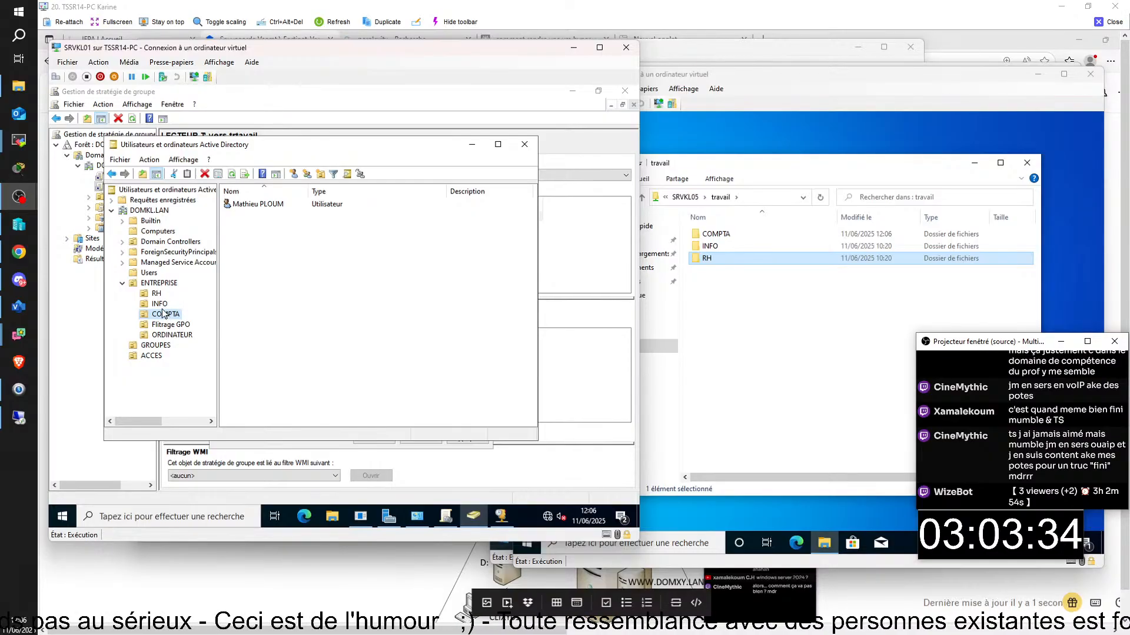
pyautogui.click(160, 304)
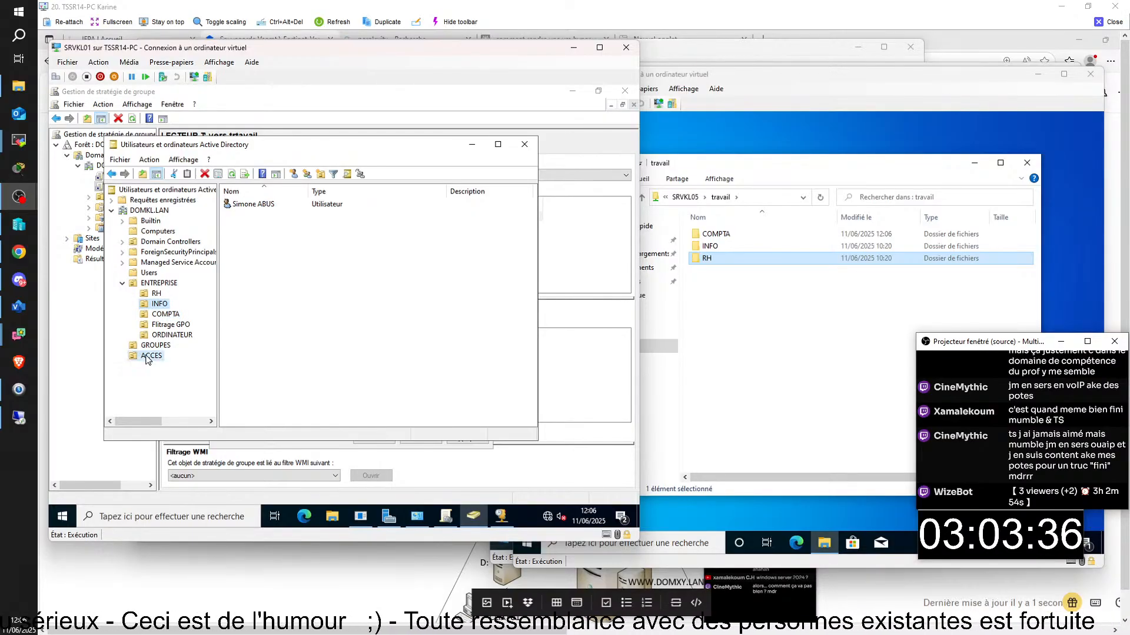
pyautogui.click(153, 347)
pyautogui.doubleClick(266, 204)
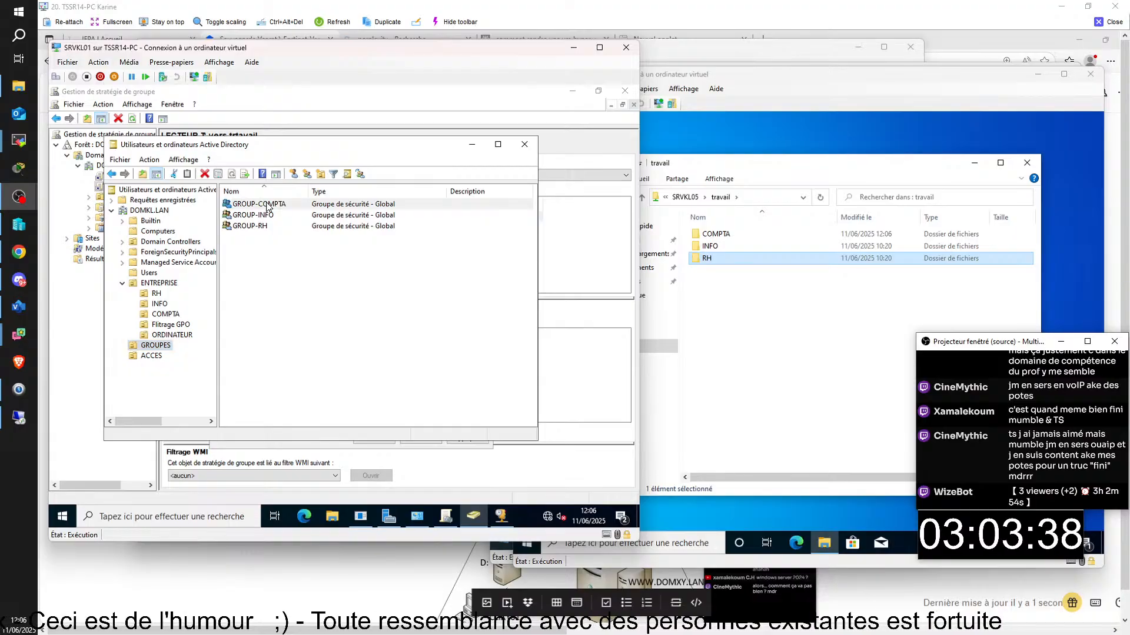
pyautogui.click(288, 245)
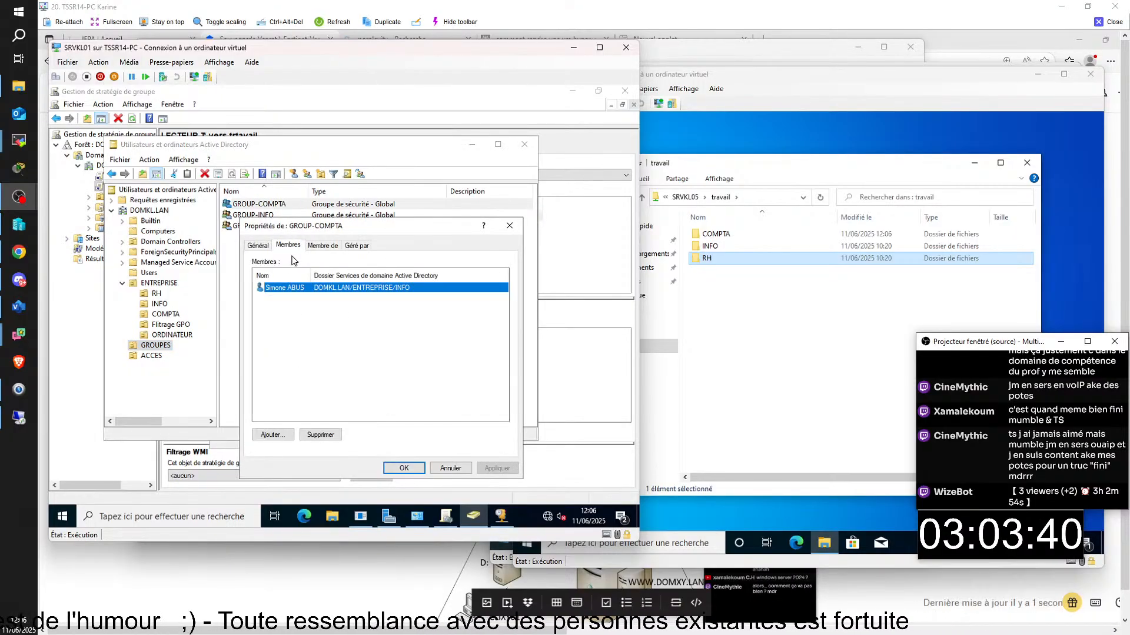
pyautogui.click(393, 466)
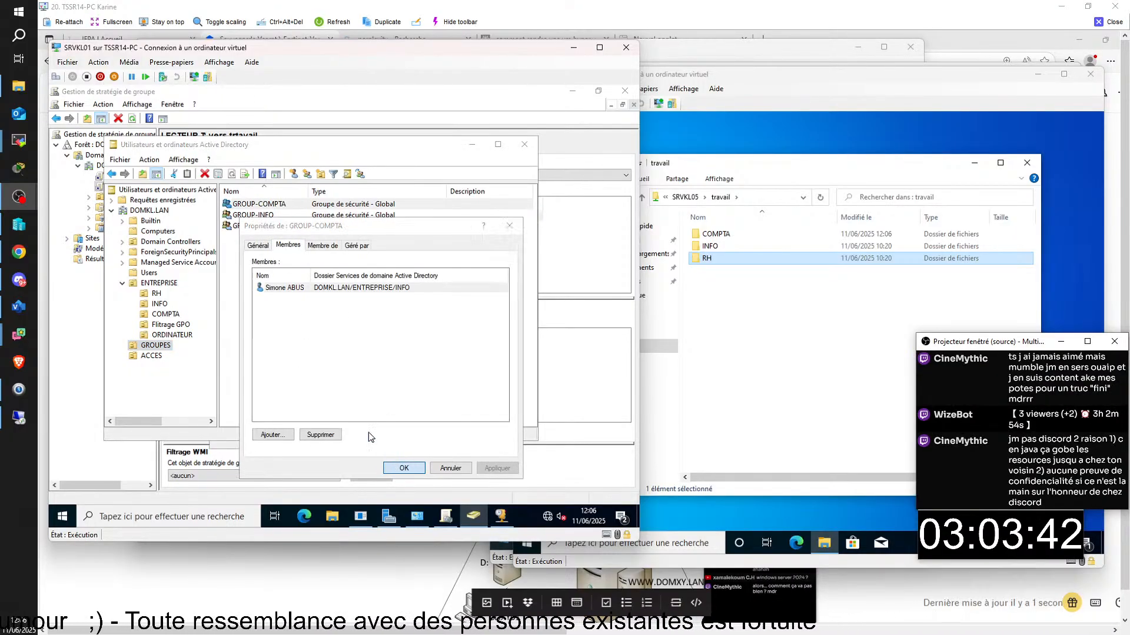
# - Check GROUP-INFO and GROUP-RH memberships, then reopen GROUP-INFO's Membres tab
pyautogui.click(252, 216)
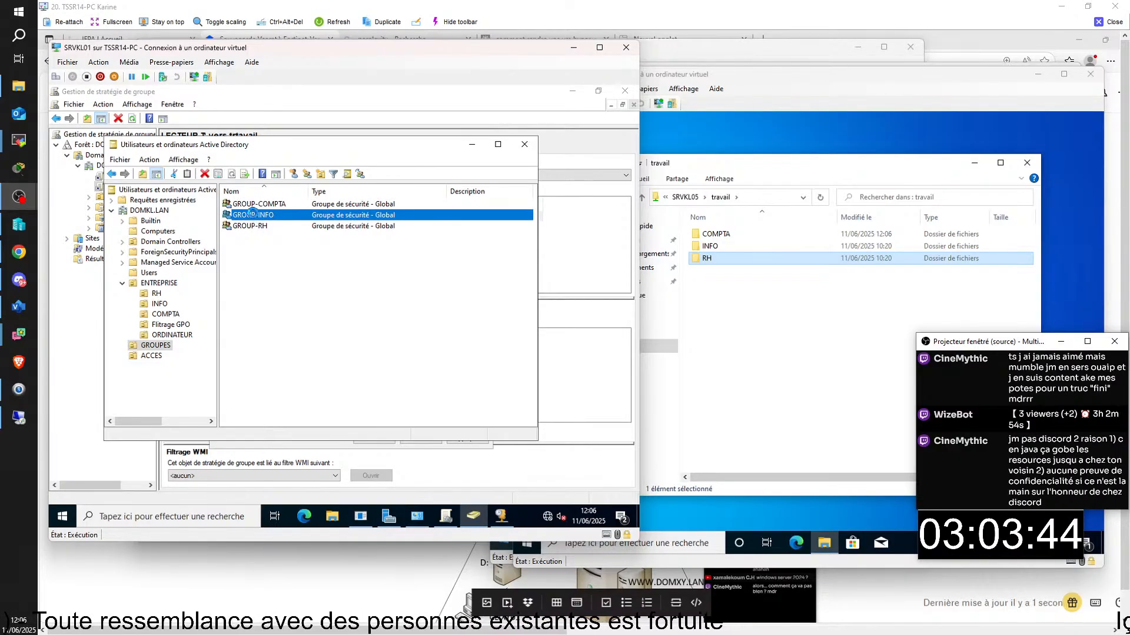
pyautogui.doubleClick(252, 217)
pyautogui.click(288, 246)
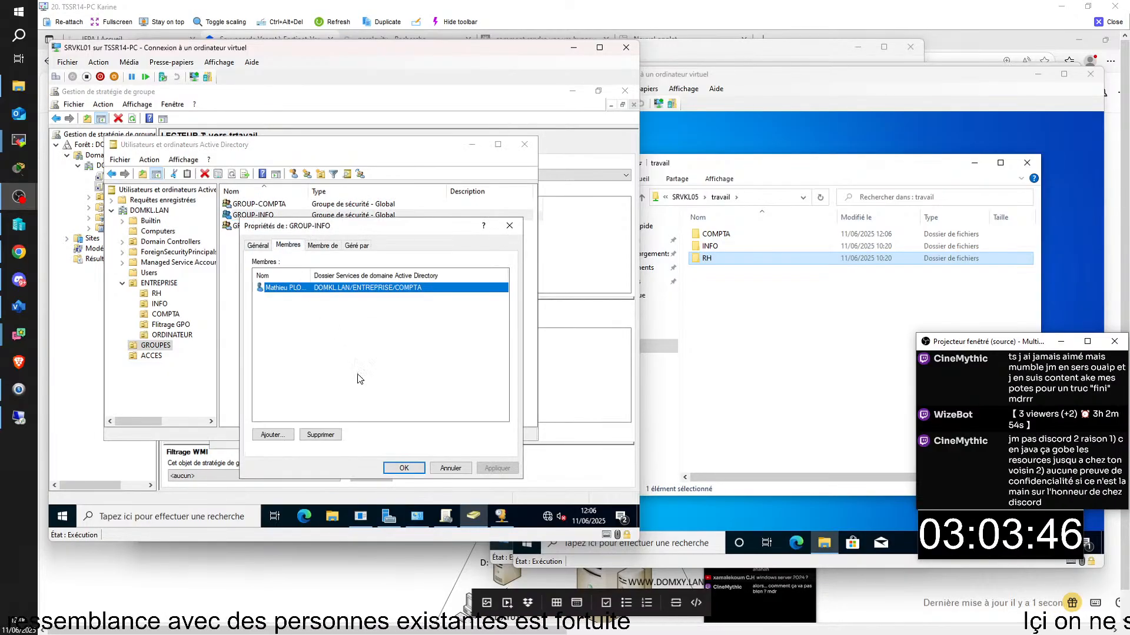
pyautogui.click(403, 468)
pyautogui.click(263, 226)
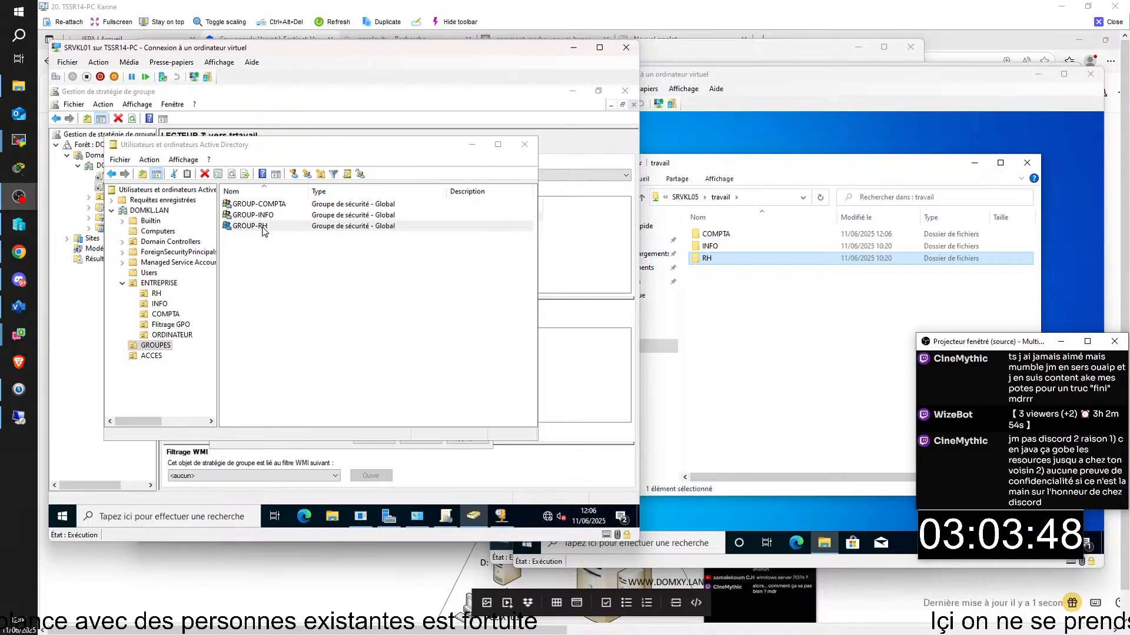
pyautogui.doubleClick(263, 226)
pyautogui.click(288, 246)
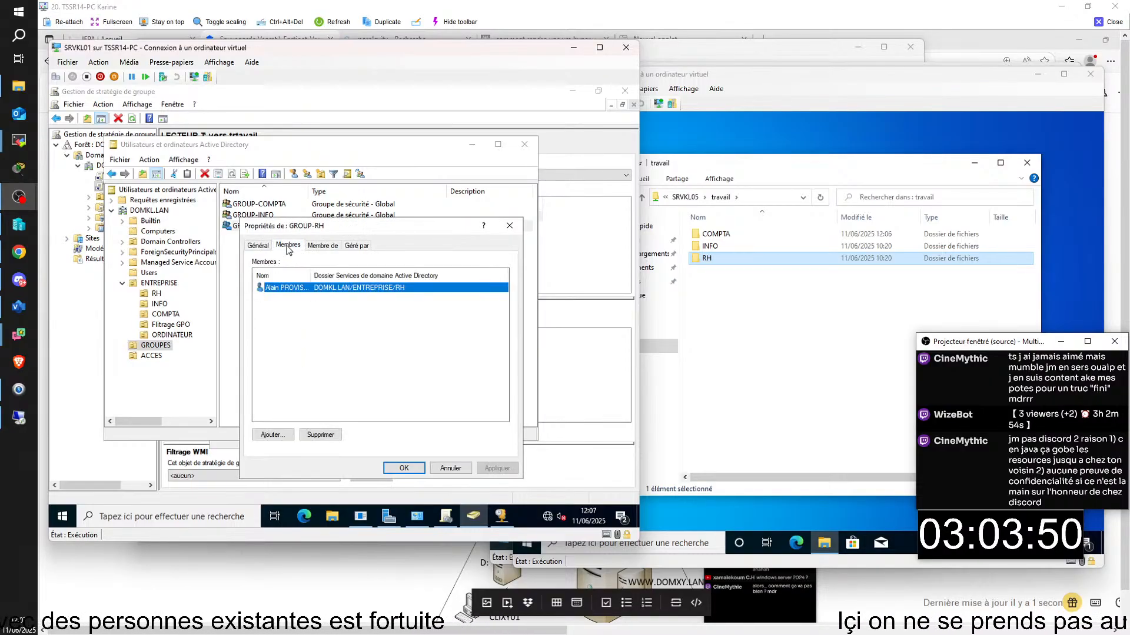
pyautogui.click(404, 469)
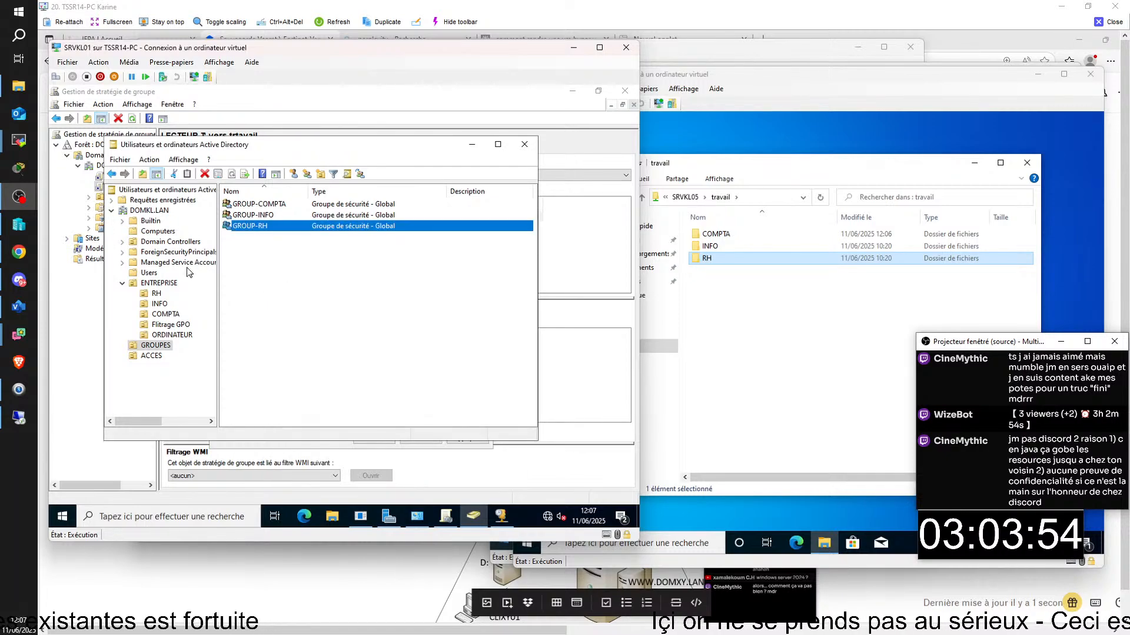
pyautogui.doubleClick(271, 214)
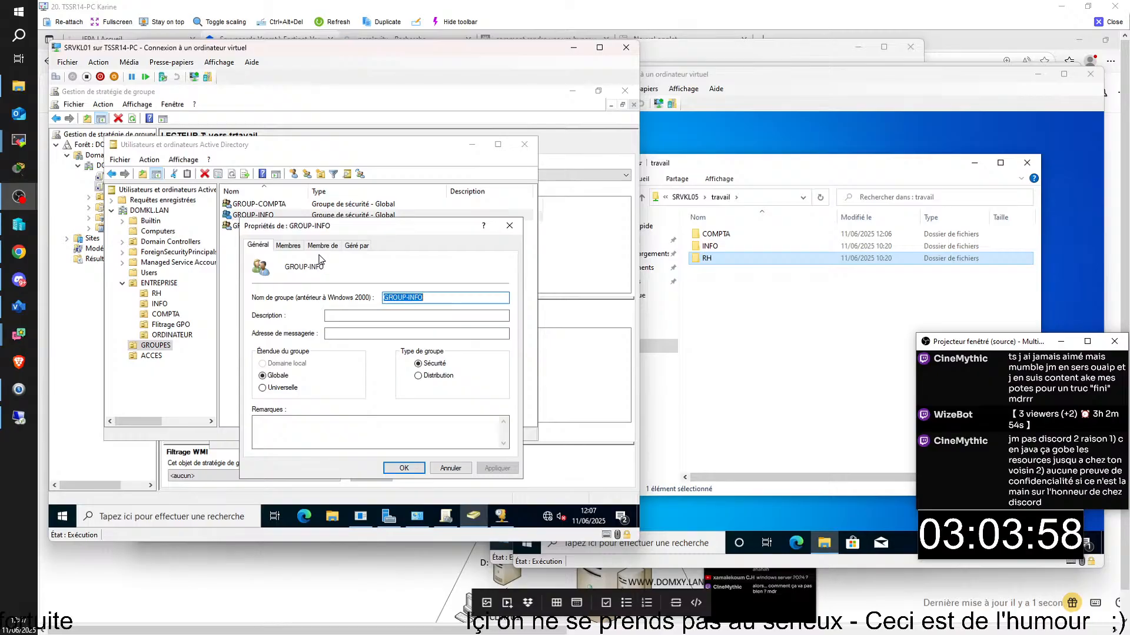
pyautogui.click(288, 246)
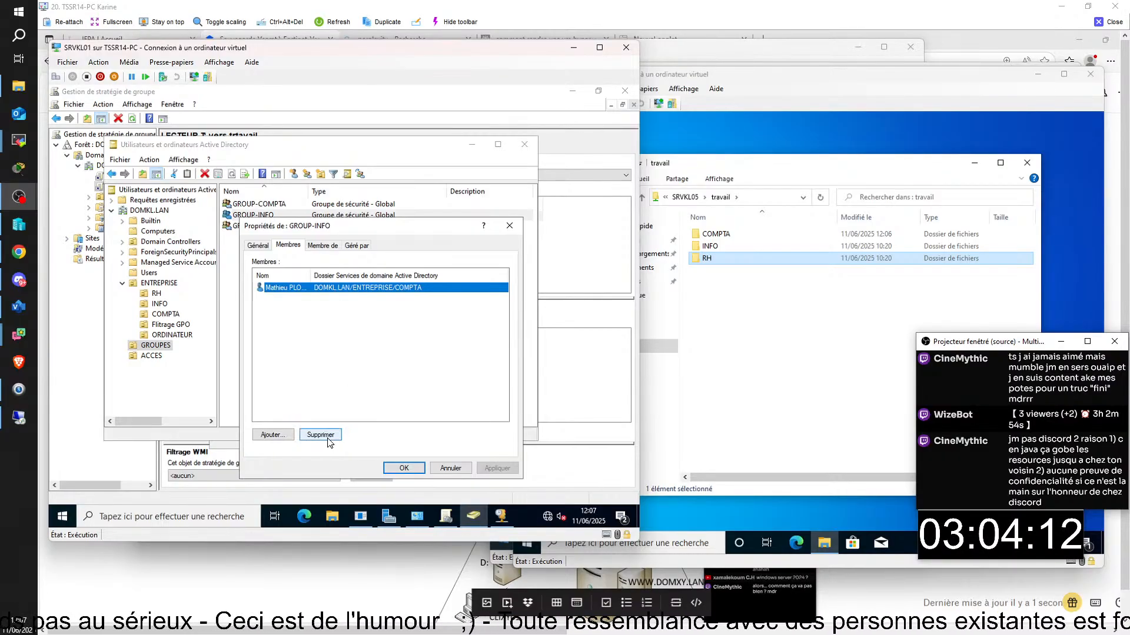
# - Review the COMPTA, INFO and RH OU users, then view GROUP-COMPTA's members in GROUPES
pyautogui.click(450, 471)
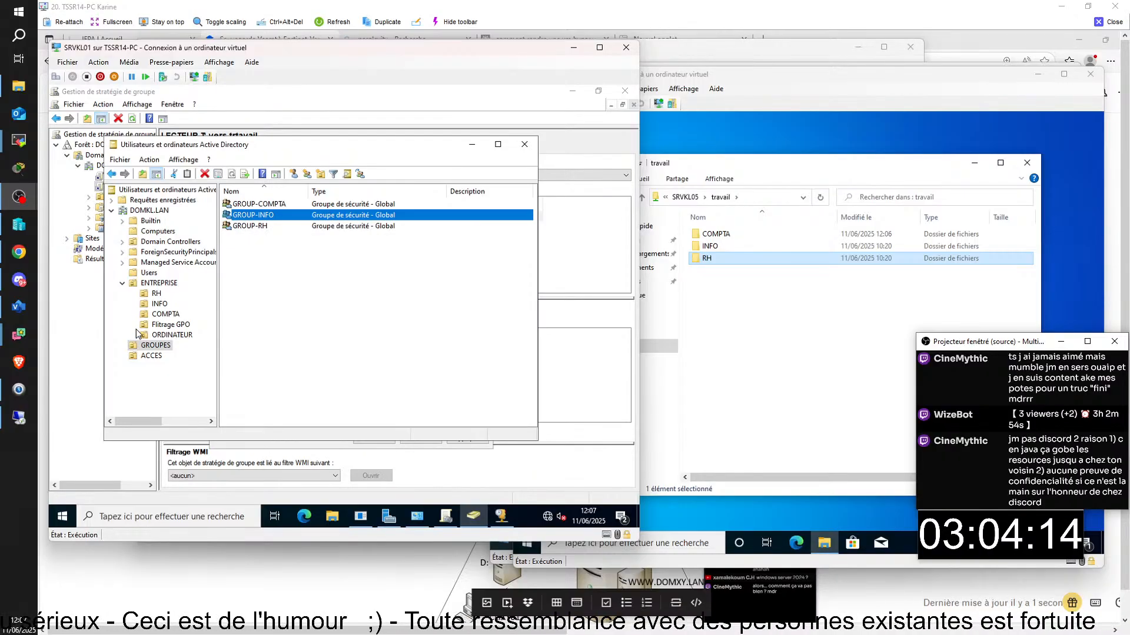
pyautogui.click(164, 315)
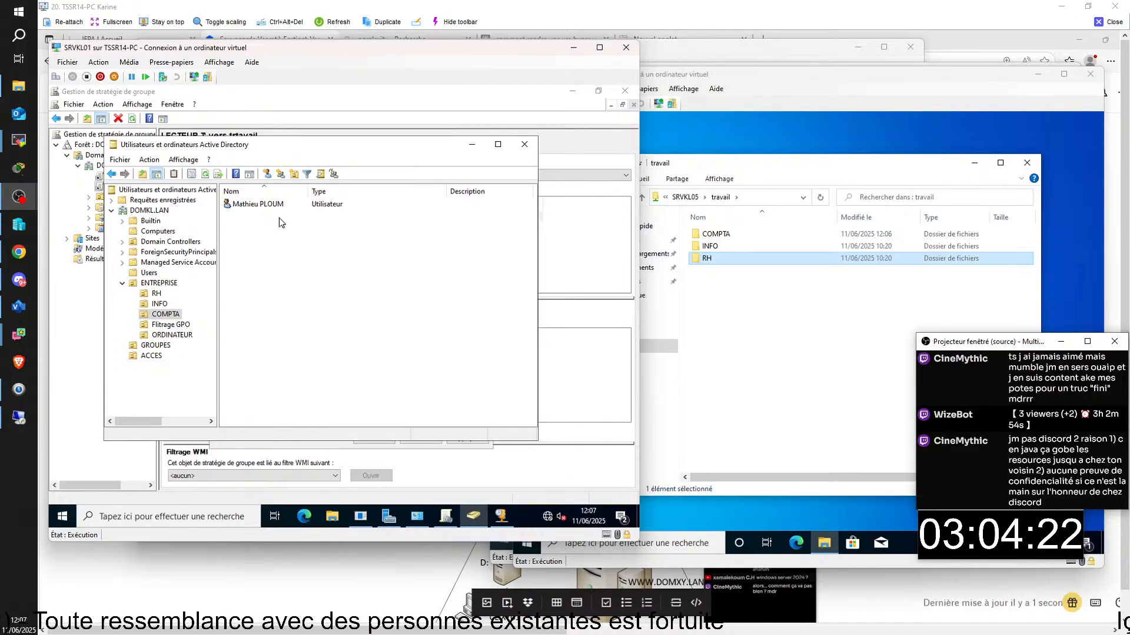
pyautogui.click(159, 304)
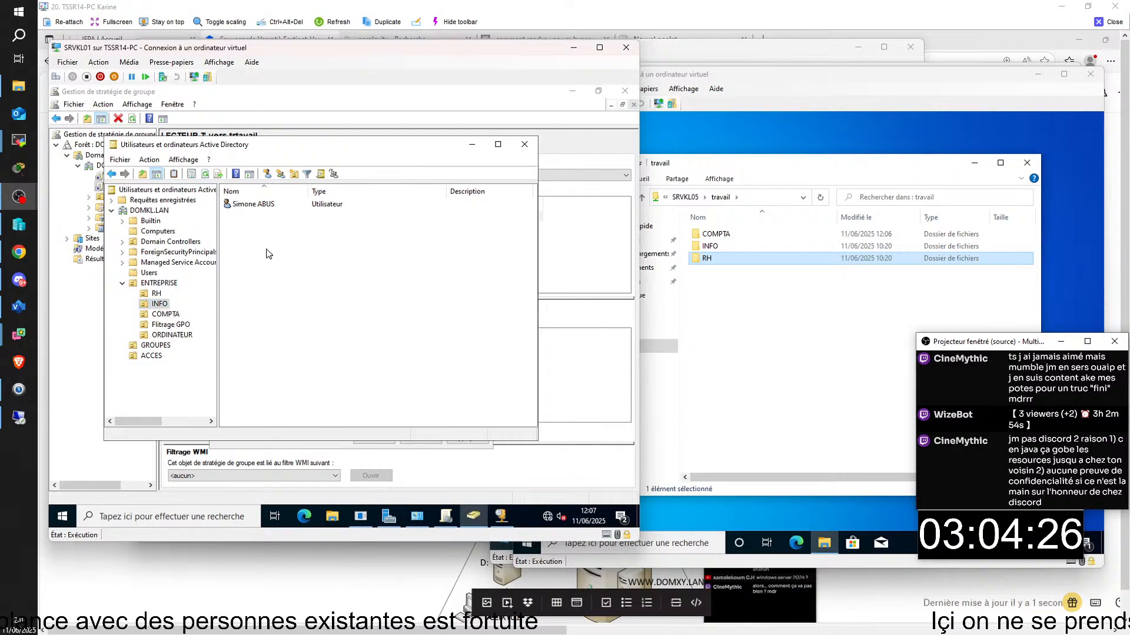
pyautogui.click(156, 293)
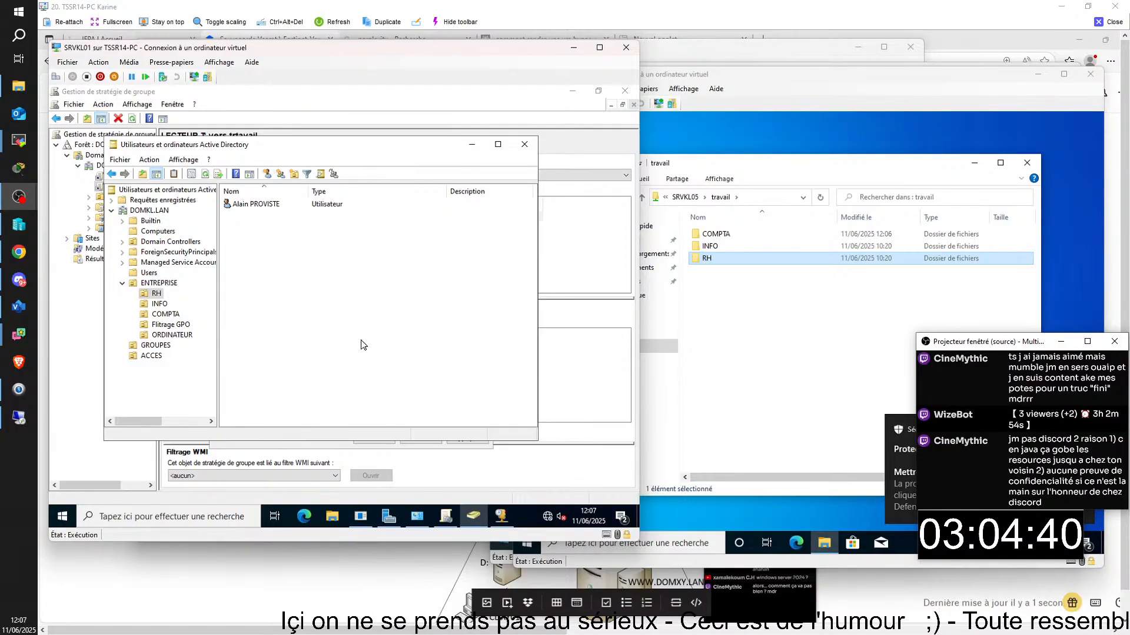
pyautogui.click(155, 346)
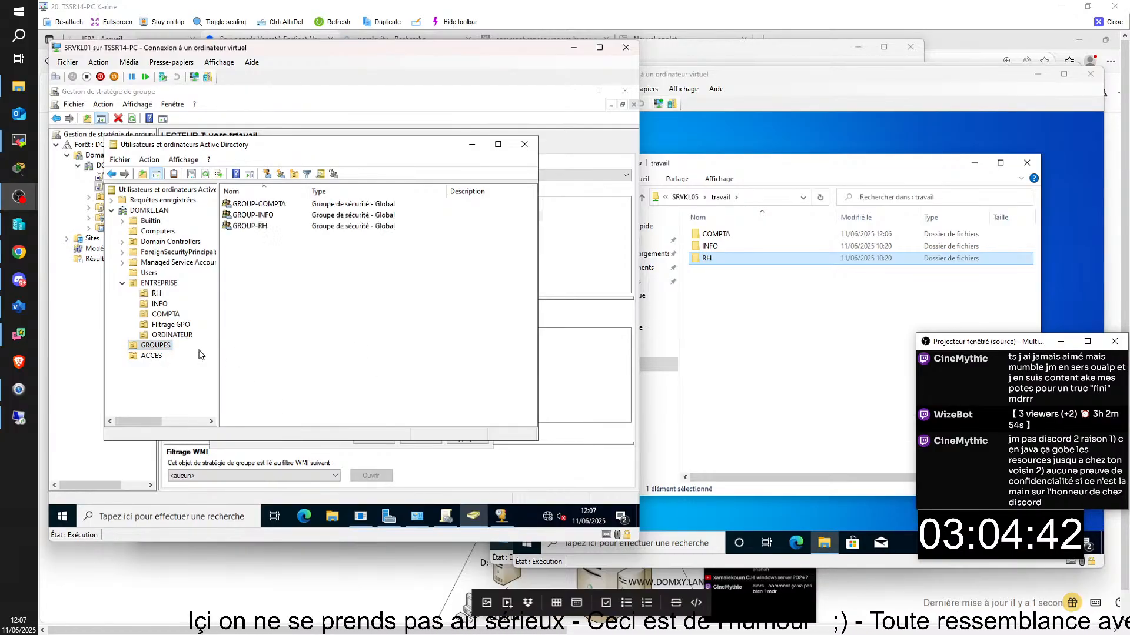
pyautogui.doubleClick(264, 206)
pyautogui.click(284, 247)
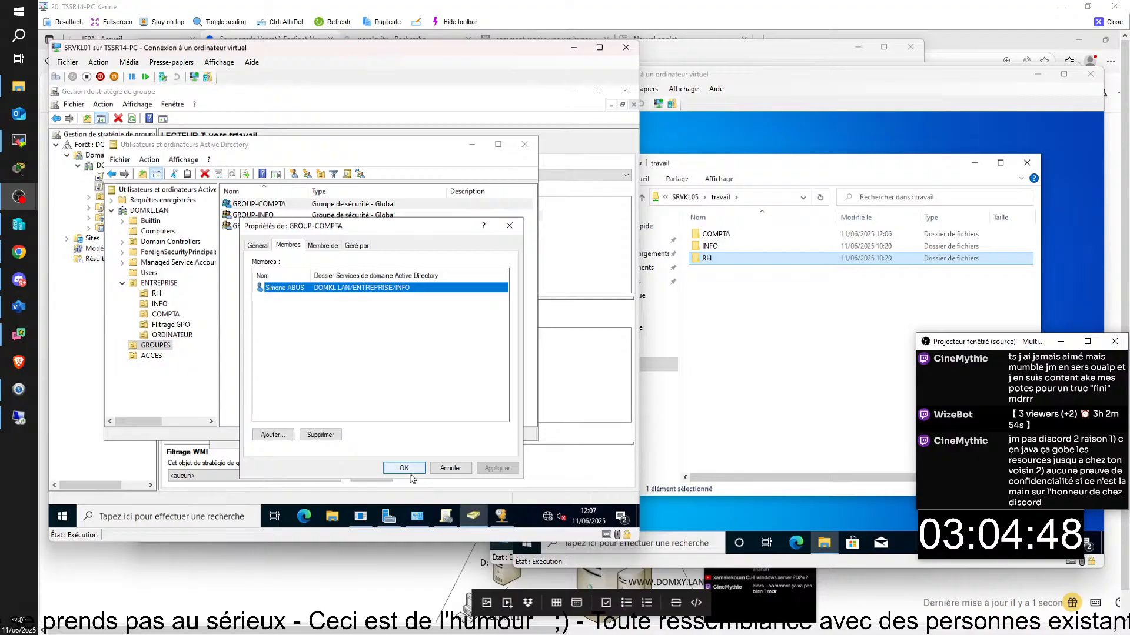
# - Remove the INFO user from GROUP-COMPTA and add the RH user in its place
pyautogui.click(320, 435)
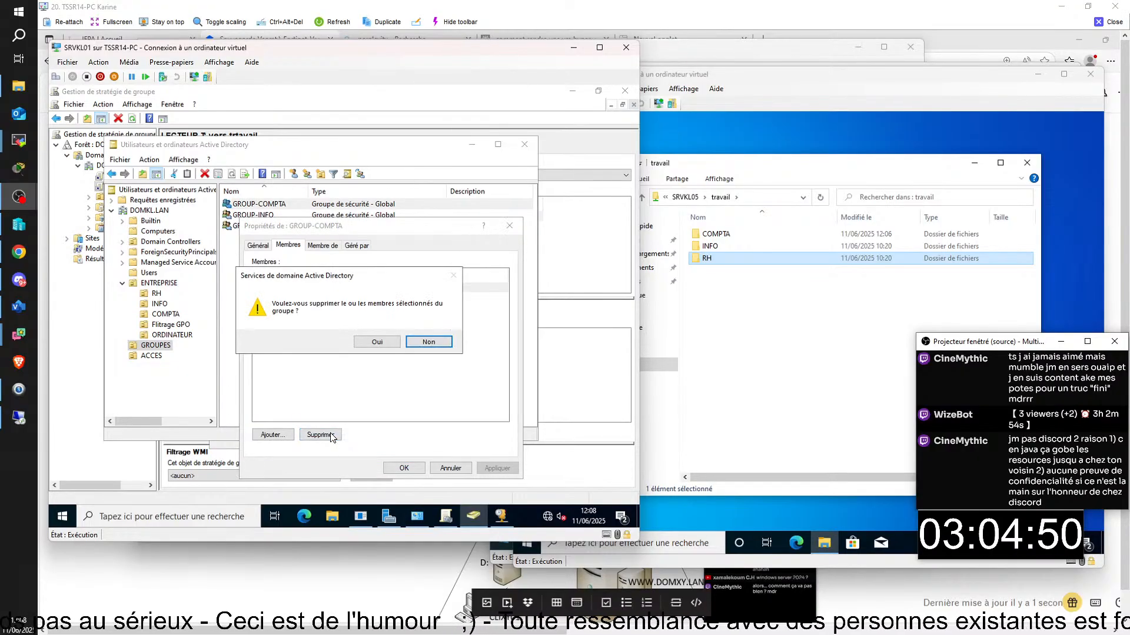
pyautogui.click(378, 342)
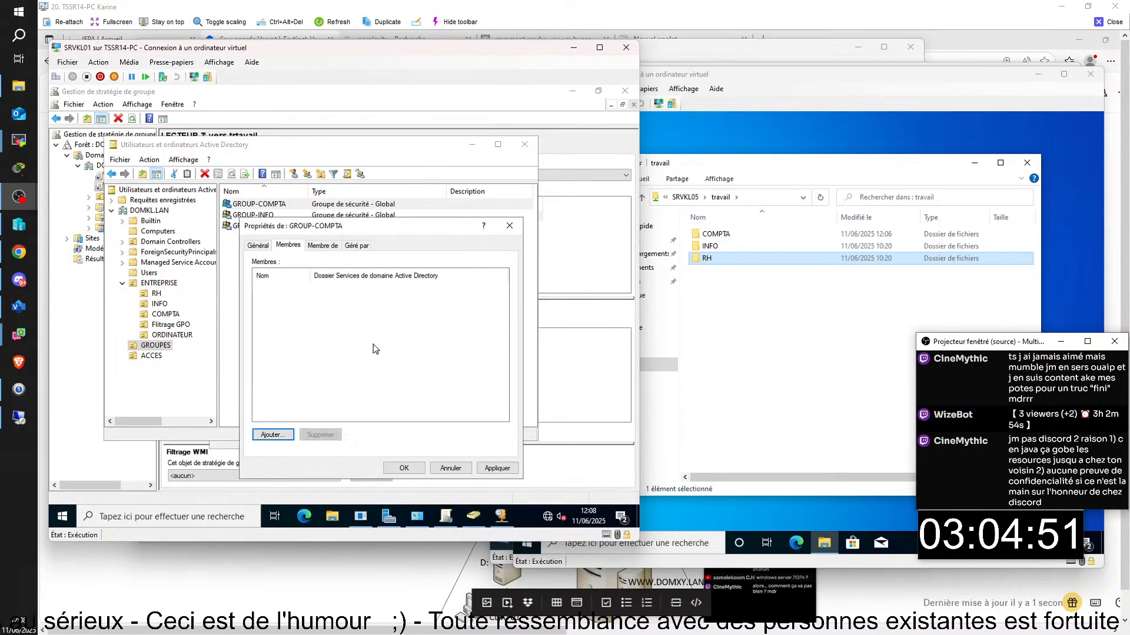
pyautogui.click(273, 434)
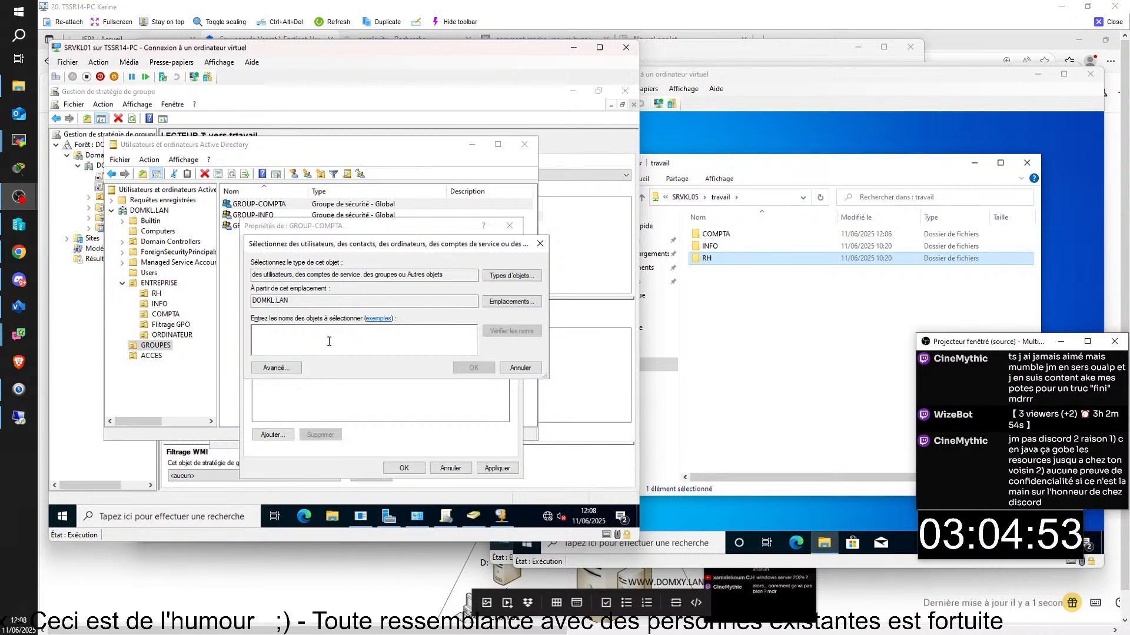
pyautogui.write('M')
pyautogui.press('BackSpace')
pyautogui.write('A')
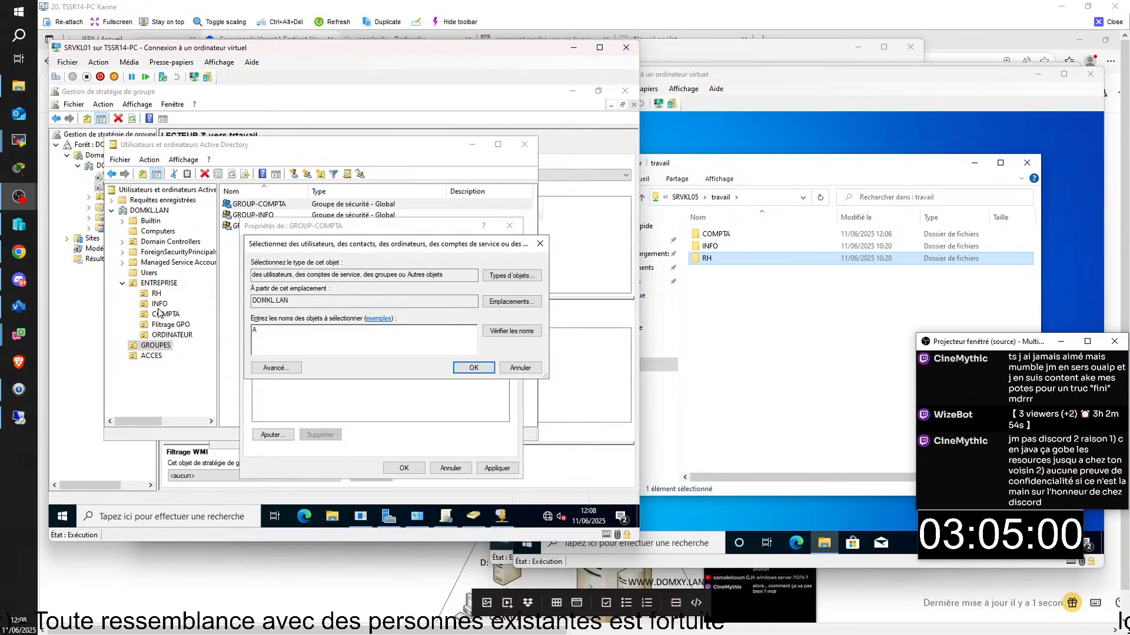
pyautogui.press('BackSpace')
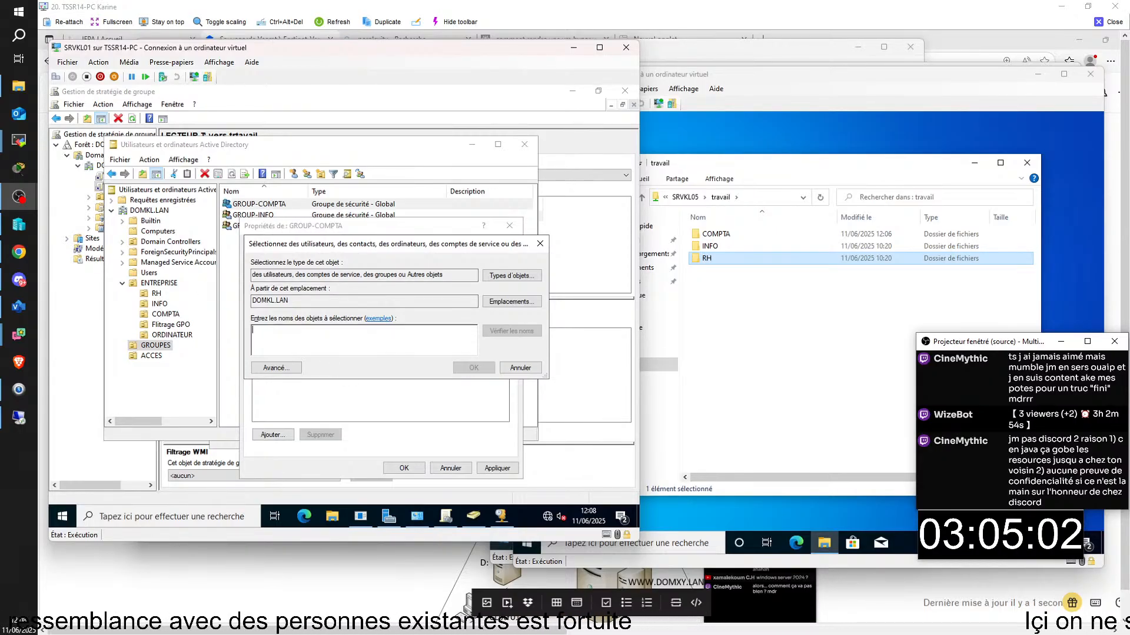
pyautogui.write('AL')
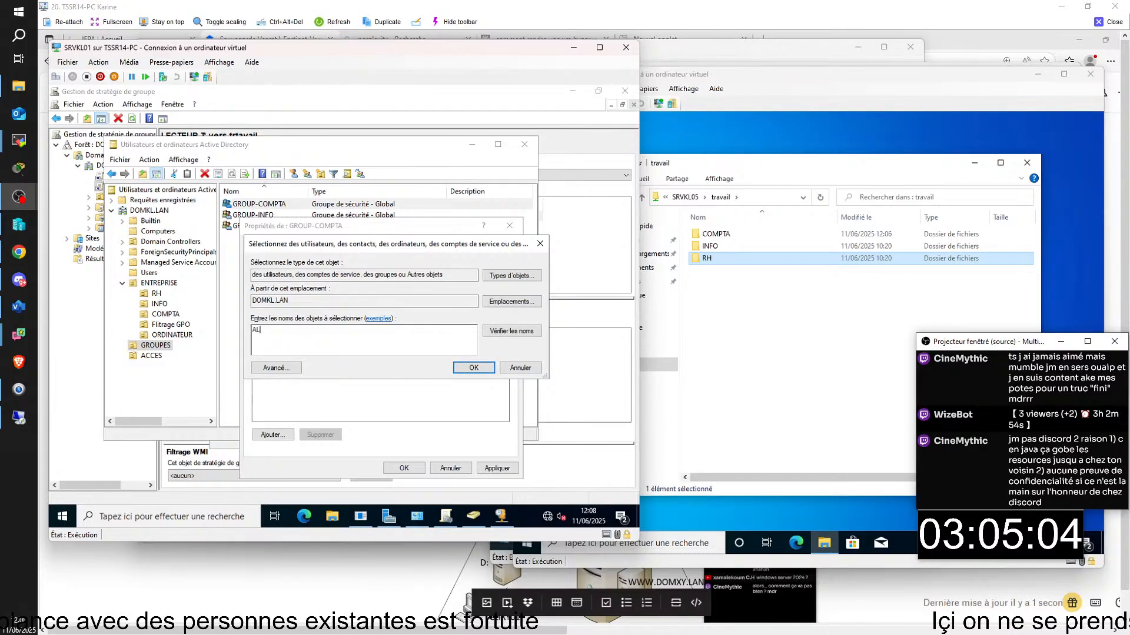
pyautogui.click(473, 369)
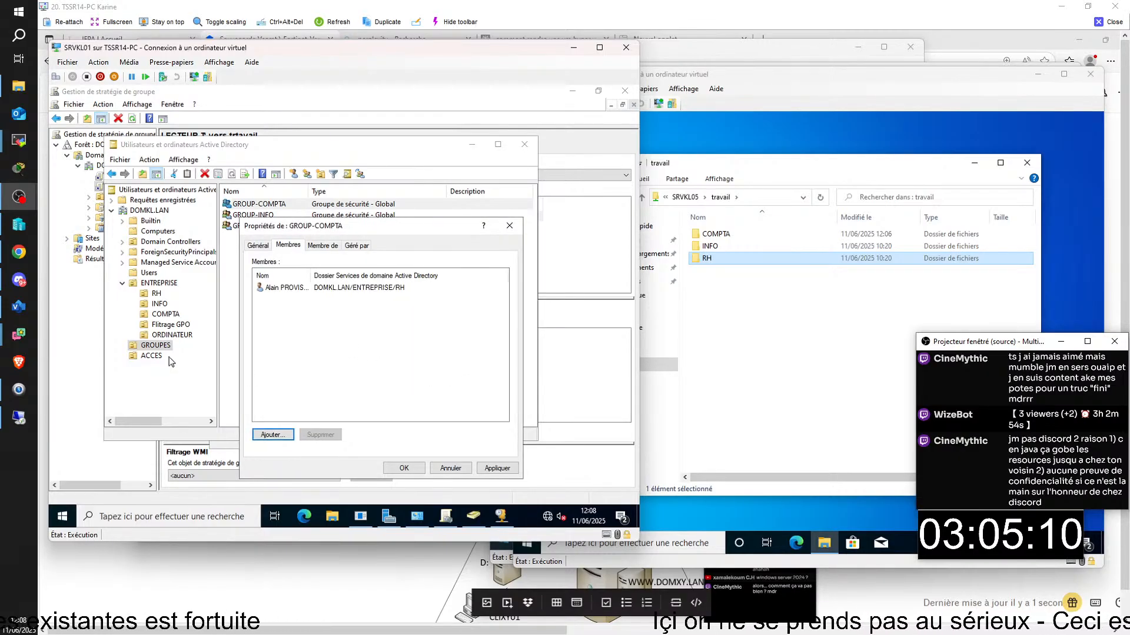
# - Remove the RH user from GROUP-COMPTA too, leaving it empty, and save
pyautogui.click(174, 320)
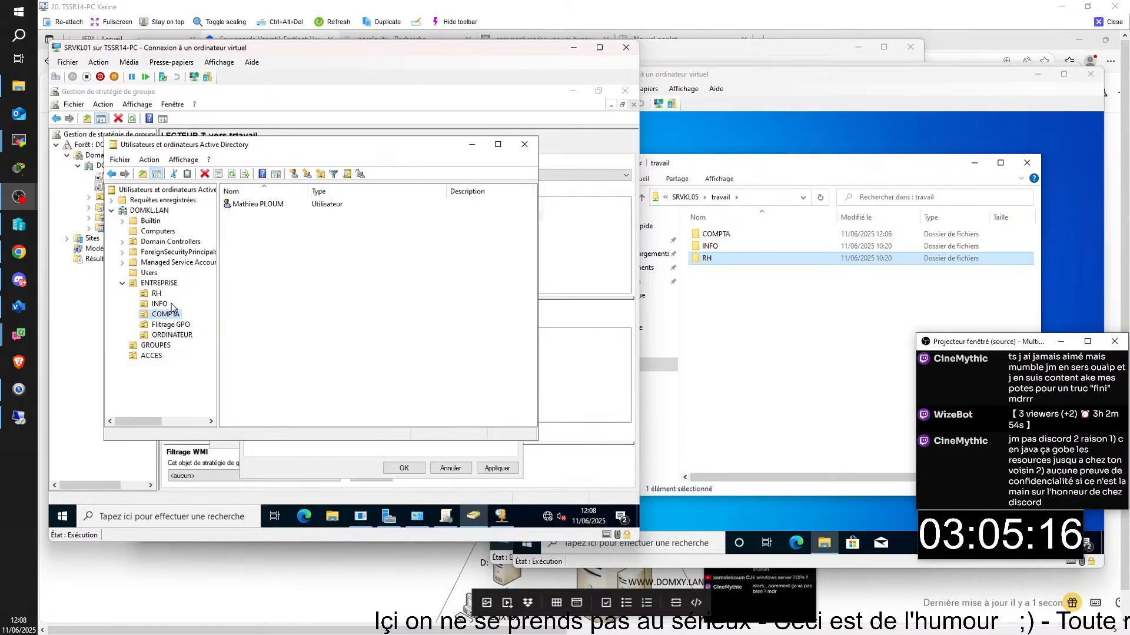
pyautogui.click(163, 349)
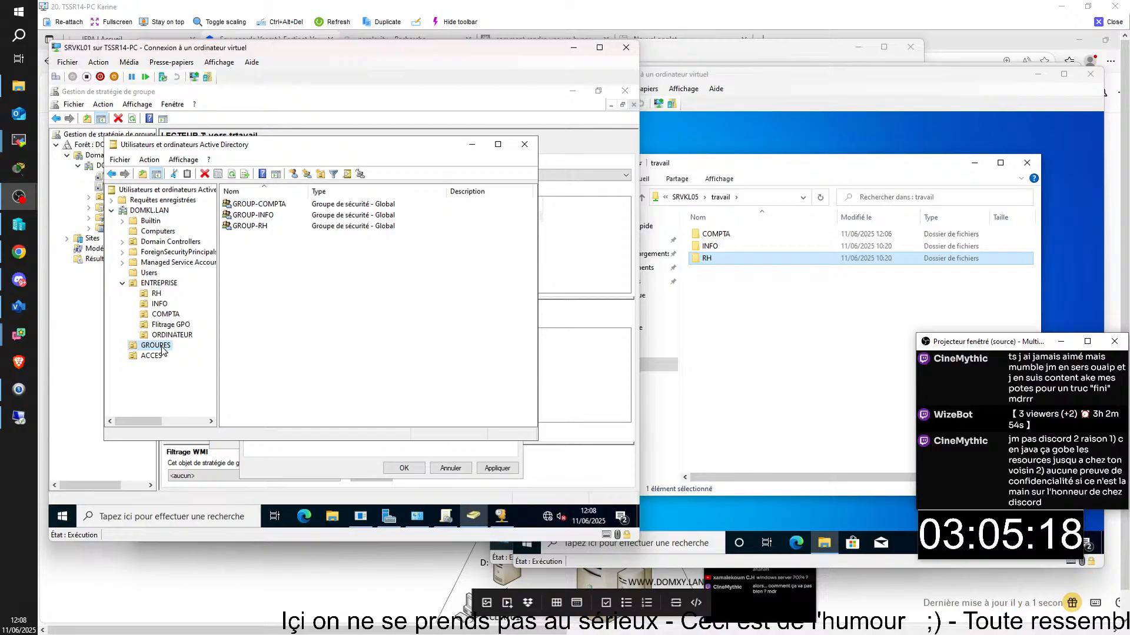
pyautogui.doubleClick(259, 204)
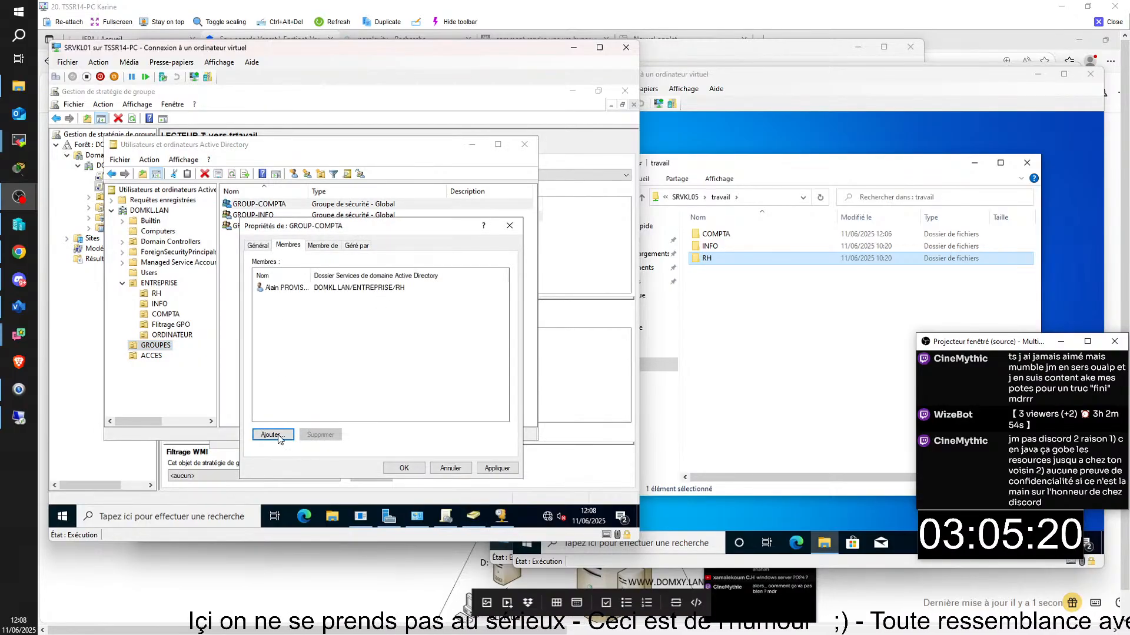
pyautogui.click(285, 288)
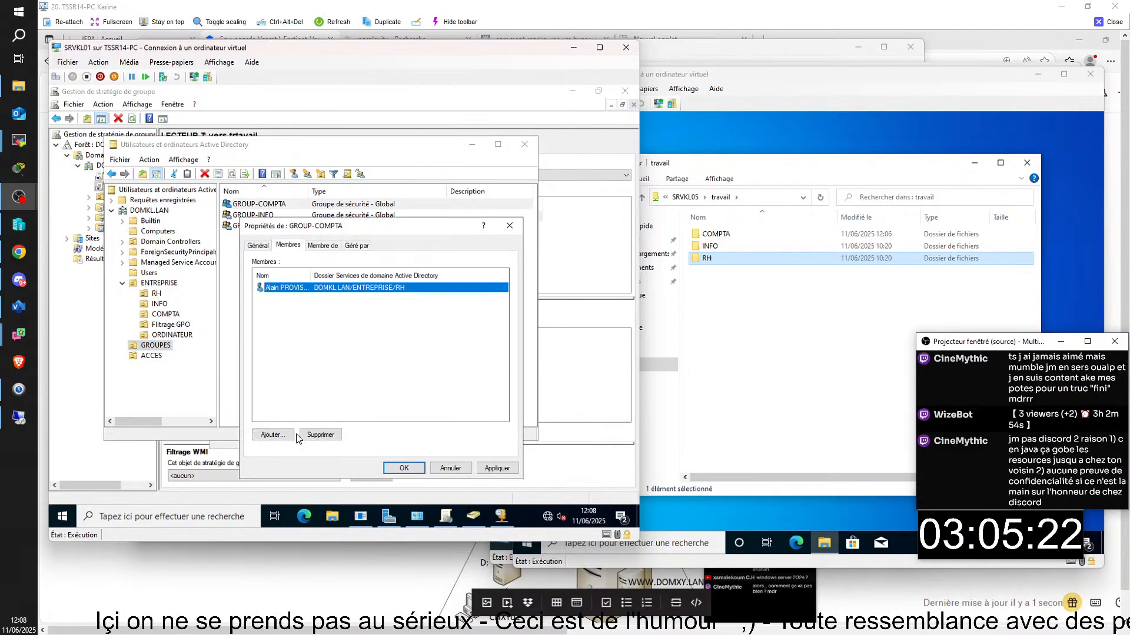
pyautogui.click(321, 435)
pyautogui.click(379, 350)
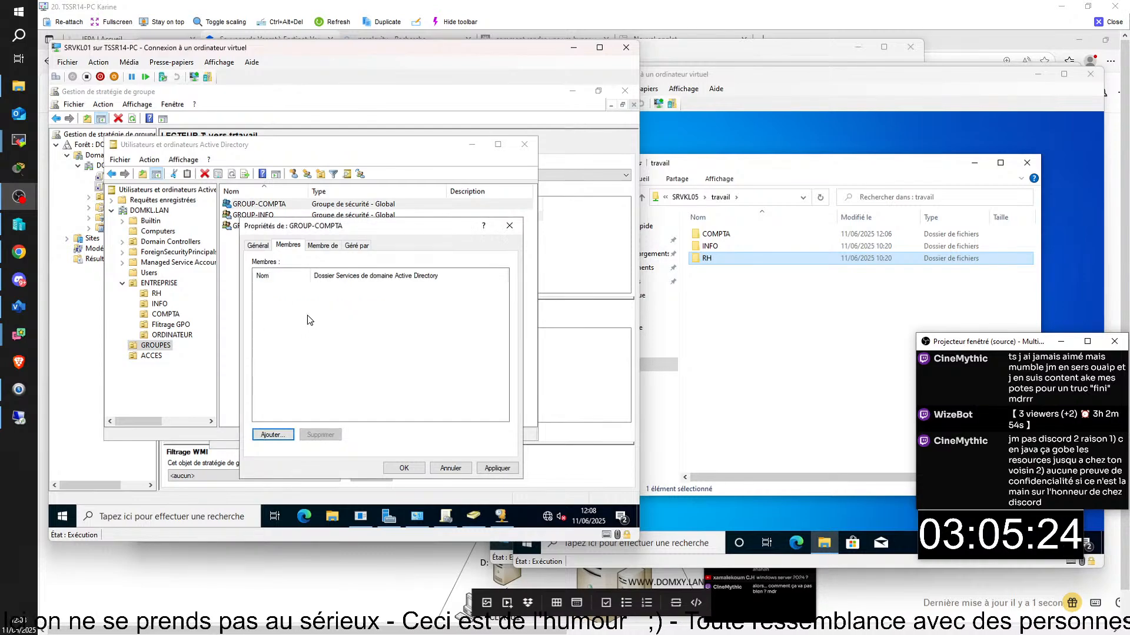
pyautogui.click(404, 468)
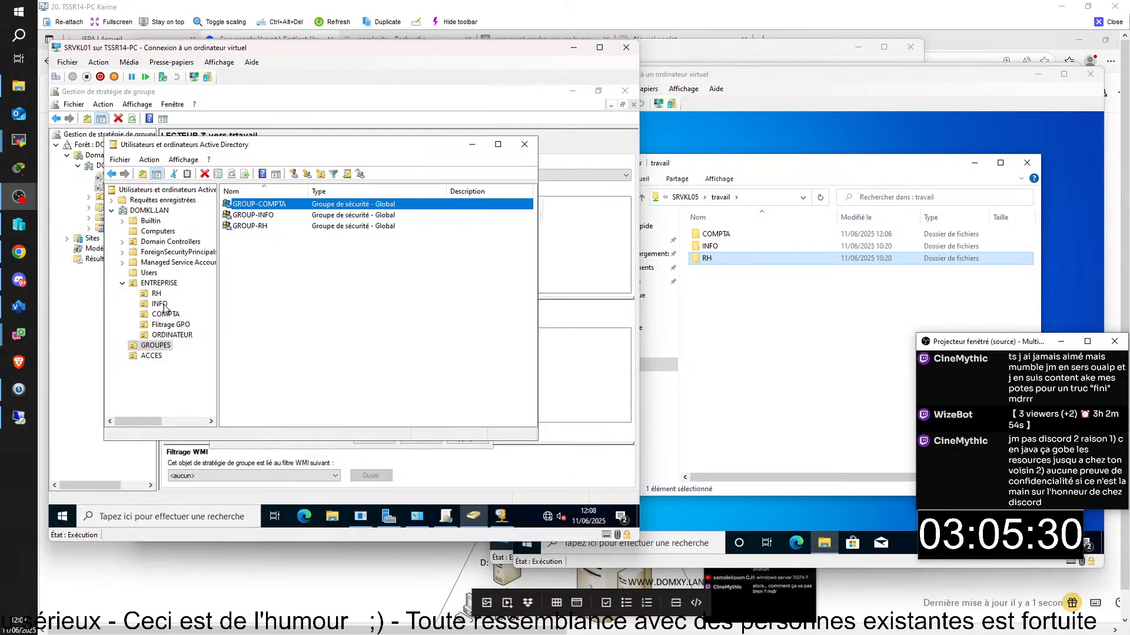
# - Remove the COMPTA user from GROUP-INFO and check GROUP-RH's members
pyautogui.doubleClick(253, 218)
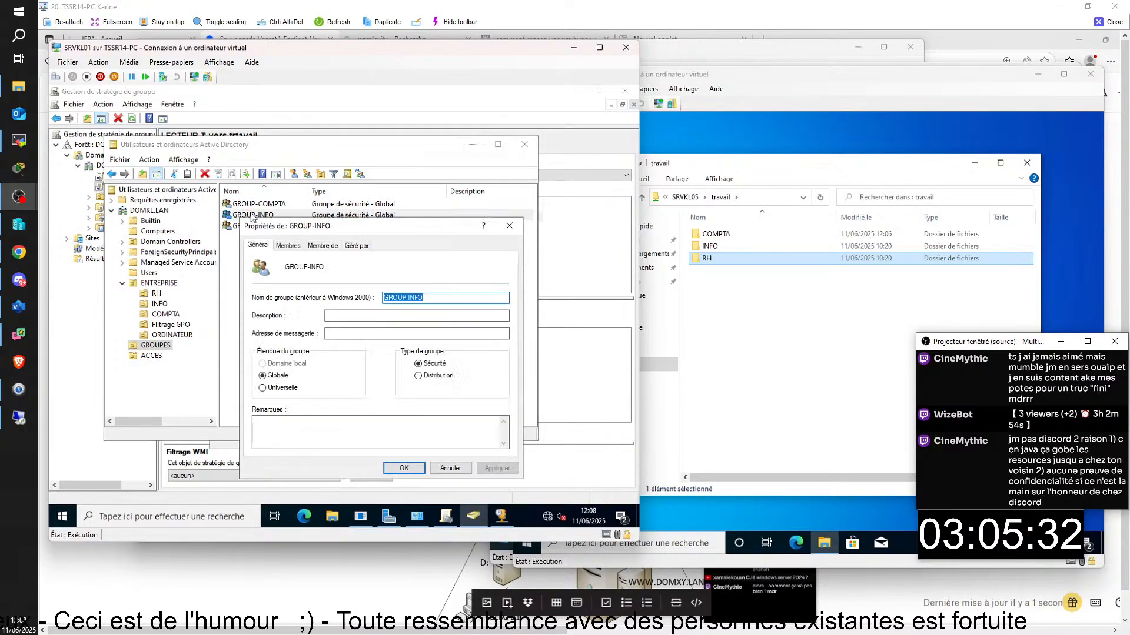
pyautogui.click(282, 246)
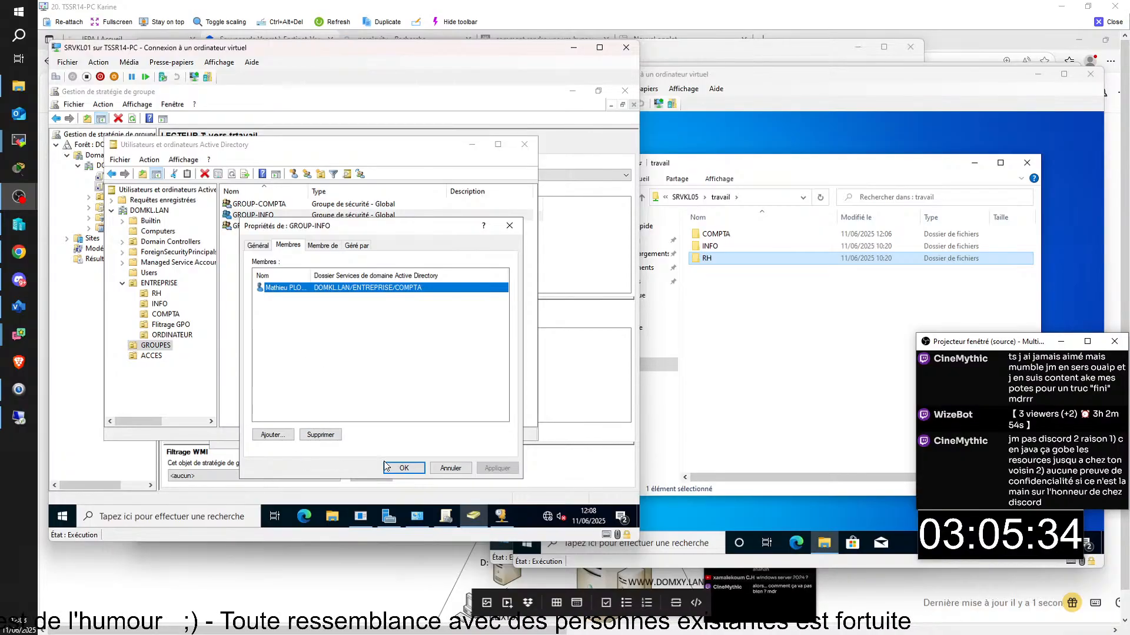
pyautogui.click(320, 434)
pyautogui.click(391, 340)
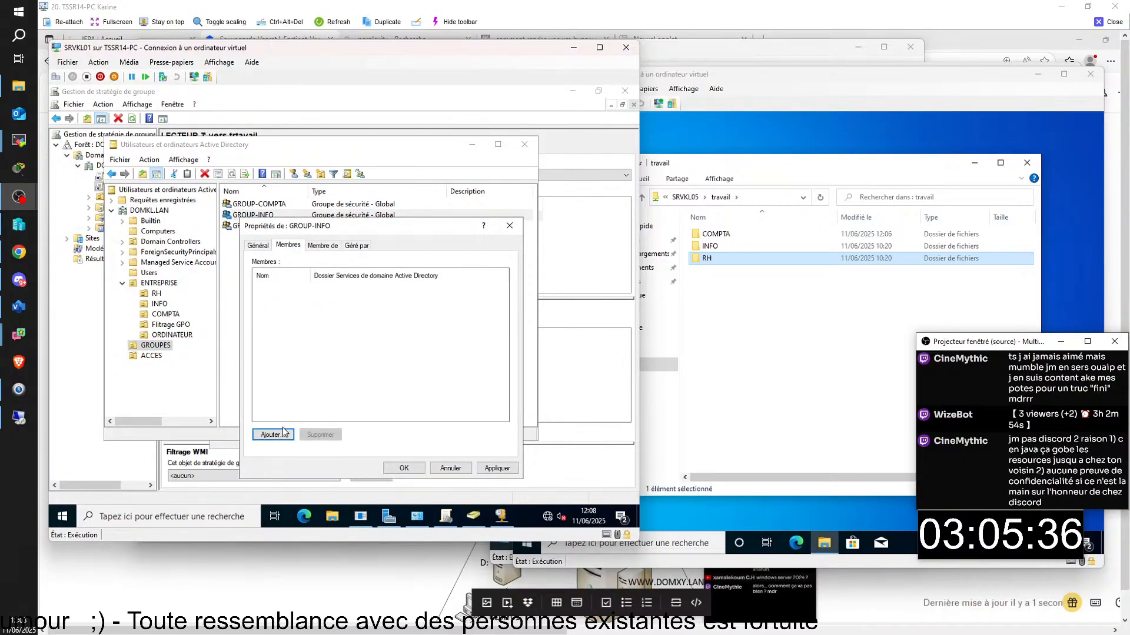
pyautogui.click(402, 468)
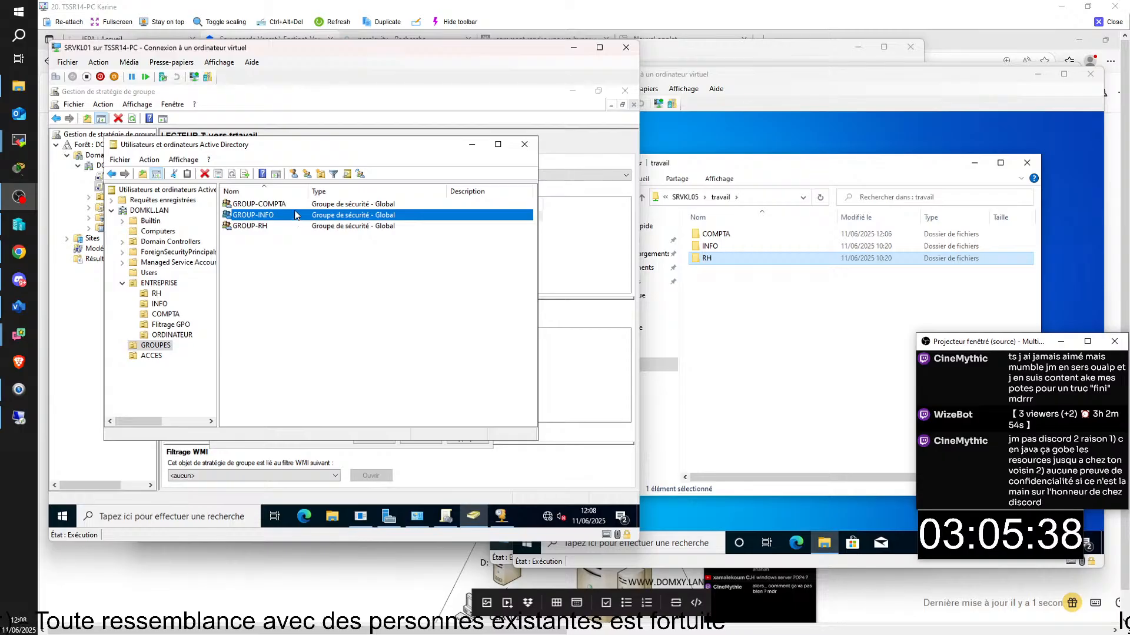
pyautogui.doubleClick(257, 227)
pyautogui.click(287, 245)
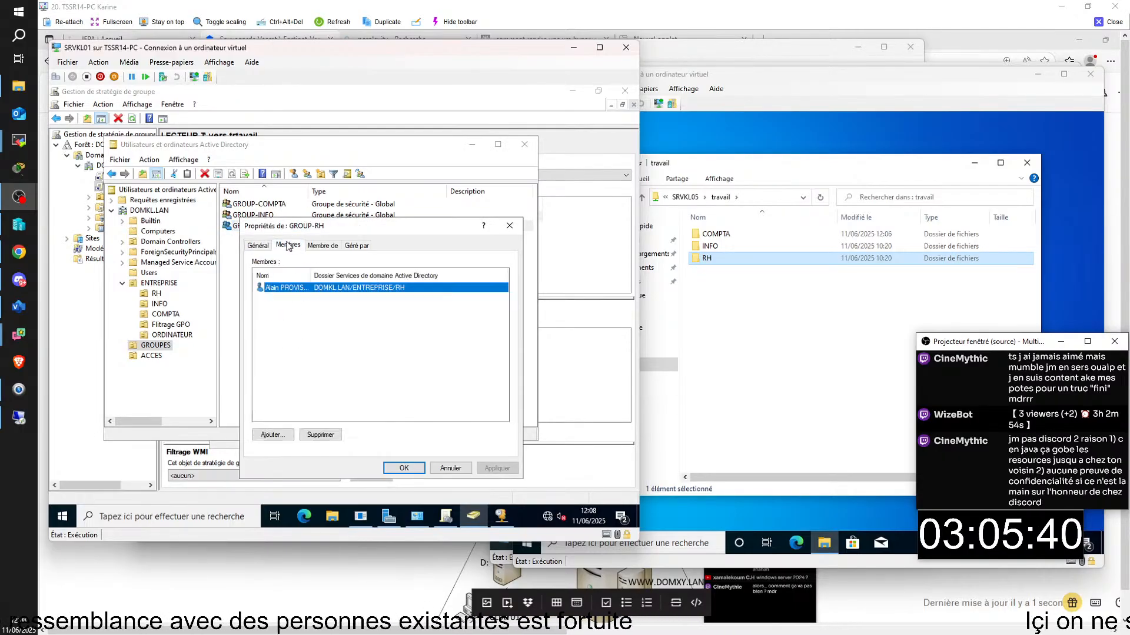
pyautogui.click(403, 469)
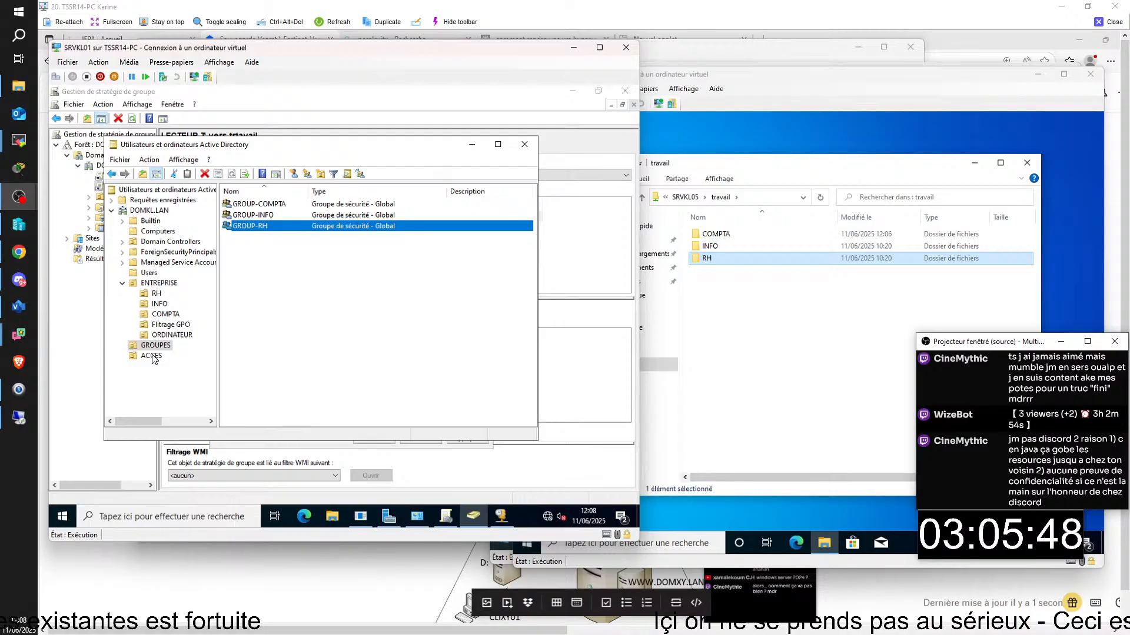
# - Add the INFO OU user to GROUP-INFO via Ajouter à un groupe
pyautogui.click(160, 304)
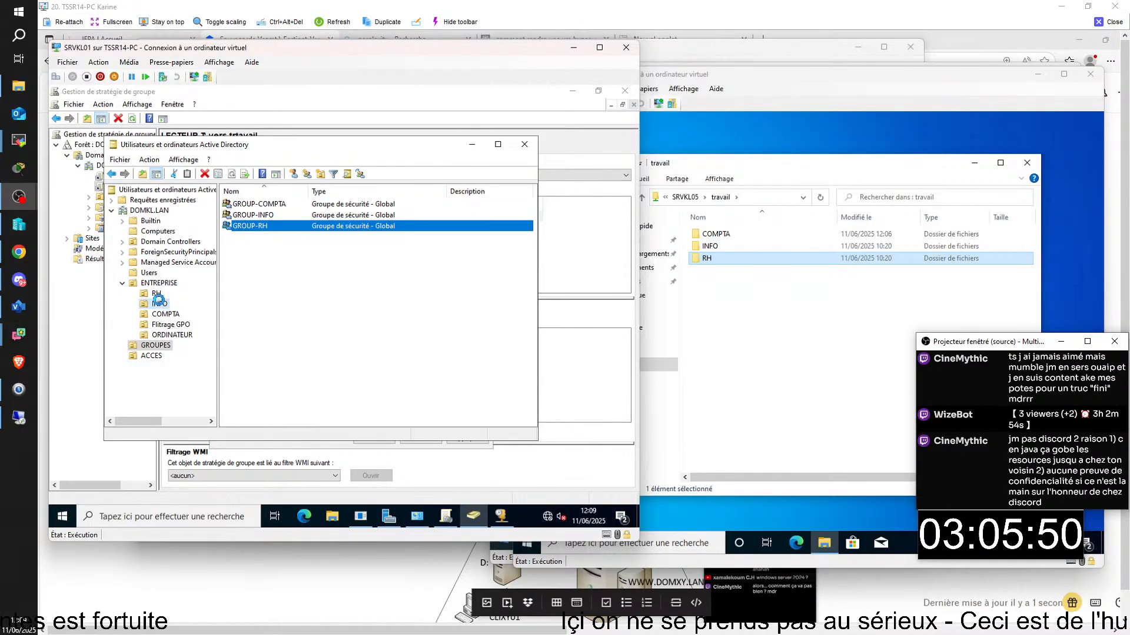
pyautogui.rightClick(261, 208)
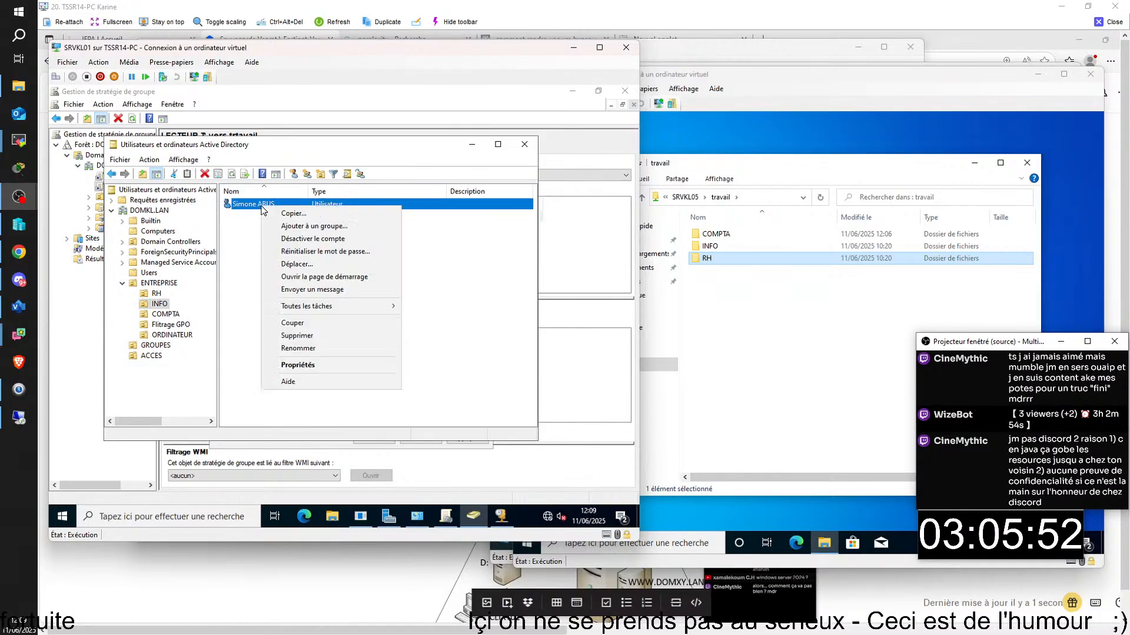
pyautogui.click(312, 226)
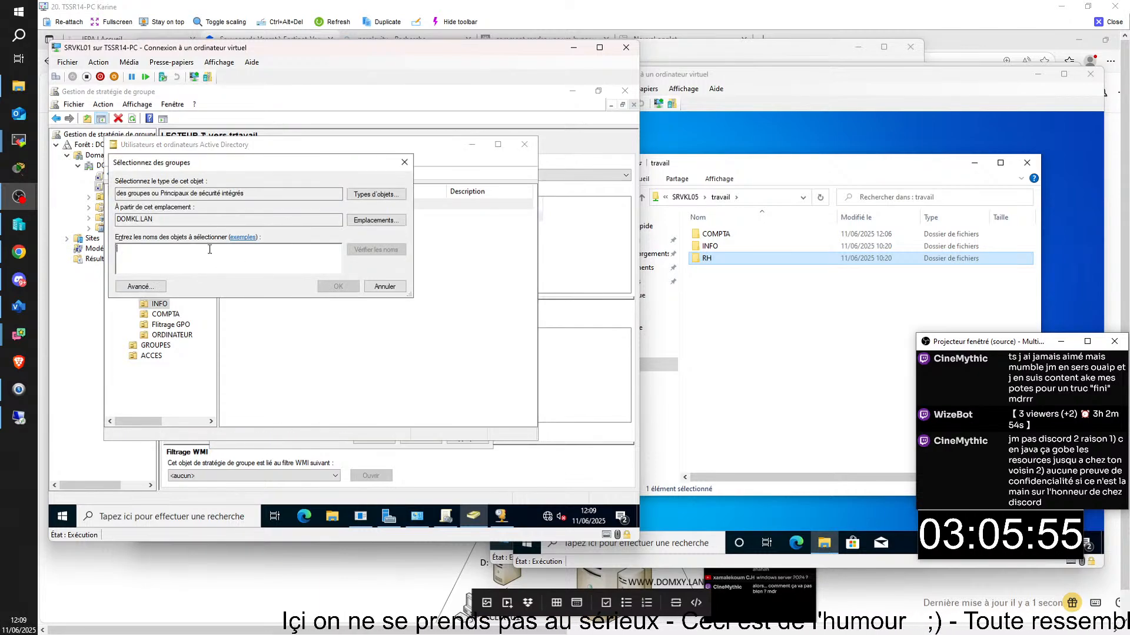
pyautogui.moveTo(287, 160); pyautogui.dragTo(354, 219)
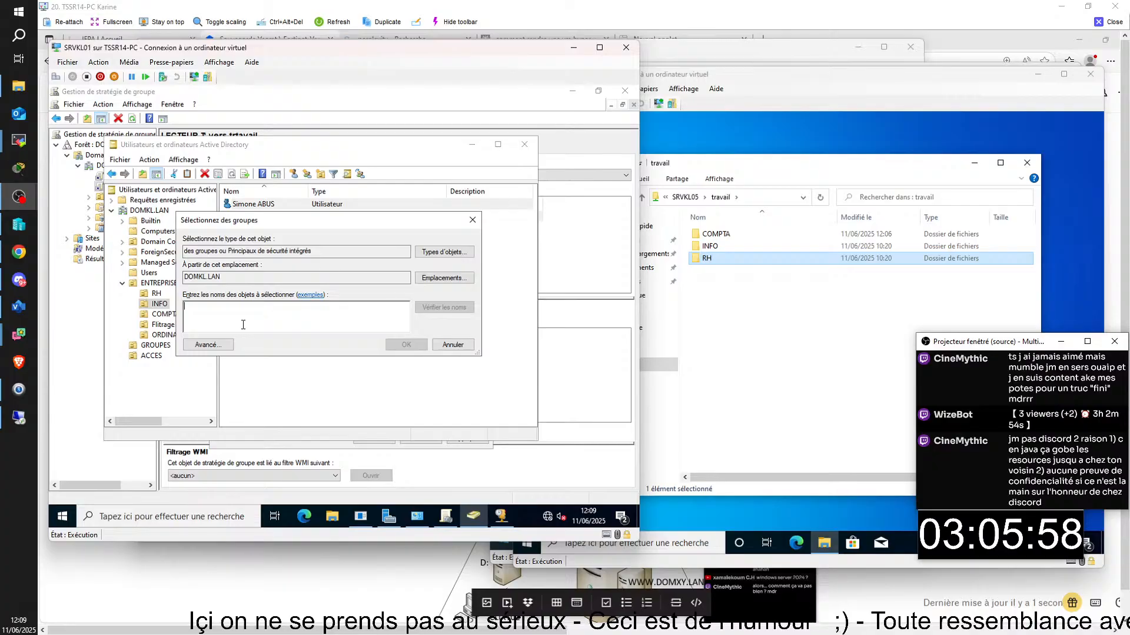
pyautogui.write('gr')
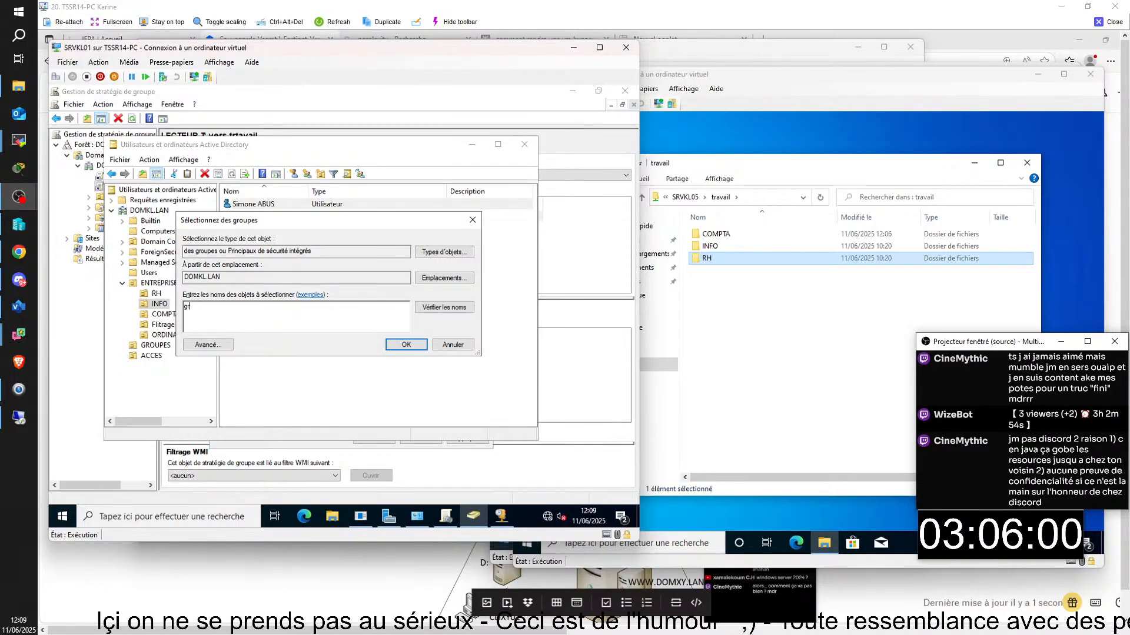
pyautogui.press('Return')
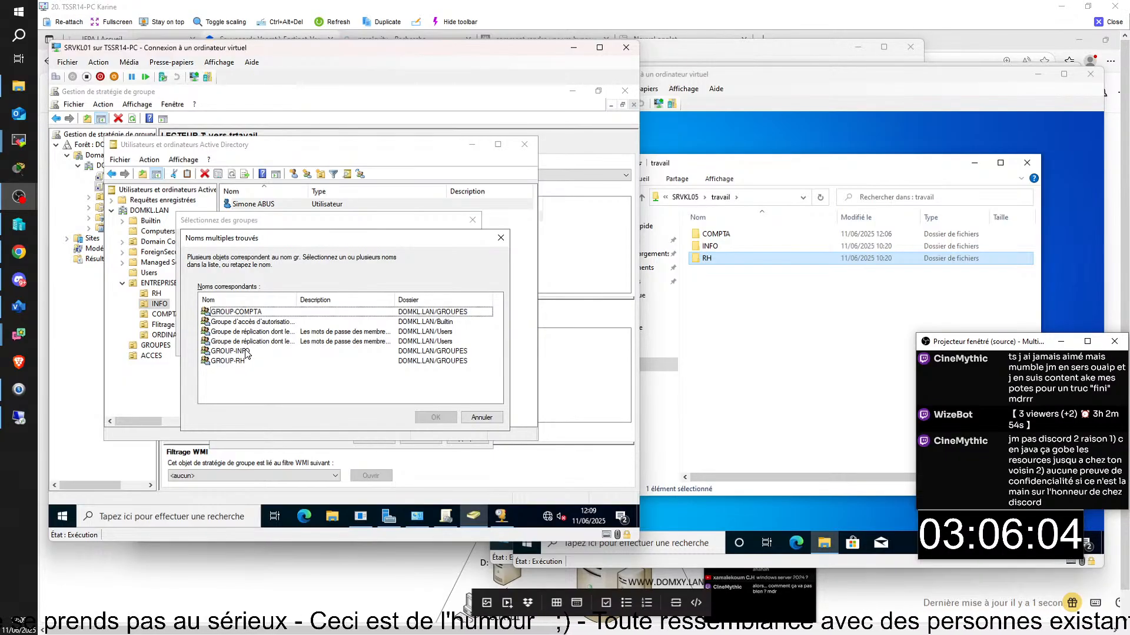
pyautogui.click(247, 352)
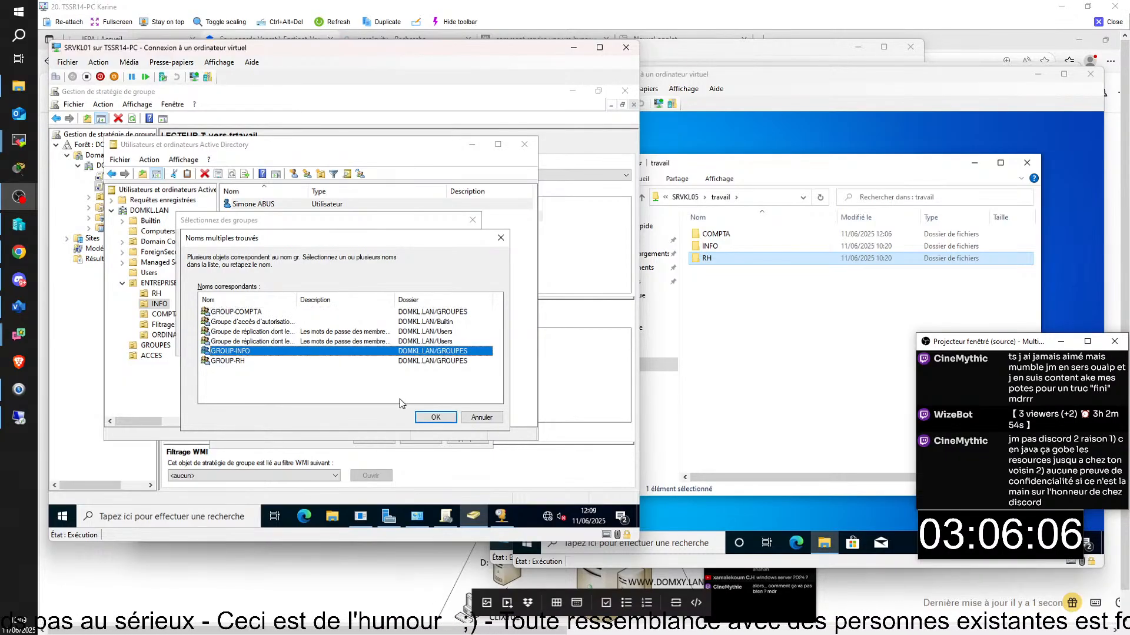
pyautogui.click(435, 417)
pyautogui.click(406, 346)
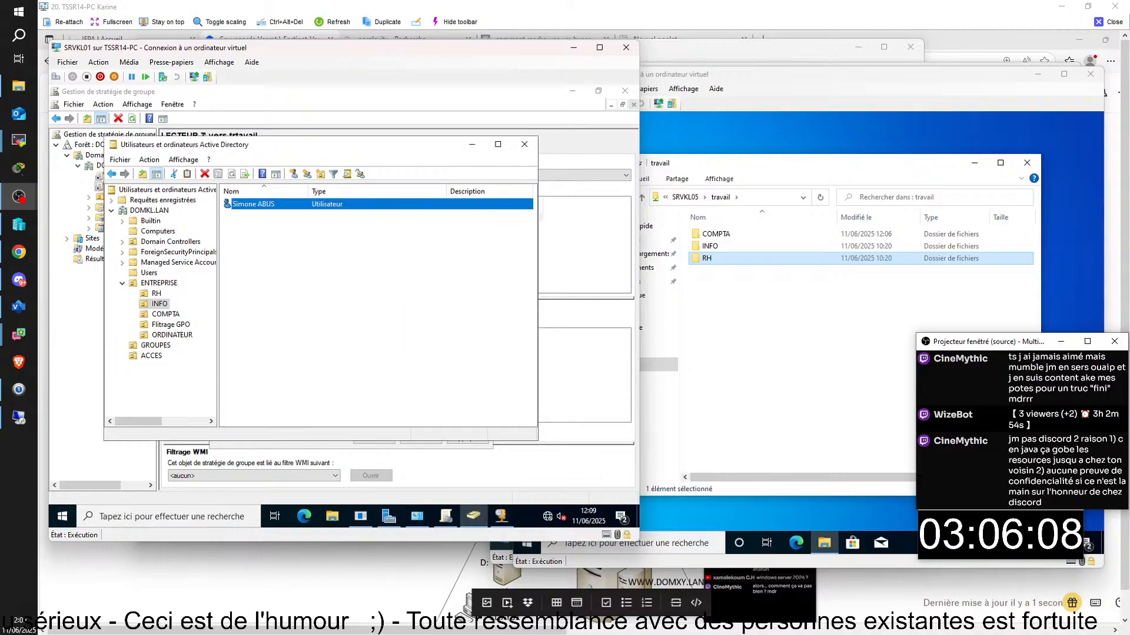
# - Add the COMPTA OU user to GROUP-COMPTA by searching for 'GR'
pyautogui.click(157, 293)
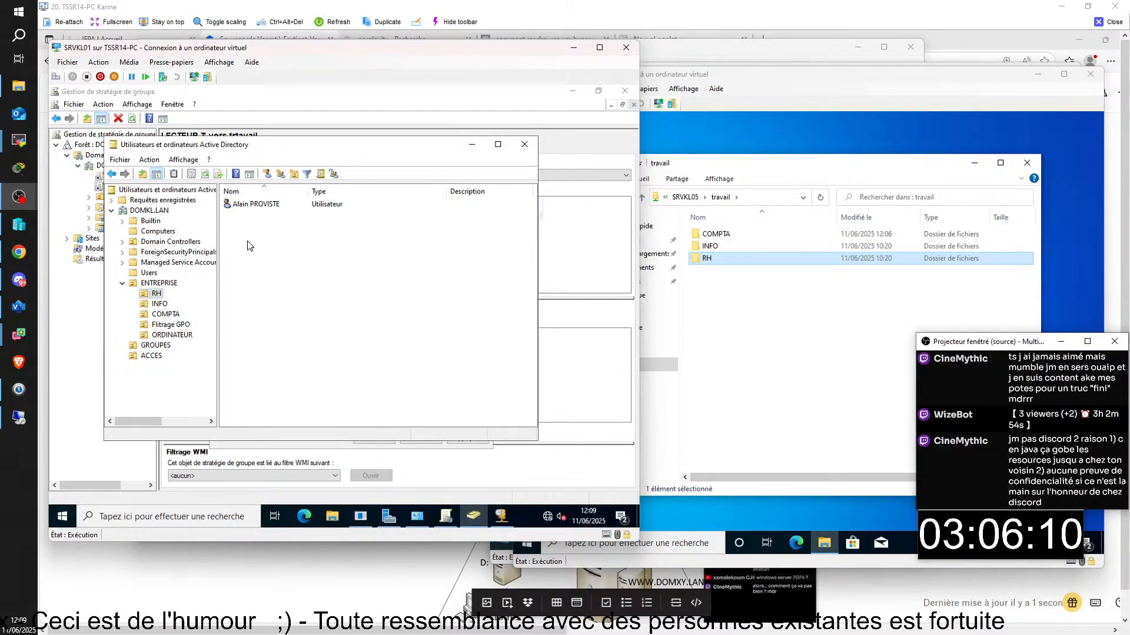
pyautogui.click(166, 315)
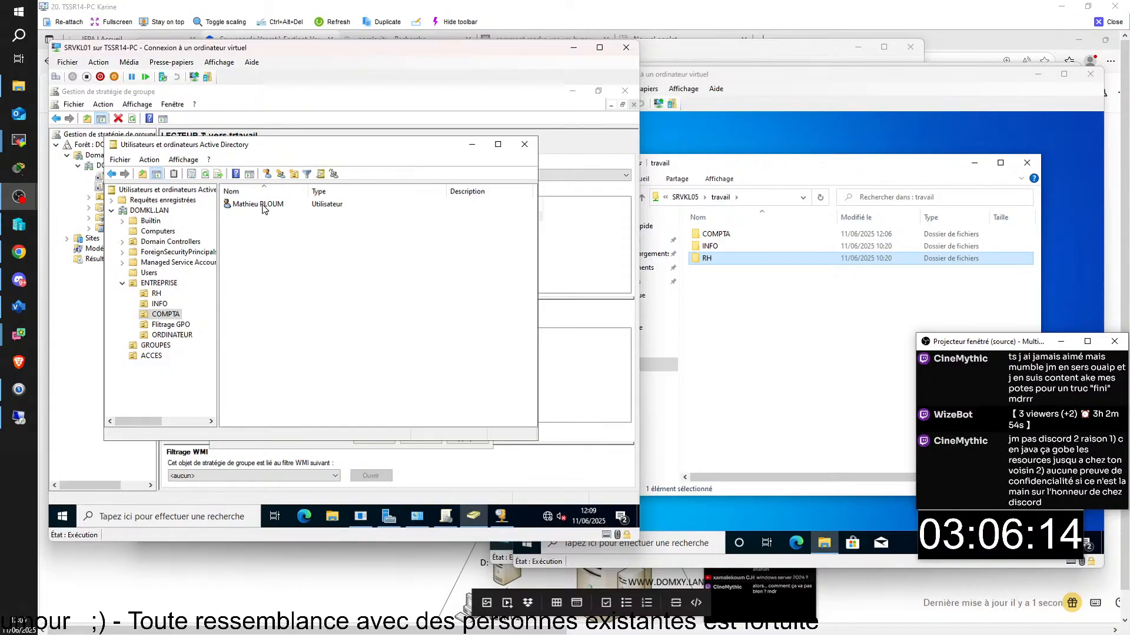
pyautogui.click(263, 206)
pyautogui.rightClick(263, 208)
pyautogui.click(300, 231)
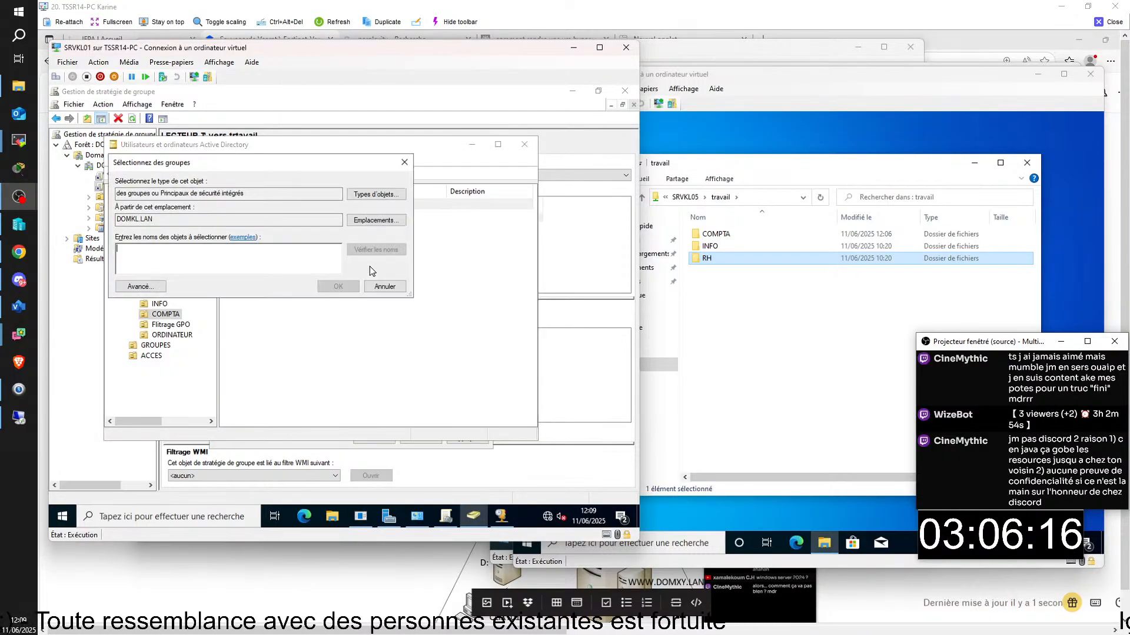
pyautogui.write('GR')
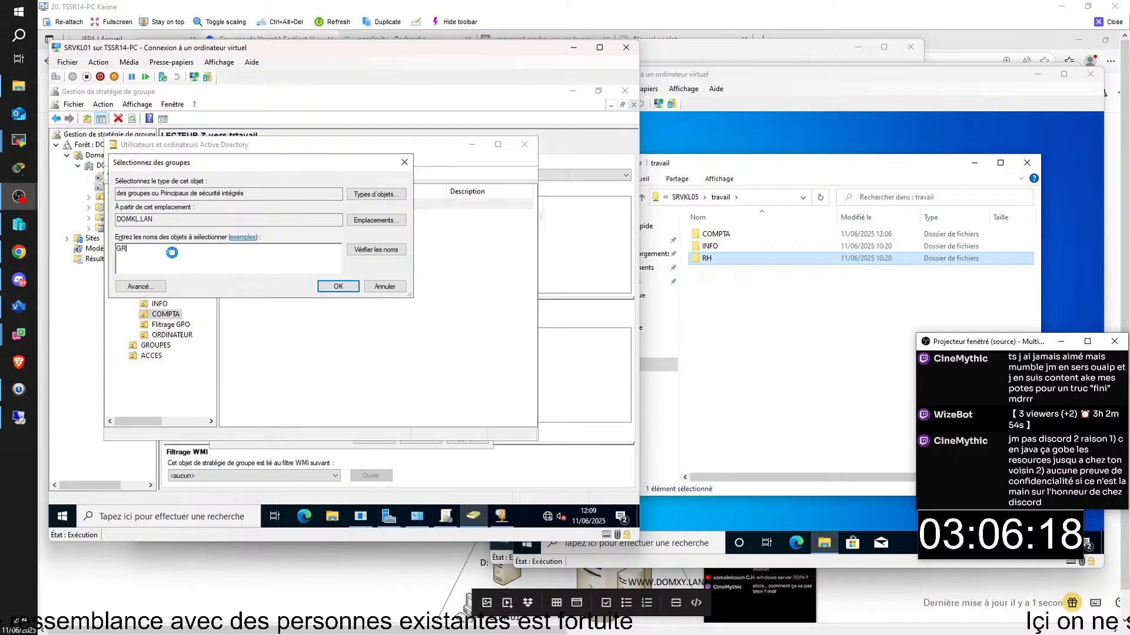
pyautogui.press('Return')
pyautogui.click(182, 248)
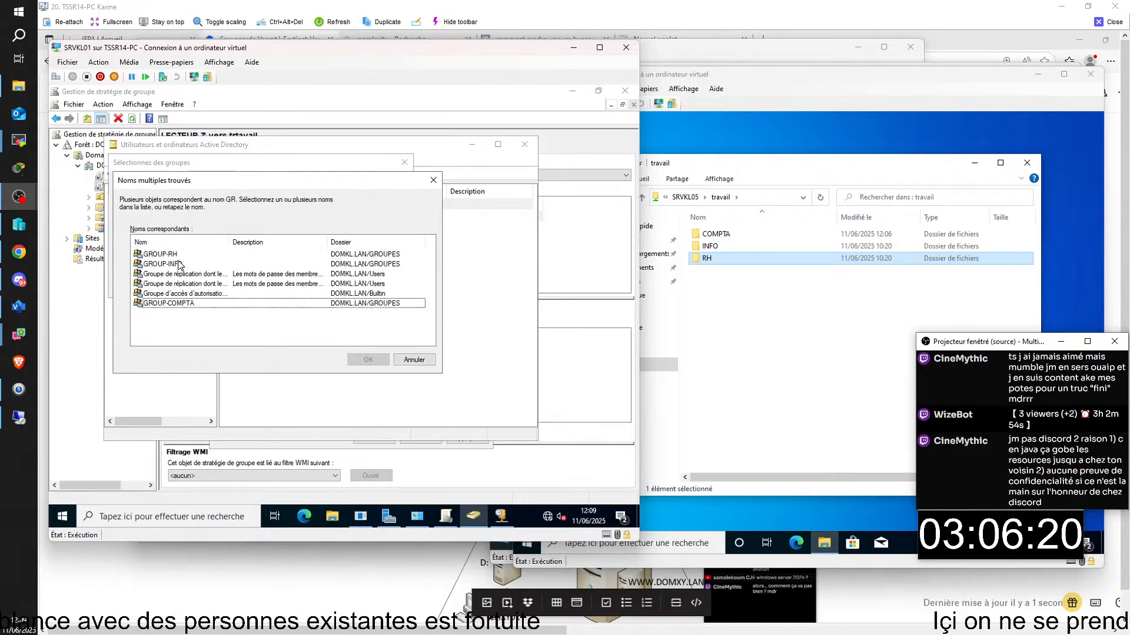
pyautogui.doubleClick(174, 303)
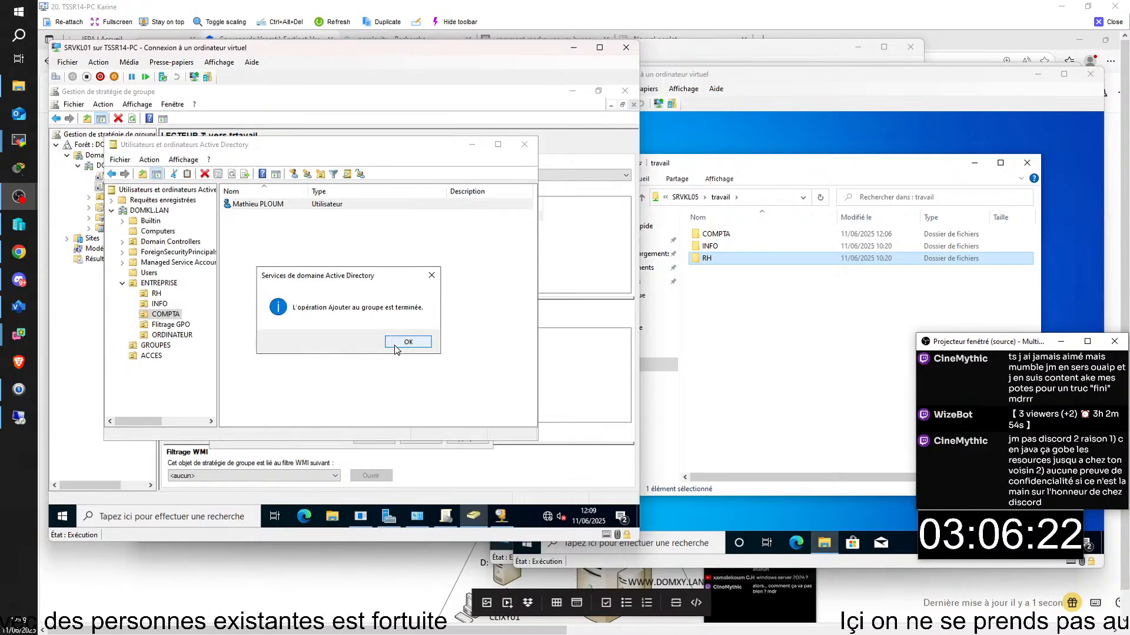
pyautogui.click(393, 342)
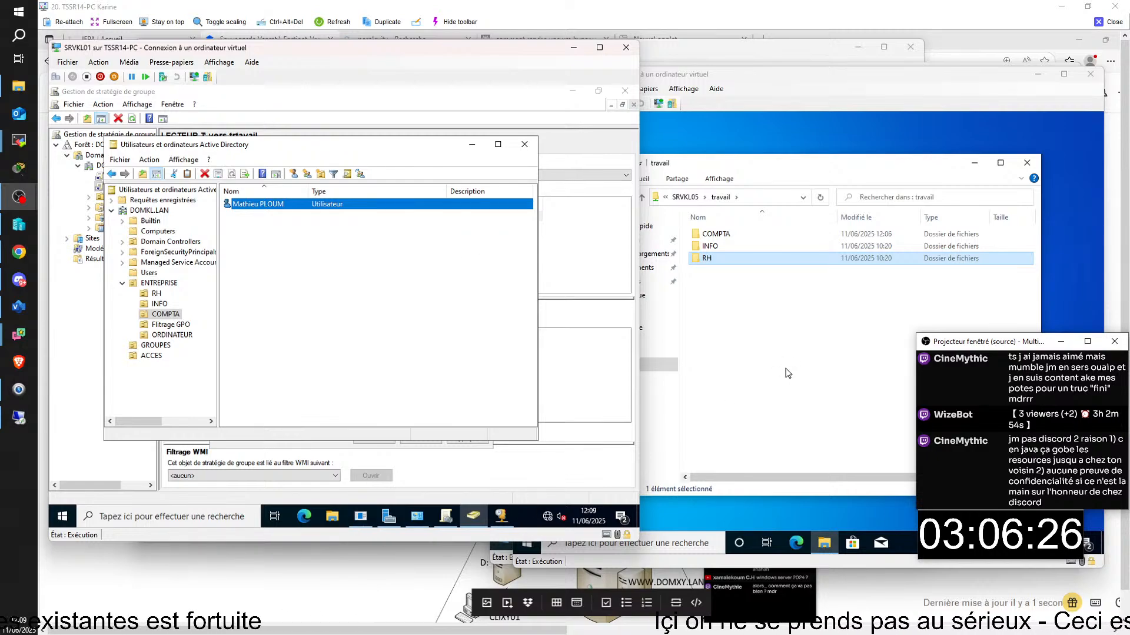
# - Lock the CLIKL01 session and sign back in with the RH user's password
pyautogui.click(691, 543)
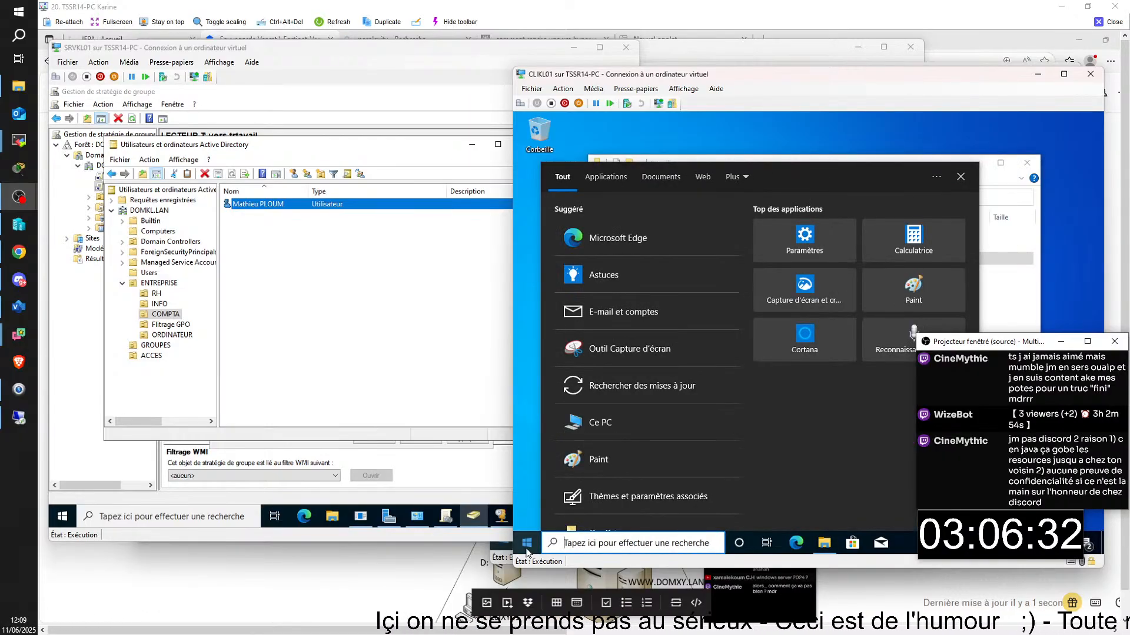
pyautogui.click(527, 543)
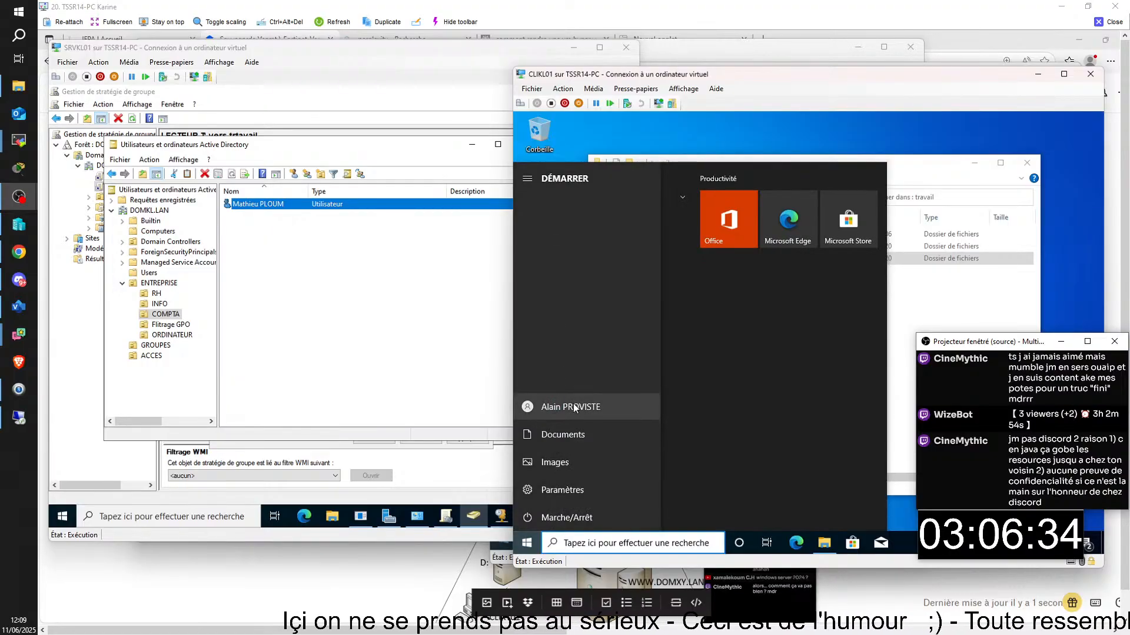
pyautogui.click(574, 408)
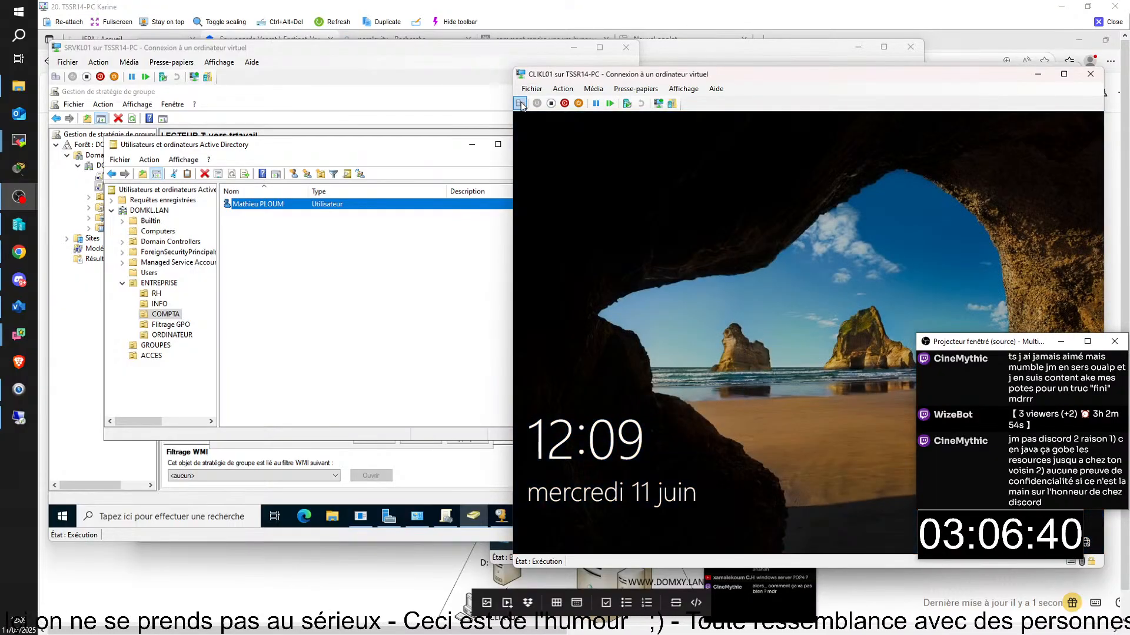
pyautogui.click(796, 360)
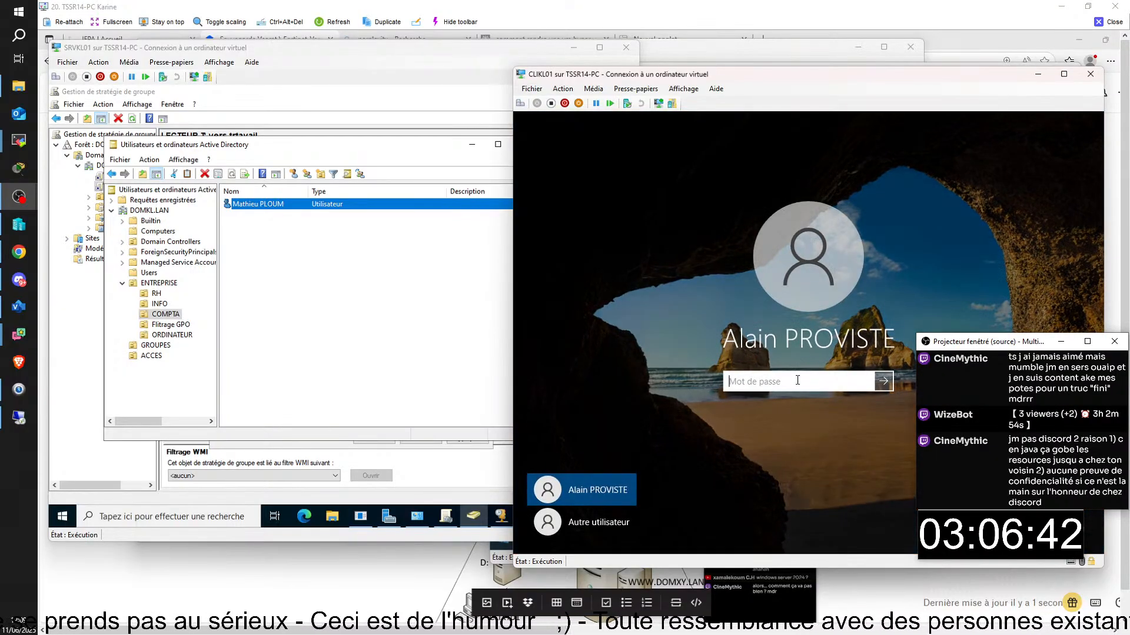
pyautogui.write('Pa')
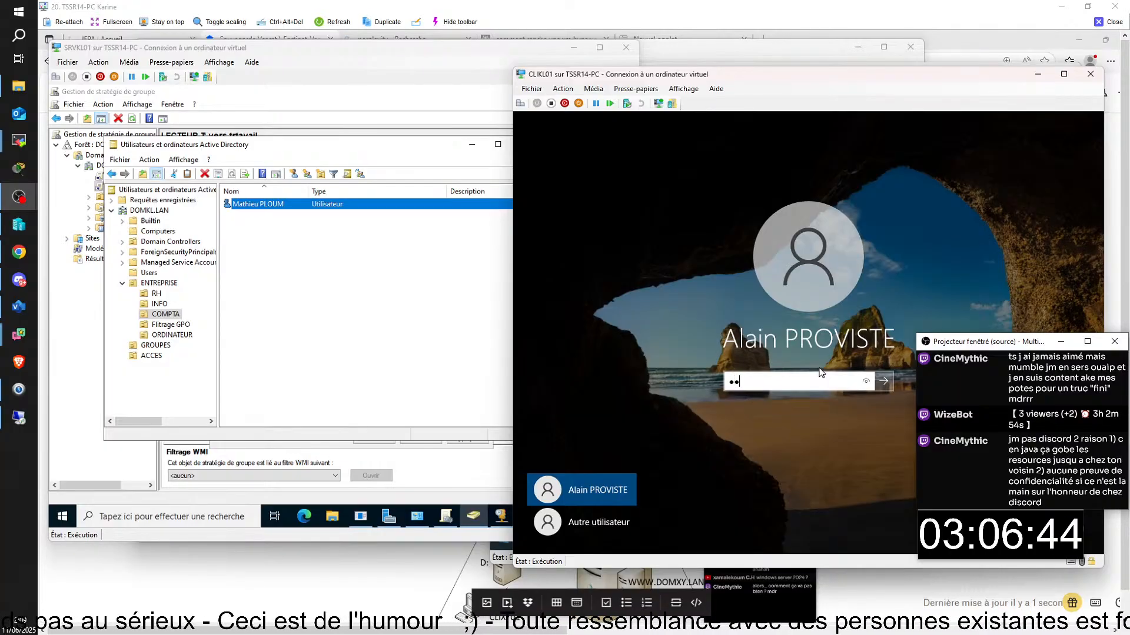
pyautogui.write('$$w')
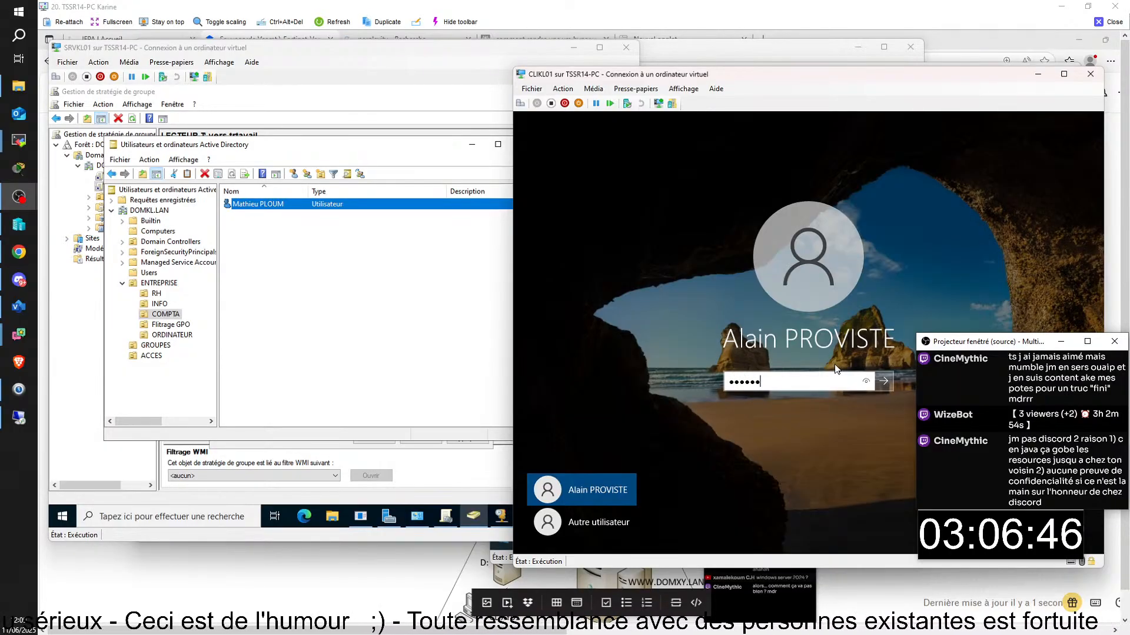
pyautogui.write('r')
pyautogui.click(866, 382)
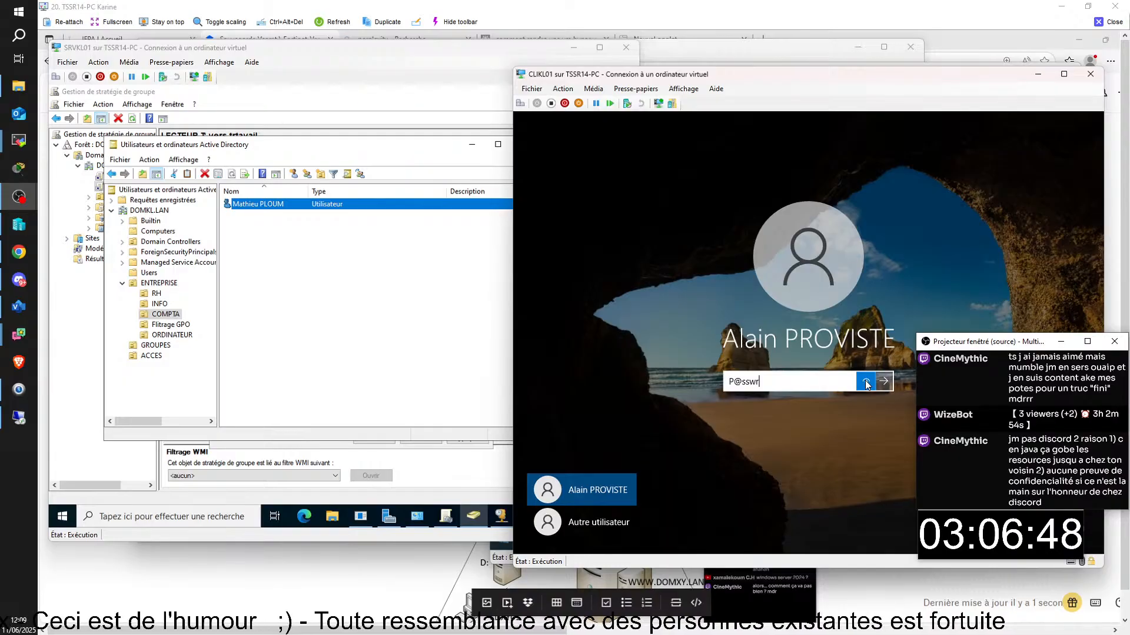
pyautogui.write('d')
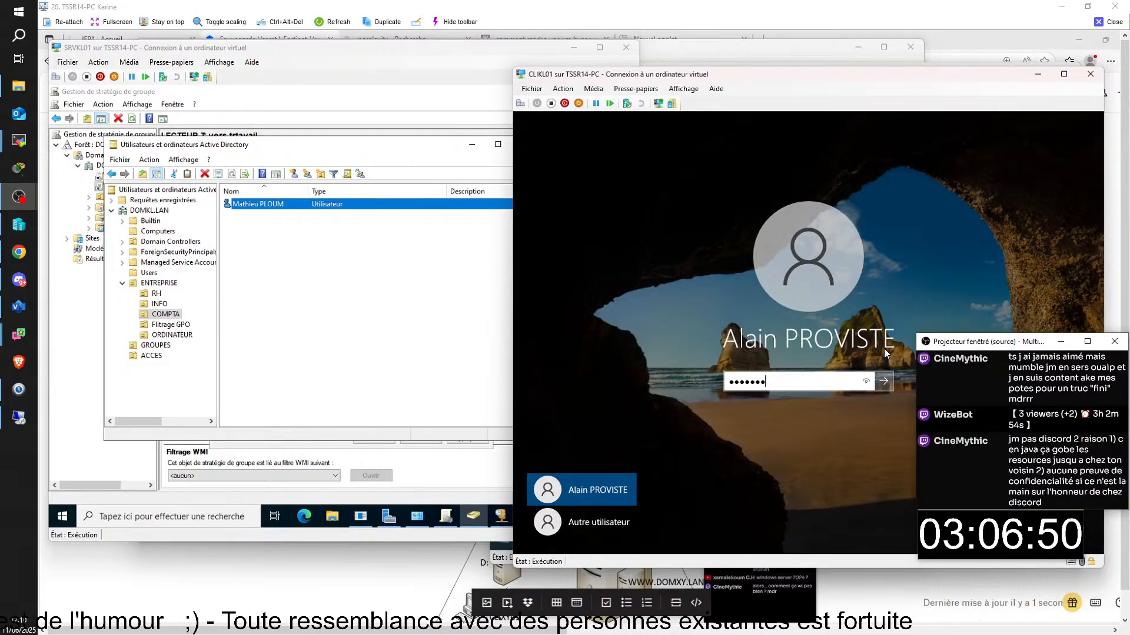
pyautogui.press('Return')
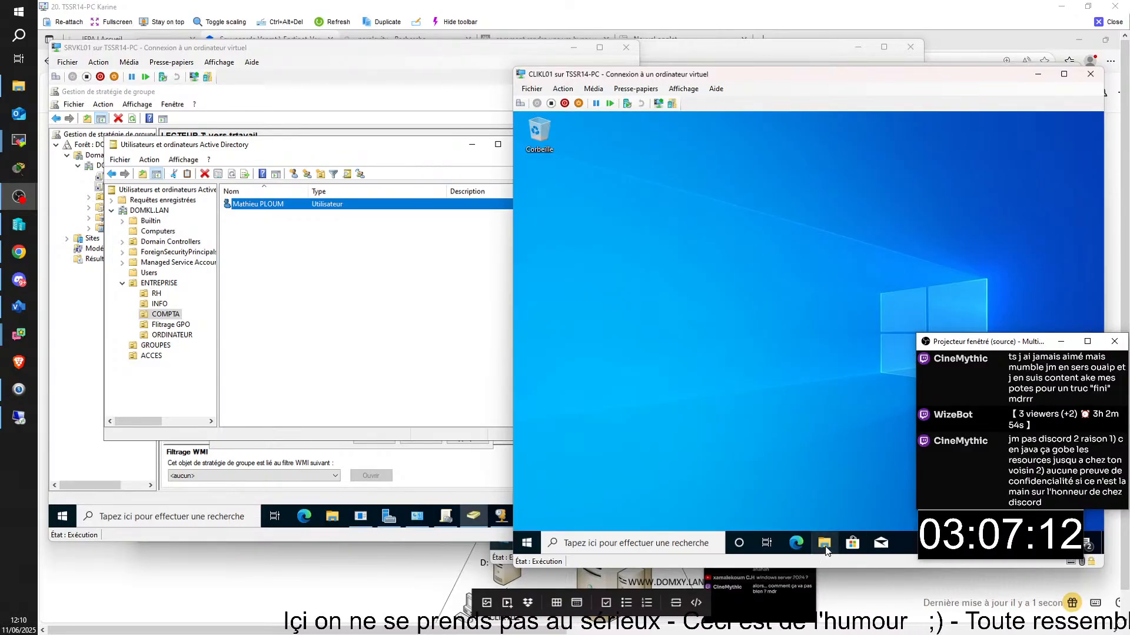
# - Try searching for the SRVK share path, then open File Explorer on Ce PC
pyautogui.click(637, 546)
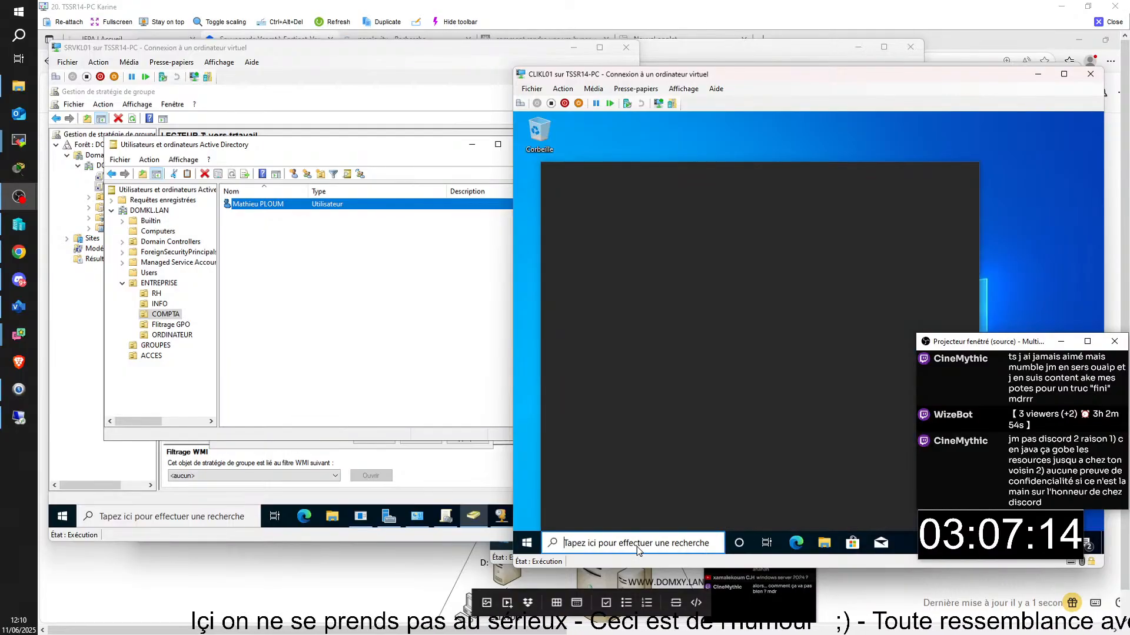
pyautogui.write('\\sr')
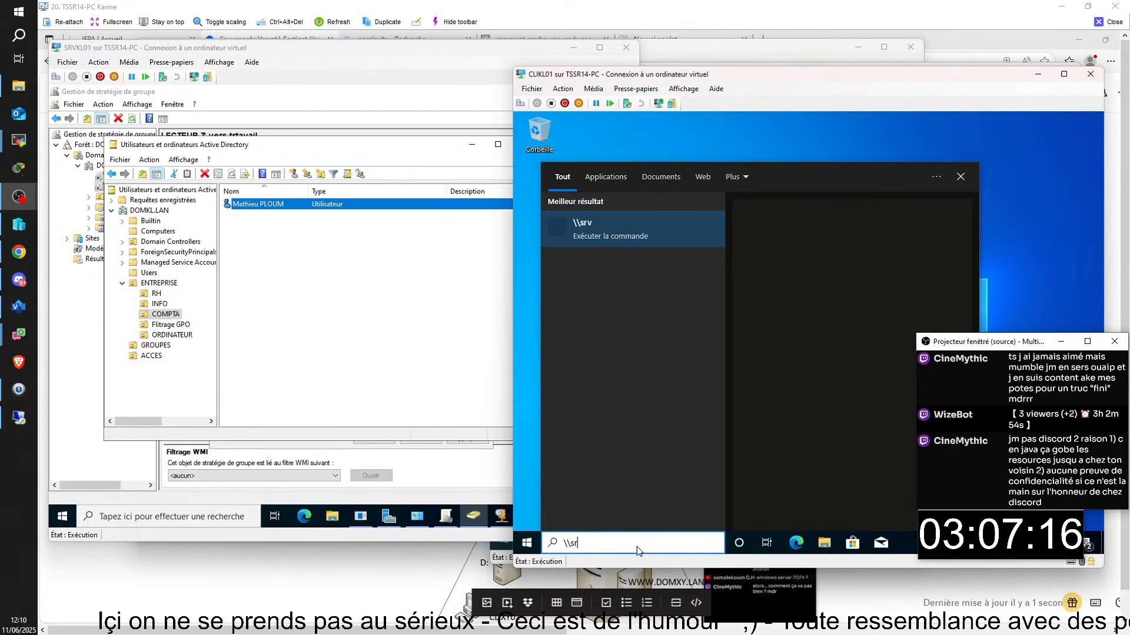
pyautogui.press('BackSpace')
pyautogui.press('BackSpace')
pyautogui.write('SRVK')
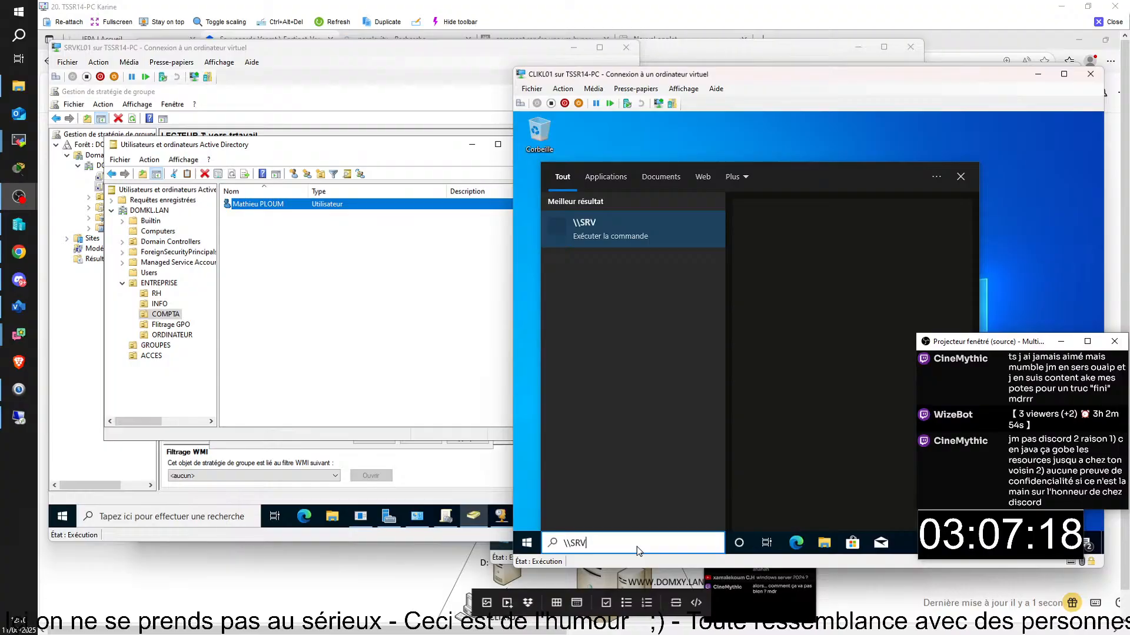
pyautogui.press('BackSpace')
pyautogui.press('BackSpace')
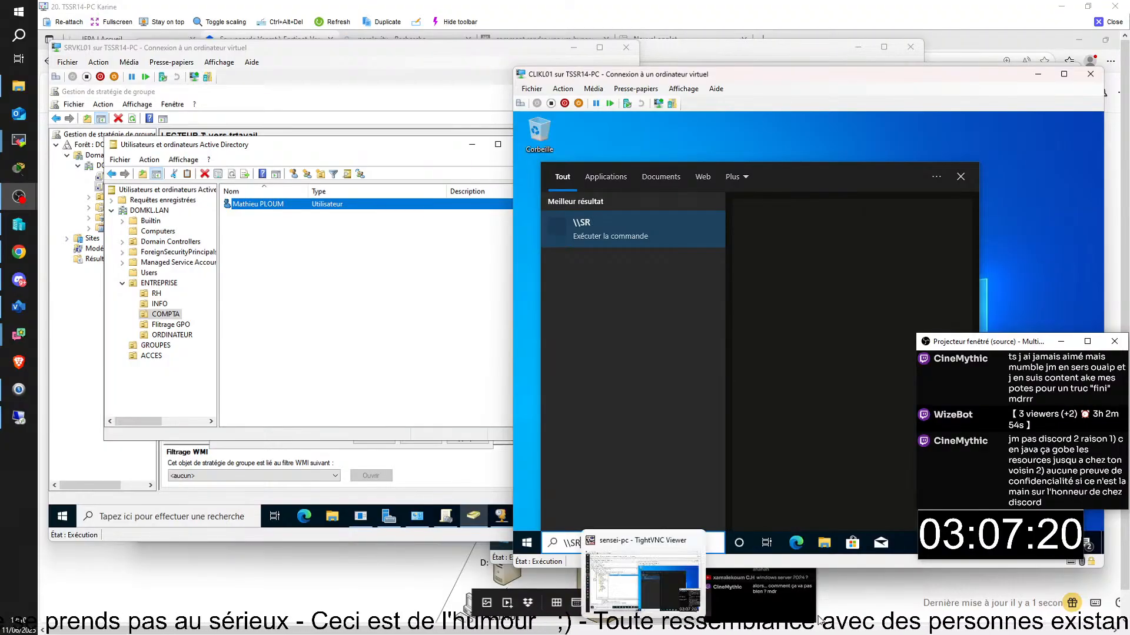
pyautogui.click(823, 544)
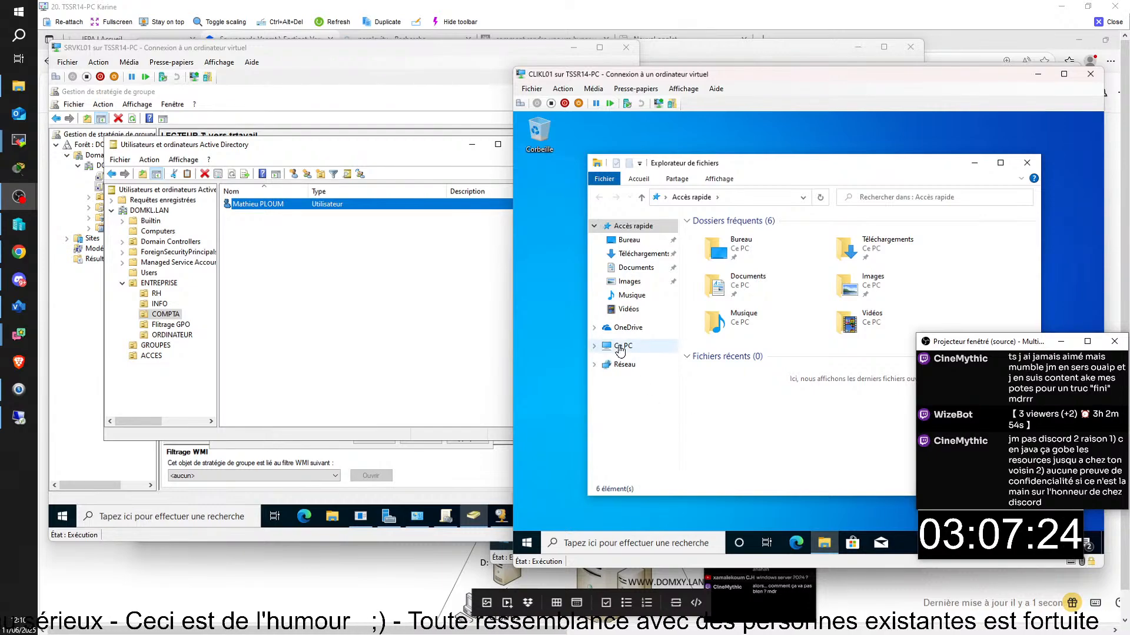
pyautogui.click(621, 347)
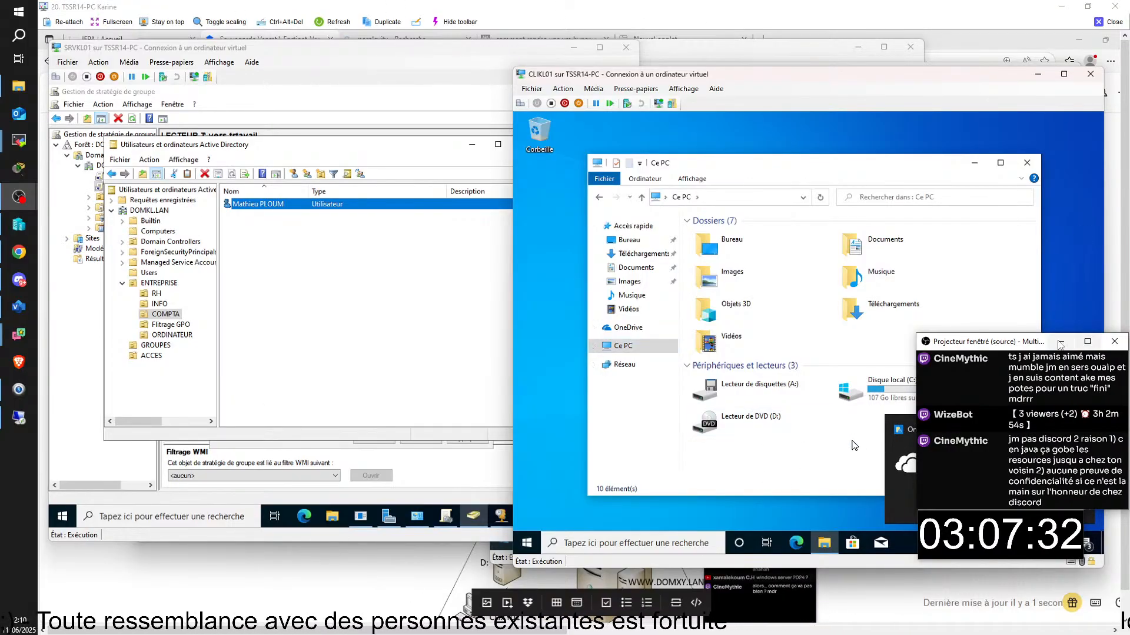
# - Try enabling network discovery from Réseau, cancel the UAC prompt, and return to Ce PC
pyautogui.moveTo(1011, 345); pyautogui.dragTo(140, 455)
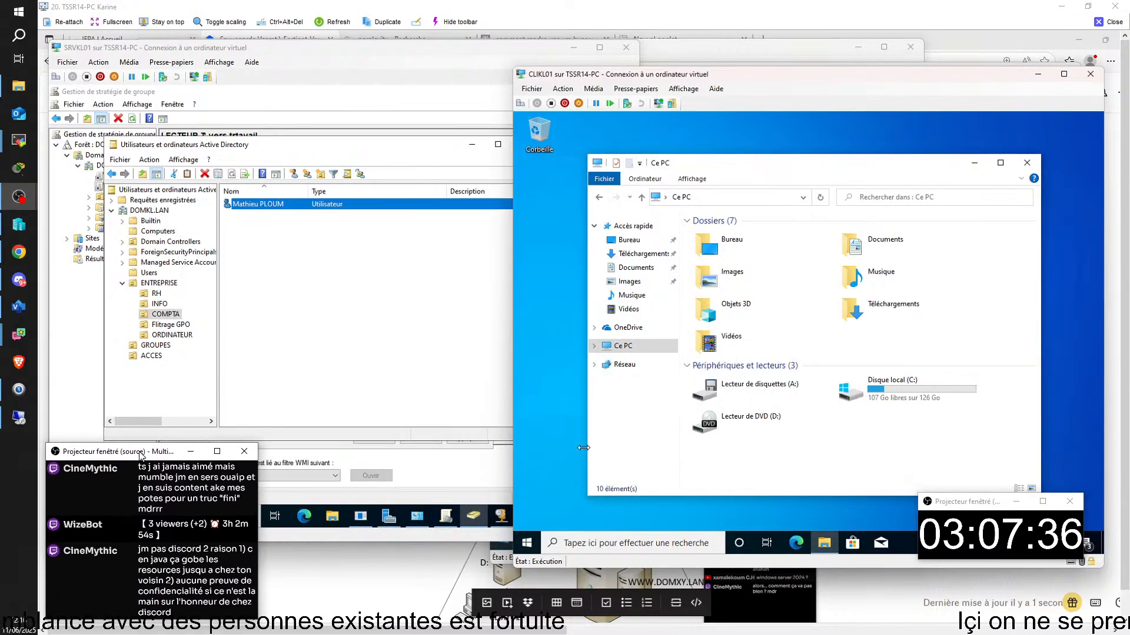
pyautogui.click(619, 366)
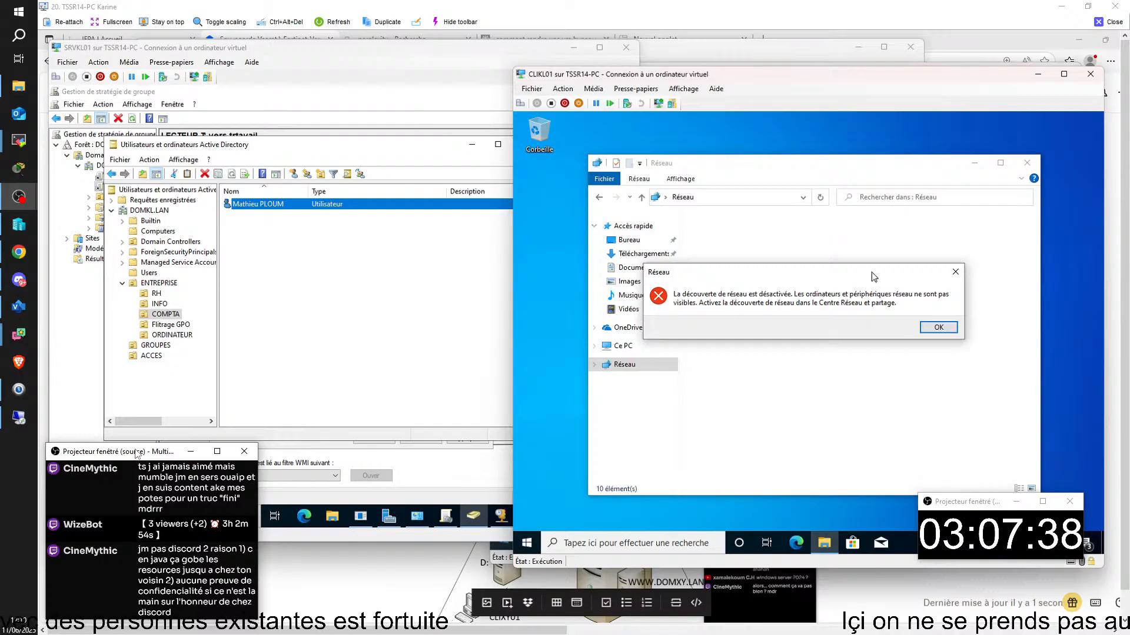
pyautogui.click(928, 330)
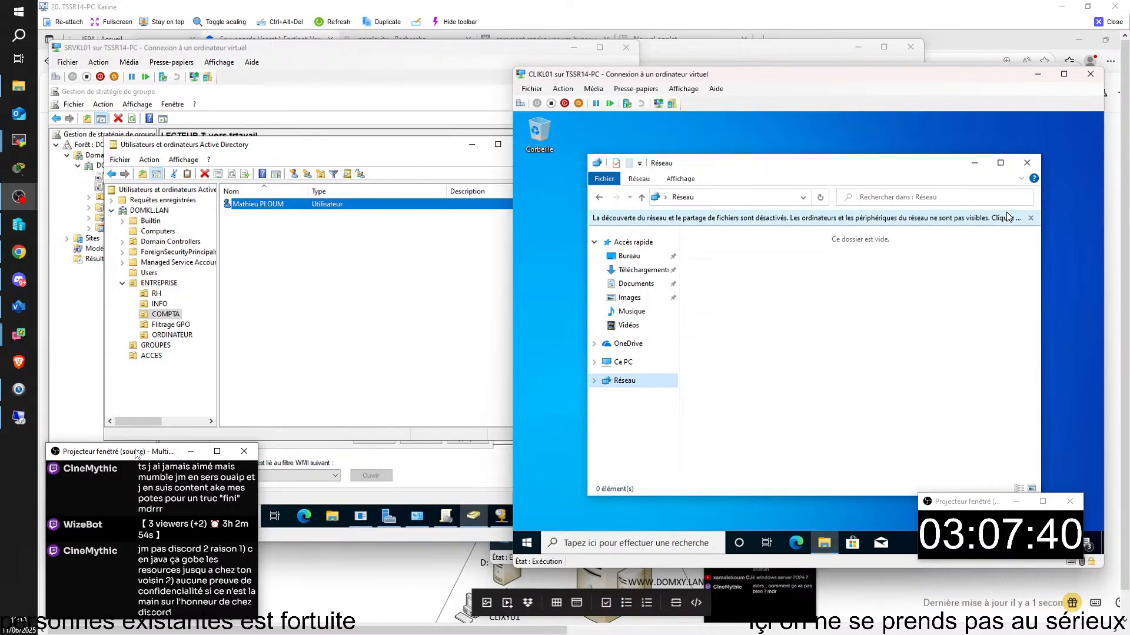
pyautogui.click(950, 220)
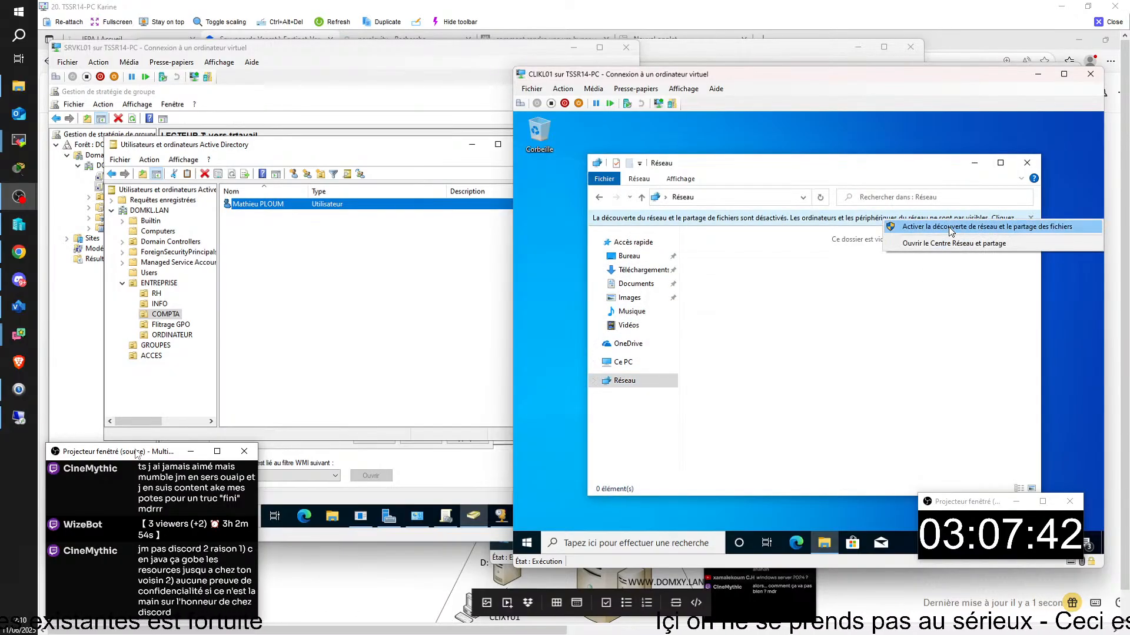
pyautogui.click(965, 226)
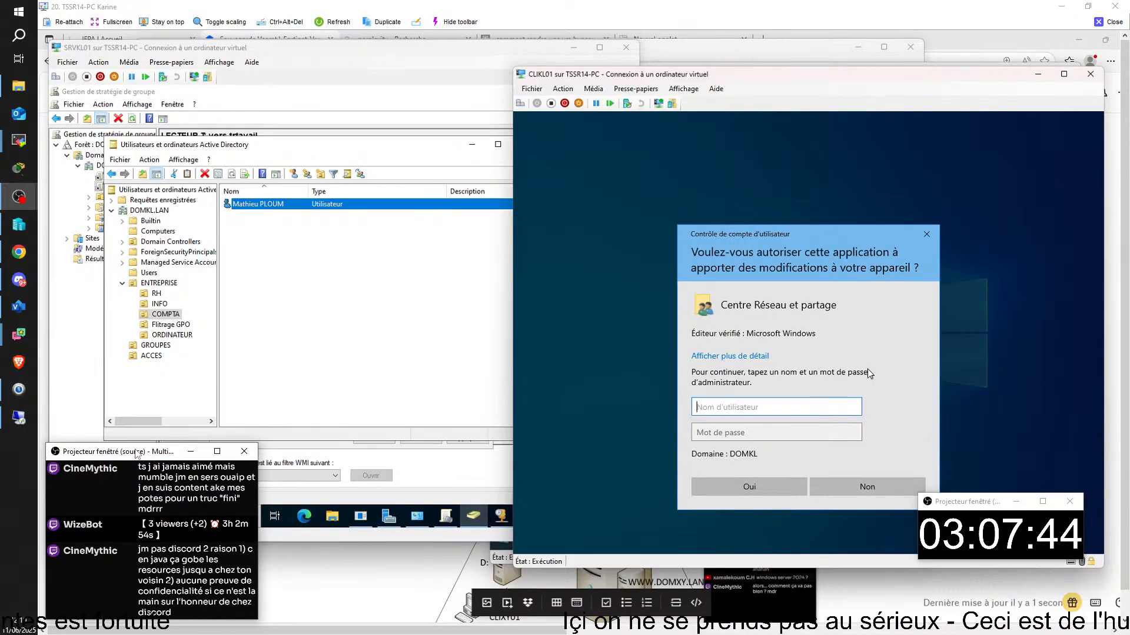
pyautogui.click(926, 237)
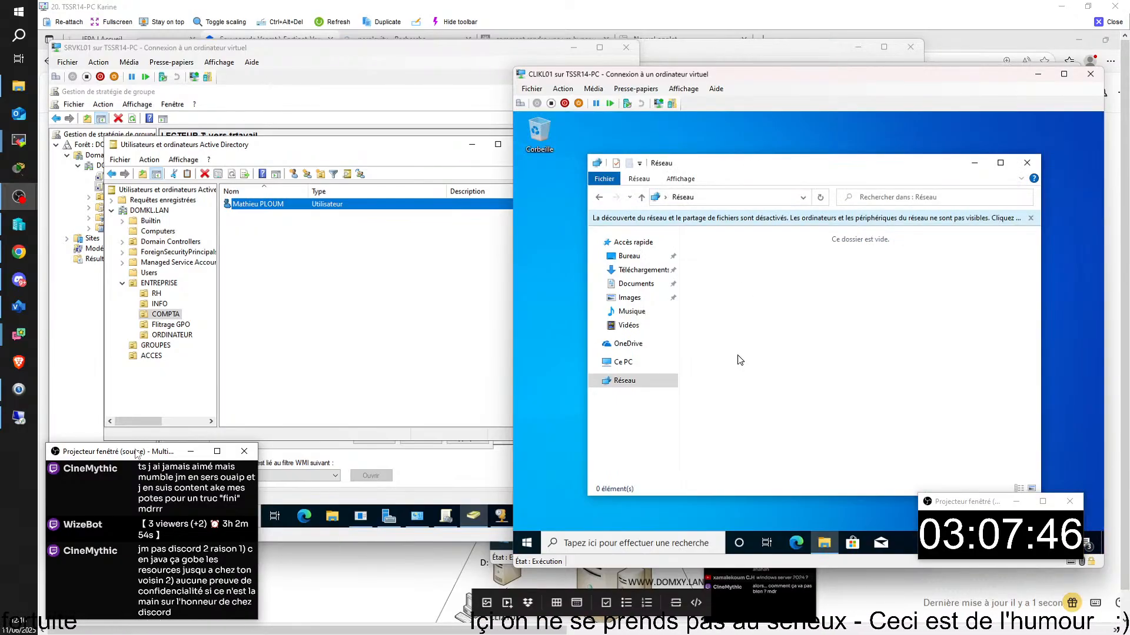
pyautogui.click(625, 362)
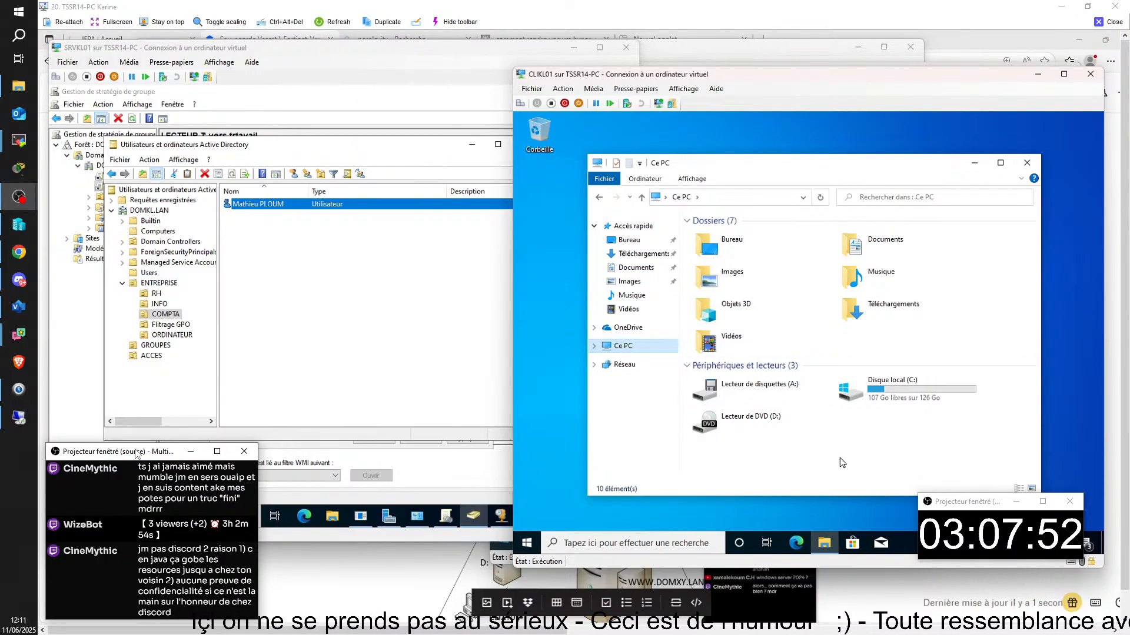
pyautogui.click(479, 517)
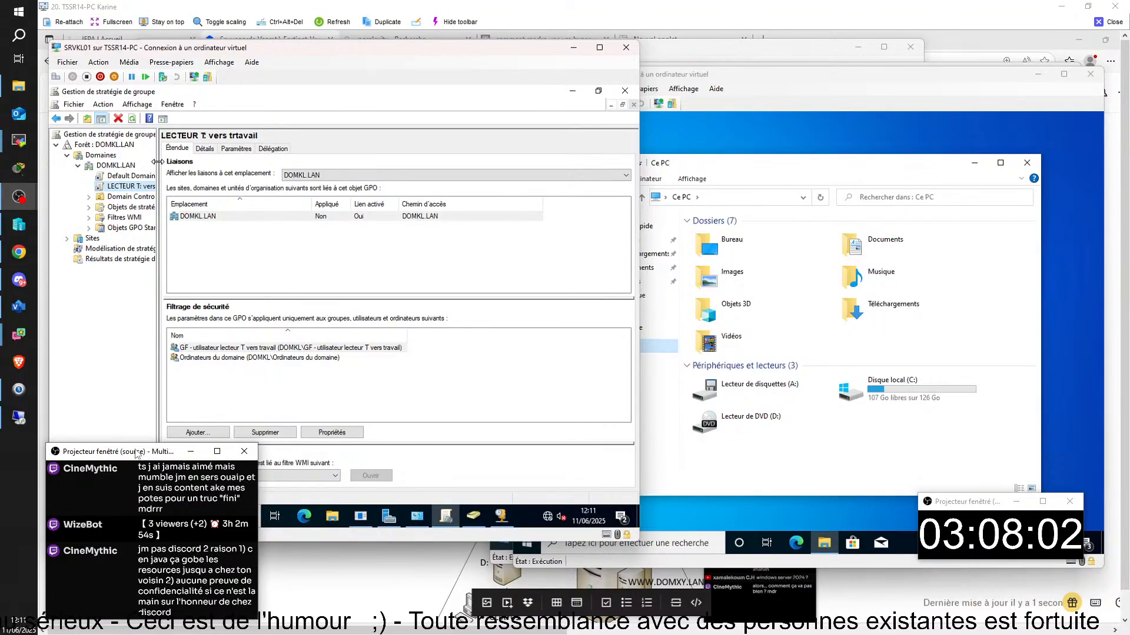
# - Widen the GPMC tree and display the LECTEUR T: vers trtavail settings report
pyautogui.moveTo(216, 161); pyautogui.dragTo(269, 162)
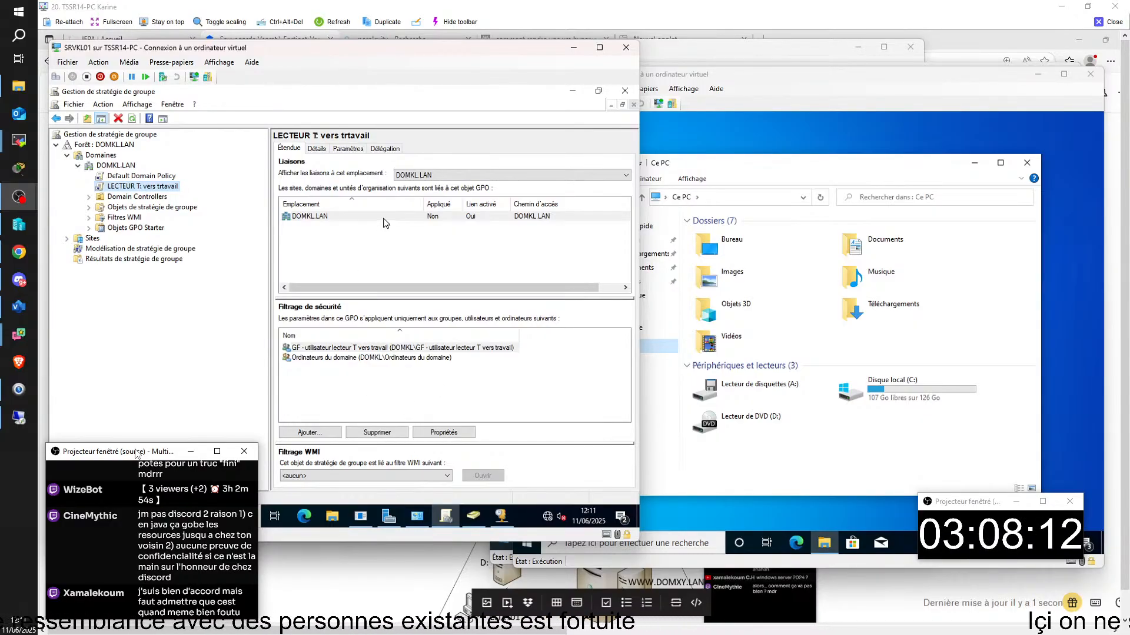
pyautogui.click(348, 149)
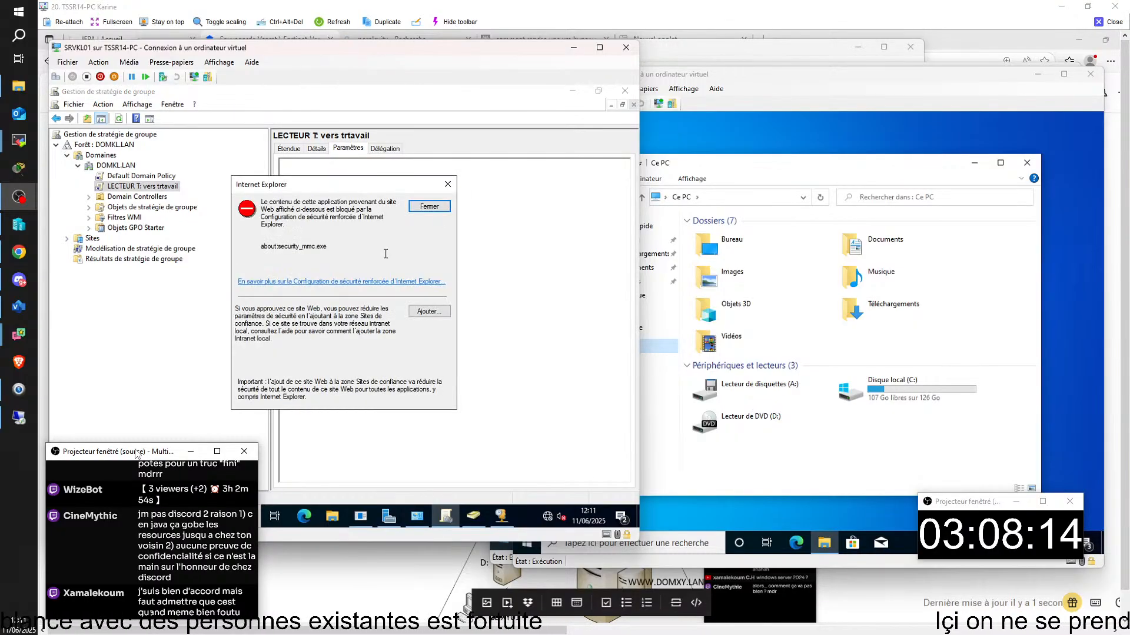
pyautogui.click(448, 208)
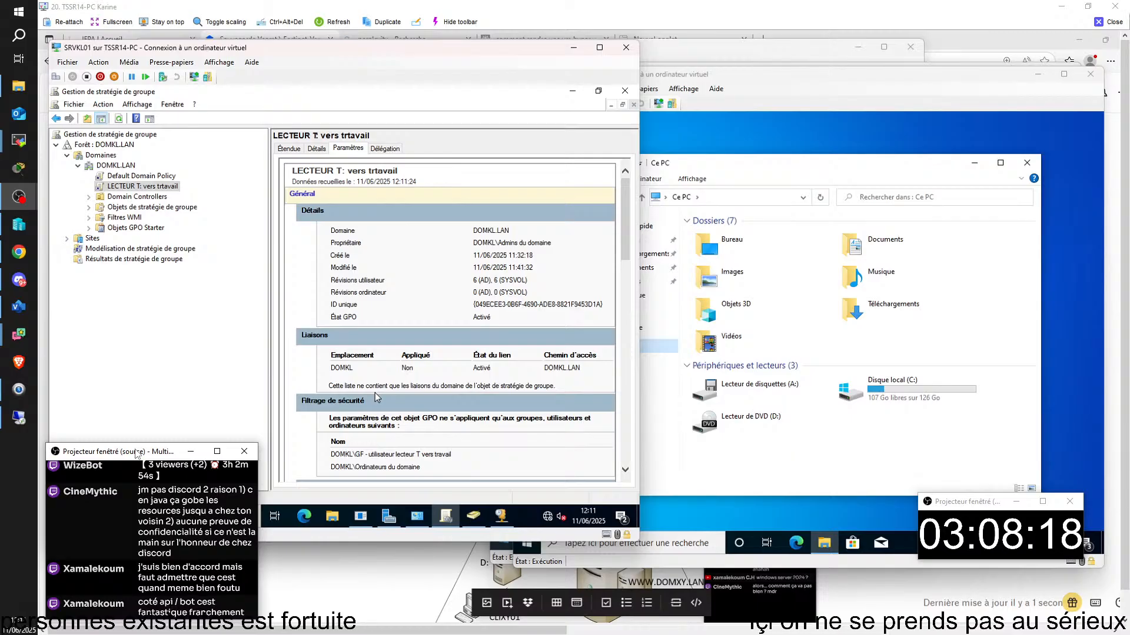
pyautogui.scroll(-5, 377, 395)
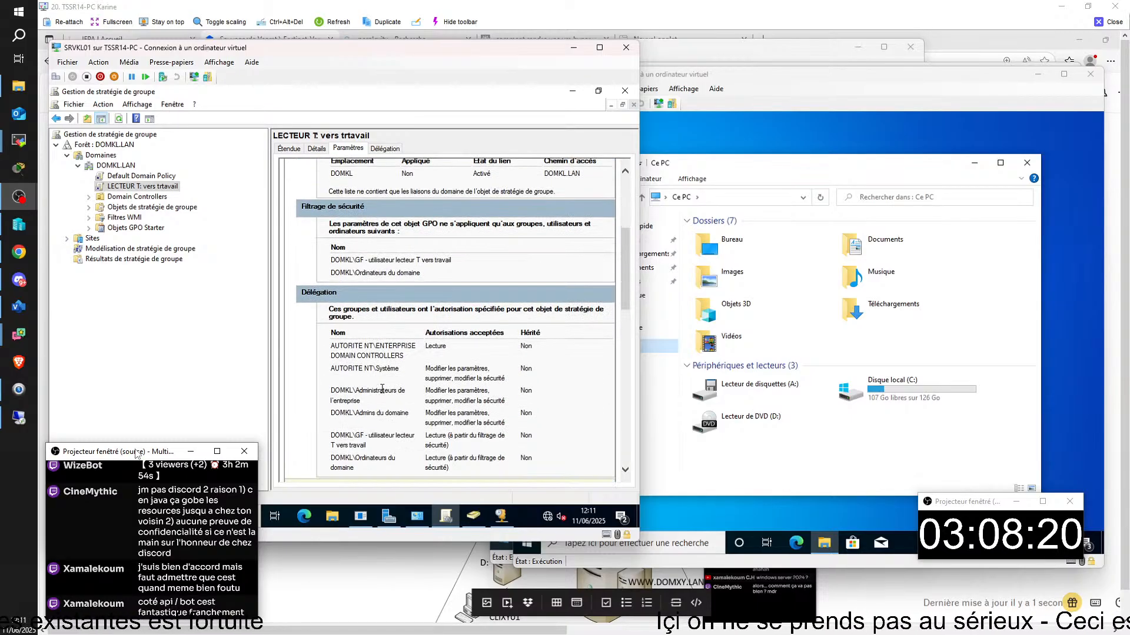
pyautogui.scroll(-6, 383, 394)
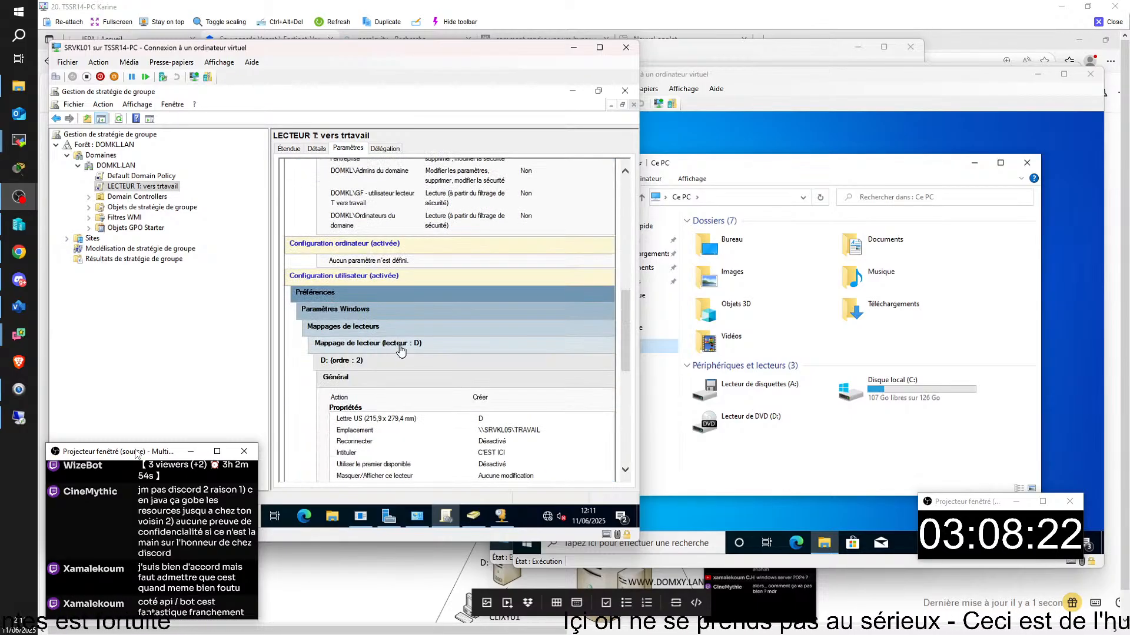
pyautogui.scroll(-1, 398, 355)
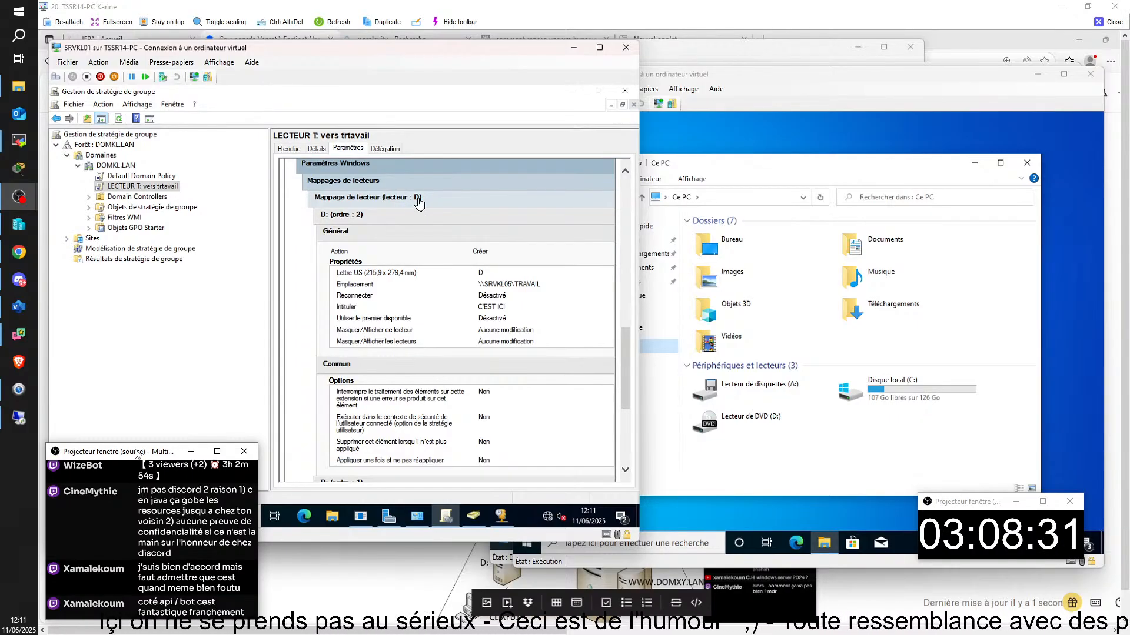
# - Open and close the GPO editor, then review the D: mapping to \\SRVKL05\TRAVAIL
pyautogui.rightClick(420, 202)
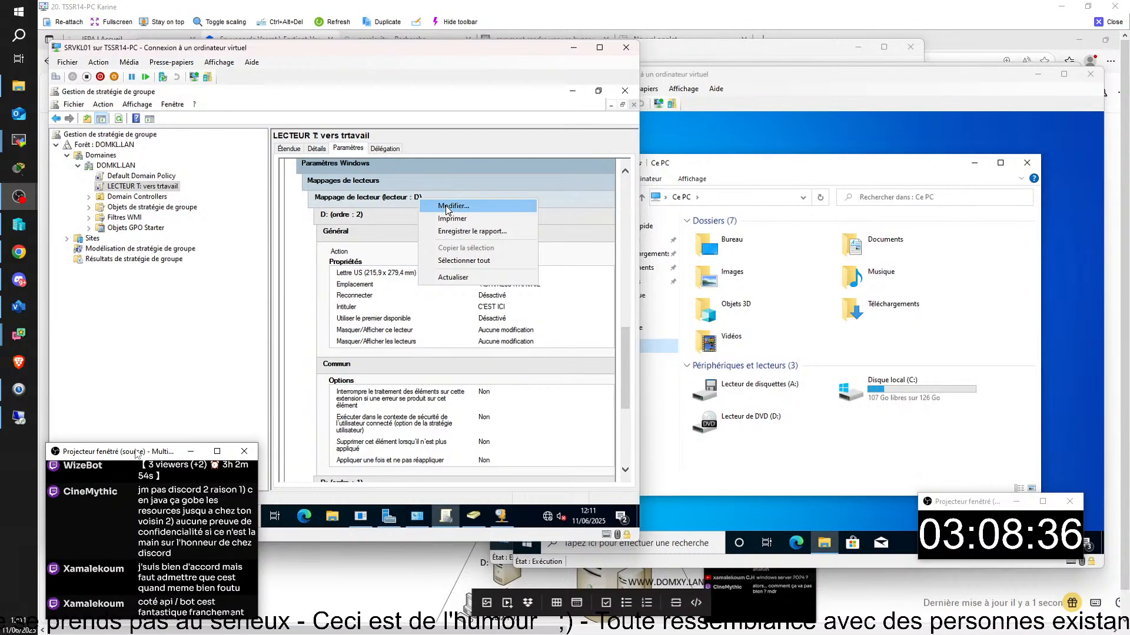
pyautogui.click(447, 207)
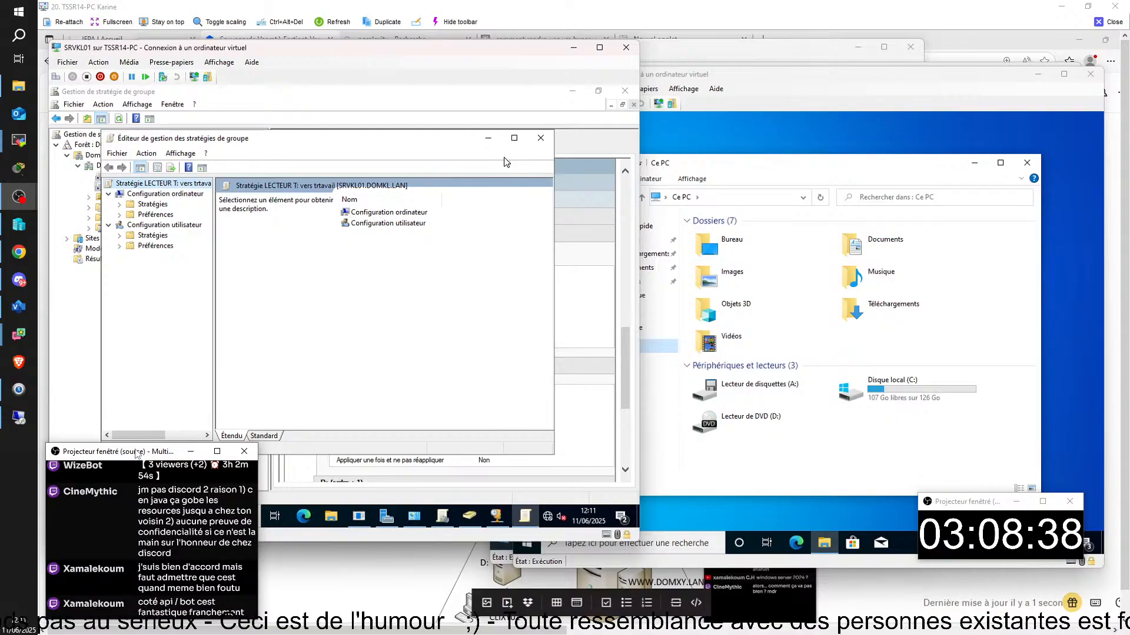
pyautogui.click(541, 140)
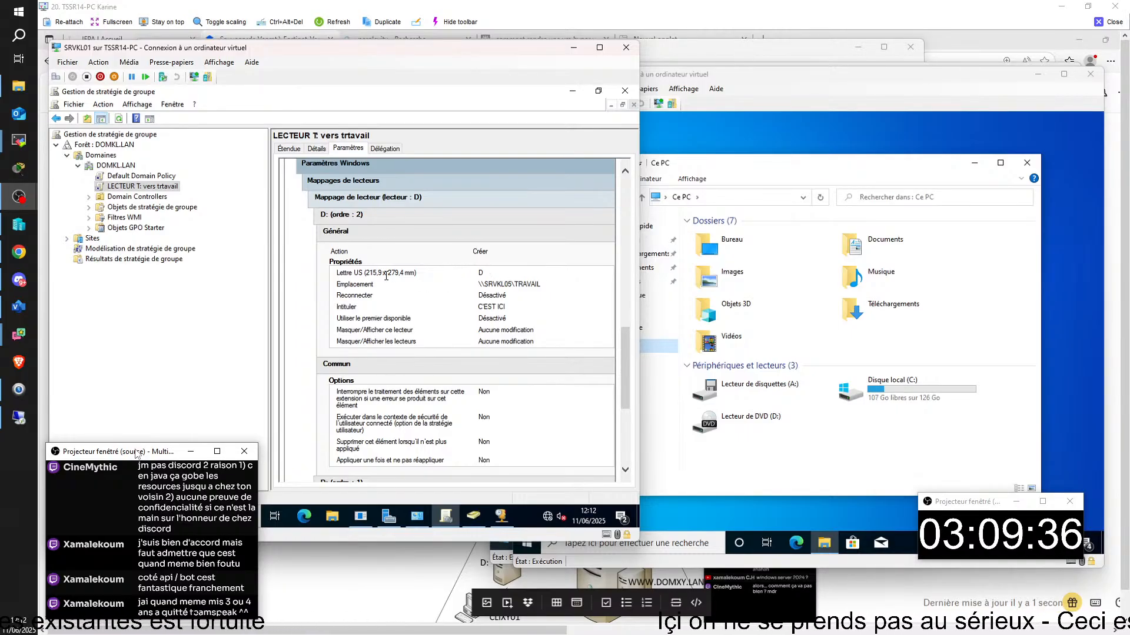
pyautogui.scroll(3, 452, 319)
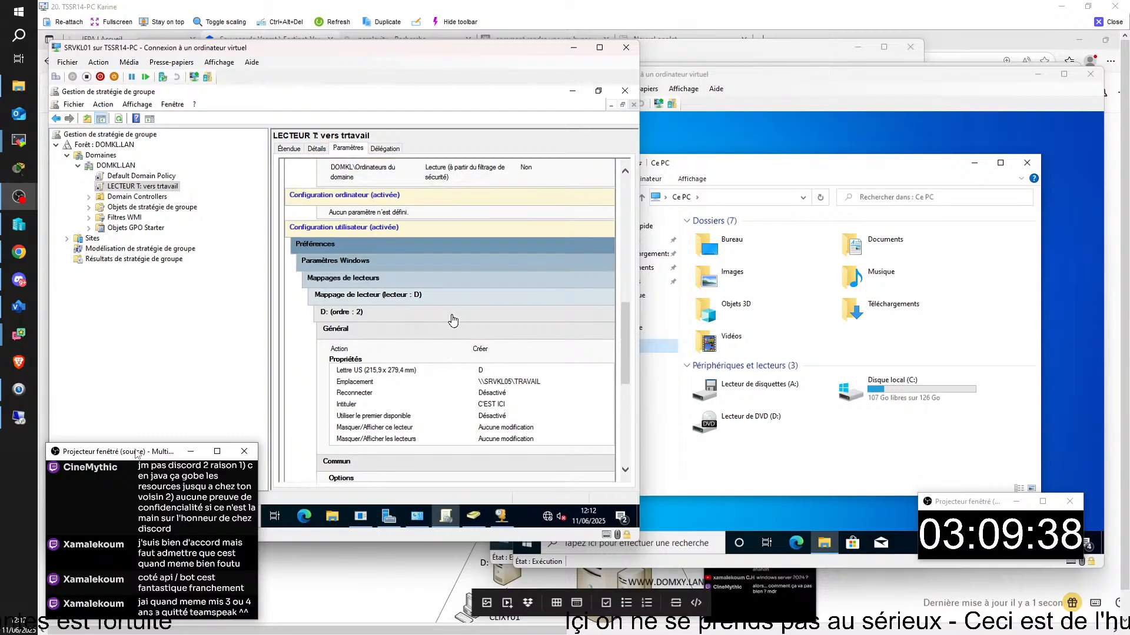
pyautogui.scroll(-3, 453, 319)
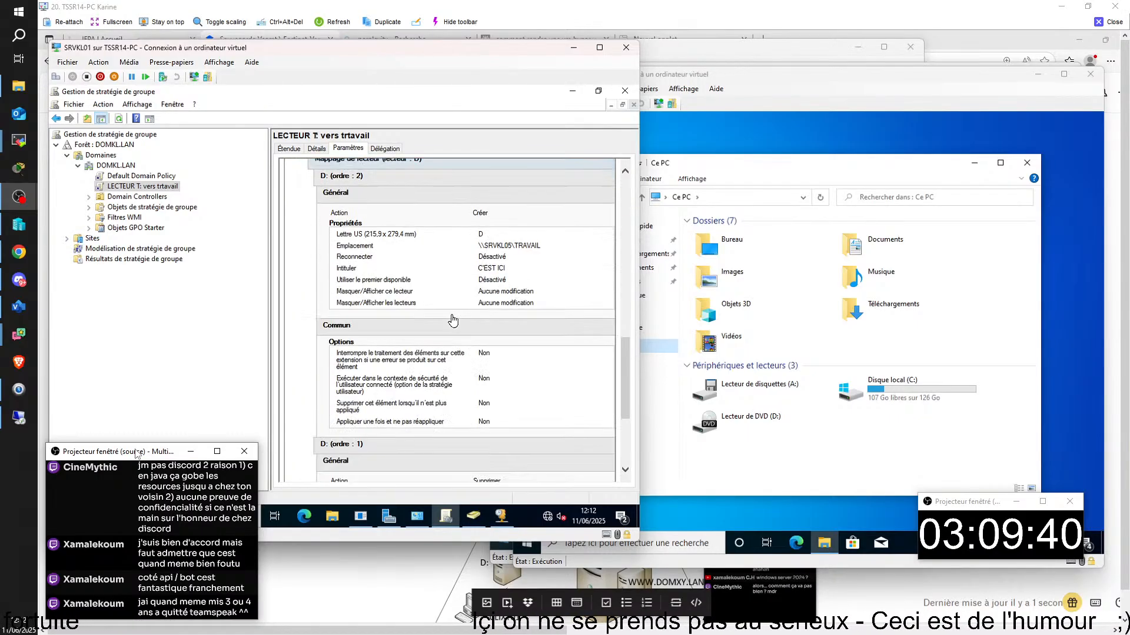
pyautogui.scroll(-2, 453, 319)
pyautogui.scroll(2, 453, 319)
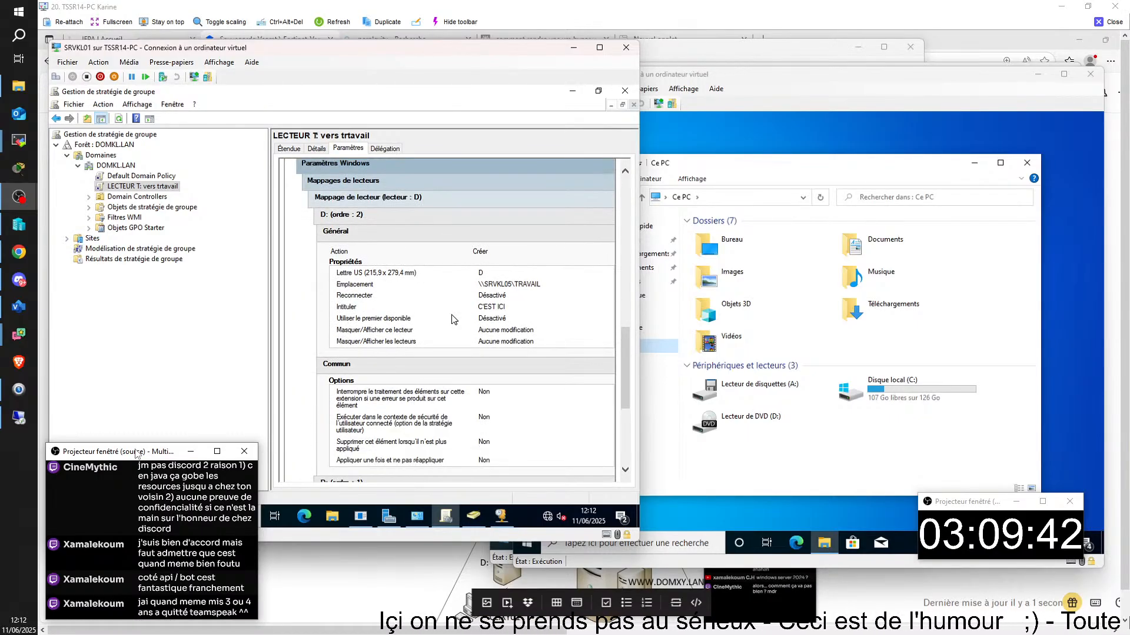
# - Open the LECTEUR T GPO in the editor and expand User Configuration preferences' Windows settings
pyautogui.rightClick(144, 187)
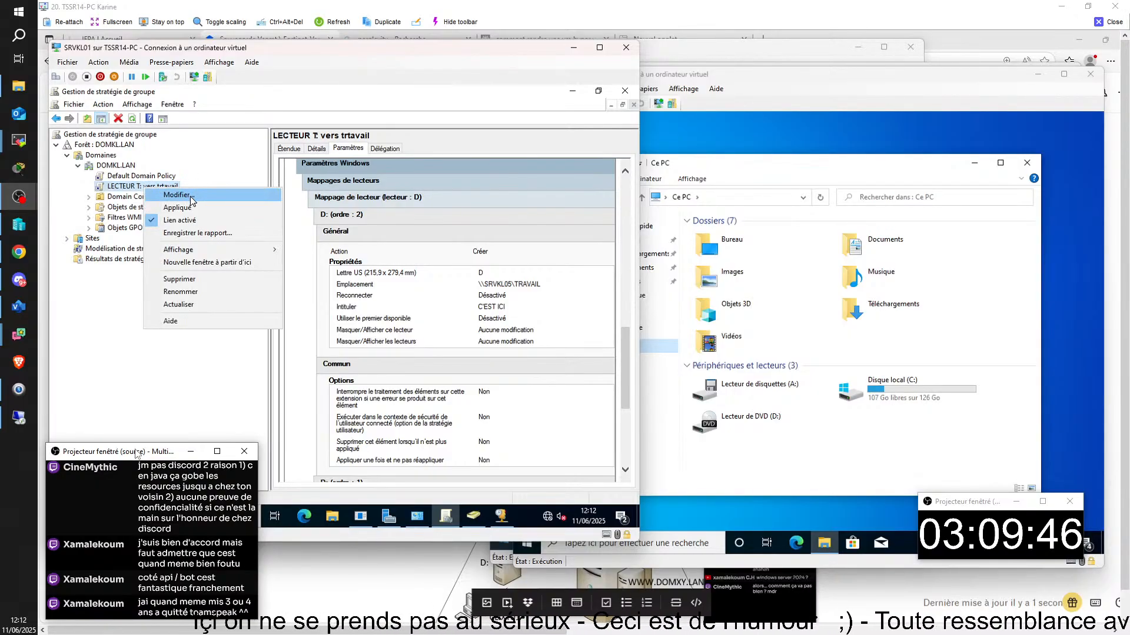
pyautogui.click(197, 198)
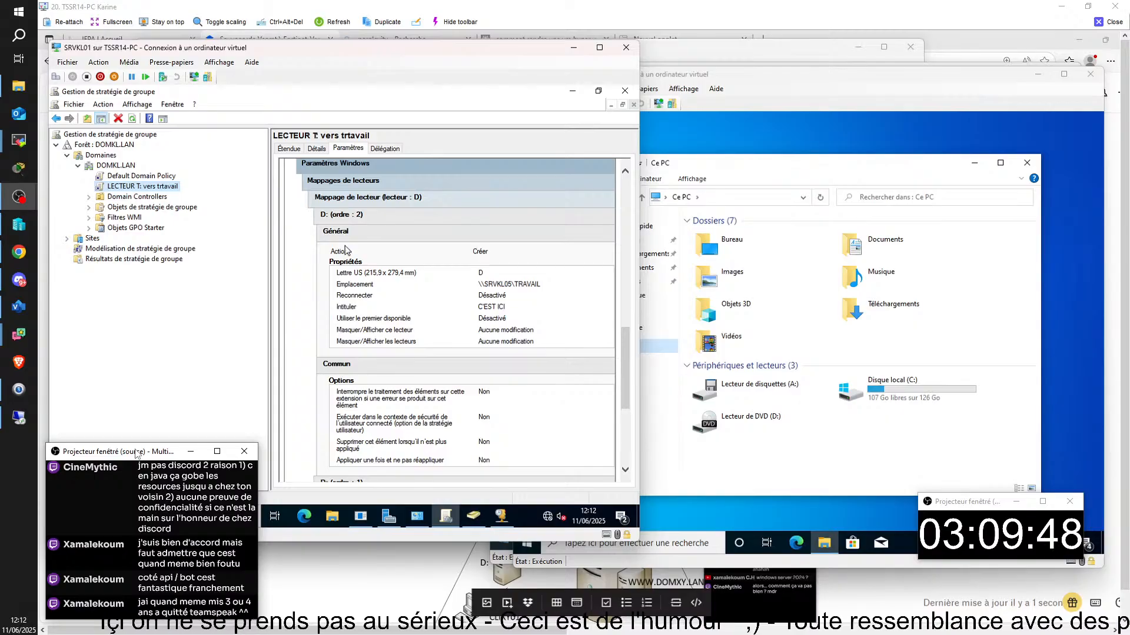
pyautogui.click(122, 235)
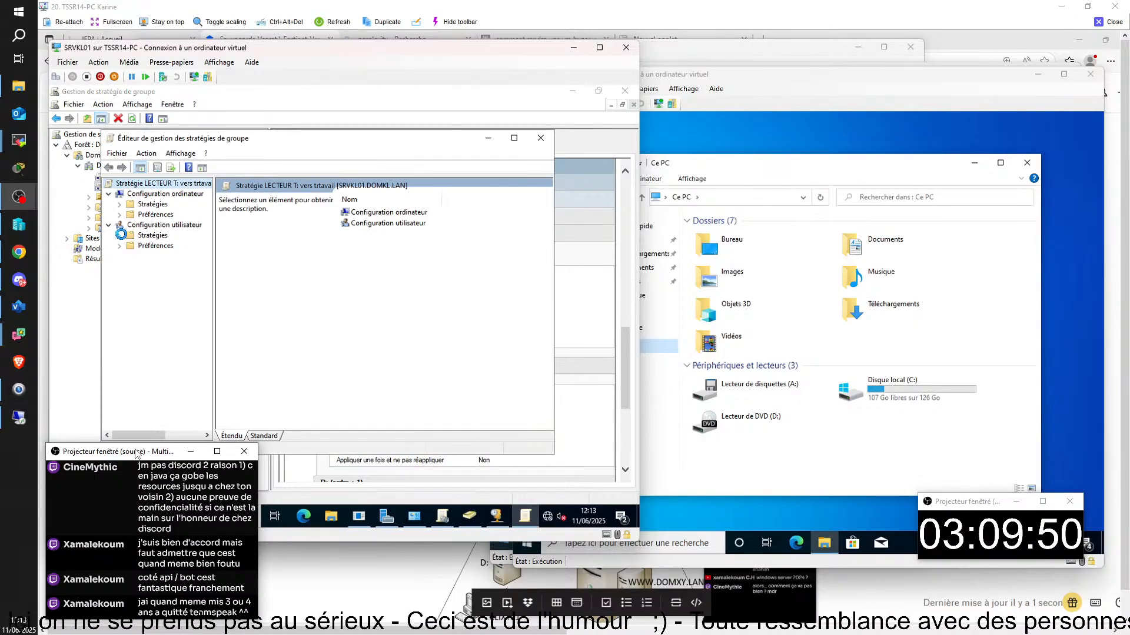
pyautogui.click(120, 277)
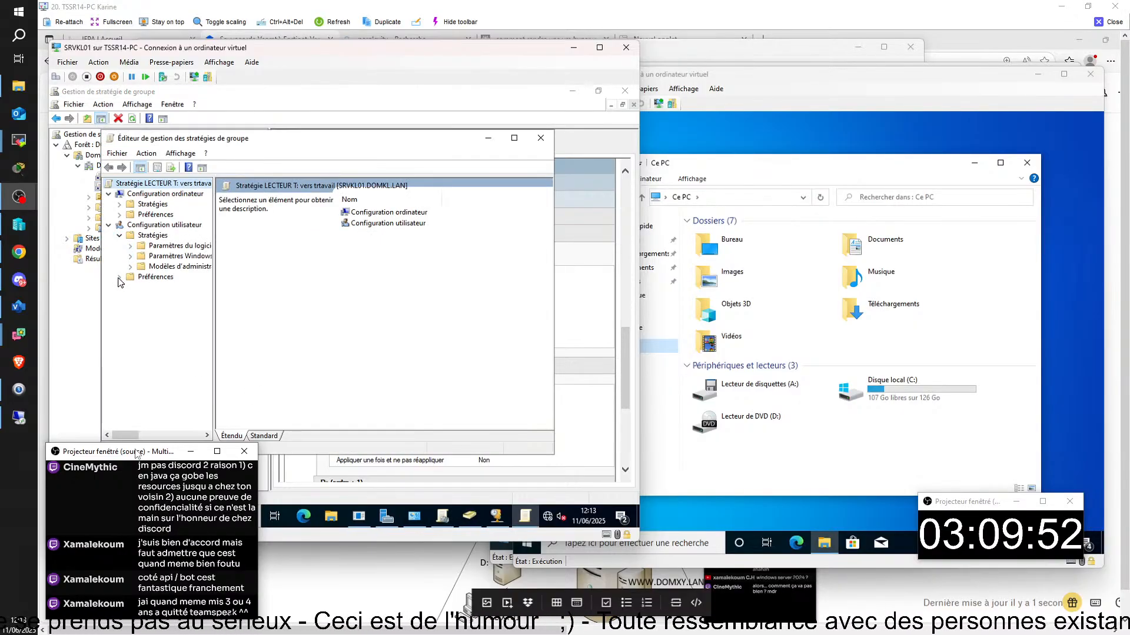
pyautogui.click(130, 288)
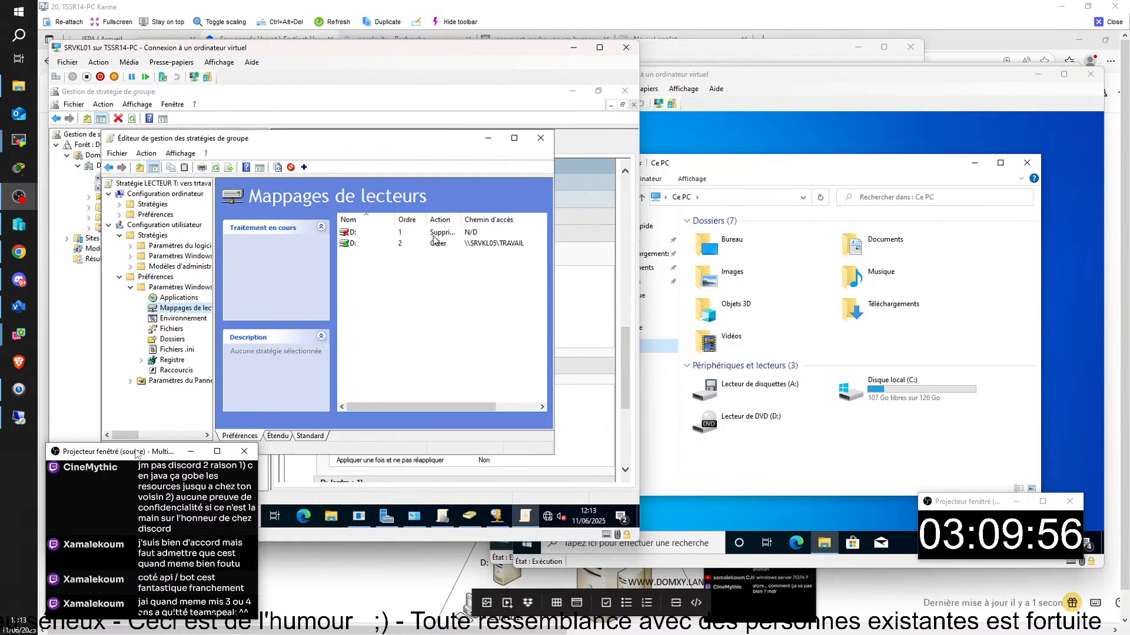
# - Change the create mapping to \\SRVKL05\TRAVAIL from drive D: to T:
pyautogui.click(353, 245)
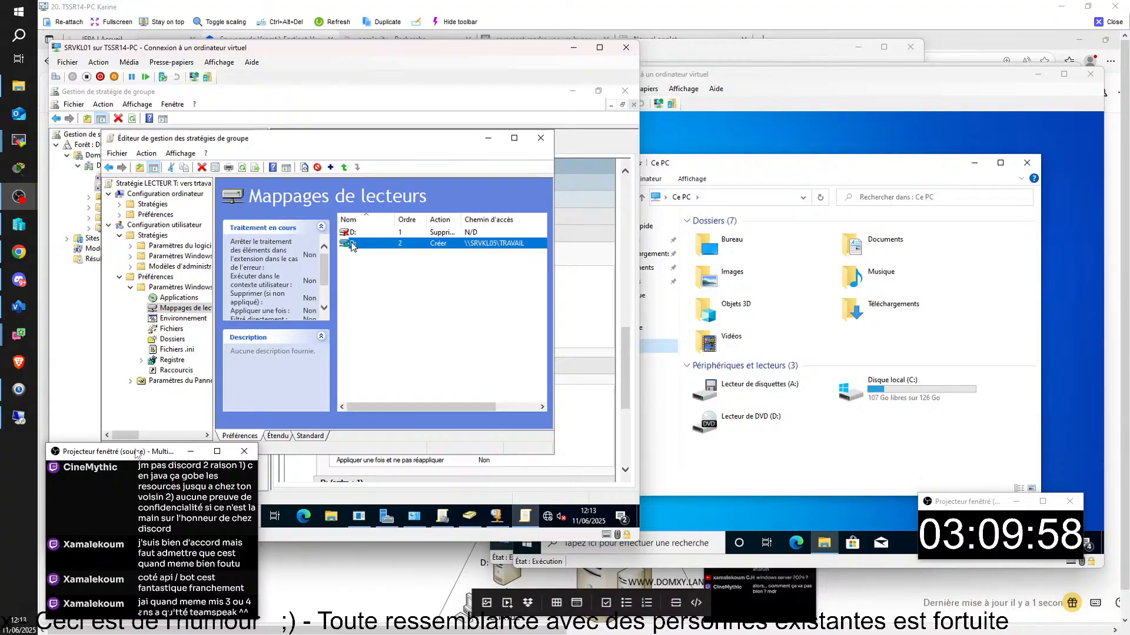
pyautogui.rightClick(352, 245)
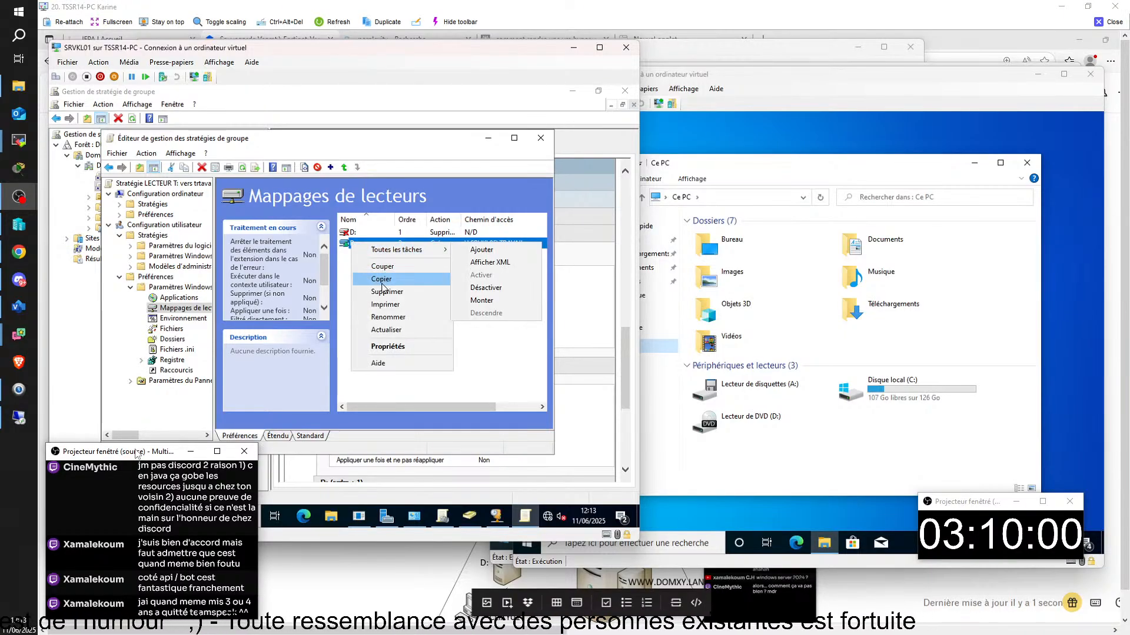
pyautogui.click(389, 347)
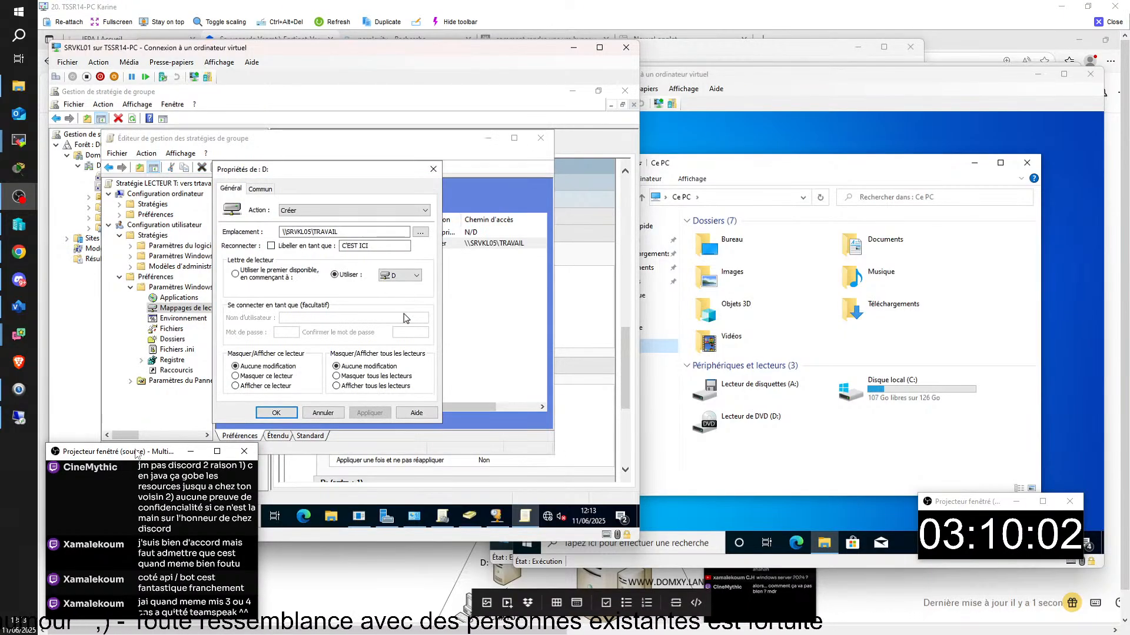
pyautogui.click(415, 275)
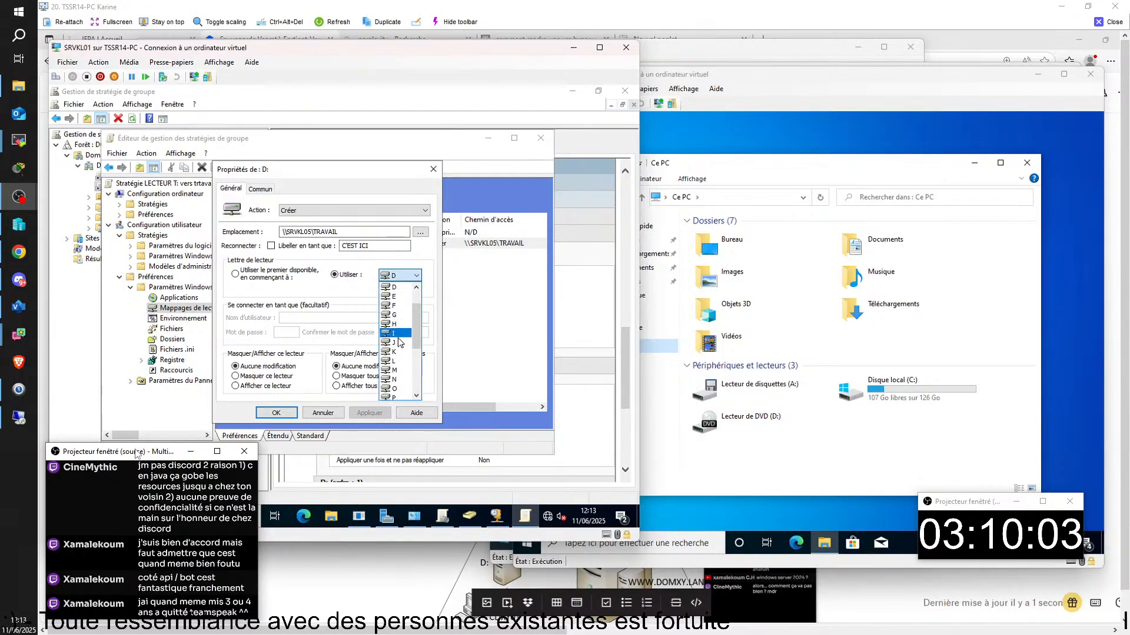
pyautogui.scroll(-2, 396, 371)
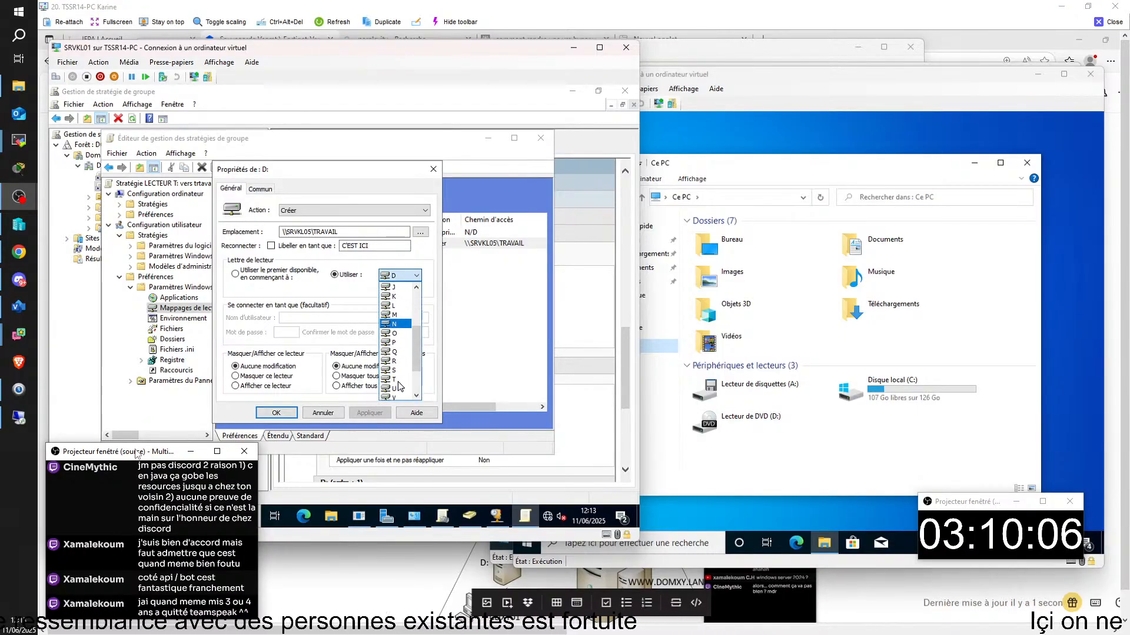
pyautogui.click(399, 380)
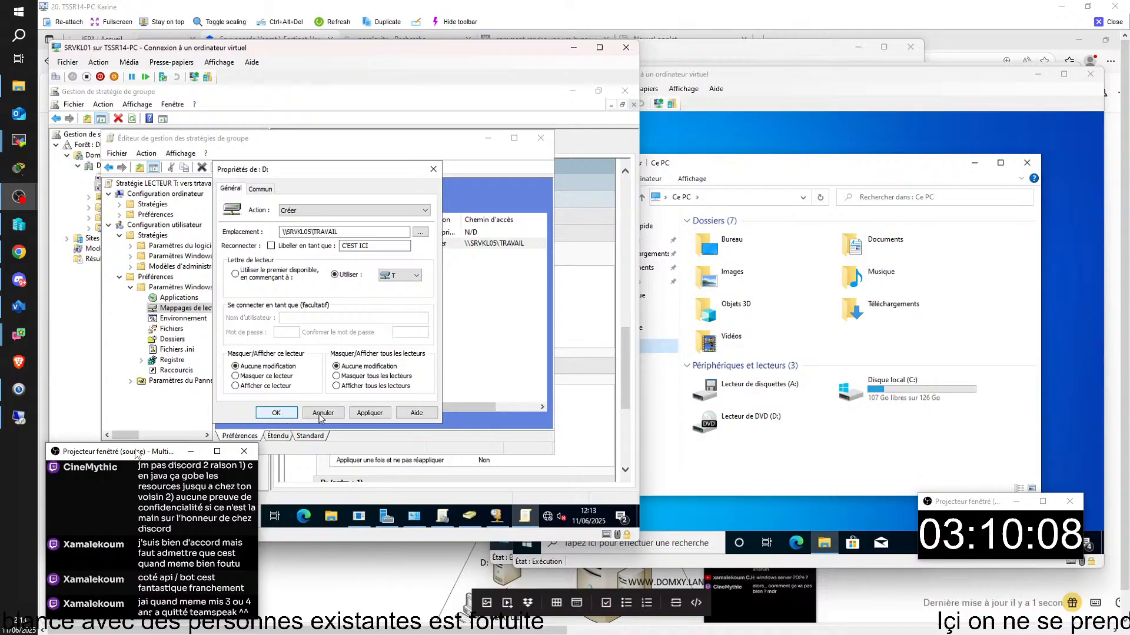
pyautogui.click(369, 412)
pyautogui.click(274, 412)
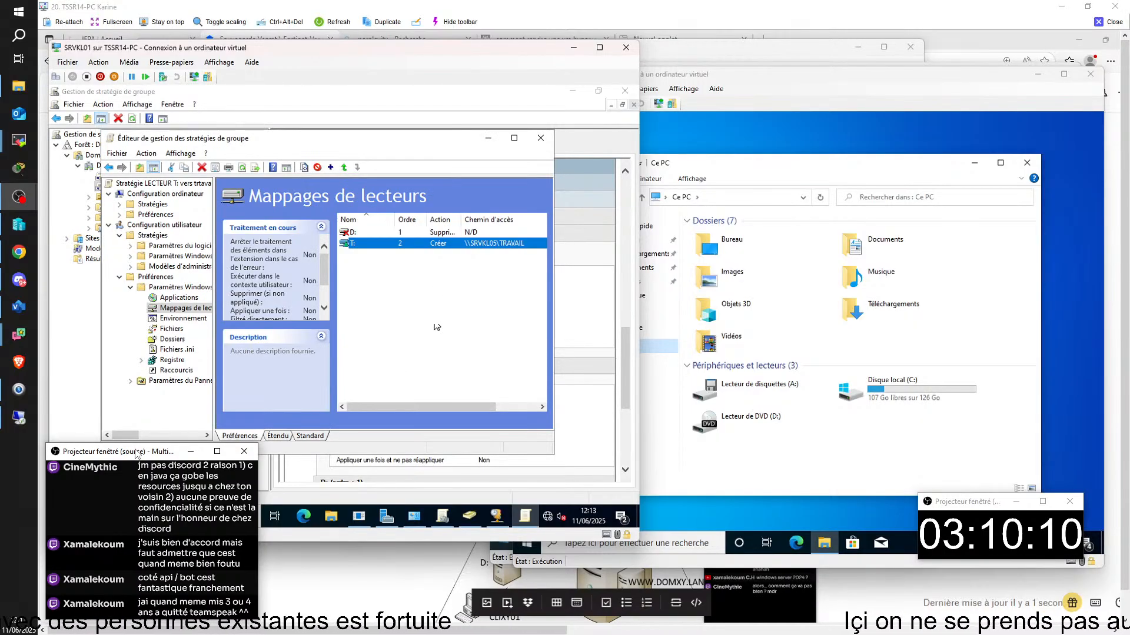
# - Change the delete drive-map entry from D: to T: and close the policy editor
pyautogui.click(377, 235)
pyautogui.rightClick(378, 234)
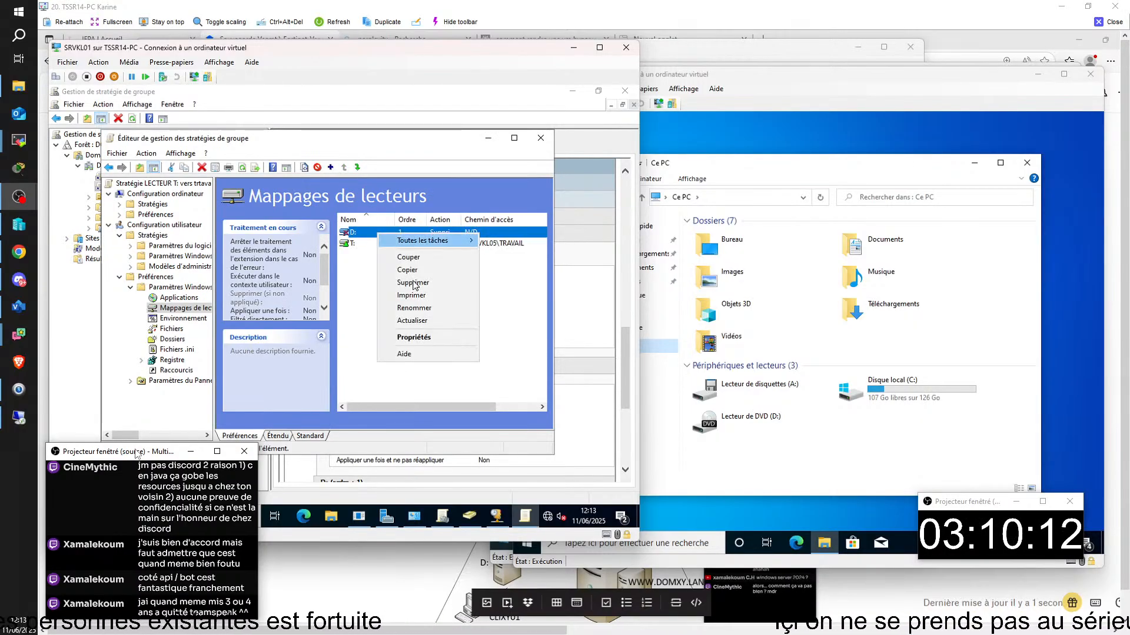
pyautogui.click(421, 344)
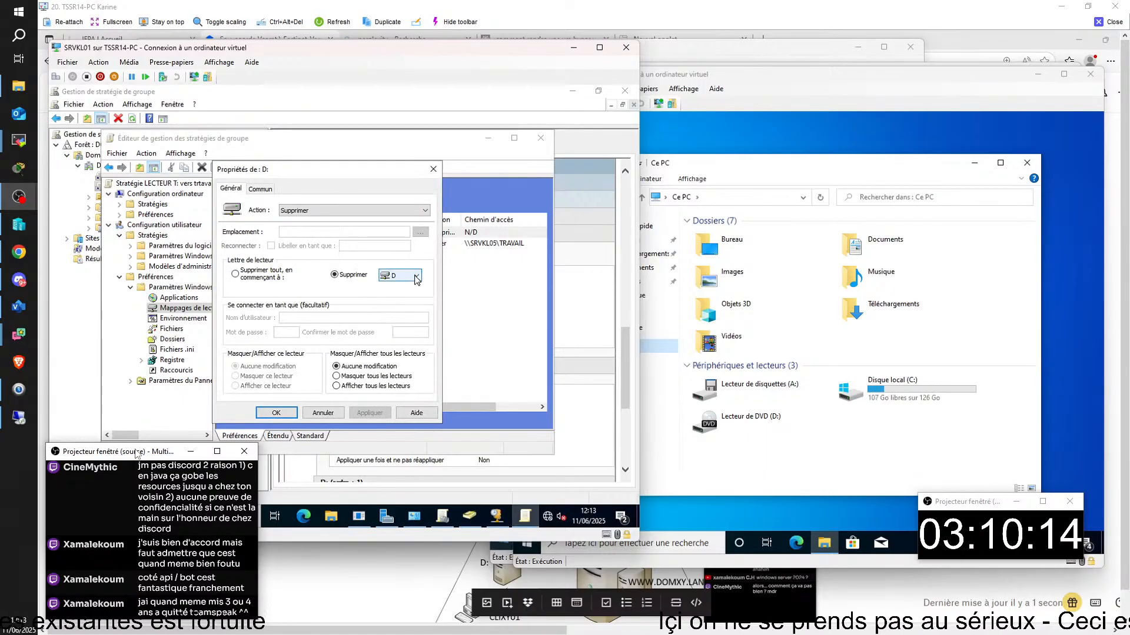
pyautogui.click(406, 276)
pyautogui.scroll(-2, 405, 381)
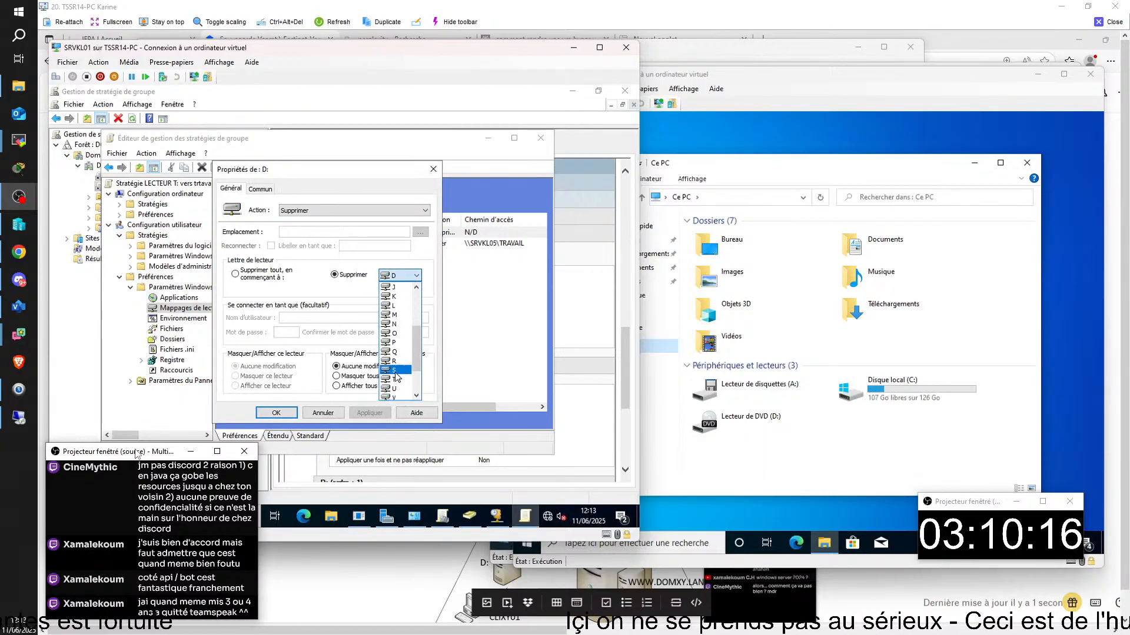
pyautogui.click(395, 379)
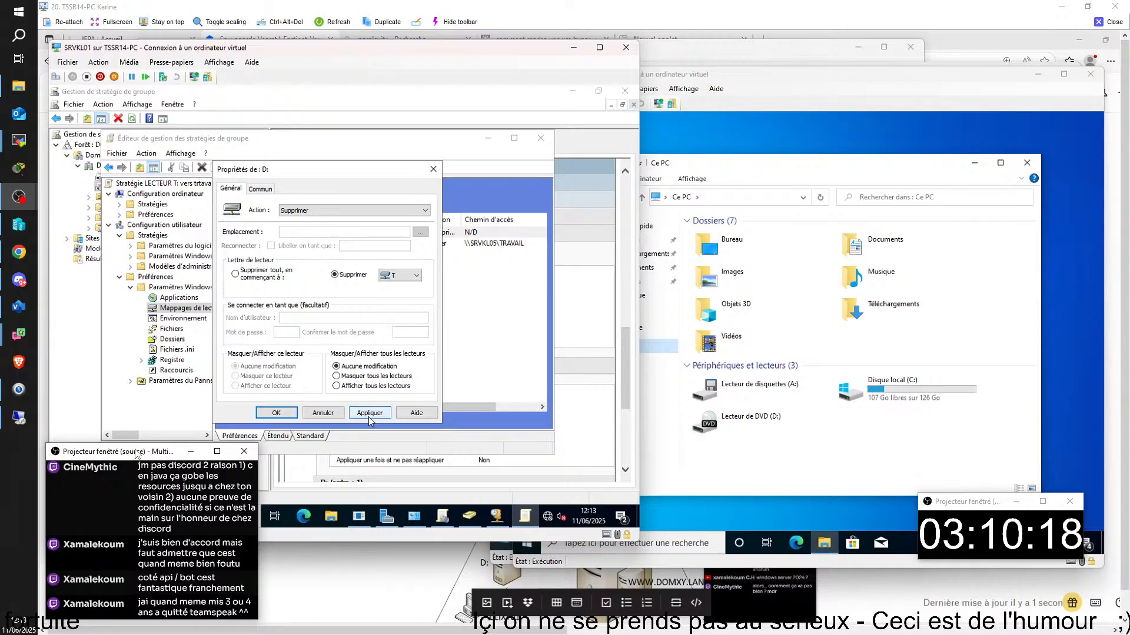
pyautogui.click(370, 413)
pyautogui.click(296, 414)
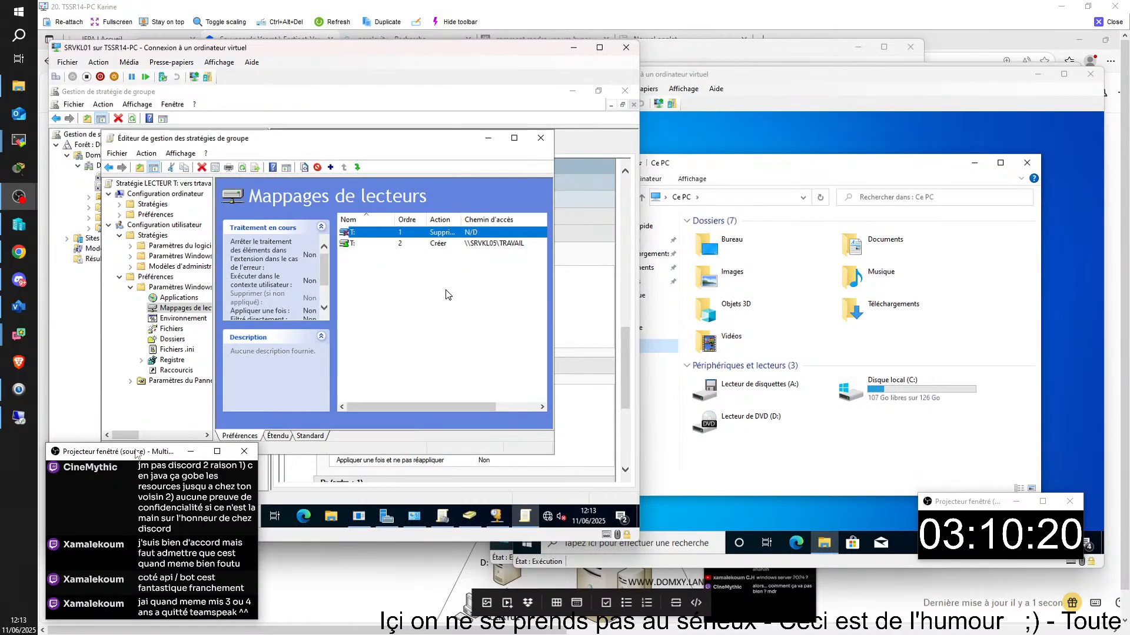
pyautogui.click(540, 139)
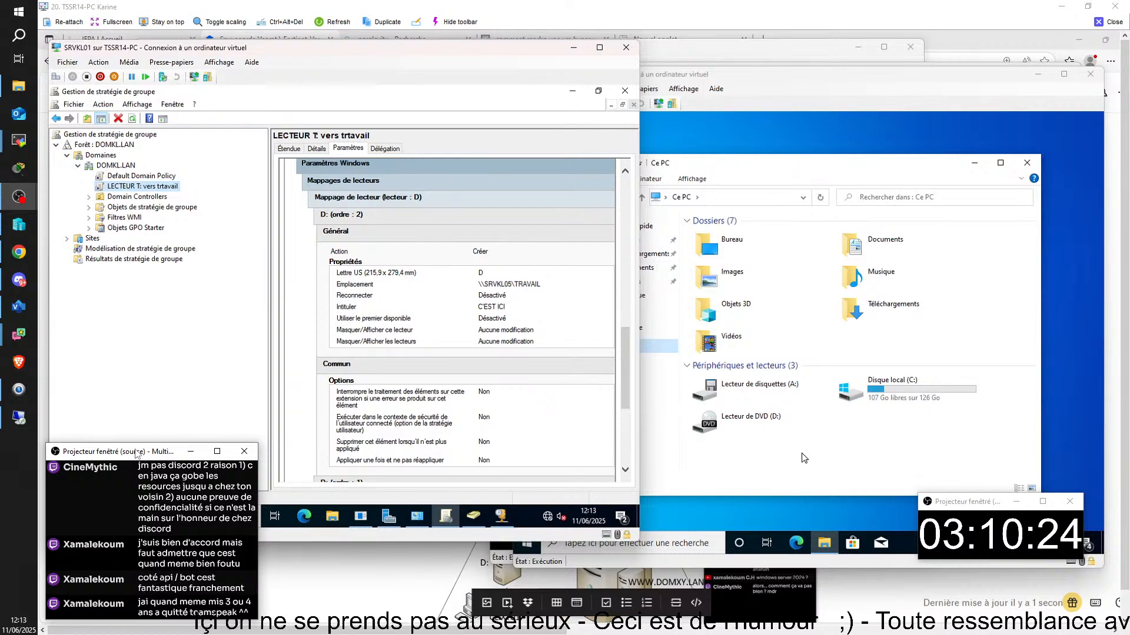
# - On CLIKL01, launch CMD from Exécuter and run GPUPDATE to refresh group policy
pyautogui.click(804, 458)
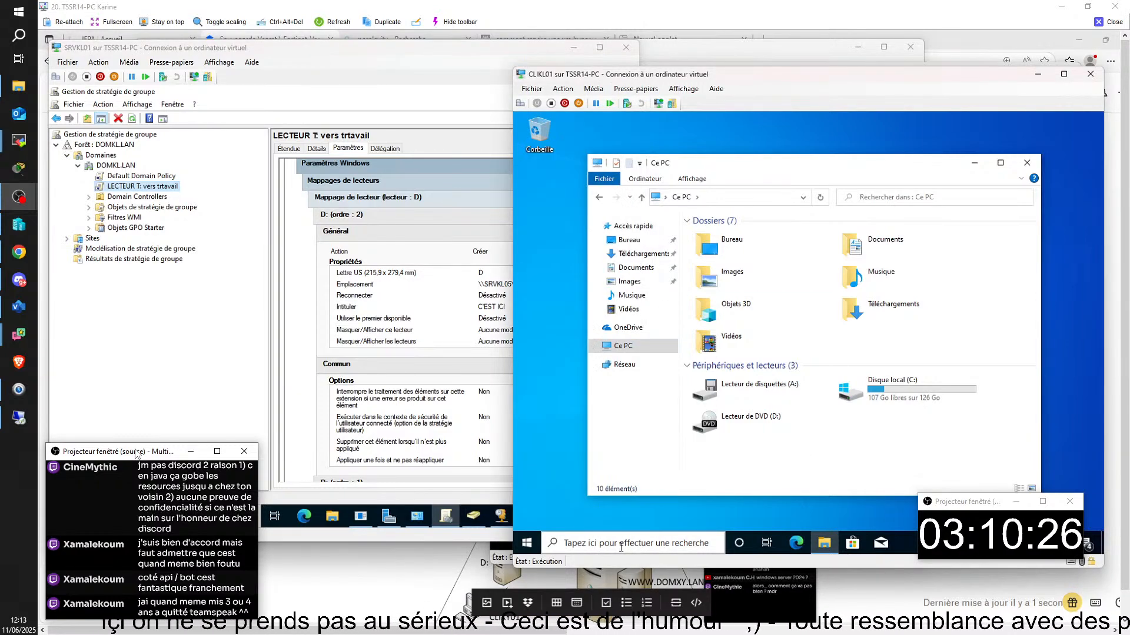
pyautogui.click(683, 542)
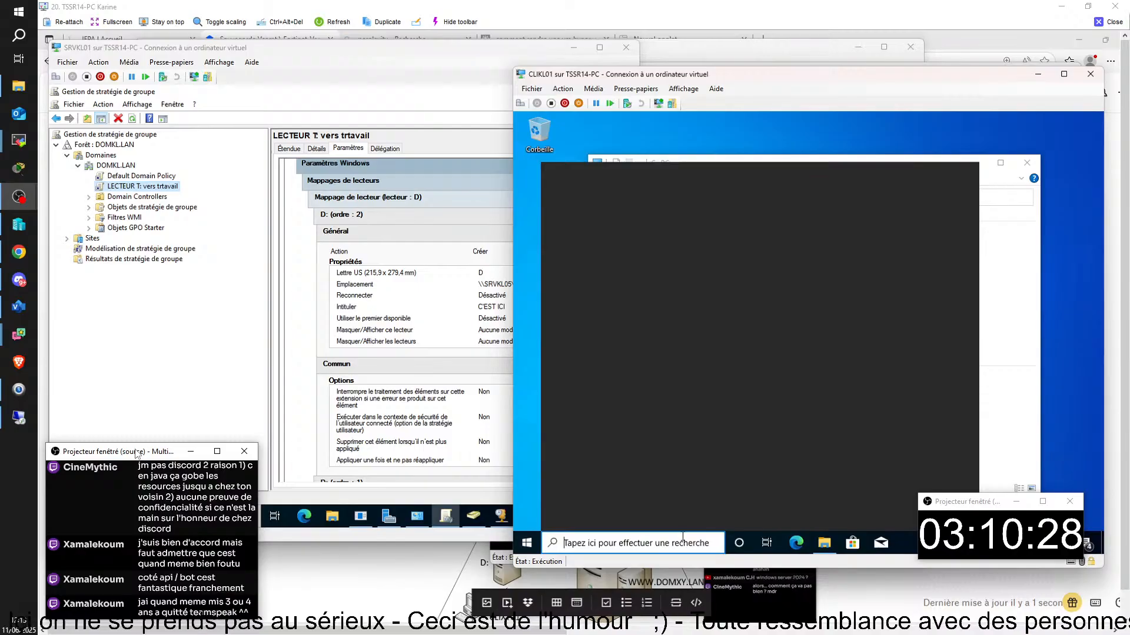
pyautogui.write('e')
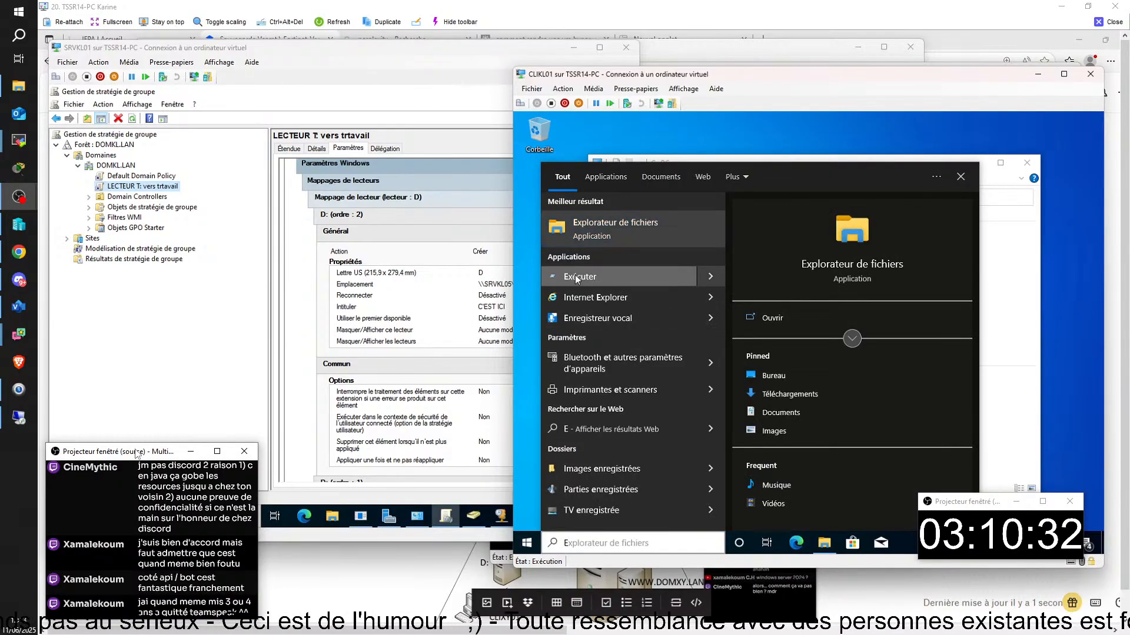
pyautogui.click(576, 277)
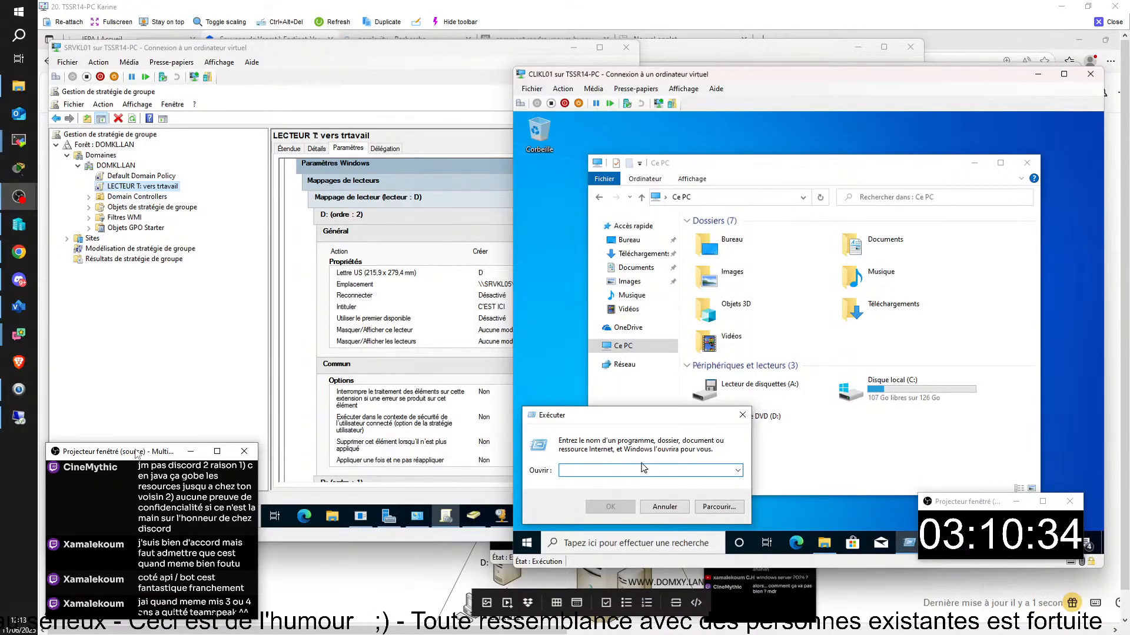
pyautogui.write('CMD')
pyautogui.press('Return')
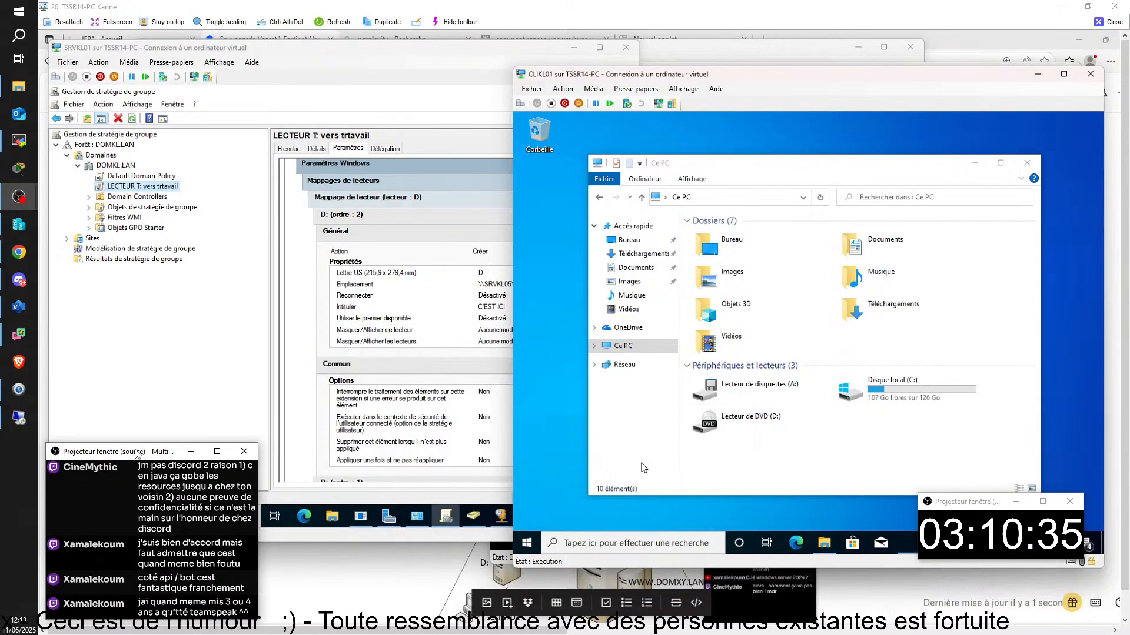
pyautogui.click(667, 222)
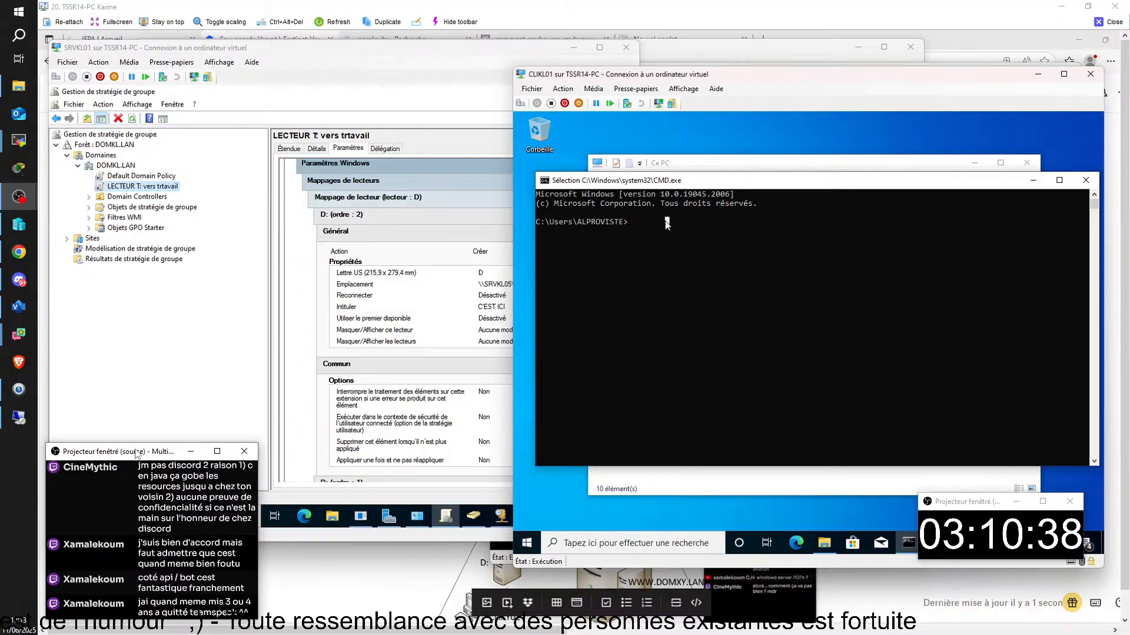
pyautogui.write('GPU')
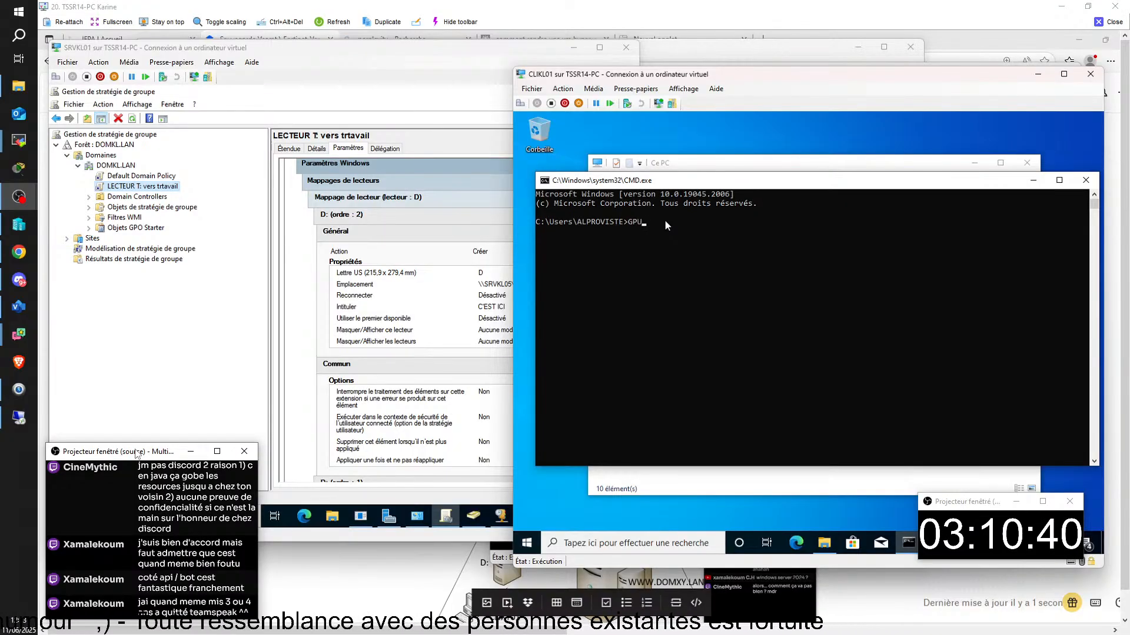
pyautogui.write('PDATE')
pyautogui.press('Return')
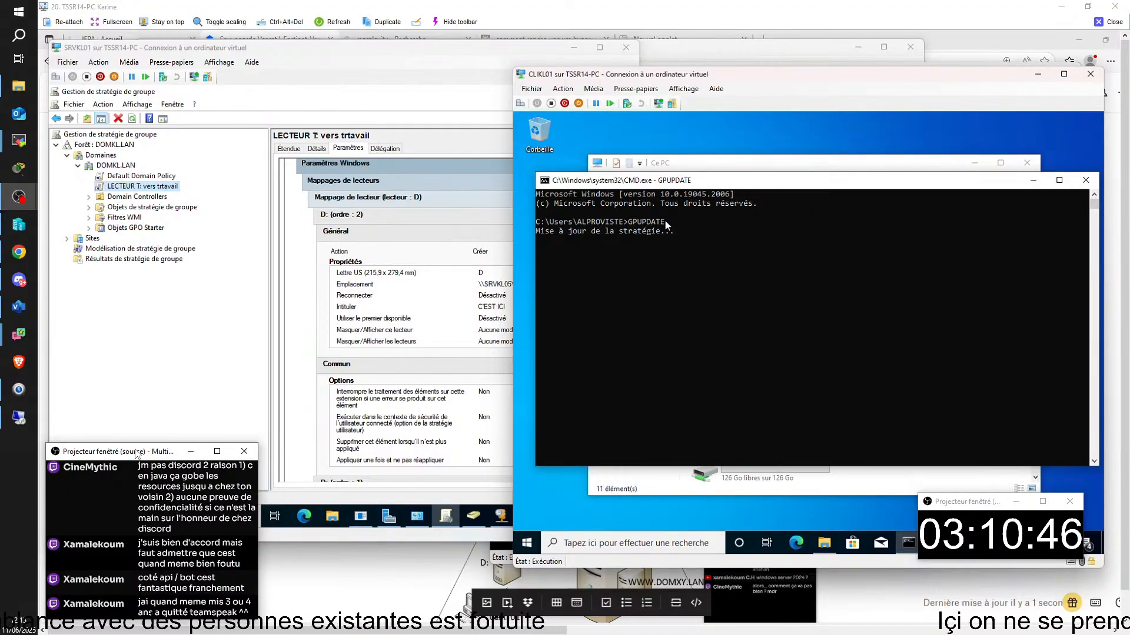
# - Open the COMPTA folder on the C'EST ICI (T:) network drive
pyautogui.click(885, 477)
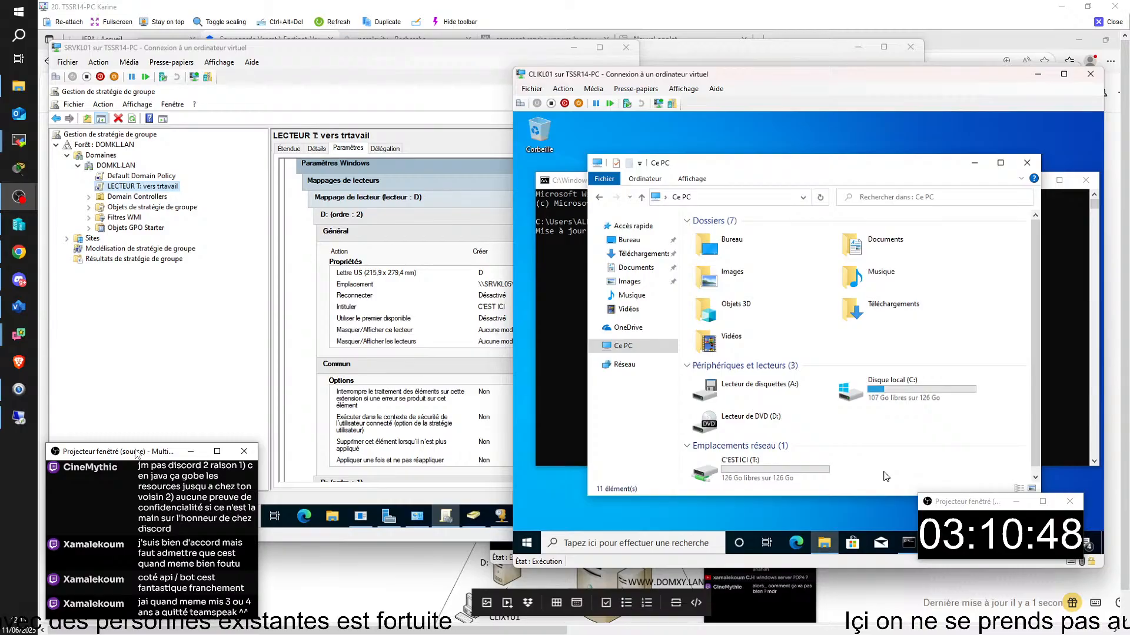
pyautogui.rightClick(749, 468)
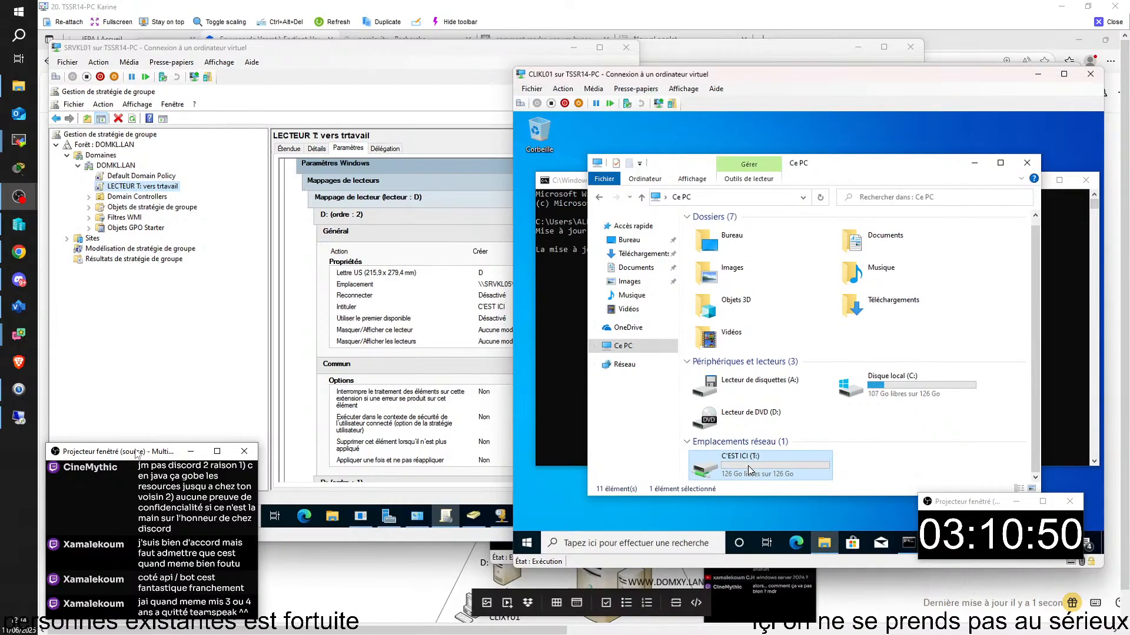
pyautogui.click(778, 296)
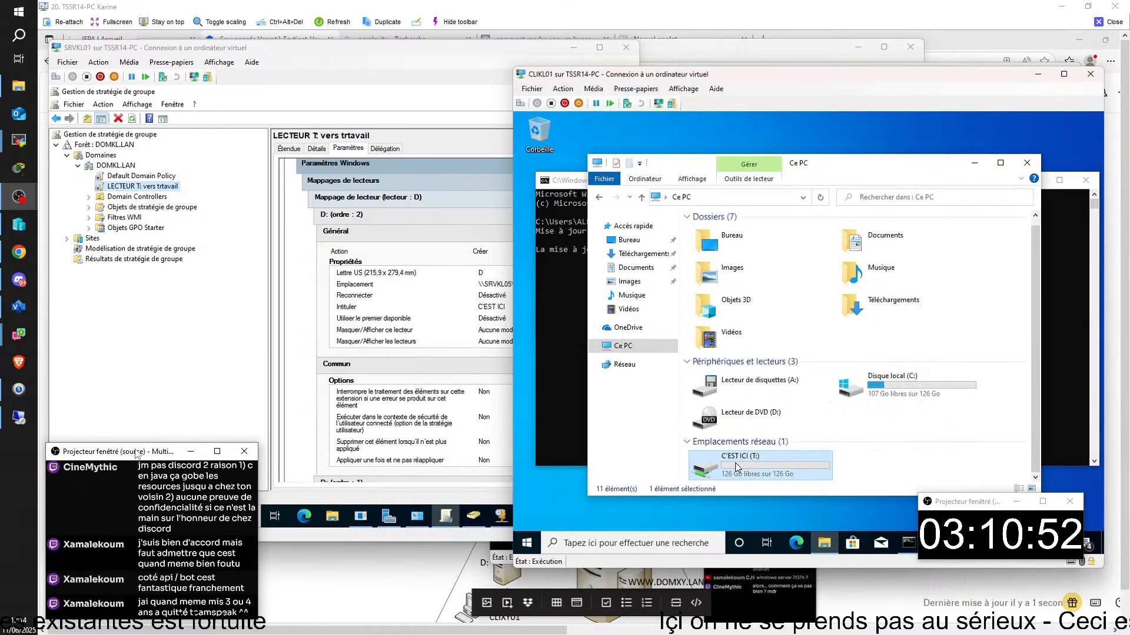
pyautogui.doubleClick(717, 235)
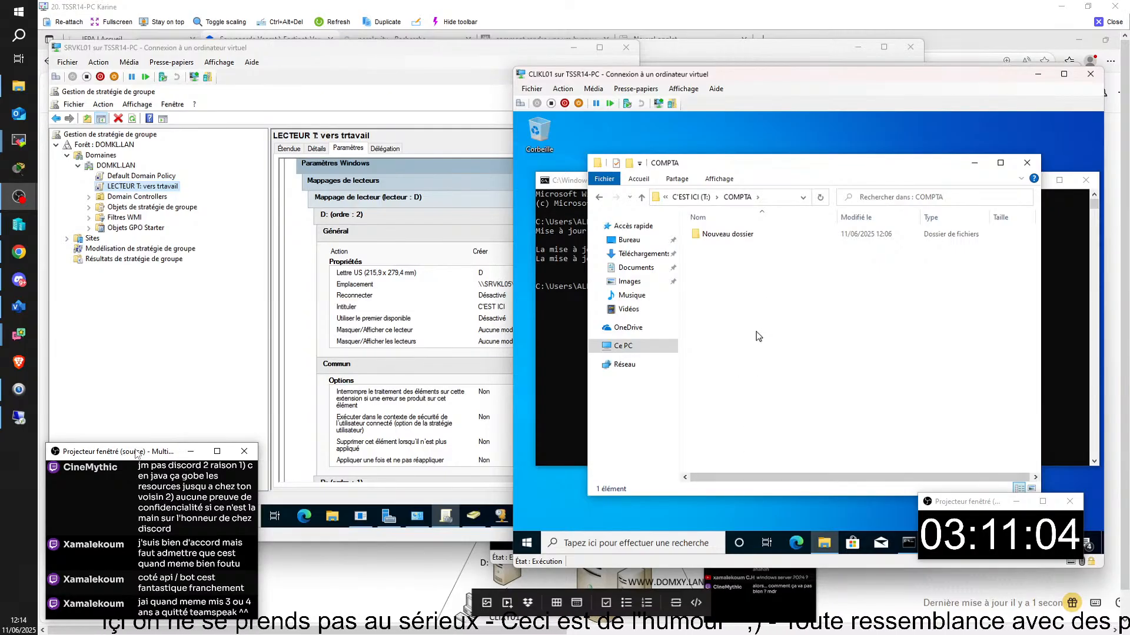
# - Create a new folder in COMPTA with its default name and open it
pyautogui.rightClick(756, 299)
pyautogui.moveTo(799, 411)
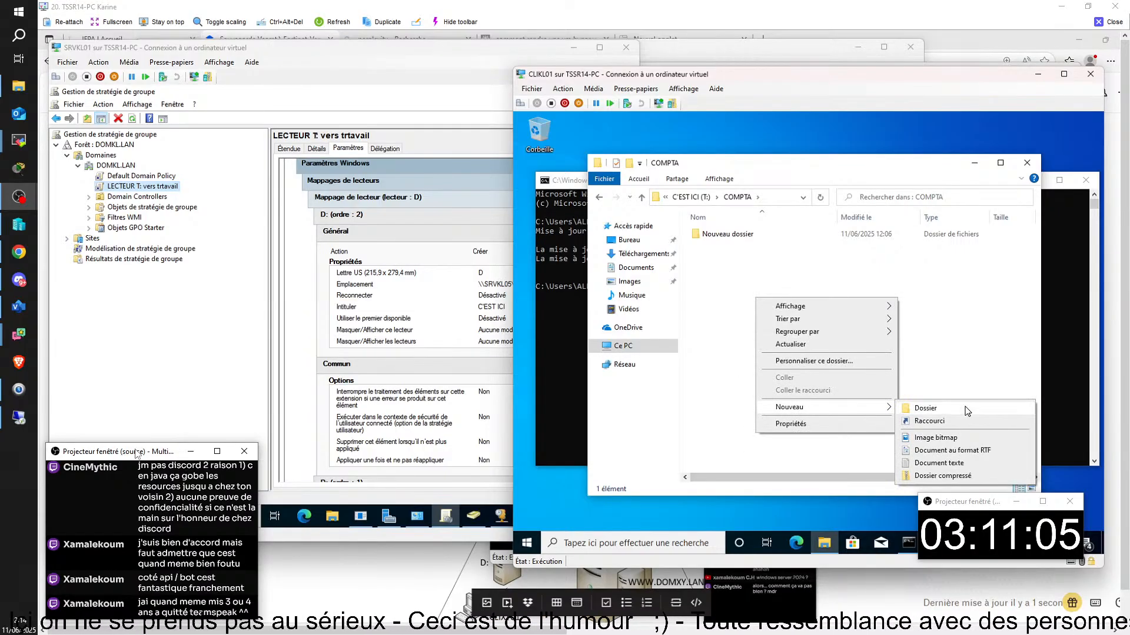
pyautogui.click(925, 408)
pyautogui.click(684, 322)
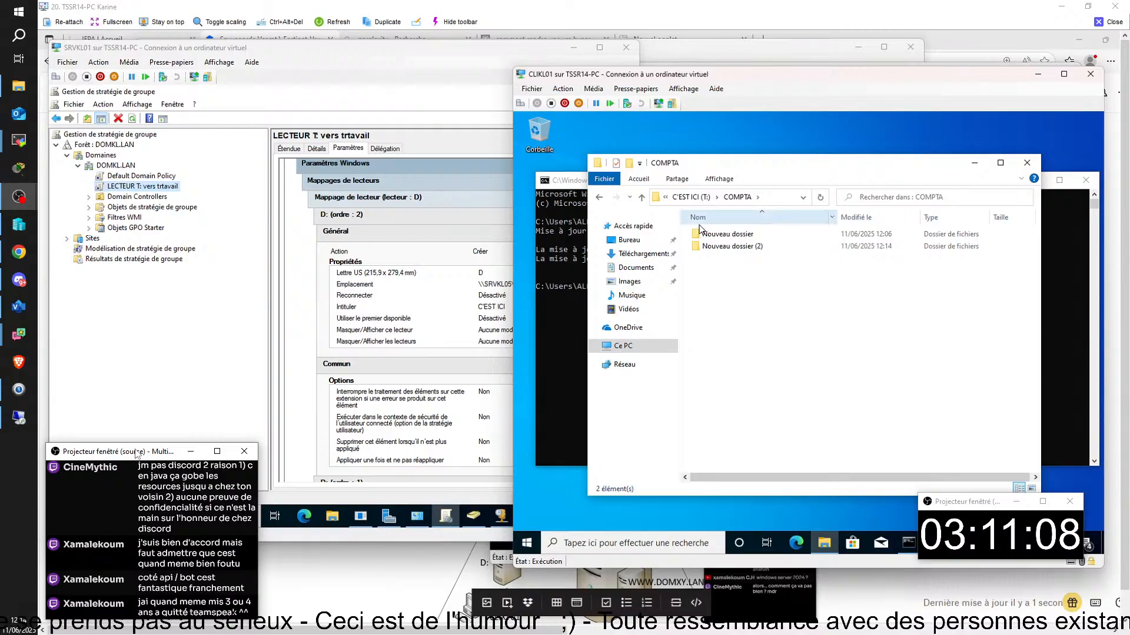
pyautogui.doubleClick(729, 247)
# - Create a text document there, type 'dq' into it in Notepad and save it
pyautogui.rightClick(741, 271)
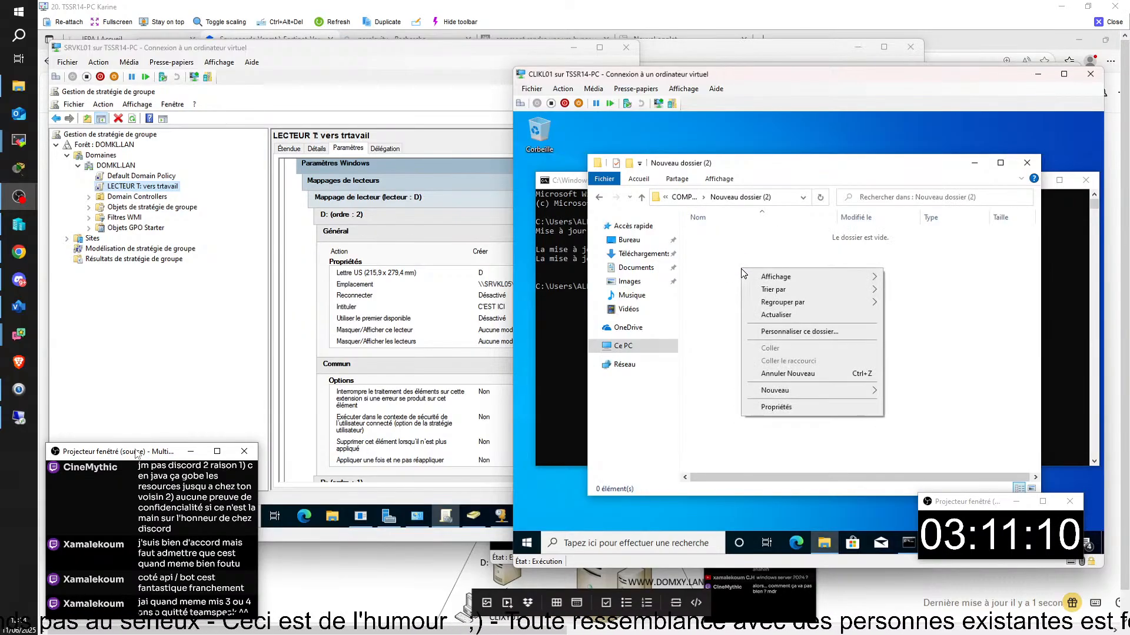
pyautogui.moveTo(788, 391)
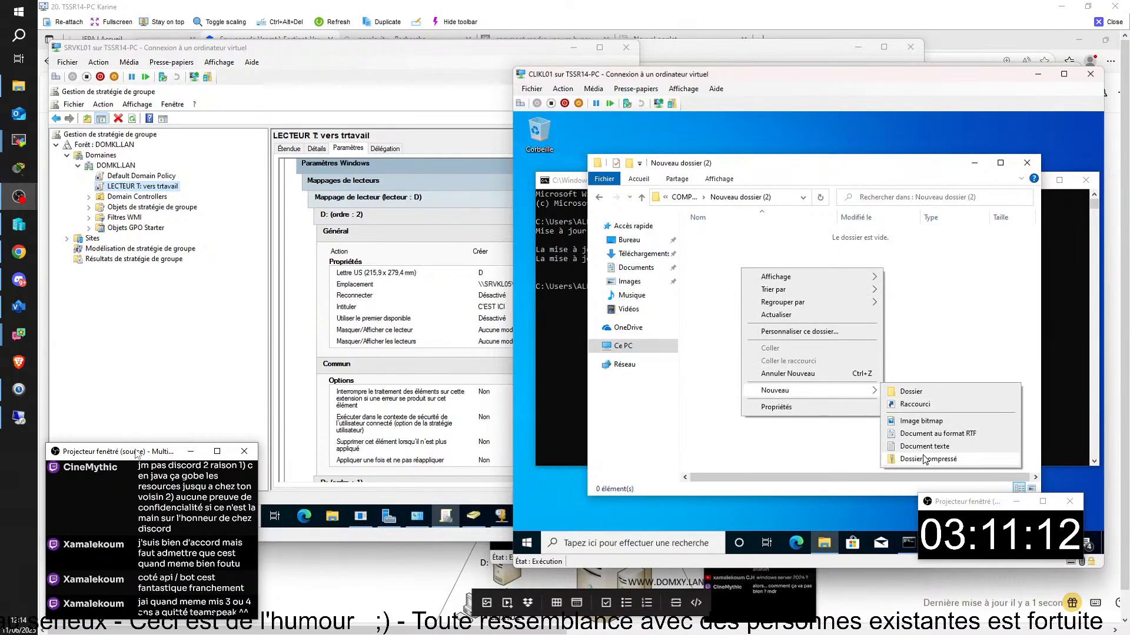
pyautogui.click(925, 446)
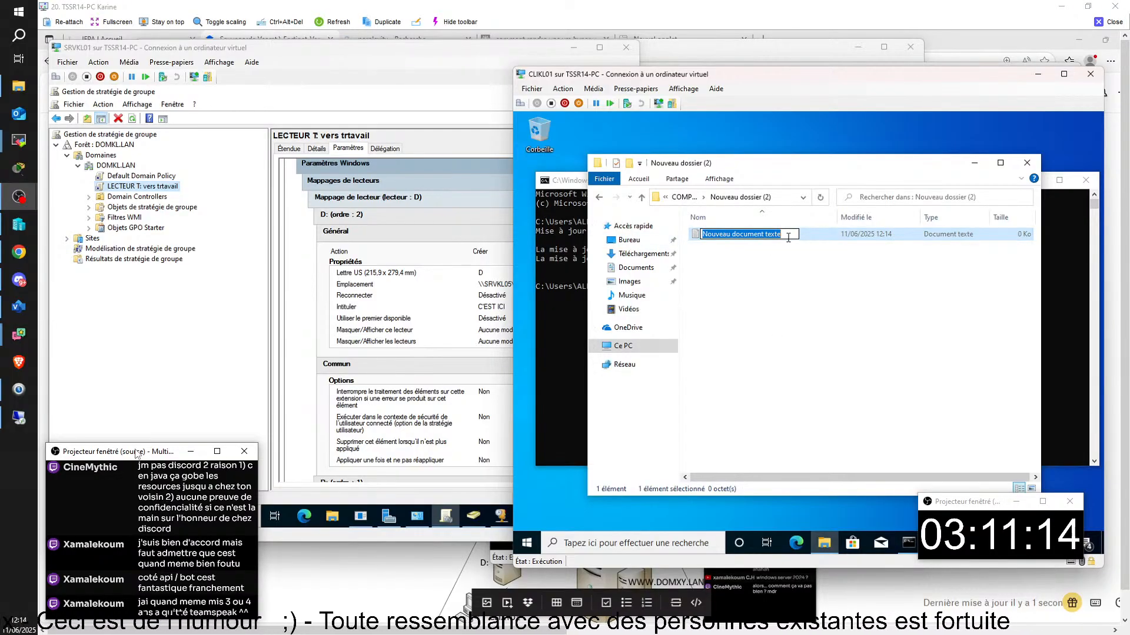
pyautogui.press('Return')
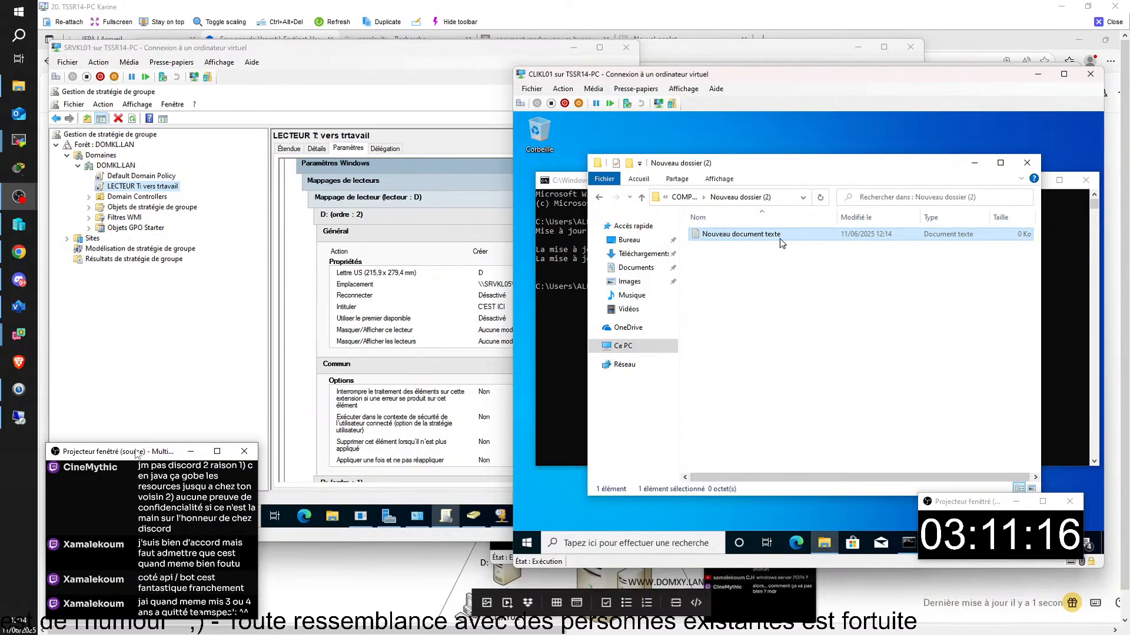
pyautogui.doubleClick(779, 239)
pyautogui.write("dqetyaz'(")
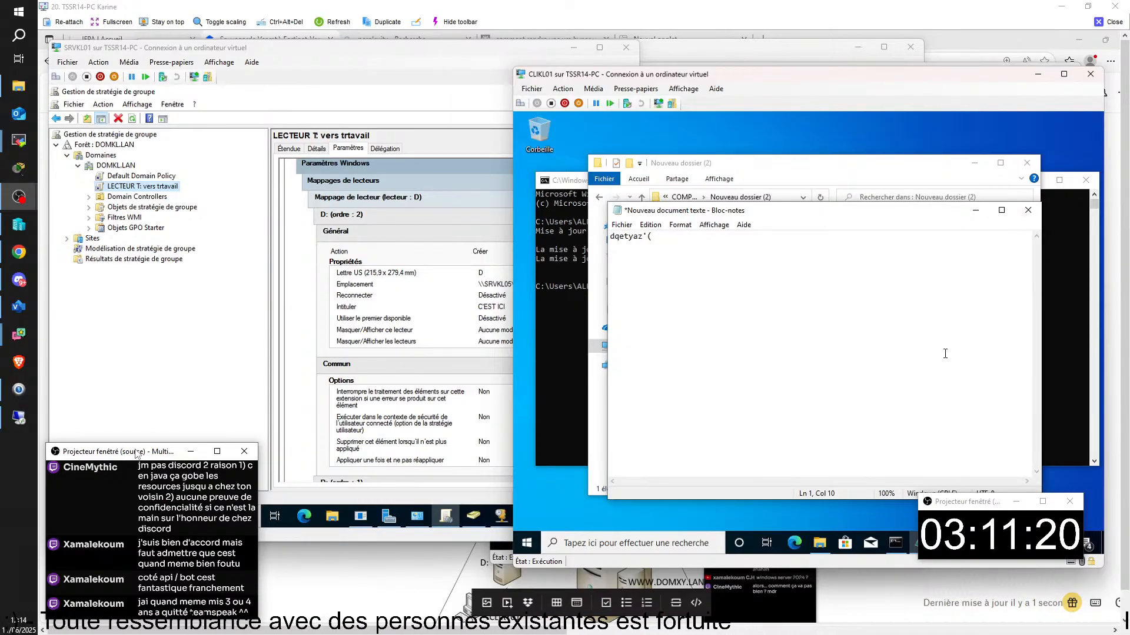
pyautogui.hotkey('ctrl', 's')
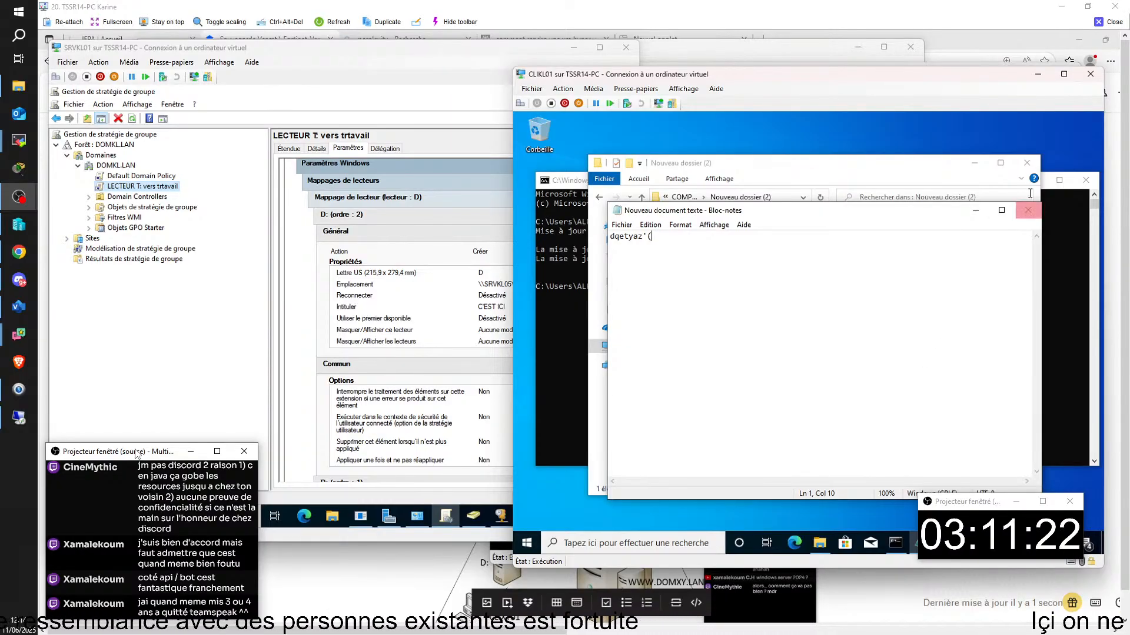
pyautogui.click(1028, 210)
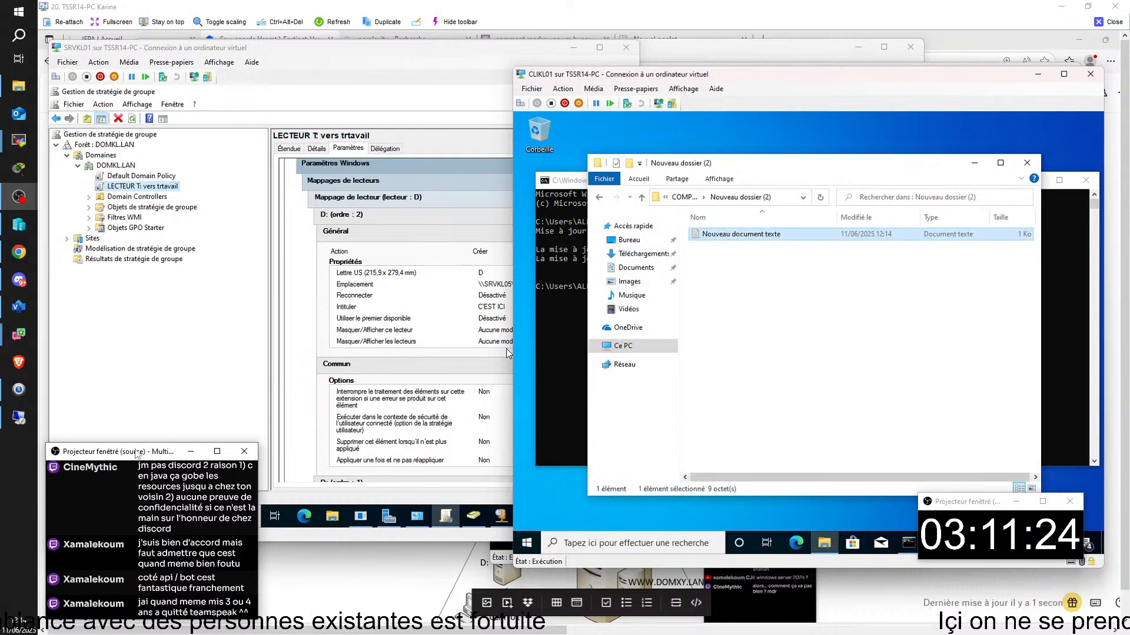
# - Rename the text file to bonjour, then minimize Explorer and the command prompt
pyautogui.rightClick(763, 235)
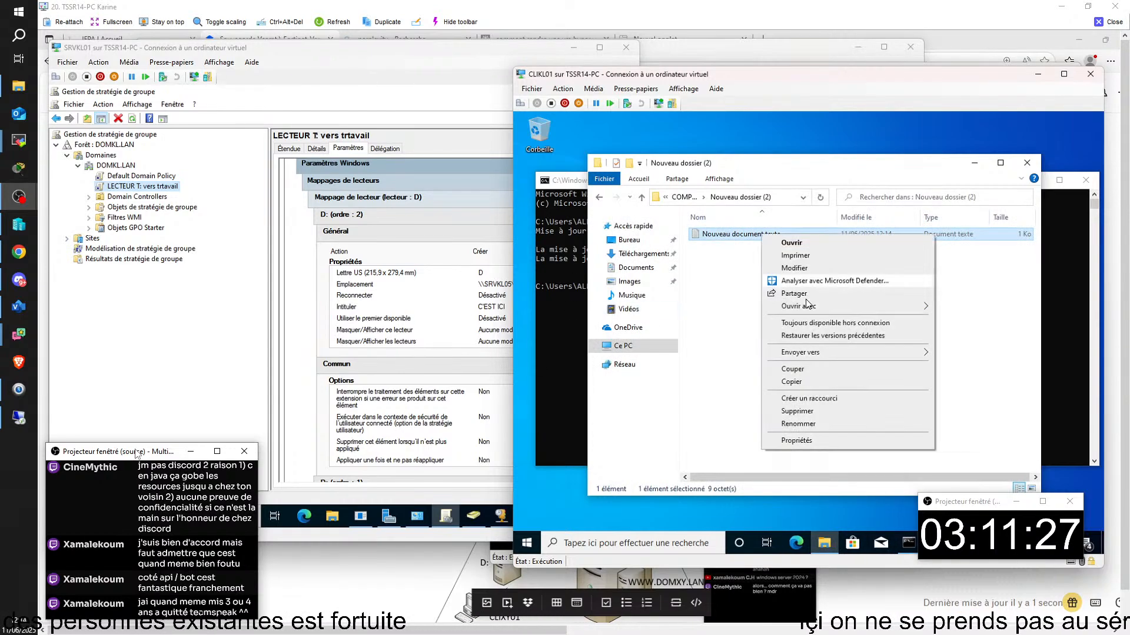
pyautogui.click(801, 426)
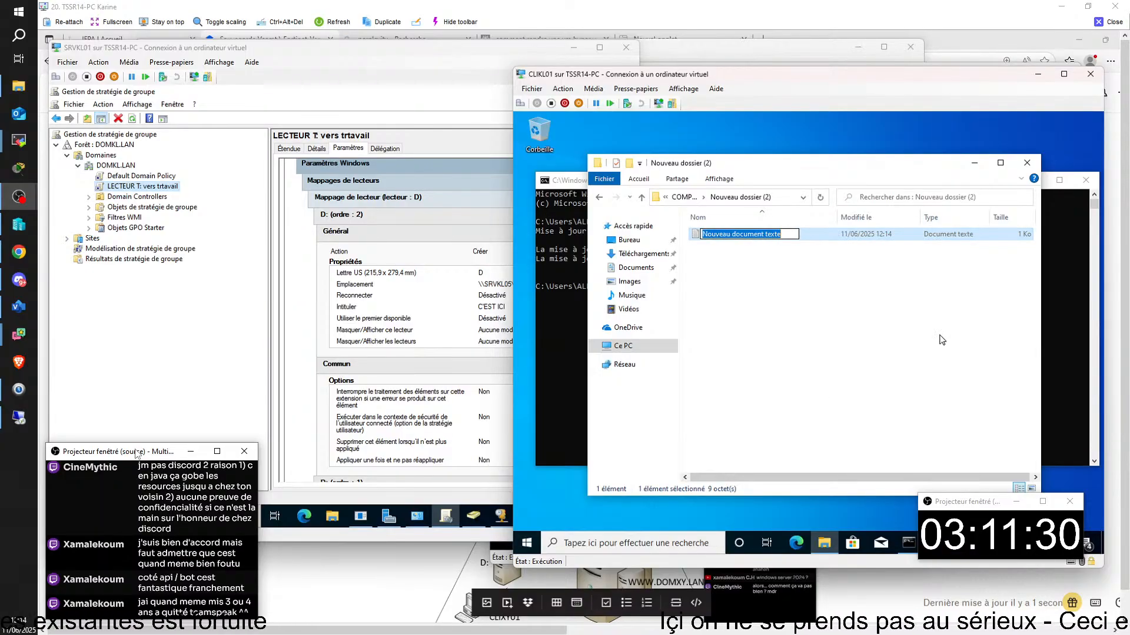
pyautogui.write('bonjour')
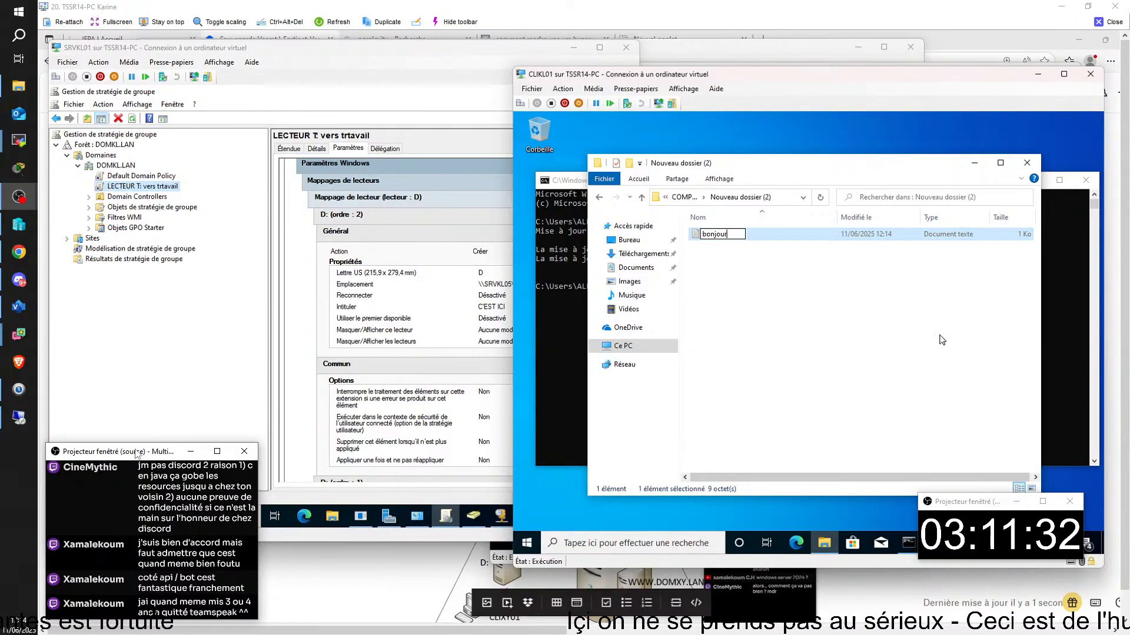
pyautogui.press('Return')
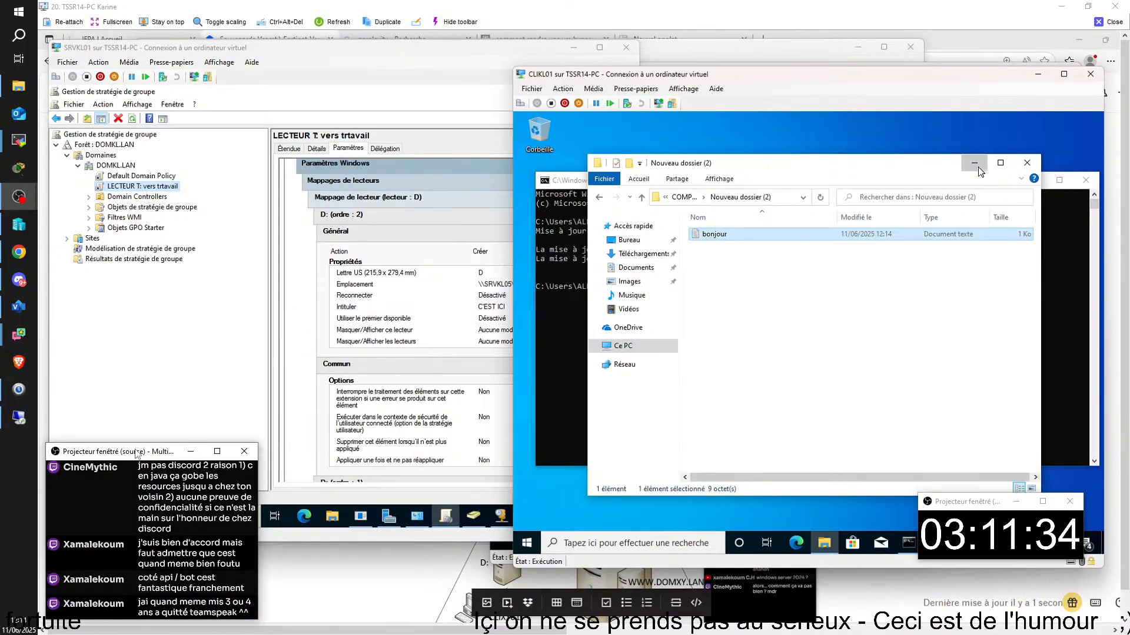
pyautogui.click(975, 163)
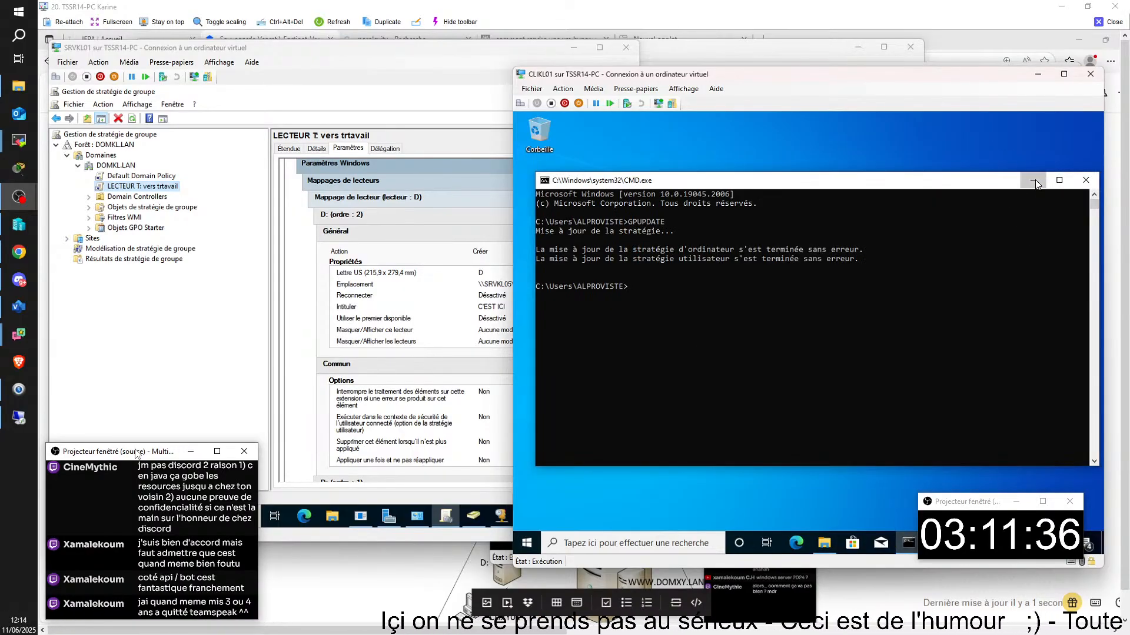
pyautogui.click(1035, 181)
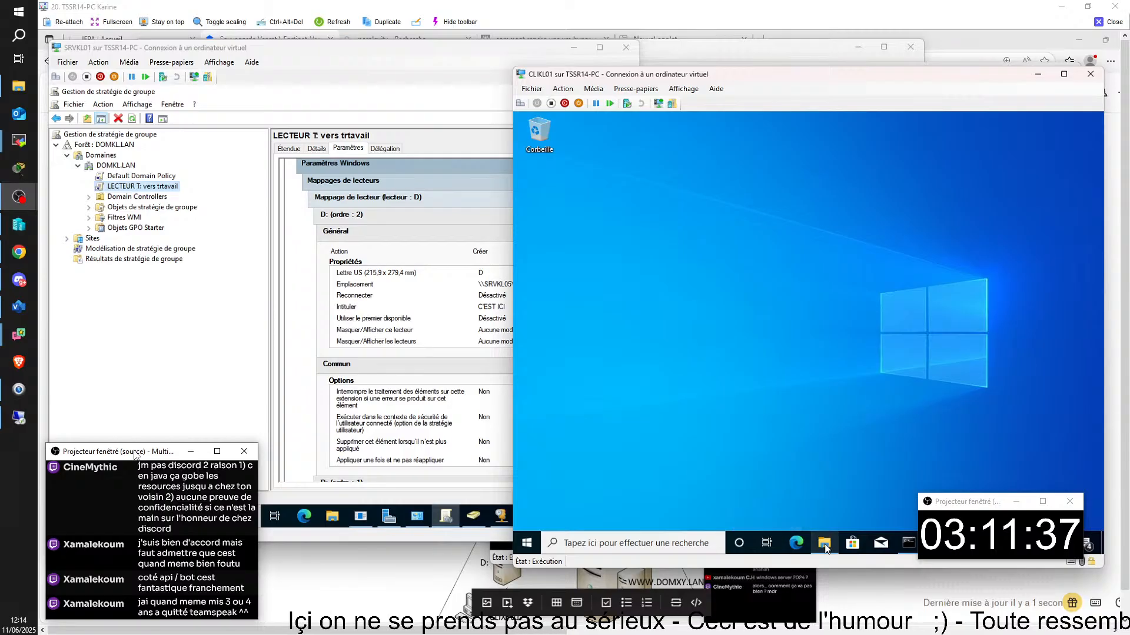
# - Open drive T: from Ce PC and confirm access to the INFO folder is denied
pyautogui.click(823, 542)
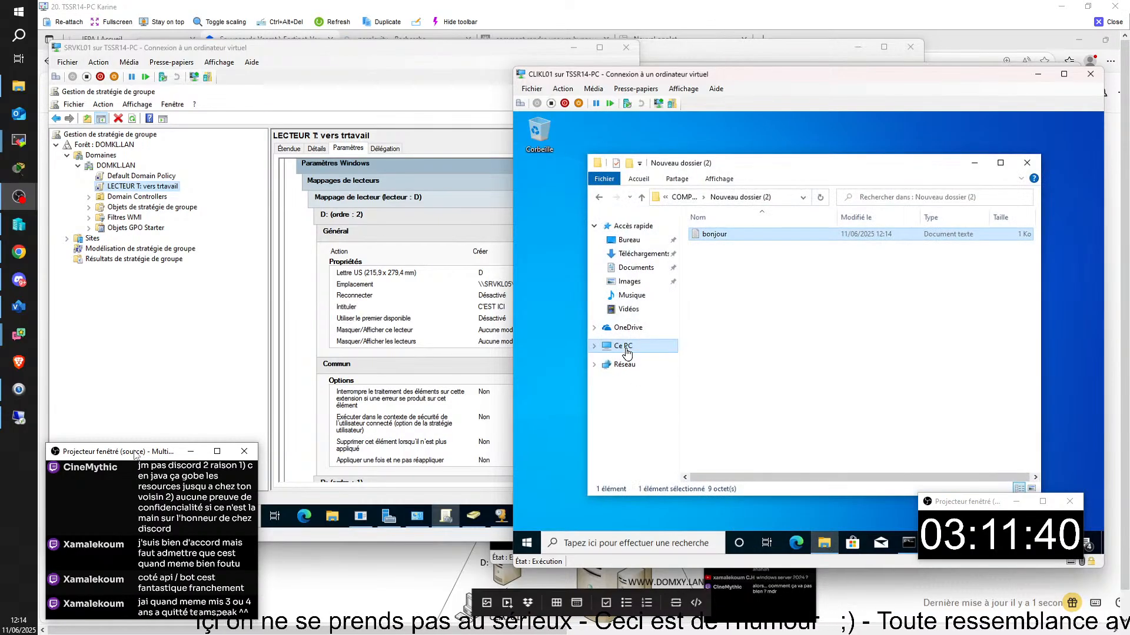
pyautogui.click(627, 353)
pyautogui.doubleClick(759, 441)
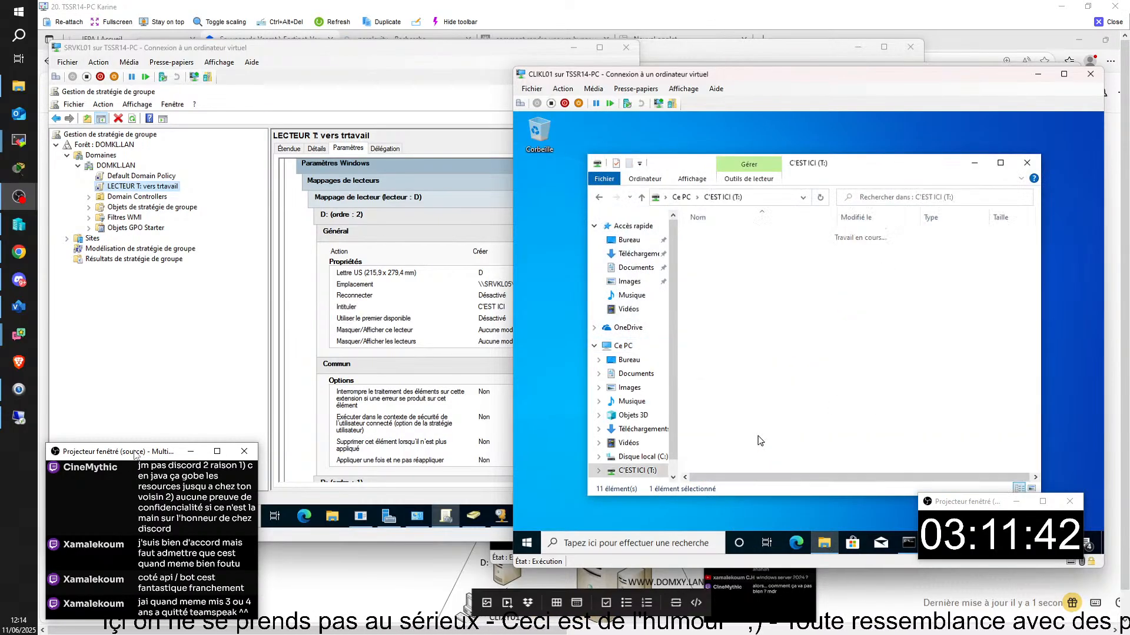
pyautogui.doubleClick(709, 247)
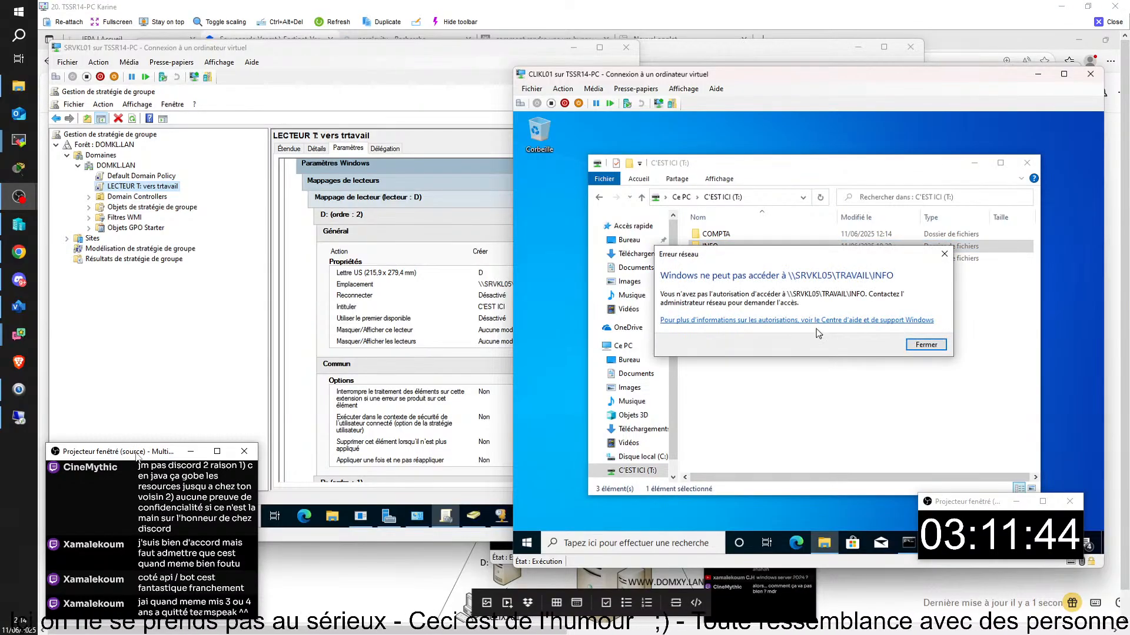
pyautogui.click(926, 345)
# - Create a Nouveau document texte in the RH folder, then minimize Explorer
pyautogui.doubleClick(720, 260)
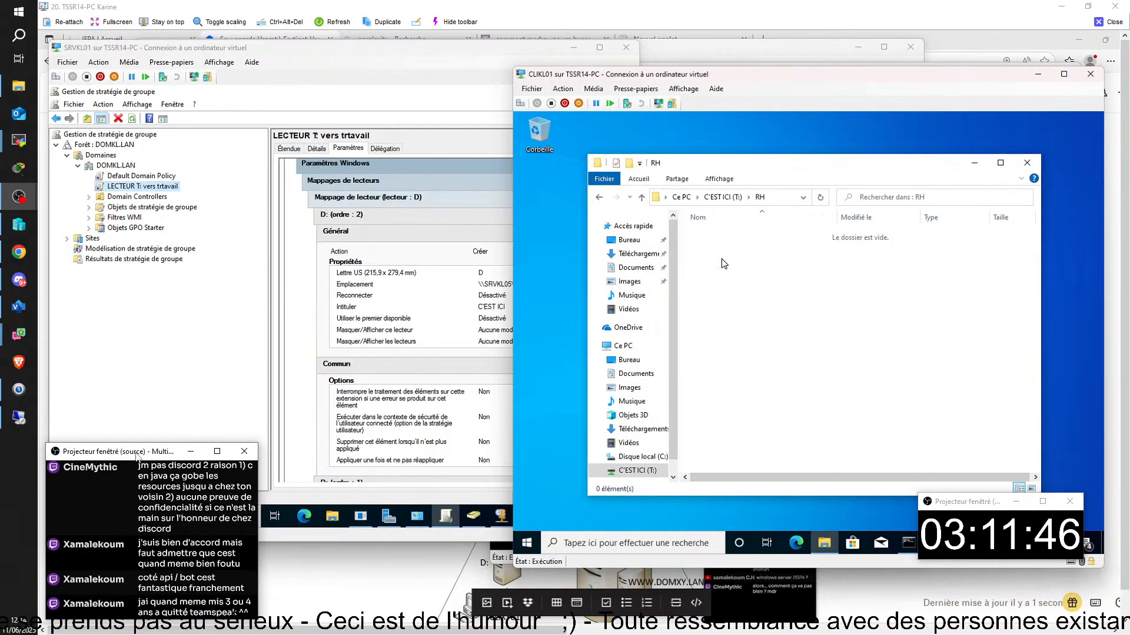
pyautogui.rightClick(757, 290)
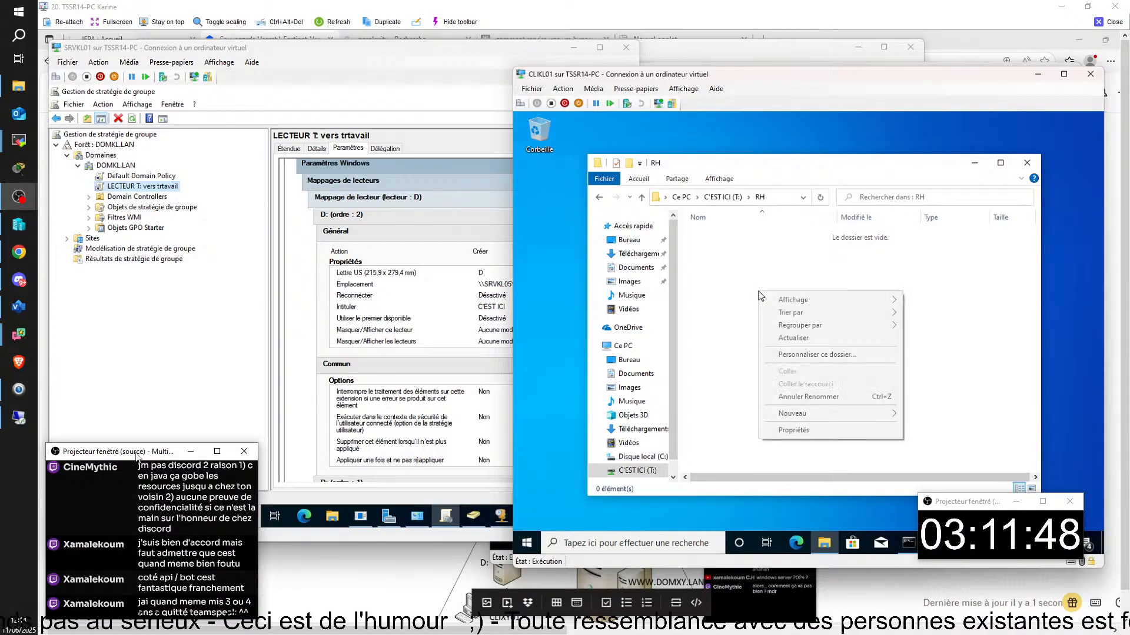
pyautogui.moveTo(839, 413)
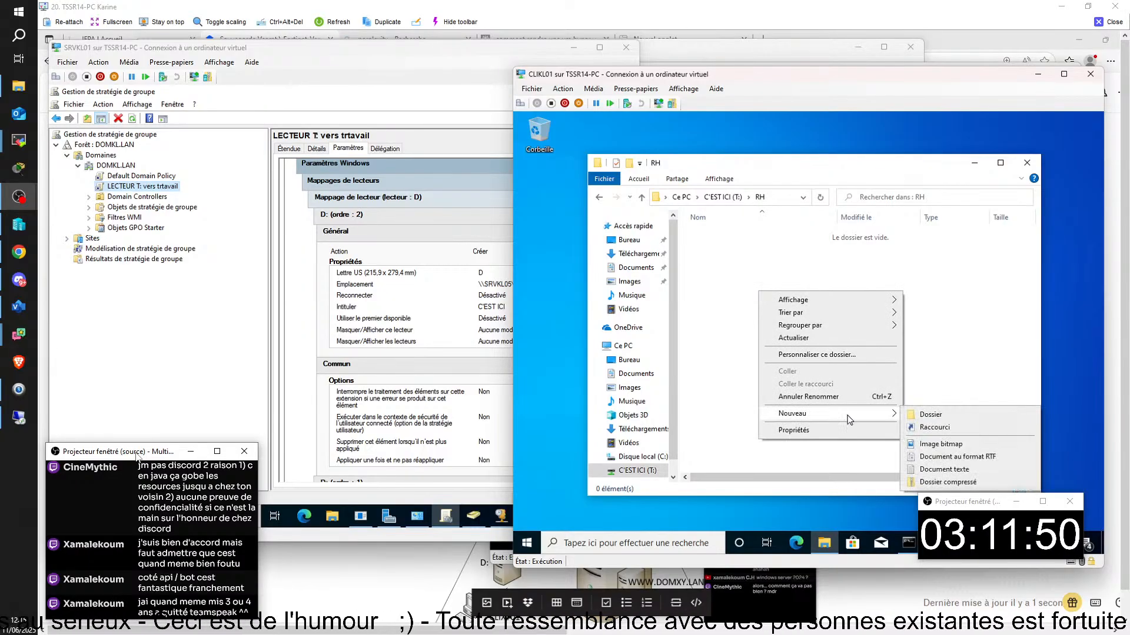
pyautogui.click(947, 468)
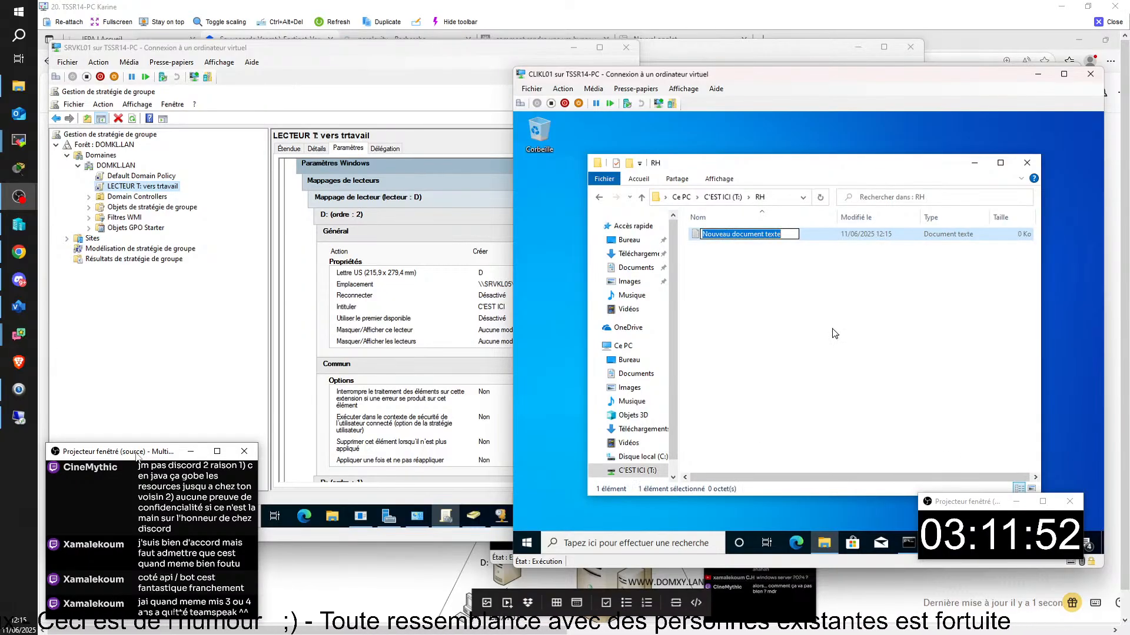
pyautogui.press('Return')
pyautogui.click(754, 293)
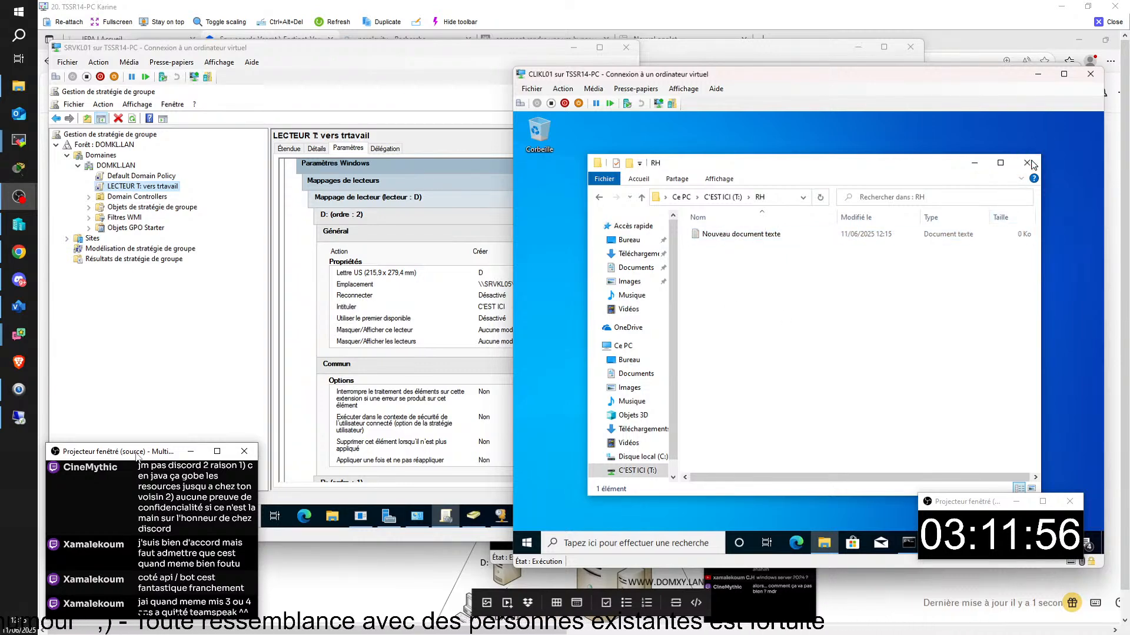
pyautogui.click(973, 163)
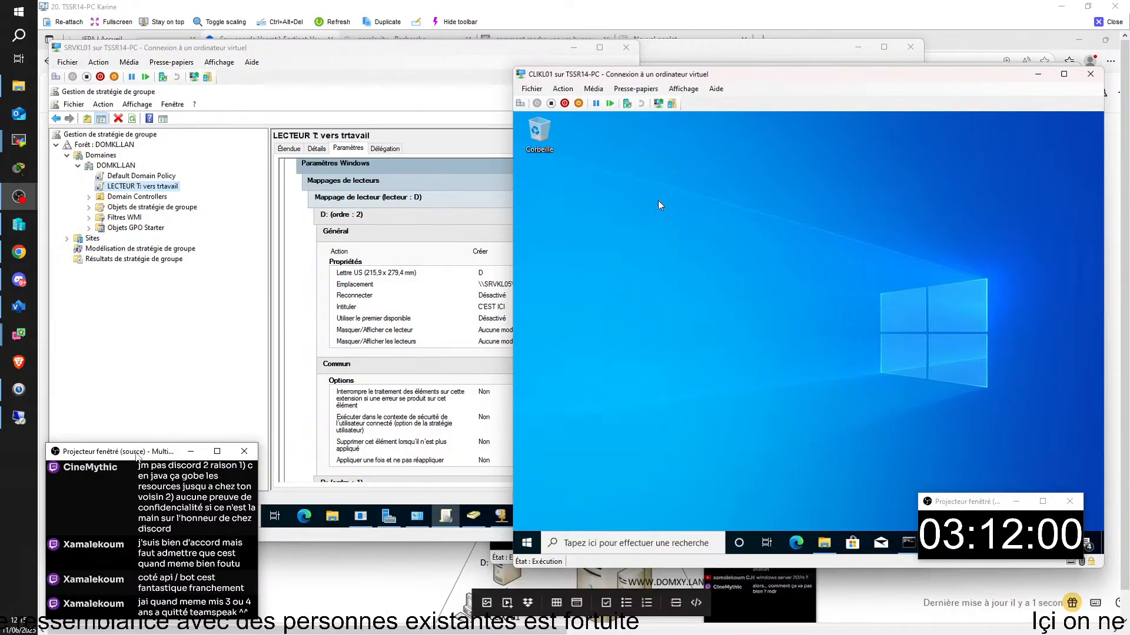
# - Minimize the CLIKL01, SRVKL01, Server Manager and SRVKL04 windows and bring up the Dropbox network diagram
pyautogui.click(1038, 79)
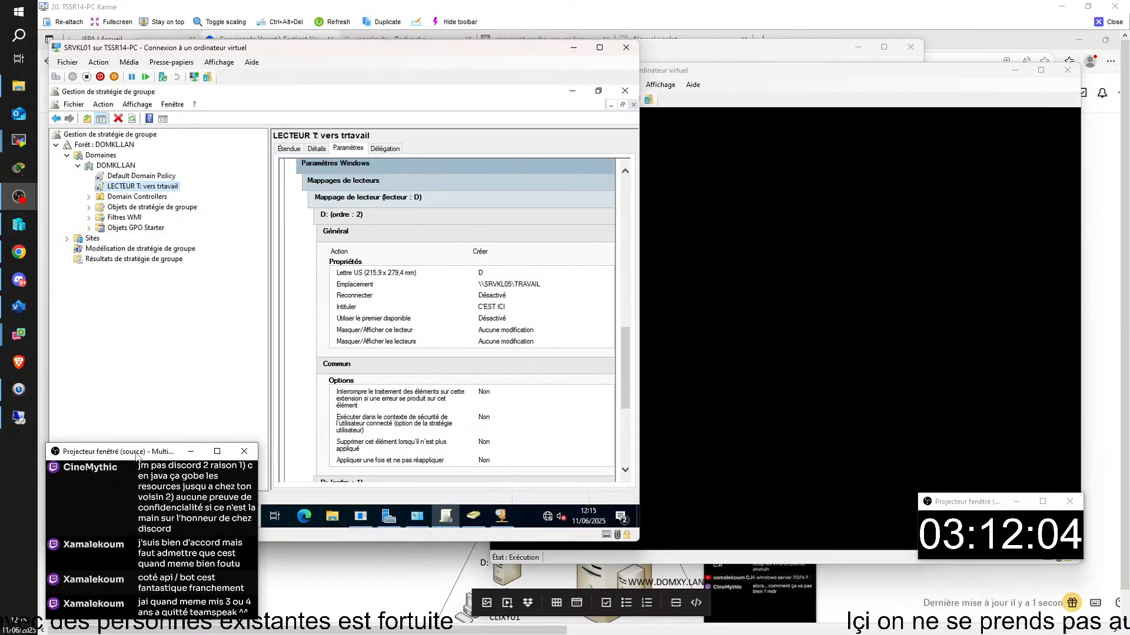
pyautogui.click(572, 49)
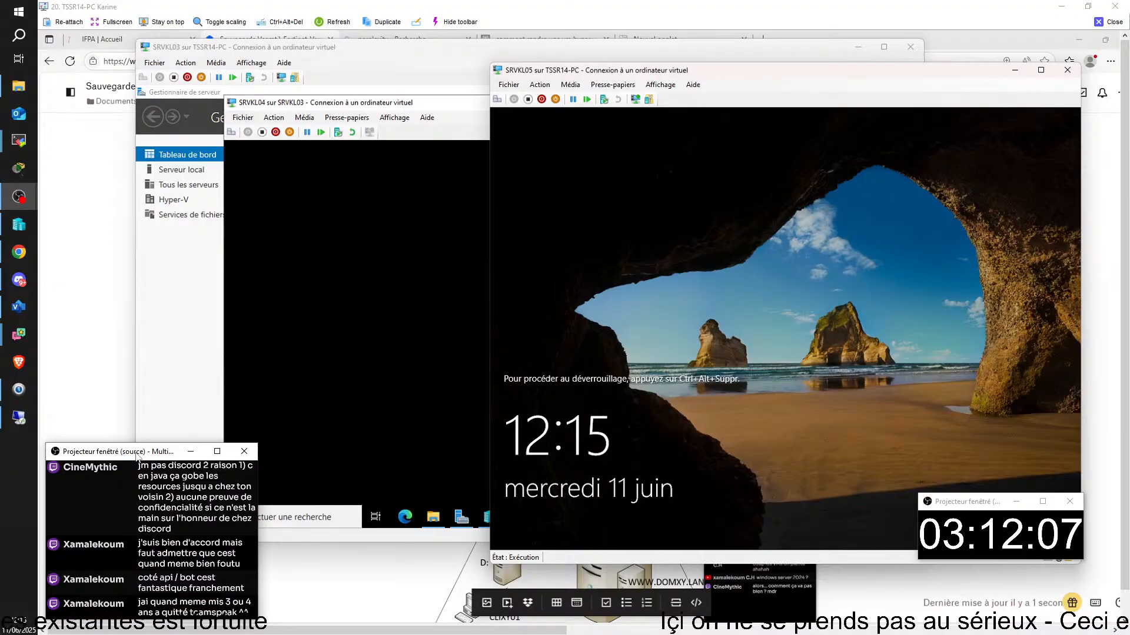
pyautogui.click(400, 231)
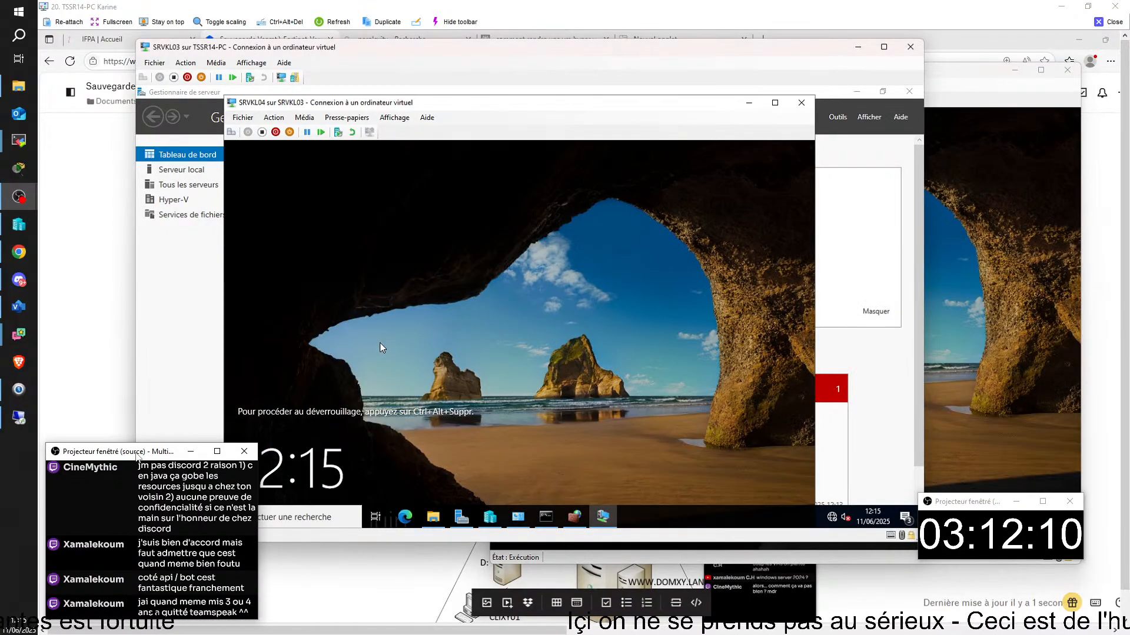
pyautogui.click(197, 298)
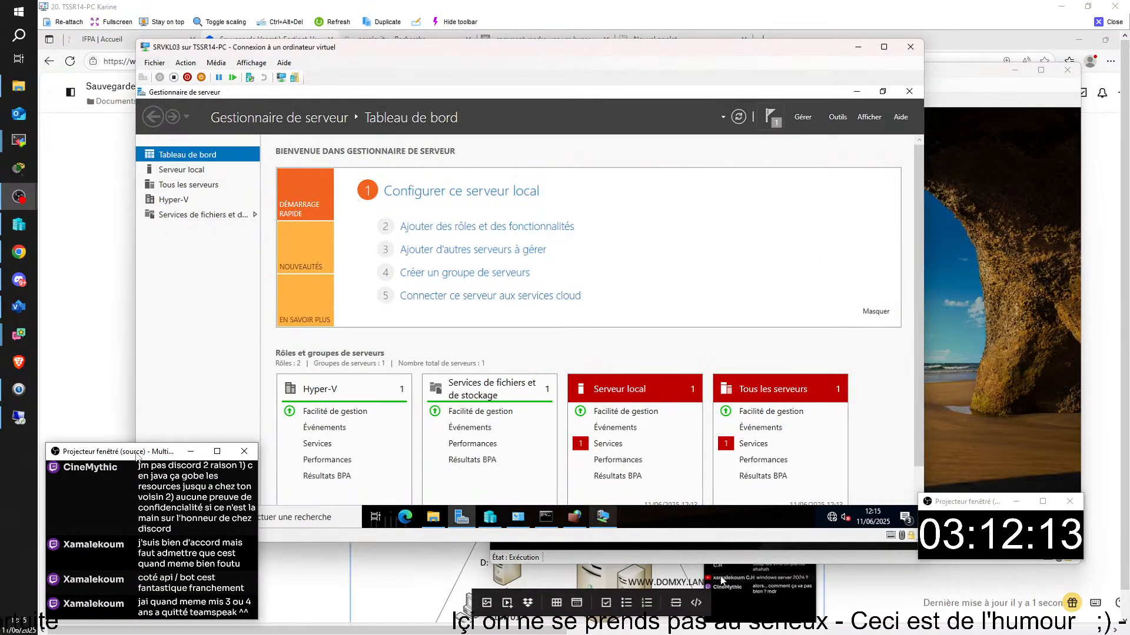
pyautogui.click(858, 91)
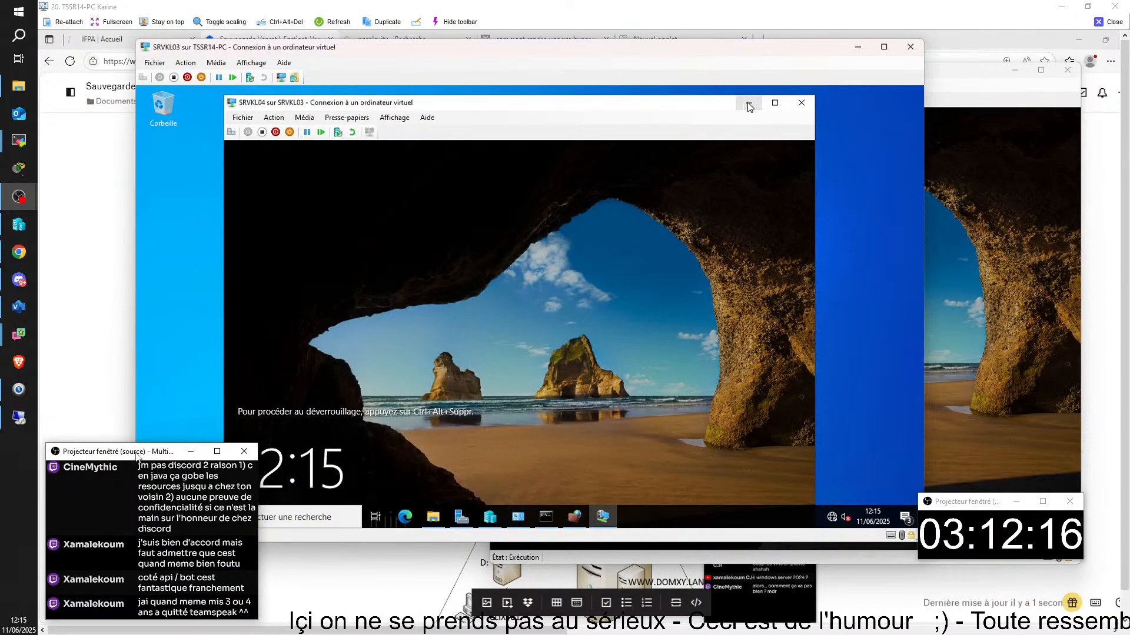
pyautogui.click(746, 104)
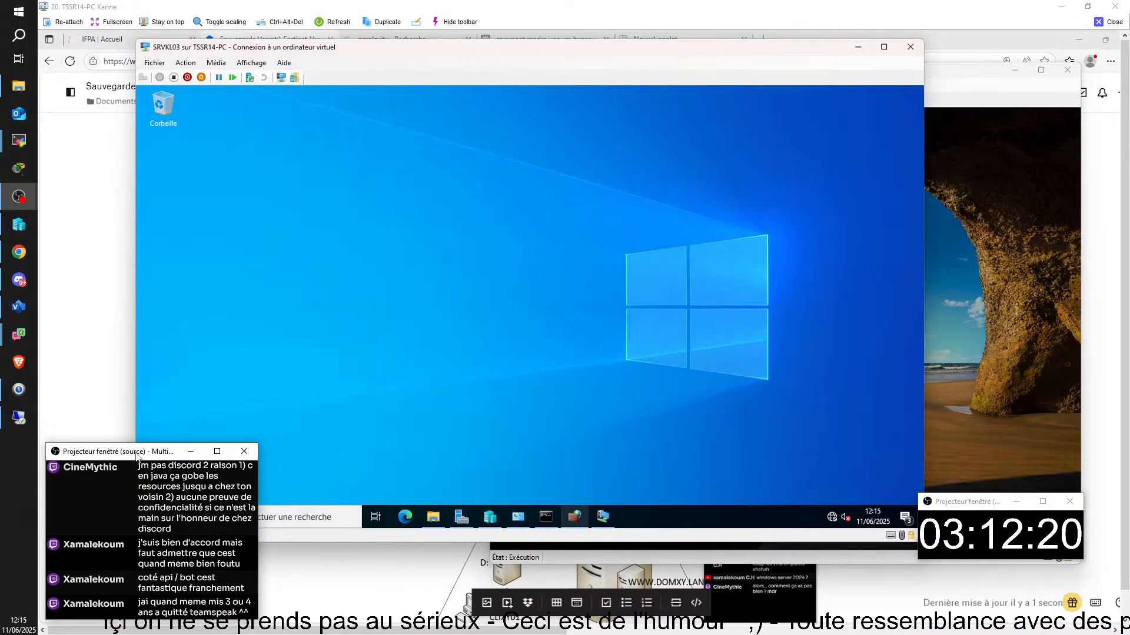
pyautogui.moveTo(574, 517)
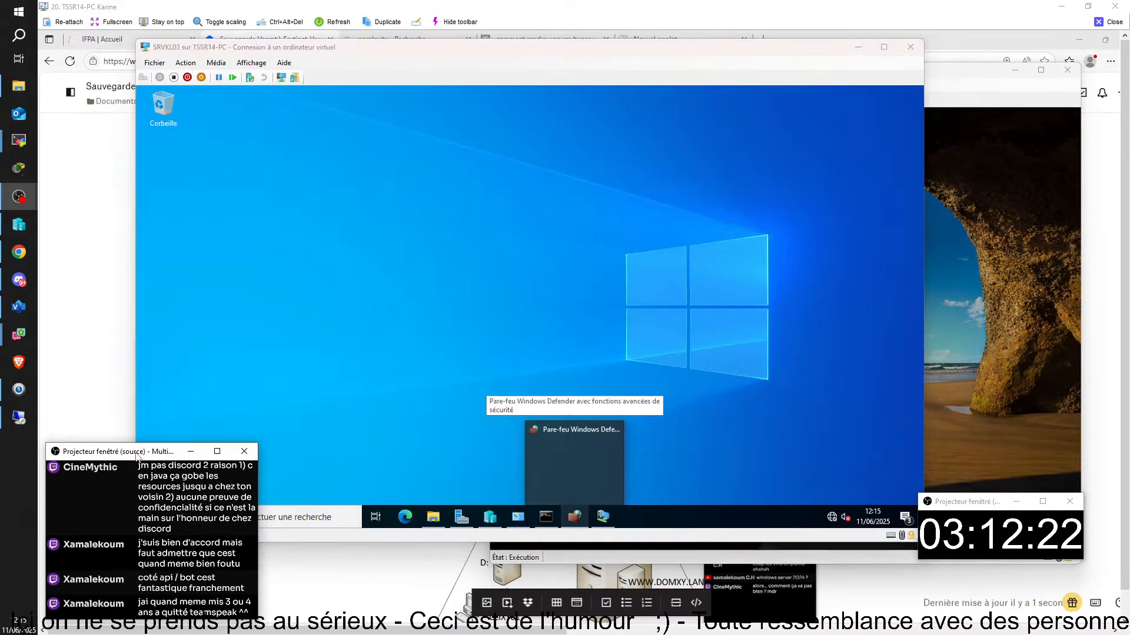
pyautogui.click(576, 618)
pyautogui.scroll(-4, 1018, 436)
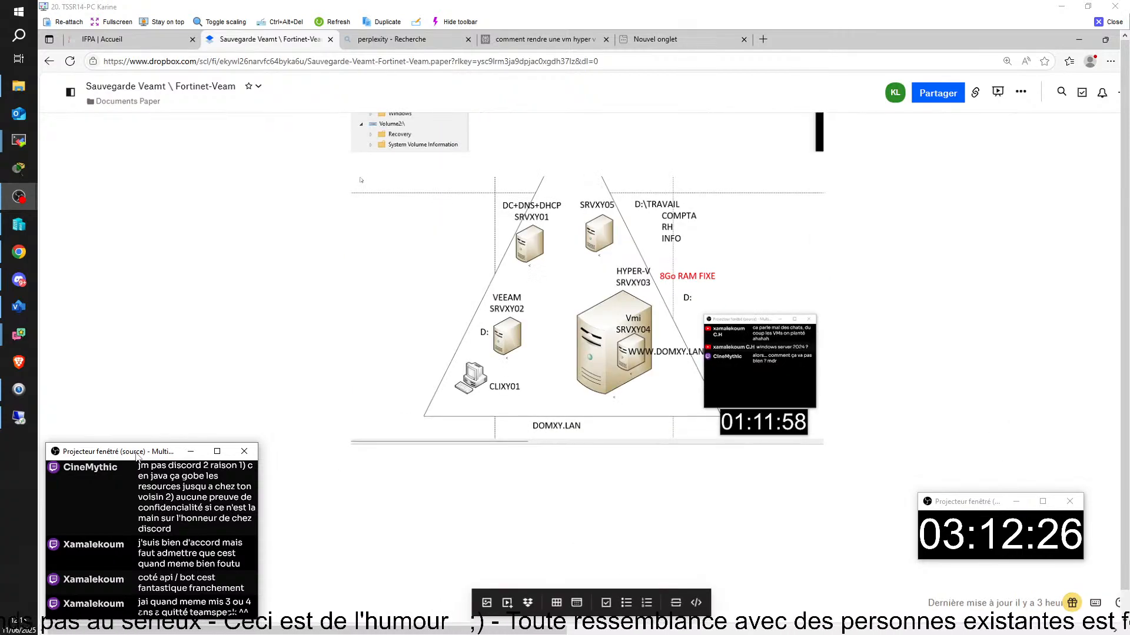
# - On SRVKL02's Veeam console, close the completed restore dialog and the Backup Browser
pyautogui.click(721, 624)
pyautogui.click(624, 582)
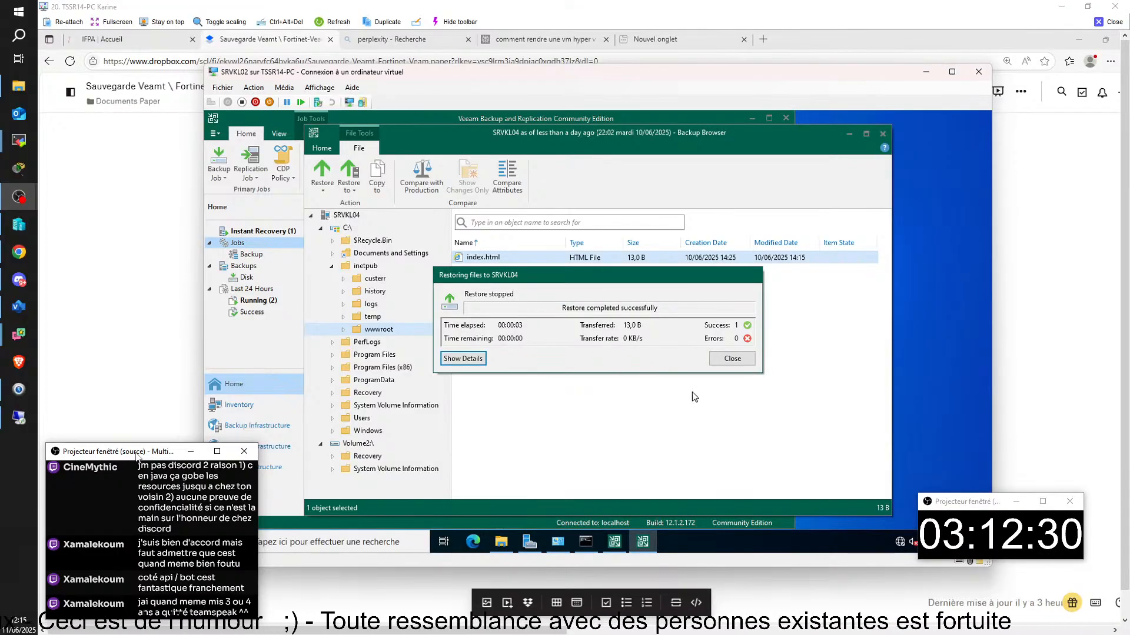
pyautogui.click(740, 360)
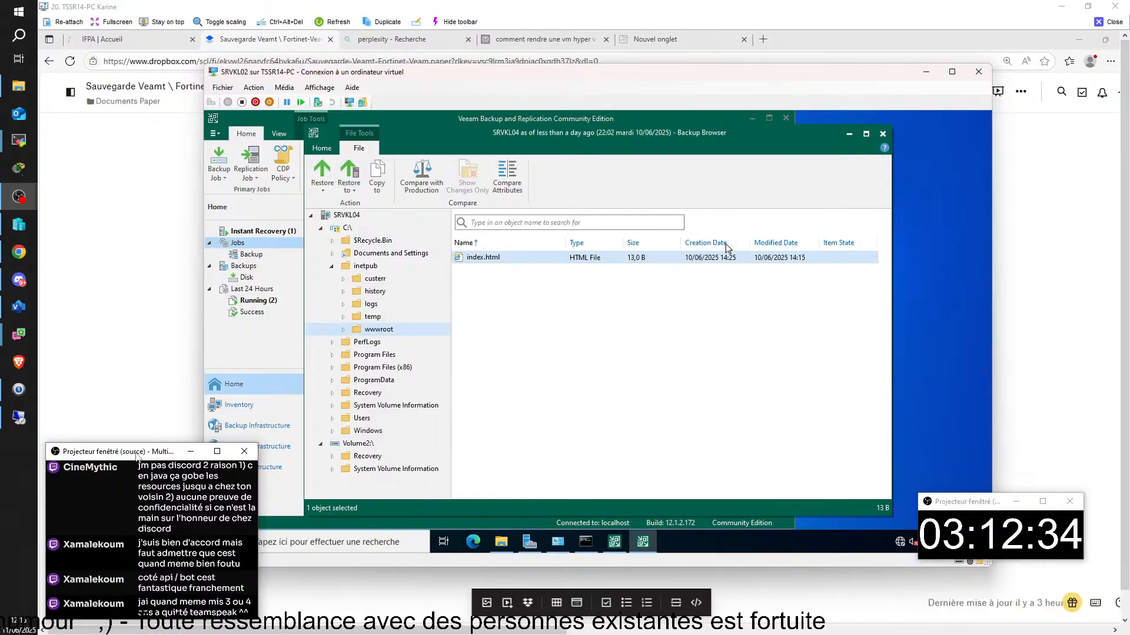
pyautogui.click(881, 134)
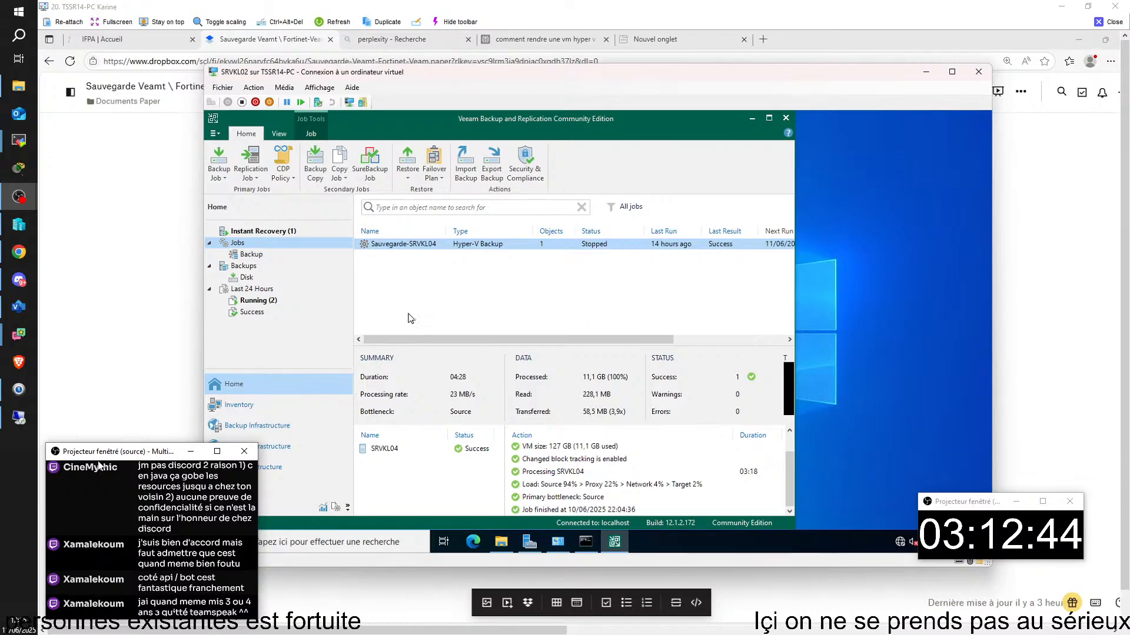
# - Show Backup Infrastructure > Managed Servers > Microsoft Windows, listing SRVKL02 as backup server
pyautogui.moveTo(90, 456); pyautogui.dragTo(961, 344)
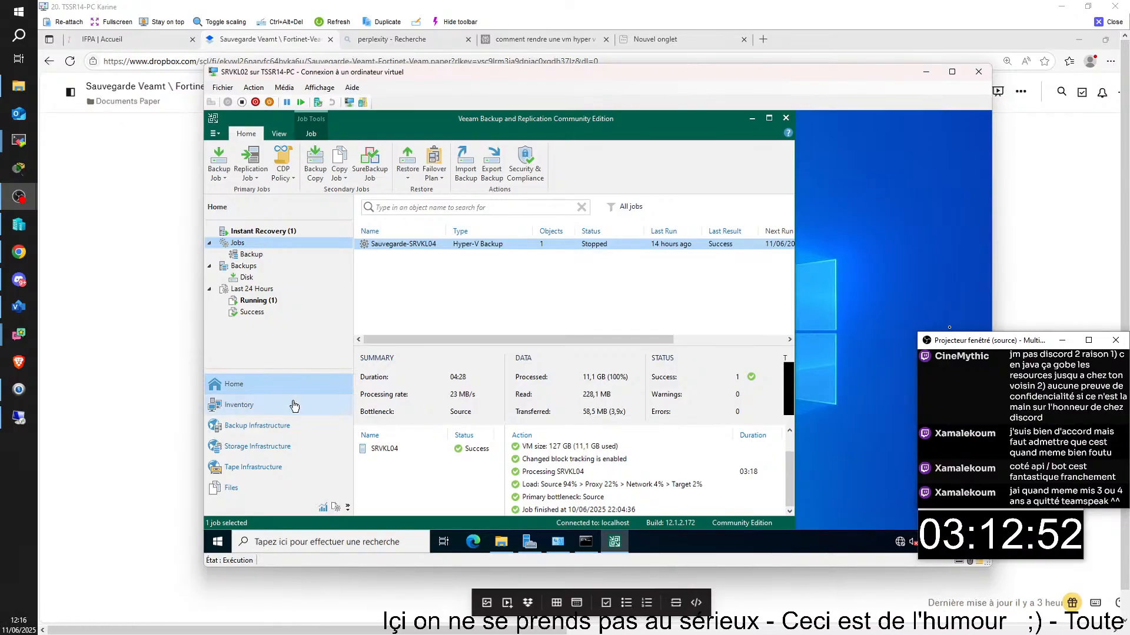
pyautogui.click(276, 428)
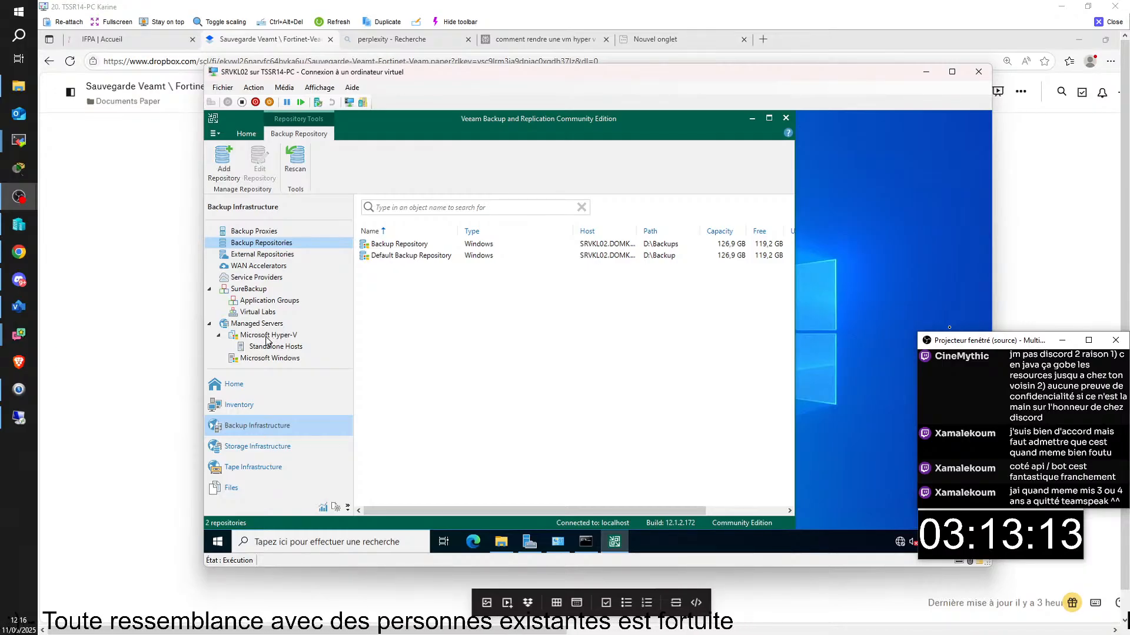
pyautogui.click(248, 360)
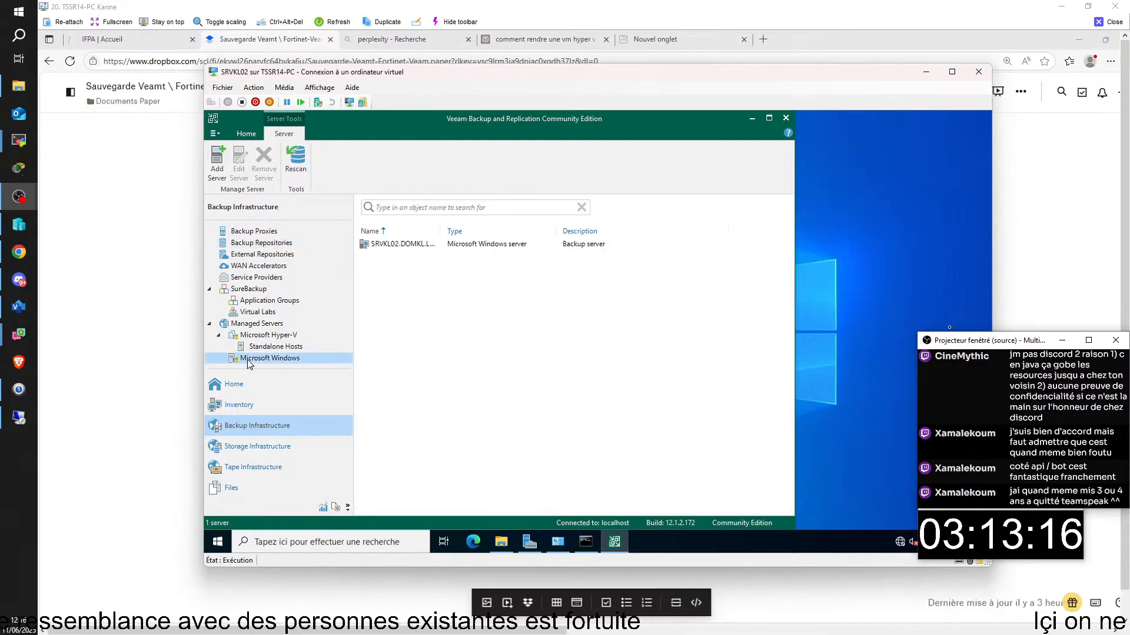
# - Start Add server under Microsoft Windows and enter SRVKL05 as the DNS name
pyautogui.rightClick(292, 362)
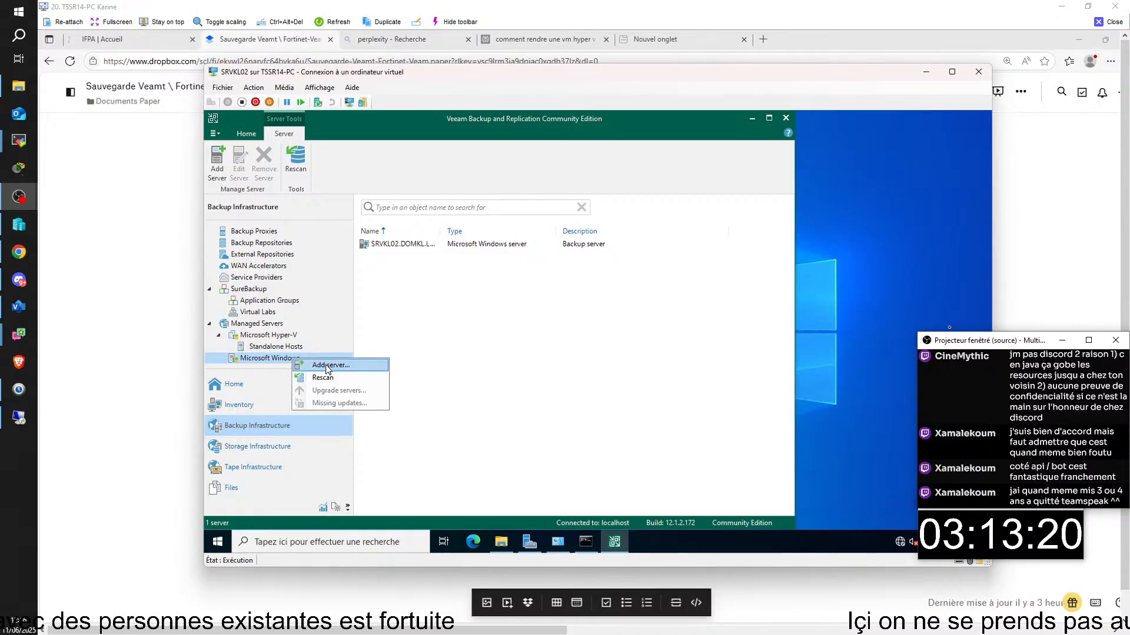
pyautogui.click(327, 366)
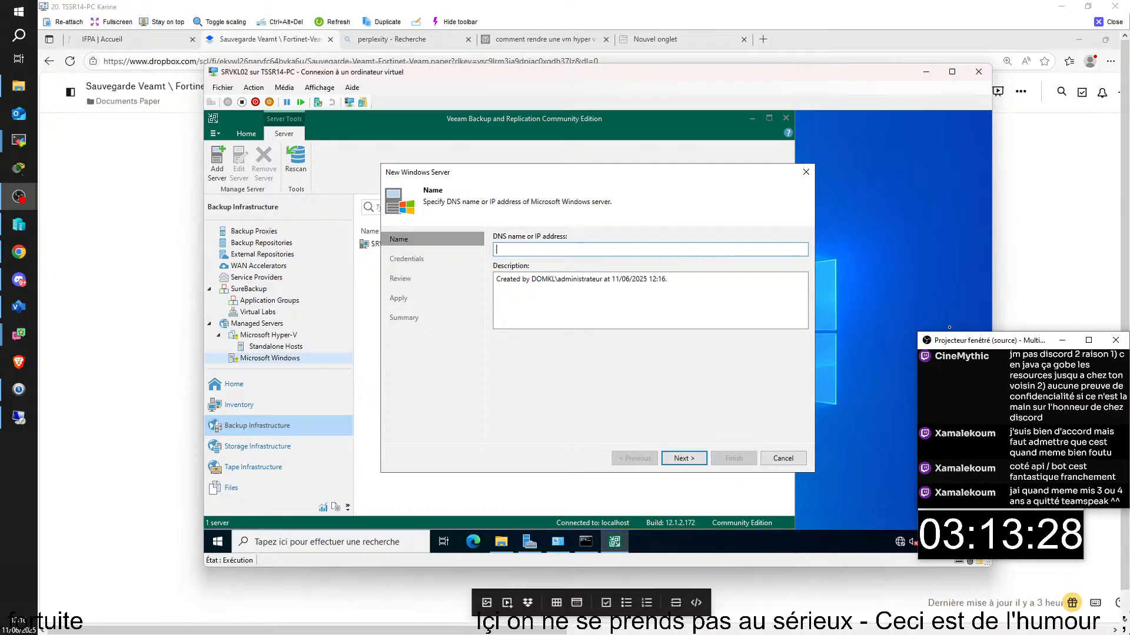
pyautogui.write('SR')
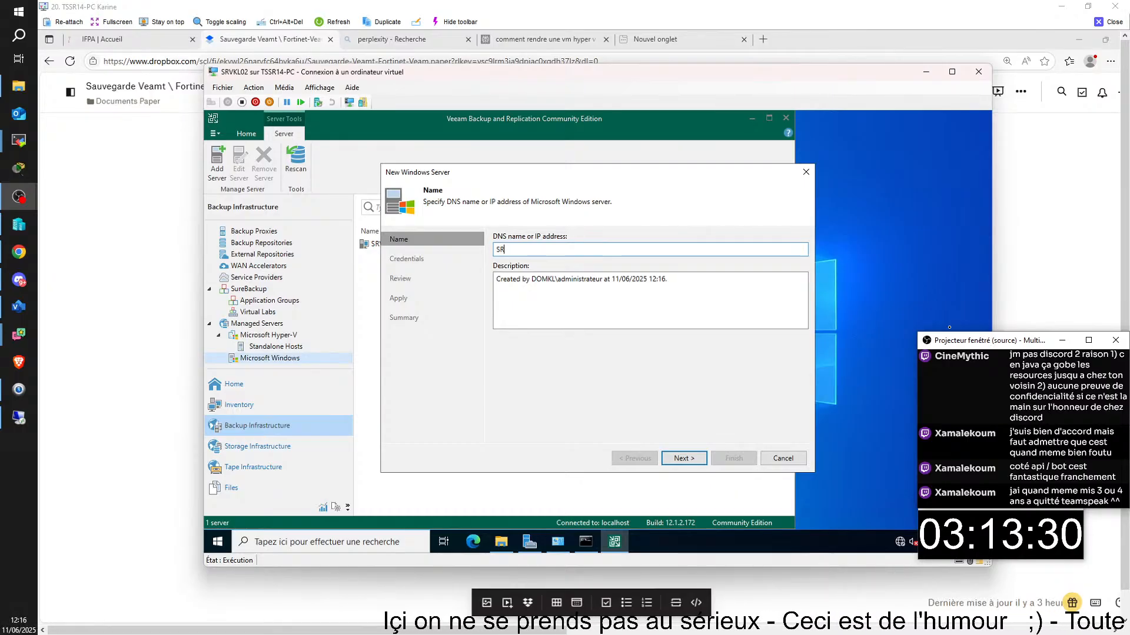
pyautogui.write('VKL05')
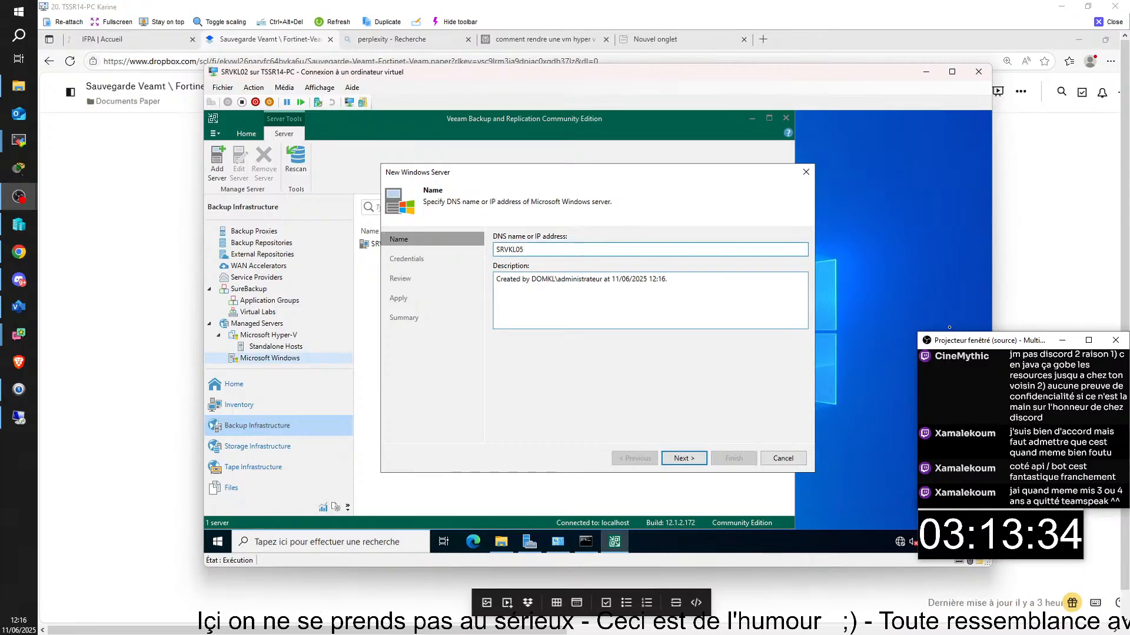
pyautogui.press('Tab')
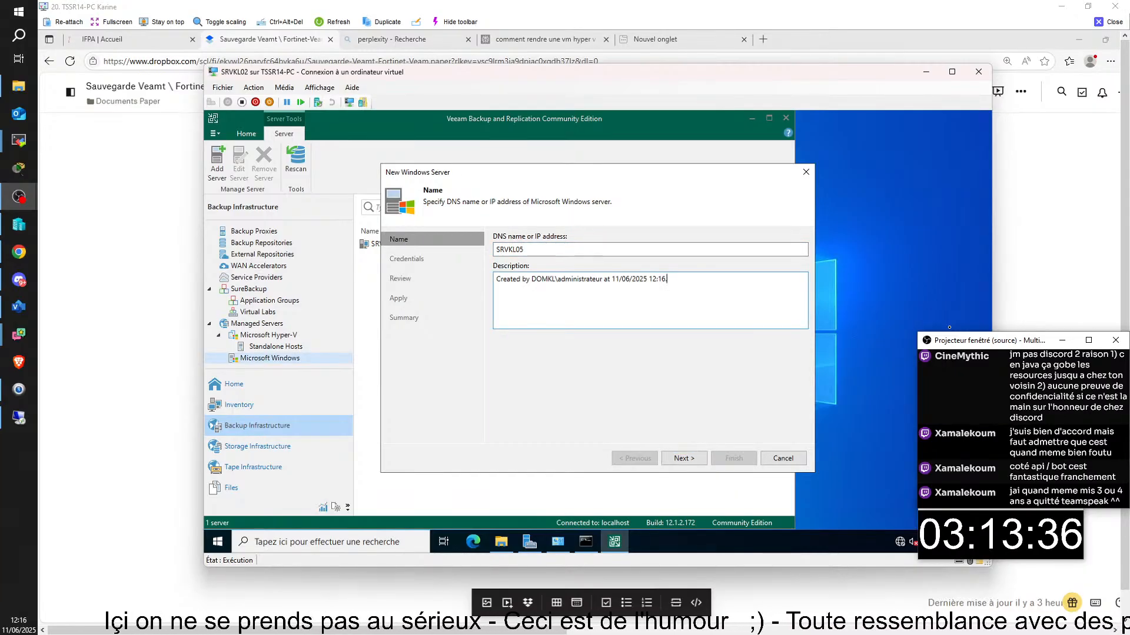
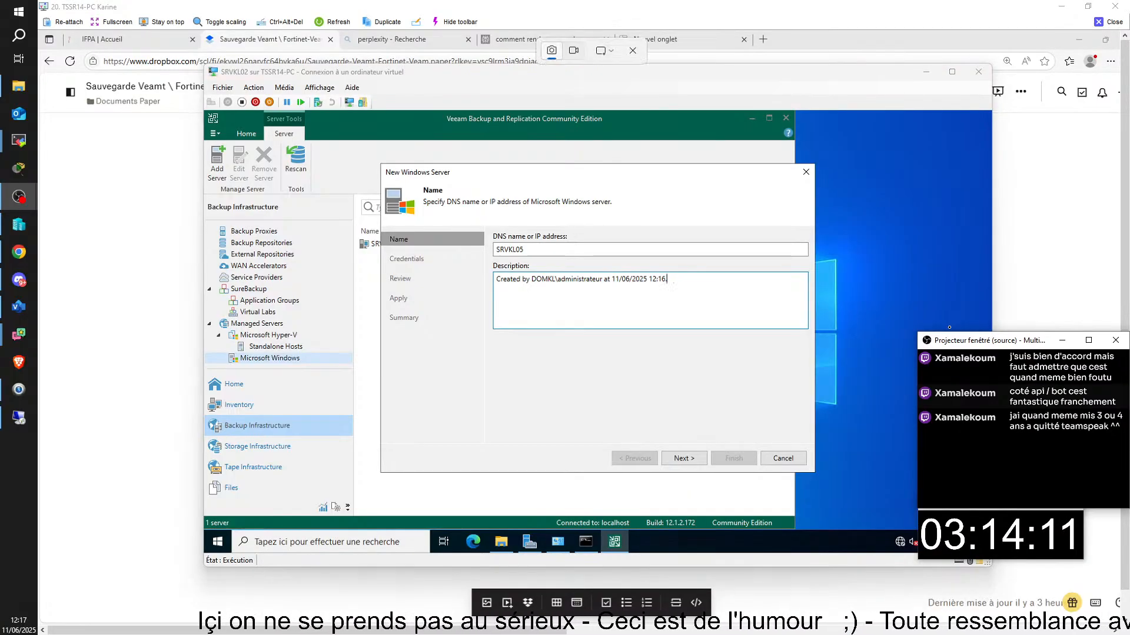
# - Snip the New Windows Server wizard's Name page for SRVKL05, then advance to Credentials
pyautogui.press('super+shift+s')
pyautogui.click(495, 439)
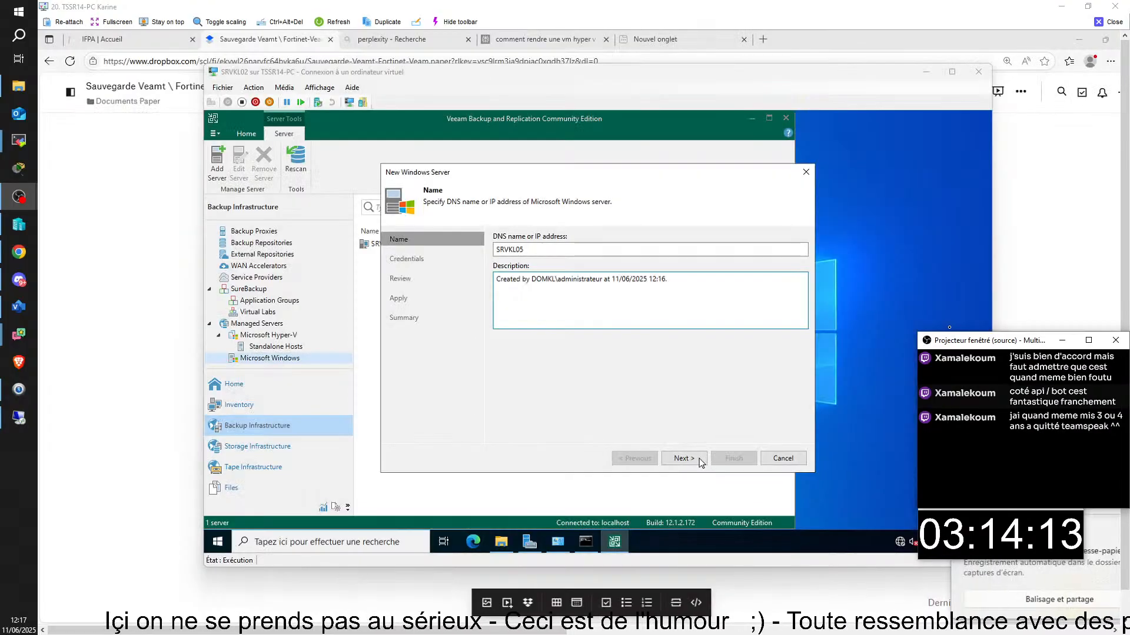
pyautogui.click(699, 460)
# - Paste the wizard screenshot into the Dropbox Paper notes and return to the server VM window
pyautogui.click(695, 633)
pyautogui.rightClick(594, 498)
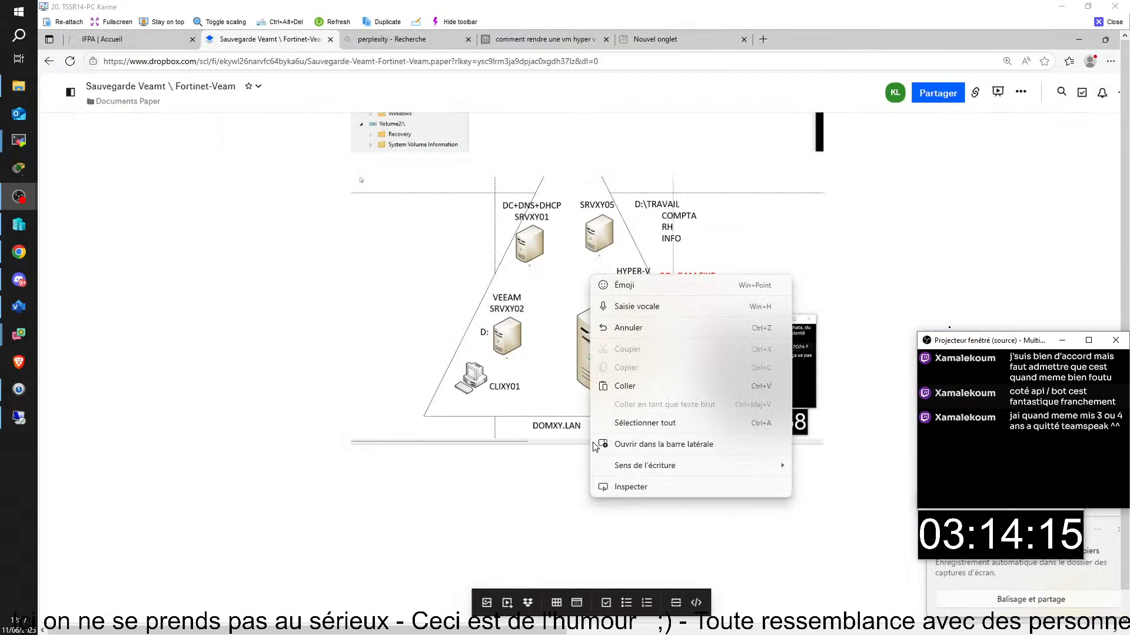
pyautogui.click(630, 388)
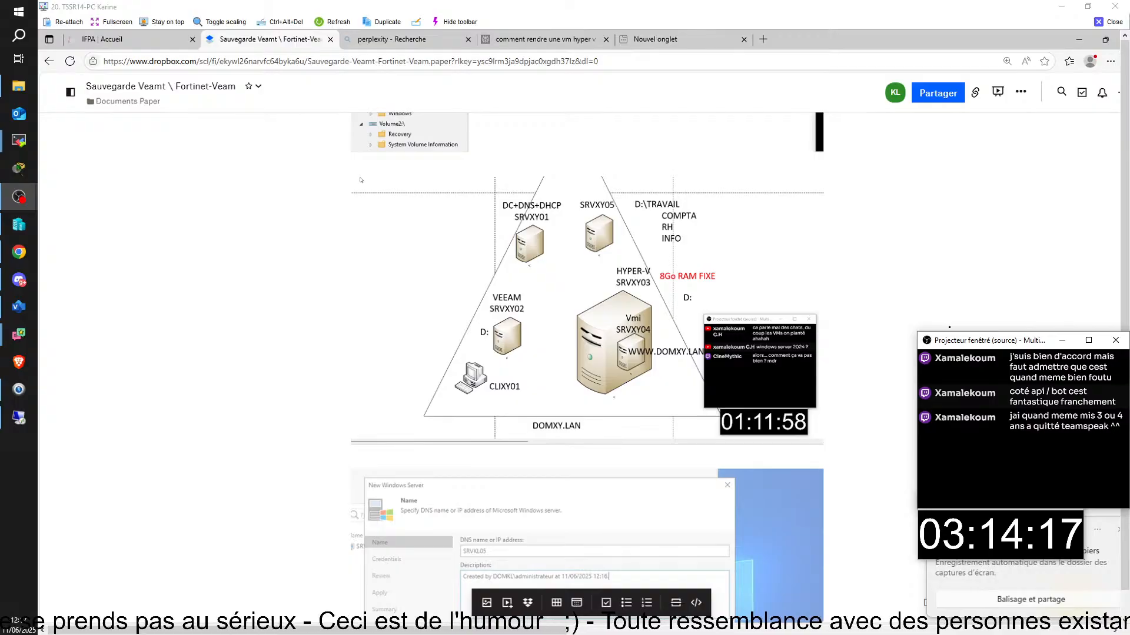
pyautogui.click(698, 632)
pyautogui.click(632, 595)
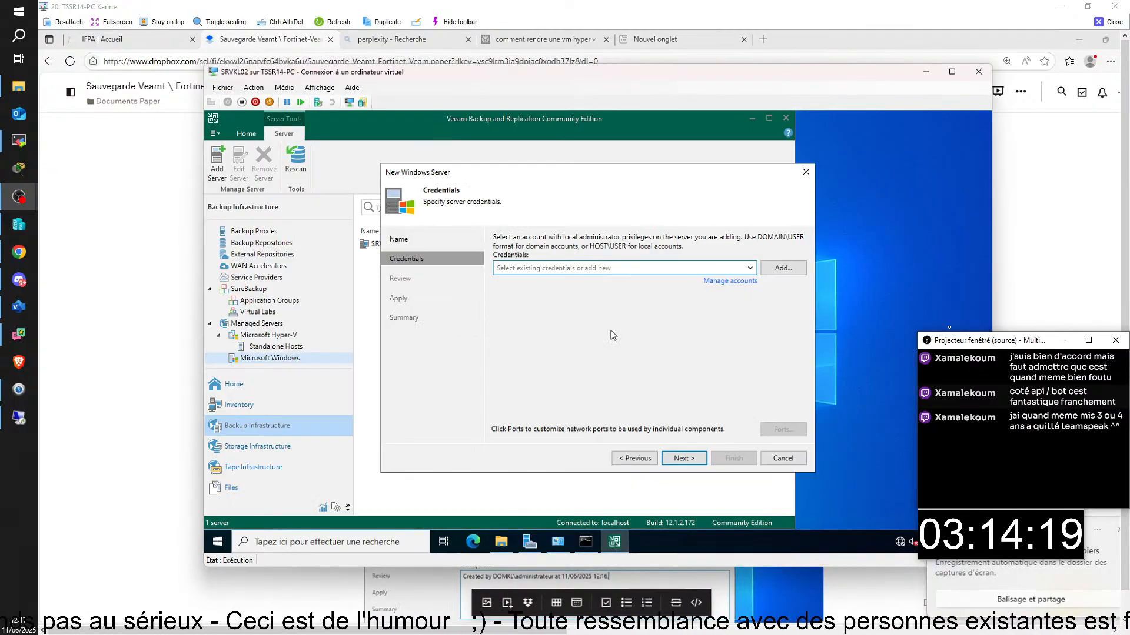
# - Use the saved domain administrator account for SRVKL05 and proceed to component detection
pyautogui.click(750, 269)
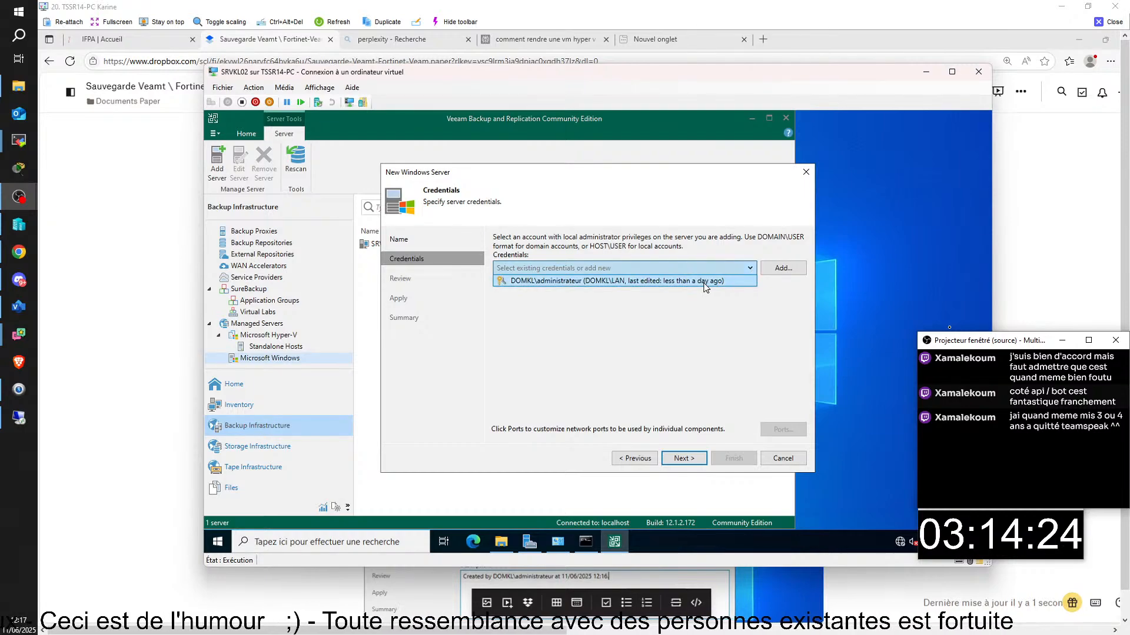
pyautogui.click(704, 281)
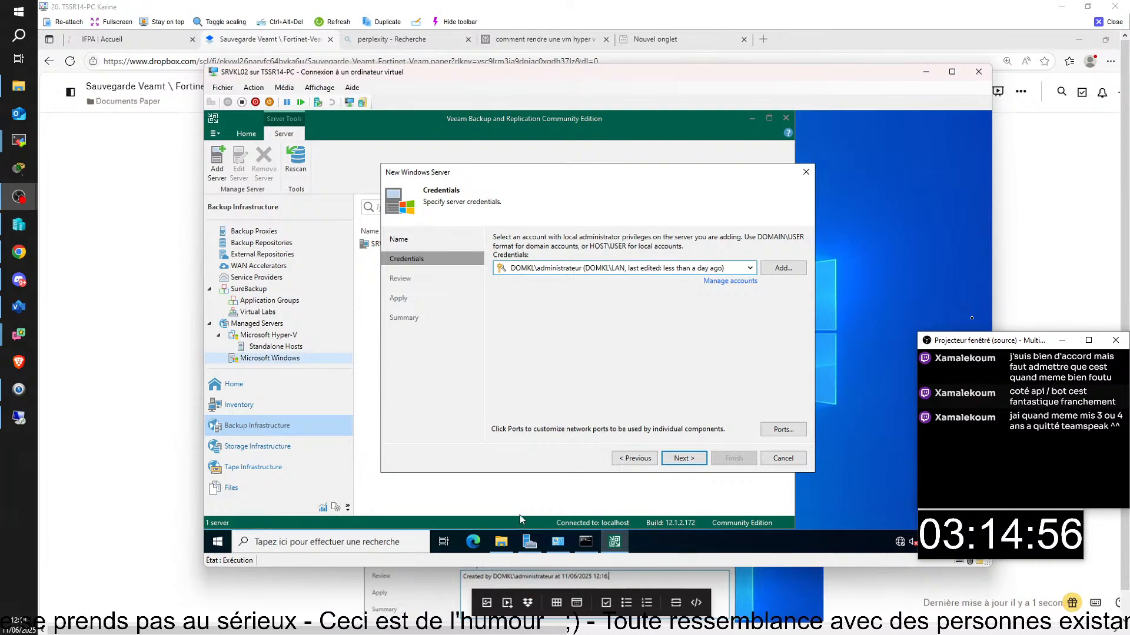
pyautogui.click(640, 464)
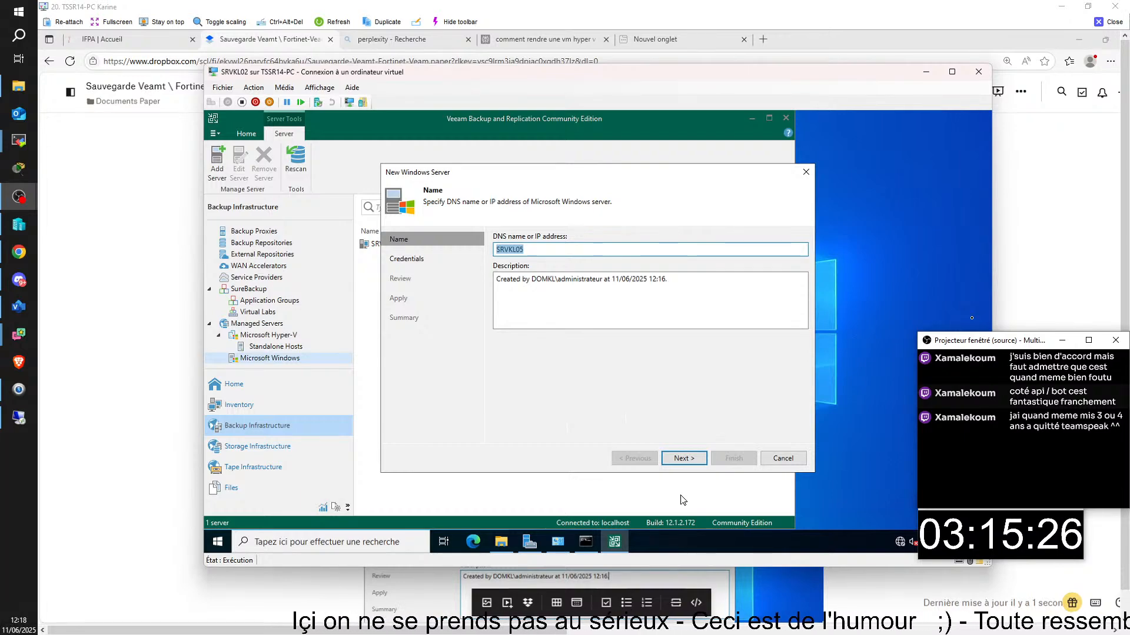
pyautogui.click(698, 461)
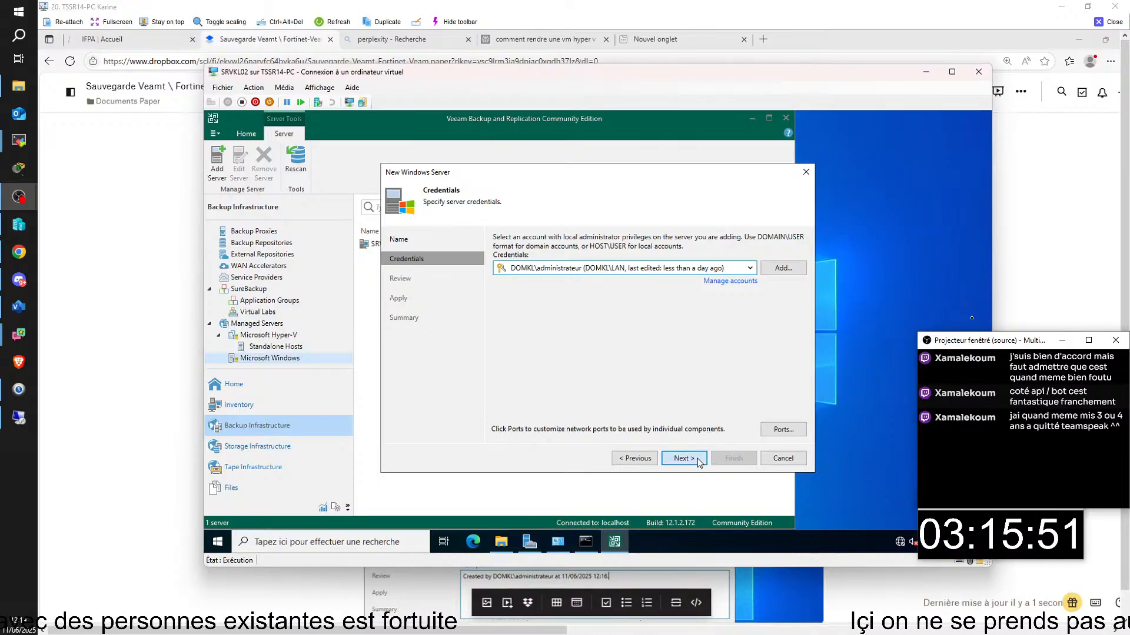
pyautogui.click(698, 461)
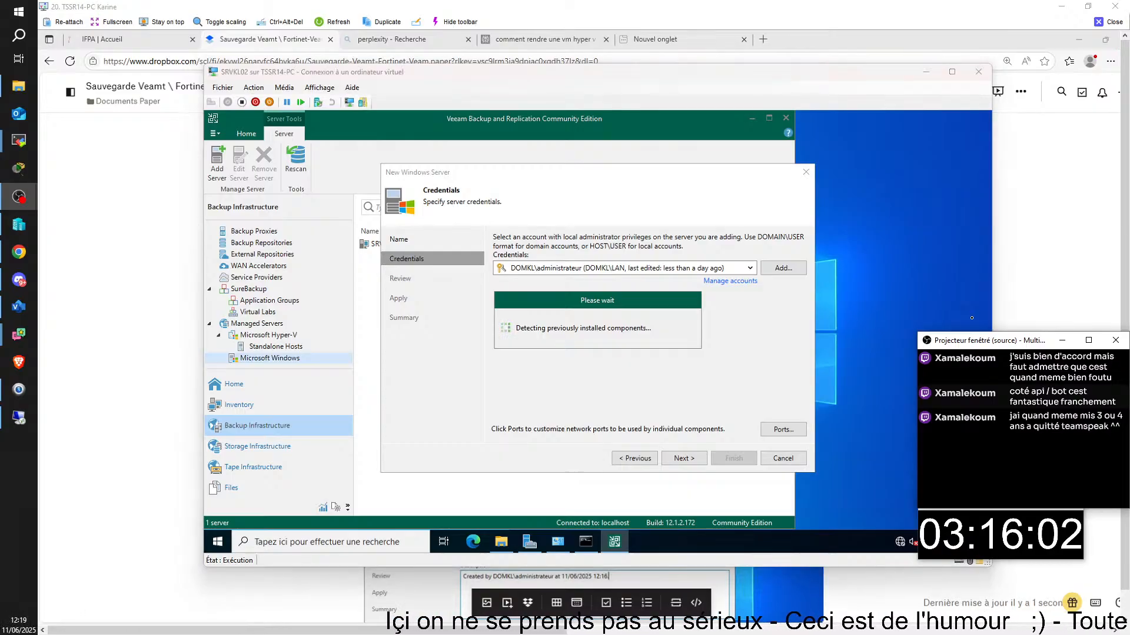
# - Scroll the detection results and snip a region of the wizard window
pyautogui.scroll(-2, 810, 599)
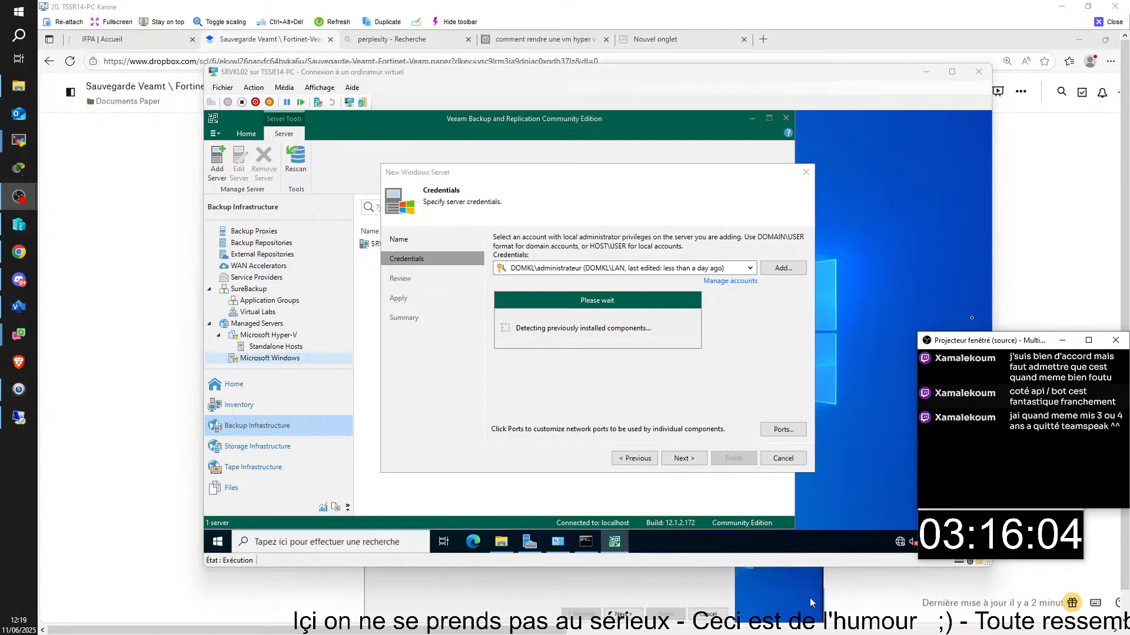
pyautogui.scroll(-2, 840, 599)
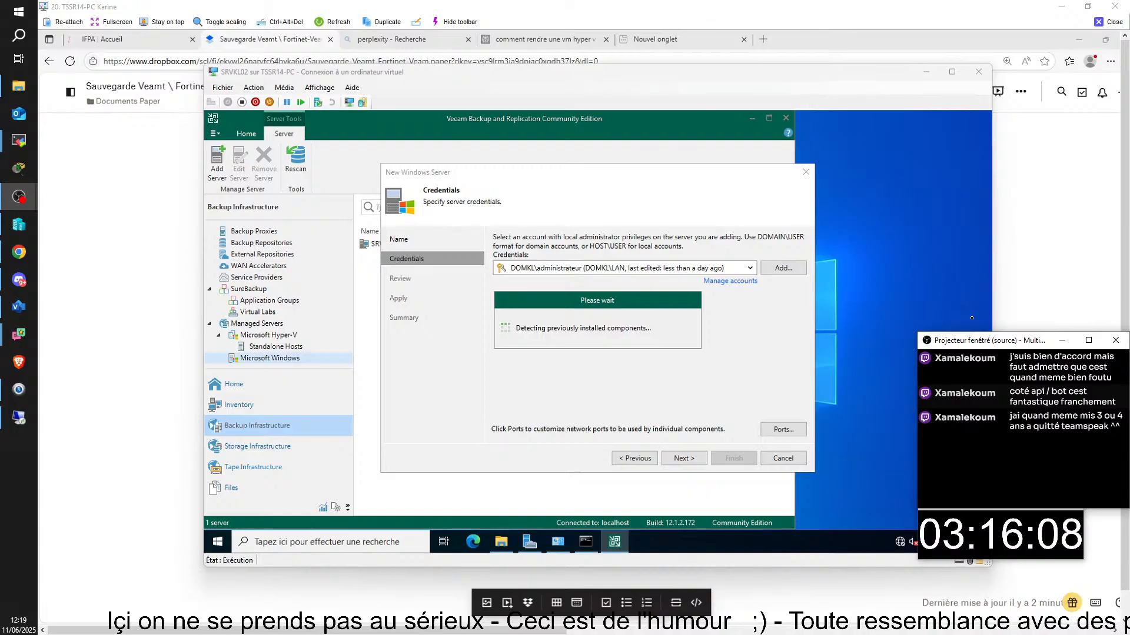
pyautogui.press('super+shift+s')
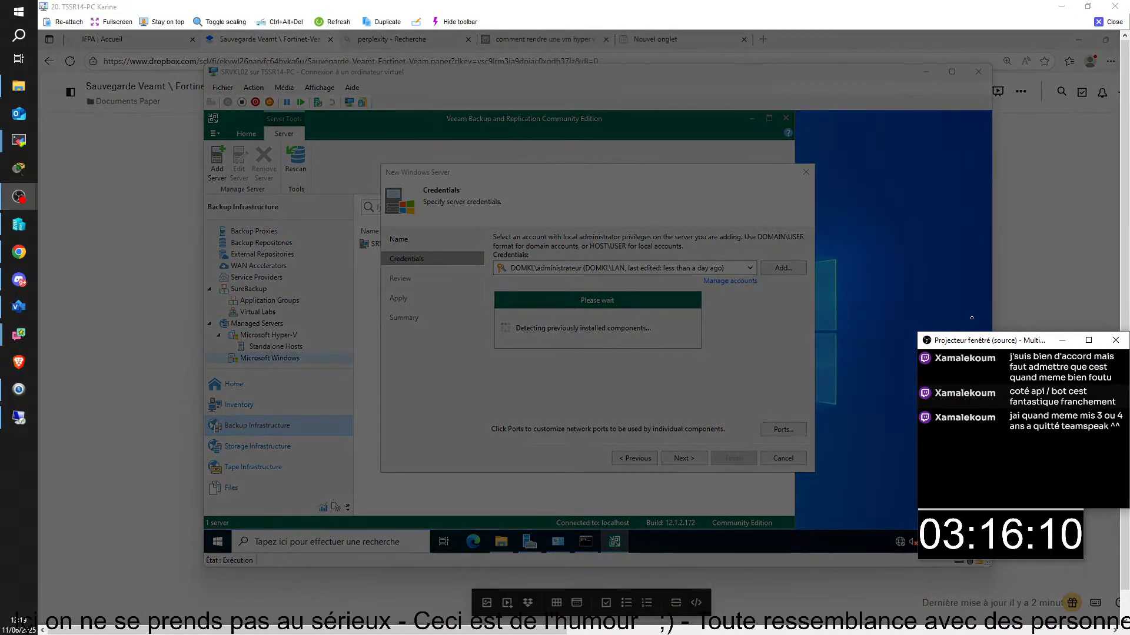
pyautogui.moveTo(381, 164); pyautogui.dragTo(771, 479)
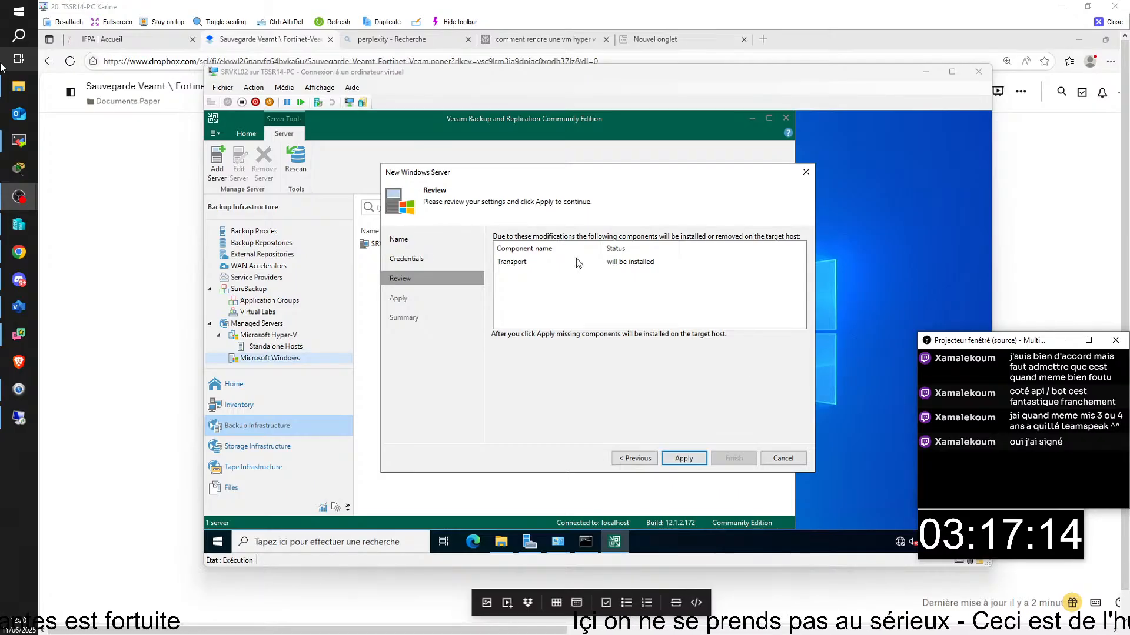
# - Select the Transport component on the Review page and apply to install it on SRVKL05
pyautogui.click(618, 266)
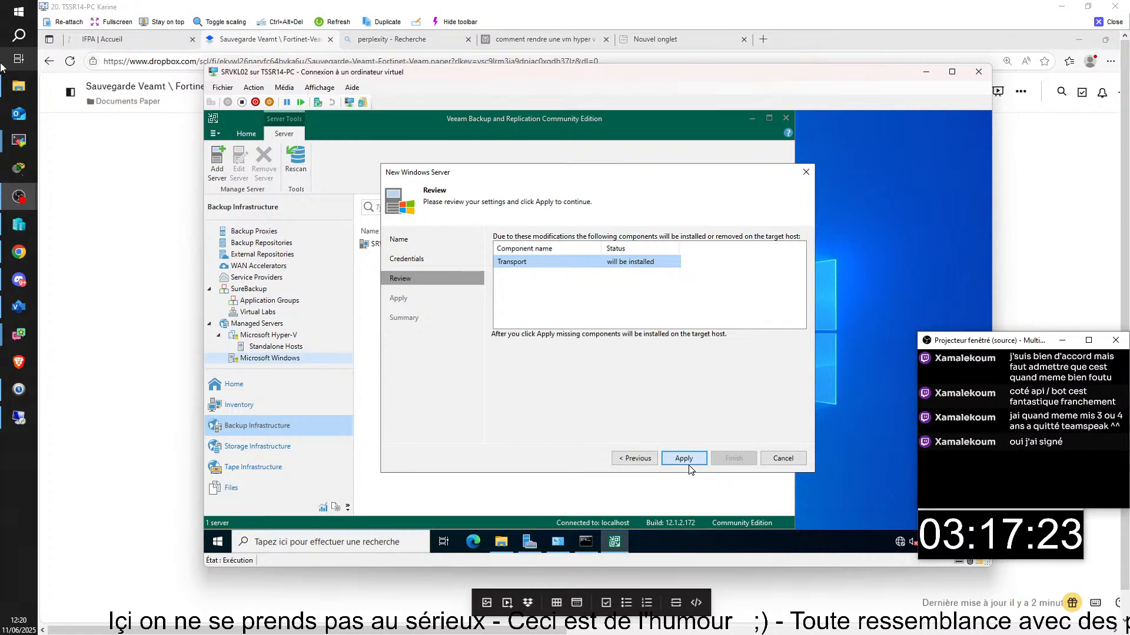
pyautogui.click(690, 462)
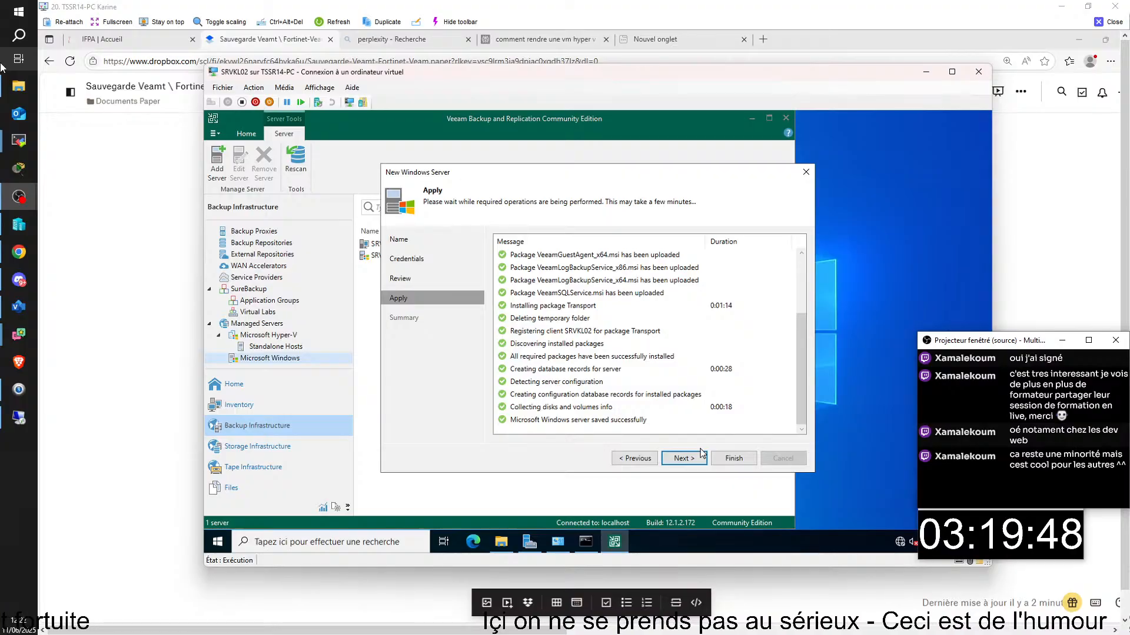
# - Finish adding SRVKL05, then open the Backup Job menu on the Home tab
pyautogui.click(683, 458)
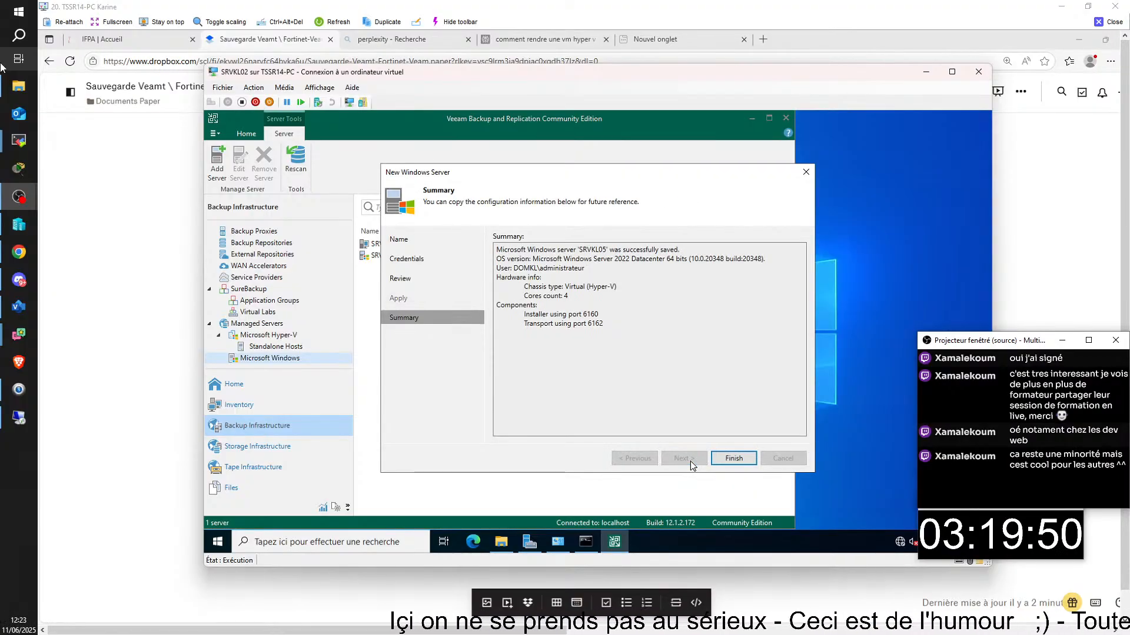
pyautogui.click(733, 458)
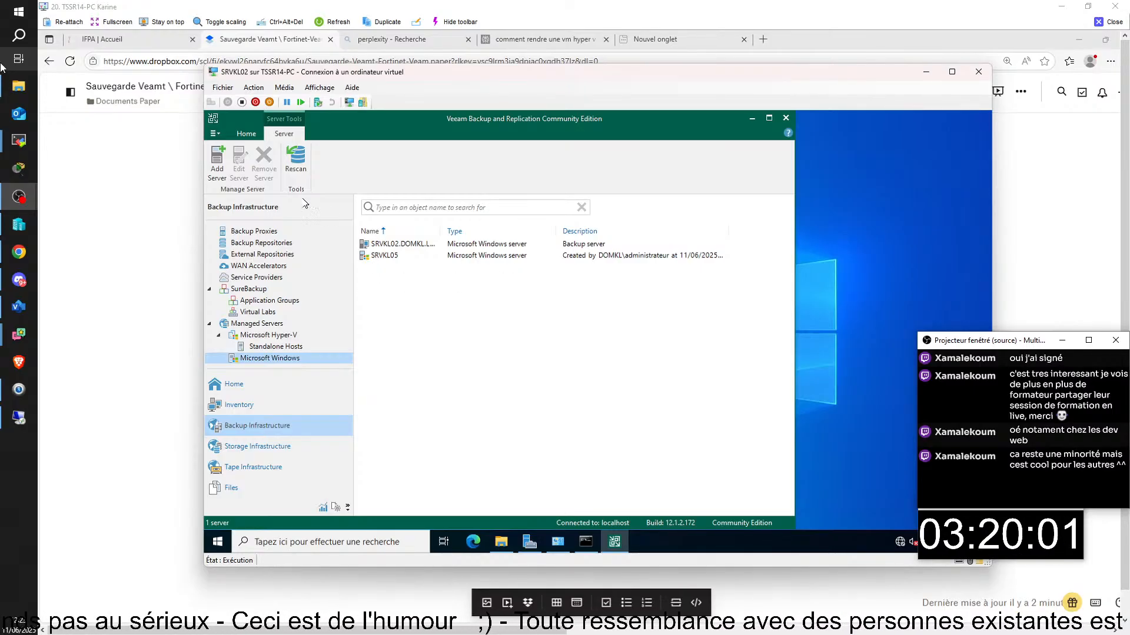
pyautogui.click(245, 134)
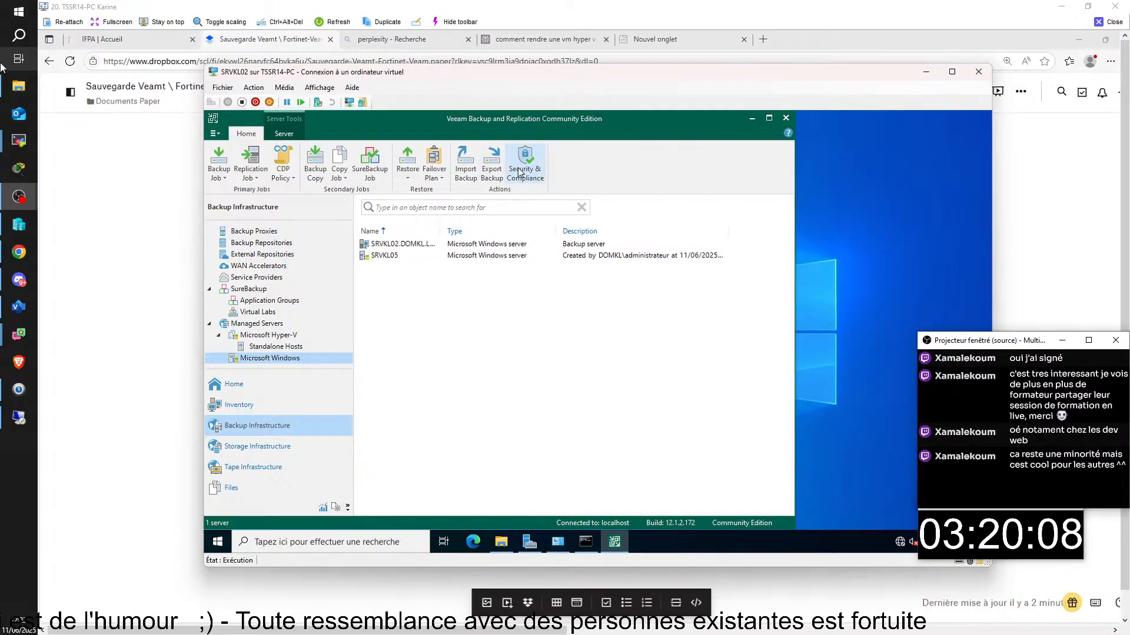
pyautogui.click(224, 179)
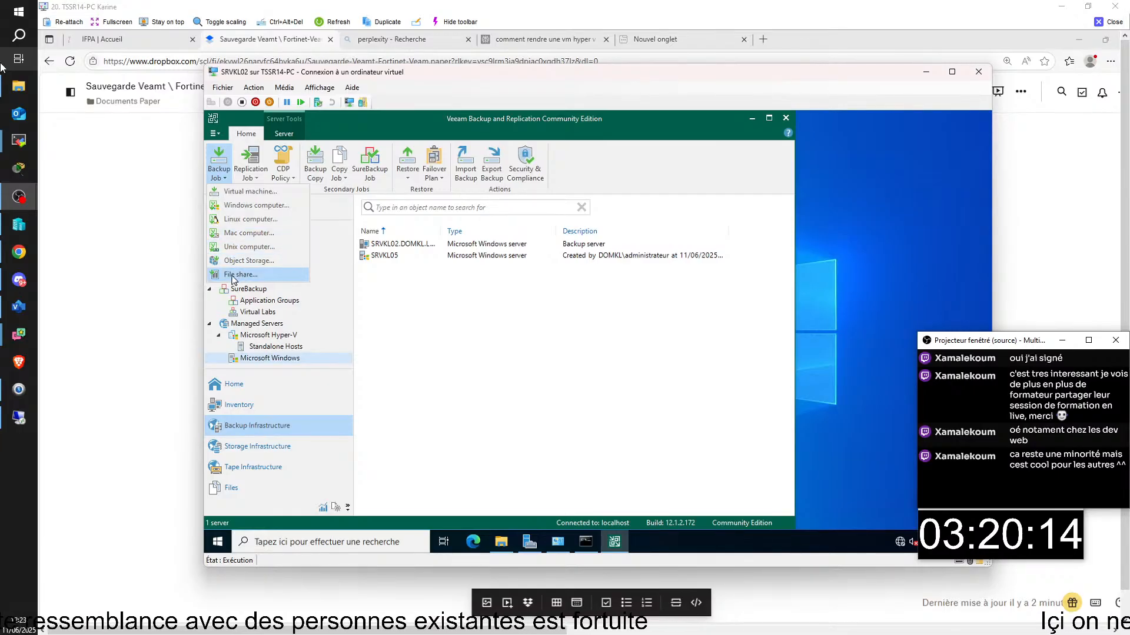
# - Start a Windows computer backup job in Server mode, managed by the backup server
pyautogui.click(237, 207)
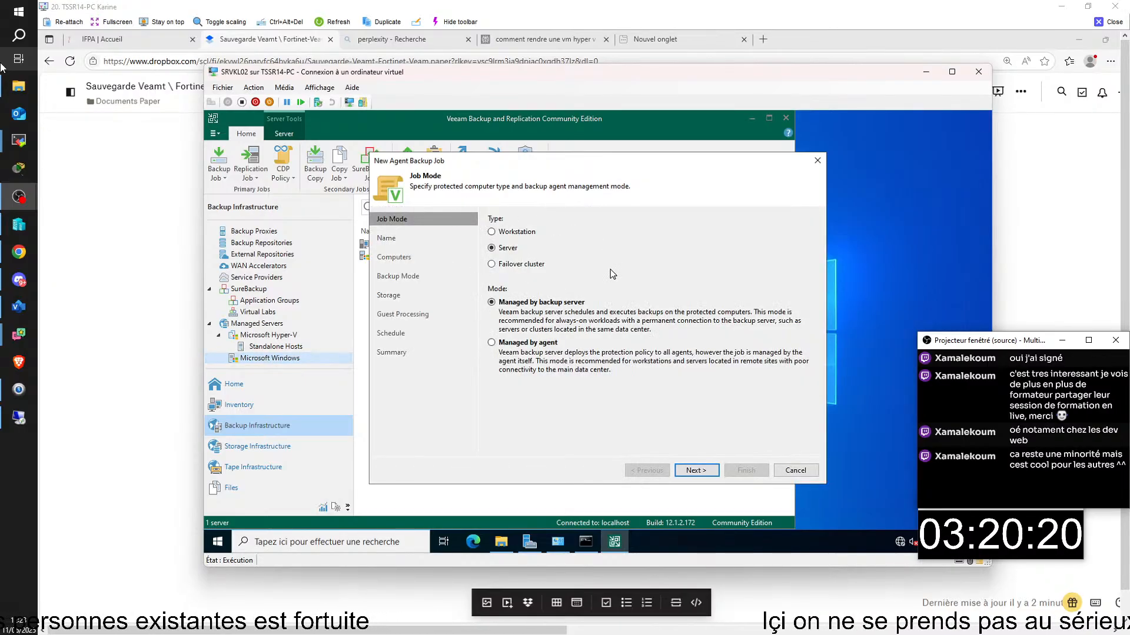
pyautogui.click(695, 471)
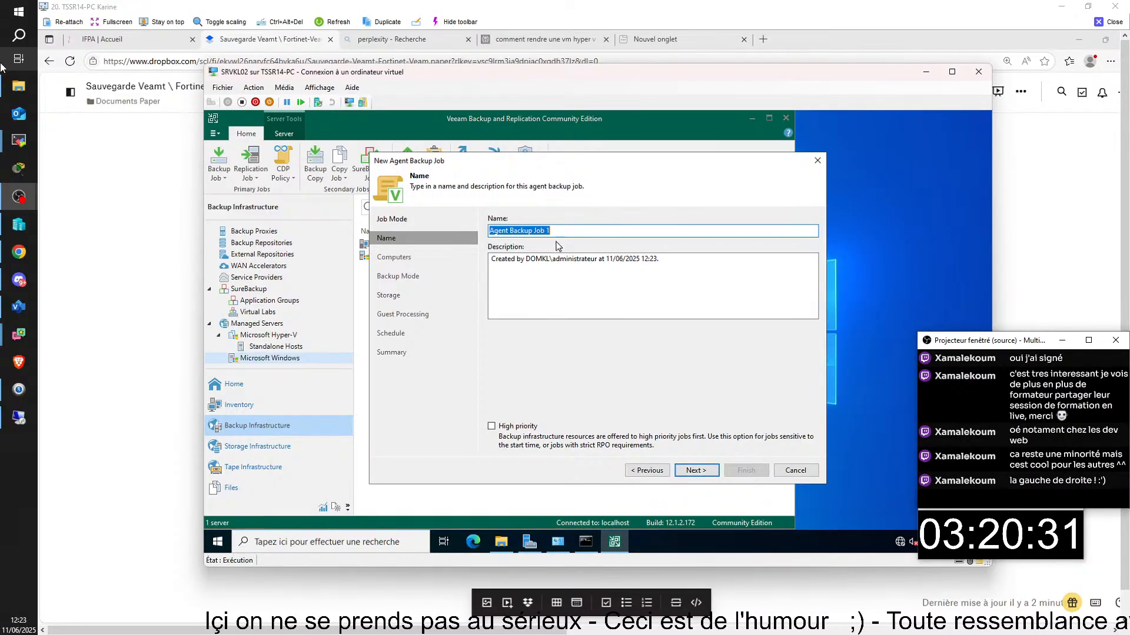
# - Rename the job to 'Agent Backup Job 05' and continue to the Computers page
pyautogui.press('End')
pyautogui.press('BackSpace')
pyautogui.write('05')
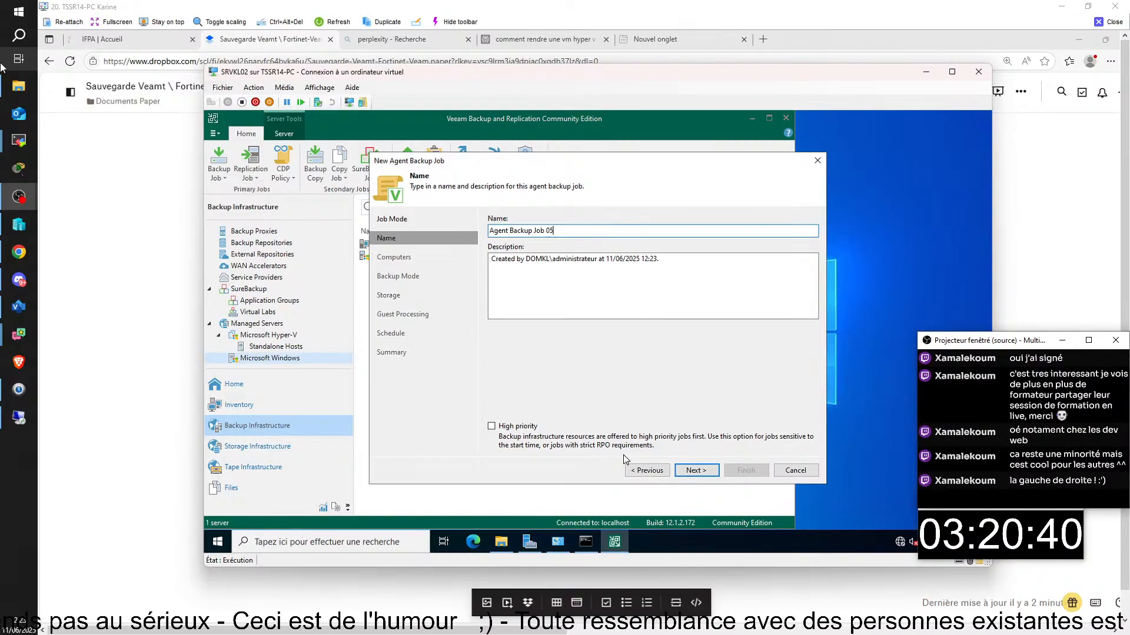
pyautogui.click(702, 472)
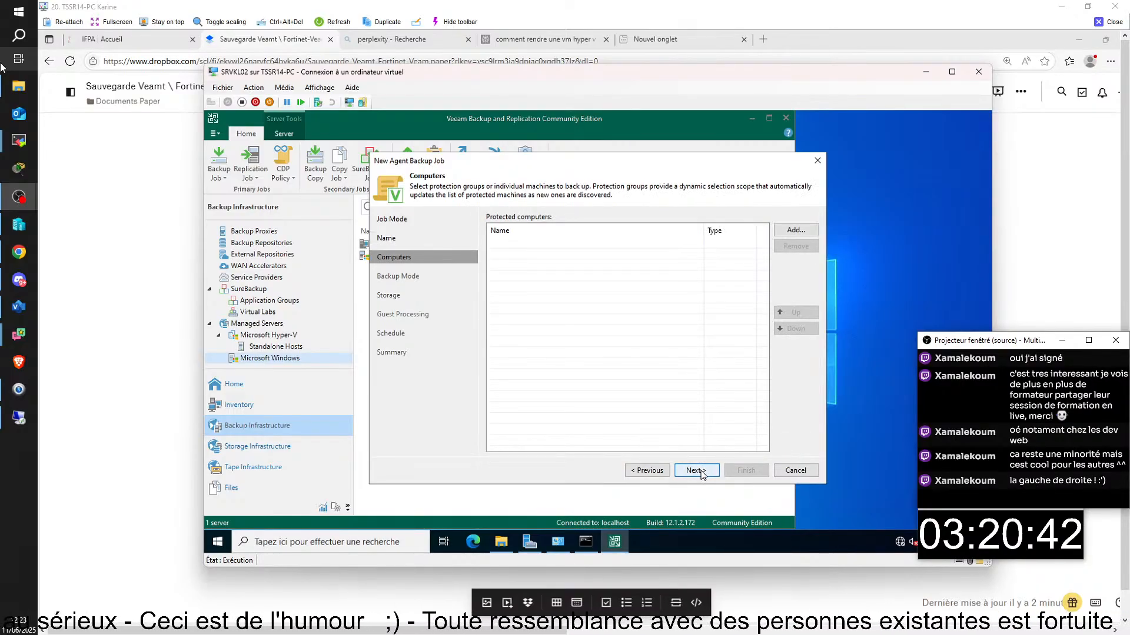
# - Add SRVKL05 as an individual protected computer using the domain administrator credentials
pyautogui.click(791, 231)
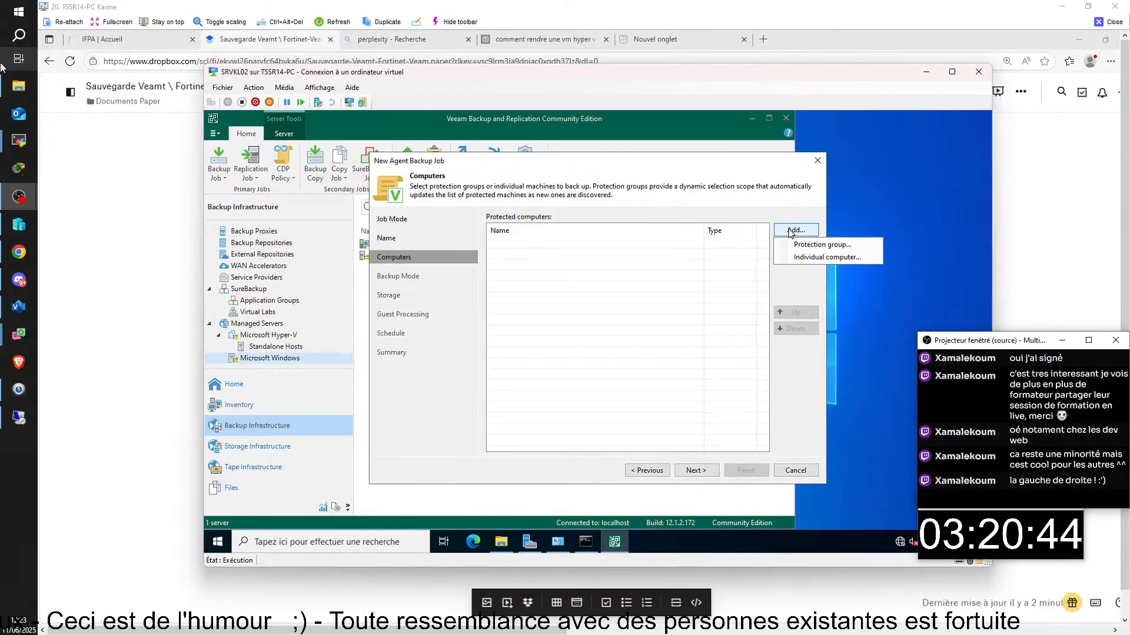
pyautogui.click(808, 259)
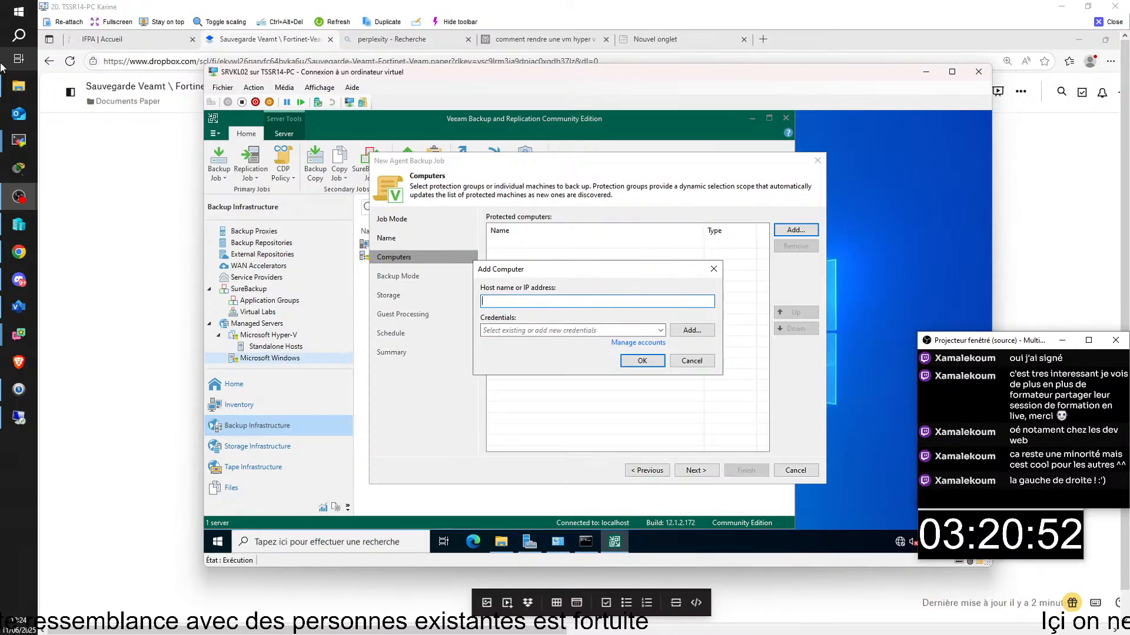
pyautogui.write('SRVKL')
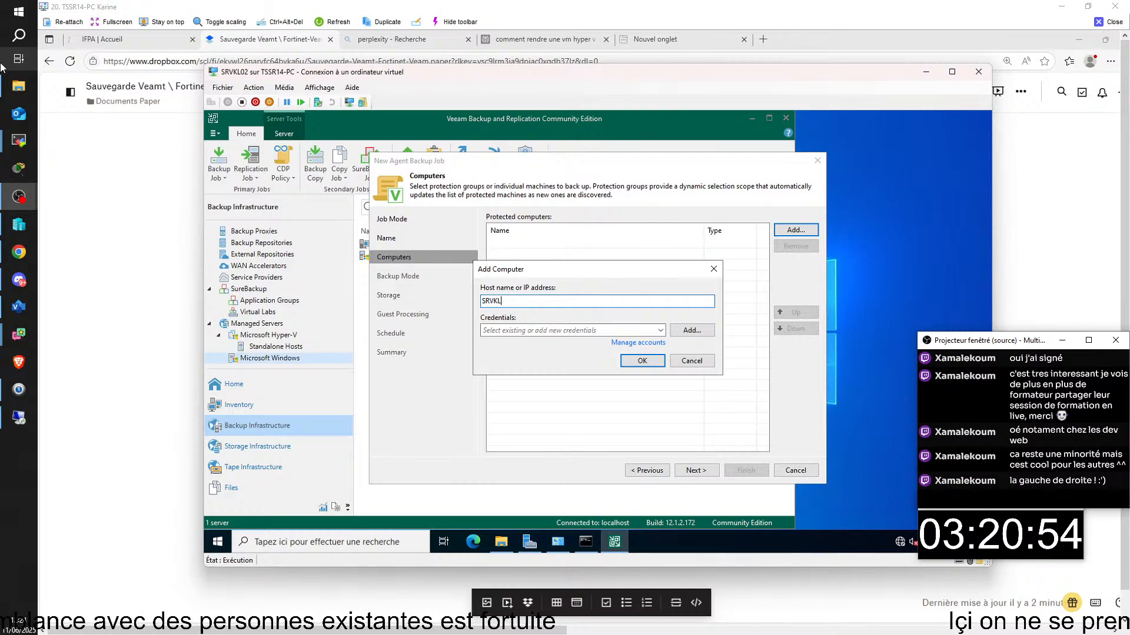
pyautogui.write('05')
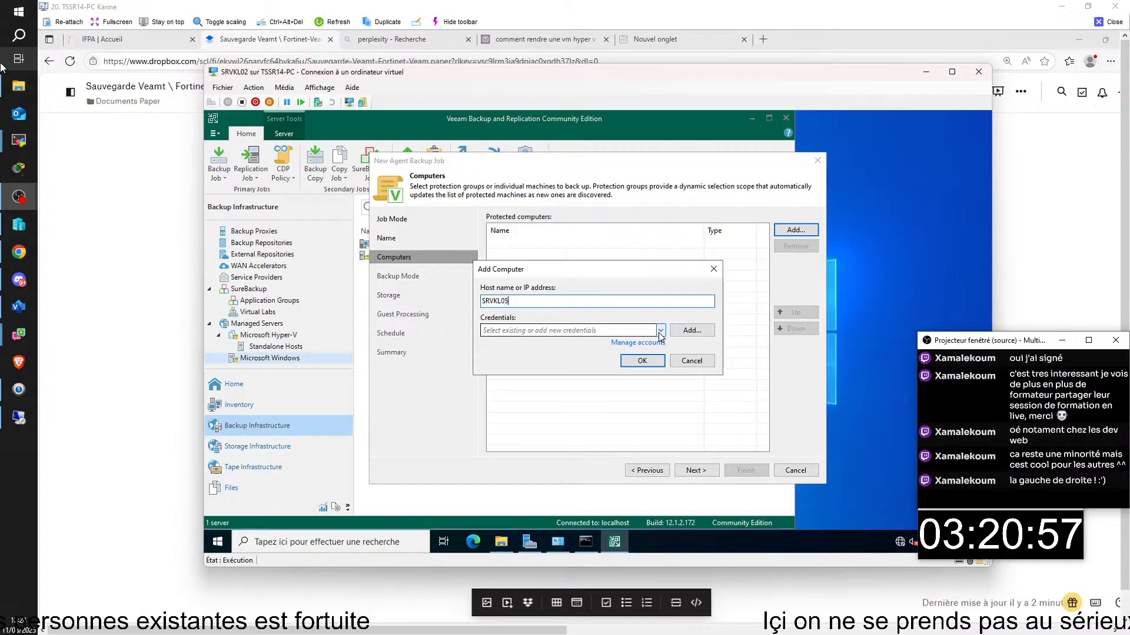
pyautogui.click(653, 331)
pyautogui.click(636, 343)
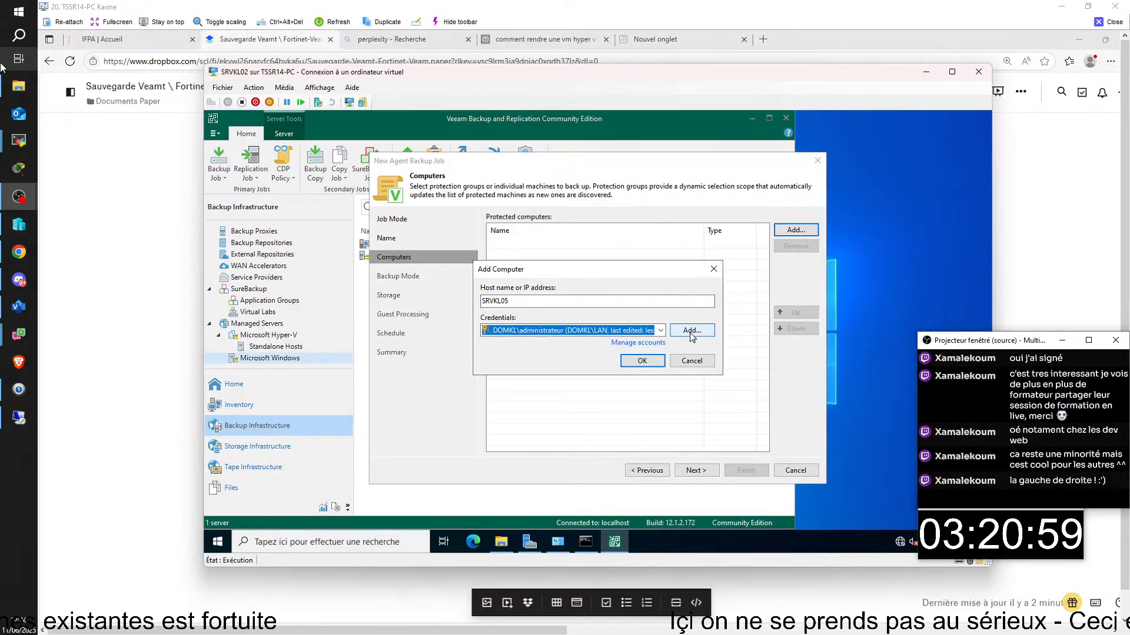
pyautogui.click(649, 361)
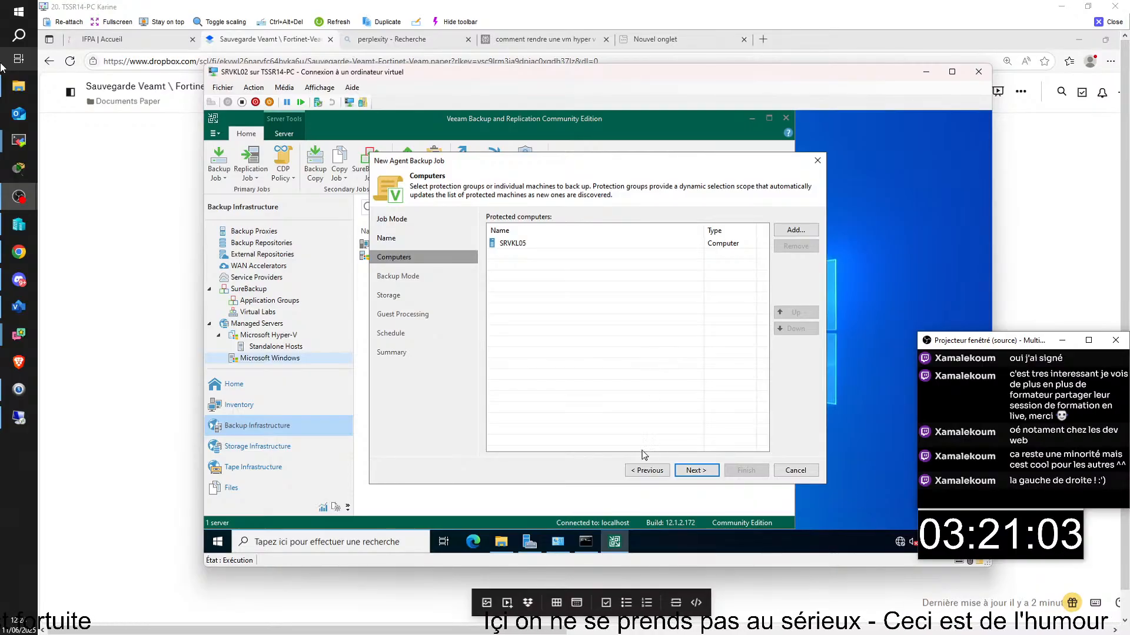
# - Reach Backup Mode, briefly recheck the Computers page, then return to Backup Mode
pyautogui.click(705, 474)
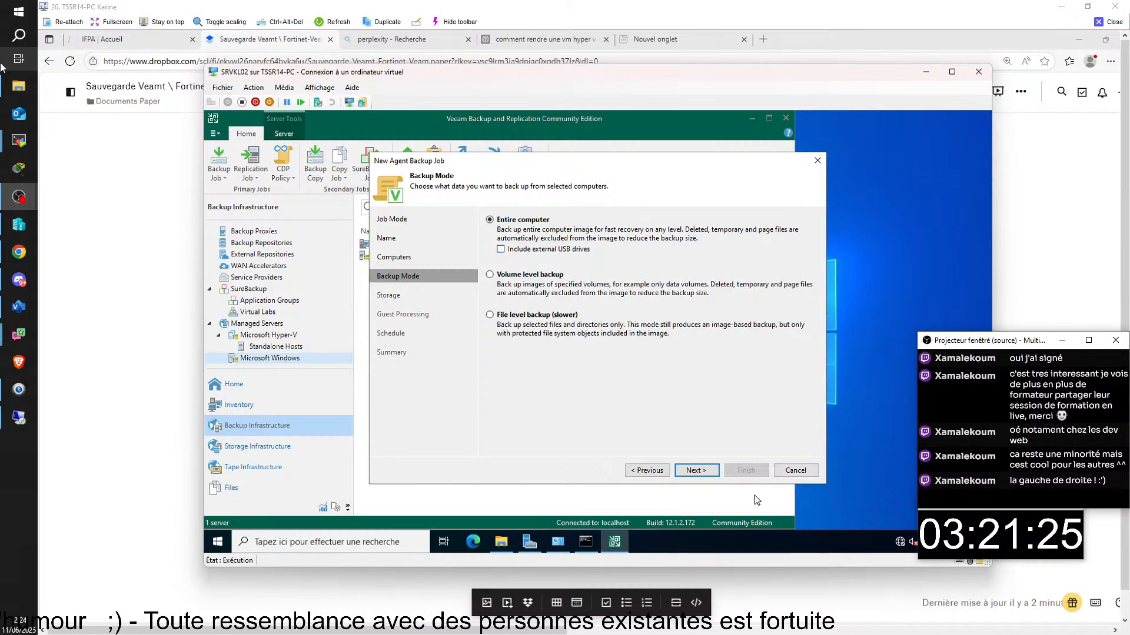
pyautogui.click(637, 474)
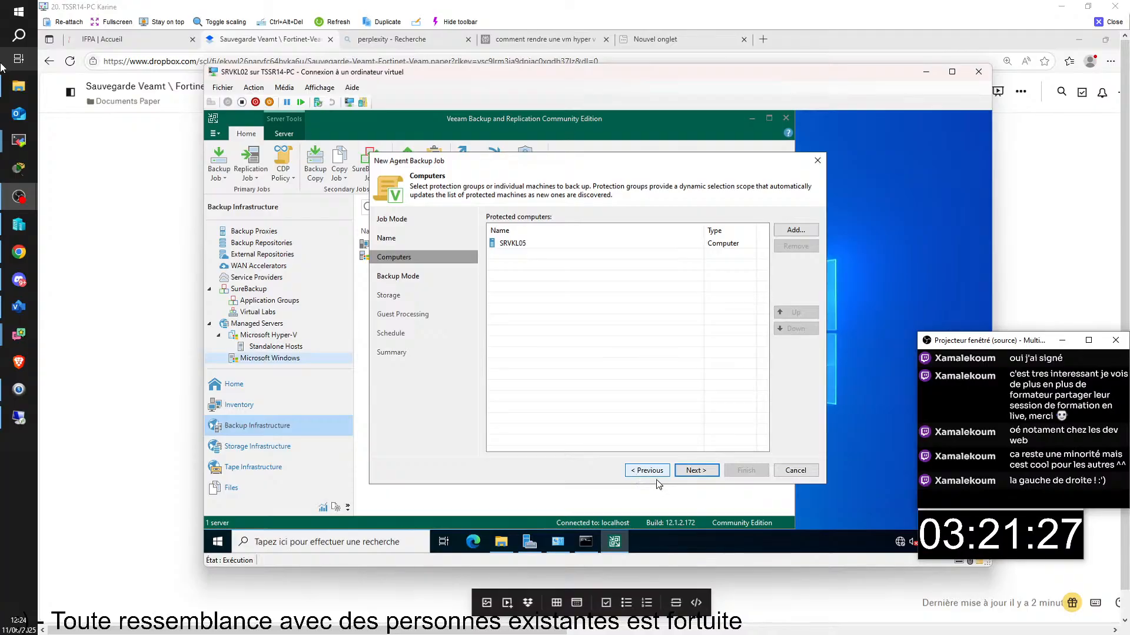
pyautogui.click(695, 473)
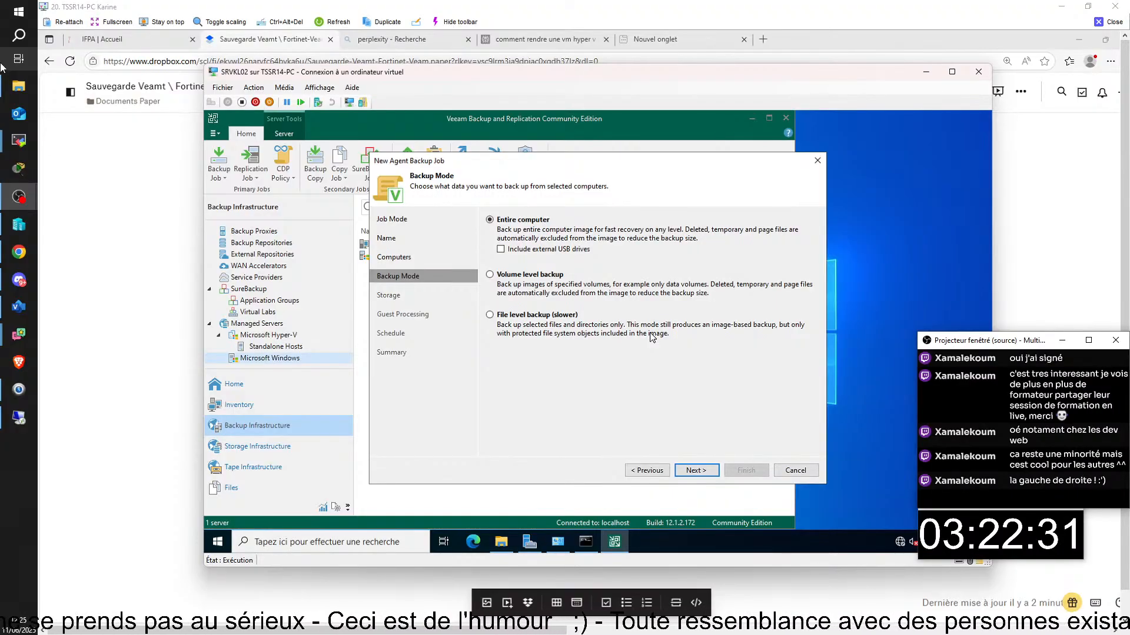
# - Choose volume level backup and begin adding a volume by name on the Objects page
pyautogui.click(497, 280)
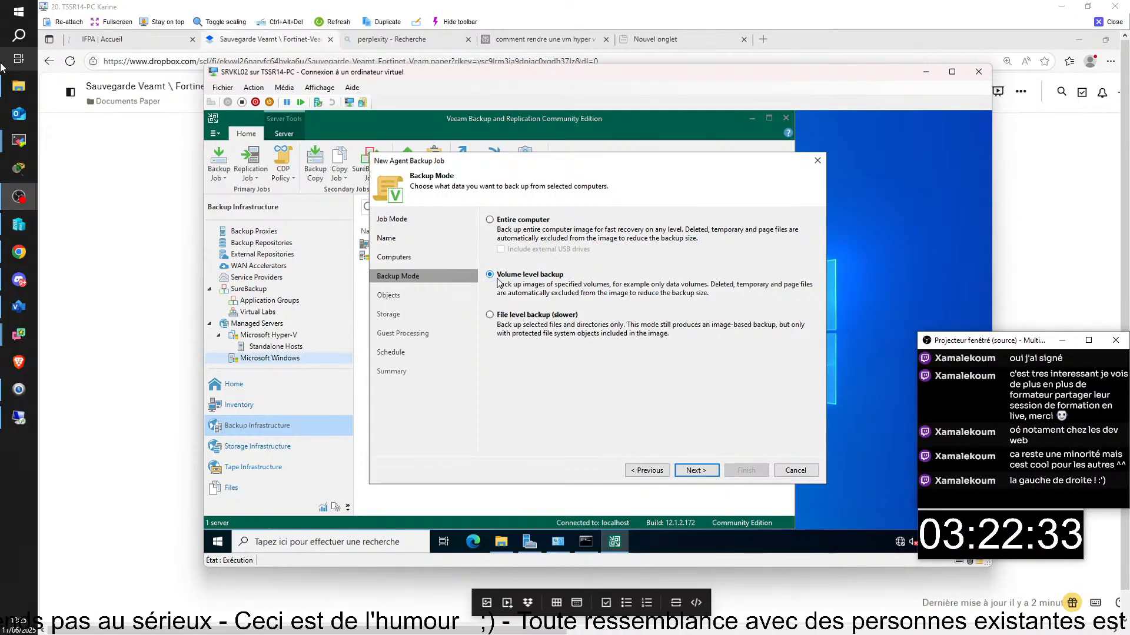
pyautogui.click(699, 470)
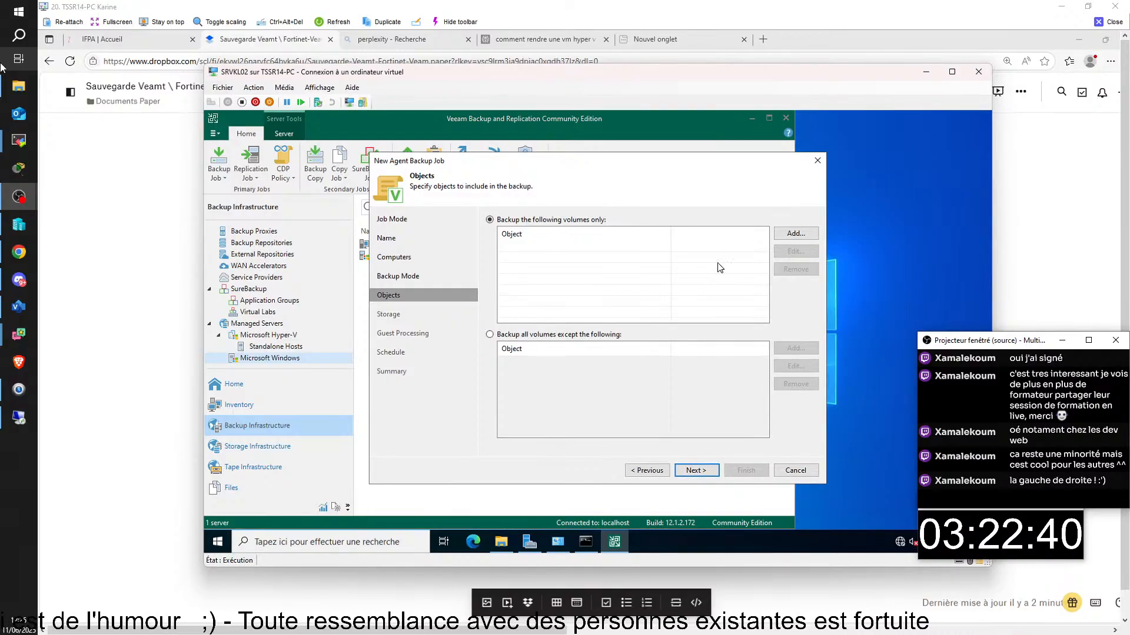
pyautogui.click(796, 234)
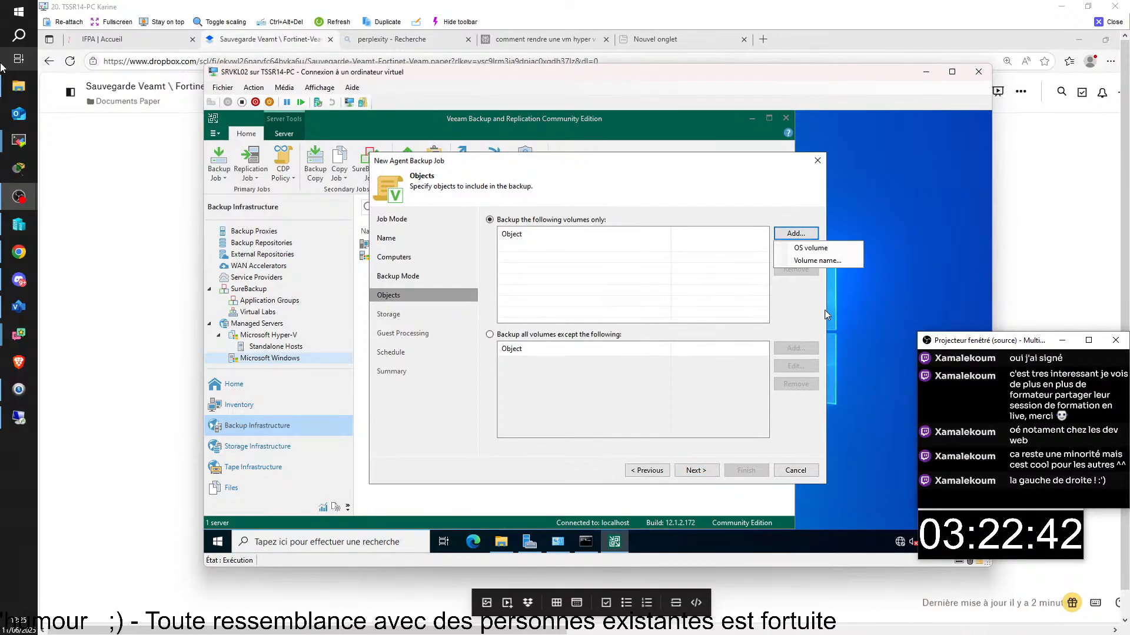
pyautogui.click(806, 260)
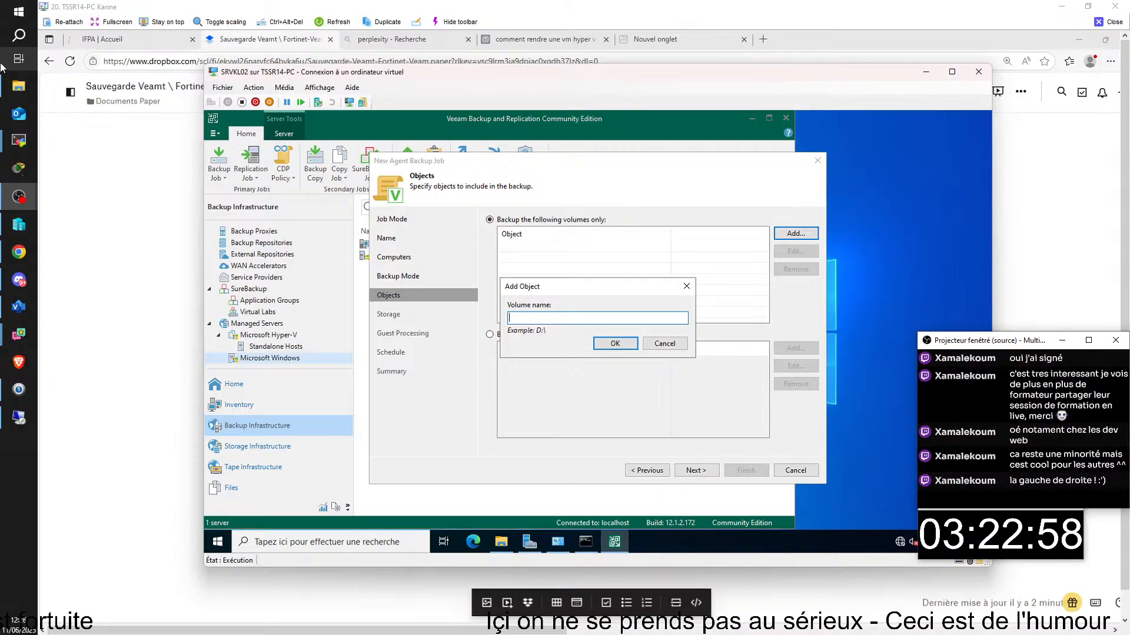
# - Enter D:\ as the volume name, then close the full-screen remote viewer
pyautogui.write('d')
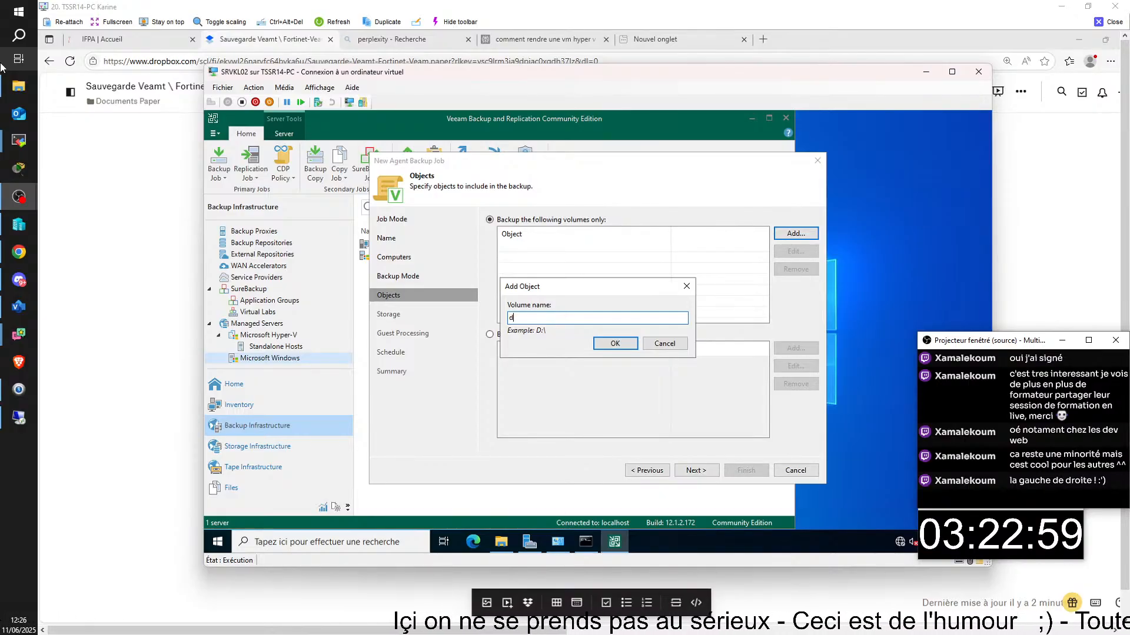
pyautogui.press('BackSpace')
pyautogui.write('D')
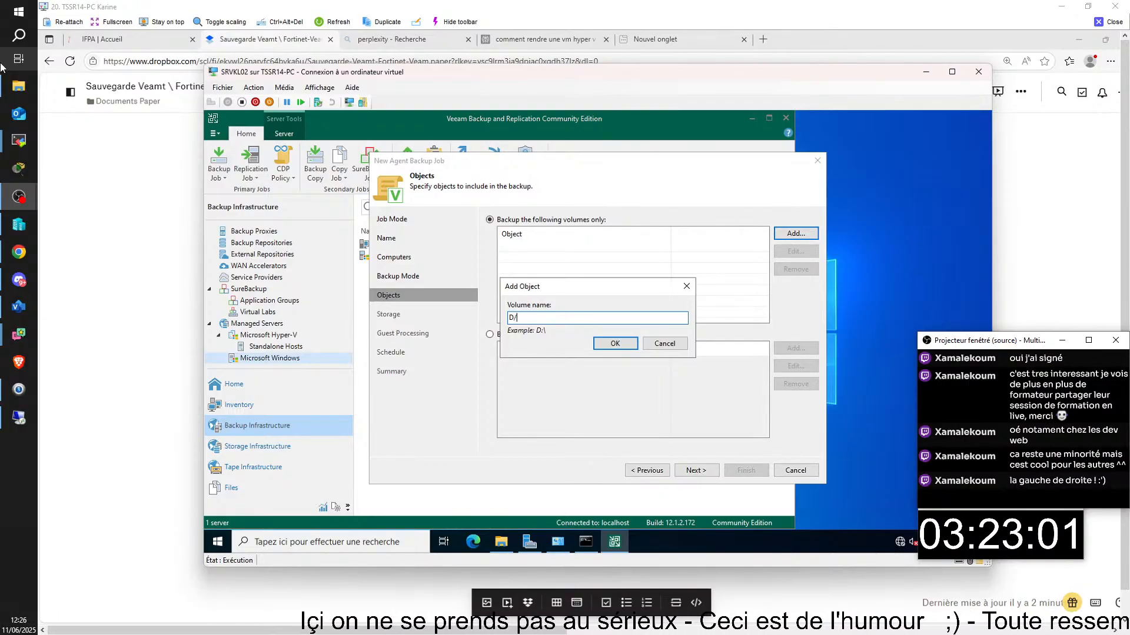
pyautogui.write('/')
pyautogui.press('BackSpace')
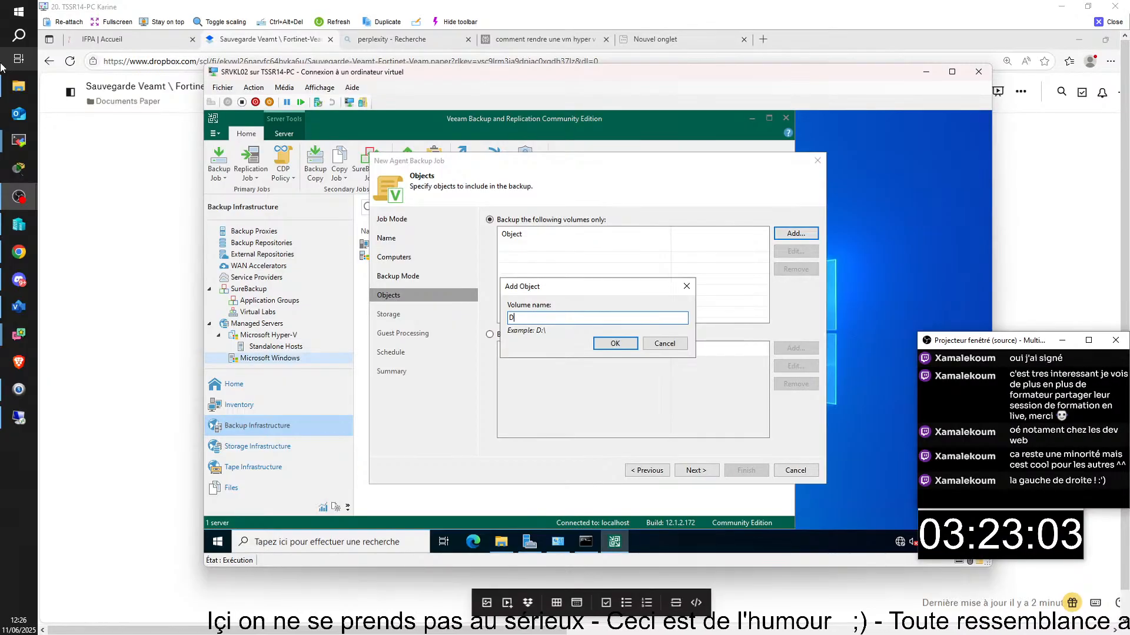
pyautogui.write(':^')
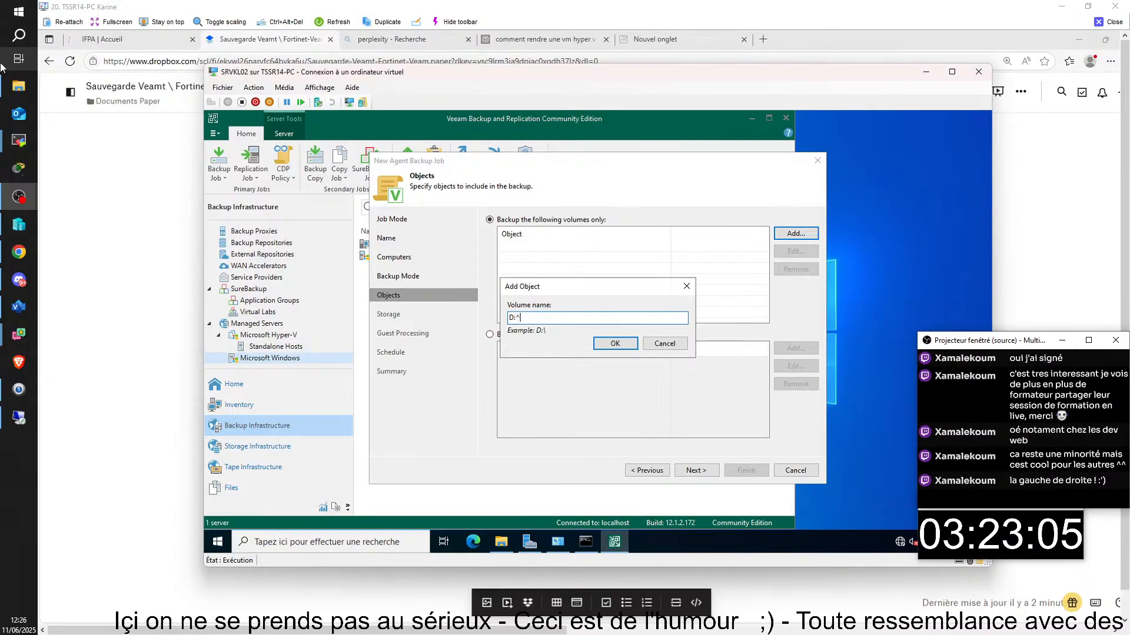
pyautogui.press('BackSpace')
pyautogui.write('\\')
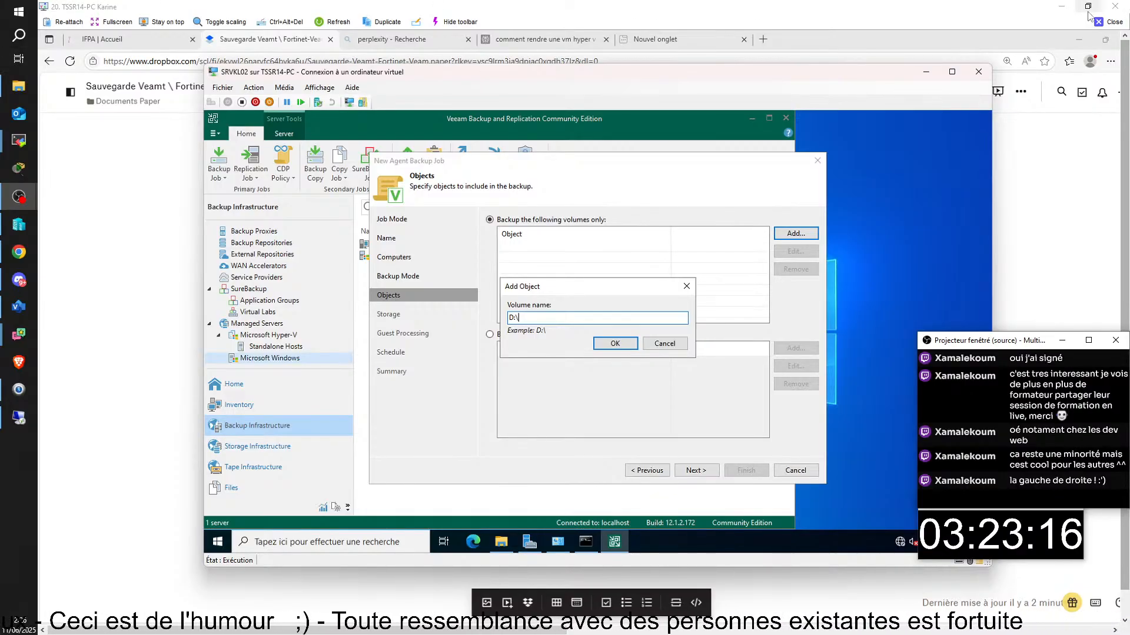
pyautogui.click(1110, 23)
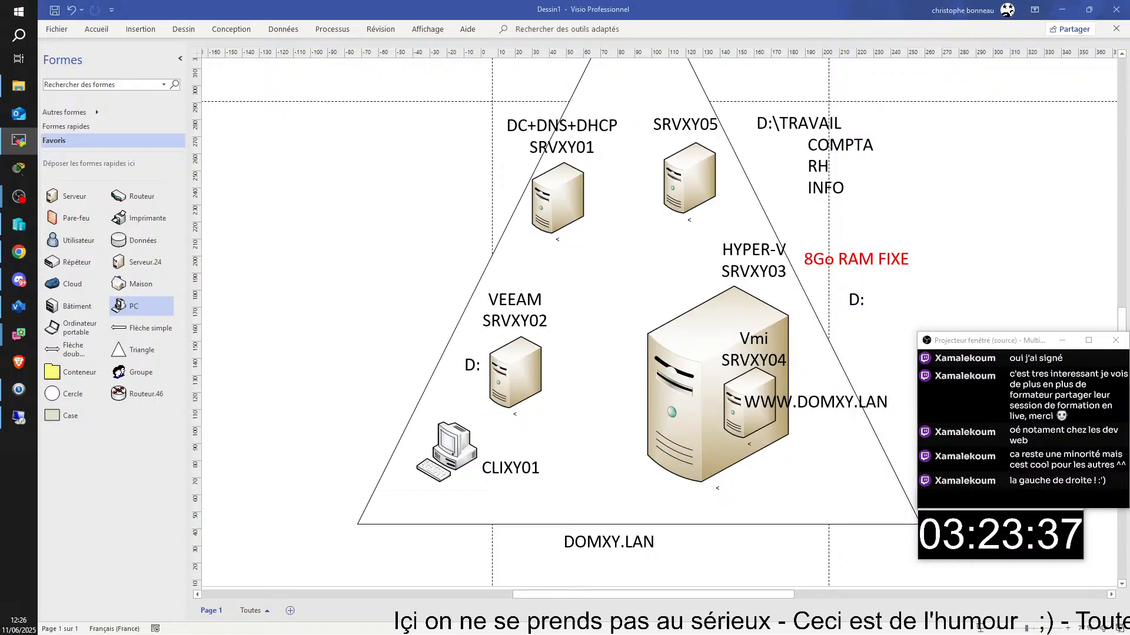
# - Bring the other trainee's remote session into view, maximize it, and scroll to the SRVPC02 Veeam console
pyautogui.moveTo(823, 634); pyautogui.dragTo(783, 16)
pyautogui.click(956, 16)
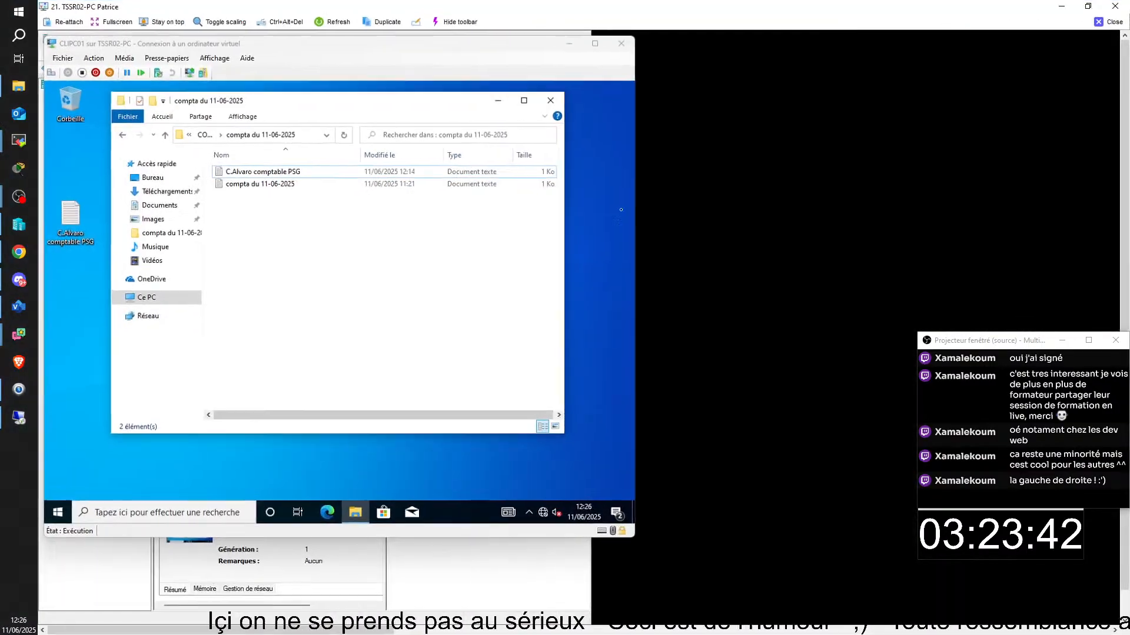
pyautogui.moveTo(287, 631); pyautogui.dragTo(752, 622)
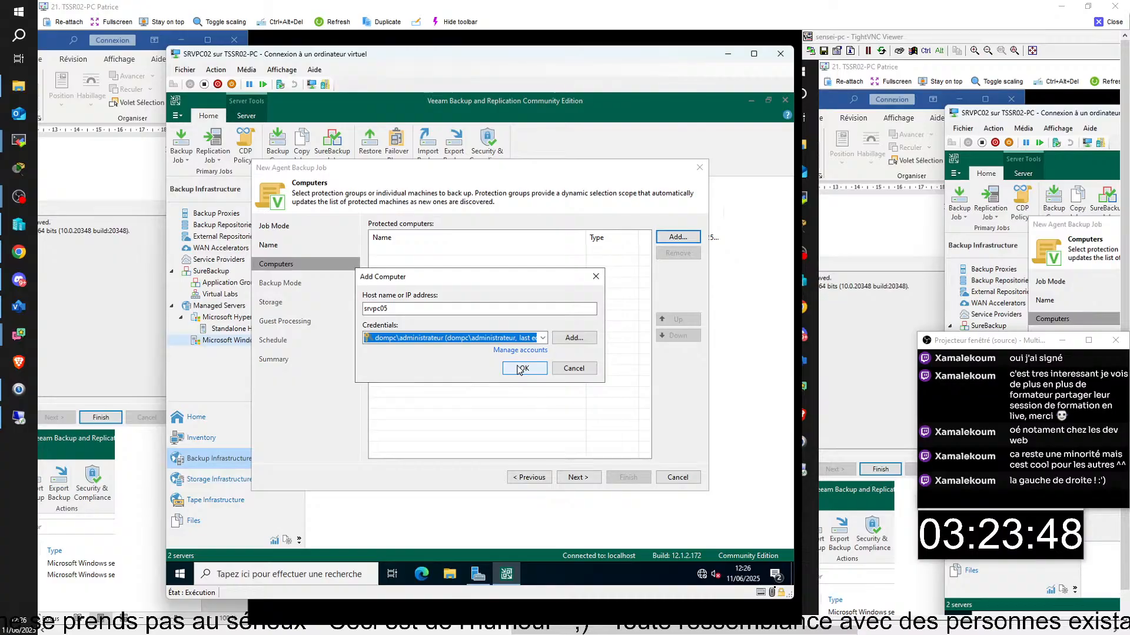
# - Confirm srvpc05 in Add Computer and paste a screenshot of that step into the notes
pyautogui.click(523, 372)
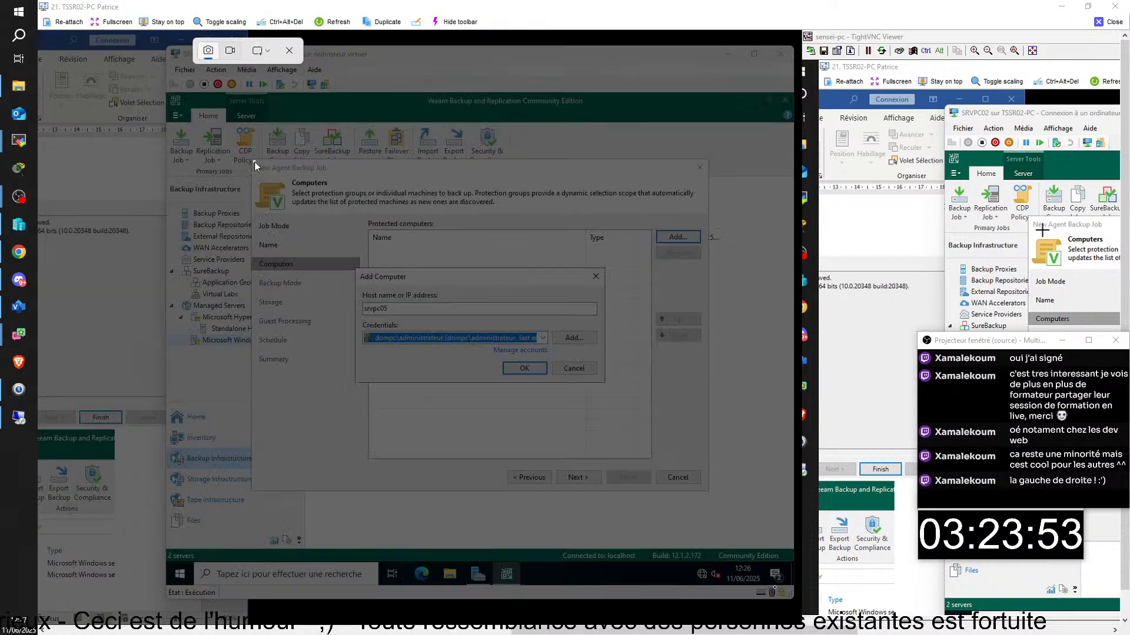
pyautogui.moveTo(254, 161); pyautogui.dragTo(707, 488)
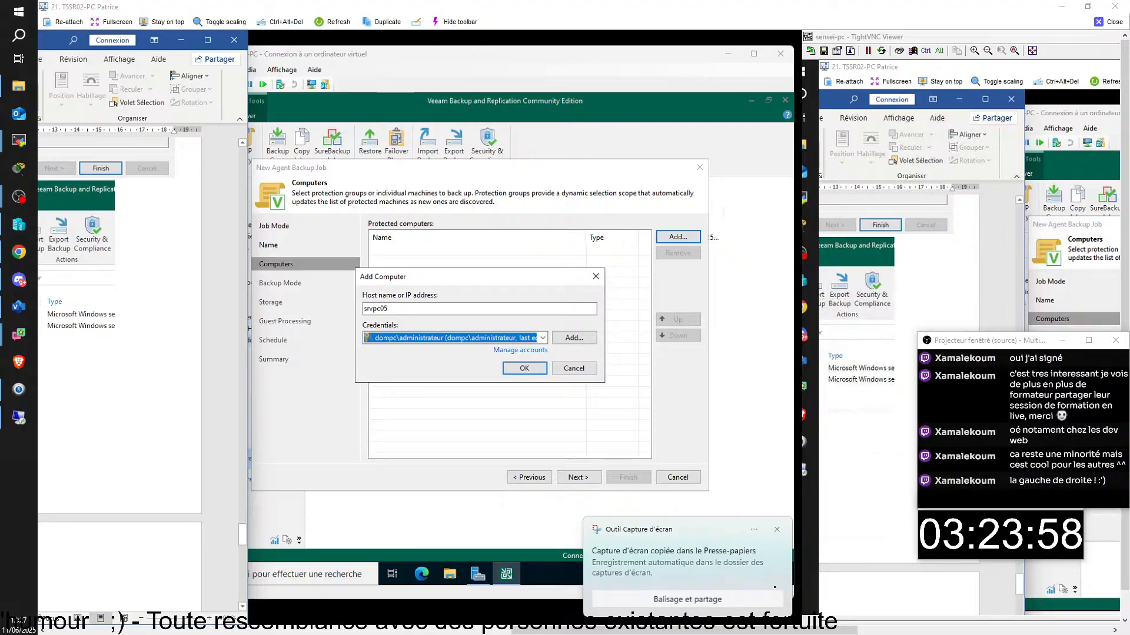
pyautogui.hotkey('ctrl', 'v')
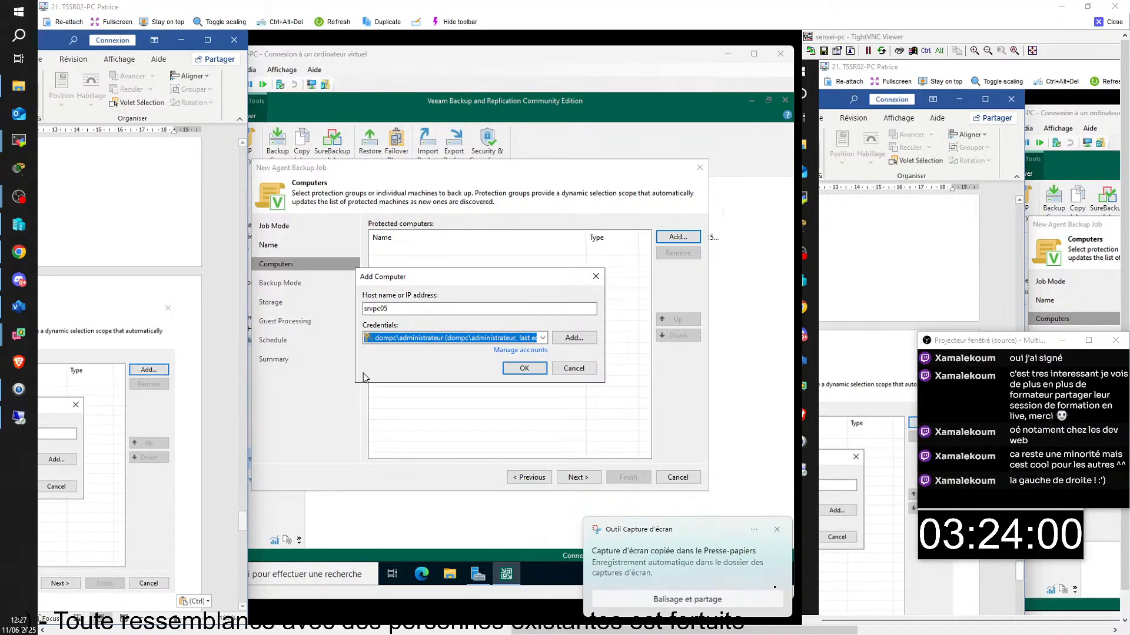
# - Finish adding srvpc05 as a protected computer and advance to the Backup Mode step
pyautogui.click(417, 369)
pyautogui.click(522, 369)
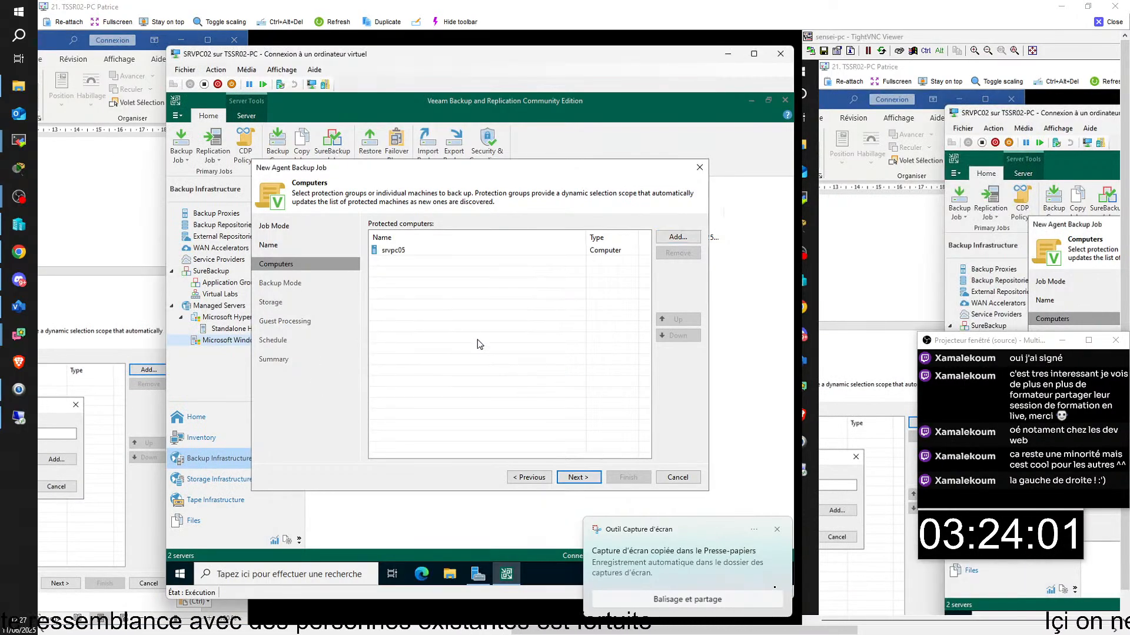
pyautogui.click(579, 477)
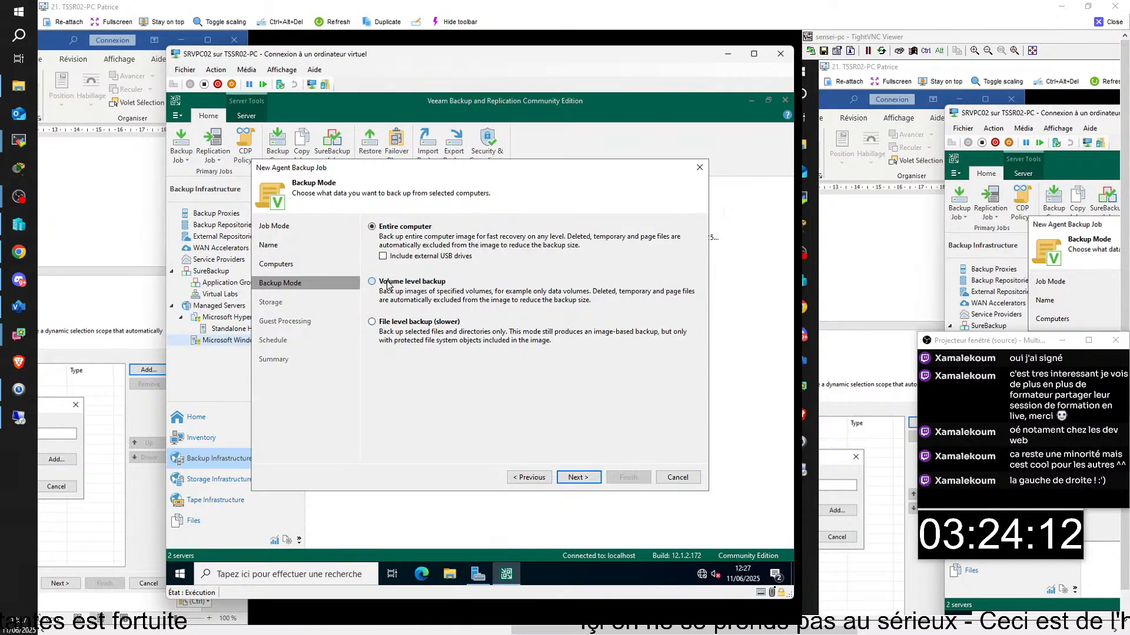
# - Choose Volume level backup, screenshot the Backup Mode step, and advance to Objects
pyautogui.click(389, 282)
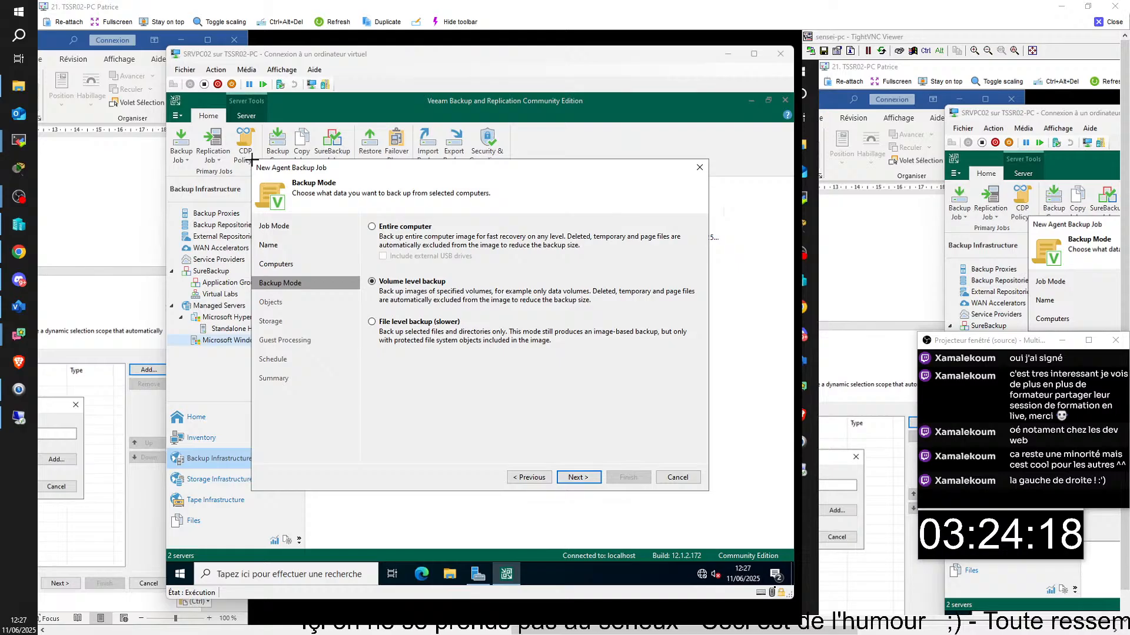
pyautogui.press('super+shift+s')
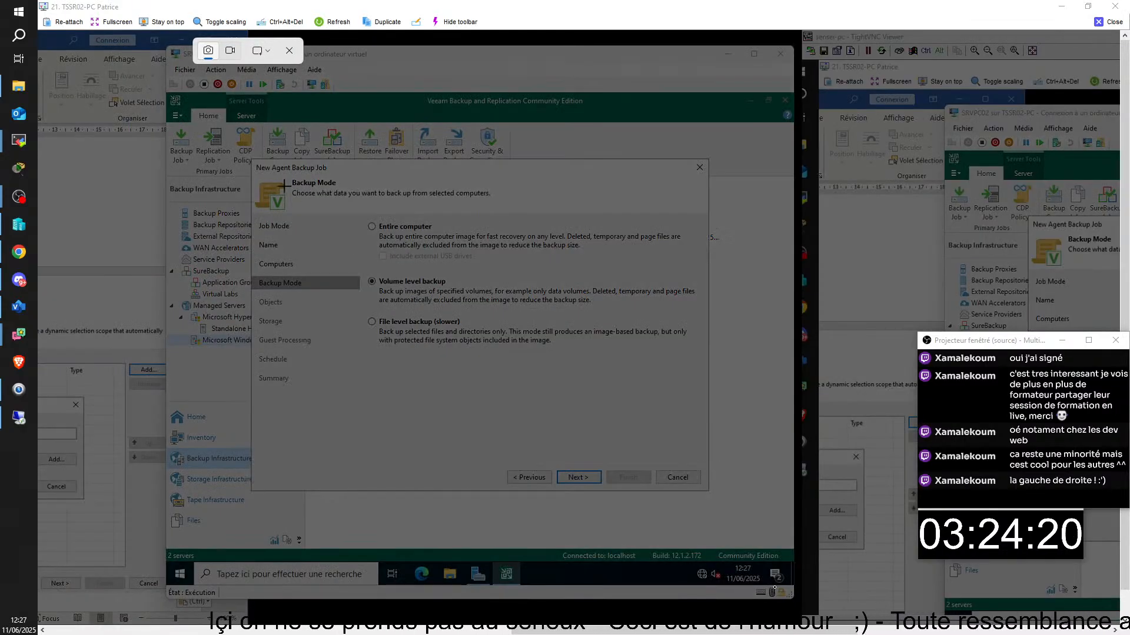
pyautogui.moveTo(254, 162); pyautogui.dragTo(704, 486)
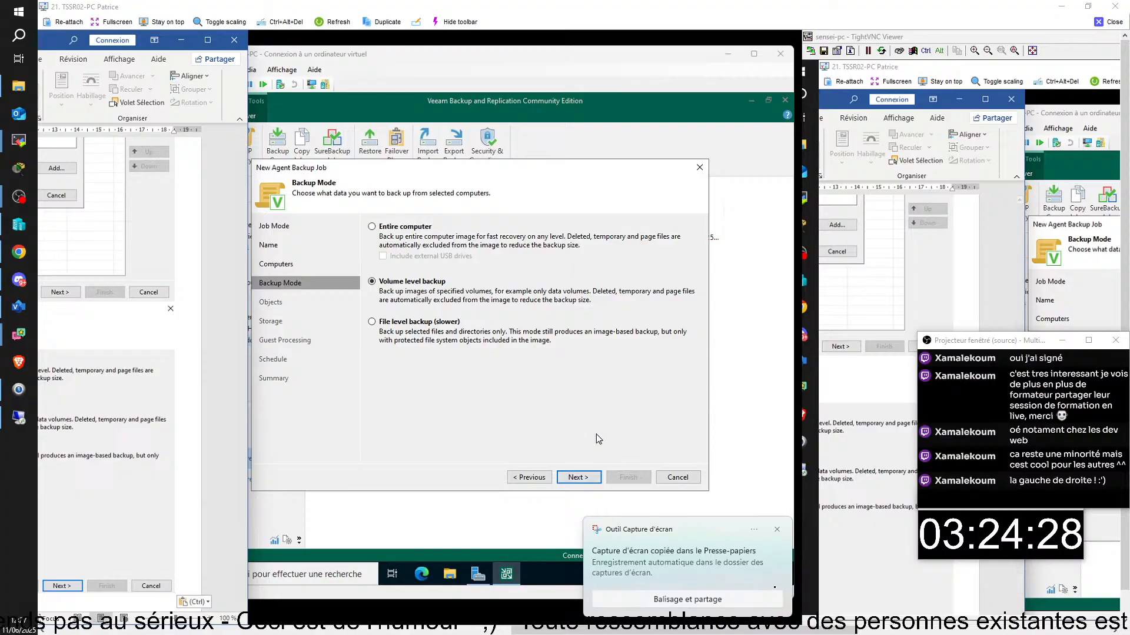
pyautogui.click(578, 477)
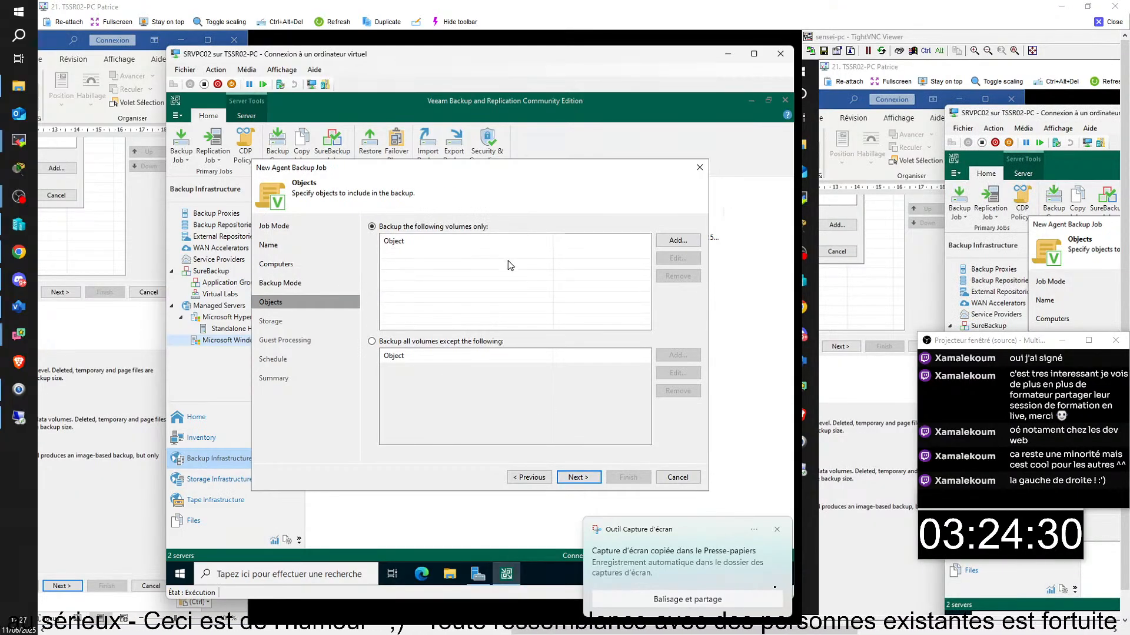
# - Add D:\ through Add > Volume name and advance to the Storage step
pyautogui.click(678, 242)
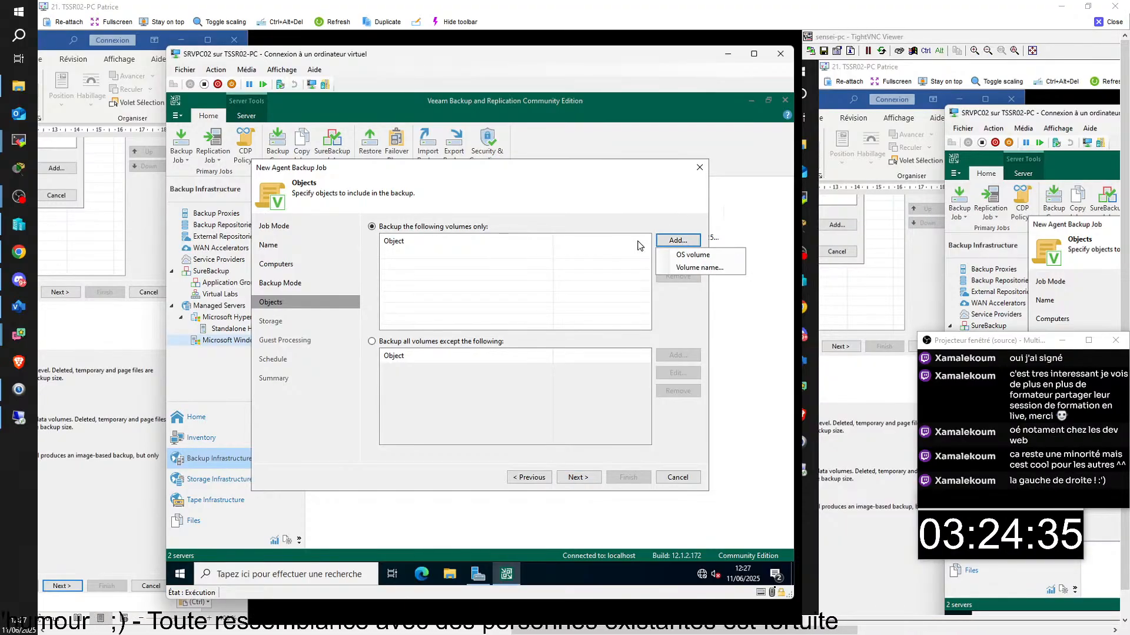
pyautogui.click(683, 268)
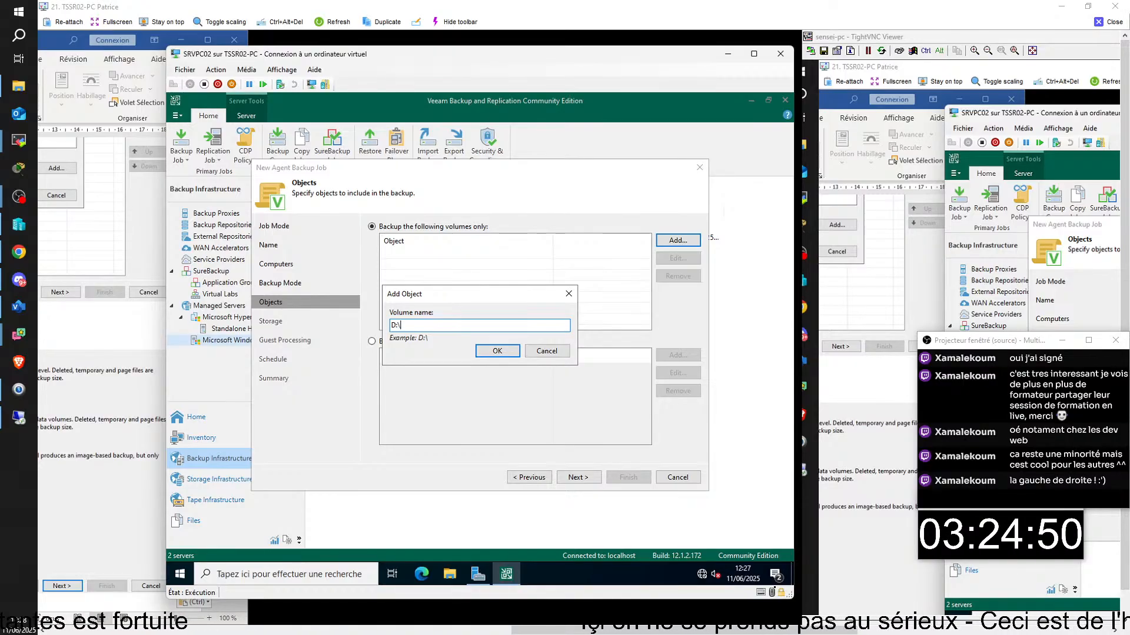
pyautogui.click(497, 351)
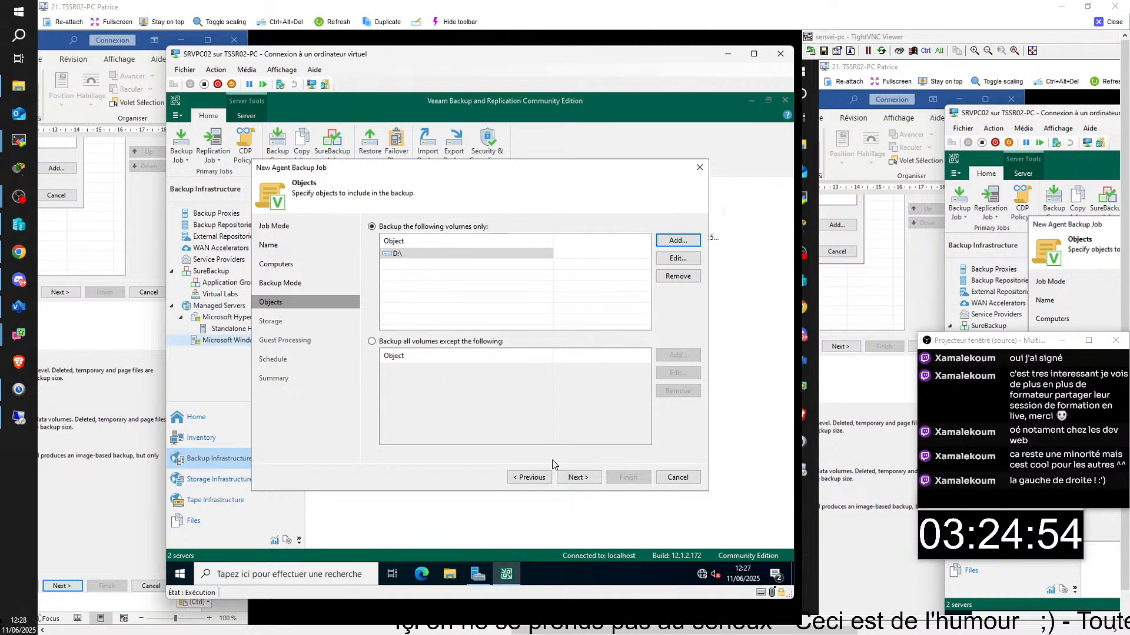
pyautogui.click(574, 477)
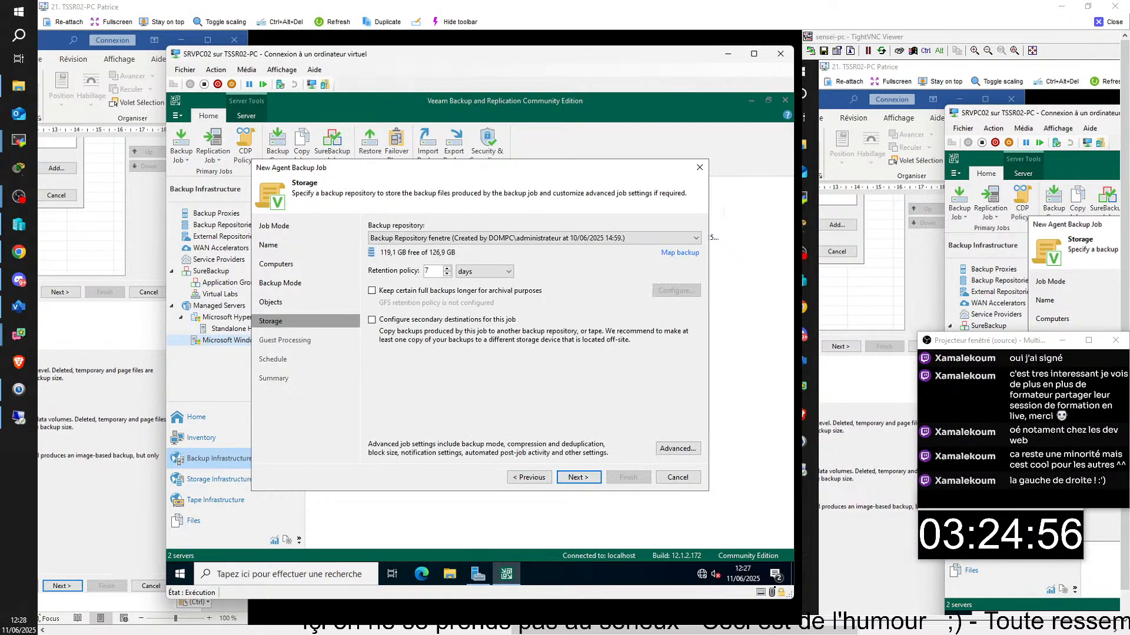
# - Add a new line in the Word notes, then return to the backup console
pyautogui.scroll(-3, 118, 471)
pyautogui.click(118, 471)
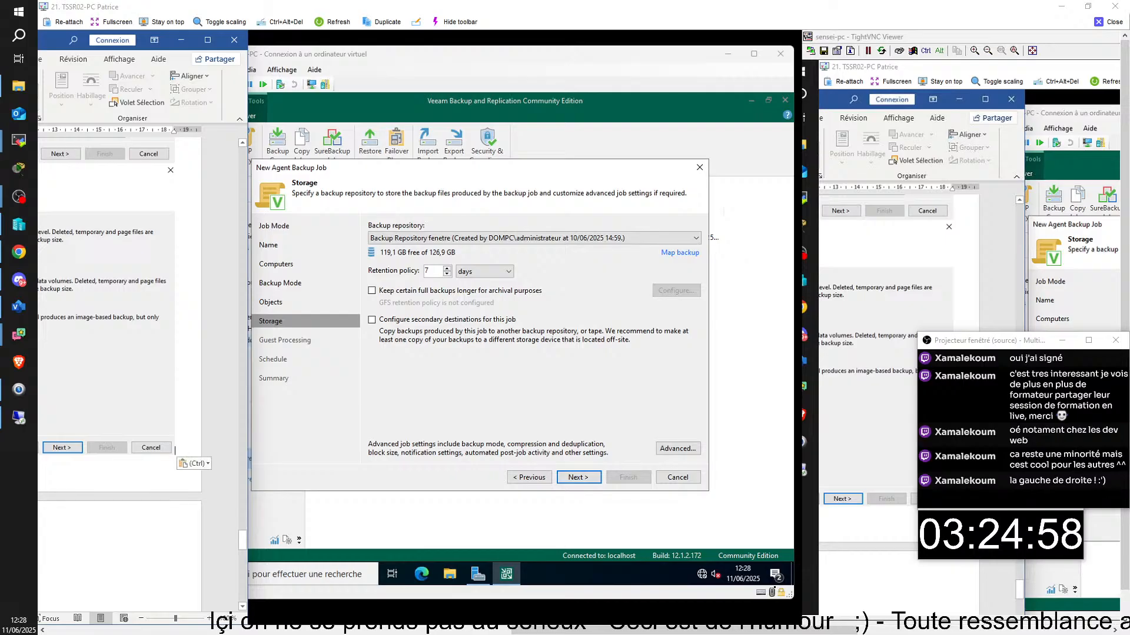
pyautogui.press('Return')
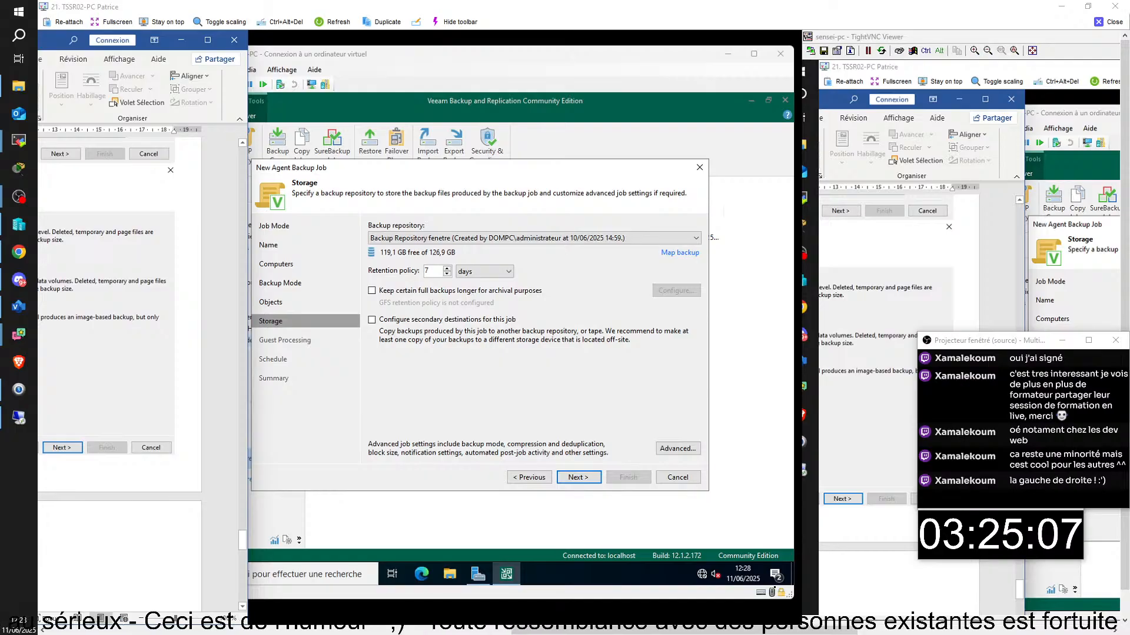
pyautogui.click(490, 388)
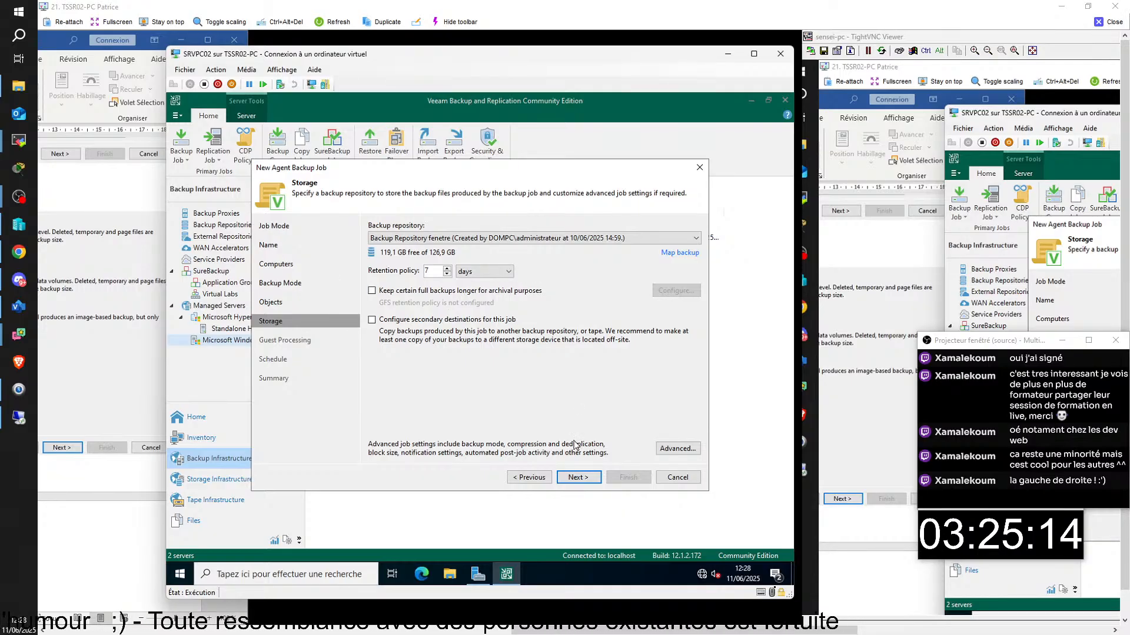
# - Screenshot the Storage step showing Backup Repository fenetre with 7-day retention
pyautogui.click(578, 477)
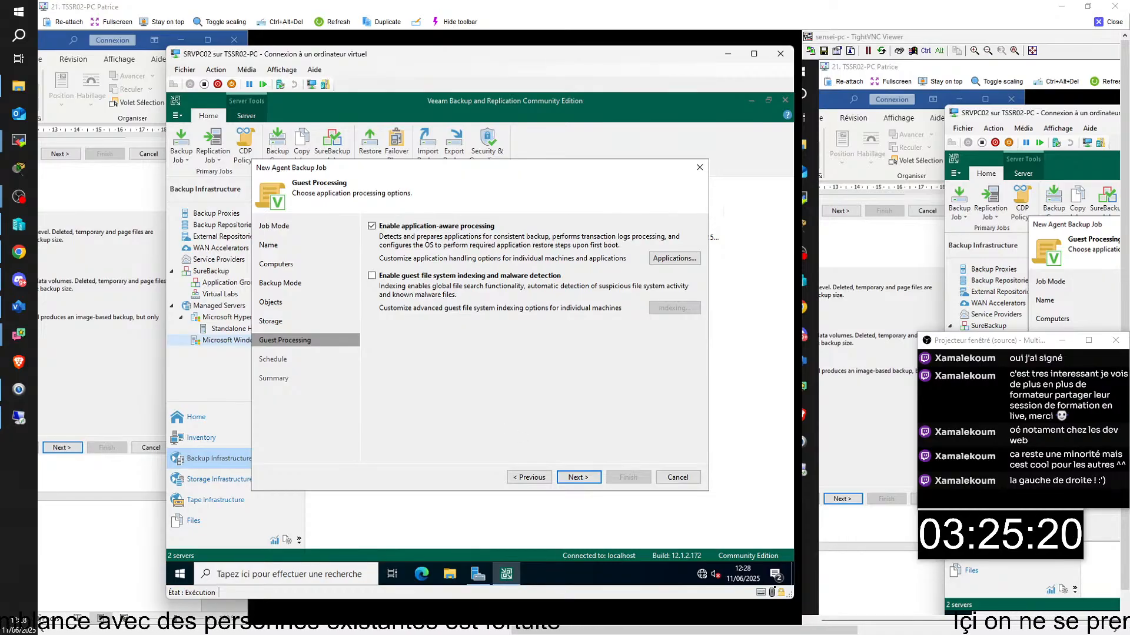
pyautogui.click(530, 477)
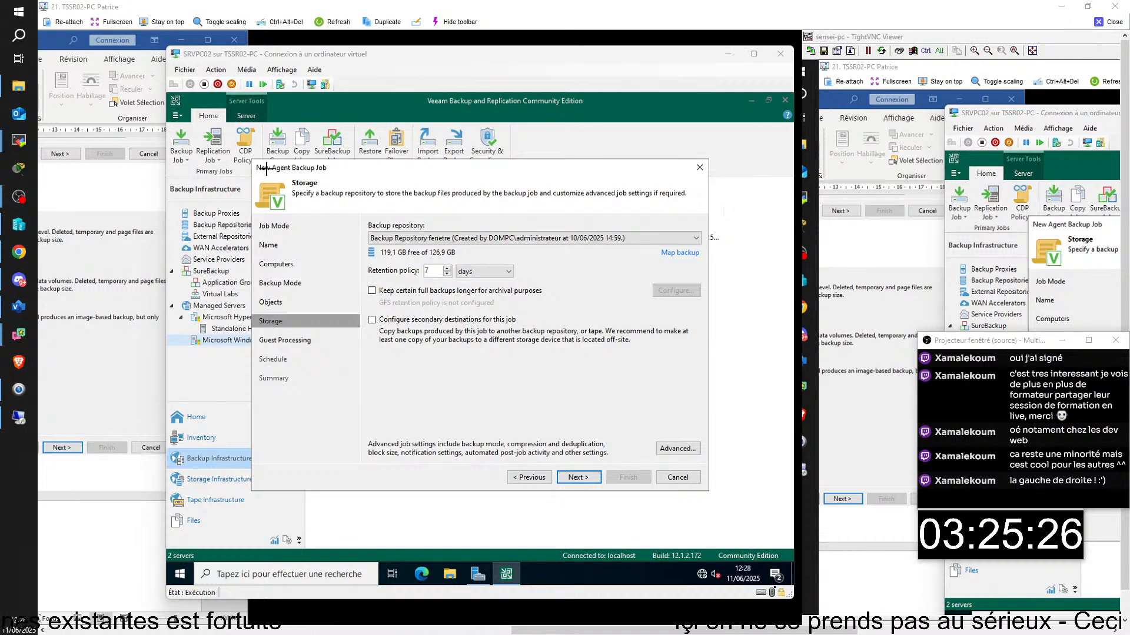
pyautogui.press('super+shift+s')
pyautogui.moveTo(252, 159); pyautogui.dragTo(707, 488)
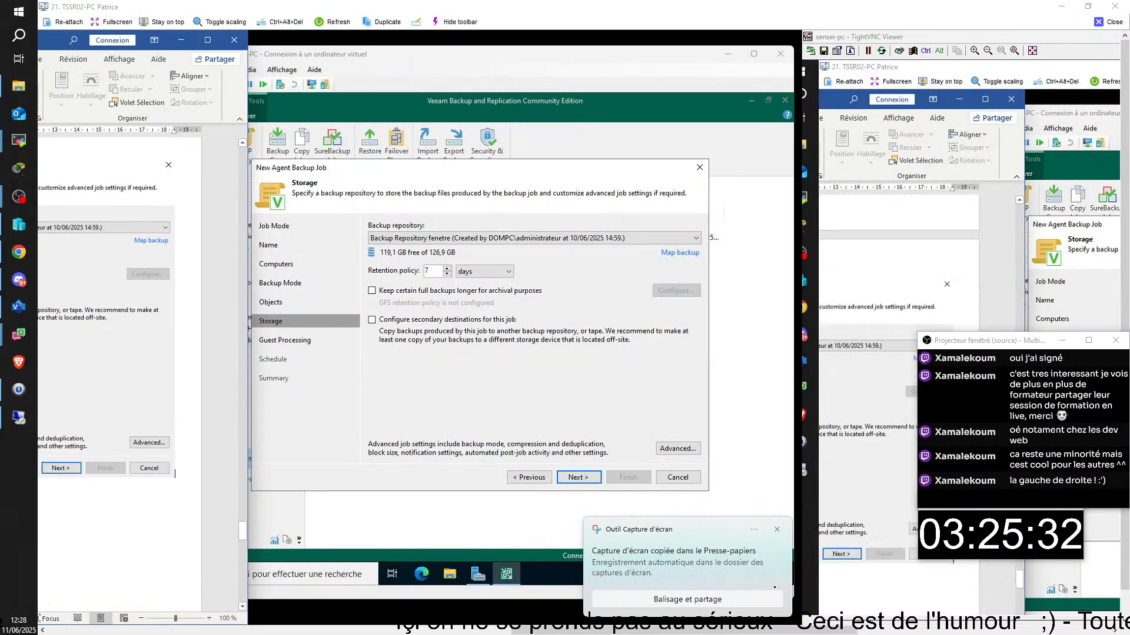
pyautogui.scroll(-5, 129, 365)
pyautogui.click(500, 370)
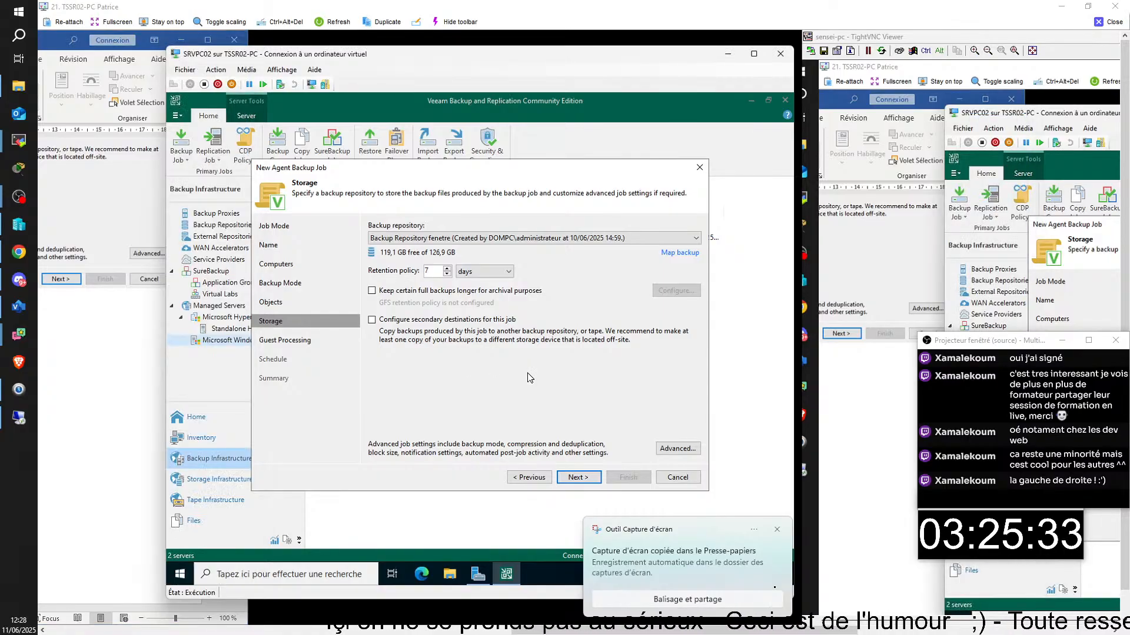
# - Keep application-aware processing enabled on Guest Processing and move on to Schedule
pyautogui.click(577, 477)
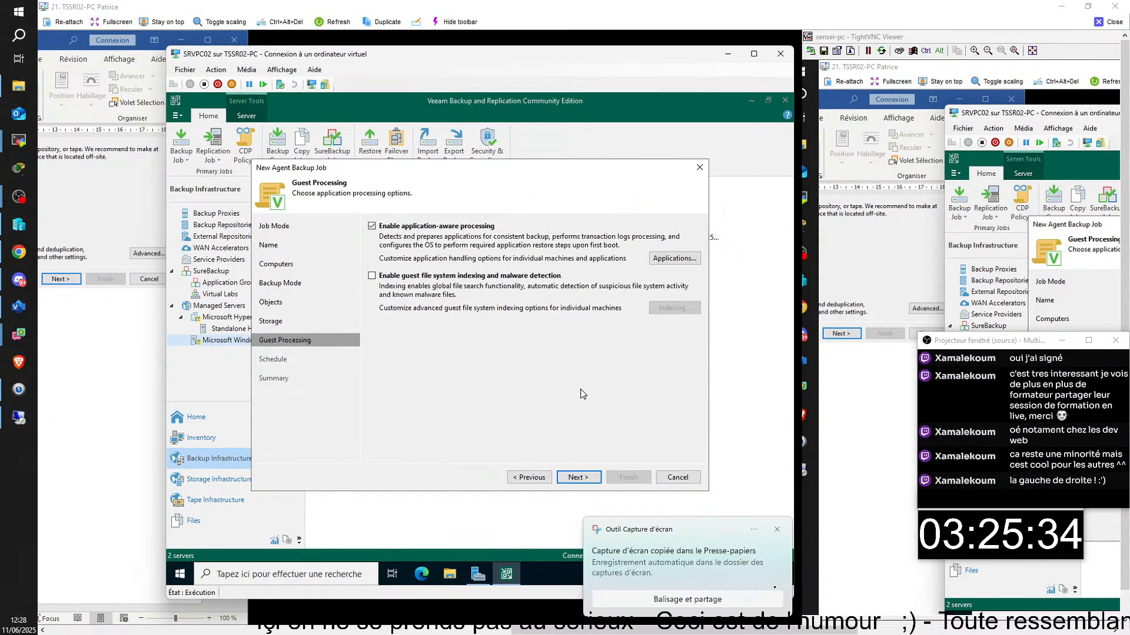
pyautogui.click(777, 532)
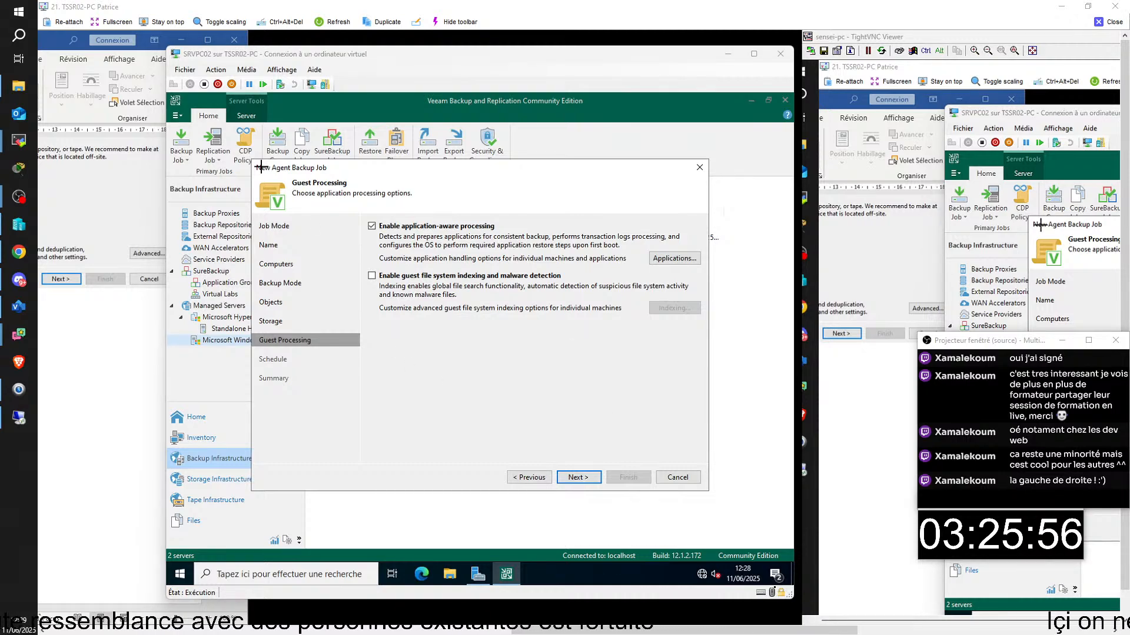
pyautogui.moveTo(709, 490)
pyautogui.mouseDown()
pyautogui.moveTo(773, 525)
pyautogui.moveTo(704, 486)
pyautogui.mouseUp()
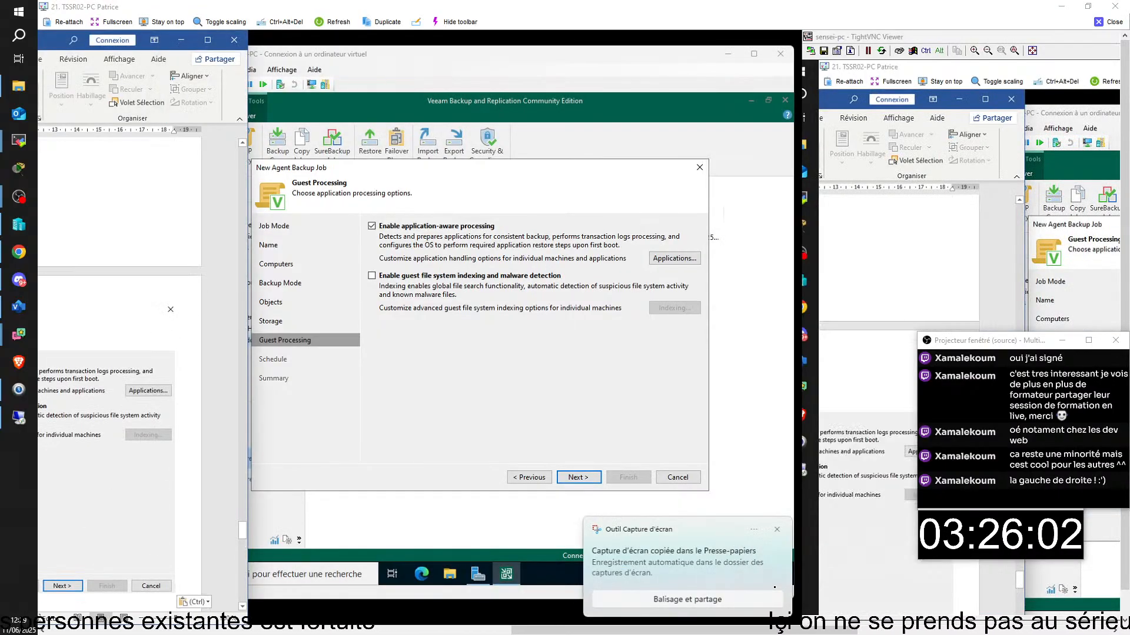
pyautogui.click(583, 479)
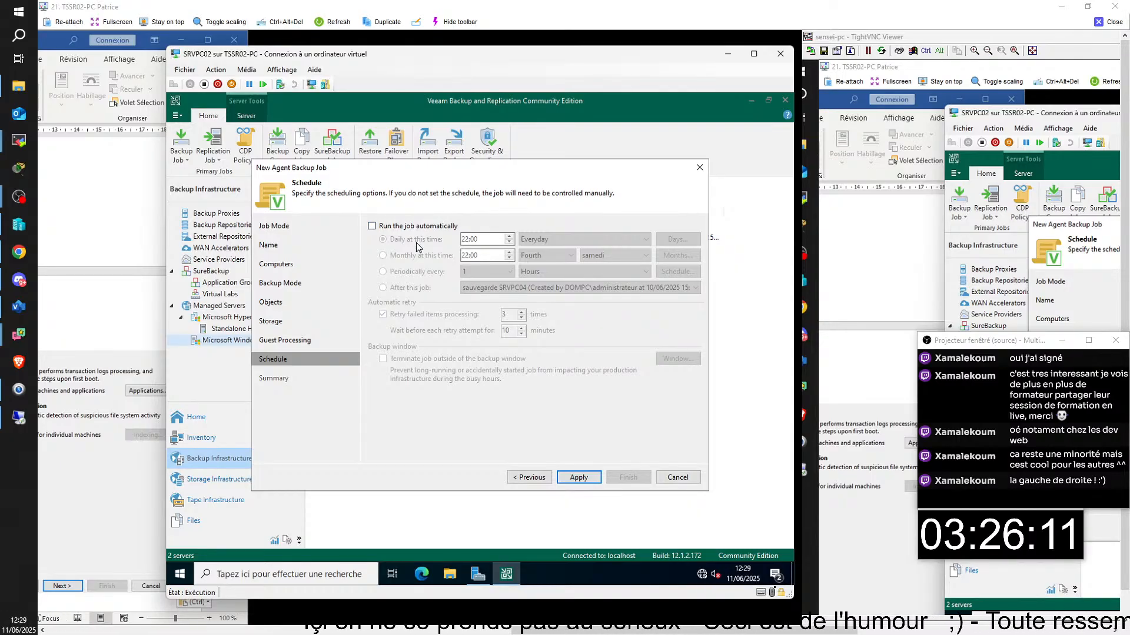
# - Schedule the job to run daily at 22:00, screenshot the settings, and apply to reach Summary
pyautogui.click(372, 227)
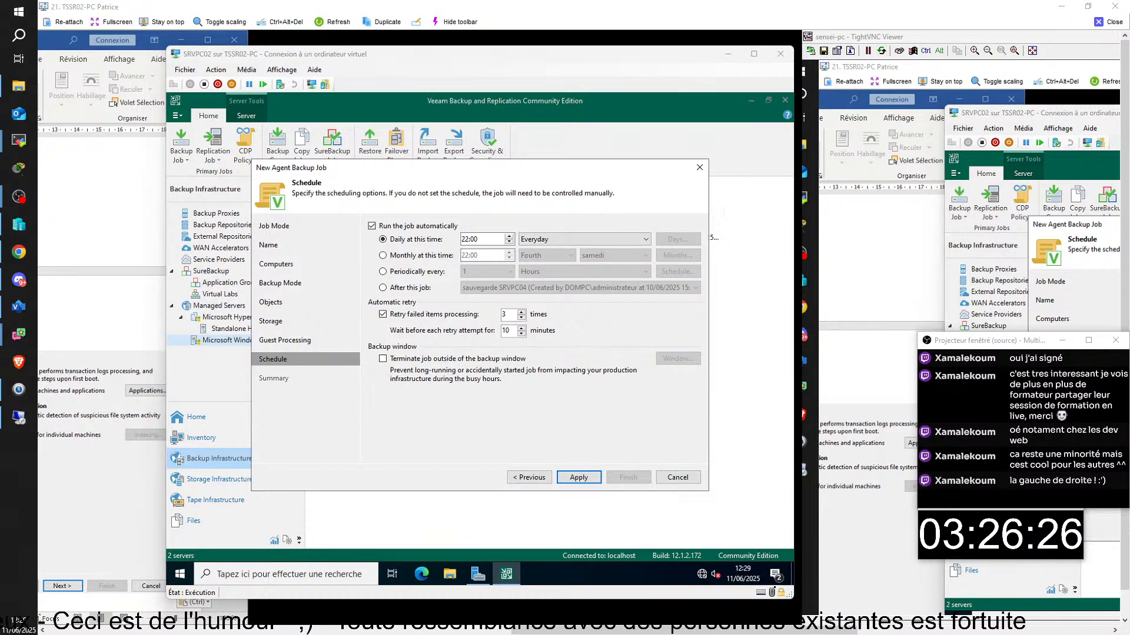
pyautogui.press('super+shift+s')
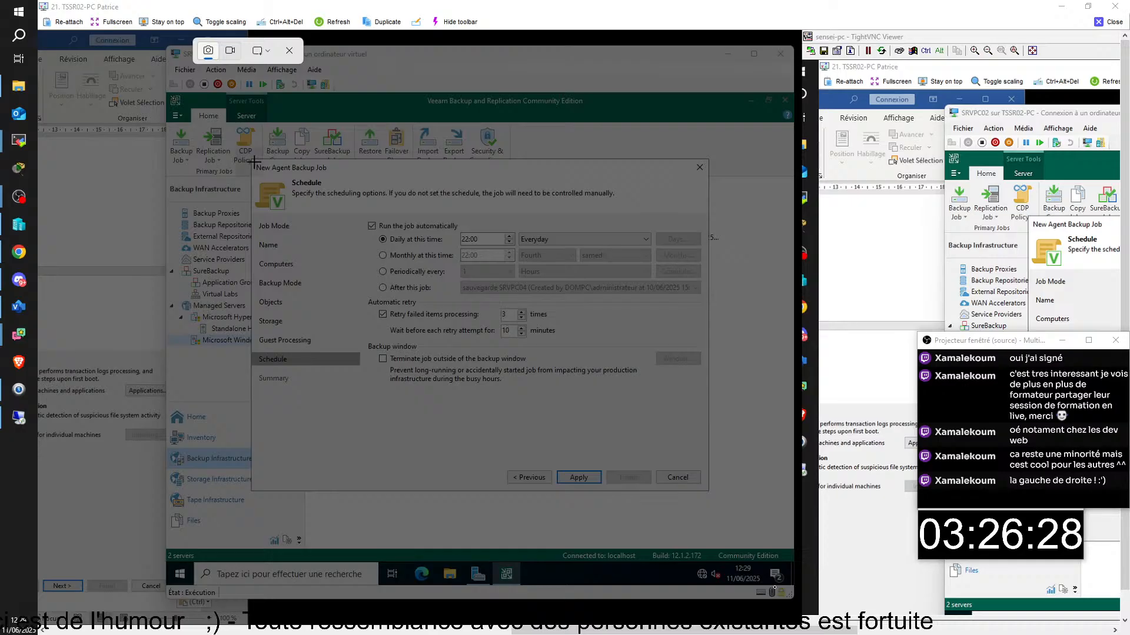
pyautogui.moveTo(253, 160); pyautogui.dragTo(705, 487)
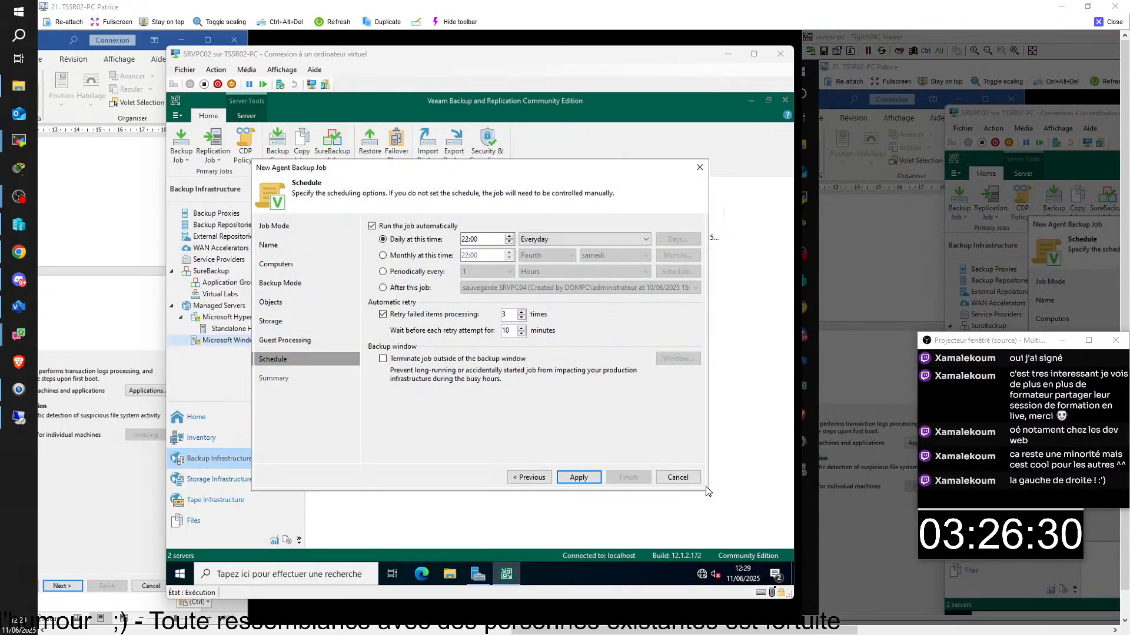
pyautogui.click(100, 529)
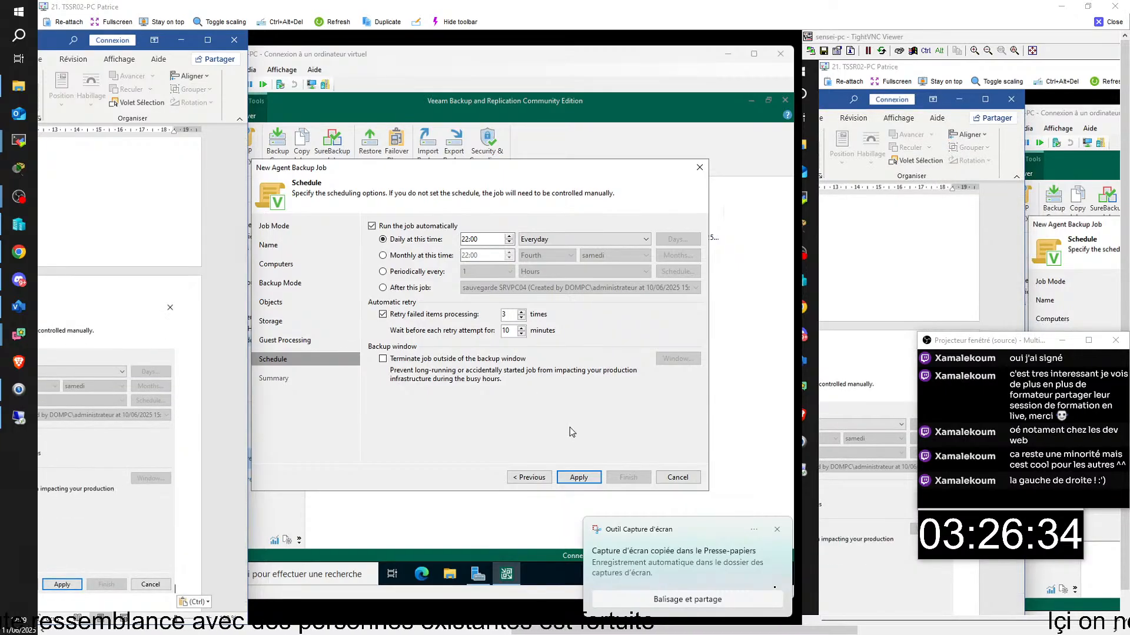
pyautogui.click(579, 477)
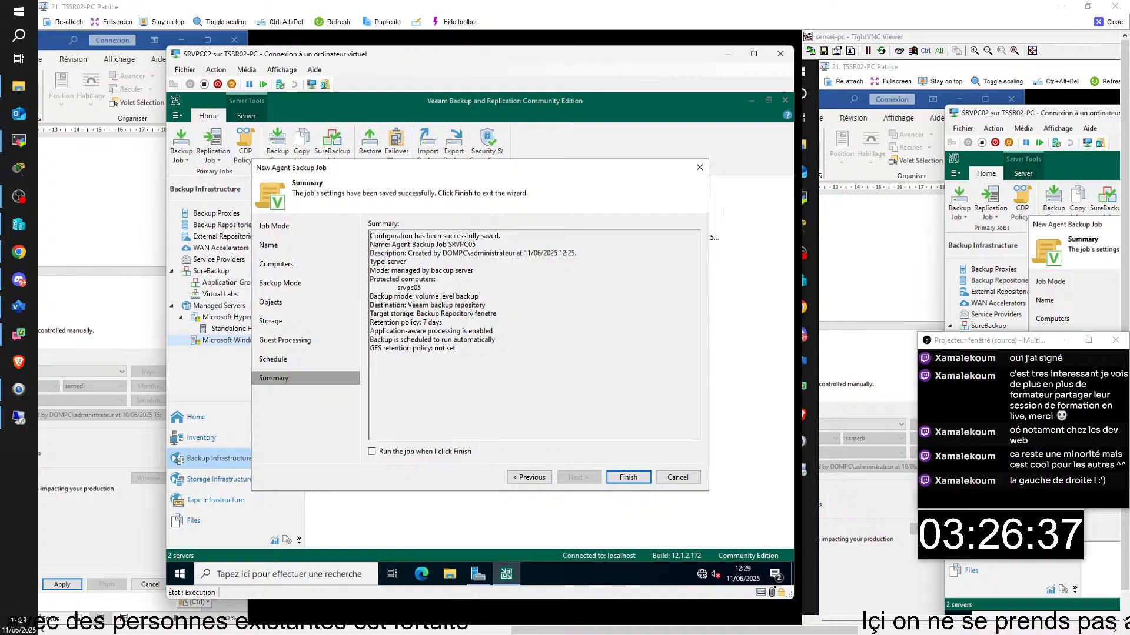
# - Tick 'Run the job when I click Finish' and paste a Summary screenshot into the Word notes
pyautogui.click(372, 451)
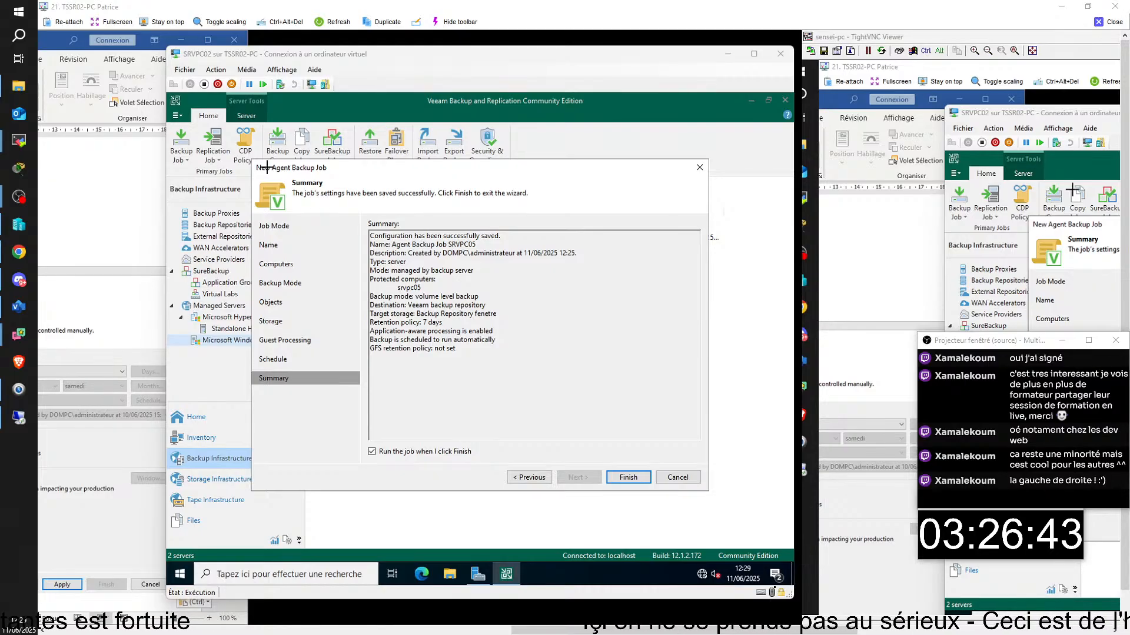
pyautogui.press('super+shift+s')
pyautogui.moveTo(253, 160); pyautogui.dragTo(704, 488)
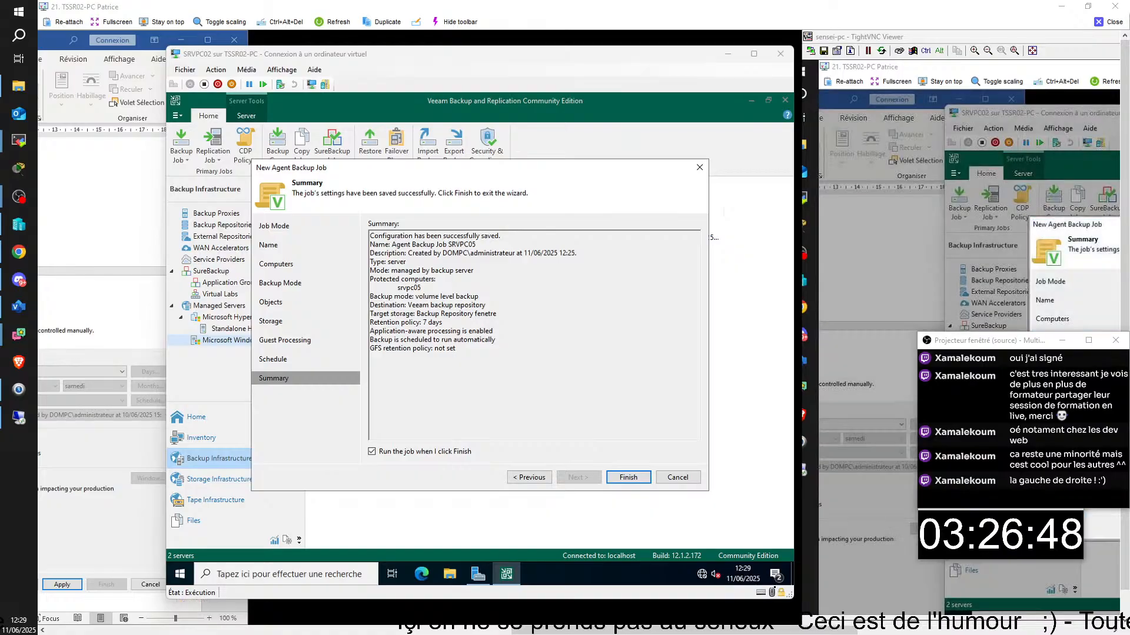
pyautogui.click(140, 459)
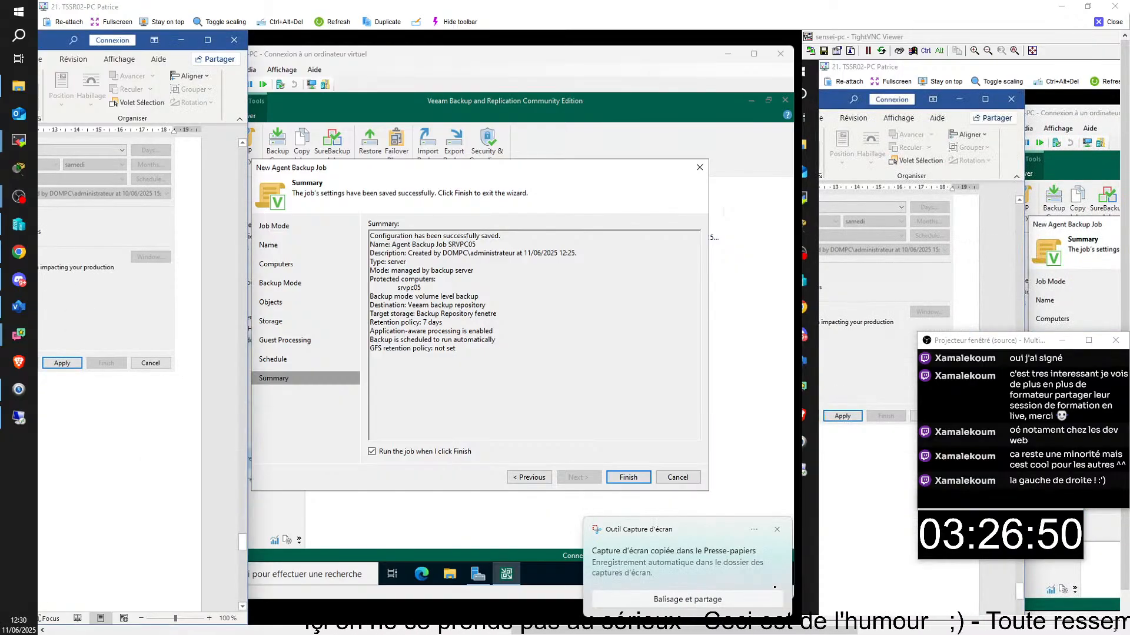
pyautogui.hotkey('ctrl', 'v')
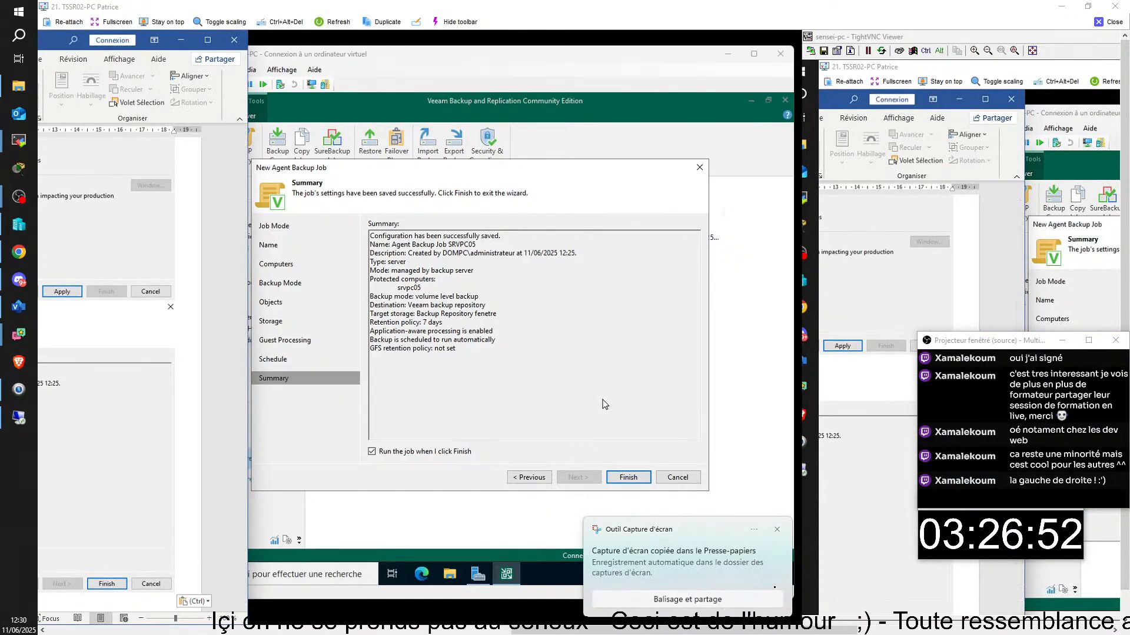
pyautogui.click(605, 404)
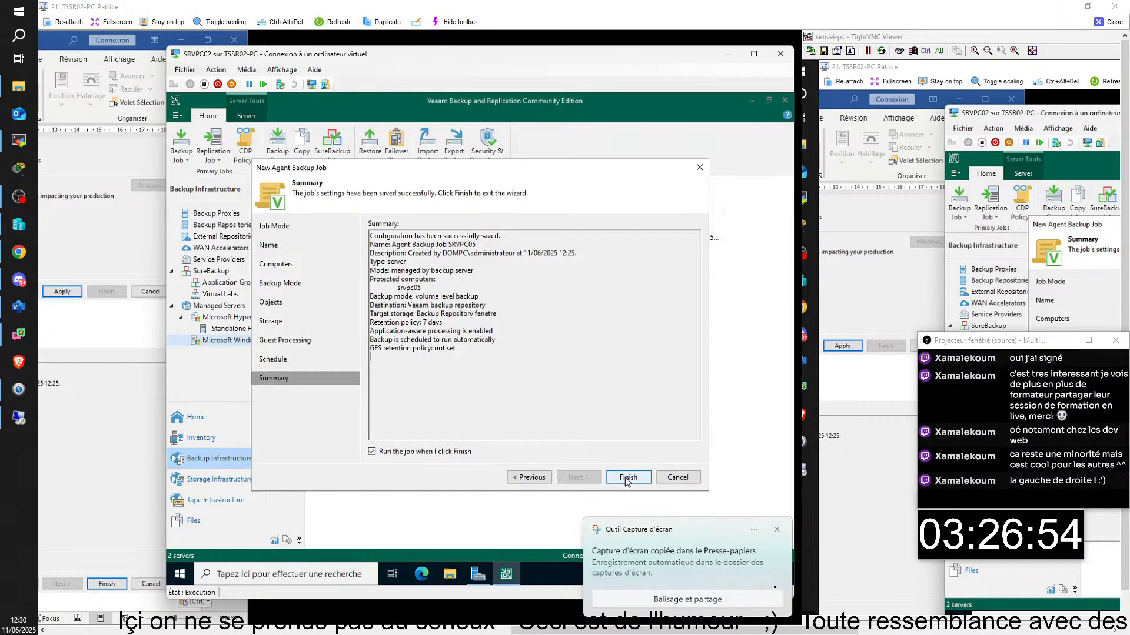
# - Finish the agent backup job, review the screenshots in Word, and close the remote viewer
pyautogui.click(627, 480)
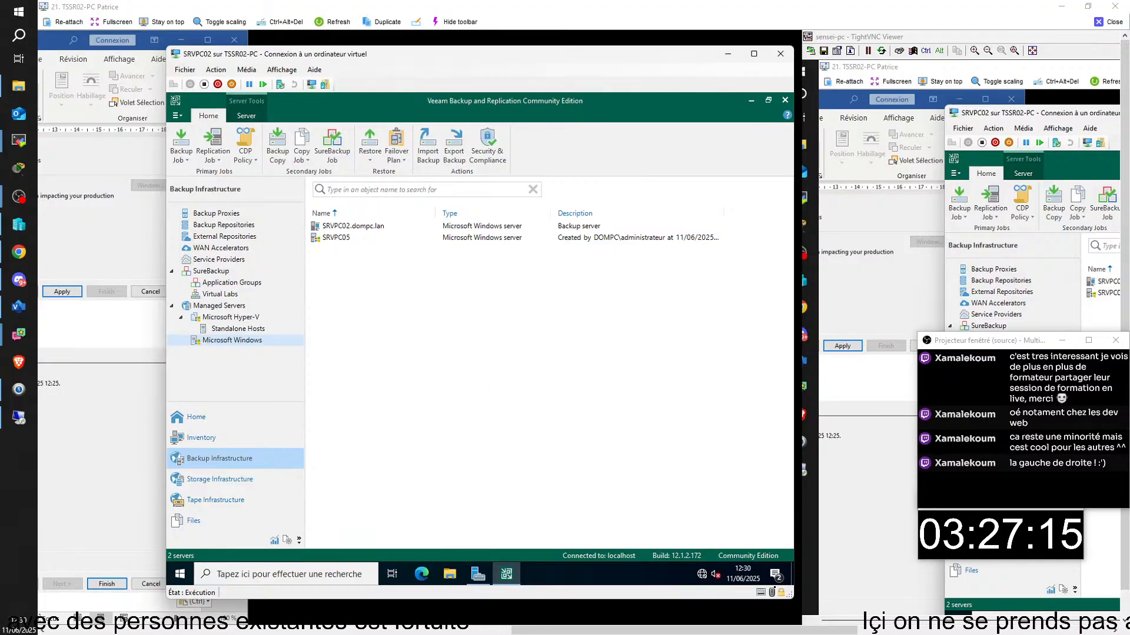
pyautogui.hotkey('alt', 'Tab')
pyautogui.scroll(10, 118, 353)
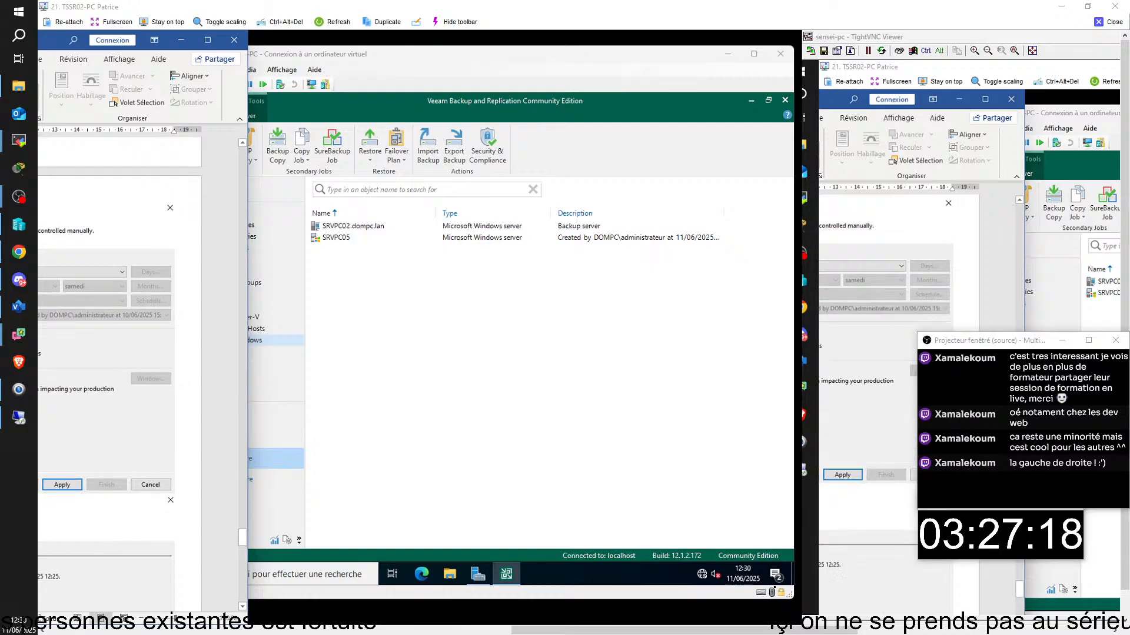
pyautogui.scroll(10, 118, 353)
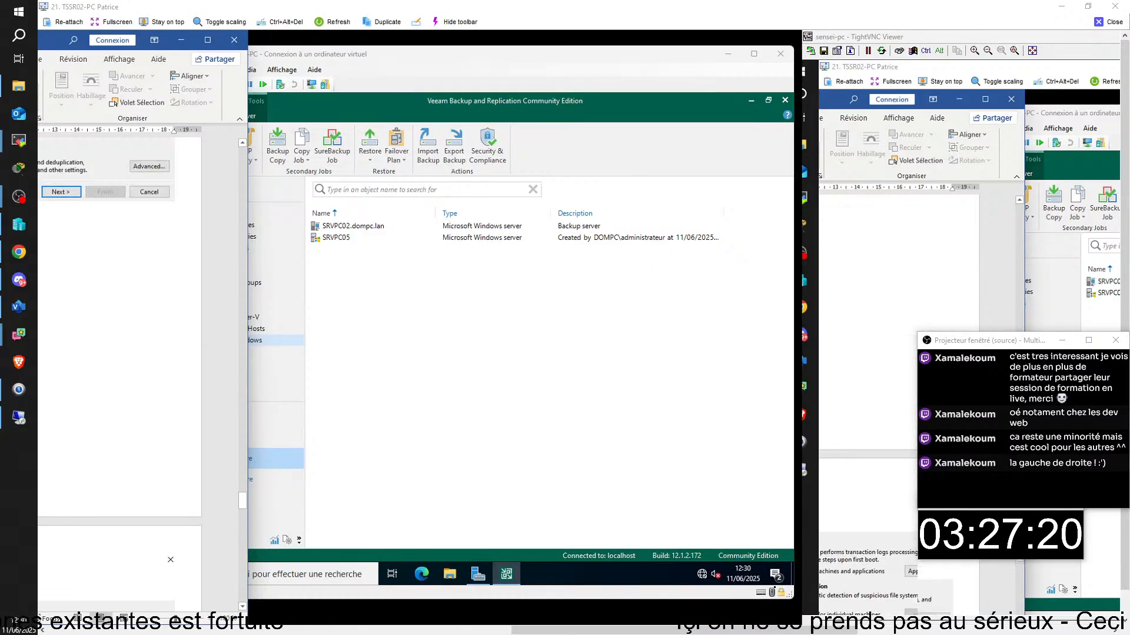
pyautogui.scroll(8, 118, 353)
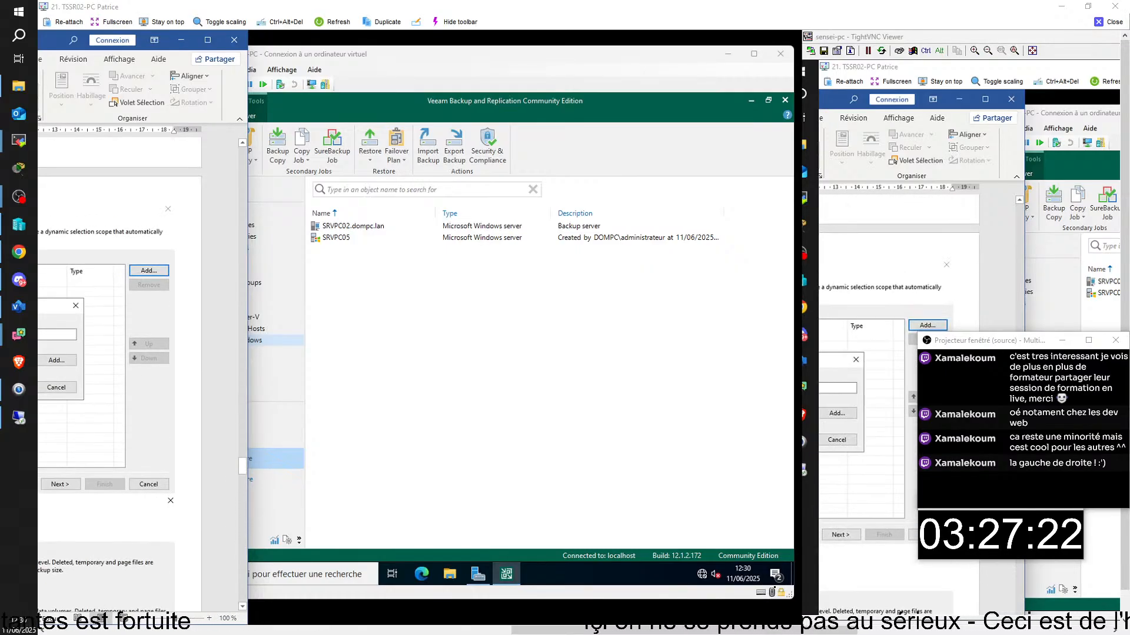
pyautogui.scroll(10, 117, 353)
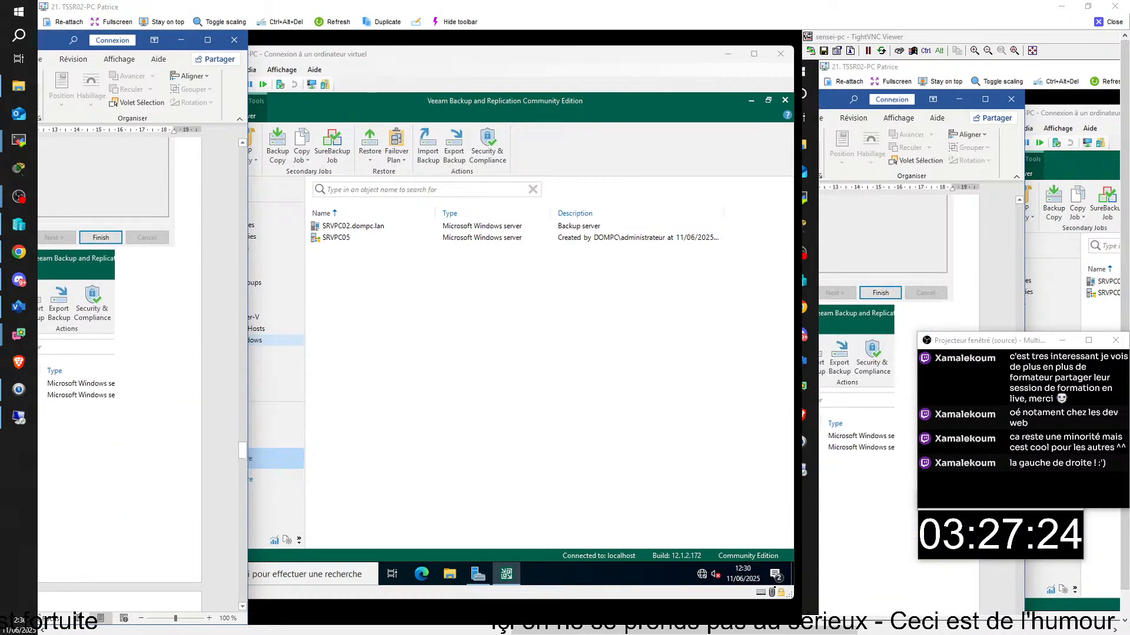
pyautogui.click(94, 400)
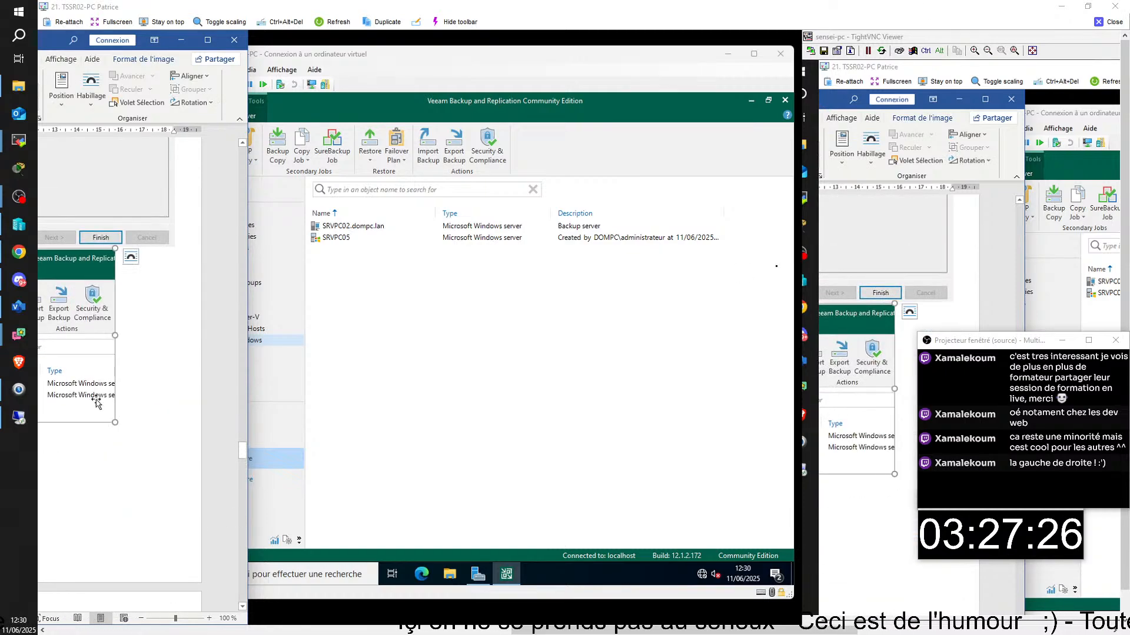
pyautogui.click(1105, 23)
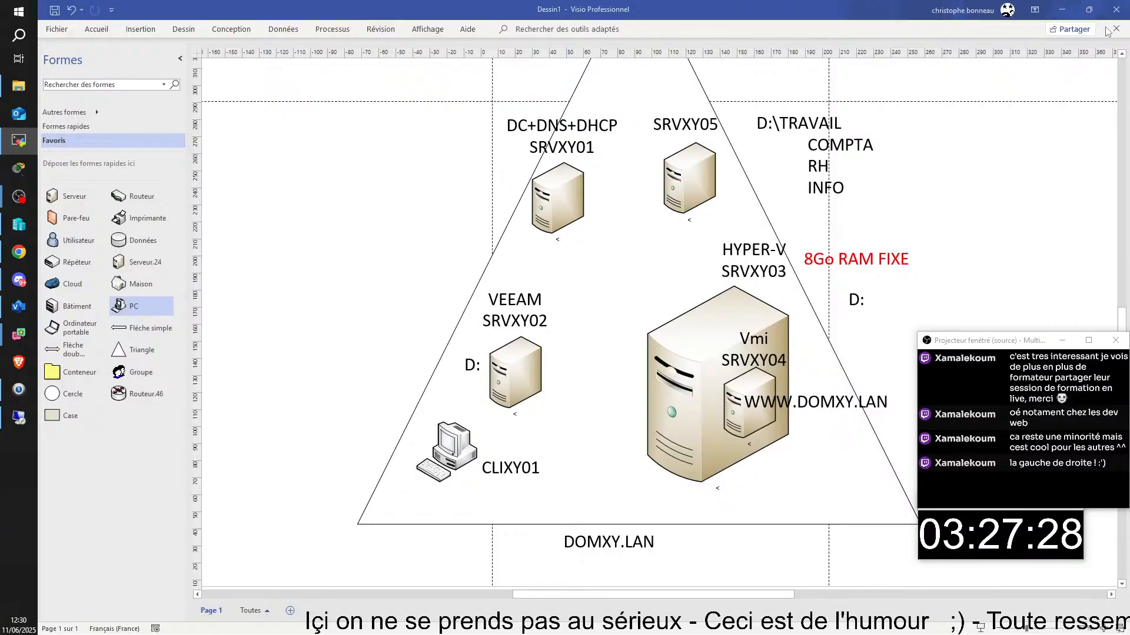